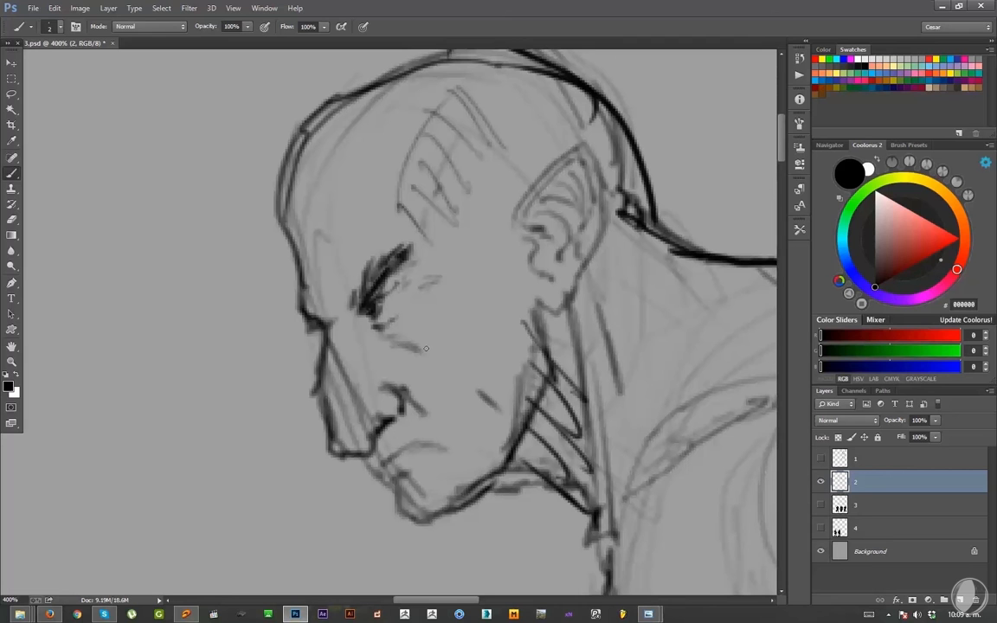
# - Ink the giant's face details: the crease under the eye, the nostril fold, the mouth and lower lip, and the forehead wrinkles
pyautogui.moveTo(398, 346); pyautogui.dragTo(427, 353)
pyautogui.moveTo(391, 387); pyautogui.dragTo(421, 406)
pyautogui.moveTo(382, 465)
pyautogui.mouseDown()
pyautogui.moveTo(417, 441)
pyautogui.moveTo(455, 436)
pyautogui.mouseUp()
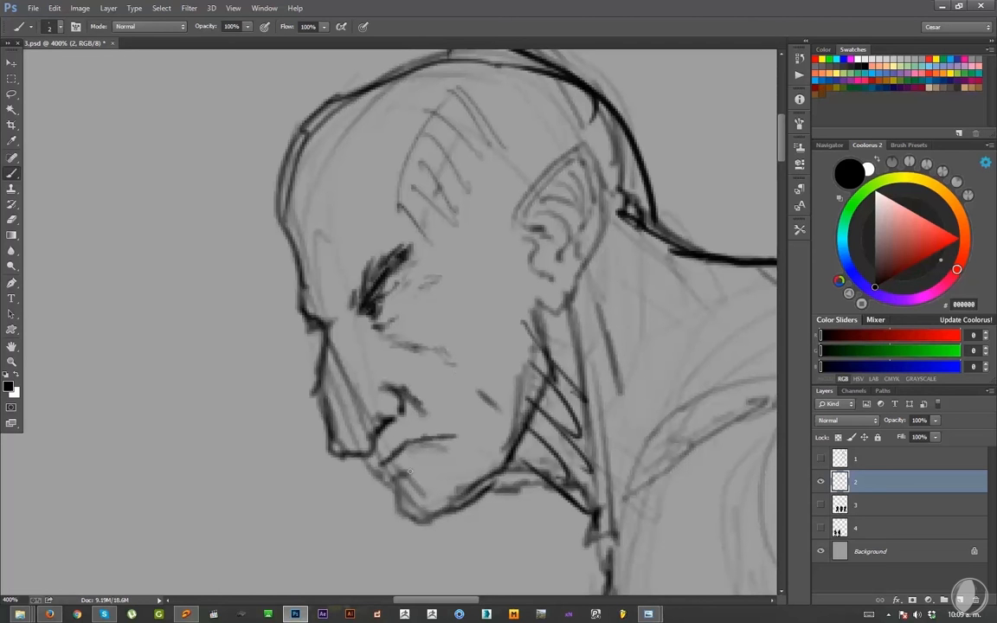
pyautogui.moveTo(396, 478)
pyautogui.mouseDown()
pyautogui.moveTo(423, 463)
pyautogui.moveTo(381, 479)
pyautogui.moveTo(393, 485)
pyautogui.moveTo(398, 515)
pyautogui.moveTo(438, 519)
pyautogui.moveTo(405, 456)
pyautogui.moveTo(409, 506)
pyautogui.moveTo(331, 472)
pyautogui.moveTo(320, 446)
pyautogui.moveTo(326, 401)
pyautogui.mouseUp()
pyautogui.moveTo(306, 363)
pyautogui.mouseDown()
pyautogui.moveTo(295, 304)
pyautogui.moveTo(268, 284)
pyautogui.moveTo(251, 203)
pyautogui.mouseUp()
pyautogui.moveTo(282, 252); pyautogui.dragTo(312, 250)
pyautogui.moveTo(372, 321)
pyautogui.mouseDown()
pyautogui.moveTo(240, 394)
pyautogui.moveTo(360, 316)
pyautogui.moveTo(430, 238)
pyautogui.moveTo(450, 294)
pyautogui.moveTo(437, 346)
pyautogui.moveTo(409, 410)
pyautogui.moveTo(382, 404)
pyautogui.mouseUp()
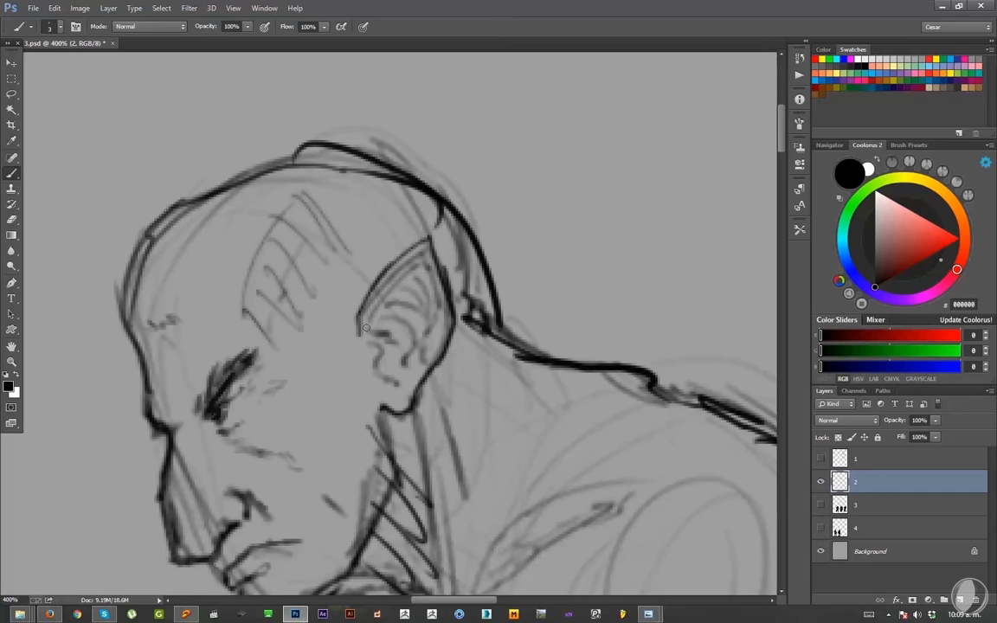
# - Draw the inner folds of the pointed ear and fill its hollow with short hatching strokes
pyautogui.moveTo(366, 327)
pyautogui.mouseDown()
pyautogui.moveTo(407, 263)
pyautogui.moveTo(432, 284)
pyautogui.moveTo(433, 313)
pyautogui.mouseUp()
pyautogui.moveTo(389, 343); pyautogui.dragTo(373, 344)
pyautogui.moveTo(387, 344)
pyautogui.mouseDown()
pyautogui.moveTo(378, 366)
pyautogui.moveTo(399, 385)
pyautogui.moveTo(404, 366)
pyautogui.mouseUp()
pyautogui.moveTo(430, 327); pyautogui.dragTo(422, 355)
pyautogui.moveTo(415, 277)
pyautogui.mouseDown()
pyautogui.moveTo(387, 320)
pyautogui.moveTo(391, 331)
pyautogui.mouseUp()
pyautogui.moveTo(429, 300); pyautogui.dragTo(399, 356)
pyautogui.hotkey('ctrl', '-')
pyautogui.hotkey('ctrl', '-')
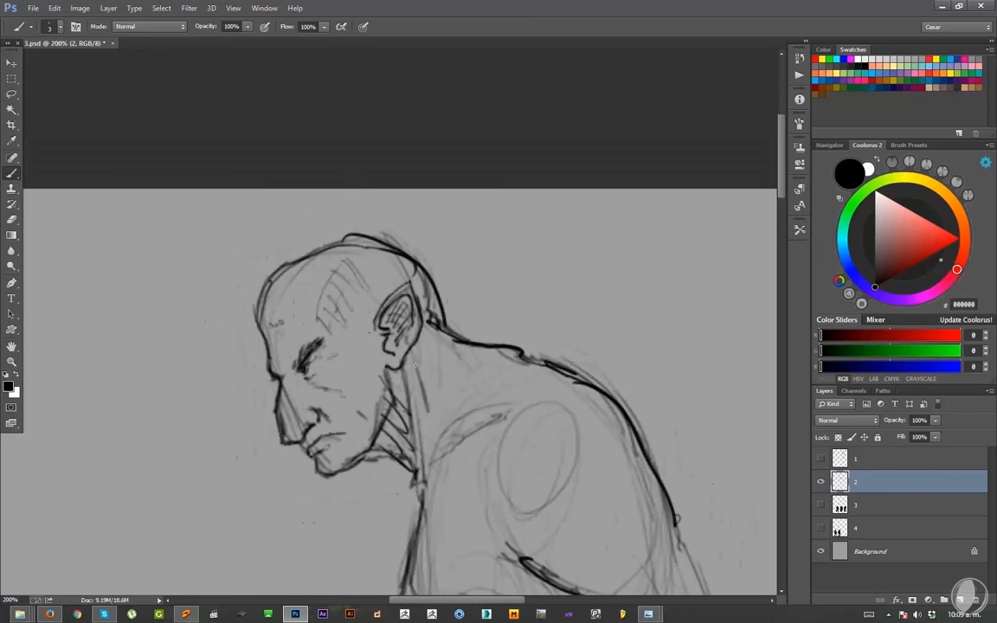
# - Darken the front contour from the base of the neck down the chest, including the underside of the pectoral
pyautogui.moveTo(439, 465); pyautogui.dragTo(421, 403)
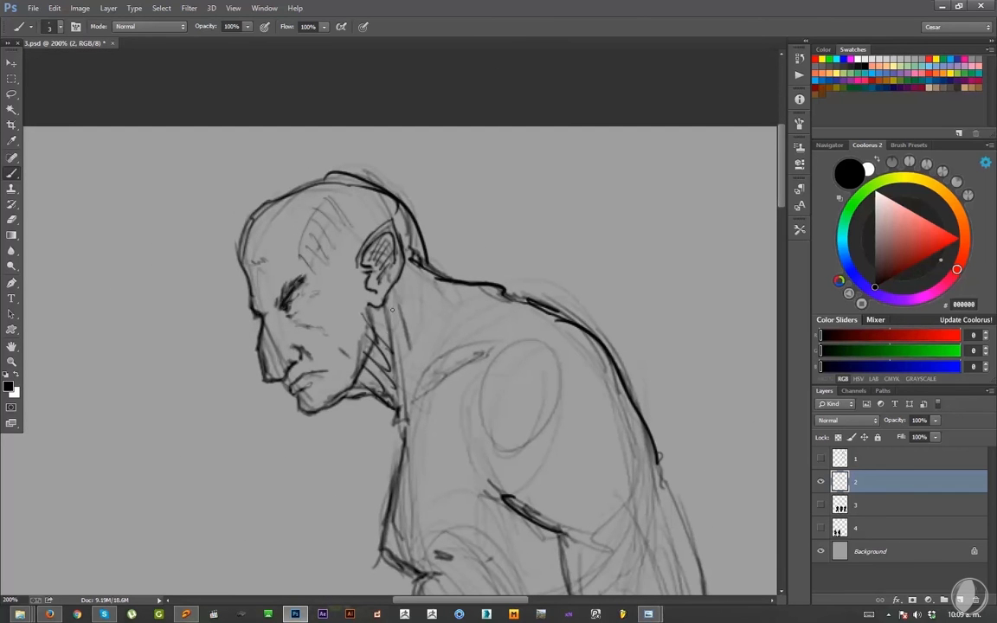
pyautogui.moveTo(391, 323)
pyautogui.mouseDown()
pyautogui.moveTo(403, 430)
pyautogui.moveTo(409, 390)
pyautogui.mouseUp()
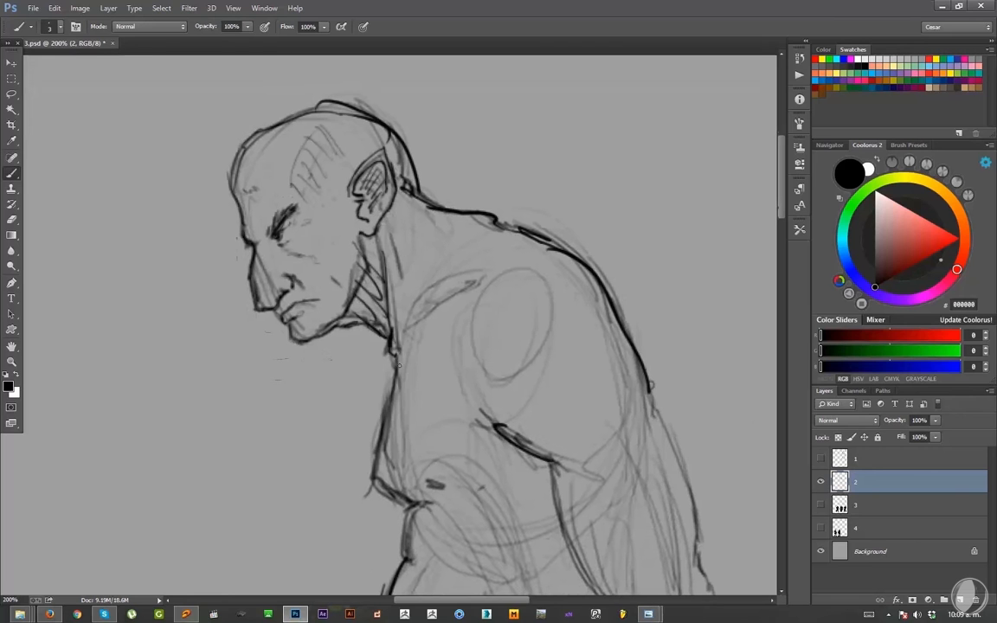
pyautogui.press(']')
pyautogui.moveTo(398, 354)
pyautogui.mouseDown()
pyautogui.moveTo(390, 495)
pyautogui.moveTo(423, 502)
pyautogui.moveTo(400, 415)
pyautogui.moveTo(418, 415)
pyautogui.moveTo(417, 399)
pyautogui.mouseUp()
pyautogui.moveTo(424, 414)
pyautogui.mouseDown()
pyautogui.moveTo(434, 412)
pyautogui.moveTo(436, 364)
pyautogui.moveTo(453, 356)
pyautogui.mouseUp()
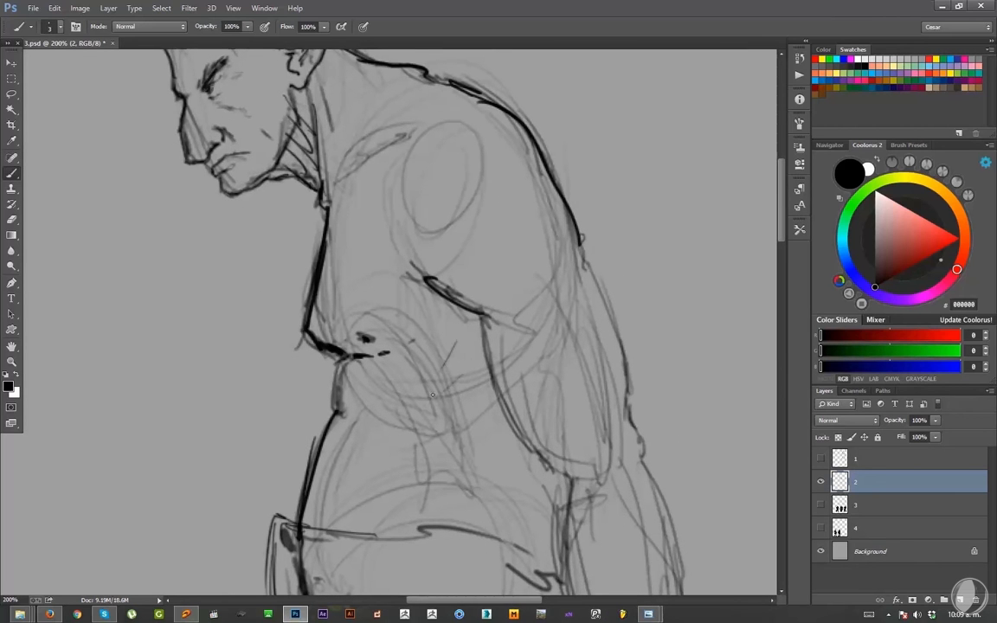
# - Strengthen the belly contour and the belt and waistcloth lines with a 4 px brush
pyautogui.moveTo(453, 402)
pyautogui.mouseDown()
pyautogui.moveTo(467, 363)
pyautogui.moveTo(476, 320)
pyautogui.mouseUp()
pyautogui.press(']')
pyautogui.moveTo(369, 276)
pyautogui.mouseDown()
pyautogui.moveTo(367, 331)
pyautogui.moveTo(322, 452)
pyautogui.mouseUp()
pyautogui.moveTo(323, 446)
pyautogui.mouseDown()
pyautogui.moveTo(345, 360)
pyautogui.moveTo(365, 336)
pyautogui.mouseUp()
pyautogui.moveTo(356, 434)
pyautogui.mouseDown()
pyautogui.moveTo(359, 308)
pyautogui.moveTo(409, 330)
pyautogui.mouseUp()
pyautogui.moveTo(382, 333); pyautogui.dragTo(588, 338)
pyautogui.hotkey('ctrl', '-')
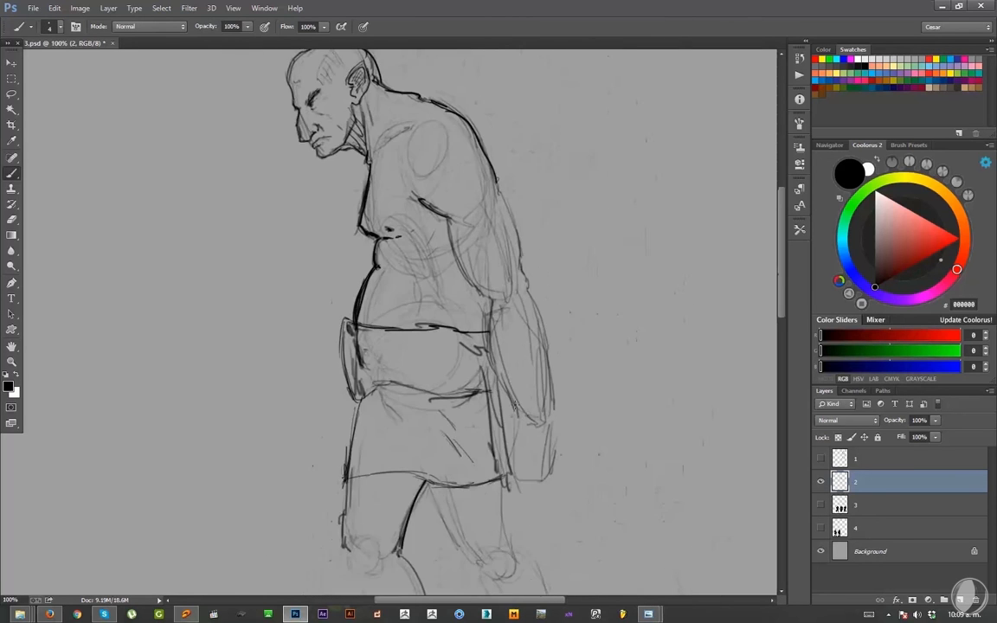
# - Thicken the inner contour of the near upper arm and ink both sides of the forearm down to the wrist
pyautogui.moveTo(464, 364); pyautogui.dragTo(423, 412)
pyautogui.hotkey('ctrl', 'z')
pyautogui.moveTo(433, 344)
pyautogui.mouseDown()
pyautogui.moveTo(406, 277)
pyautogui.moveTo(445, 343)
pyautogui.moveTo(450, 414)
pyautogui.mouseUp()
pyautogui.hotkey('ctrl', 'z')
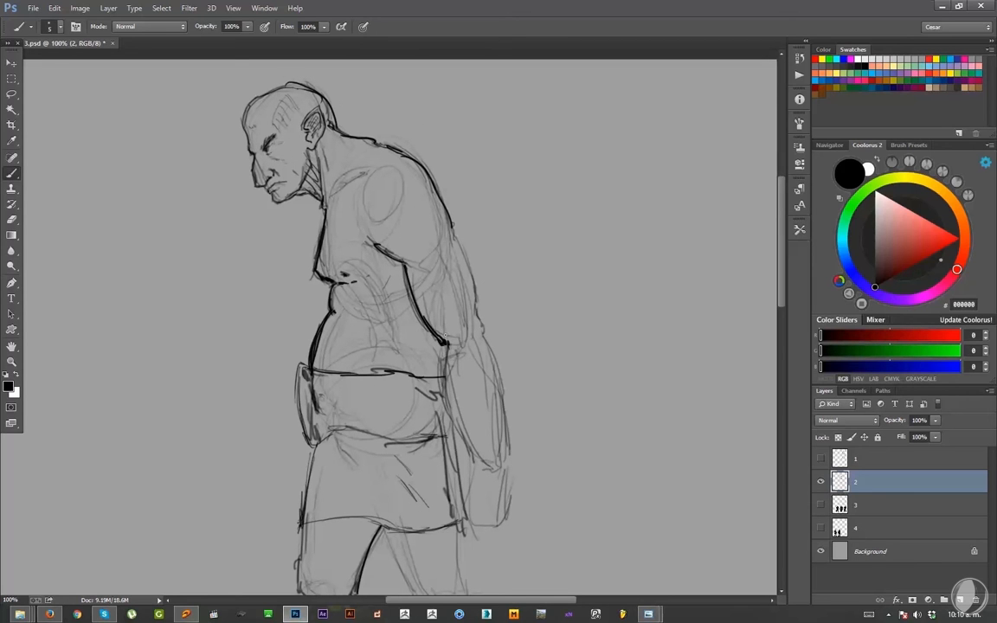
pyautogui.moveTo(446, 333); pyautogui.dragTo(453, 363)
pyautogui.moveTo(442, 355)
pyautogui.mouseDown()
pyautogui.moveTo(448, 411)
pyautogui.moveTo(473, 466)
pyautogui.mouseUp()
pyautogui.moveTo(481, 321); pyautogui.dragTo(514, 462)
pyautogui.moveTo(510, 375); pyautogui.dragTo(506, 416)
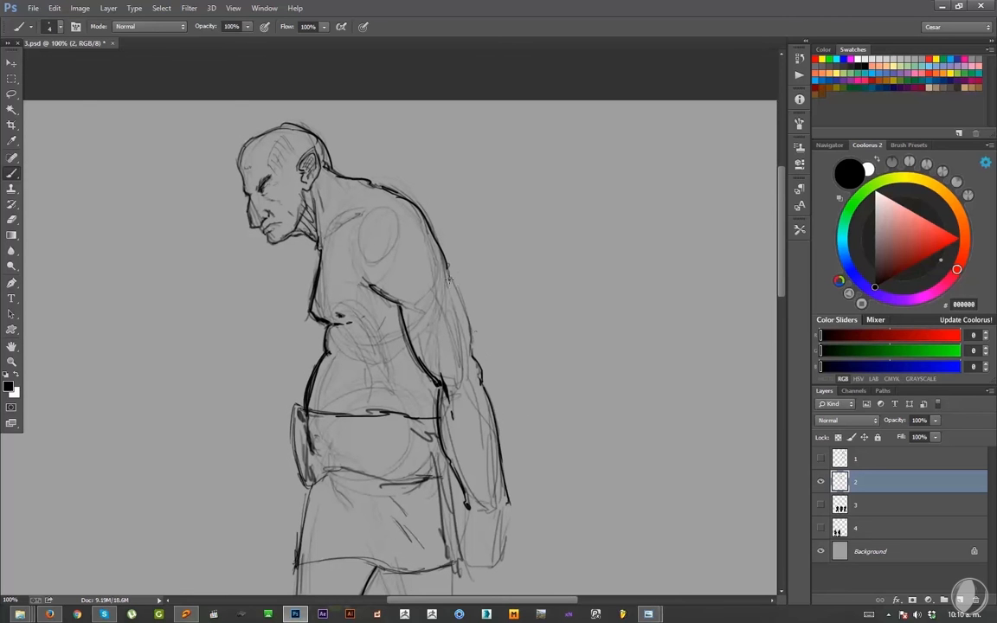
# - Ink the outer contour of the upper arm and add hatching and muscle strokes around the shoulder and collarbone
pyautogui.moveTo(448, 268); pyautogui.dragTo(475, 354)
pyautogui.moveTo(499, 290); pyautogui.dragTo(507, 309)
pyautogui.moveTo(377, 304); pyautogui.dragTo(359, 293)
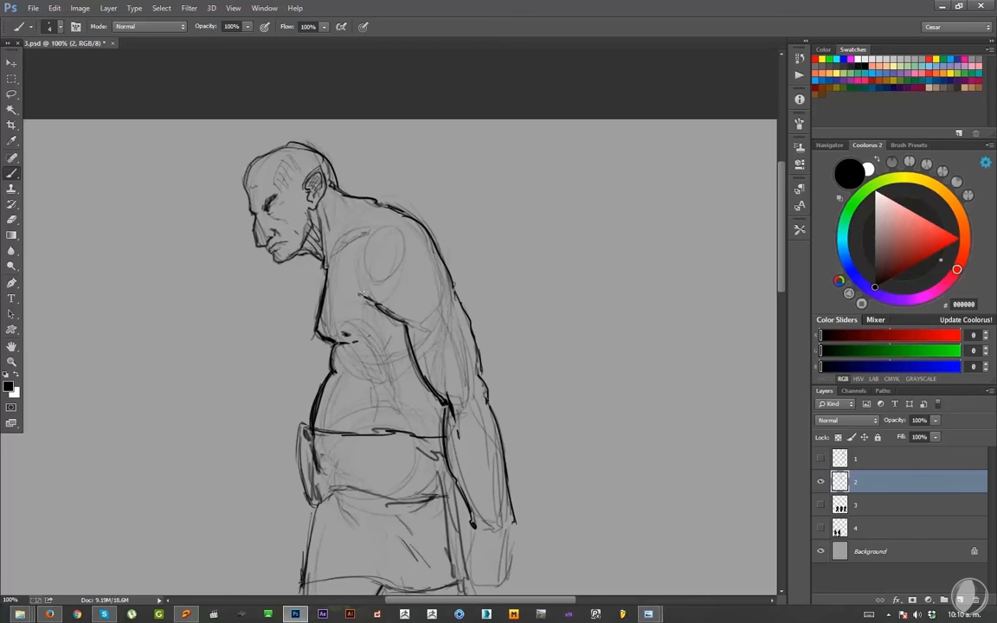
pyautogui.moveTo(412, 317)
pyautogui.mouseDown()
pyautogui.moveTo(437, 328)
pyautogui.moveTo(449, 292)
pyautogui.mouseUp()
pyautogui.press('space')
pyautogui.moveTo(380, 229); pyautogui.dragTo(385, 235)
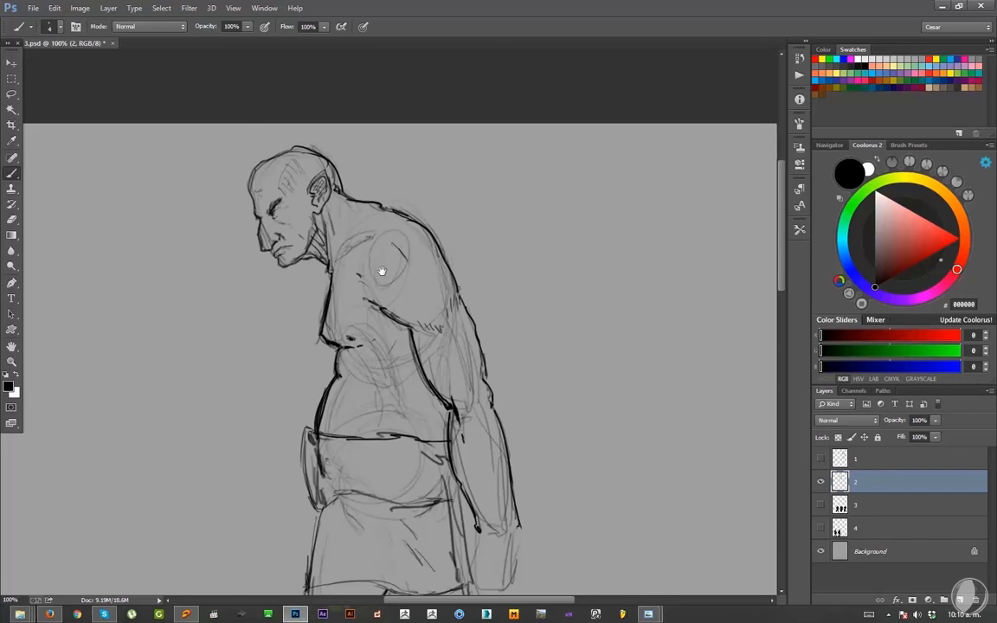
pyautogui.moveTo(381, 271); pyautogui.dragTo(396, 277)
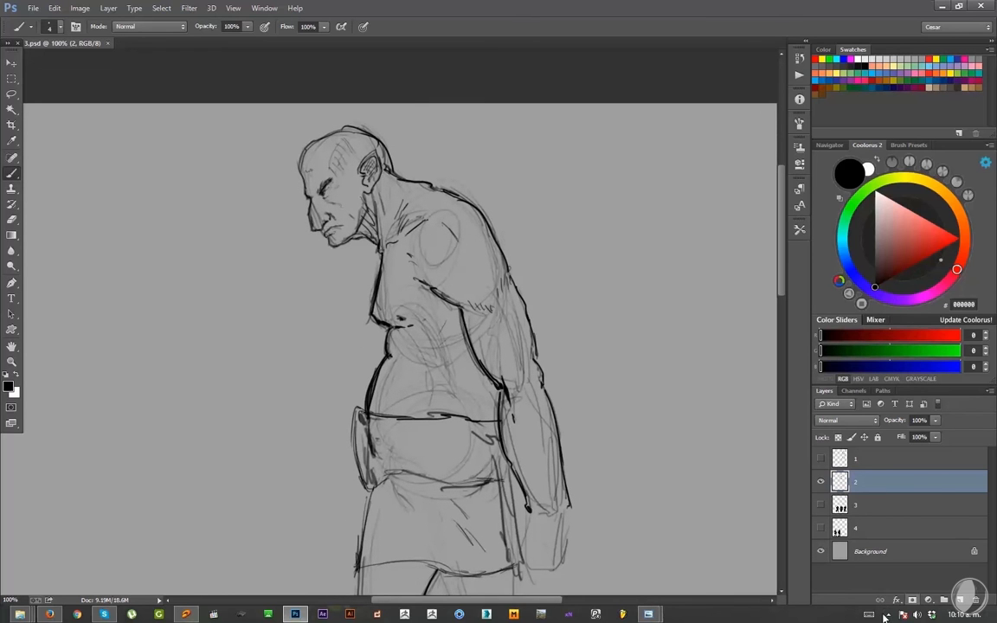
pyautogui.click(889, 615)
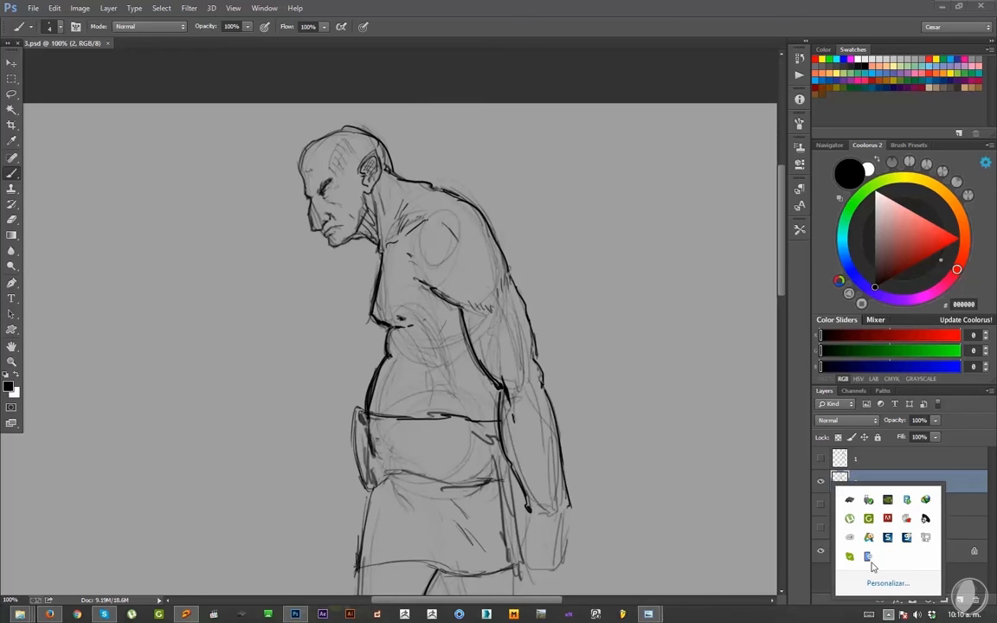
pyautogui.click(627, 377)
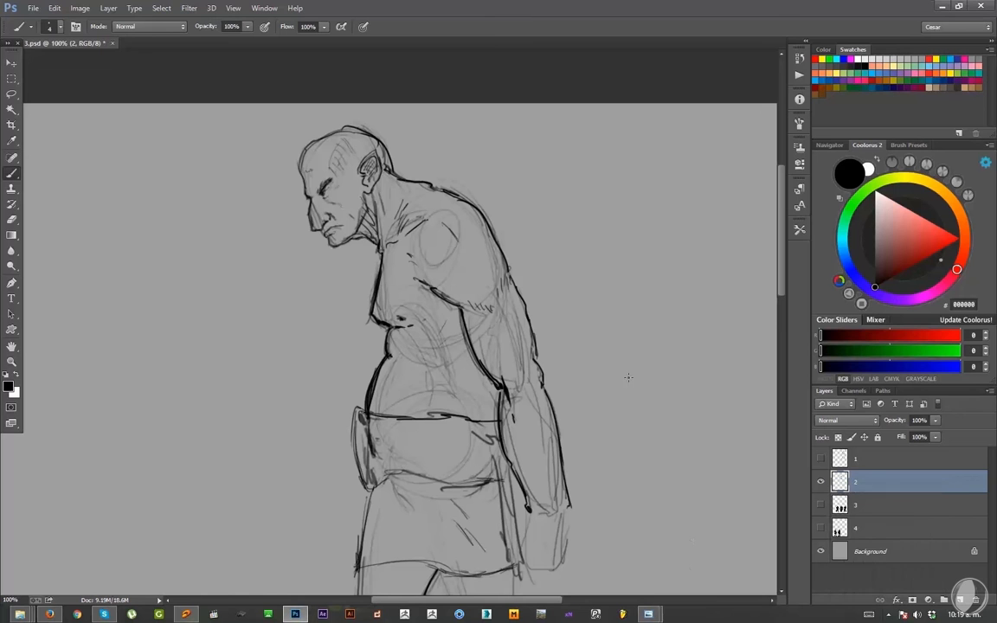
# - Ink the front leg's knee, the band below it, and the shin and calf lines down to the ankle
pyautogui.moveTo(627, 375); pyautogui.dragTo(655, 237)
pyautogui.moveTo(654, 361)
pyautogui.mouseDown()
pyautogui.moveTo(667, 231)
pyautogui.moveTo(655, 200)
pyautogui.mouseUp()
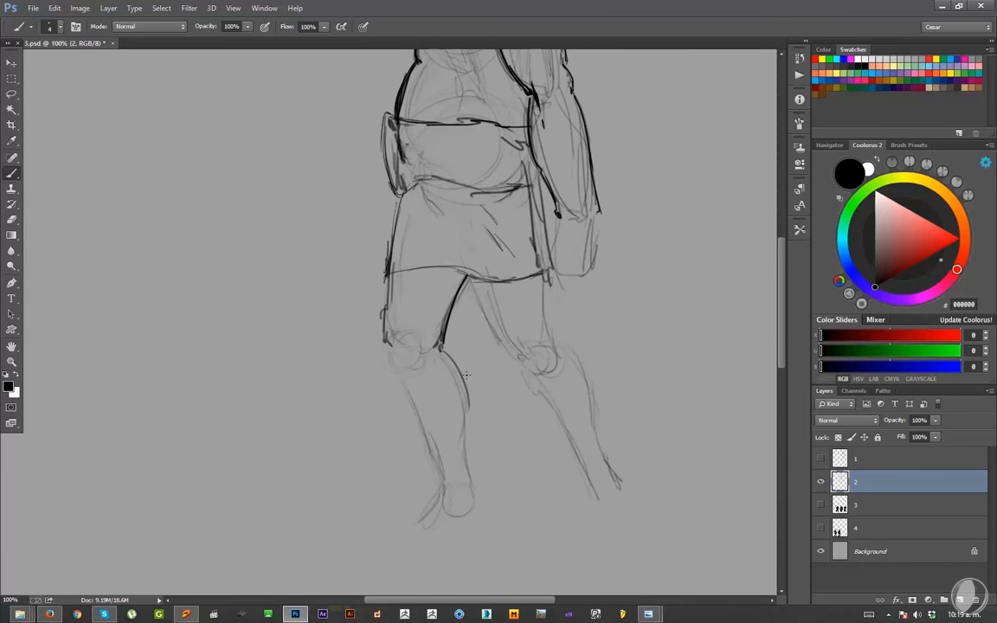
pyautogui.moveTo(432, 377); pyautogui.dragTo(454, 366)
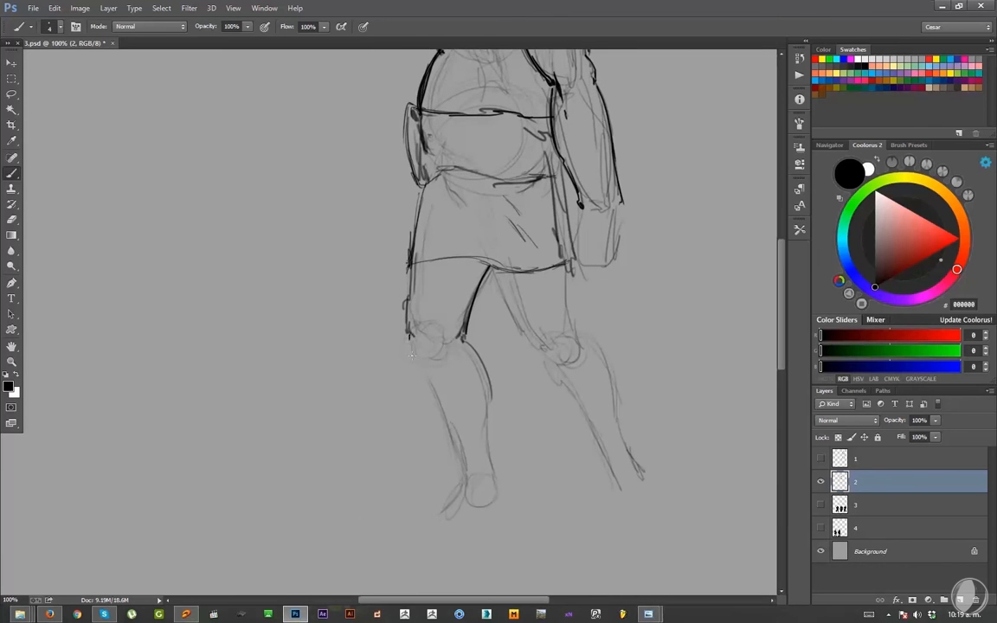
pyautogui.moveTo(409, 334); pyautogui.dragTo(420, 361)
pyautogui.moveTo(411, 337); pyautogui.dragTo(416, 356)
pyautogui.moveTo(422, 362)
pyautogui.mouseDown()
pyautogui.moveTo(446, 343)
pyautogui.moveTo(414, 367)
pyautogui.moveTo(446, 355)
pyautogui.moveTo(421, 363)
pyautogui.moveTo(452, 453)
pyautogui.mouseUp()
pyautogui.hotkey('ctrl', 'z')
pyautogui.moveTo(474, 349)
pyautogui.mouseDown()
pyautogui.moveTo(496, 448)
pyautogui.moveTo(456, 469)
pyautogui.moveTo(443, 505)
pyautogui.mouseUp()
pyautogui.moveTo(460, 459); pyautogui.dragTo(489, 474)
pyautogui.moveTo(443, 505); pyautogui.dragTo(466, 514)
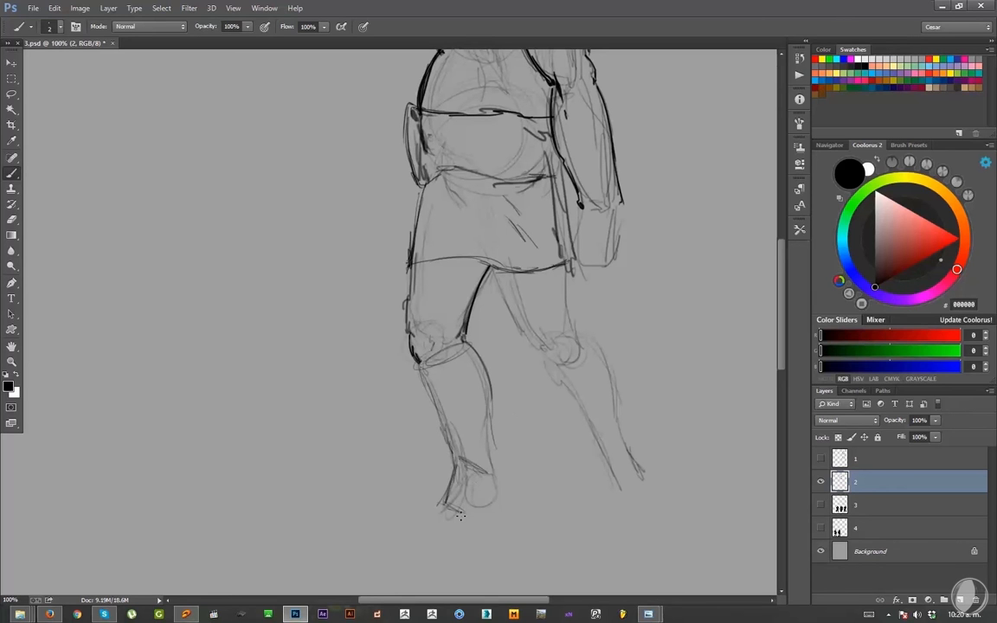
# - Sketch the front foot with its heel, sole and toes, erasing the stray strokes at the toe tip
pyautogui.moveTo(486, 475); pyautogui.dragTo(472, 515)
pyautogui.moveTo(519, 454); pyautogui.dragTo(539, 373)
pyautogui.moveTo(464, 423); pyautogui.dragTo(451, 436)
pyautogui.moveTo(509, 357)
pyautogui.mouseDown()
pyautogui.moveTo(534, 430)
pyautogui.moveTo(515, 432)
pyautogui.mouseUp()
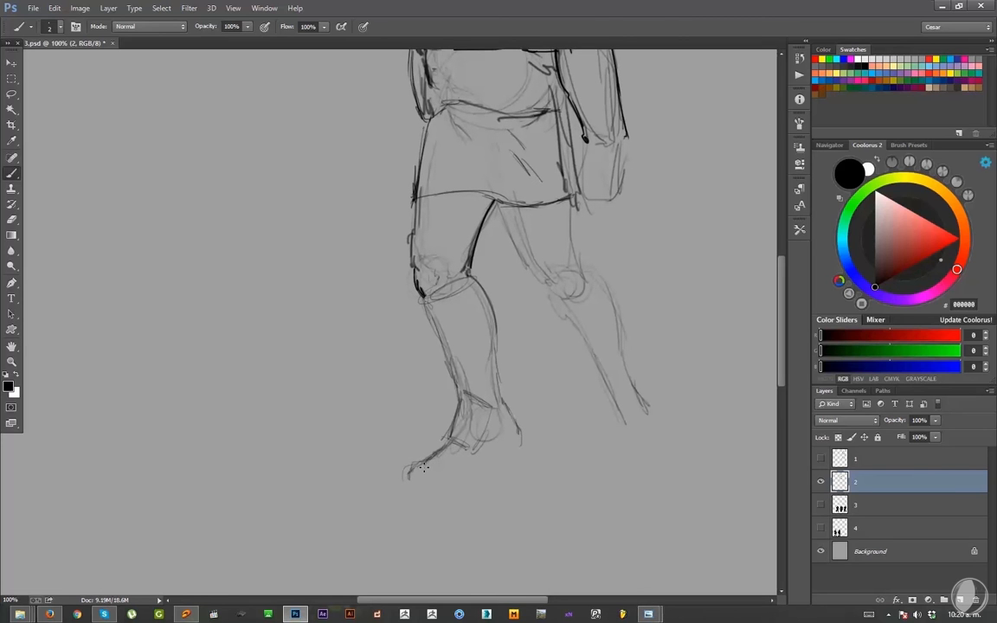
pyautogui.press('e')
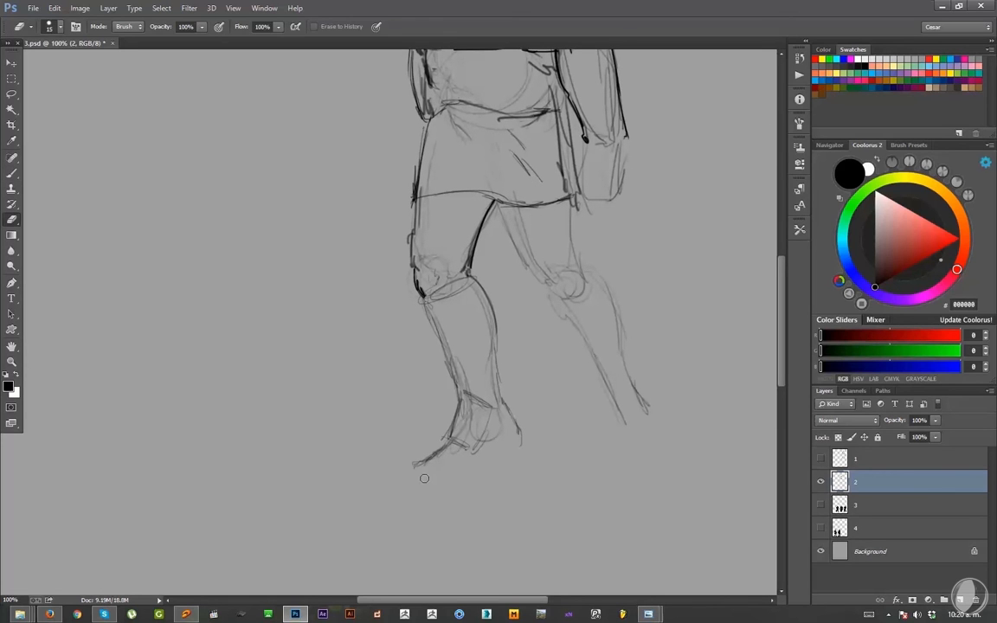
pyautogui.press('b')
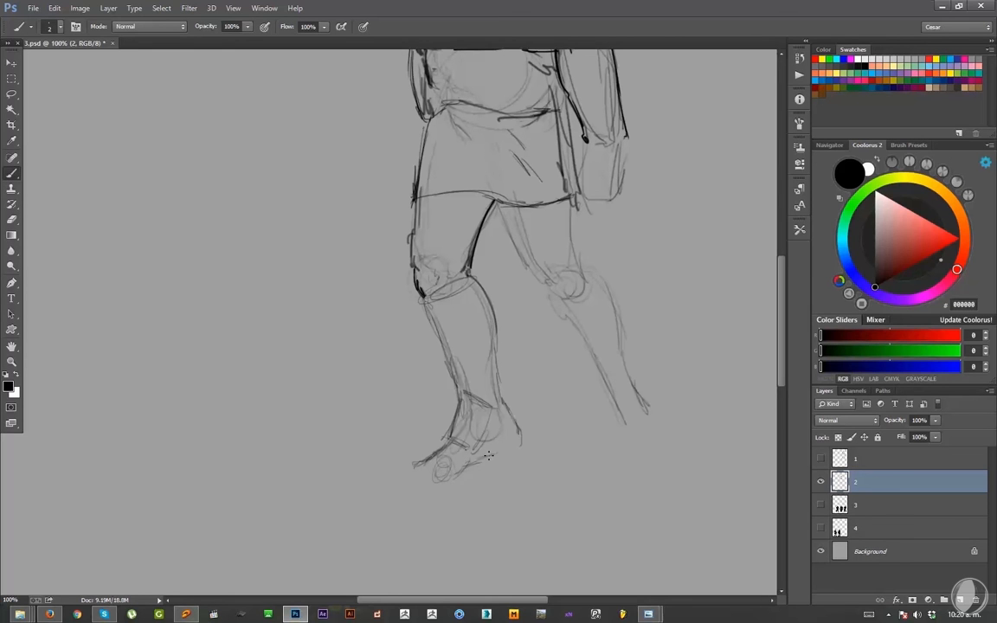
pyautogui.moveTo(440, 472); pyautogui.dragTo(519, 430)
pyautogui.moveTo(476, 394)
pyautogui.mouseDown()
pyautogui.moveTo(440, 410)
pyautogui.moveTo(454, 405)
pyautogui.moveTo(436, 470)
pyautogui.mouseUp()
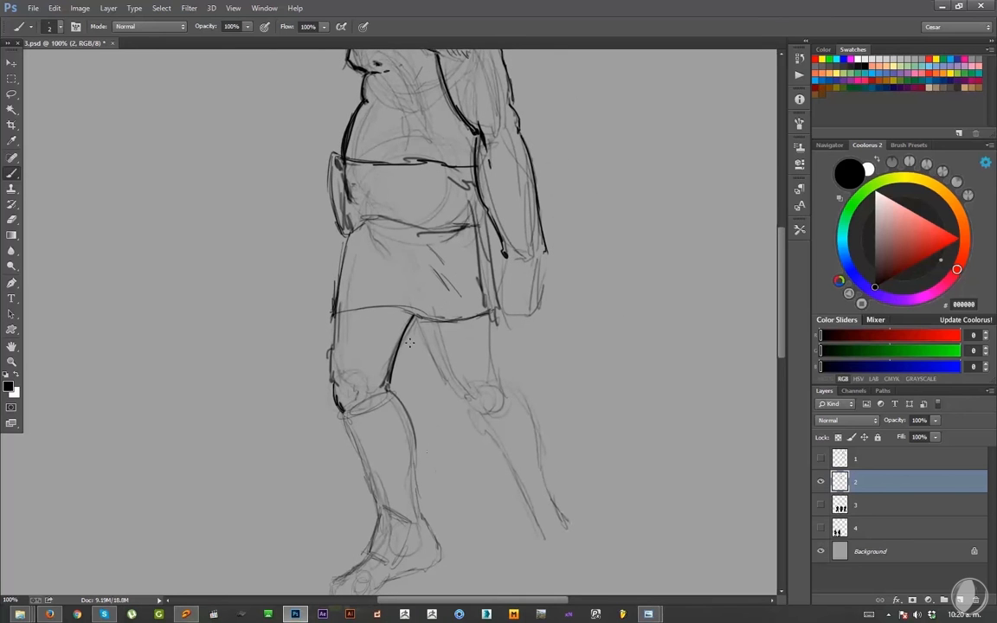
# - Draw wrapped bandage bands around the front lower leg and crossing straps over the ankle and foot
pyautogui.hotkey('ctrl', '-')
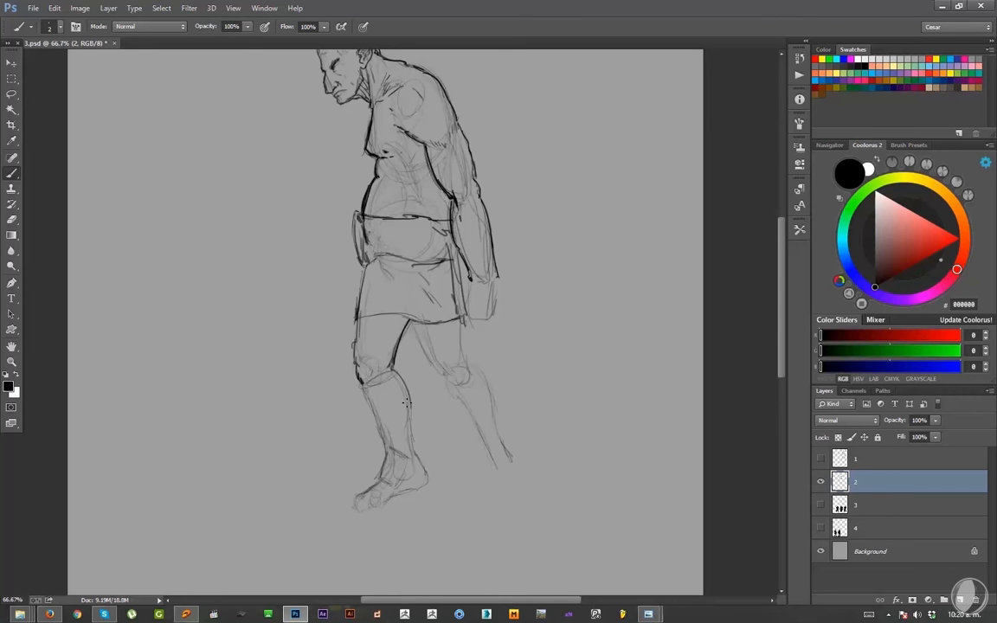
pyautogui.moveTo(467, 341); pyautogui.dragTo(481, 321)
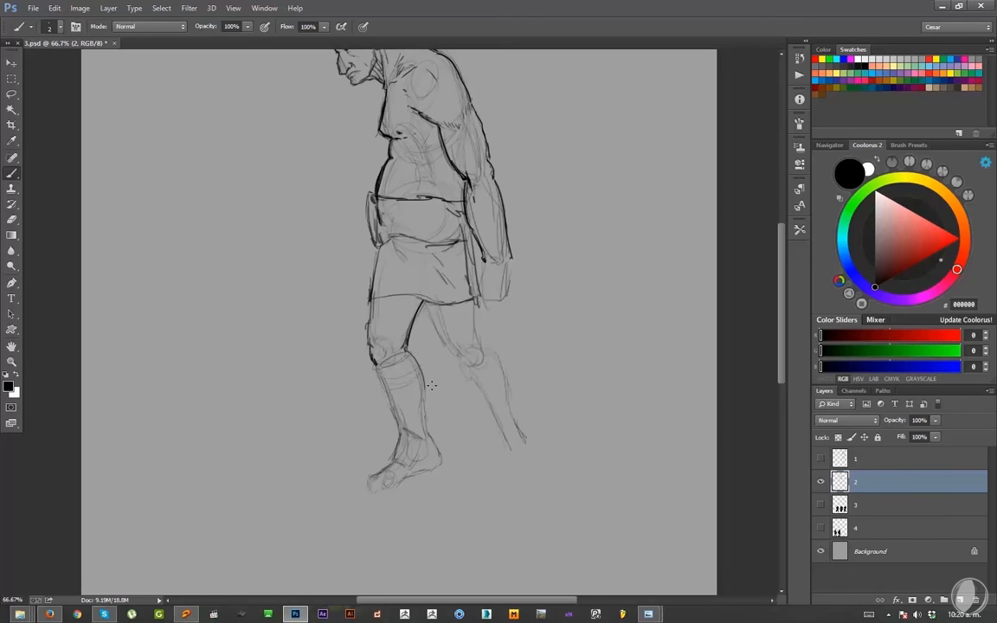
pyautogui.moveTo(416, 390); pyautogui.dragTo(391, 394)
pyautogui.moveTo(428, 420); pyautogui.dragTo(407, 430)
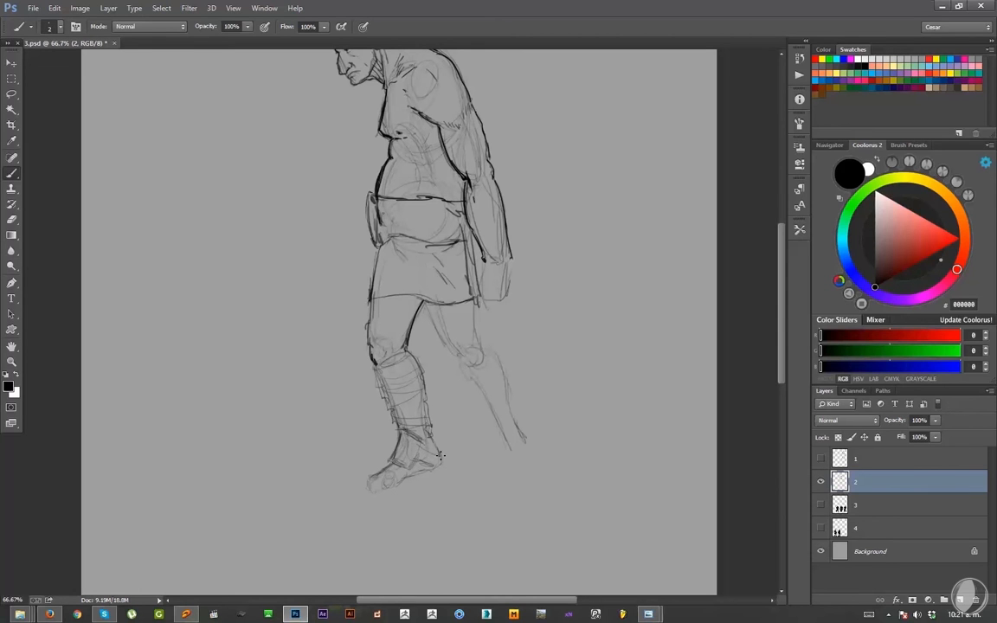
pyautogui.moveTo(411, 465)
pyautogui.mouseDown()
pyautogui.moveTo(427, 451)
pyautogui.moveTo(410, 467)
pyautogui.moveTo(441, 455)
pyautogui.mouseUp()
# - Flip the canvas horizontally and refine the sole and toes of the front foot
pyautogui.hotkey('ctrl', 'shift', 'h')
pyautogui.moveTo(555, 452); pyautogui.dragTo(641, 425)
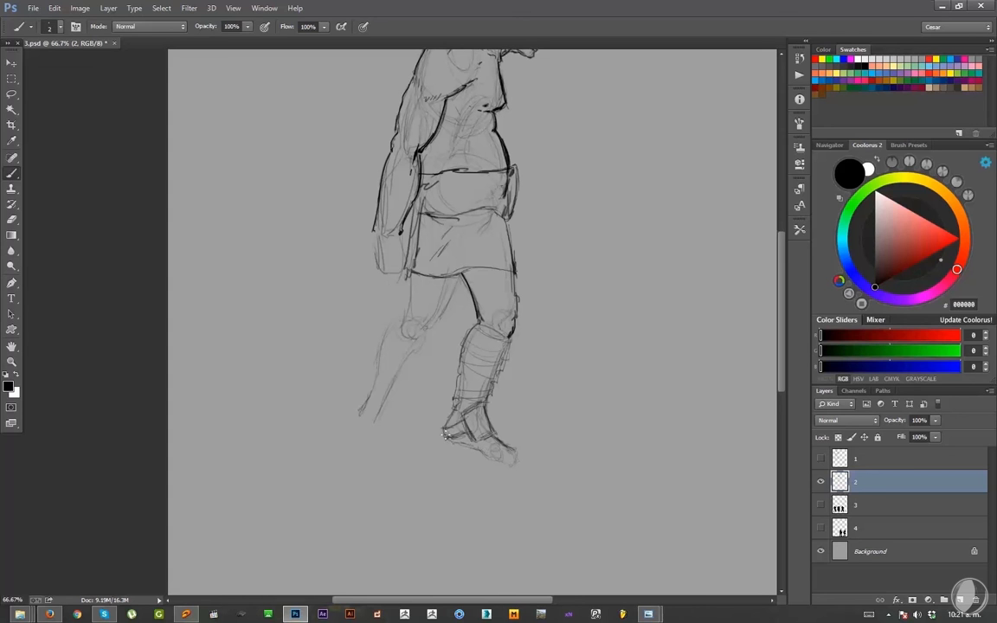
pyautogui.moveTo(477, 446); pyautogui.dragTo(505, 460)
pyautogui.scroll(2, 507, 389)
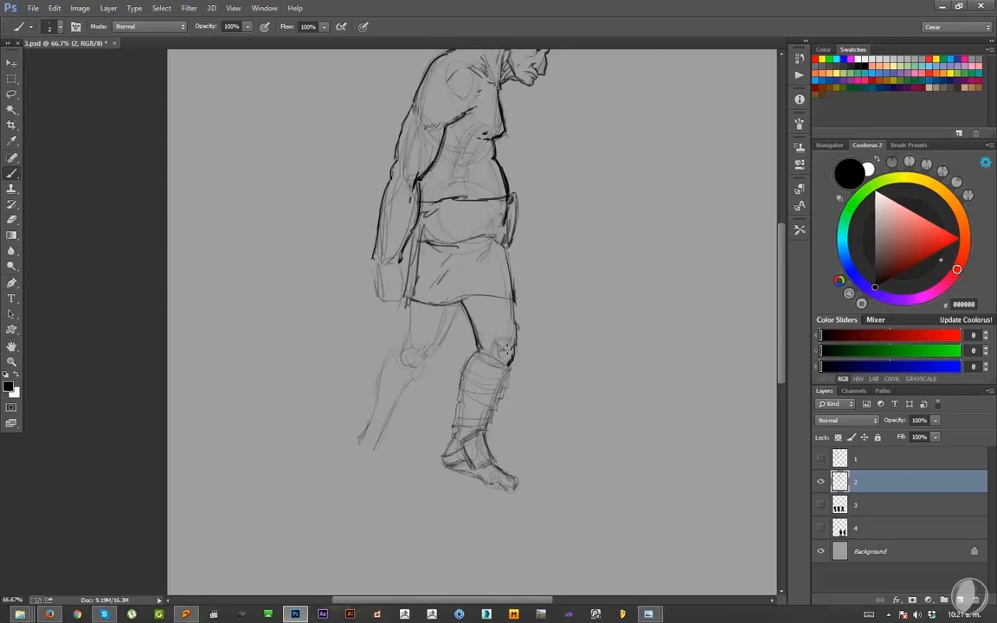
# - Ink the blocky outline of the near hand and draw a bracer on the forearm with bands at the wrist and elbow
pyautogui.moveTo(575, 307)
pyautogui.mouseDown()
pyautogui.moveTo(577, 334)
pyautogui.moveTo(549, 360)
pyautogui.moveTo(543, 350)
pyautogui.moveTo(567, 299)
pyautogui.mouseUp()
pyautogui.moveTo(404, 350); pyautogui.dragTo(403, 387)
pyautogui.moveTo(430, 353)
pyautogui.mouseDown()
pyautogui.moveTo(444, 388)
pyautogui.moveTo(401, 384)
pyautogui.moveTo(435, 397)
pyautogui.mouseUp()
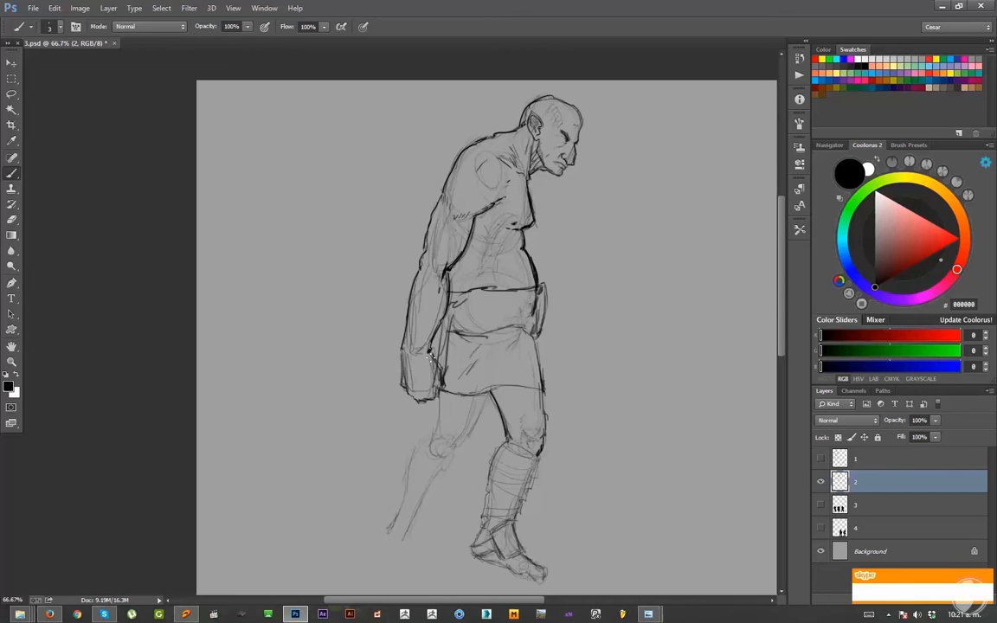
pyautogui.moveTo(402, 352)
pyautogui.mouseDown()
pyautogui.moveTo(430, 354)
pyautogui.moveTo(416, 353)
pyautogui.mouseUp()
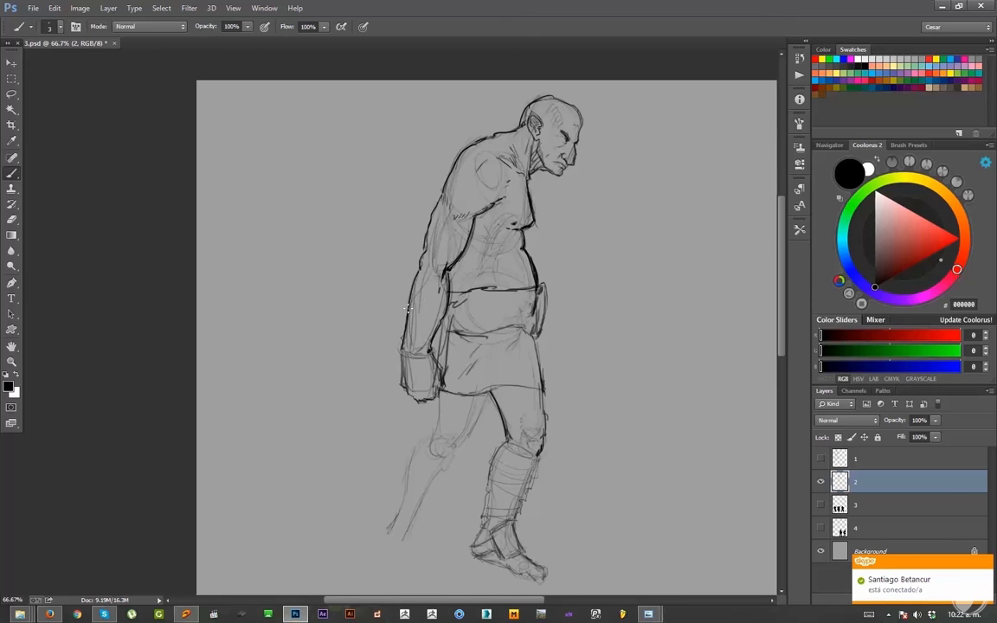
pyautogui.moveTo(406, 309)
pyautogui.mouseDown()
pyautogui.moveTo(404, 327)
pyautogui.moveTo(448, 301)
pyautogui.mouseUp()
pyautogui.moveTo(479, 405); pyautogui.dragTo(419, 428)
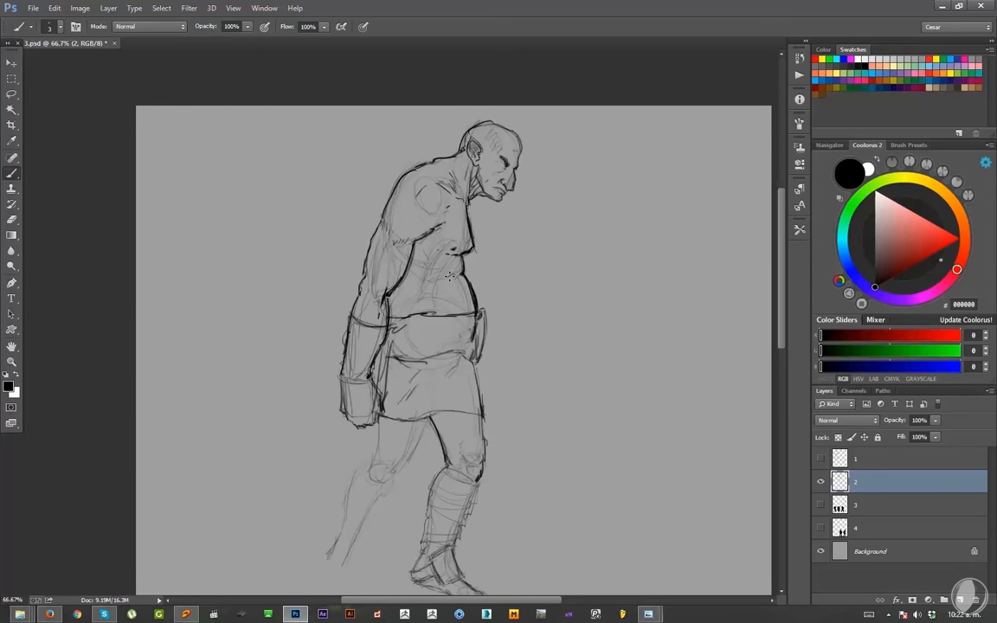
pyautogui.moveTo(521, 338); pyautogui.dragTo(530, 359)
pyautogui.scroll(-2, 538, 309)
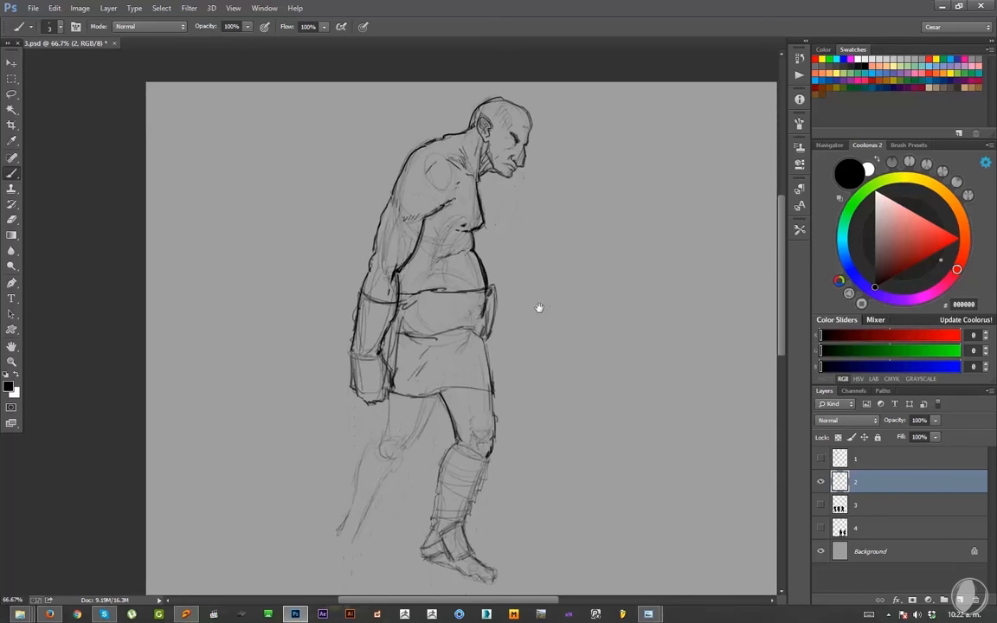
# - Warp the shoulder and upper back contour of the figure in Liquify with a brush size of 150
pyautogui.click(189, 8)
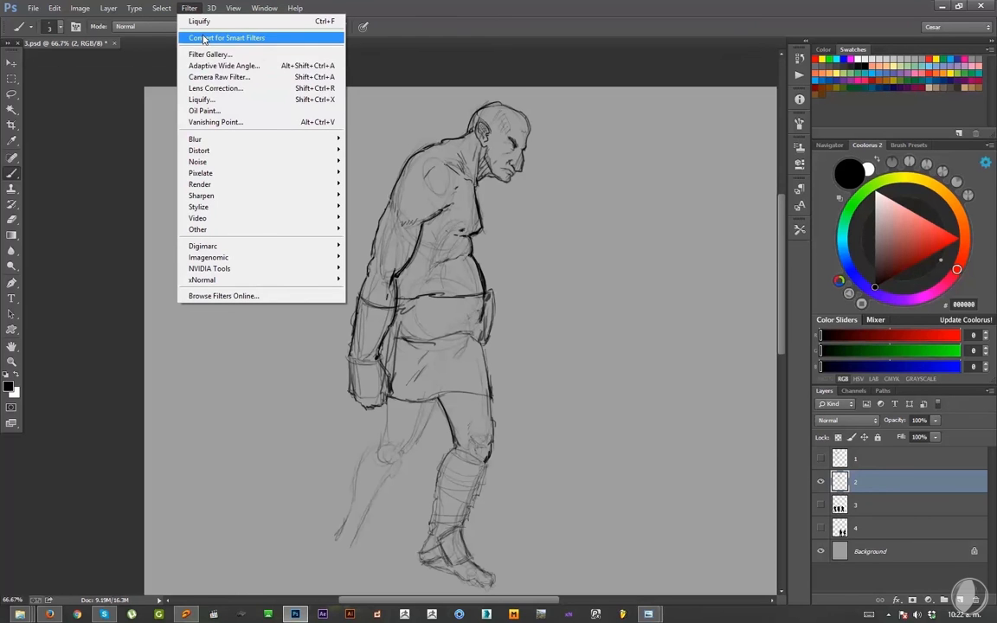
pyautogui.click(207, 100)
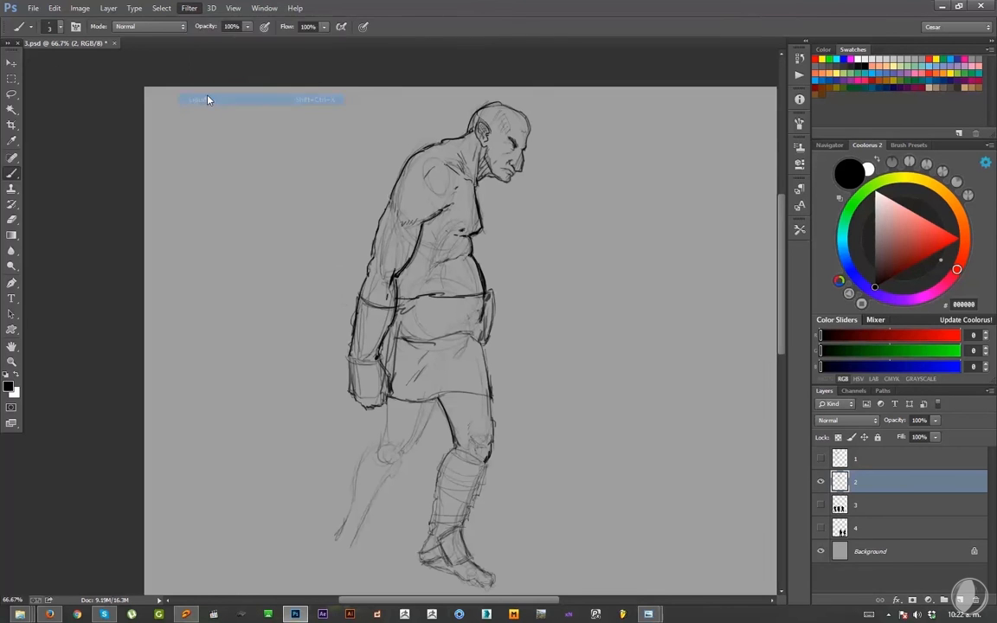
pyautogui.hotkey('ctrl', '+')
pyautogui.hotkey('ctrl', '+')
pyautogui.hotkey('ctrl', '+')
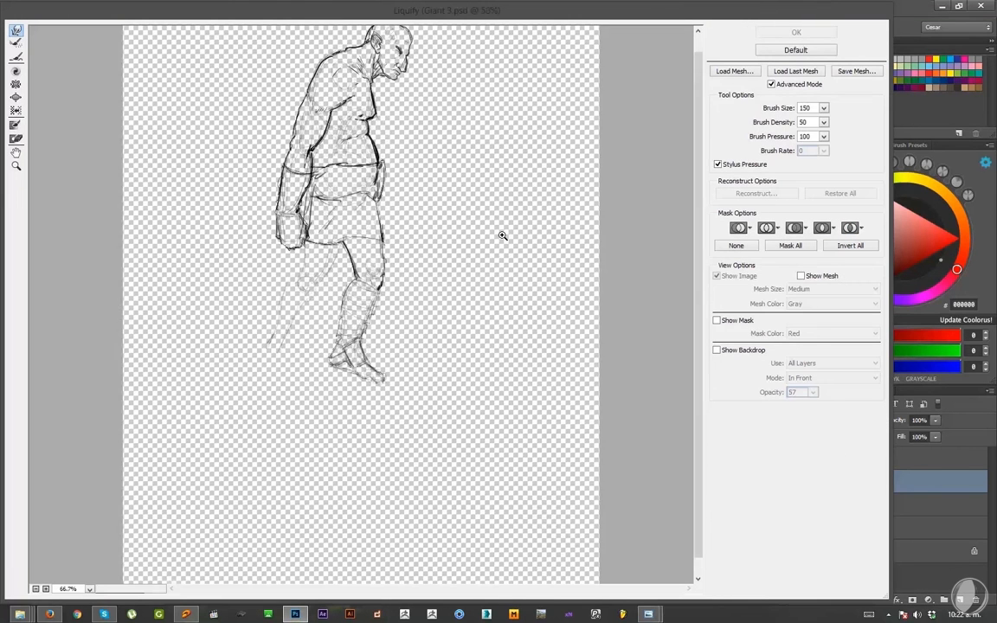
pyautogui.moveTo(502, 234)
pyautogui.mouseDown()
pyautogui.moveTo(513, 517)
pyautogui.moveTo(560, 494)
pyautogui.mouseUp()
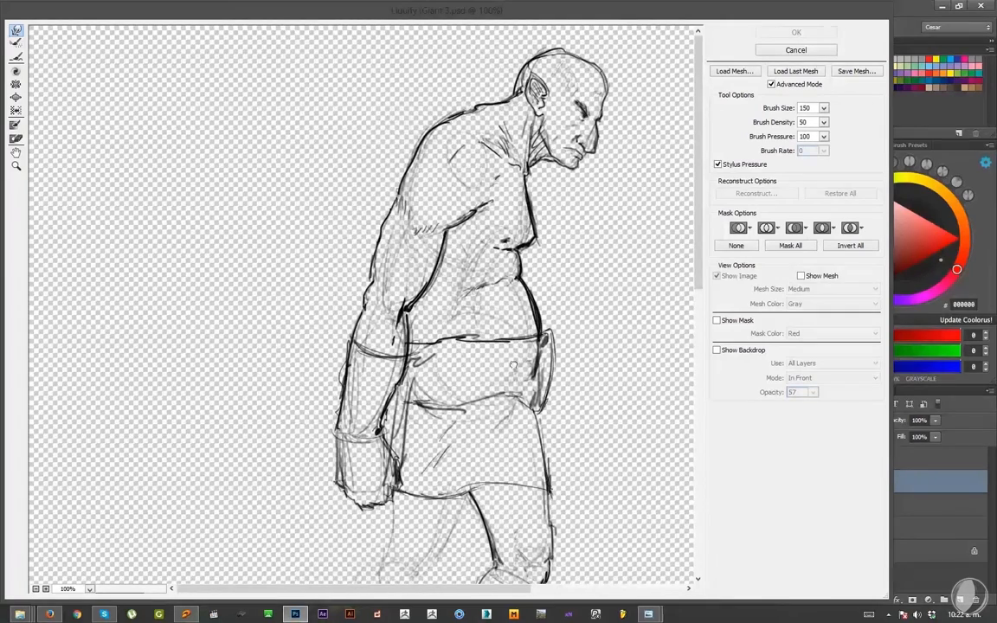
pyautogui.moveTo(391, 178); pyautogui.dragTo(385, 194)
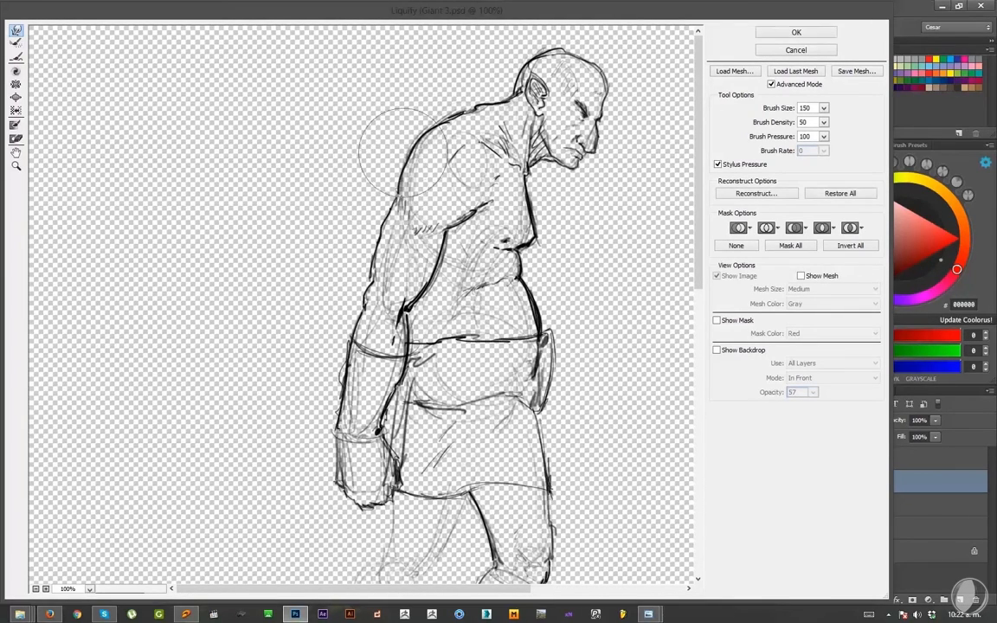
pyautogui.moveTo(401, 156); pyautogui.dragTo(395, 153)
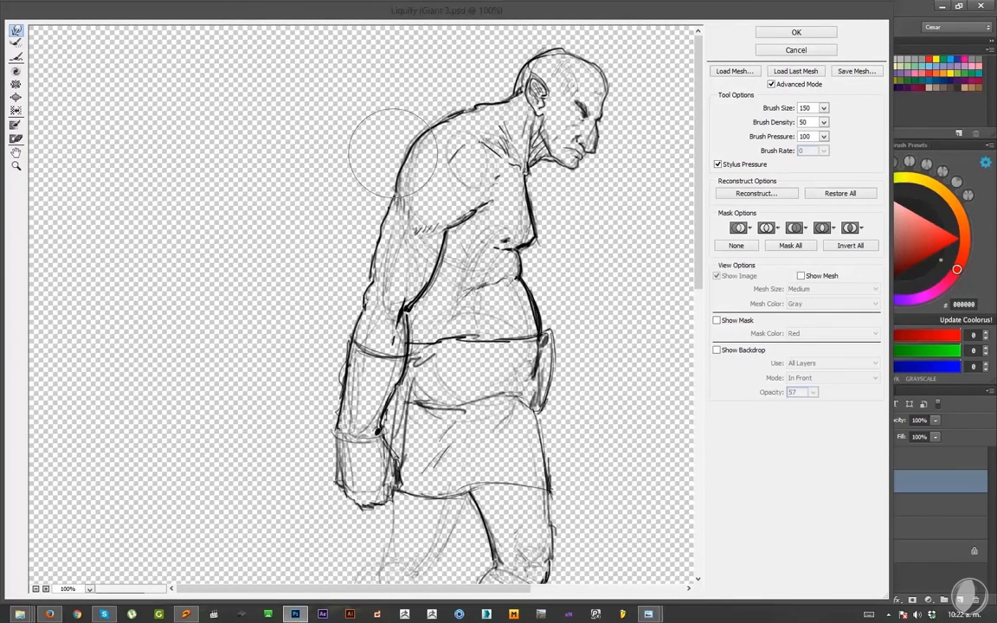
pyautogui.moveTo(440, 128)
pyautogui.mouseDown()
pyautogui.moveTo(411, 97)
pyautogui.moveTo(494, 87)
pyautogui.mouseUp()
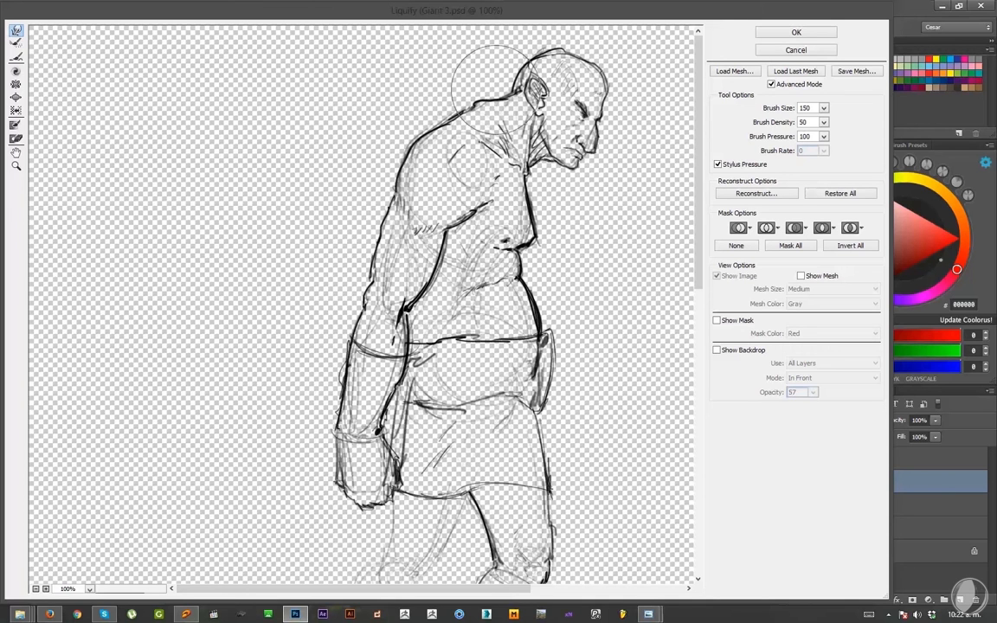
# - Set the Liquify brush size to 100 and smooth the contour from the shoulder up to the nape
pyautogui.doubleClick(805, 108)
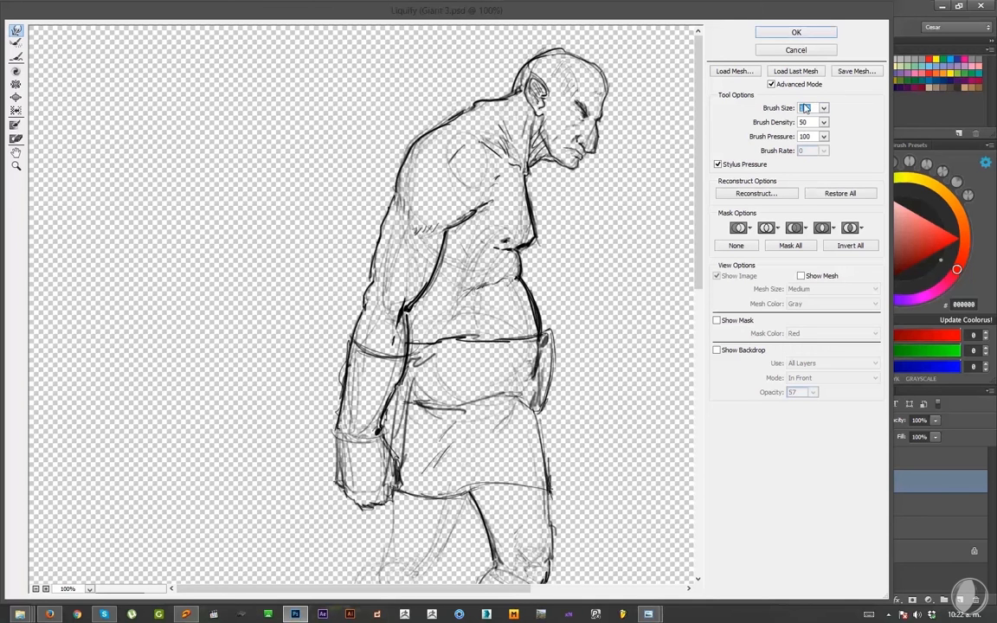
pyautogui.write('100')
pyautogui.moveTo(422, 149)
pyautogui.mouseDown()
pyautogui.moveTo(400, 161)
pyautogui.moveTo(402, 153)
pyautogui.mouseUp()
pyautogui.moveTo(451, 116); pyautogui.dragTo(441, 124)
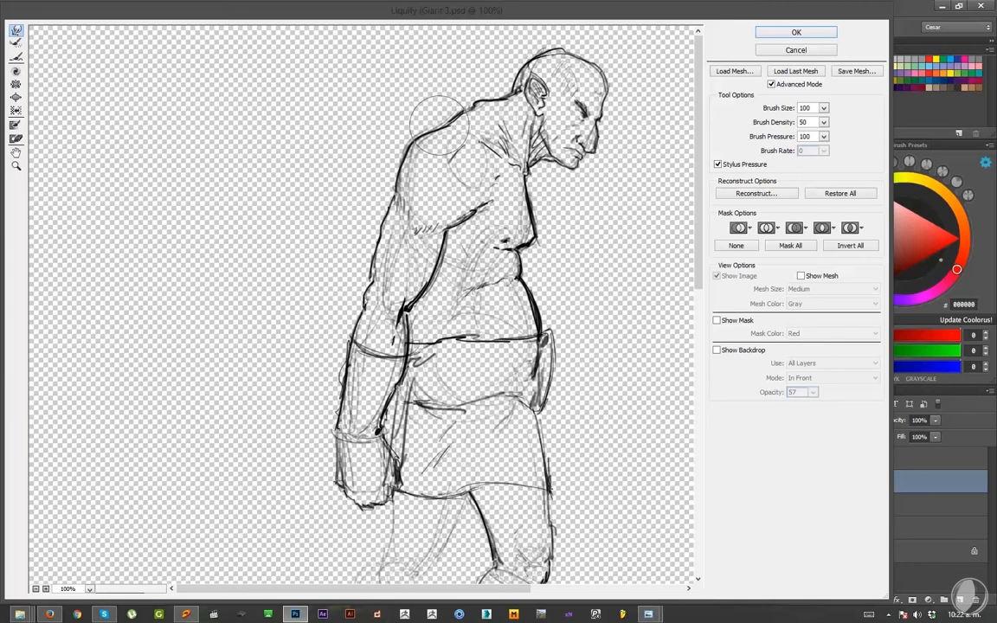
pyautogui.moveTo(503, 88)
pyautogui.mouseDown()
pyautogui.moveTo(496, 79)
pyautogui.moveTo(462, 98)
pyautogui.mouseUp()
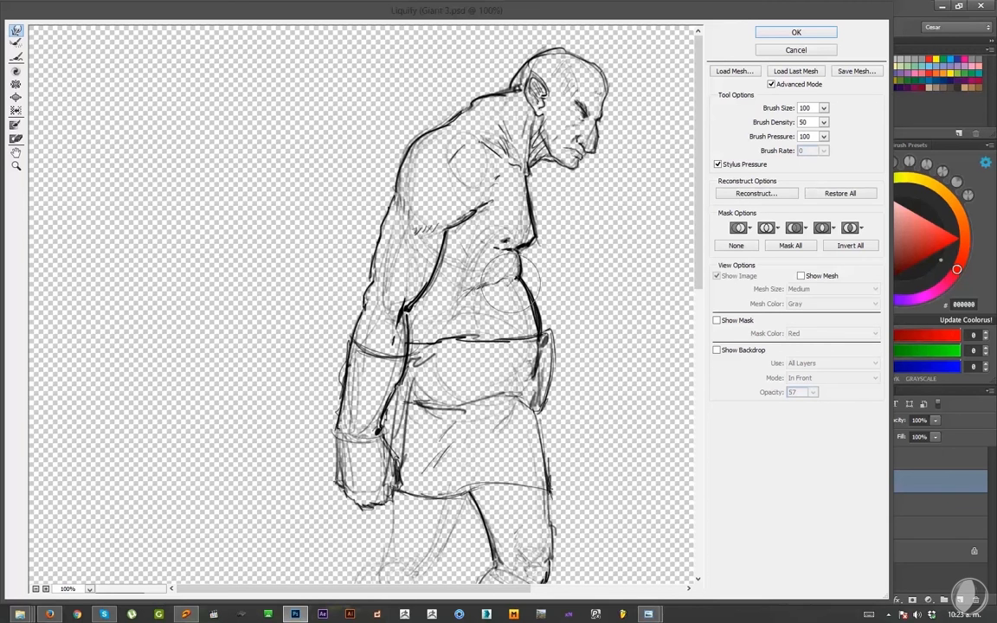
# - Bloat the front thigh and knee with a brush size of 150 and apply the Liquify changes
pyautogui.click(806, 107)
pyautogui.write('1500')
pyautogui.press('BackSpace')
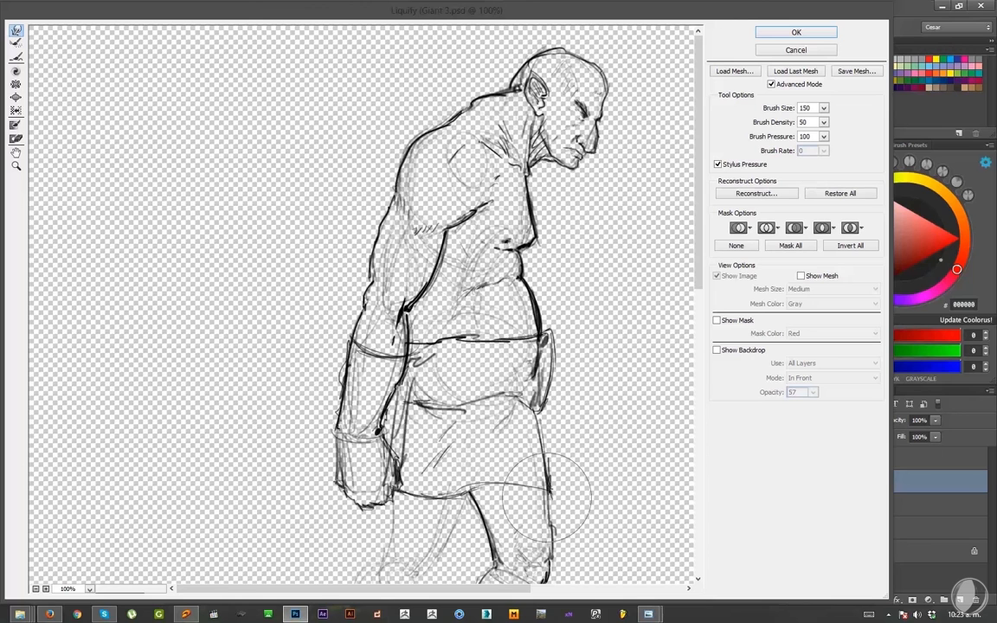
pyautogui.hotkey('ctrl', '-')
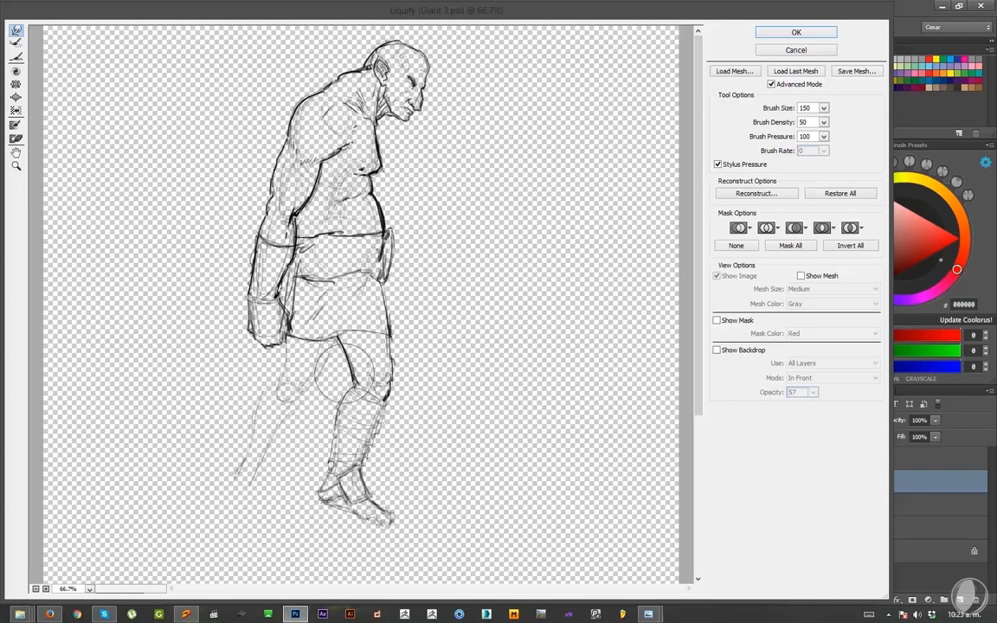
pyautogui.click(15, 97)
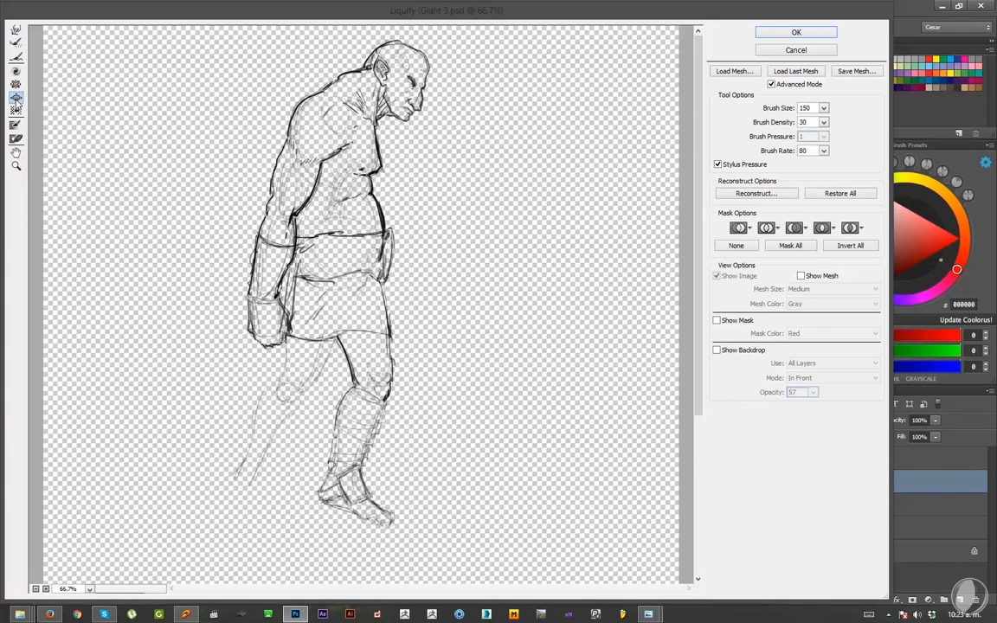
pyautogui.moveTo(371, 371)
pyautogui.mouseDown()
pyautogui.moveTo(364, 381)
pyautogui.moveTo(352, 359)
pyautogui.moveTo(362, 356)
pyautogui.mouseUp()
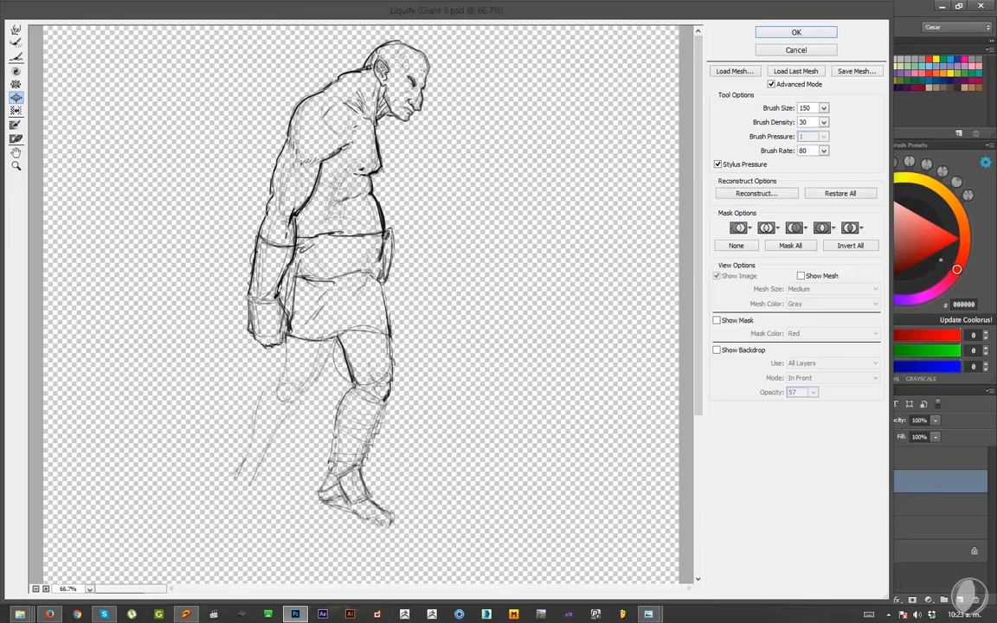
pyautogui.click(795, 33)
# - Select the front half of the foot, rotate it about -21° and shift it forward so the sole lies flat
pyautogui.moveTo(561, 290); pyautogui.dragTo(584, 256)
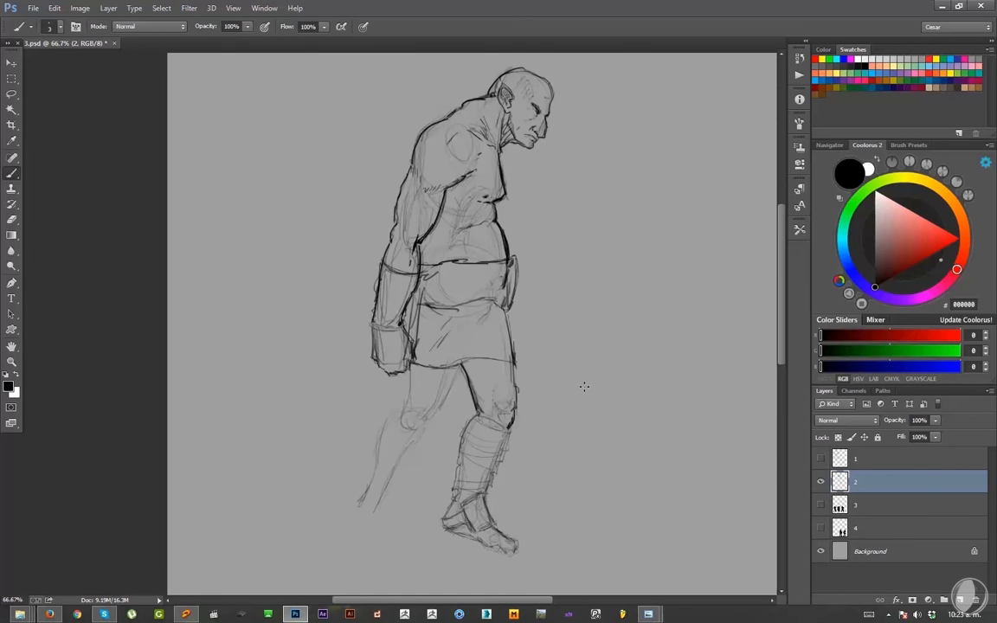
pyautogui.moveTo(557, 346); pyautogui.dragTo(579, 312)
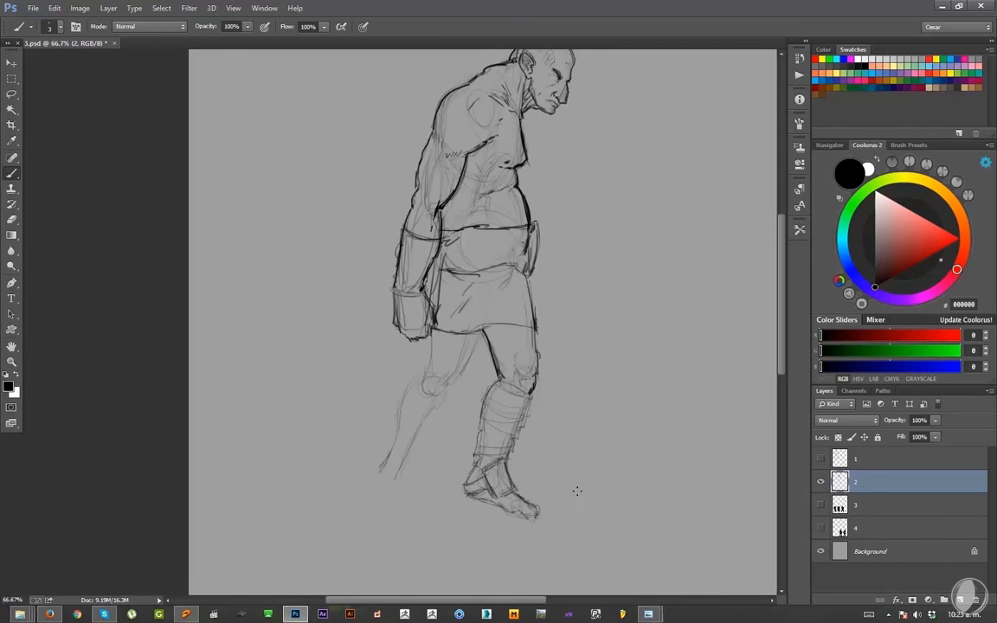
pyautogui.moveTo(610, 456); pyautogui.dragTo(613, 450)
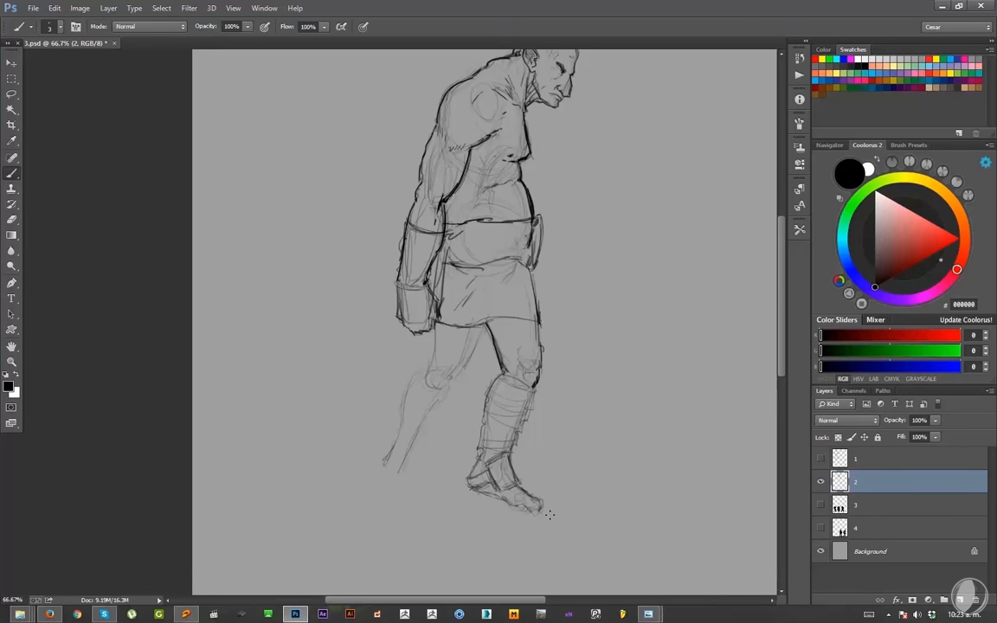
pyautogui.press('l')
pyautogui.moveTo(554, 498)
pyautogui.mouseDown()
pyautogui.moveTo(534, 529)
pyautogui.moveTo(504, 518)
pyautogui.moveTo(501, 496)
pyautogui.moveTo(561, 473)
pyautogui.mouseUp()
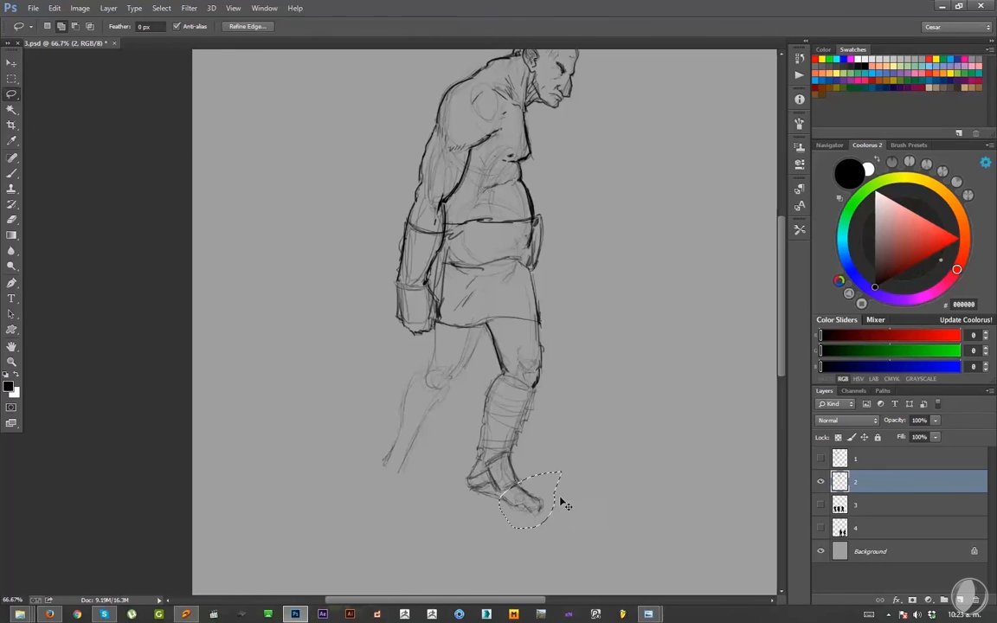
pyautogui.hotkey('ctrl', 't')
pyautogui.moveTo(619, 490)
pyautogui.mouseDown()
pyautogui.moveTo(634, 439)
pyautogui.moveTo(636, 448)
pyautogui.mouseUp()
pyautogui.moveTo(539, 495); pyautogui.dragTo(550, 495)
pyautogui.moveTo(601, 472); pyautogui.dragTo(604, 466)
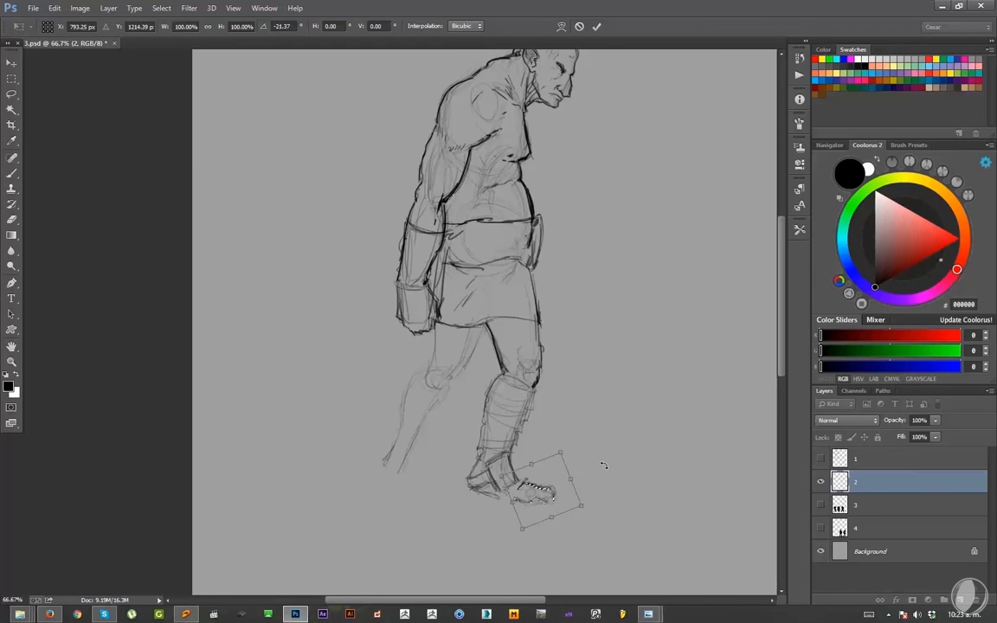
pyautogui.press('Return')
pyautogui.hotkey('ctrl', 'd')
# - Draw a broad strap around the front ankle, flip the canvas horizontally and refine the toe and sole outline
pyautogui.press('b')
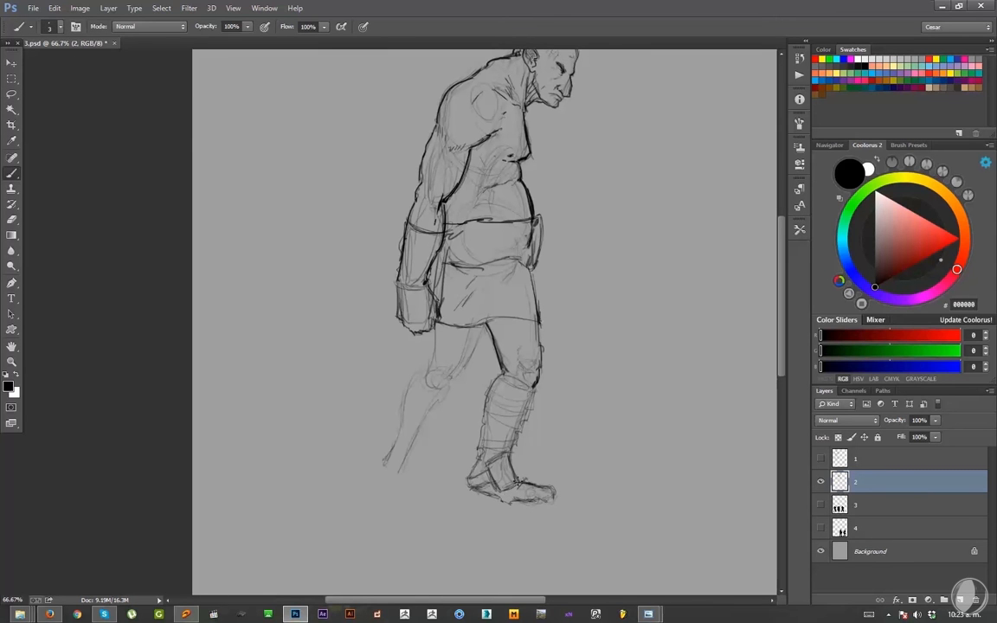
pyautogui.moveTo(511, 457); pyautogui.dragTo(523, 479)
pyautogui.hotkey('ctrl', 'shift', 'h')
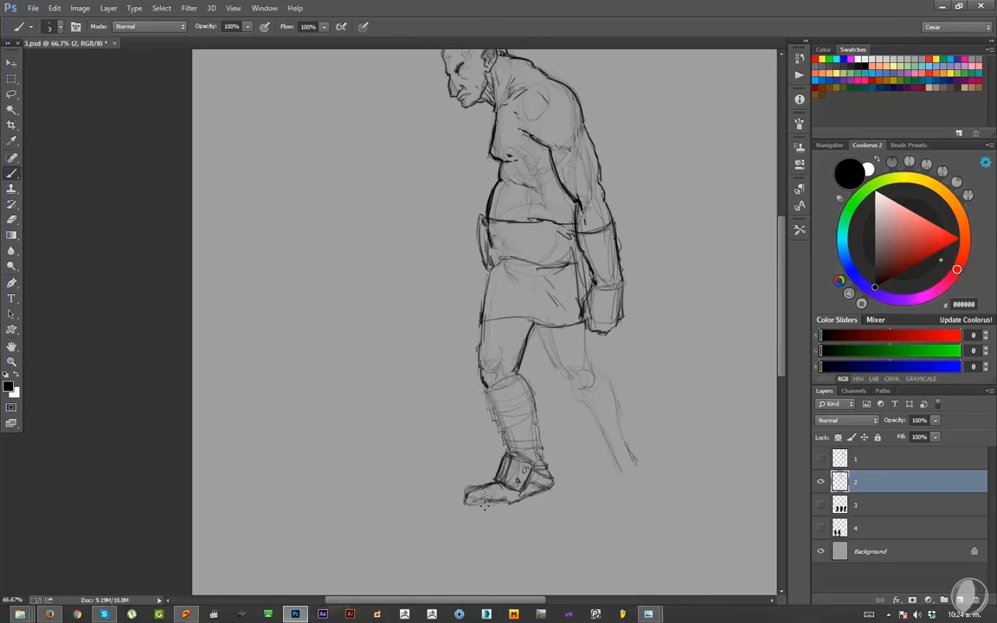
pyautogui.moveTo(485, 505); pyautogui.dragTo(474, 502)
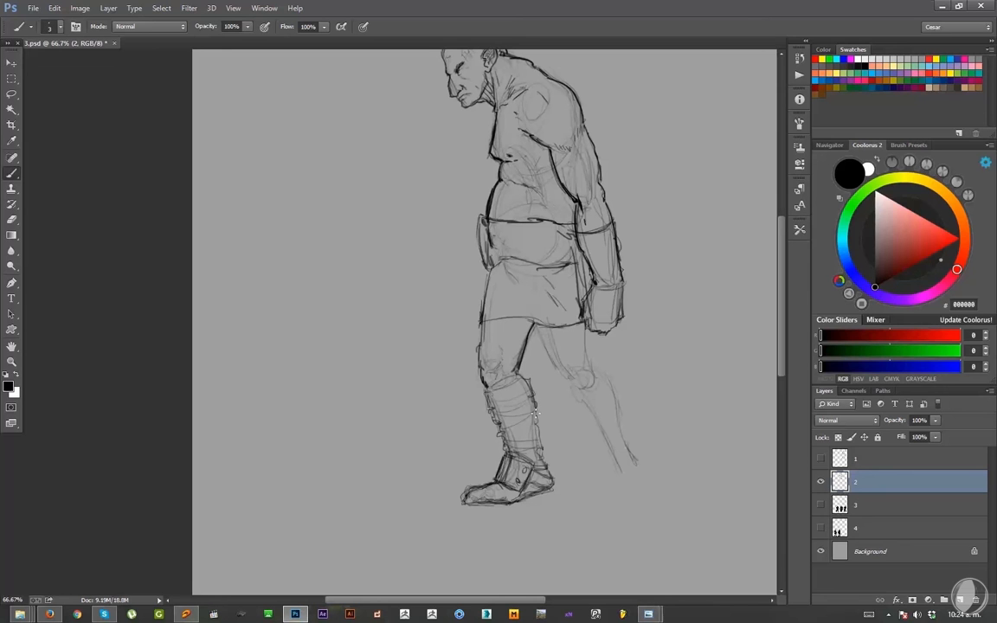
# - Ink the skirt's front edge and hem with darker lines down to the near thigh
pyautogui.moveTo(577, 448); pyautogui.dragTo(530, 456)
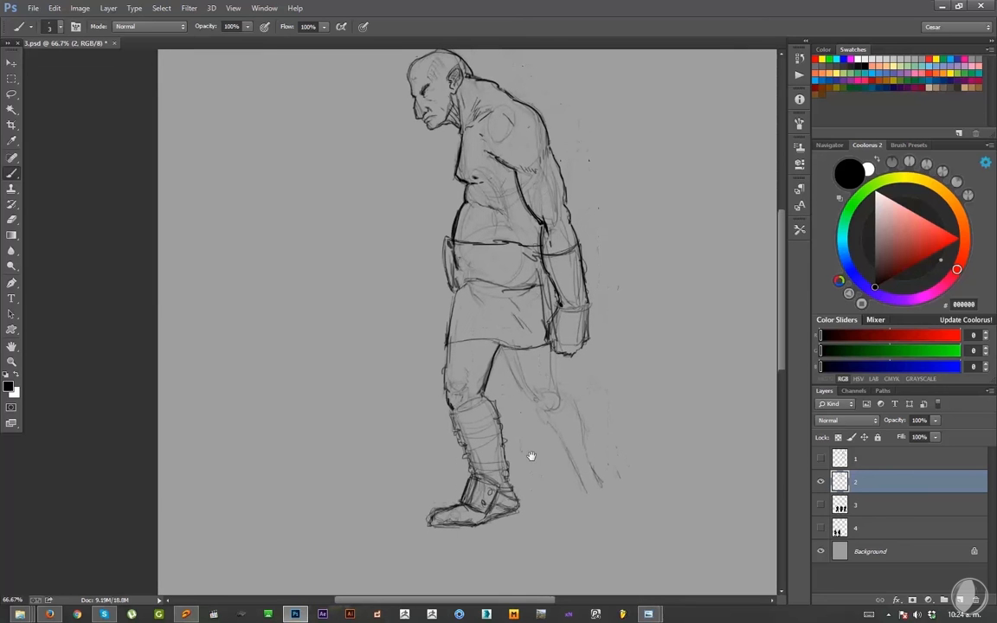
pyautogui.moveTo(443, 386); pyautogui.dragTo(442, 355)
pyautogui.hotkey('ctrl', 'z')
pyautogui.moveTo(455, 297)
pyautogui.mouseDown()
pyautogui.moveTo(442, 344)
pyautogui.moveTo(529, 350)
pyautogui.mouseUp()
pyautogui.moveTo(571, 416); pyautogui.dragTo(546, 470)
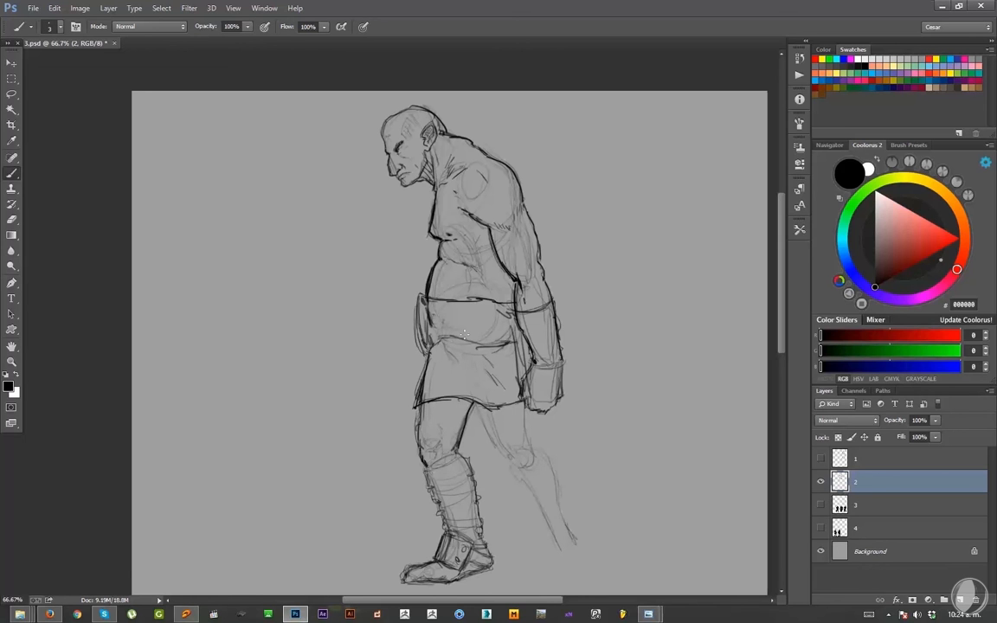
pyautogui.moveTo(465, 334)
pyautogui.mouseDown()
pyautogui.moveTo(438, 378)
pyautogui.moveTo(476, 318)
pyautogui.moveTo(464, 345)
pyautogui.mouseUp()
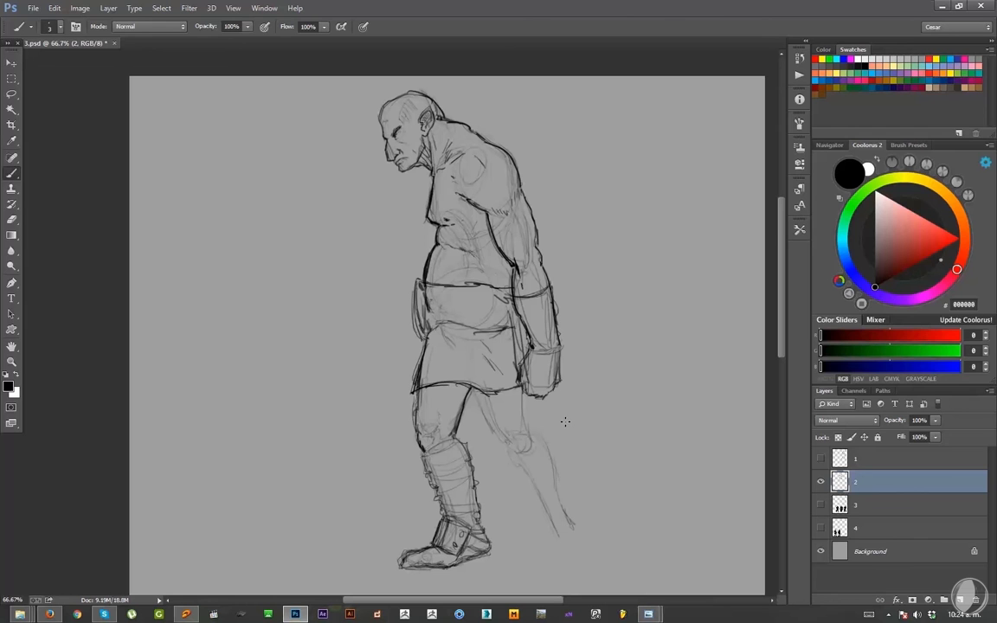
# - Duplicate the finished front leg and rotate the copy about -27° into place as the rear leg
pyautogui.press('l')
pyautogui.moveTo(519, 500)
pyautogui.mouseDown()
pyautogui.moveTo(424, 596)
pyautogui.moveTo(346, 528)
pyautogui.moveTo(366, 429)
pyautogui.moveTo(427, 390)
pyautogui.moveTo(482, 398)
pyautogui.moveTo(542, 478)
pyautogui.moveTo(567, 488)
pyautogui.mouseUp()
pyautogui.press('v')
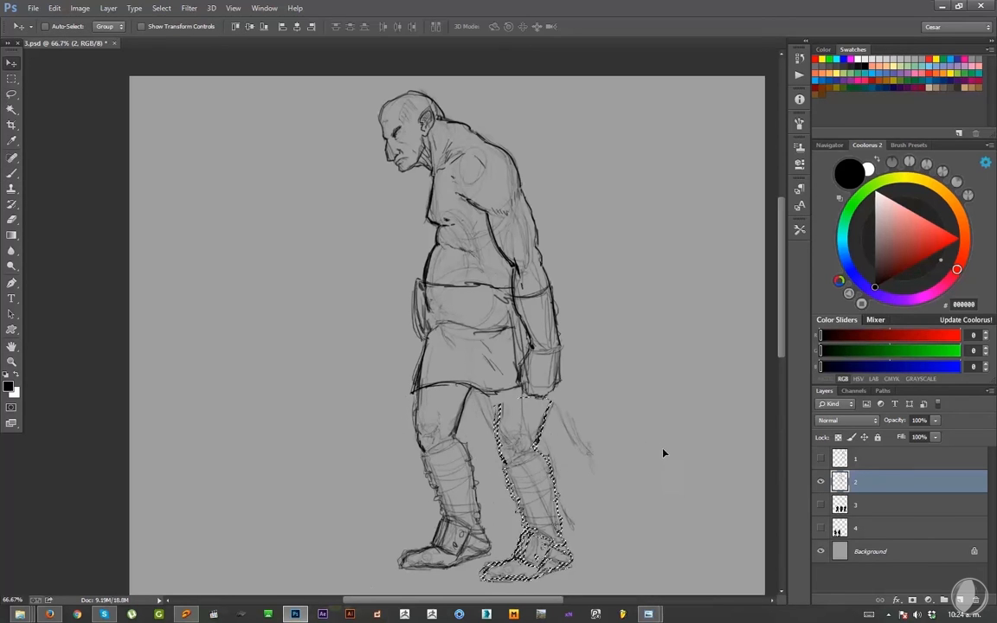
pyautogui.hotkey('ctrl', 't')
pyautogui.moveTo(667, 461); pyautogui.dragTo(702, 366)
pyautogui.moveTo(522, 457); pyautogui.dragTo(568, 452)
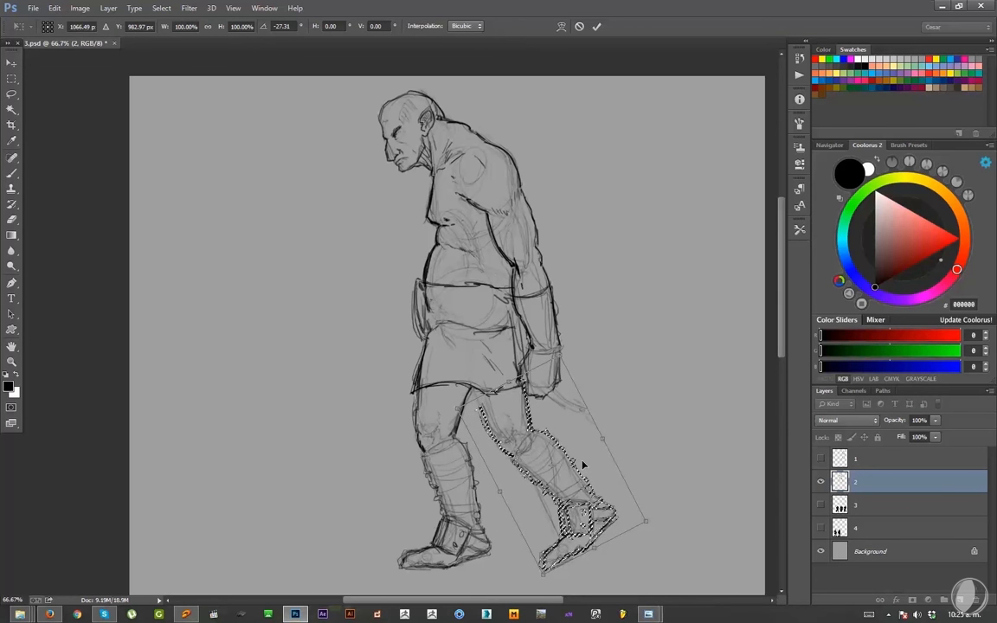
pyautogui.press('Return')
# - Move the rear leg onto its own layer, nudge it into position and erase the stray strokes below the hand
pyautogui.hotkey('ctrl', 'x')
pyautogui.hotkey('ctrl', 'v')
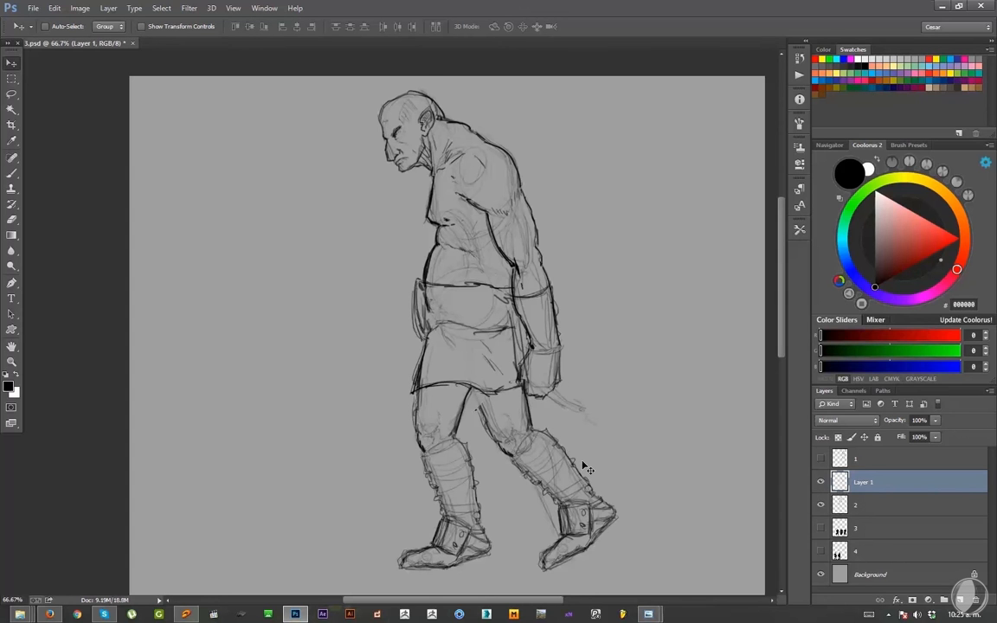
pyautogui.moveTo(542, 437); pyautogui.dragTo(545, 397)
pyautogui.moveTo(571, 443); pyautogui.dragTo(567, 437)
pyautogui.moveTo(637, 390); pyautogui.dragTo(625, 421)
pyautogui.press('e')
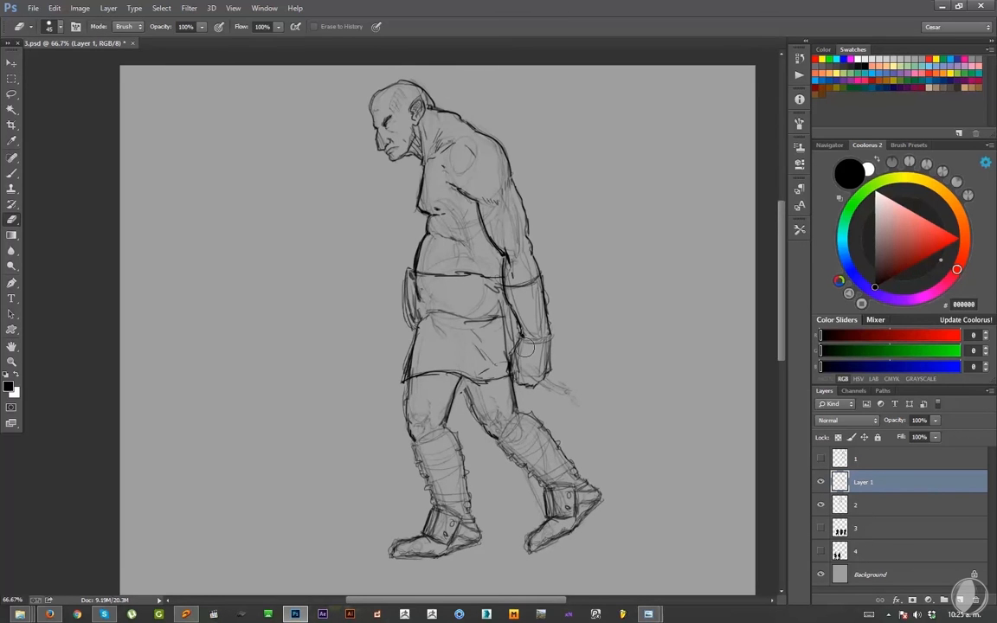
pyautogui.moveTo(561, 382)
pyautogui.mouseDown()
pyautogui.moveTo(554, 376)
pyautogui.moveTo(572, 367)
pyautogui.moveTo(568, 383)
pyautogui.mouseUp()
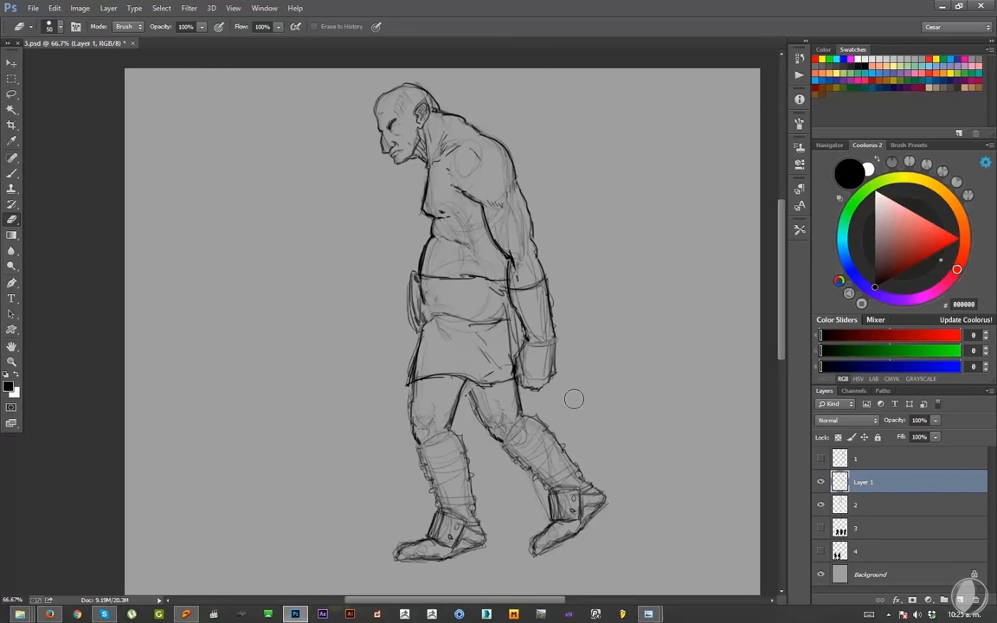
# - Shift the rear leg backward and stretch it slightly so its thigh meets the skirt hem
pyautogui.press('v')
pyautogui.moveTo(525, 407); pyautogui.dragTo(560, 432)
pyautogui.press('e')
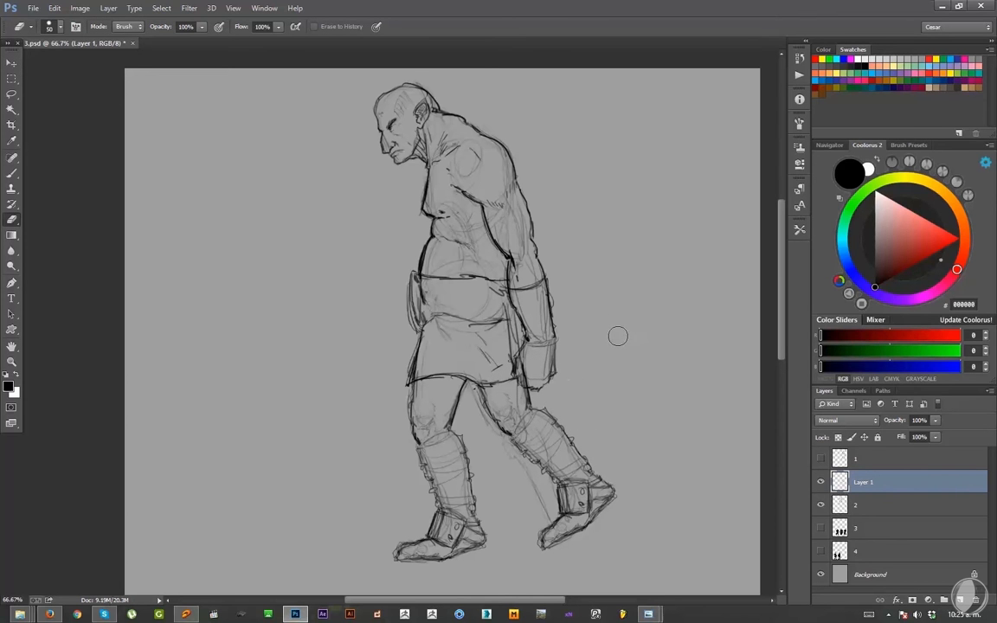
pyautogui.hotkey('ctrl', 't')
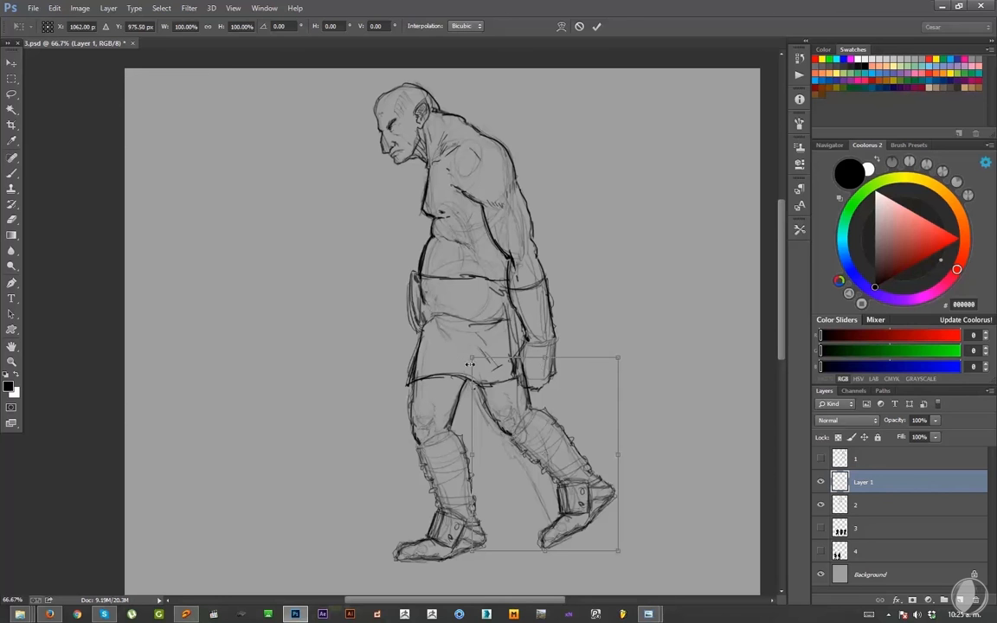
pyautogui.moveTo(472, 358)
pyautogui.mouseDown()
pyautogui.moveTo(480, 364)
pyautogui.moveTo(466, 360)
pyautogui.mouseUp()
pyautogui.press('Return')
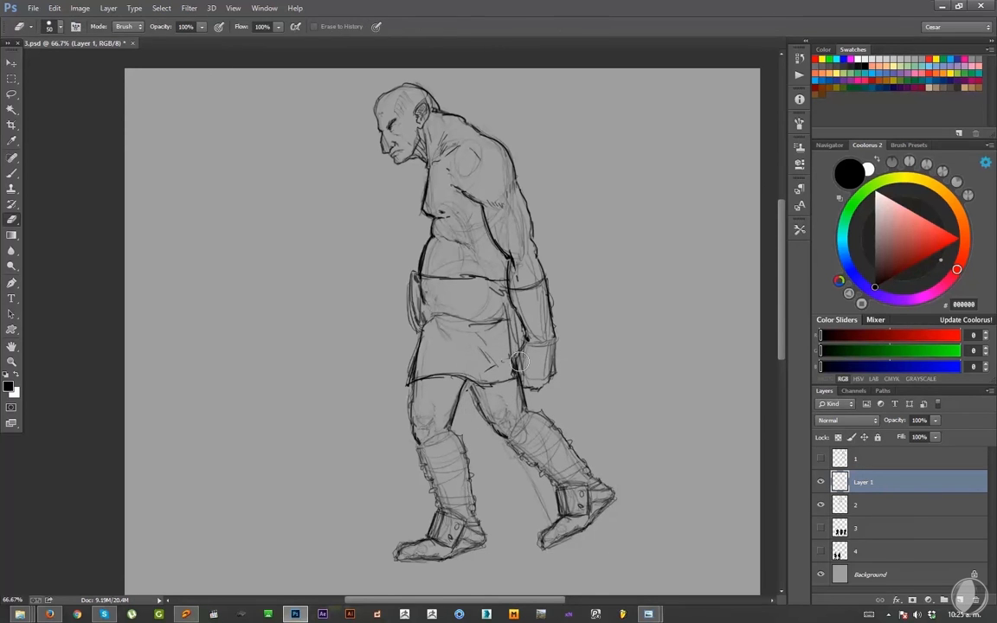
# - Shade the rear leg with diagonal hatching from the thigh down over the wrapped shin to the foot
pyautogui.press('b')
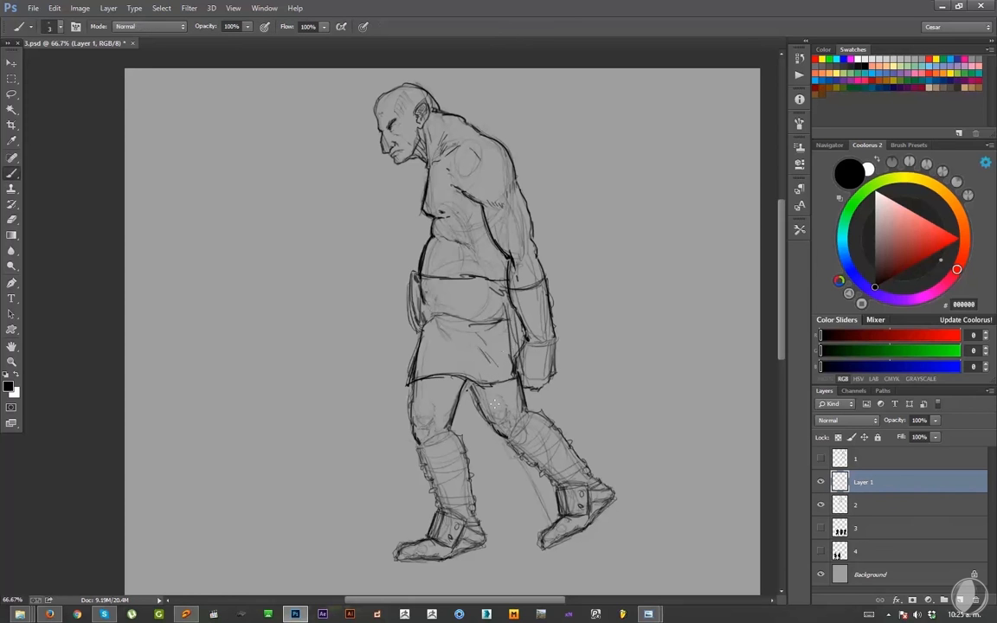
pyautogui.moveTo(508, 389); pyautogui.dragTo(494, 410)
pyautogui.moveTo(518, 394)
pyautogui.mouseDown()
pyautogui.moveTo(496, 420)
pyautogui.moveTo(499, 434)
pyautogui.mouseUp()
pyautogui.moveTo(528, 413); pyautogui.dragTo(510, 432)
pyautogui.moveTo(534, 424)
pyautogui.mouseDown()
pyautogui.moveTo(513, 441)
pyautogui.moveTo(522, 454)
pyautogui.mouseUp()
pyautogui.moveTo(555, 444)
pyautogui.mouseDown()
pyautogui.moveTo(535, 462)
pyautogui.moveTo(564, 448)
pyautogui.moveTo(558, 474)
pyautogui.moveTo(588, 492)
pyautogui.moveTo(581, 520)
pyautogui.moveTo(591, 506)
pyautogui.moveTo(566, 519)
pyautogui.moveTo(550, 484)
pyautogui.mouseUp()
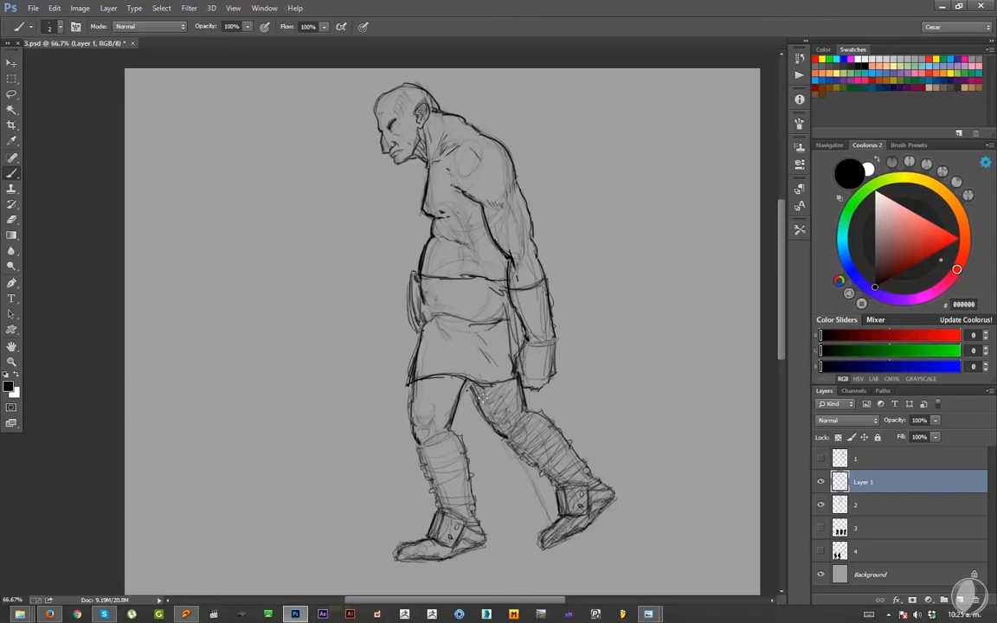
# - On layer 2, erase the back contour of the front thigh and redraw it with a thinner line down from the hem
pyautogui.click(835, 505)
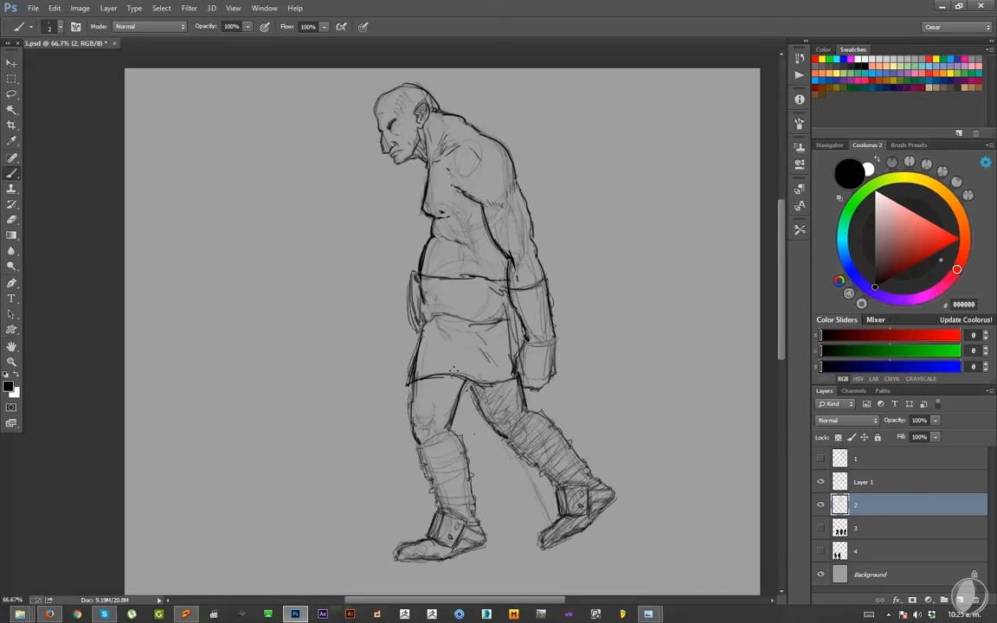
pyautogui.press('e')
pyautogui.moveTo(459, 389); pyautogui.dragTo(456, 401)
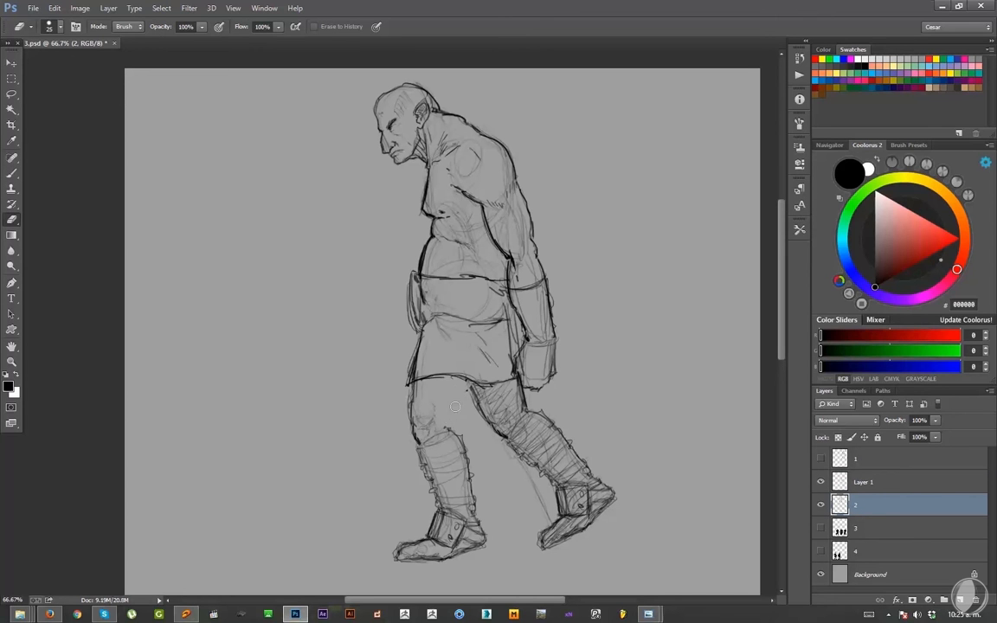
pyautogui.press('b')
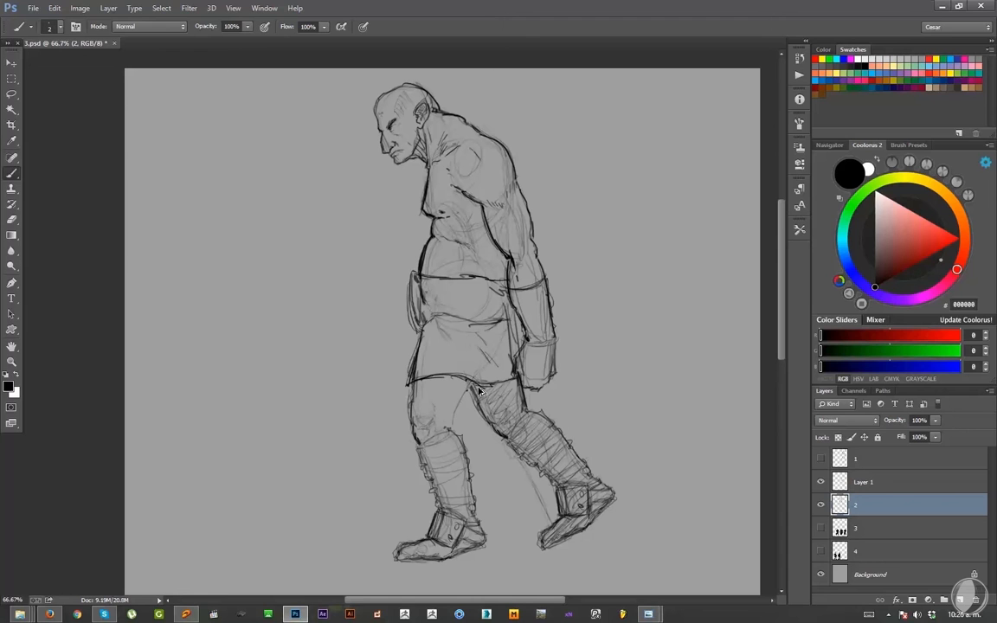
pyautogui.moveTo(468, 388); pyautogui.dragTo(456, 415)
# - Erase the skirt's front hem, redraw it slightly lower across the front thigh, and add fold hatching near the hand
pyautogui.press('e')
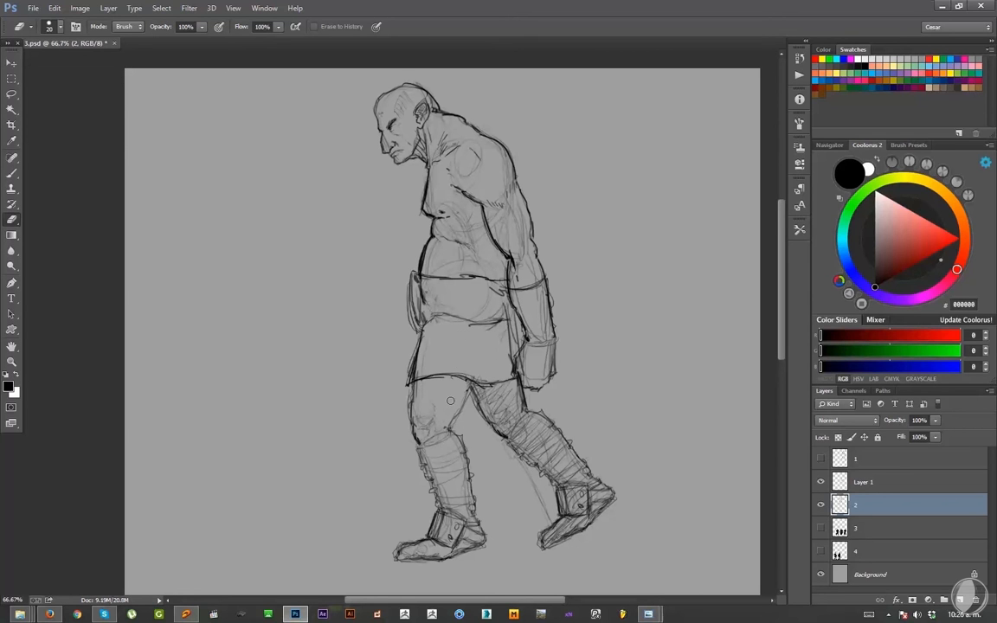
pyautogui.moveTo(470, 372); pyautogui.dragTo(421, 377)
pyautogui.press('b')
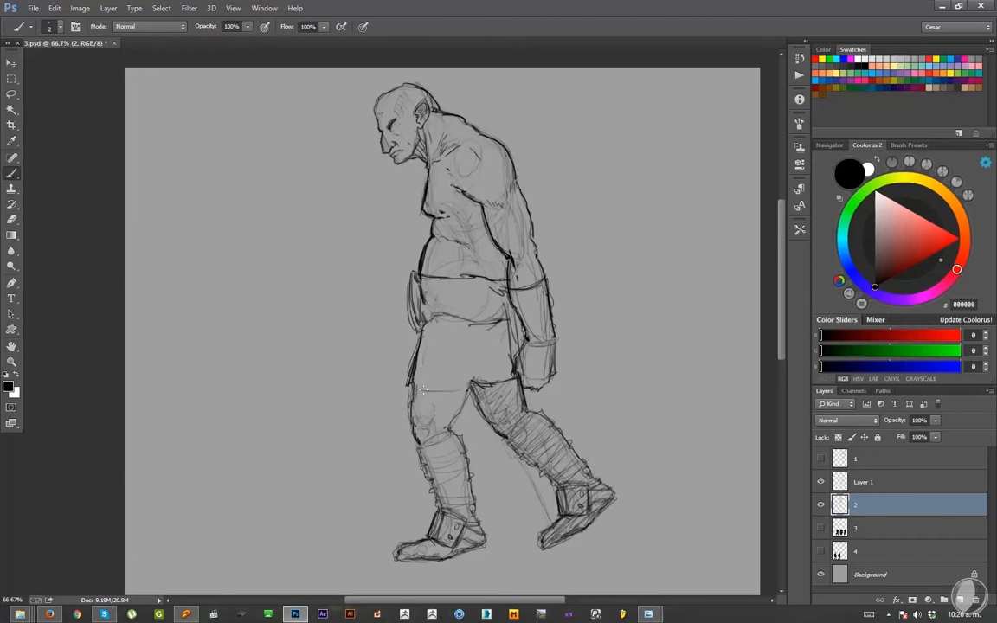
pyautogui.press('e')
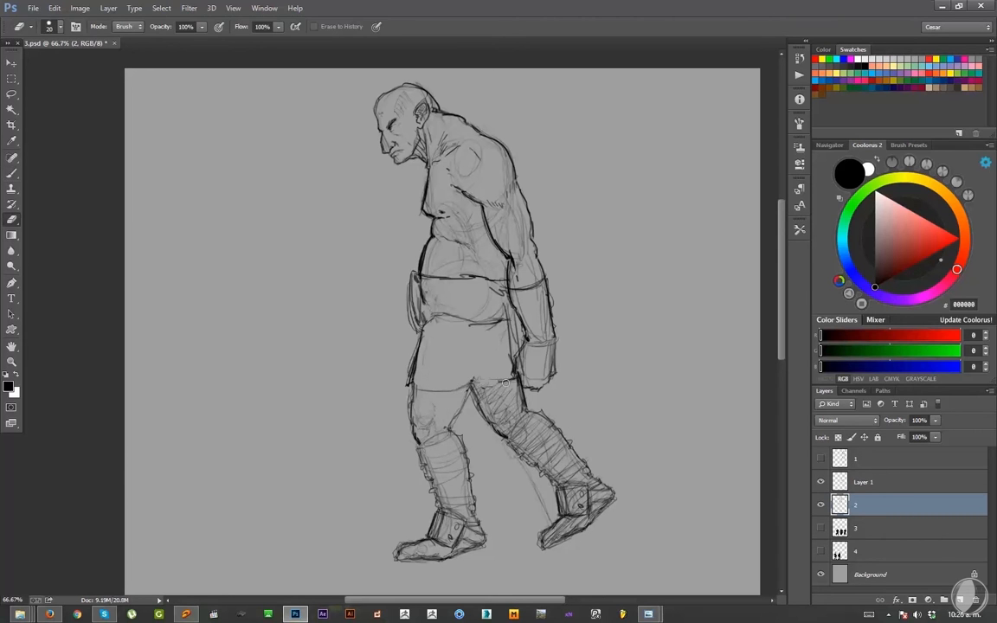
pyautogui.press('b')
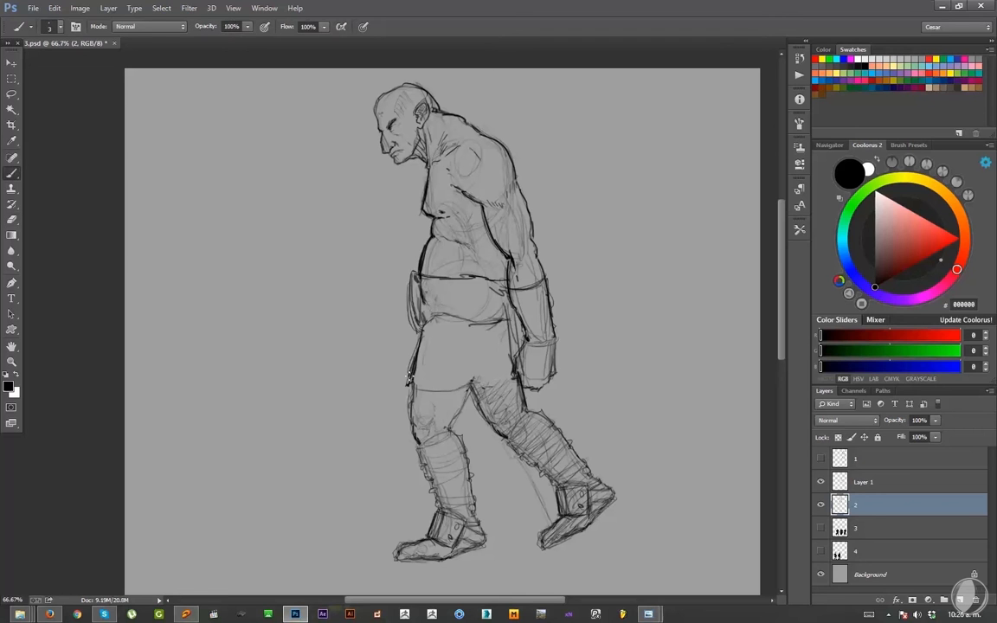
pyautogui.moveTo(409, 389); pyautogui.dragTo(473, 379)
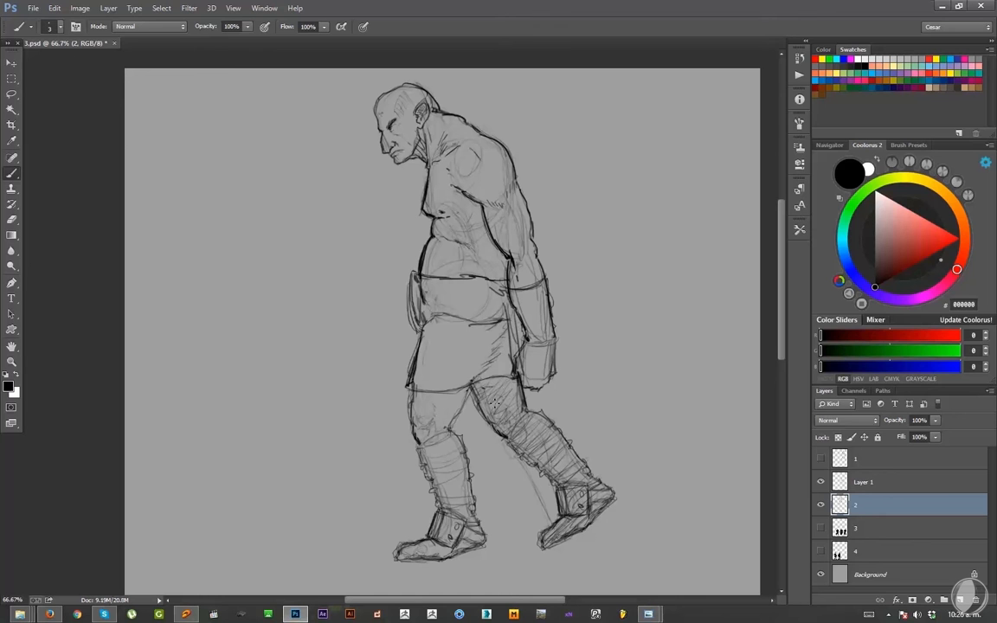
pyautogui.moveTo(420, 443); pyautogui.dragTo(450, 429)
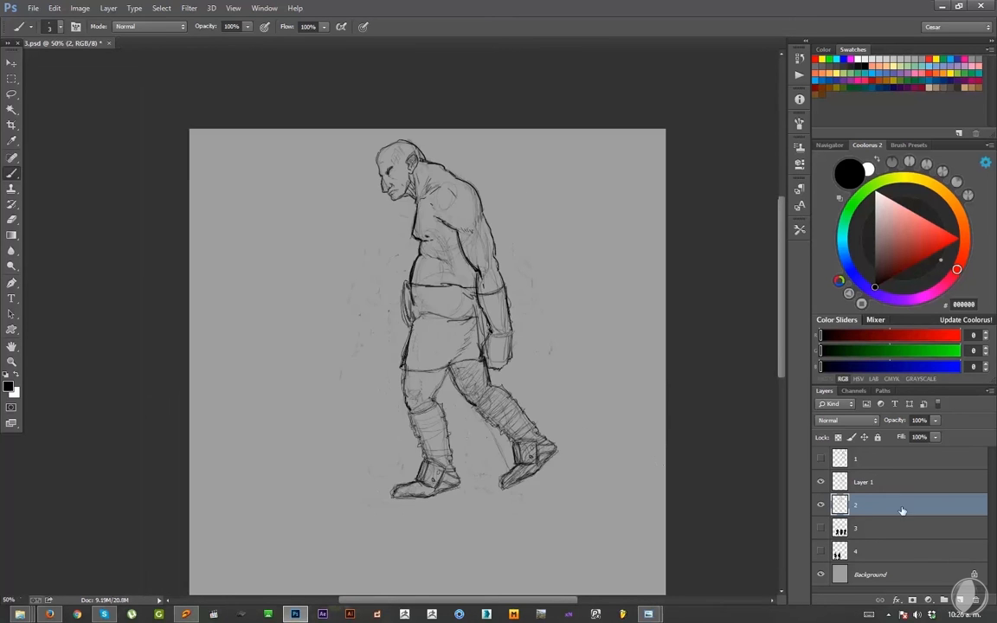
# - Enlarge the eraser and remove the leftover construction lines between the two legs
pyautogui.press('e')
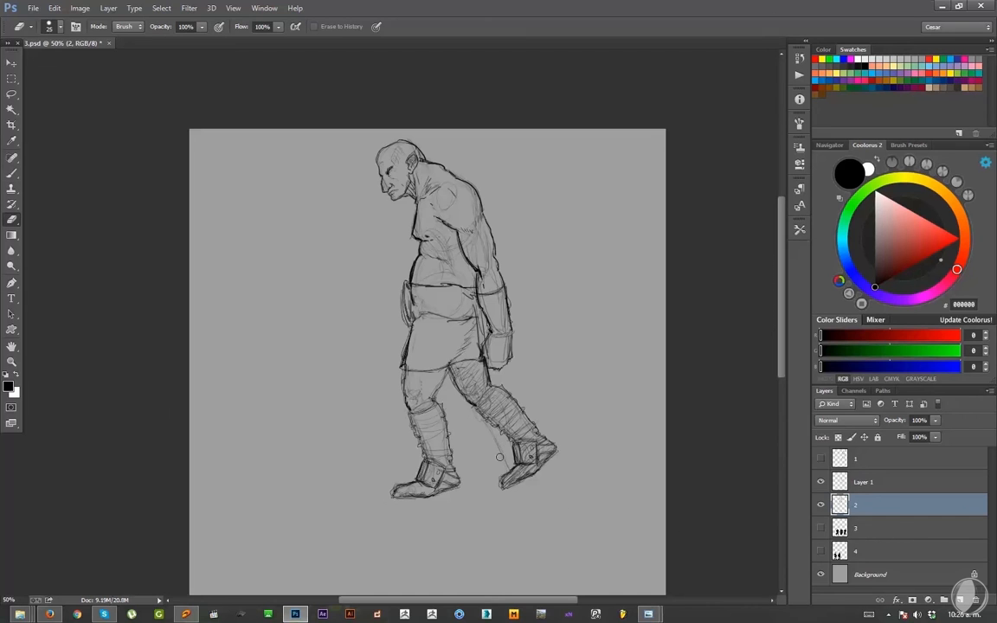
pyautogui.press(']')
pyautogui.press(']')
pyautogui.moveTo(505, 465); pyautogui.dragTo(502, 443)
pyautogui.moveTo(542, 528); pyautogui.dragTo(551, 506)
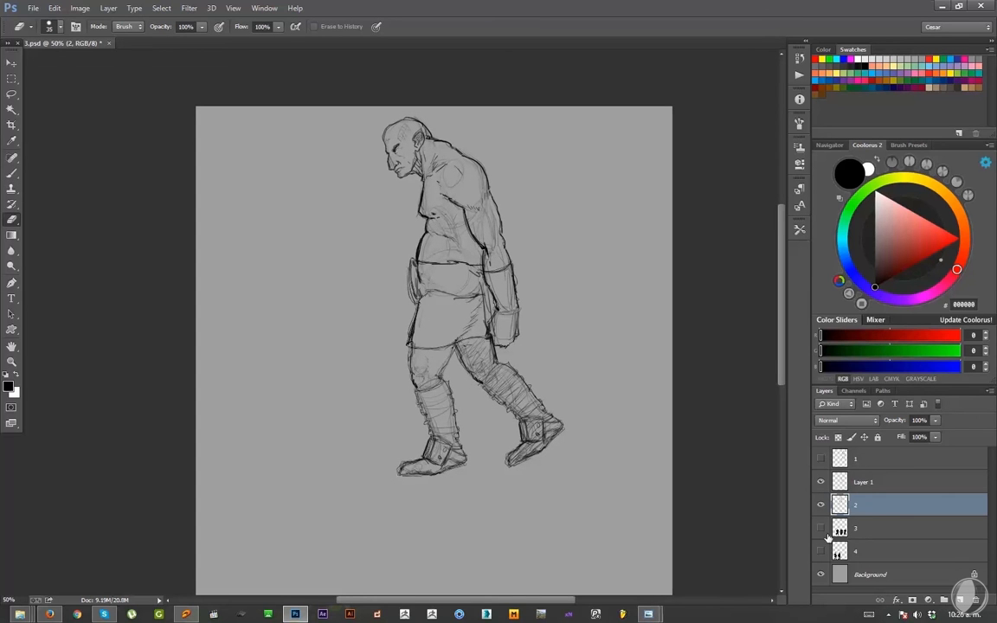
# - Lasso the rear foot on Layer 1 and try rotating it so the toes point more steeply downward
pyautogui.click(841, 482)
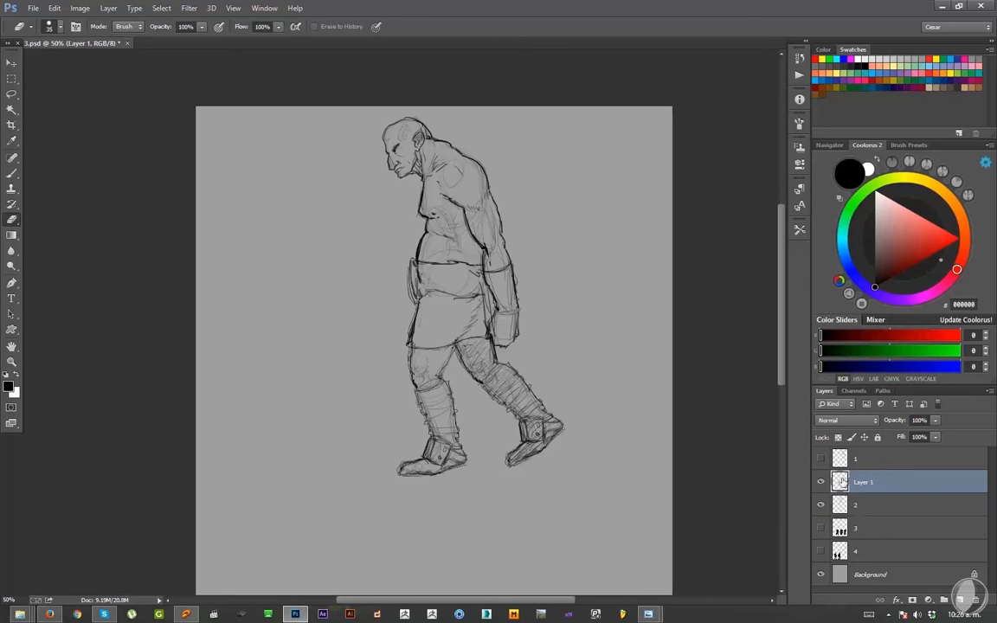
pyautogui.press('v')
pyautogui.moveTo(591, 348); pyautogui.dragTo(580, 453)
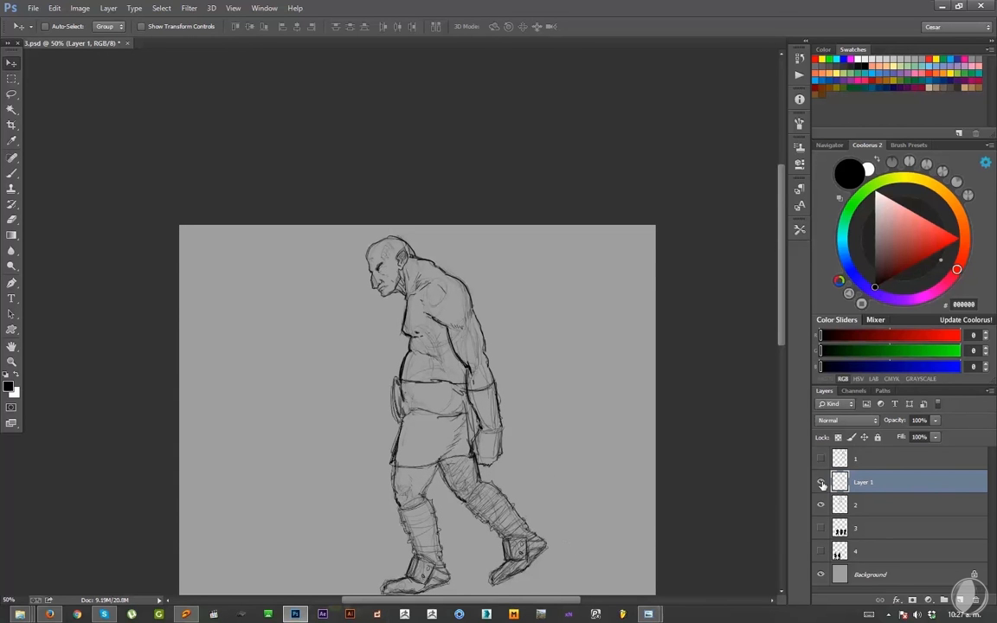
pyautogui.press('l')
pyautogui.moveTo(551, 579)
pyautogui.mouseDown()
pyautogui.moveTo(489, 584)
pyautogui.moveTo(511, 530)
pyautogui.moveTo(554, 571)
pyautogui.moveTo(528, 539)
pyautogui.mouseUp()
pyautogui.hotkey('ctrl', 't')
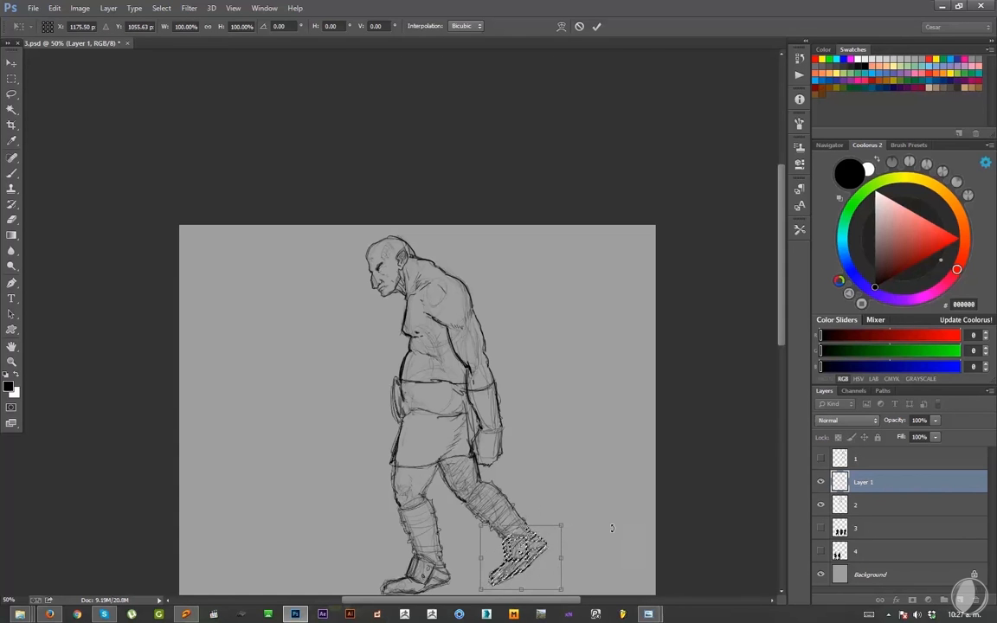
pyautogui.moveTo(612, 527); pyautogui.dragTo(619, 481)
pyautogui.press('Return')
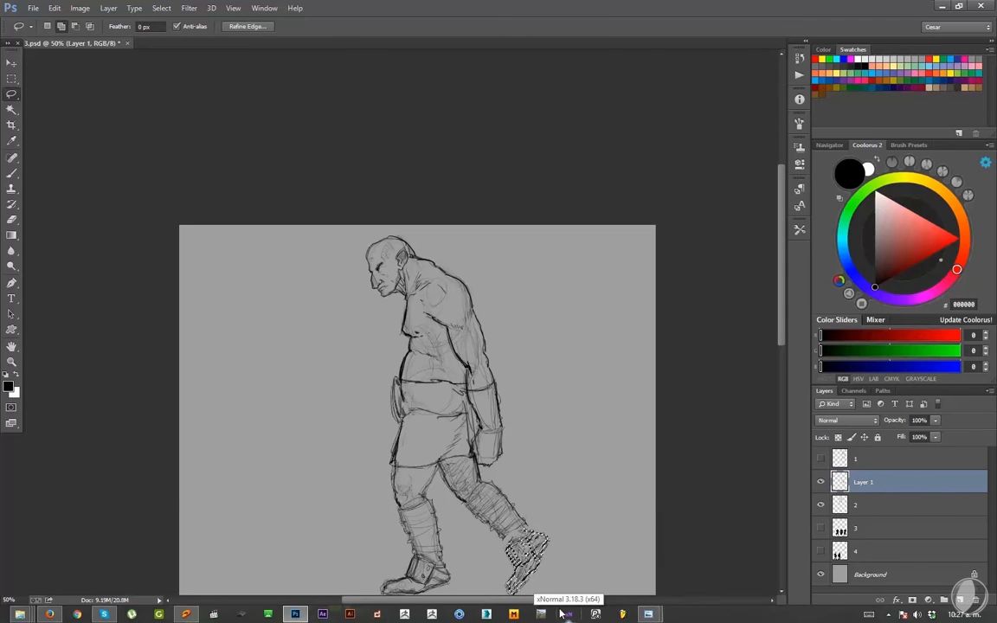
# - Deselect, try nudging the rear leg backward and down, and undo both the nudges and the foot rotation
pyautogui.hotkey('ctrl', 'd')
pyautogui.press('v')
pyautogui.press('Right')
pyautogui.press('Right')
pyautogui.press('Down')
pyautogui.press('Down')
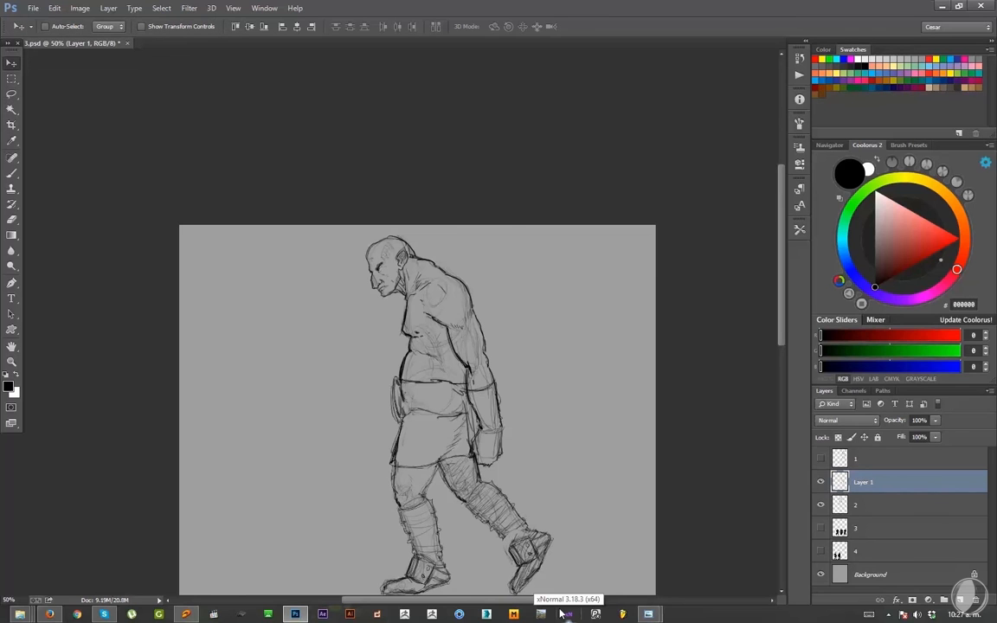
pyautogui.press('Right')
pyautogui.press('Right')
pyautogui.press('Right')
pyautogui.press('Right')
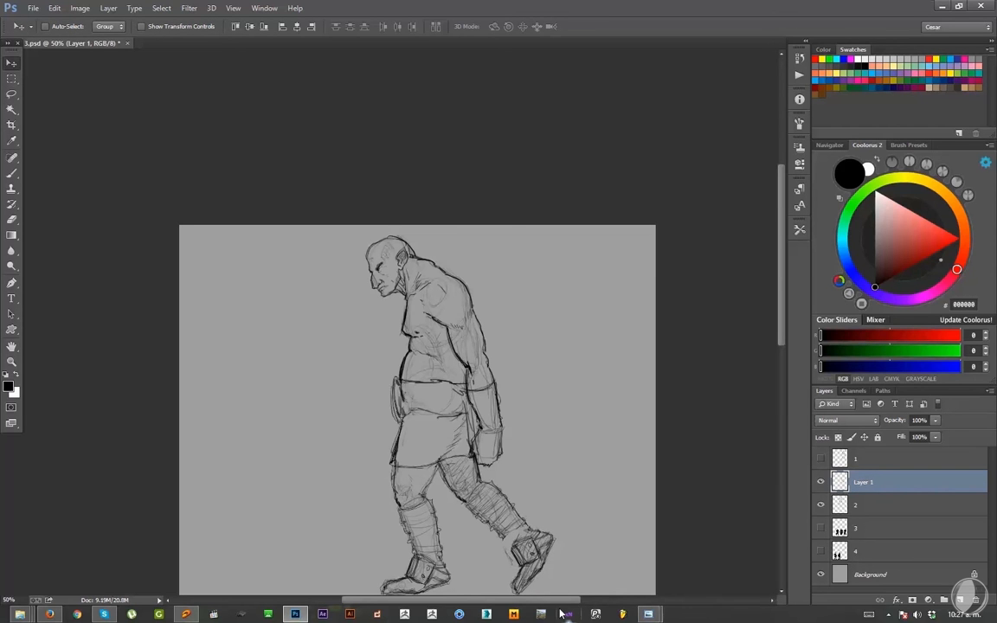
pyautogui.hotkey('ctrl', 'alt', 'z')
pyautogui.hotkey('ctrl', 'alt', 'z')
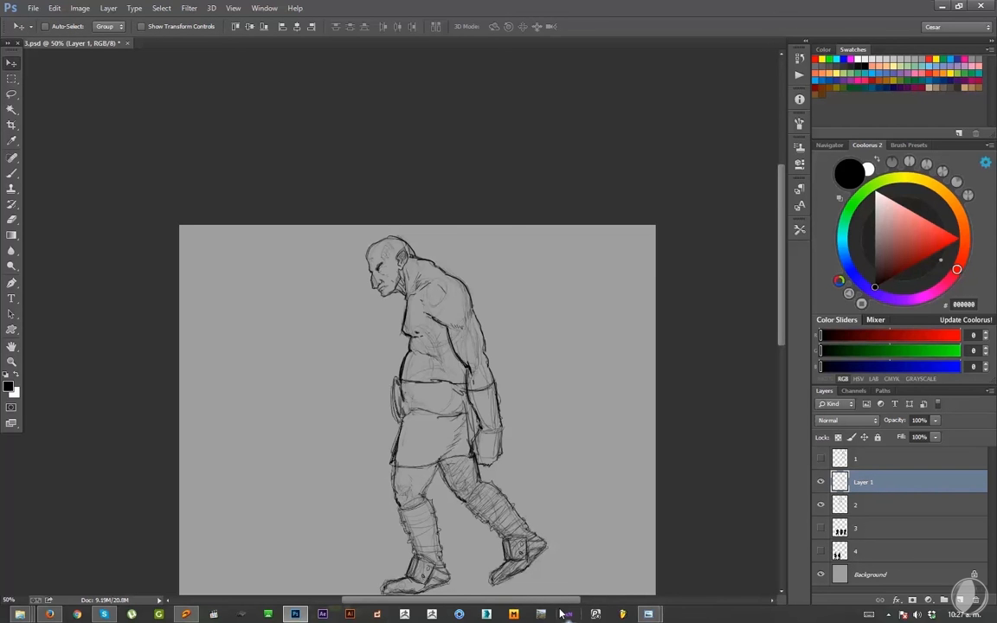
# - Shift the whole rear leg slightly backward and down, toggling the move off and on to compare both positions
pyautogui.moveTo(481, 471); pyautogui.dragTo(490, 481)
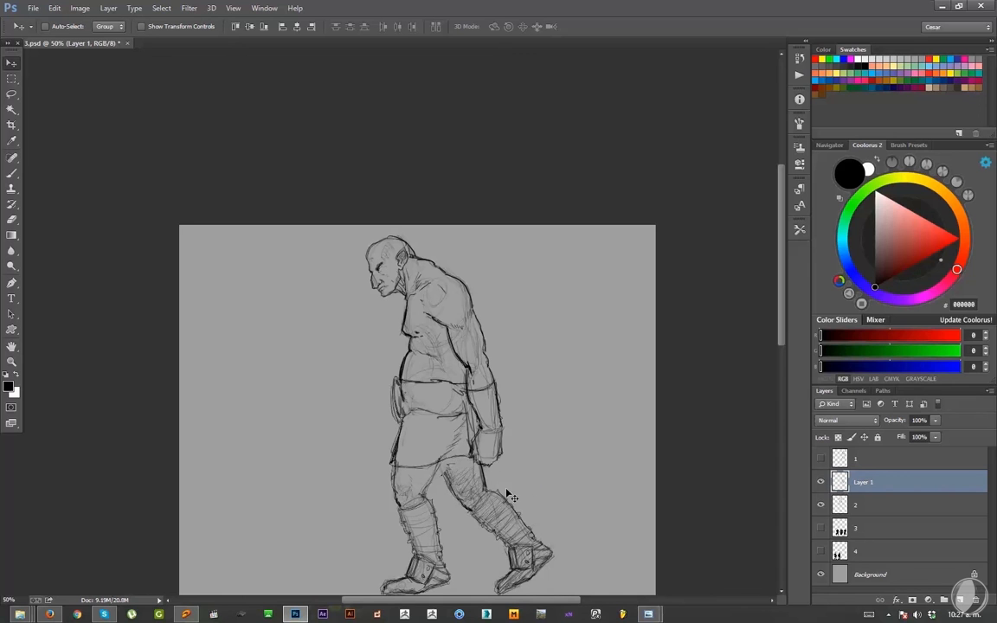
pyautogui.hotkey('ctrl', 'z')
pyautogui.hotkey('ctrl', 'z')
pyautogui.hotkey('ctrl', 'z')
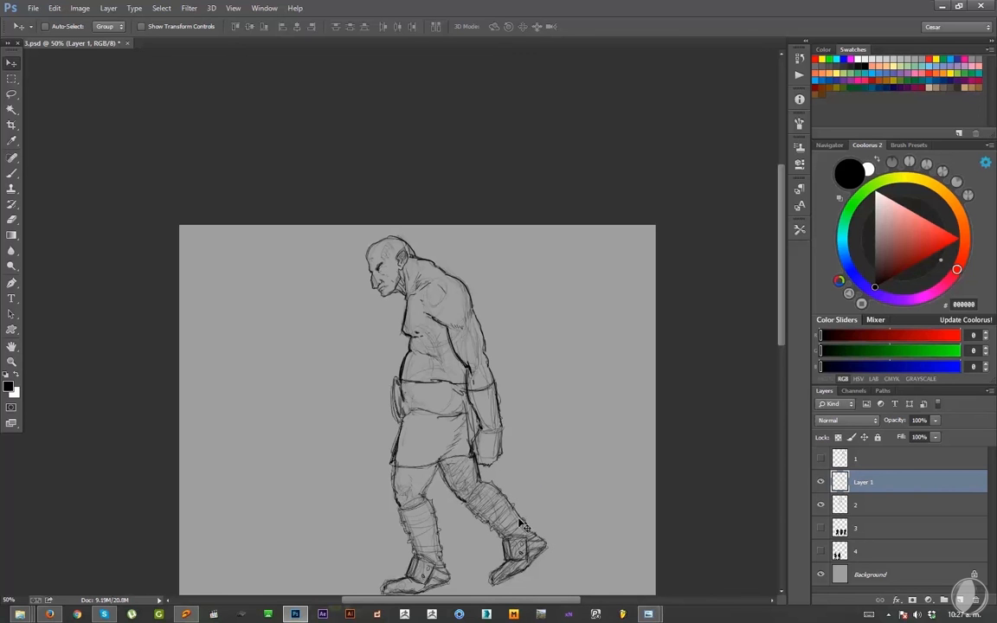
pyautogui.hotkey('ctrl', 'z')
pyautogui.hotkey('ctrl', 'z')
pyautogui.hotkey('ctrl', 'z')
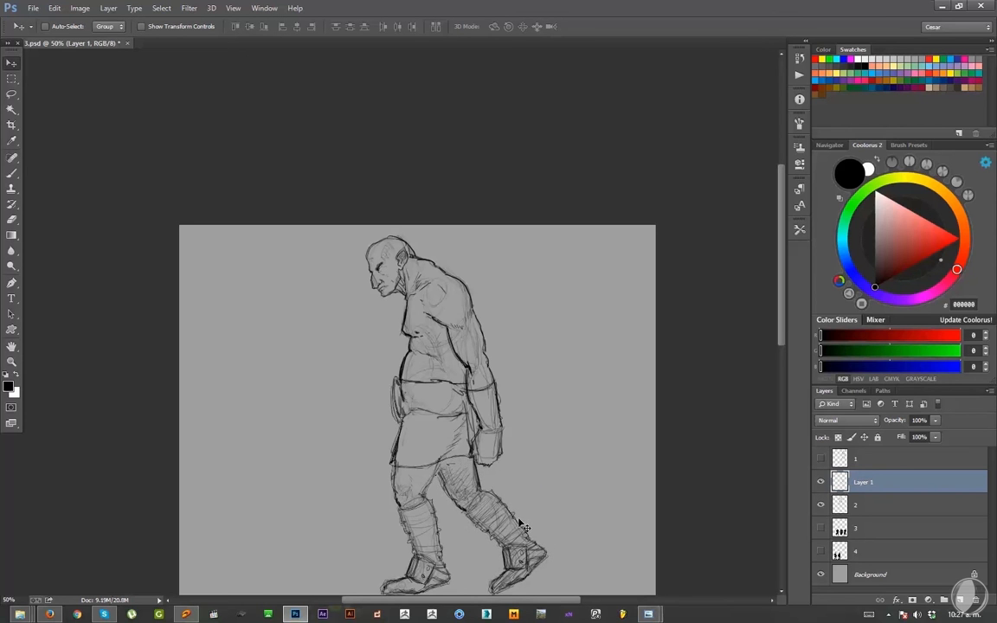
pyautogui.hotkey('ctrl', 'z')
pyautogui.hotkey('ctrl', 'z')
pyautogui.hotkey('ctrl', 'z')
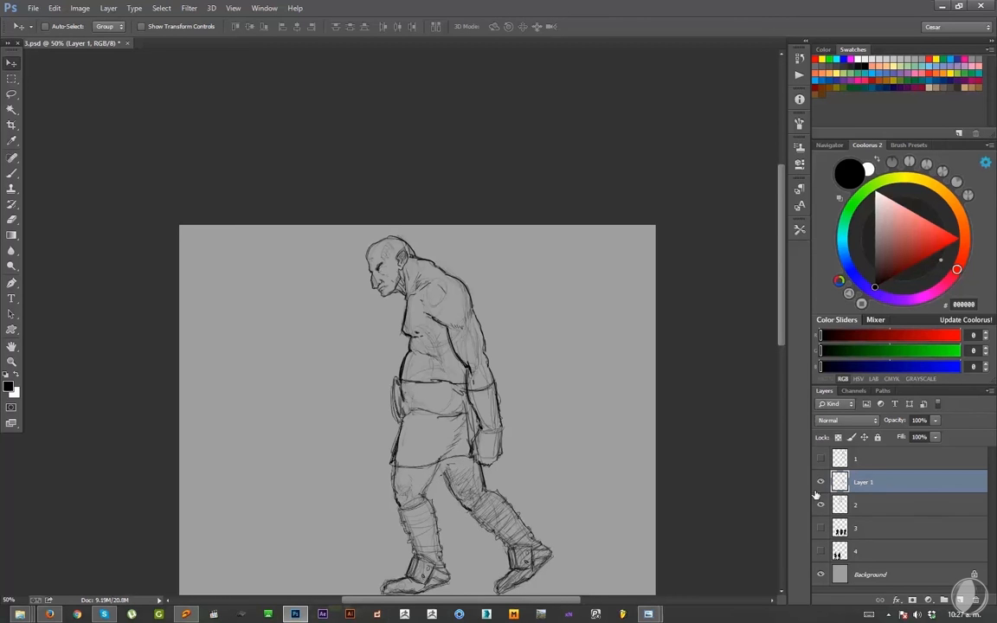
# - Deepen the hatching on the rear thigh just below the skirt hem and save the document
pyautogui.press('b')
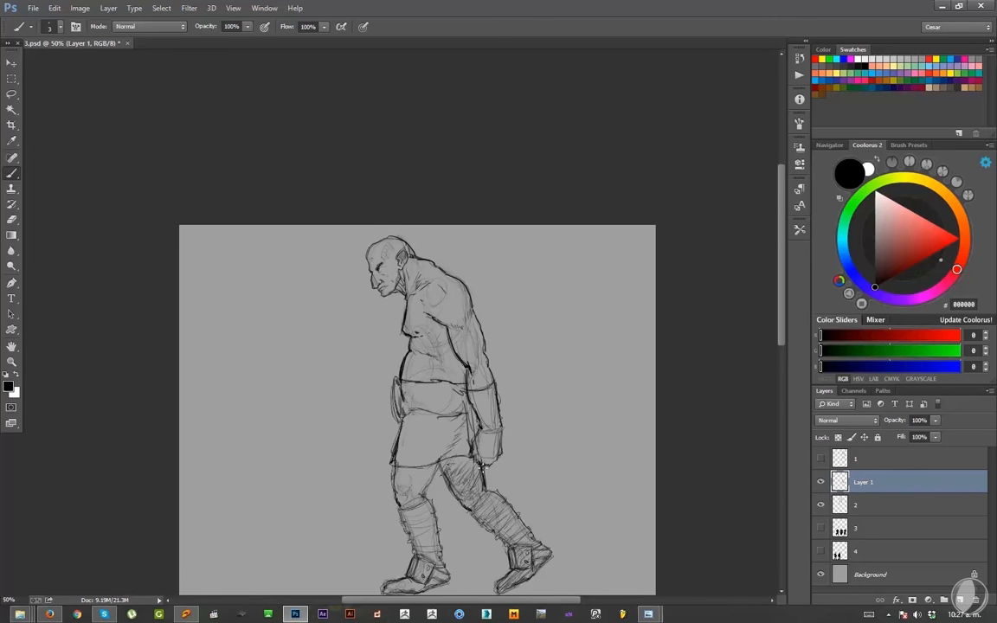
pyautogui.moveTo(524, 423)
pyautogui.mouseDown()
pyautogui.moveTo(539, 392)
pyautogui.moveTo(528, 371)
pyautogui.mouseUp()
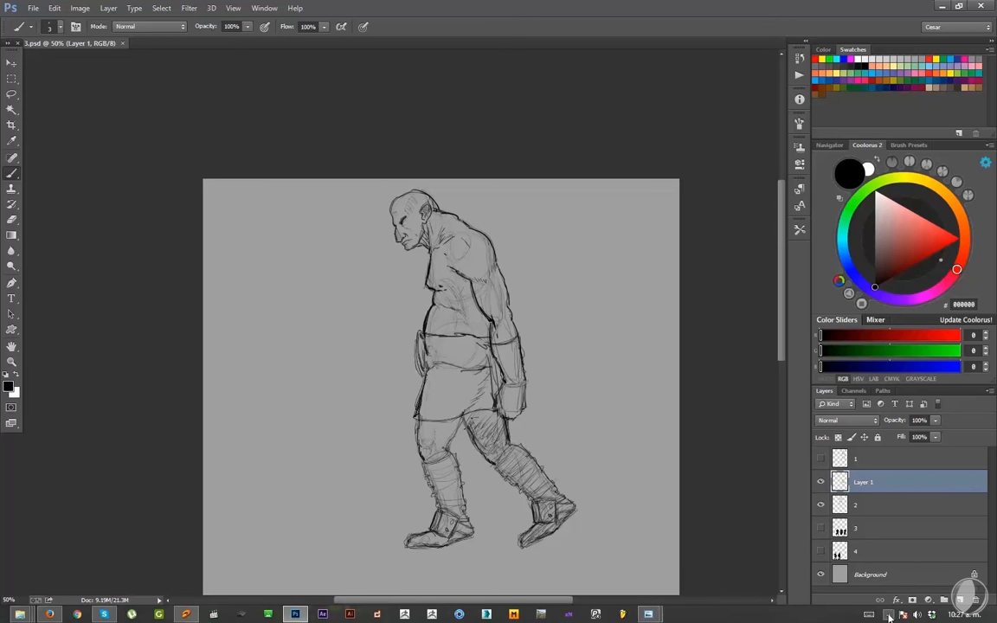
pyautogui.click(869, 614)
pyautogui.hotkey('ctrl', '+')
pyautogui.moveTo(614, 398)
pyautogui.mouseDown()
pyautogui.moveTo(545, 371)
pyautogui.moveTo(574, 402)
pyautogui.moveTo(564, 400)
pyautogui.moveTo(558, 330)
pyautogui.moveTo(543, 371)
pyautogui.moveTo(559, 403)
pyautogui.mouseUp()
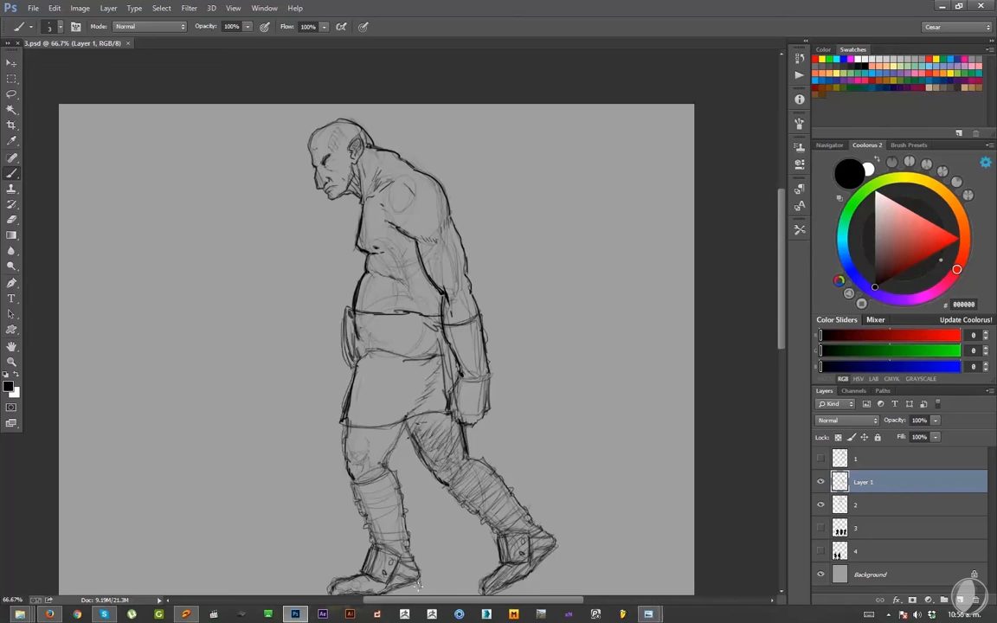
# - Merge Layer 1 down into layer 2 and rework the heel outline of the front foot
pyautogui.moveTo(420, 589); pyautogui.dragTo(410, 582)
pyautogui.press('e')
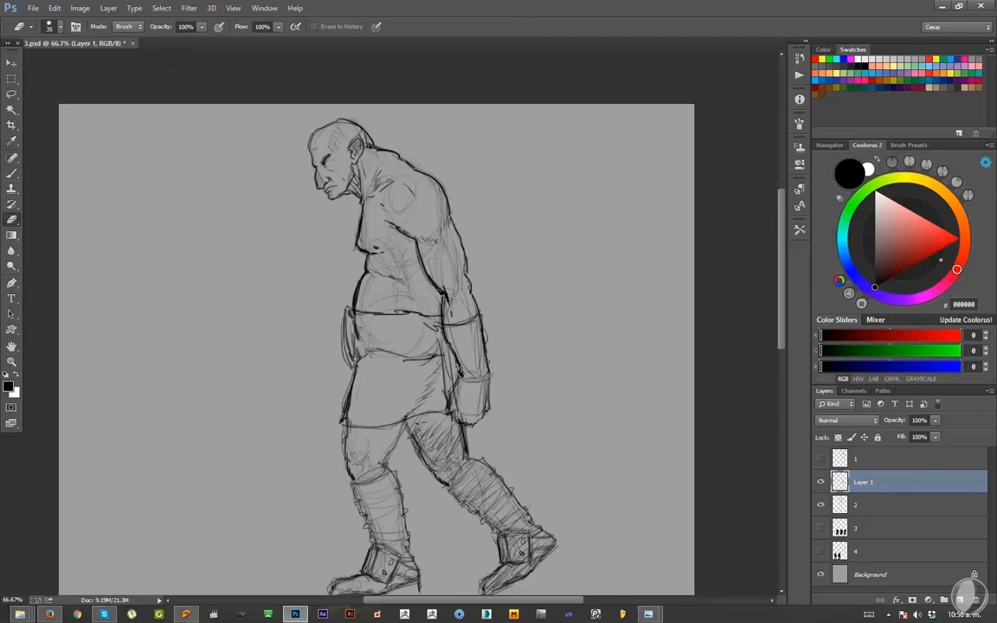
pyautogui.hotkey('ctrl', 'e')
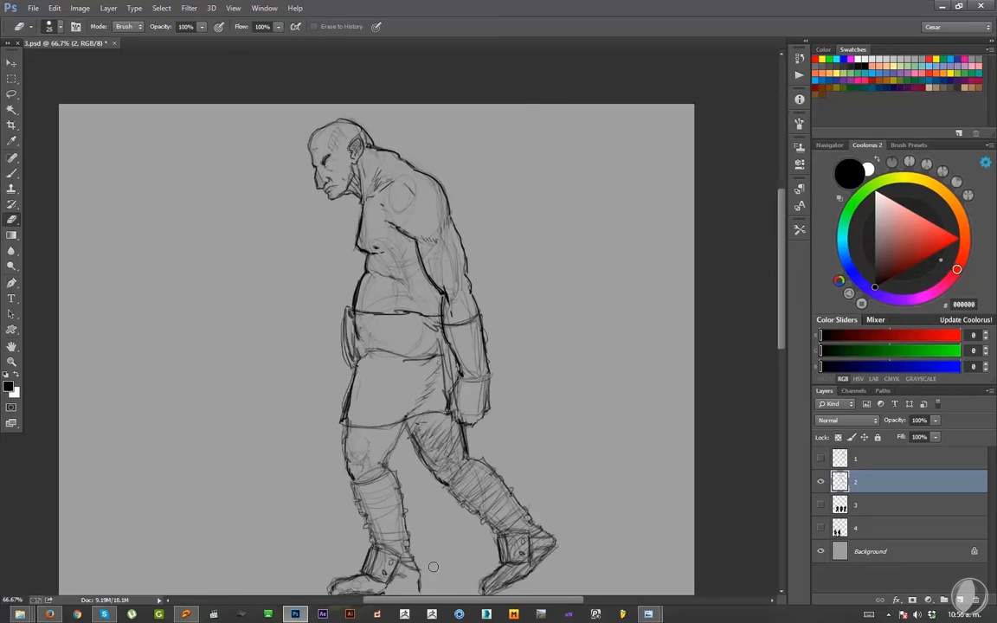
pyautogui.press('b')
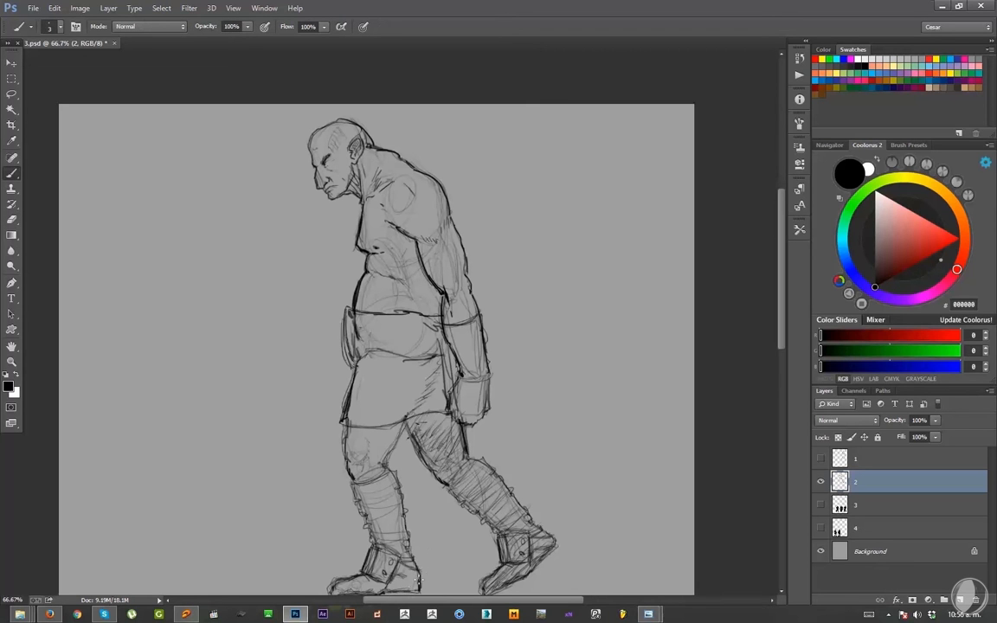
pyautogui.scroll(-3, 605, 541)
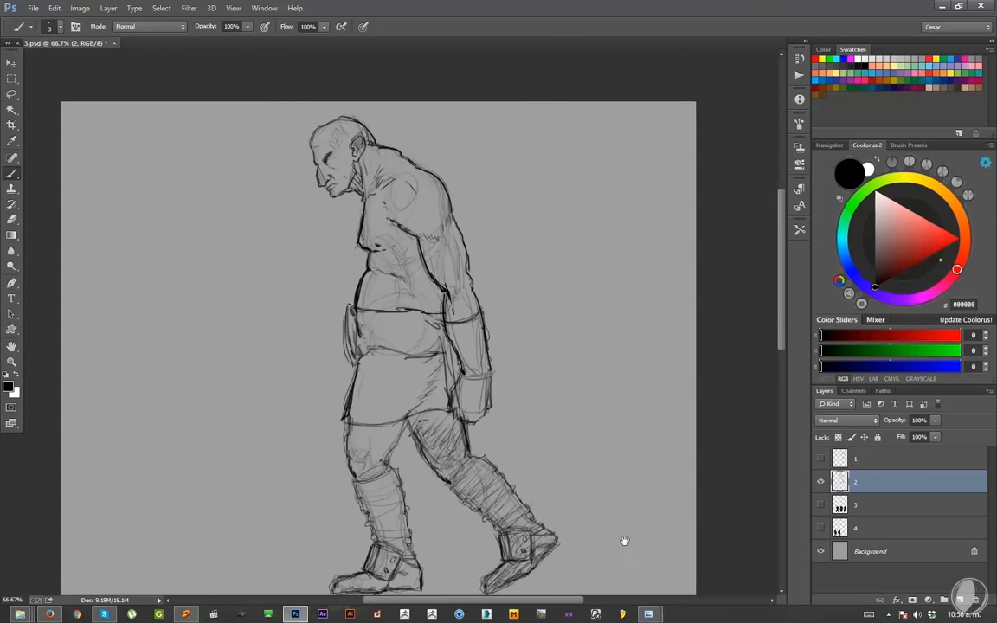
# - Flip the whole canvas horizontally so the giant faces the opposite way
pyautogui.press('F2')
pyautogui.moveTo(598, 480); pyautogui.dragTo(639, 468)
pyautogui.press(']')
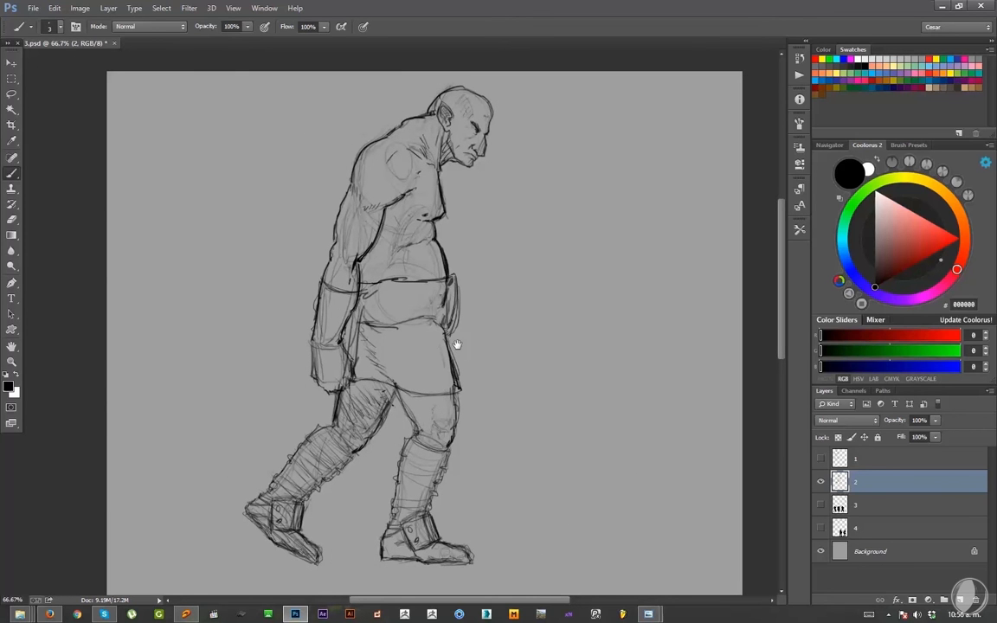
pyautogui.scroll(2, 457, 387)
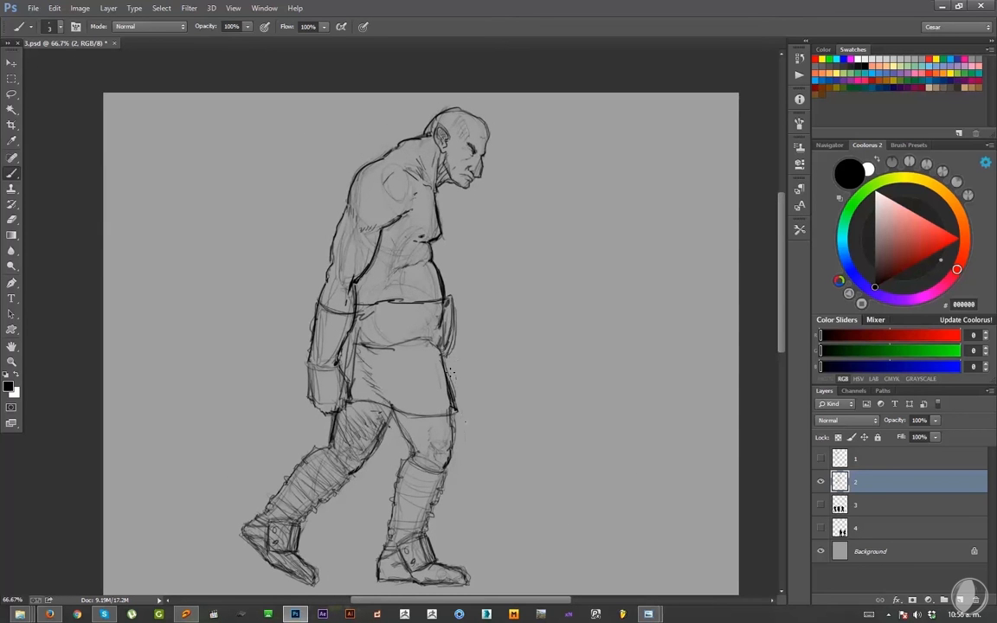
# - Draw a narrow strip of cloth hanging from the waist in front of the skirt, ending in a frayed tip at knee height
pyautogui.hotkey('ctrl', 'alt', 'z')
pyautogui.hotkey('ctrl', 'alt', 'z')
pyautogui.moveTo(451, 357); pyautogui.dragTo(471, 469)
pyautogui.moveTo(465, 467); pyautogui.dragTo(451, 464)
pyautogui.moveTo(458, 378); pyautogui.dragTo(464, 431)
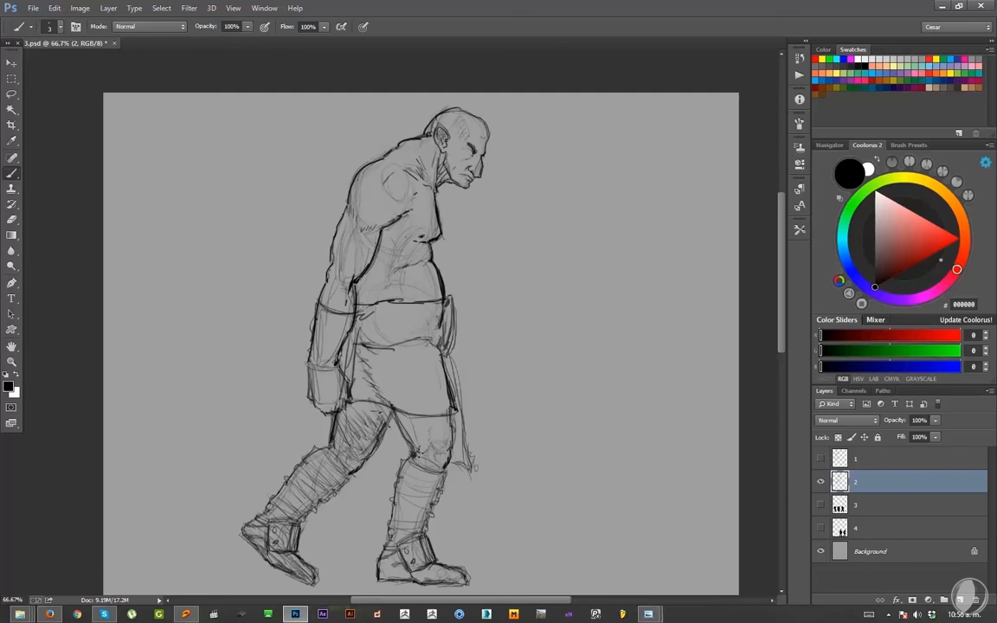
# - Select the rear foot with the Lasso tool and adjust its placement with Free Transform
pyautogui.moveTo(445, 450); pyautogui.dragTo(468, 397)
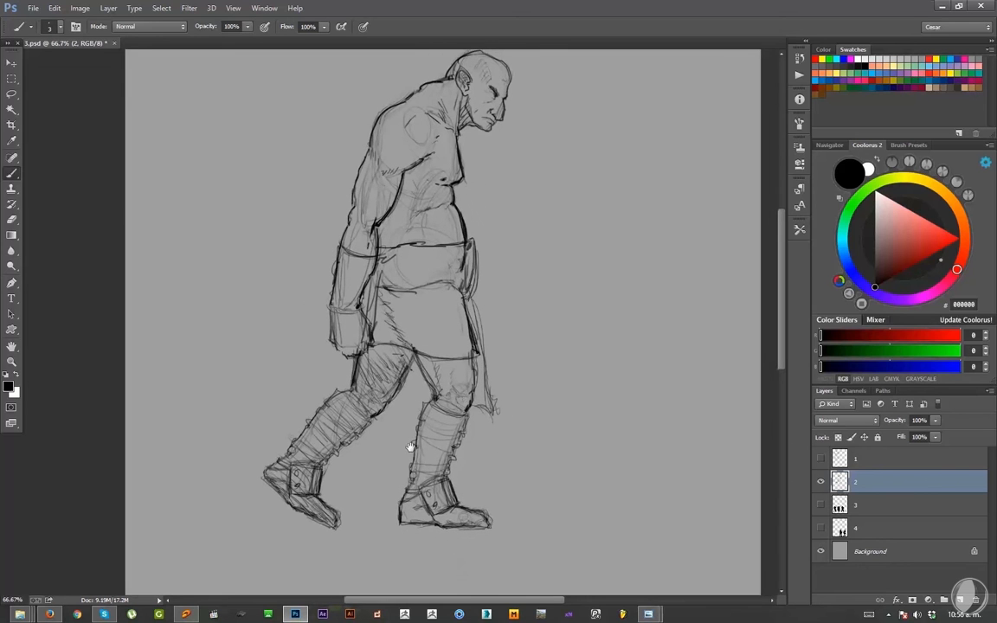
pyautogui.moveTo(407, 448); pyautogui.dragTo(420, 467)
pyautogui.moveTo(370, 505); pyautogui.dragTo(357, 553)
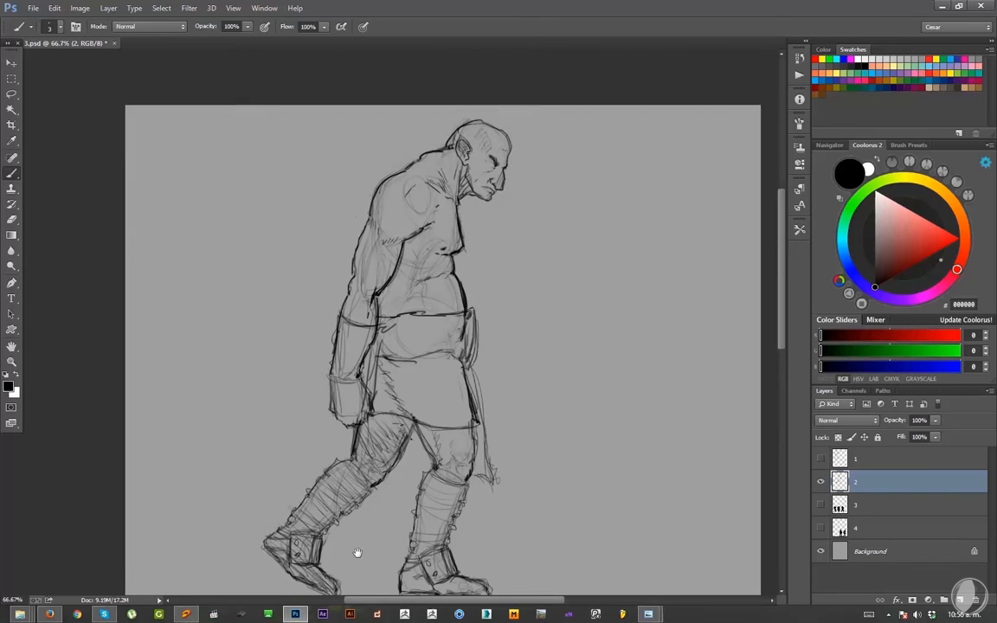
pyautogui.press('l')
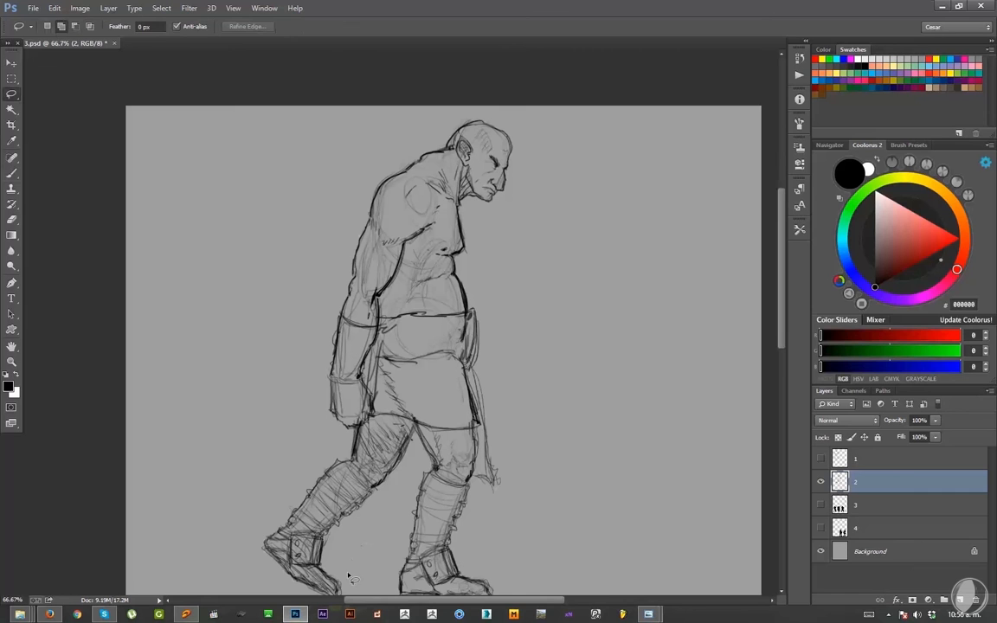
pyautogui.scroll(-1, 356, 552)
pyautogui.moveTo(372, 553)
pyautogui.mouseDown()
pyautogui.moveTo(374, 539)
pyautogui.moveTo(354, 575)
pyautogui.moveTo(307, 566)
pyautogui.moveTo(355, 550)
pyautogui.moveTo(367, 563)
pyautogui.moveTo(314, 555)
pyautogui.mouseUp()
pyautogui.hotkey('ctrl', 't')
pyautogui.moveTo(393, 570); pyautogui.dragTo(386, 541)
pyautogui.press('Return')
pyautogui.hotkey('ctrl', 'd')
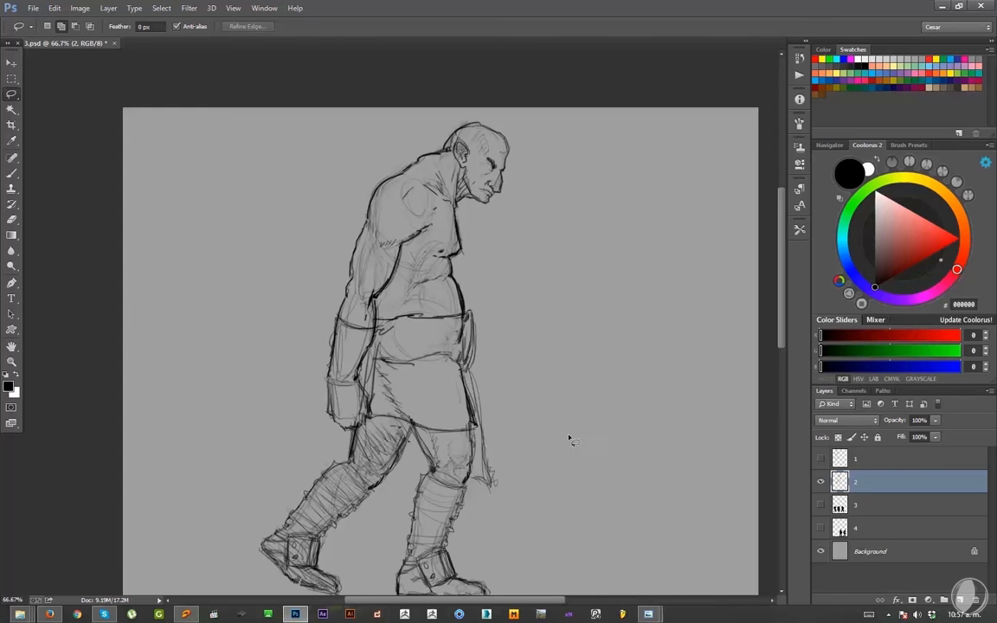
# - Flip the canvas horizontally back to its original orientation
pyautogui.press('b')
pyautogui.hotkey('ctrl', 'shift', 'h')
pyautogui.moveTo(585, 362); pyautogui.dragTo(597, 421)
# - Sketch rough cheekbone wrinkles from below the eye towards the ear, cleaning up the faint strokes at the temple
pyautogui.hotkey('ctrl', '+')
pyautogui.hotkey('ctrl', '+')
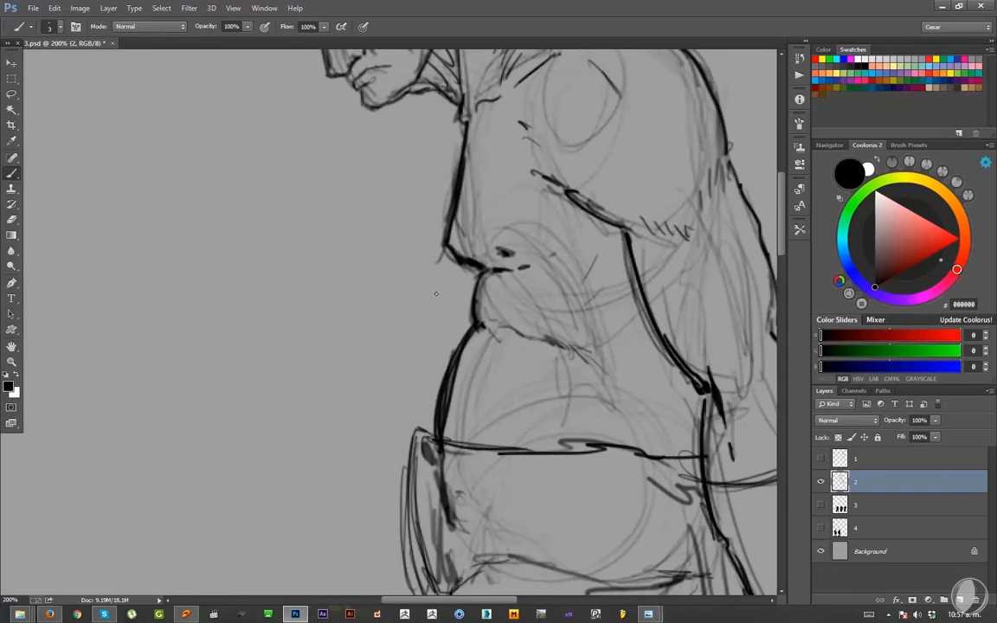
pyautogui.moveTo(440, 319)
pyautogui.mouseDown()
pyautogui.moveTo(393, 557)
pyautogui.moveTo(405, 592)
pyautogui.mouseUp()
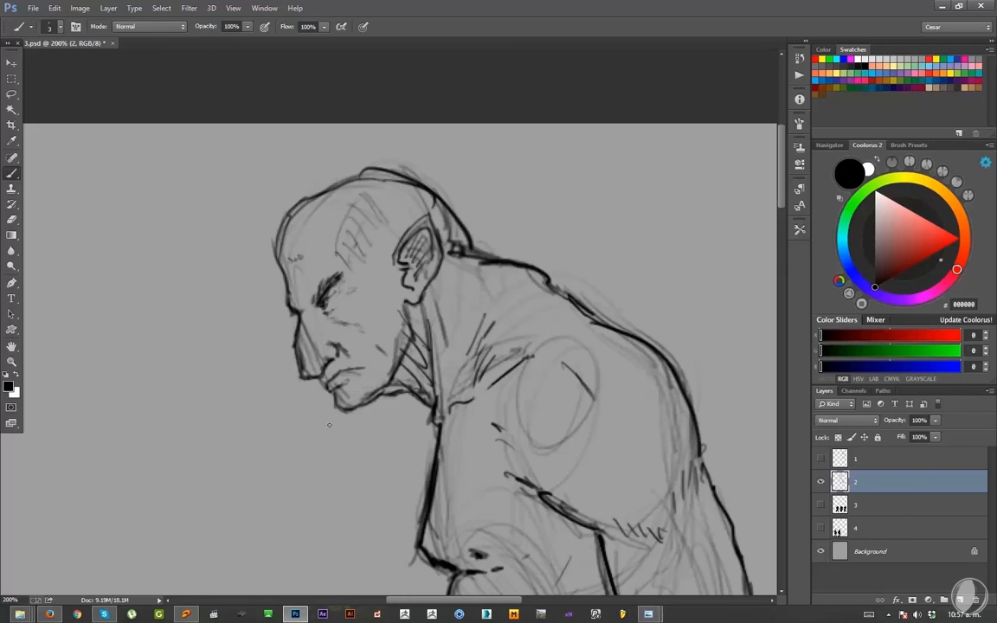
pyautogui.moveTo(329, 424); pyautogui.dragTo(366, 472)
pyautogui.hotkey('ctrl', '+')
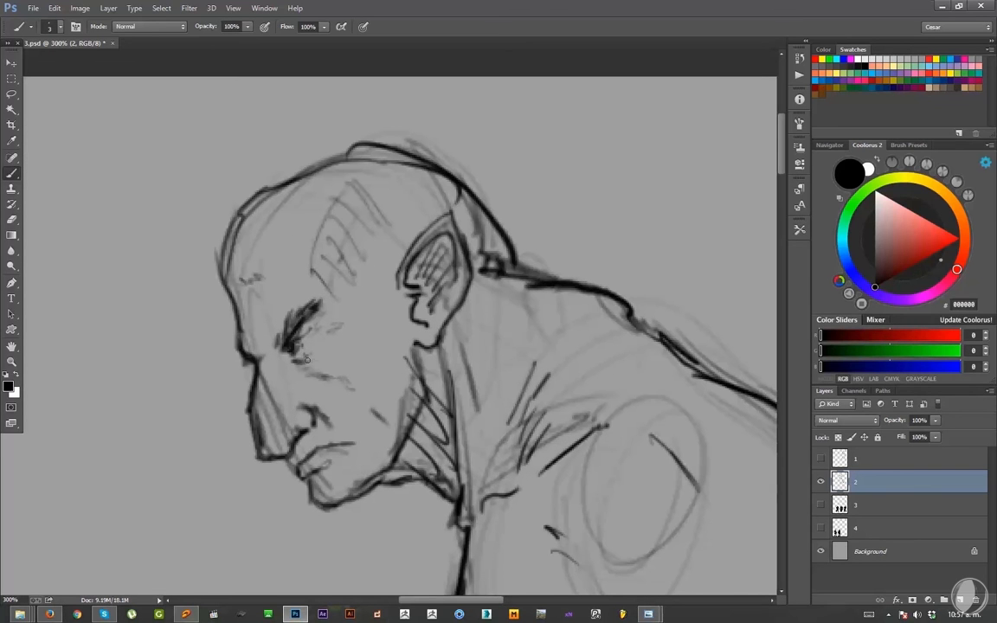
pyautogui.moveTo(302, 372); pyautogui.dragTo(356, 390)
pyautogui.press('e')
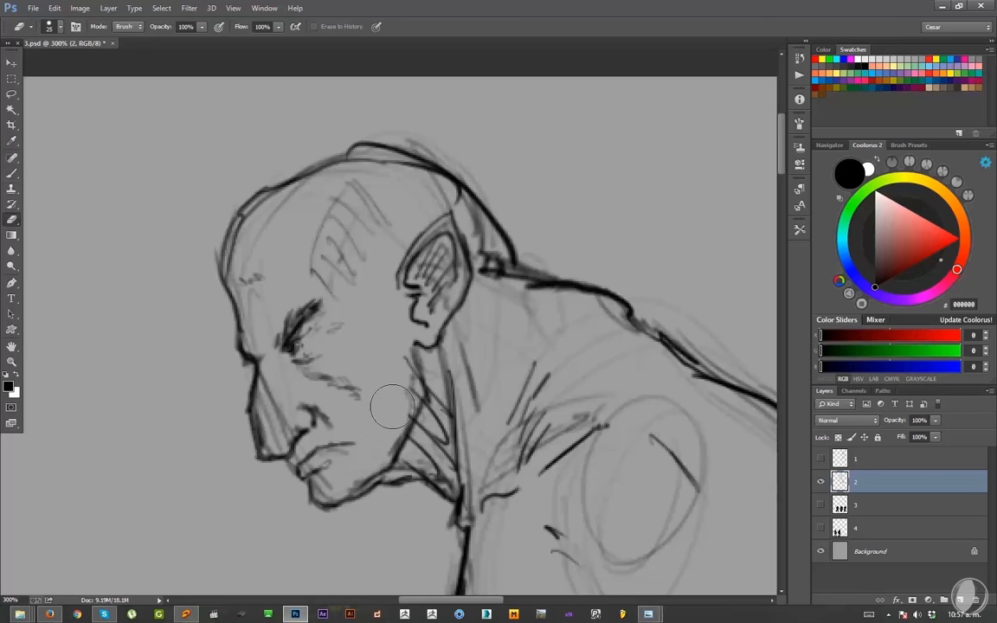
pyautogui.press('b')
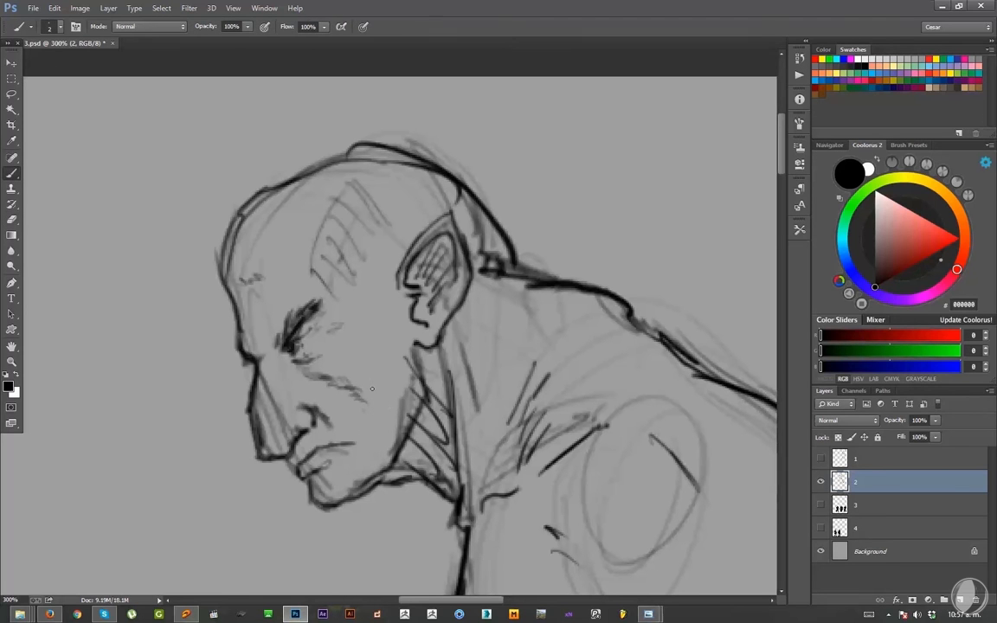
pyautogui.moveTo(373, 386); pyautogui.dragTo(396, 391)
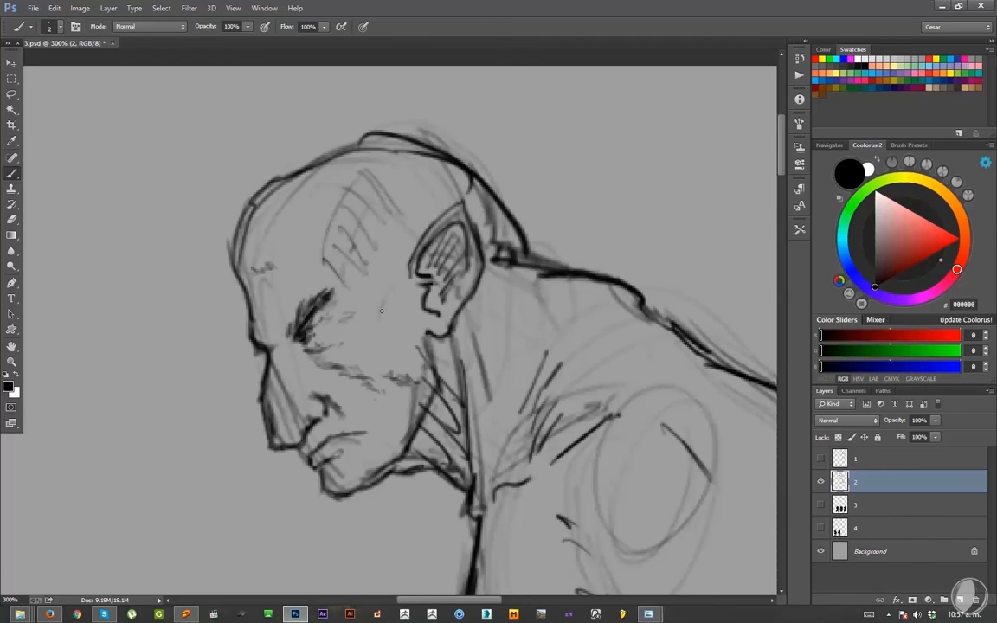
pyautogui.press('e')
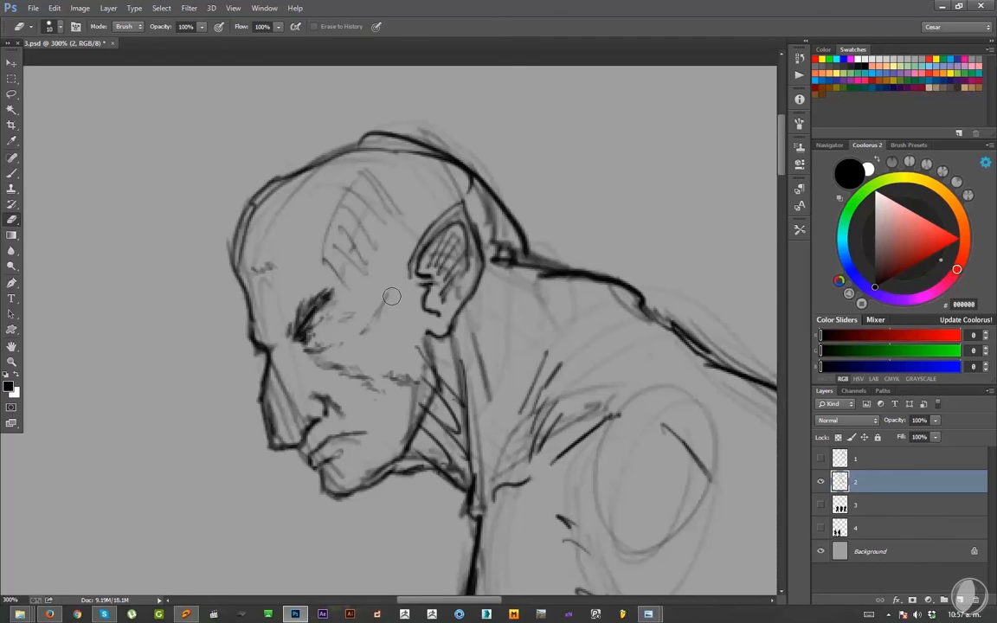
pyautogui.press('b')
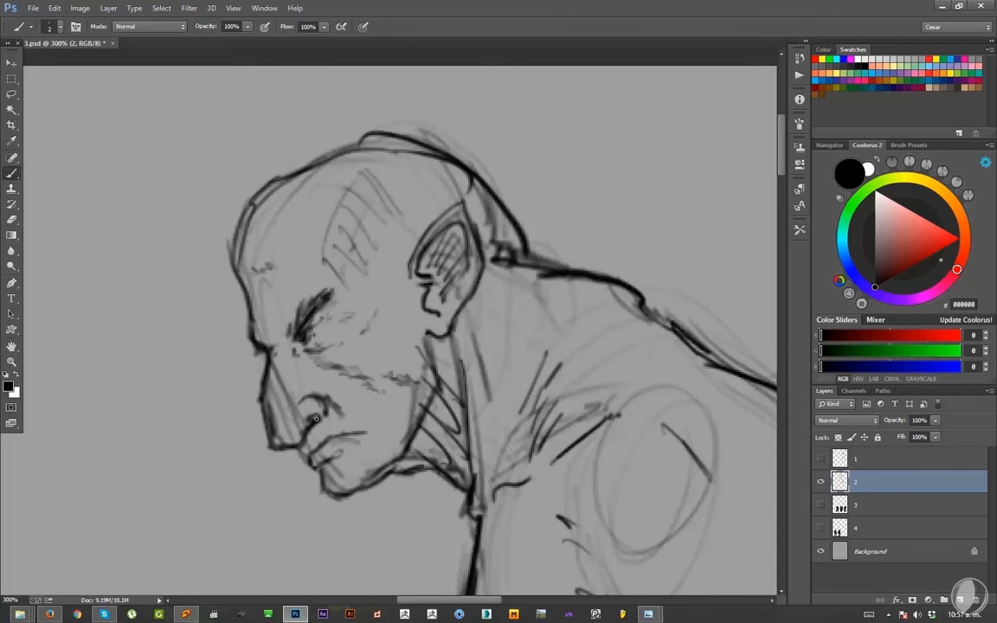
# - Redraw the nostril with a darker, rounder shape and clean up the underside of the nose
pyautogui.press('e')
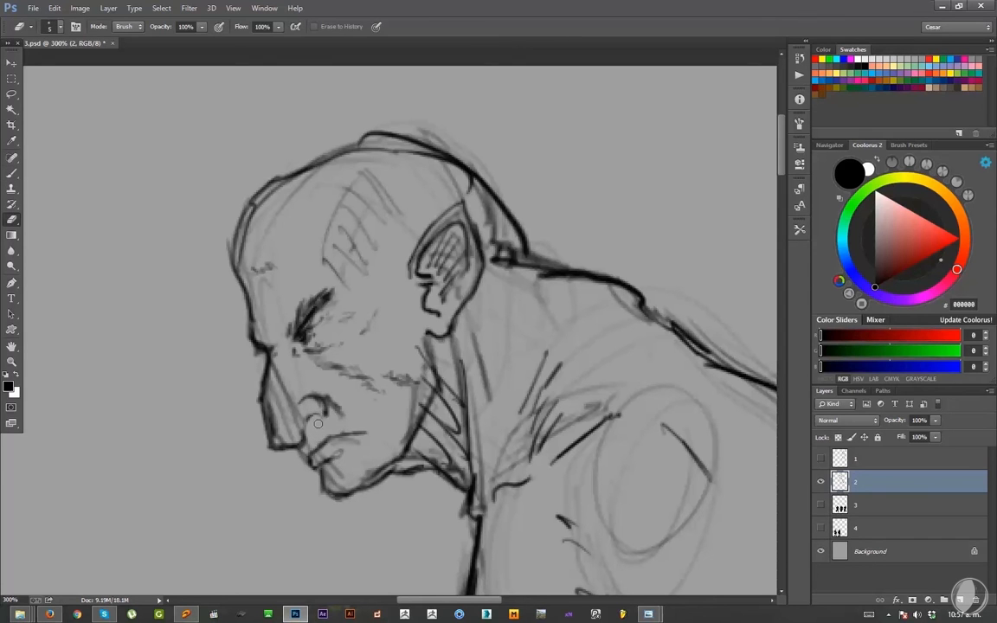
pyautogui.press('b')
pyautogui.moveTo(320, 416)
pyautogui.mouseDown()
pyautogui.moveTo(308, 425)
pyautogui.moveTo(328, 409)
pyautogui.moveTo(298, 406)
pyautogui.mouseUp()
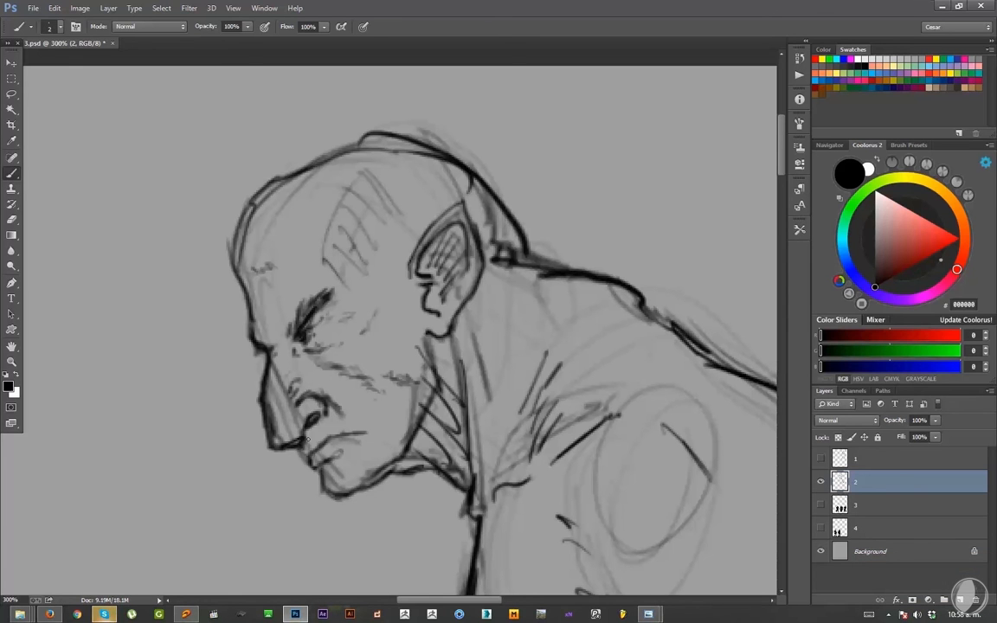
pyautogui.press('e')
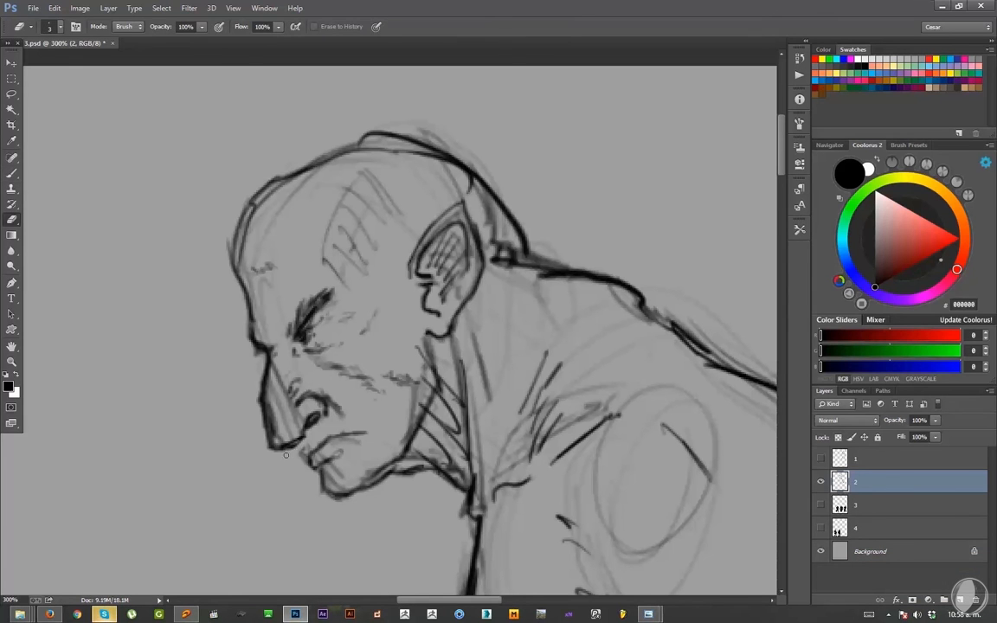
pyautogui.press('b')
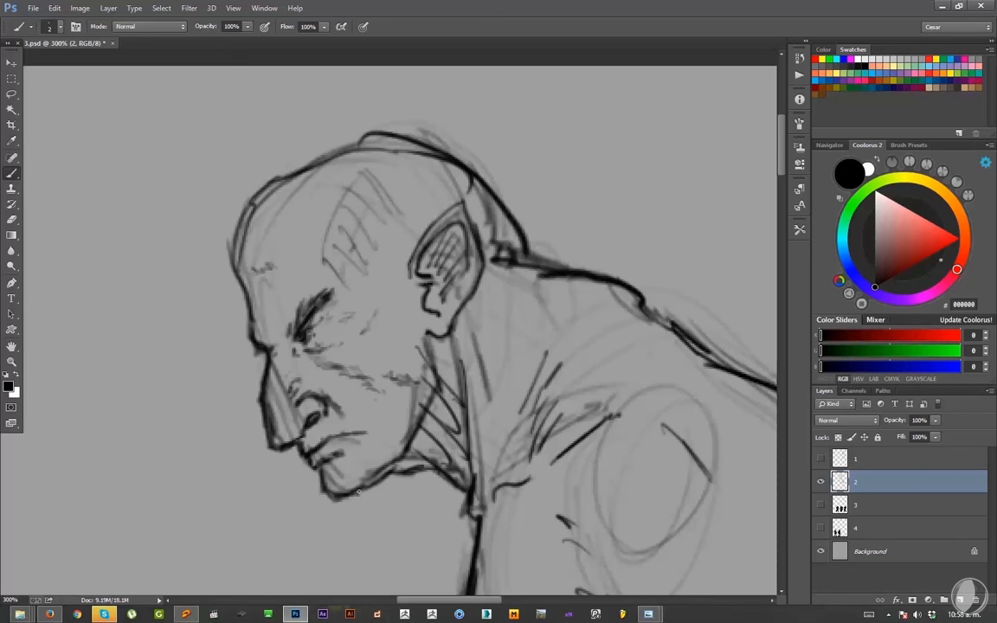
# - Draw a tusk rising from the lower lip and rework the mouth line around its base
pyautogui.moveTo(319, 447); pyautogui.dragTo(350, 420)
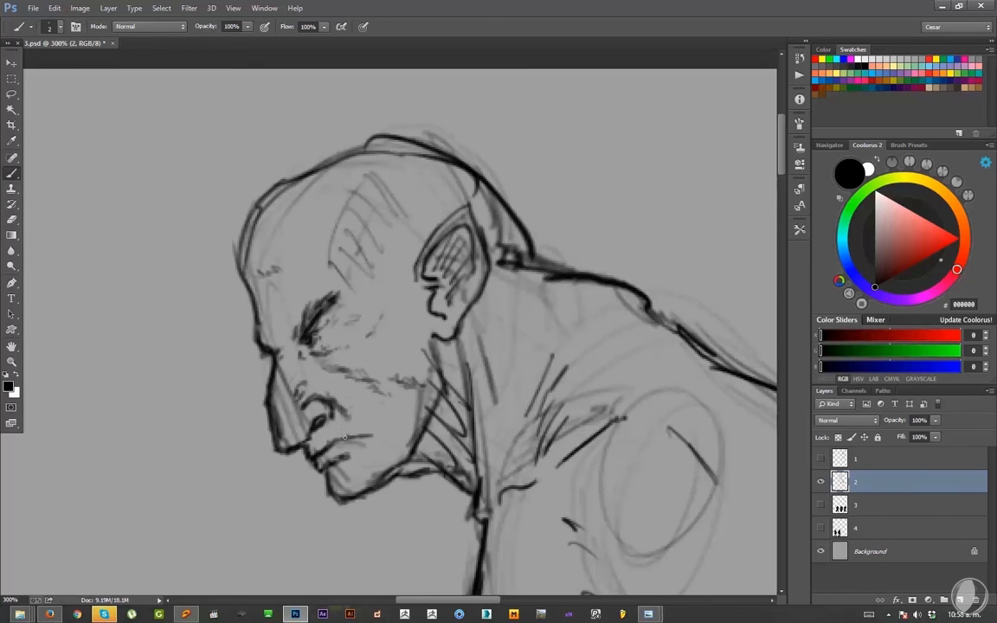
pyautogui.moveTo(350, 405); pyautogui.dragTo(362, 424)
pyautogui.moveTo(345, 403); pyautogui.dragTo(358, 436)
pyautogui.press('e')
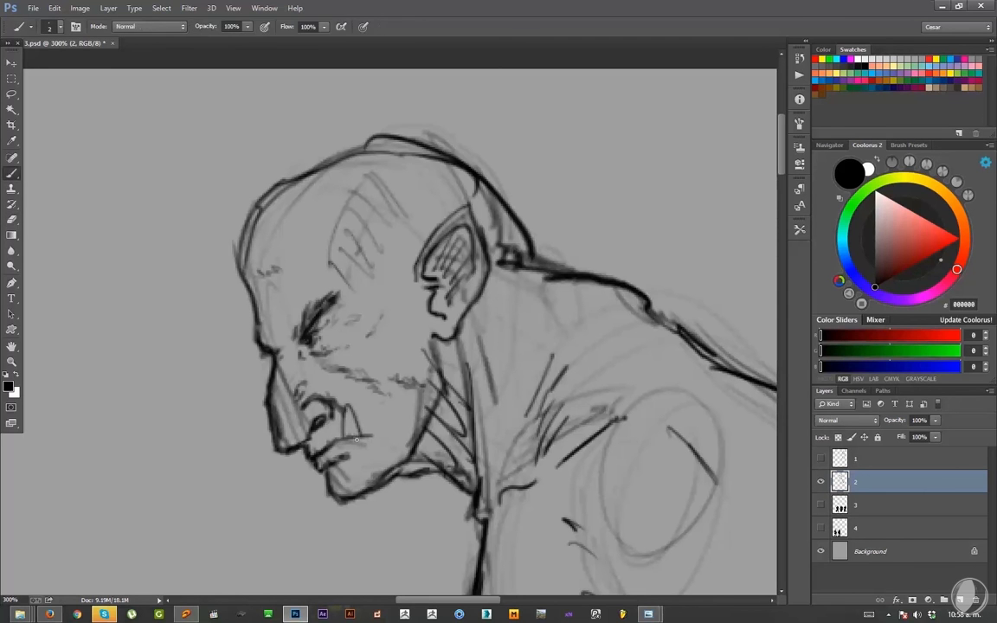
pyautogui.moveTo(317, 395); pyautogui.dragTo(337, 396)
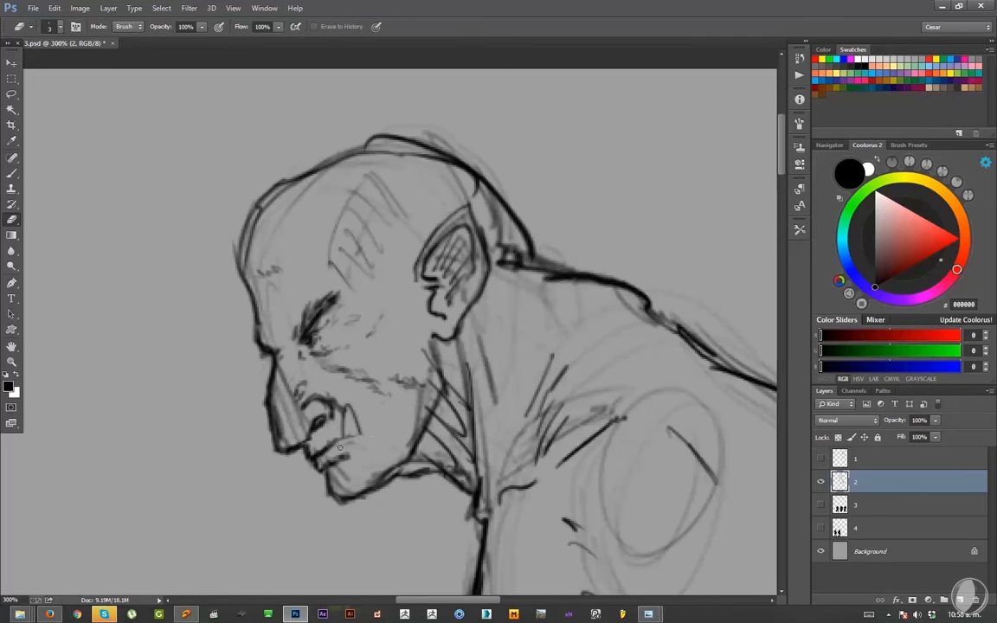
pyautogui.press('b')
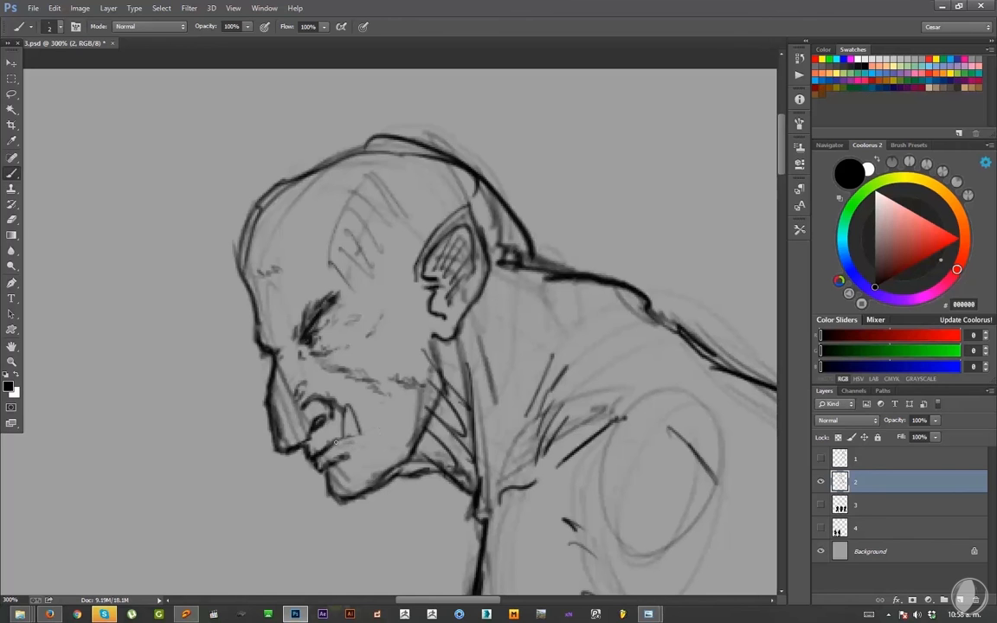
pyautogui.moveTo(344, 436); pyautogui.dragTo(375, 427)
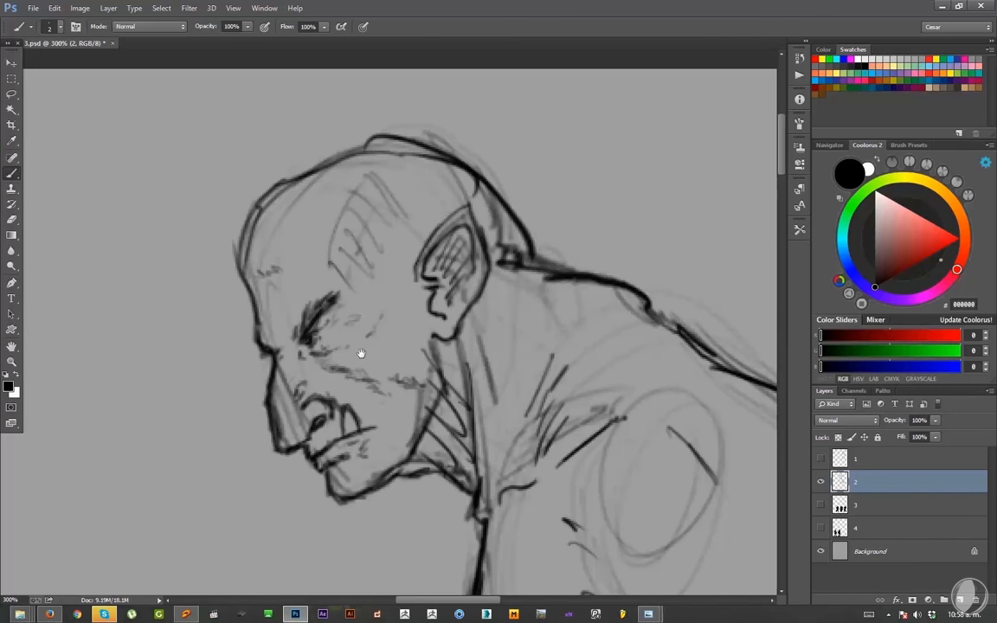
# - Erase the leftover construction lines inside the nose and touch up its outline
pyautogui.moveTo(360, 351); pyautogui.dragTo(388, 356)
pyautogui.press('e')
pyautogui.moveTo(321, 401)
pyautogui.mouseDown()
pyautogui.moveTo(329, 436)
pyautogui.moveTo(314, 405)
pyautogui.moveTo(319, 439)
pyautogui.mouseUp()
pyautogui.press('b')
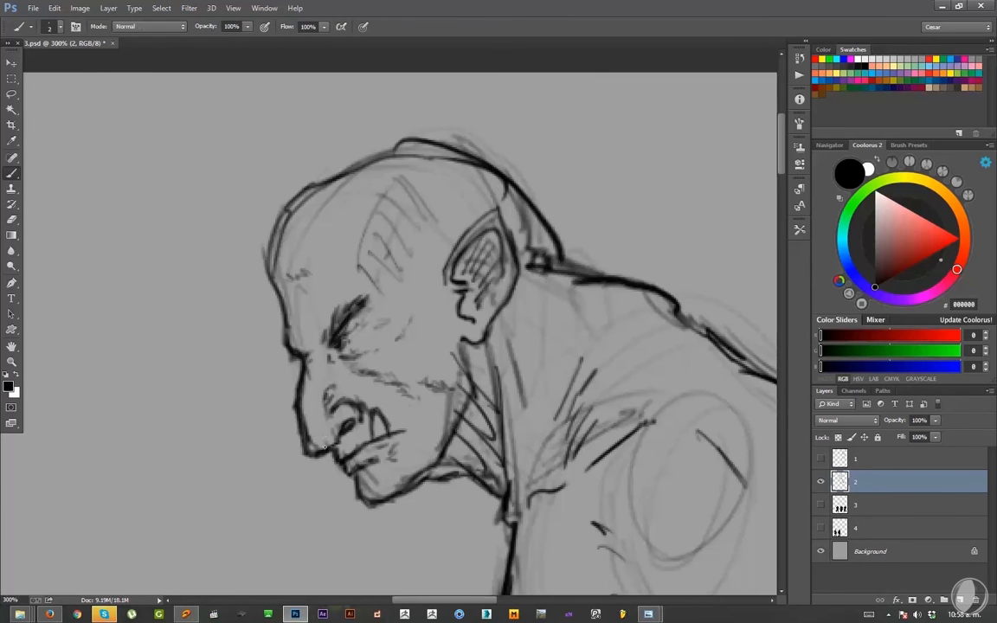
pyautogui.moveTo(295, 397)
pyautogui.mouseDown()
pyautogui.moveTo(275, 469)
pyautogui.moveTo(277, 441)
pyautogui.mouseUp()
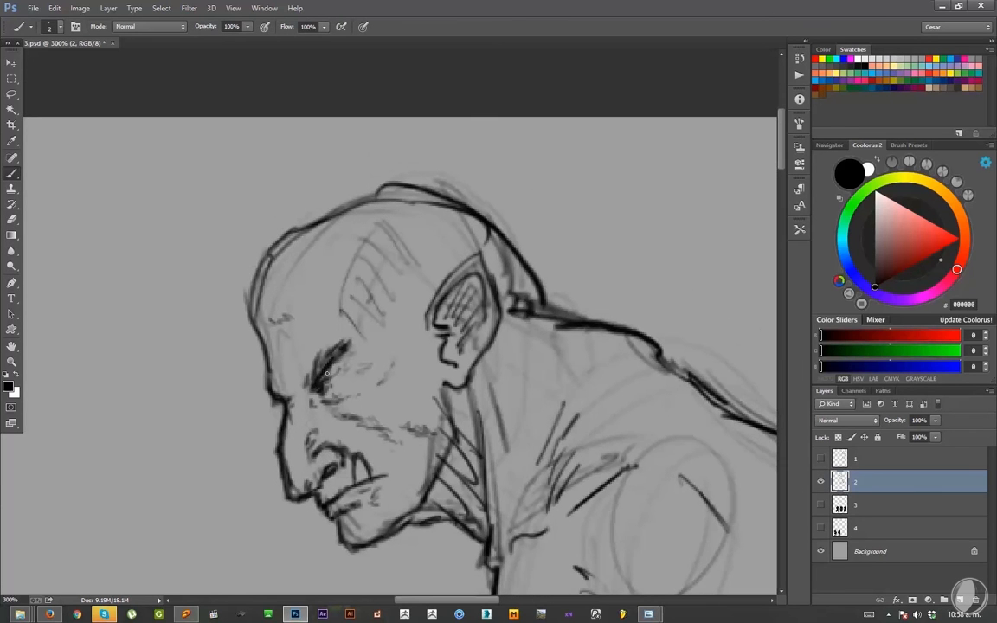
# - Darken the eye and brow, and add forehead wrinkles above the brow and short strokes in front of the ear
pyautogui.moveTo(328, 373)
pyautogui.mouseDown()
pyautogui.moveTo(355, 339)
pyautogui.moveTo(305, 391)
pyautogui.mouseUp()
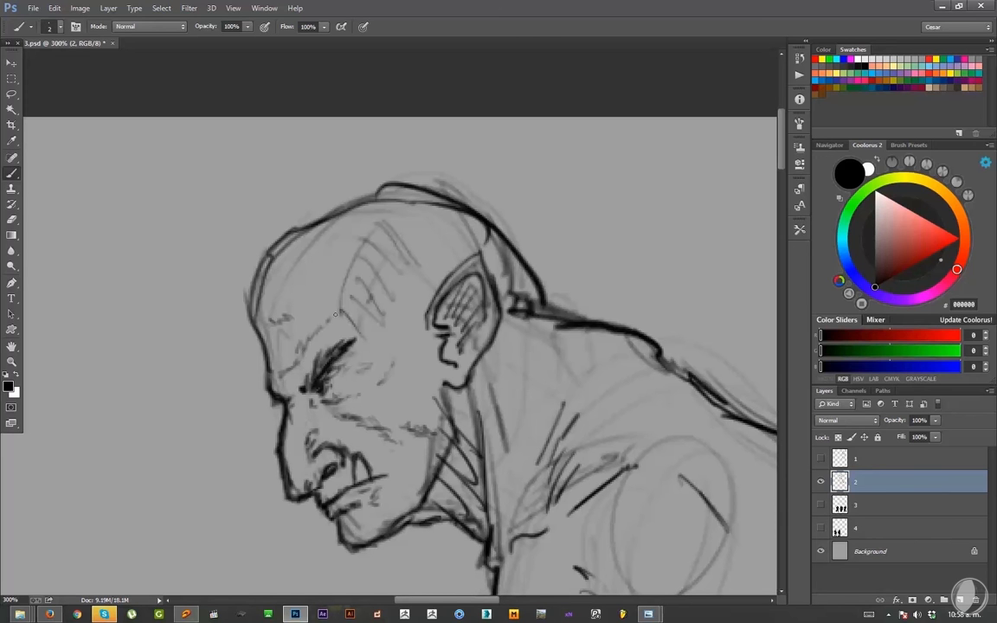
pyautogui.moveTo(335, 344); pyautogui.dragTo(338, 338)
pyautogui.moveTo(424, 316); pyautogui.dragTo(406, 367)
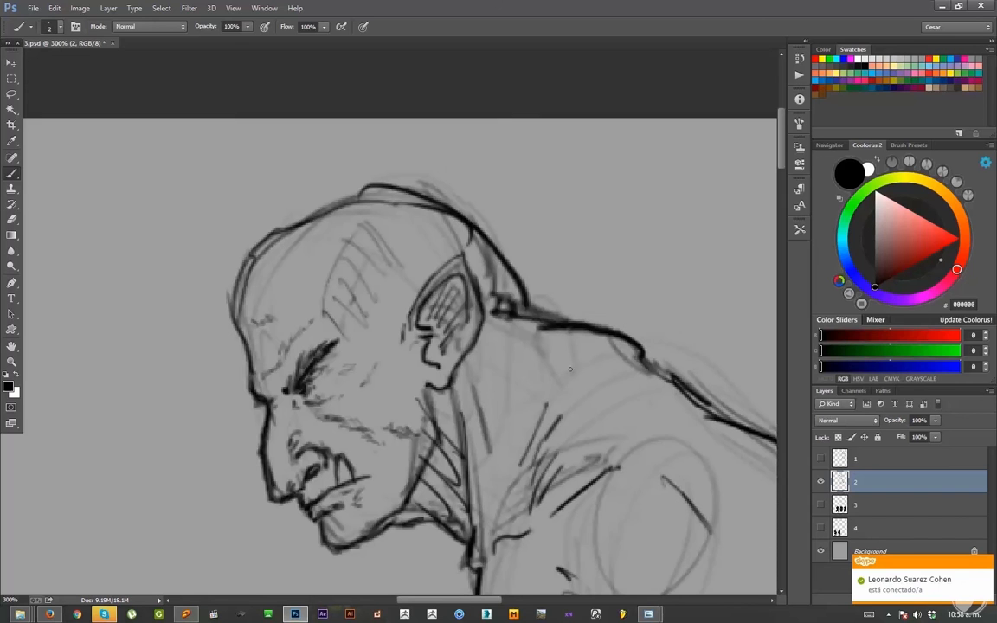
# - Erase the doubled lines at the back of the skull and redraw a smooth outline from the crown to the nape
pyautogui.moveTo(571, 370); pyautogui.dragTo(557, 357)
pyautogui.press('e')
pyautogui.moveTo(493, 282)
pyautogui.mouseDown()
pyautogui.moveTo(482, 306)
pyautogui.moveTo(483, 274)
pyautogui.moveTo(486, 303)
pyautogui.moveTo(507, 318)
pyautogui.mouseUp()
pyautogui.moveTo(446, 227); pyautogui.dragTo(351, 189)
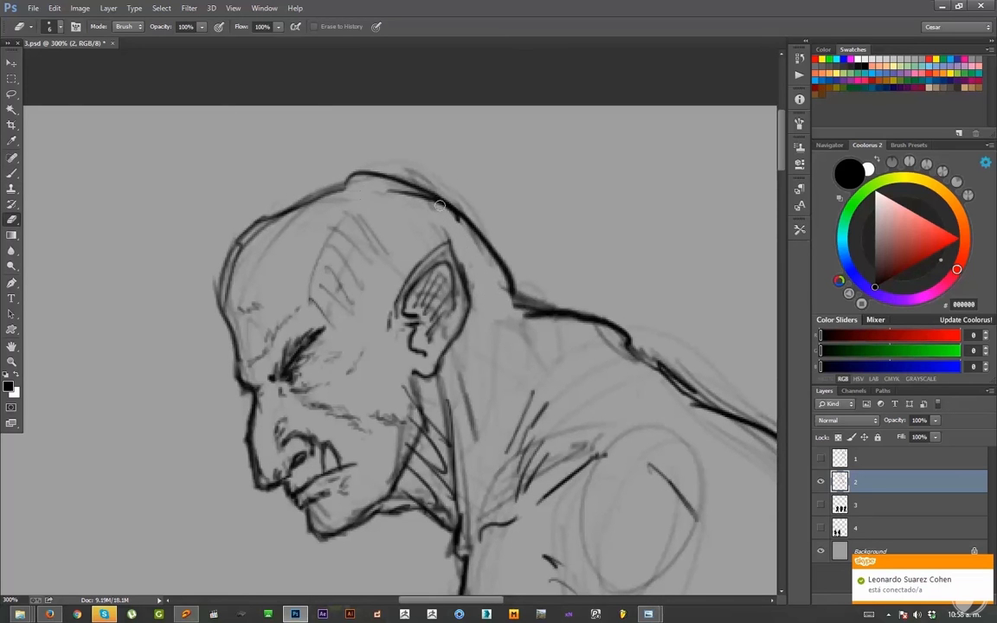
pyautogui.moveTo(440, 206); pyautogui.dragTo(468, 231)
pyautogui.moveTo(262, 225)
pyautogui.mouseDown()
pyautogui.moveTo(313, 206)
pyautogui.moveTo(306, 191)
pyautogui.moveTo(363, 172)
pyautogui.mouseUp()
pyautogui.press('b')
pyautogui.moveTo(283, 209)
pyautogui.mouseDown()
pyautogui.moveTo(362, 172)
pyautogui.moveTo(303, 200)
pyautogui.moveTo(341, 179)
pyautogui.moveTo(429, 188)
pyautogui.moveTo(520, 282)
pyautogui.moveTo(521, 322)
pyautogui.mouseUp()
pyautogui.moveTo(552, 372); pyautogui.dragTo(486, 278)
# - Clean up the nape and strengthen the upper back outline down to the shoulder with a size 3 brush
pyautogui.press('e')
pyautogui.moveTo(527, 227)
pyautogui.mouseDown()
pyautogui.moveTo(562, 240)
pyautogui.moveTo(532, 208)
pyautogui.mouseUp()
pyautogui.press('b')
pyautogui.moveTo(419, 208)
pyautogui.mouseDown()
pyautogui.moveTo(548, 249)
pyautogui.moveTo(658, 306)
pyautogui.mouseUp()
pyautogui.hotkey('ctrl', 'z')
pyautogui.press('[')
pyautogui.moveTo(573, 254); pyautogui.dragTo(651, 312)
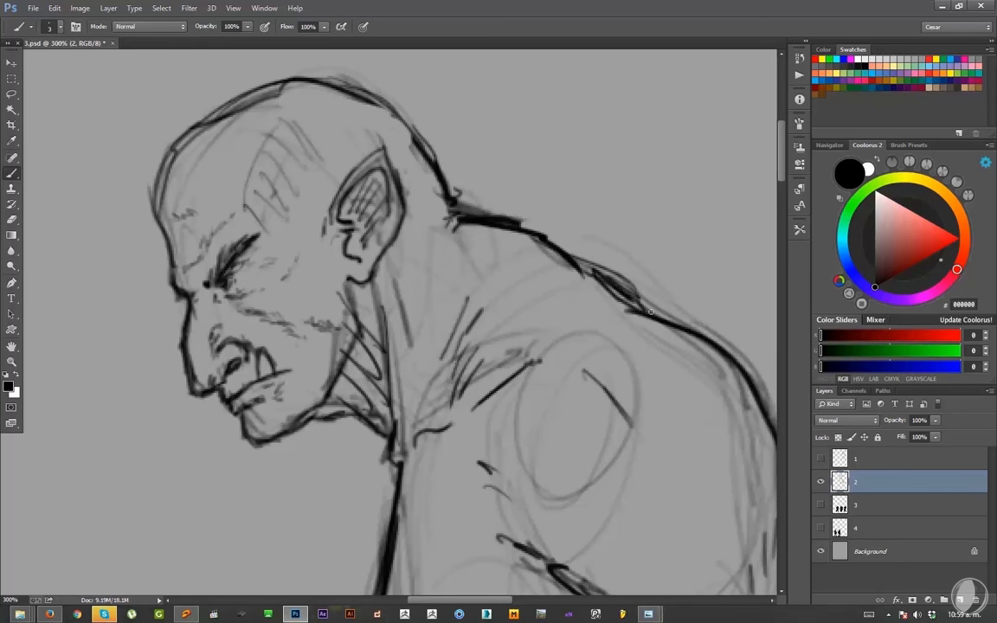
pyautogui.moveTo(472, 218)
pyautogui.mouseDown()
pyautogui.moveTo(648, 308)
pyautogui.moveTo(594, 316)
pyautogui.moveTo(568, 300)
pyautogui.moveTo(541, 314)
pyautogui.mouseUp()
pyautogui.hotkey('ctrl', 'z')
# - Erase the stray lines outside the front outline of the chest
pyautogui.hotkey('ctrl', '-')
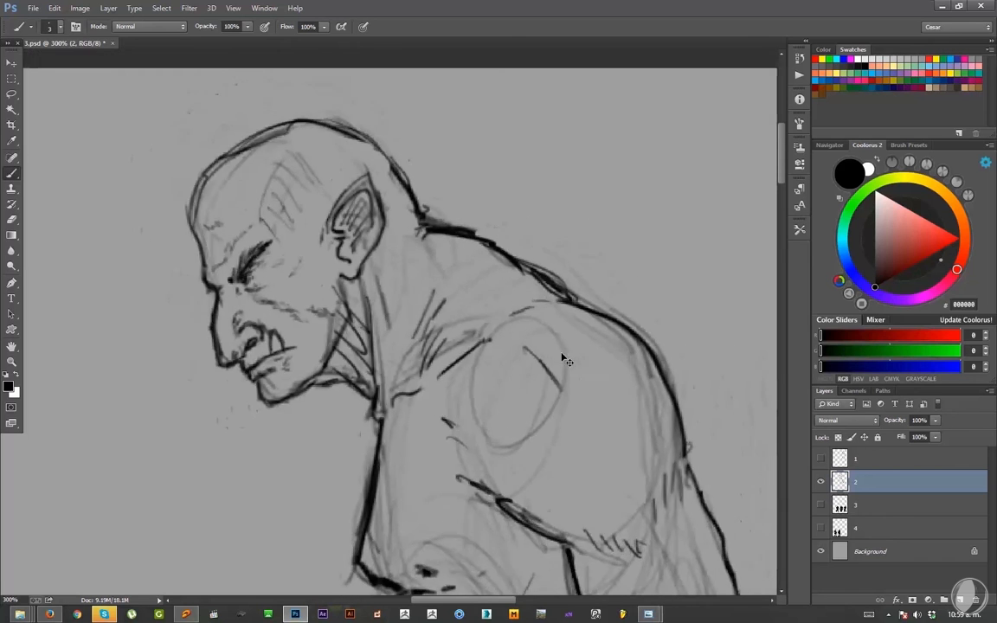
pyautogui.hotkey('ctrl', '-')
pyautogui.hotkey('ctrl', '-')
pyautogui.moveTo(483, 412); pyautogui.dragTo(469, 372)
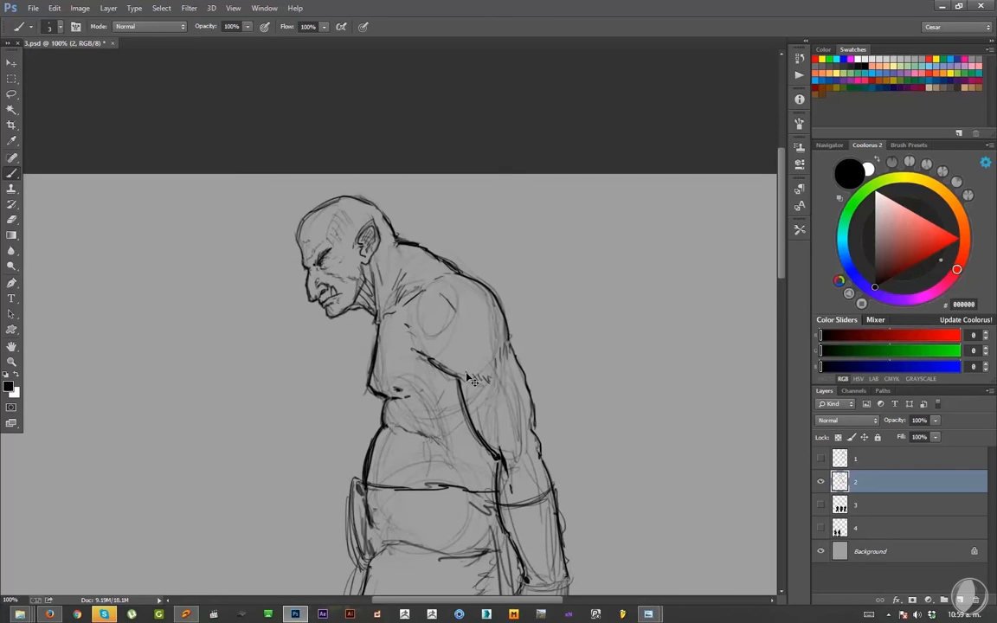
pyautogui.hotkey('ctrl', '+')
pyautogui.scroll(-5, 433, 354)
pyautogui.press('e')
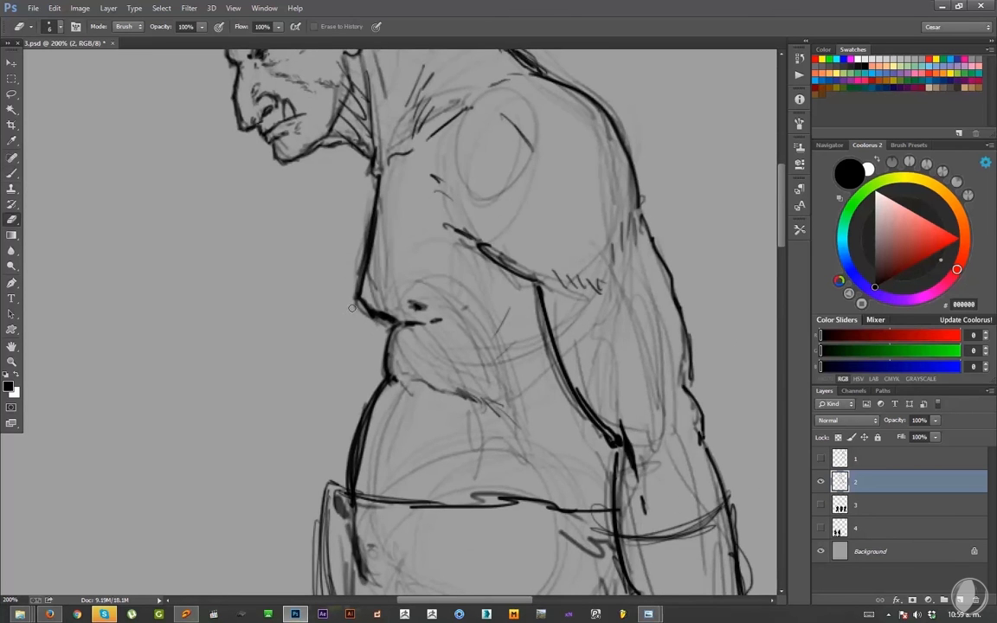
pyautogui.moveTo(343, 333); pyautogui.dragTo(339, 422)
# - Add short strokes above the armpit crease and extend the muscle line on the shoulder
pyautogui.press('b')
pyautogui.moveTo(383, 326); pyautogui.dragTo(355, 361)
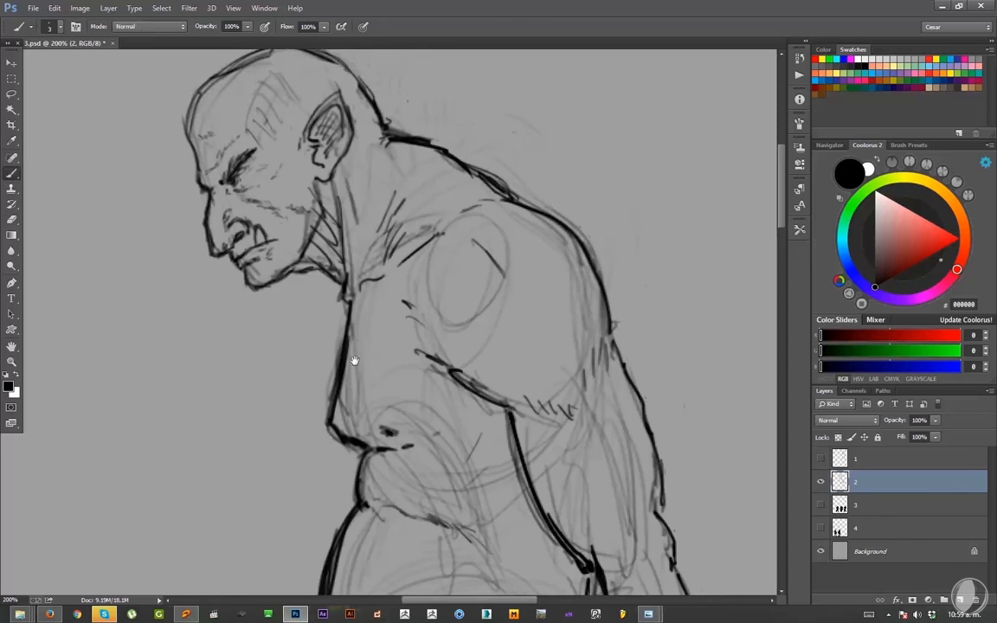
pyautogui.moveTo(456, 351)
pyautogui.mouseDown()
pyautogui.moveTo(497, 378)
pyautogui.moveTo(512, 406)
pyautogui.mouseUp()
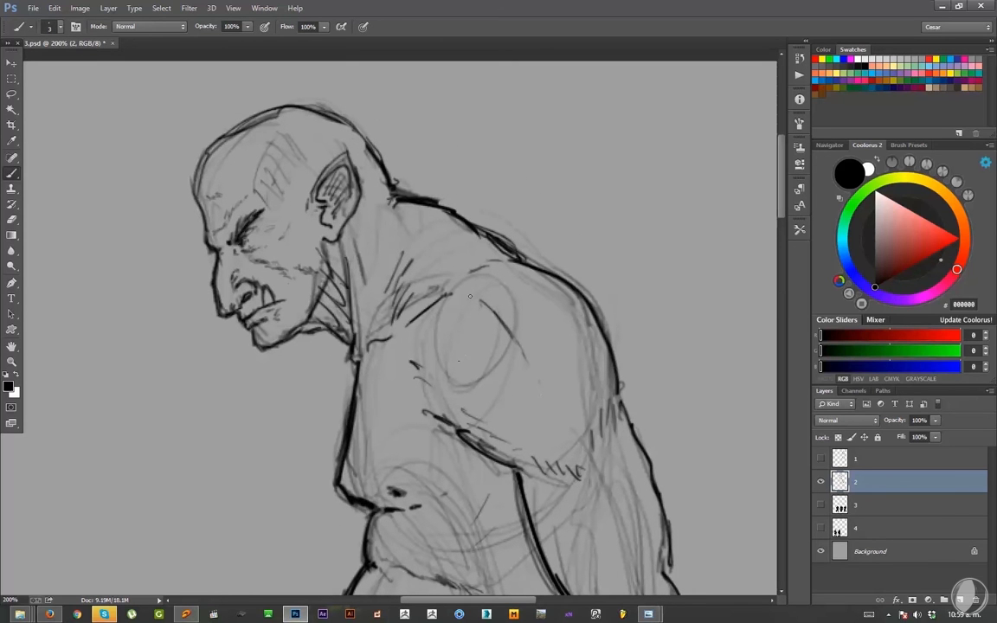
pyautogui.moveTo(453, 299); pyautogui.dragTo(474, 286)
pyautogui.moveTo(477, 380); pyautogui.dragTo(480, 370)
# - Extend the collarbone line towards the base of the neck and hatch the area beneath it
pyautogui.moveTo(387, 330); pyautogui.dragTo(451, 284)
pyautogui.moveTo(416, 320); pyautogui.dragTo(396, 340)
pyautogui.moveTo(396, 329); pyautogui.dragTo(386, 340)
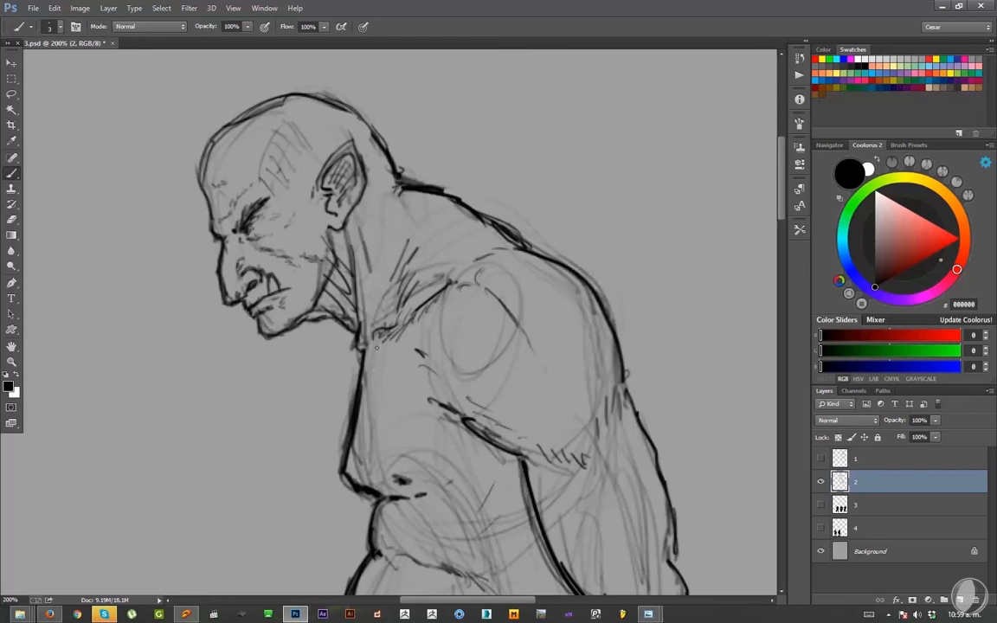
# - Trim the outer edge of the lower chest outline with the eraser and redraw the contour down to the chest fold
pyautogui.scroll(-1, 367, 430)
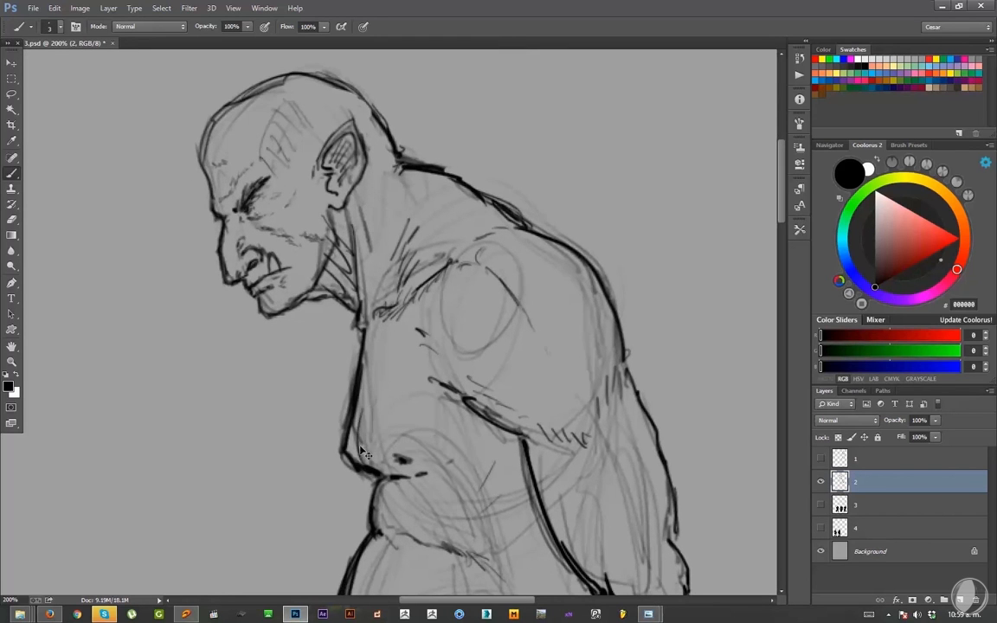
pyautogui.press('e')
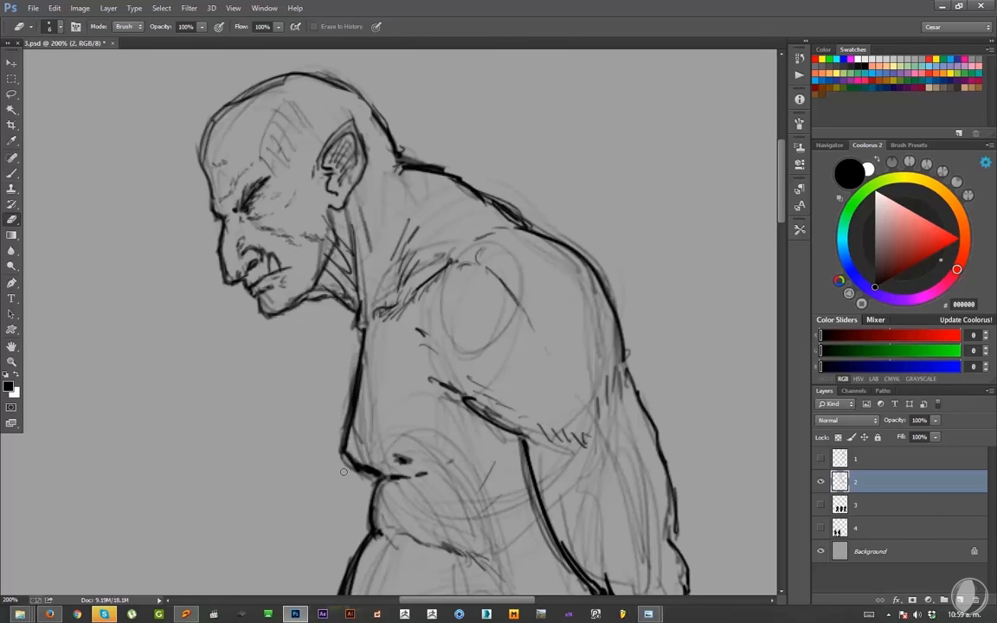
pyautogui.moveTo(344, 443)
pyautogui.mouseDown()
pyautogui.moveTo(339, 394)
pyautogui.moveTo(350, 495)
pyautogui.moveTo(334, 414)
pyautogui.moveTo(341, 426)
pyautogui.moveTo(349, 413)
pyautogui.moveTo(360, 480)
pyautogui.moveTo(352, 419)
pyautogui.moveTo(351, 462)
pyautogui.mouseUp()
pyautogui.press('b')
pyautogui.hotkey('ctrl', 'z')
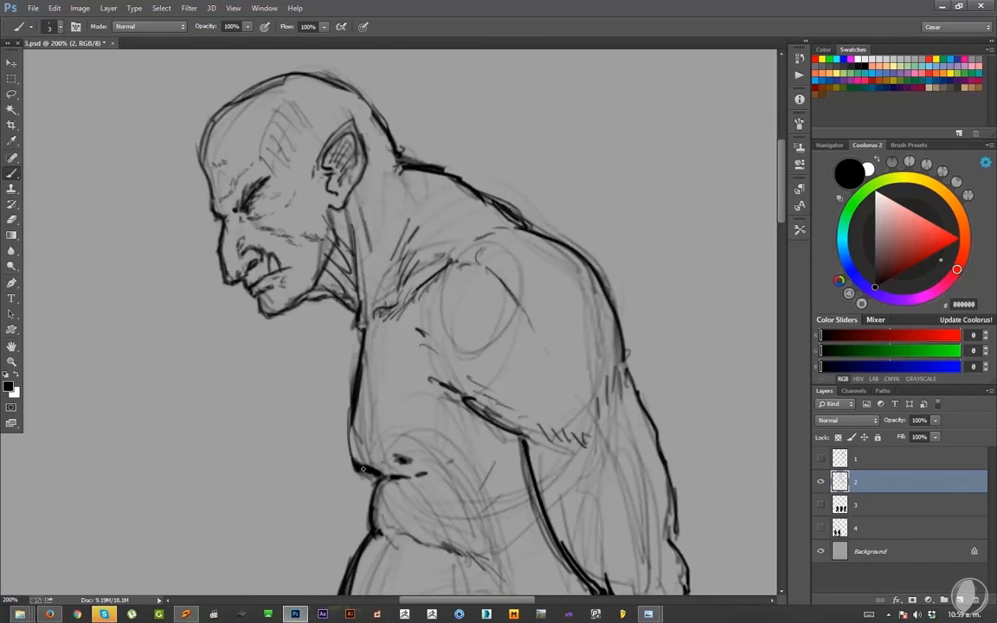
pyautogui.moveTo(352, 400); pyautogui.dragTo(350, 463)
pyautogui.moveTo(351, 424); pyautogui.dragTo(351, 462)
# - Darken and reshape the nipple and add short strokes beside it on the chest
pyautogui.moveTo(412, 456); pyautogui.dragTo(403, 462)
pyautogui.moveTo(397, 457)
pyautogui.mouseDown()
pyautogui.moveTo(419, 453)
pyautogui.moveTo(404, 456)
pyautogui.mouseUp()
pyautogui.moveTo(410, 398); pyautogui.dragTo(411, 424)
# - Hatch the shadow between the jaw and neck and add strokes along the neck muscle below the ear
pyautogui.moveTo(325, 244)
pyautogui.mouseDown()
pyautogui.moveTo(313, 259)
pyautogui.moveTo(320, 278)
pyautogui.moveTo(308, 328)
pyautogui.mouseUp()
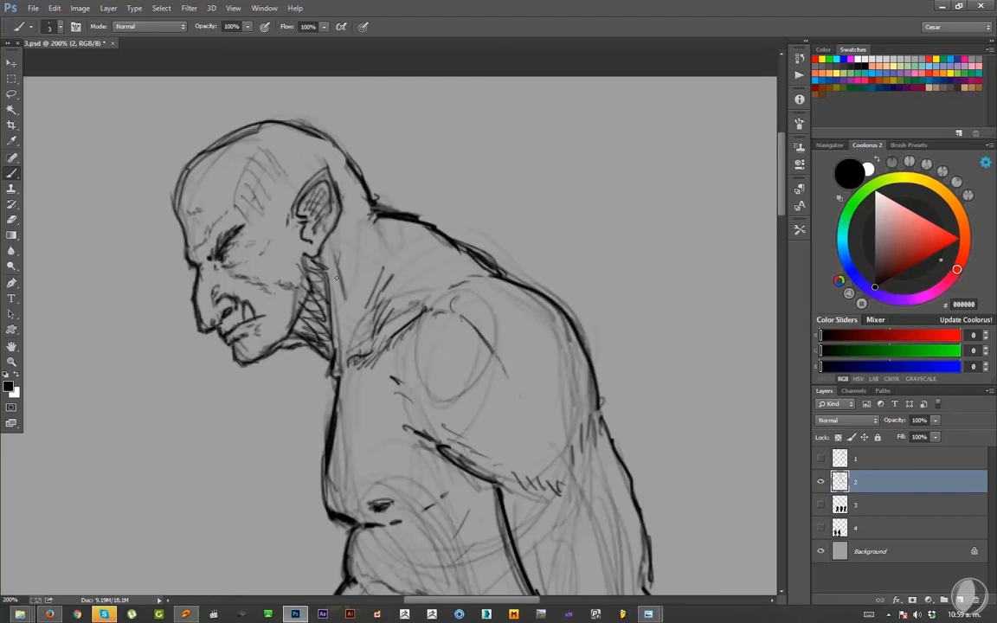
pyautogui.moveTo(336, 258); pyautogui.dragTo(347, 288)
pyautogui.moveTo(342, 271); pyautogui.dragTo(354, 326)
pyautogui.moveTo(396, 251); pyautogui.dragTo(454, 259)
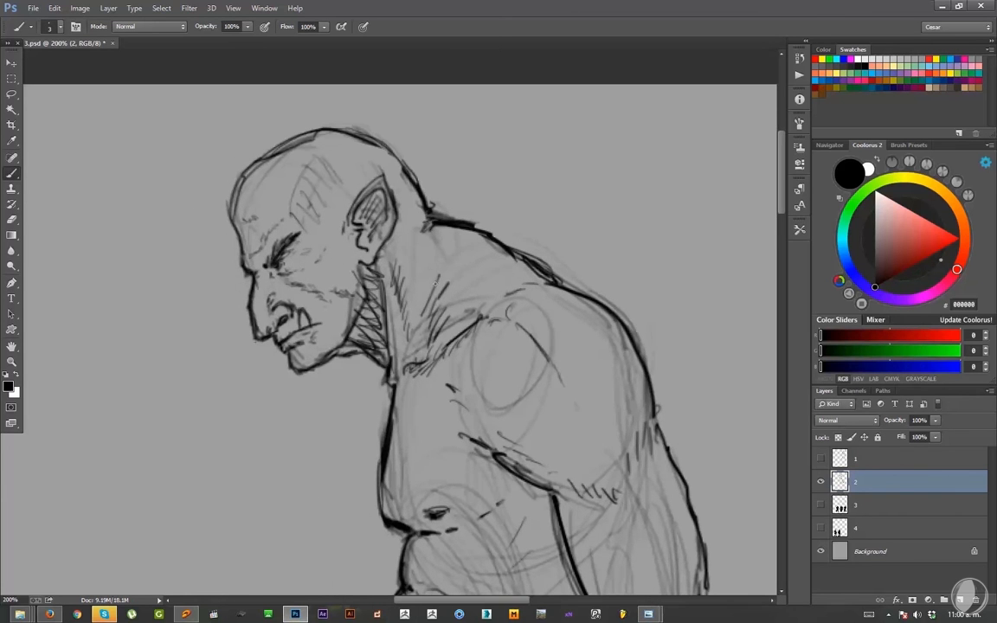
# - Redraw the tusk at the mouth with a bolder, darker outline
pyautogui.hotkey('ctrl', '+')
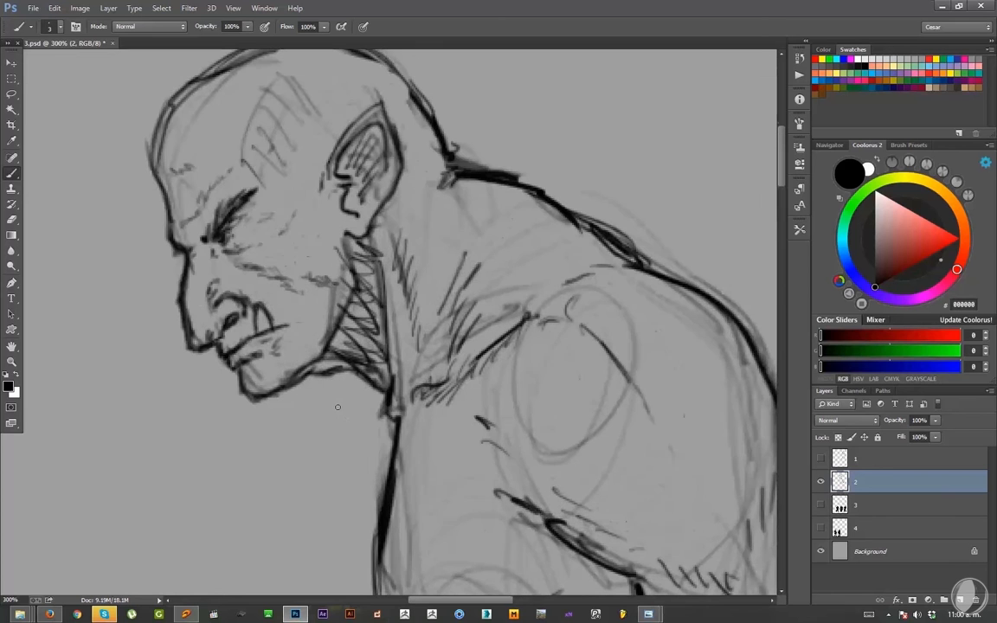
pyautogui.moveTo(255, 297)
pyautogui.mouseDown()
pyautogui.moveTo(257, 329)
pyautogui.moveTo(272, 324)
pyautogui.moveTo(253, 315)
pyautogui.moveTo(289, 327)
pyautogui.mouseUp()
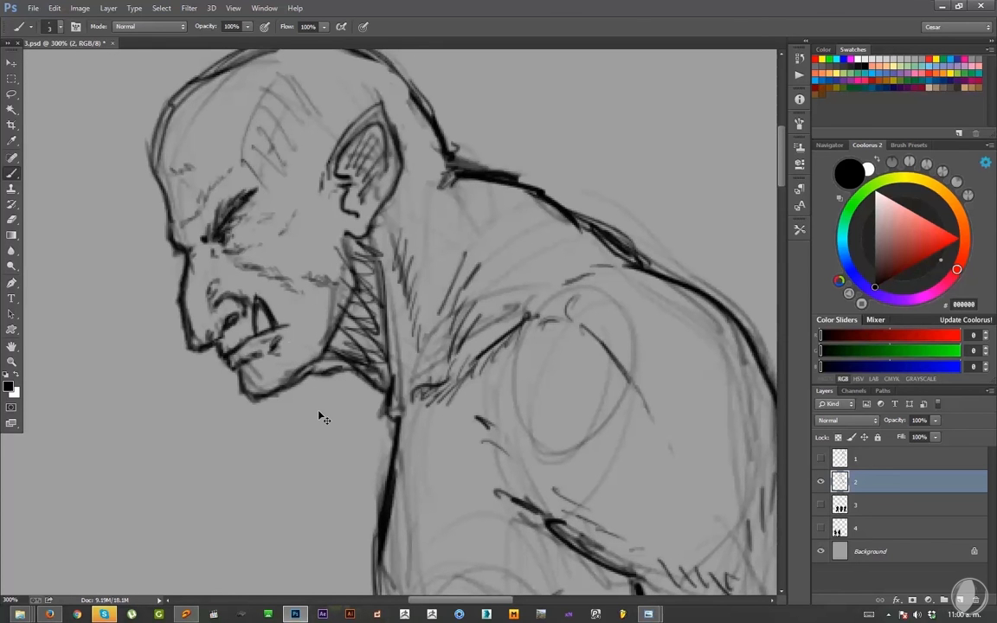
pyautogui.hotkey('ctrl', '-')
pyautogui.hotkey('ctrl', '-')
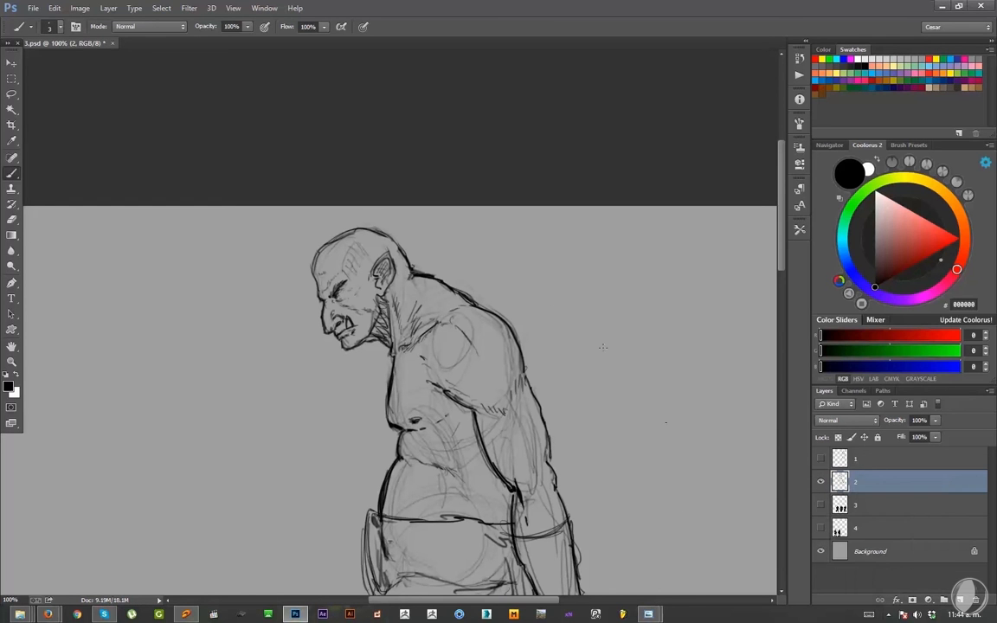
pyautogui.moveTo(611, 304)
pyautogui.mouseDown()
pyautogui.moveTo(607, 351)
pyautogui.moveTo(648, 293)
pyautogui.moveTo(640, 299)
pyautogui.mouseUp()
pyautogui.hotkey('ctrl', 'z')
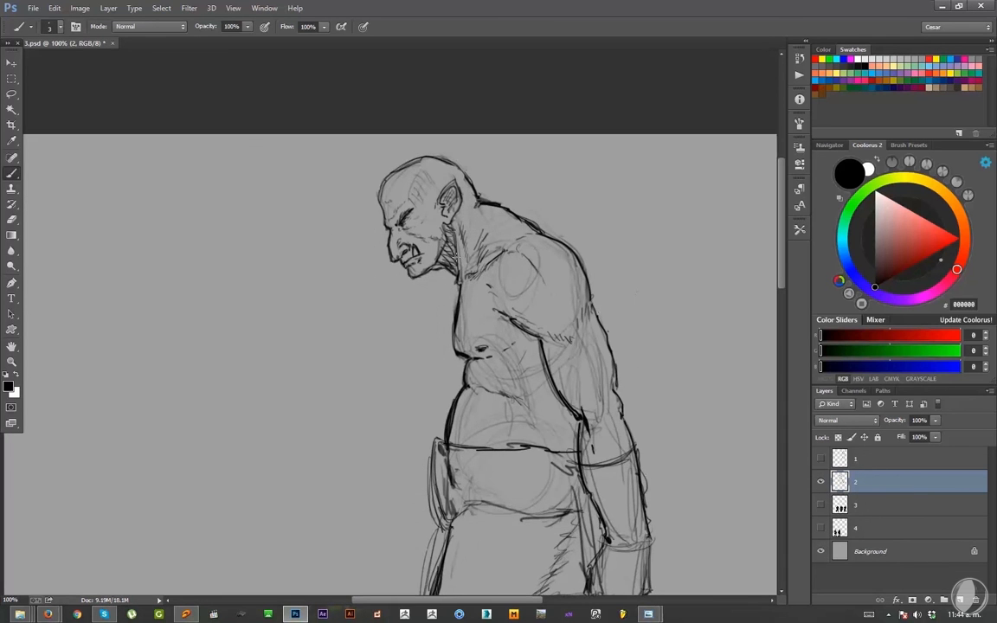
pyautogui.moveTo(472, 299)
pyautogui.mouseDown()
pyautogui.moveTo(452, 334)
pyautogui.moveTo(448, 295)
pyautogui.mouseUp()
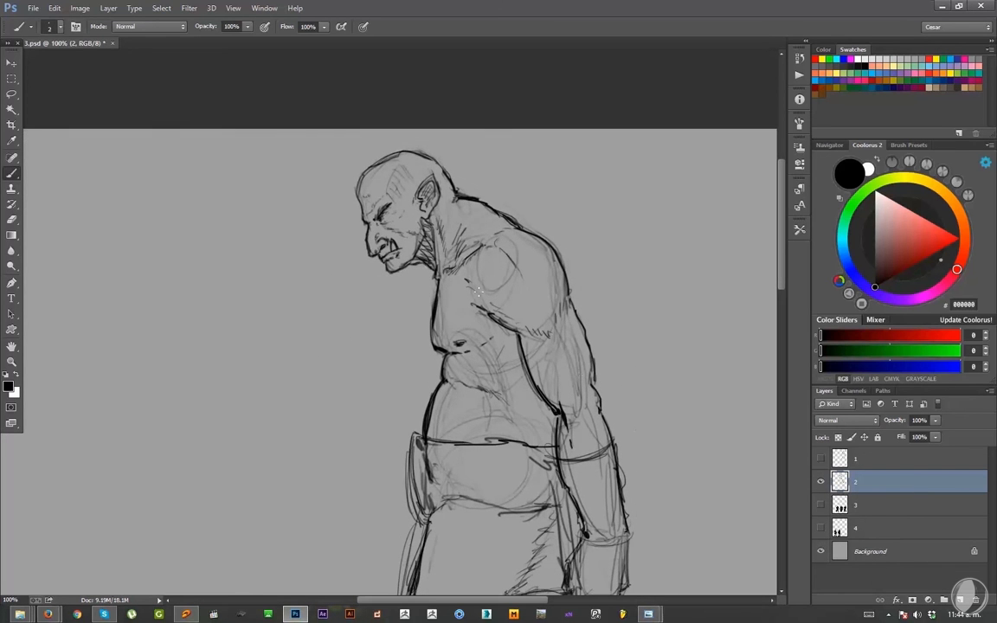
pyautogui.moveTo(443, 338)
pyautogui.mouseDown()
pyautogui.moveTo(445, 204)
pyautogui.moveTo(408, 208)
pyautogui.mouseUp()
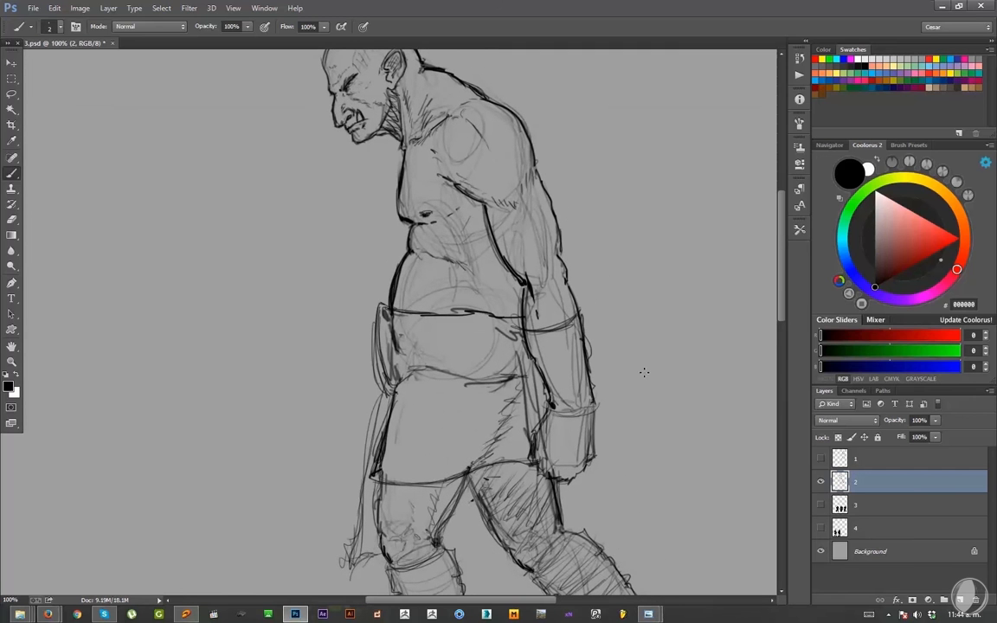
# - Create a new layer and sketch thin curved shapes in front of the belt flap with a size 2 brush
pyautogui.hotkey('ctrl', 'shift', 'n')
pyautogui.press('Return')
pyautogui.moveTo(364, 332)
pyautogui.mouseDown()
pyautogui.moveTo(391, 389)
pyautogui.moveTo(362, 345)
pyautogui.moveTo(394, 377)
pyautogui.mouseUp()
pyautogui.hotkey('ctrl', 'z')
pyautogui.hotkey('ctrl', 'z')
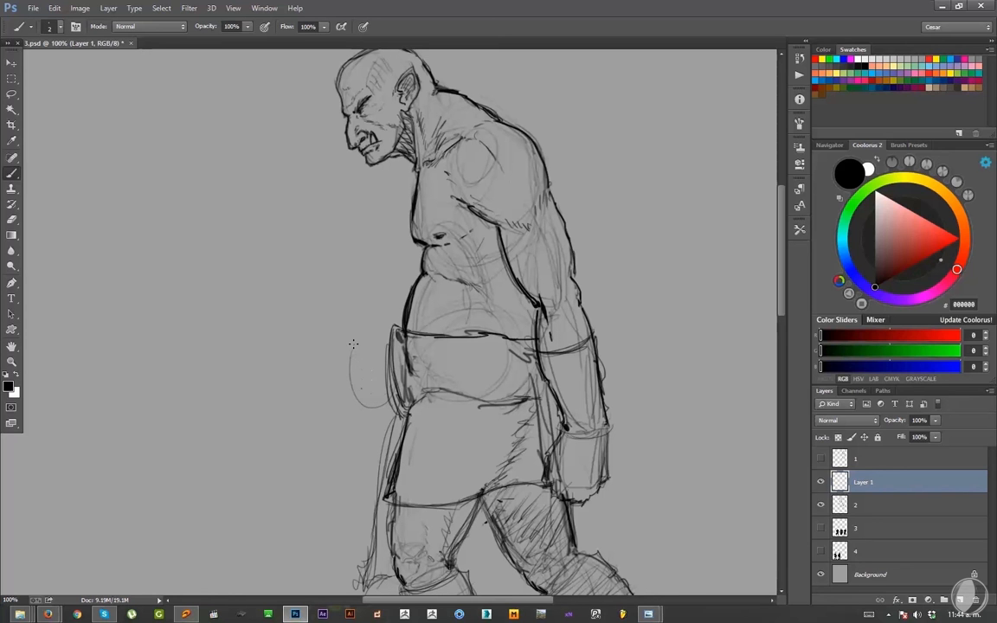
pyautogui.moveTo(354, 345)
pyautogui.mouseDown()
pyautogui.moveTo(388, 328)
pyautogui.moveTo(393, 378)
pyautogui.mouseUp()
pyautogui.hotkey('ctrl', 'z')
pyautogui.moveTo(352, 345)
pyautogui.mouseDown()
pyautogui.moveTo(357, 387)
pyautogui.moveTo(396, 353)
pyautogui.mouseUp()
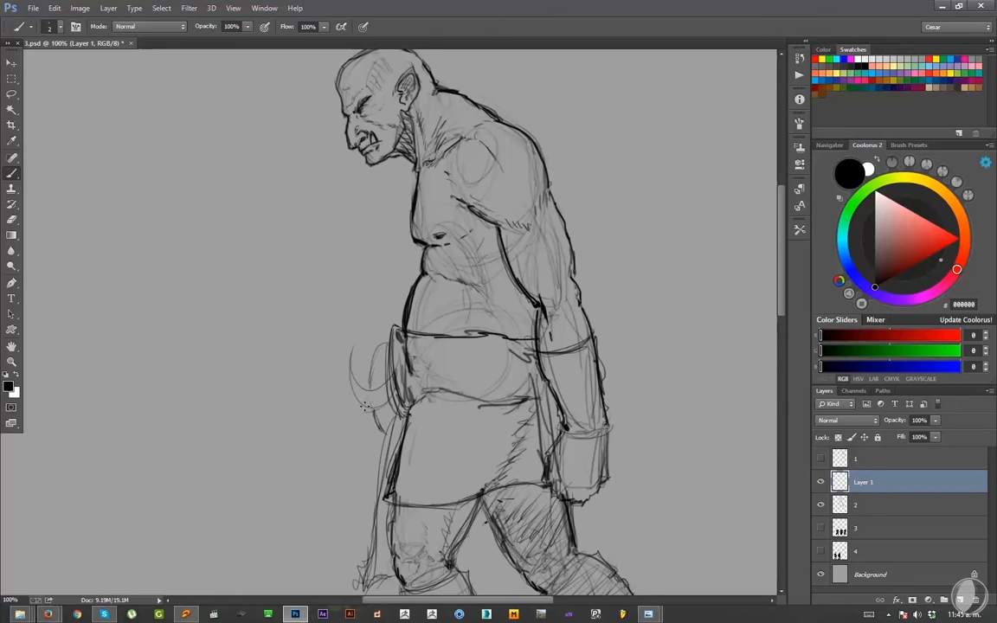
pyautogui.moveTo(401, 369); pyautogui.dragTo(372, 446)
# - Sketch a necklace from the nape around the base of the neck, with long pendants hanging on the chest
pyautogui.moveTo(423, 279); pyautogui.dragTo(426, 305)
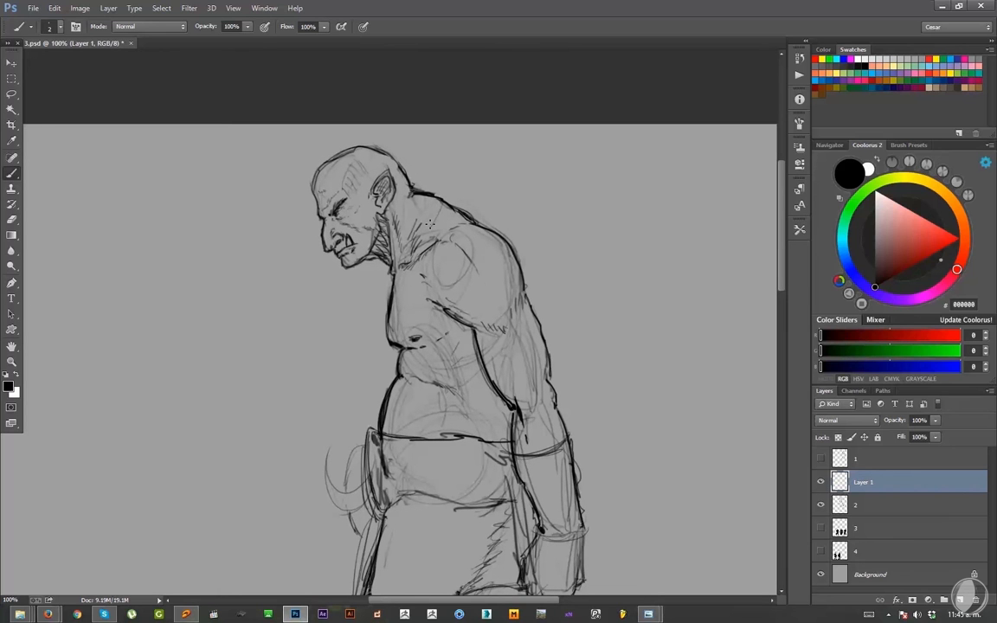
pyautogui.moveTo(442, 205); pyautogui.dragTo(407, 249)
pyautogui.moveTo(438, 207)
pyautogui.mouseDown()
pyautogui.moveTo(382, 283)
pyautogui.moveTo(382, 317)
pyautogui.mouseUp()
pyautogui.press('[')
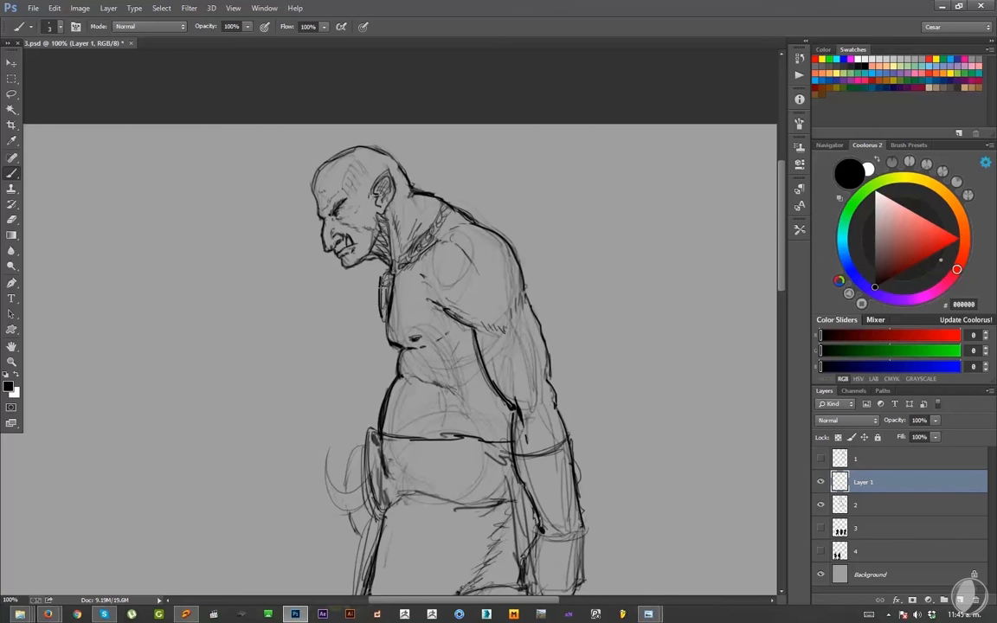
pyautogui.moveTo(392, 278)
pyautogui.mouseDown()
pyautogui.moveTo(387, 322)
pyautogui.moveTo(400, 281)
pyautogui.mouseUp()
pyautogui.hotkey('ctrl', 'z')
pyautogui.moveTo(399, 269)
pyautogui.mouseDown()
pyautogui.moveTo(405, 298)
pyautogui.moveTo(381, 362)
pyautogui.mouseUp()
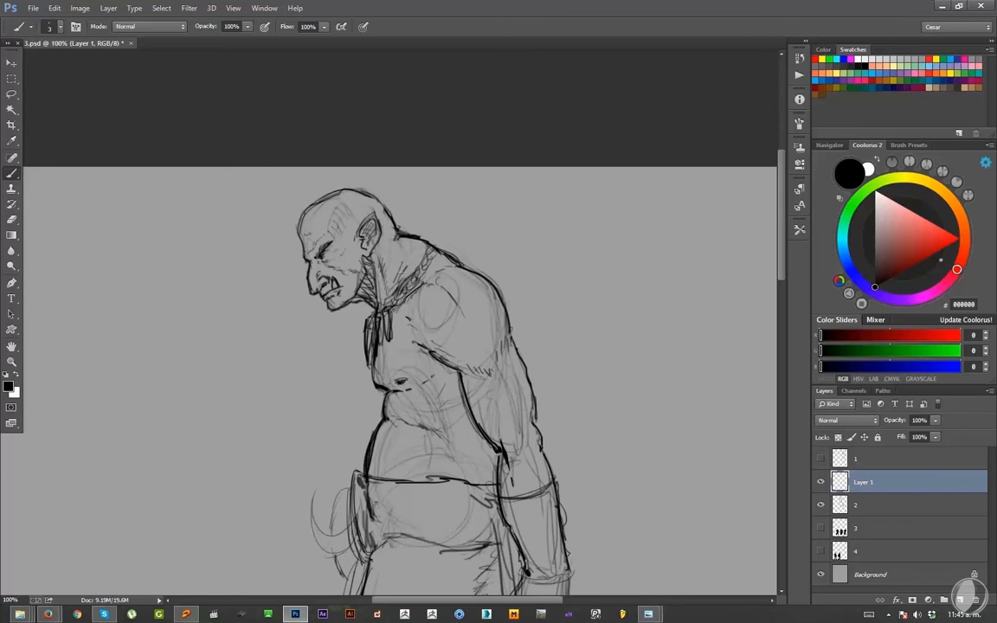
# - Draw chain links along the necklace and a bead at the nape with a size 4 brush
pyautogui.moveTo(439, 242); pyautogui.dragTo(382, 312)
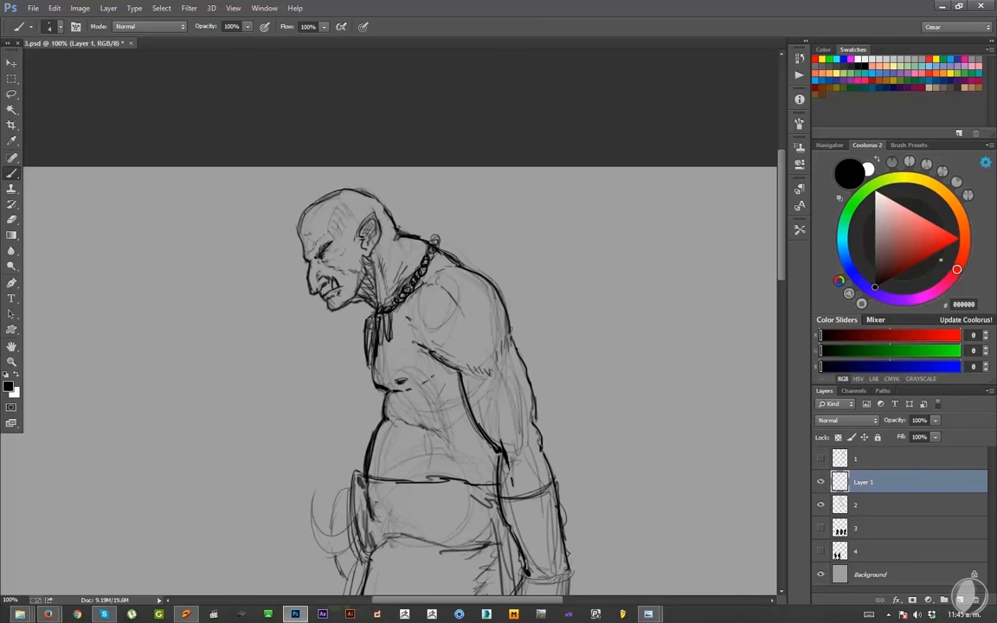
pyautogui.moveTo(388, 268)
pyautogui.mouseDown()
pyautogui.moveTo(397, 298)
pyautogui.moveTo(398, 289)
pyautogui.moveTo(428, 297)
pyautogui.moveTo(422, 237)
pyautogui.mouseUp()
pyautogui.moveTo(470, 271); pyautogui.dragTo(454, 247)
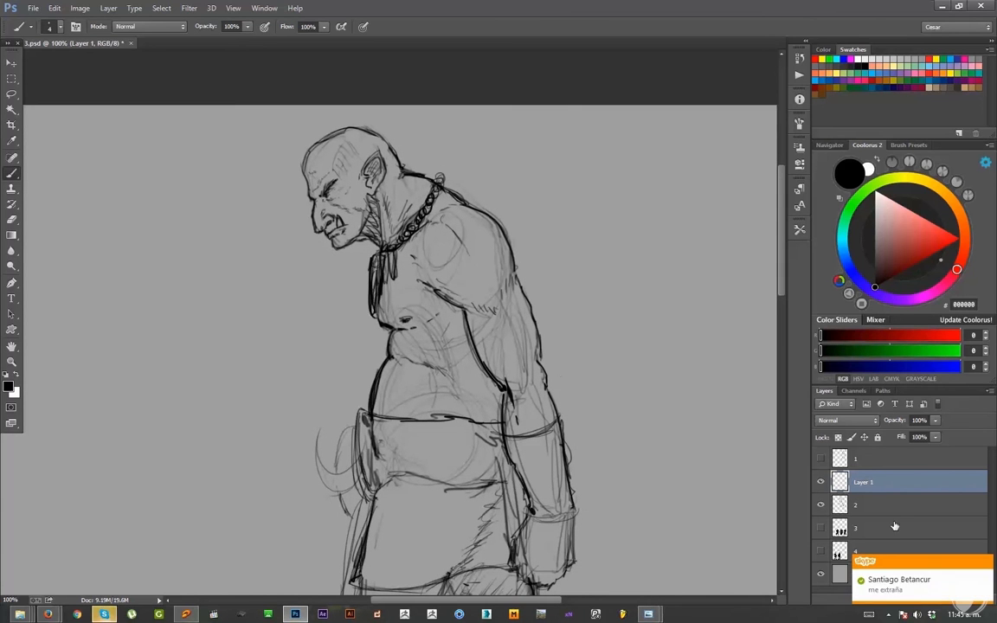
# - Darken and thicken the pendants hanging from the necklace
pyautogui.moveTo(375, 302); pyautogui.dragTo(373, 318)
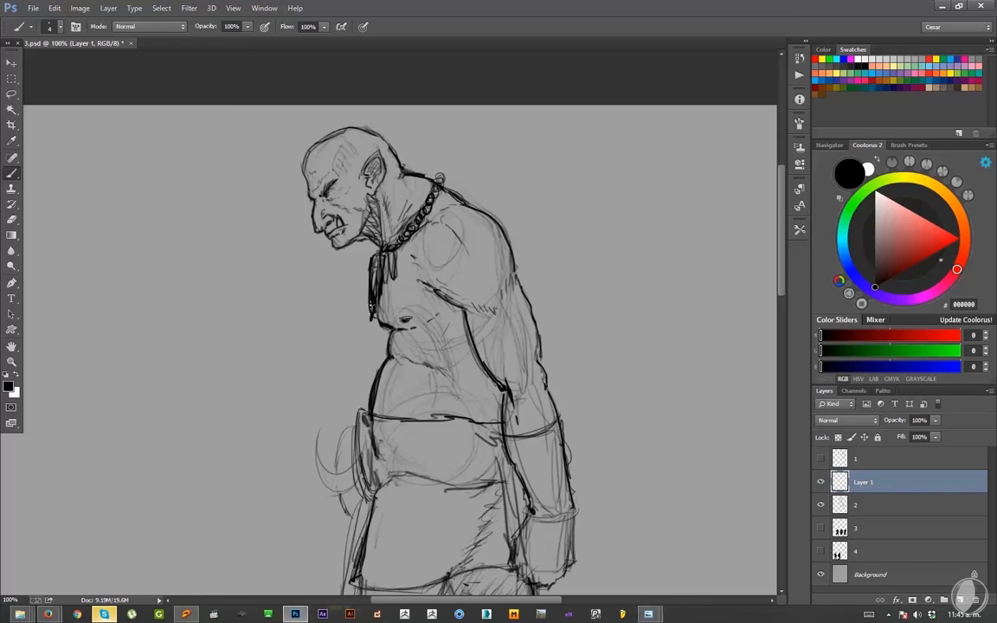
pyautogui.moveTo(381, 270)
pyautogui.mouseDown()
pyautogui.moveTo(384, 298)
pyautogui.moveTo(396, 289)
pyautogui.mouseUp()
pyautogui.moveTo(459, 267); pyautogui.dragTo(432, 329)
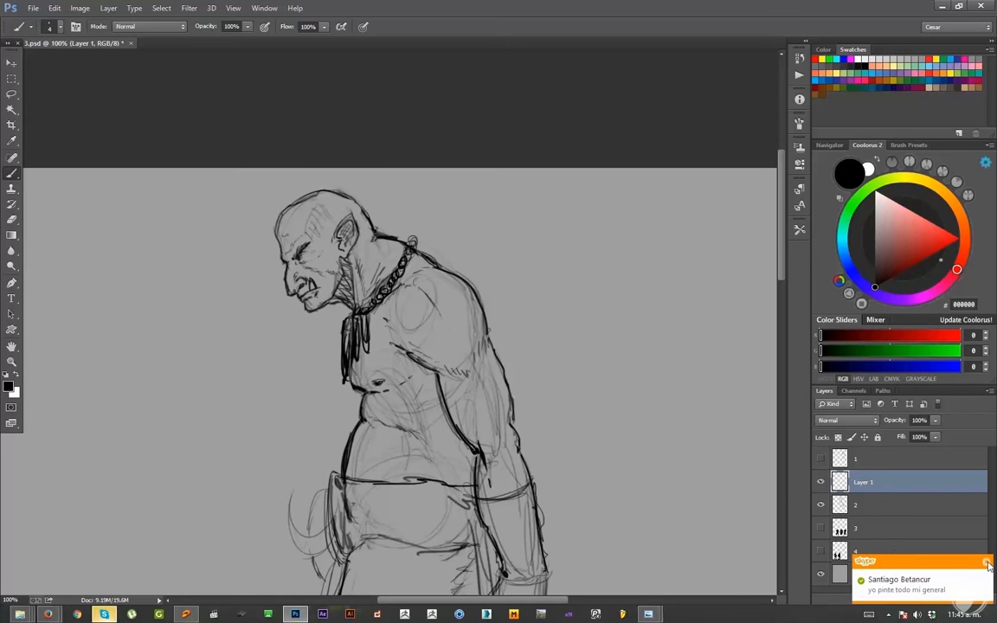
pyautogui.moveTo(628, 397); pyautogui.dragTo(647, 350)
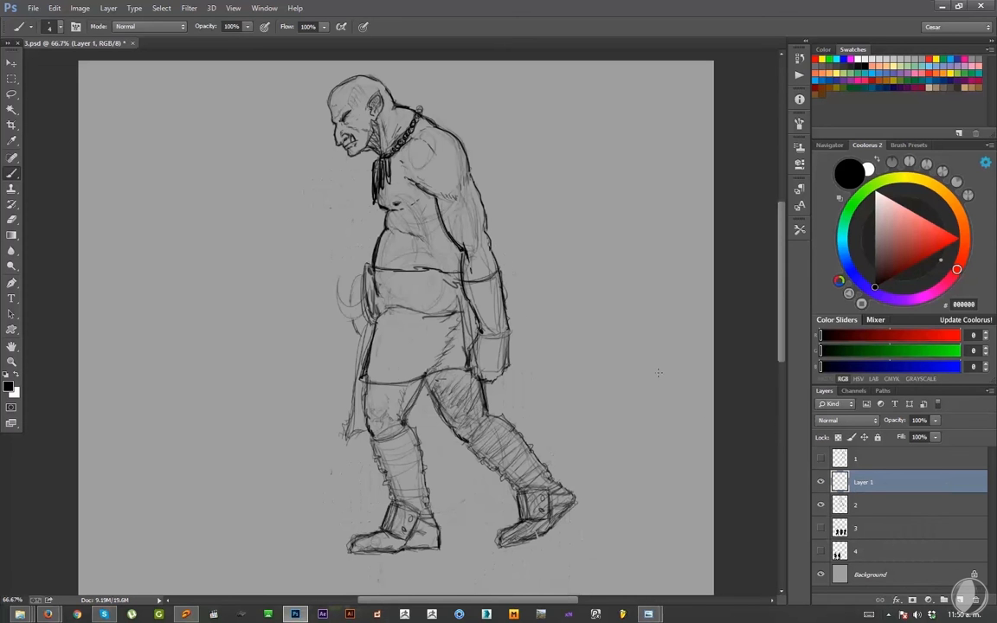
pyautogui.moveTo(535, 277)
pyautogui.mouseDown()
pyautogui.moveTo(552, 279)
pyautogui.moveTo(543, 317)
pyautogui.mouseUp()
pyautogui.hotkey('ctrl', 'z')
pyautogui.press('[')
pyautogui.press('[')
pyautogui.hotkey('ctrl', 'z')
# - Draw the upper edge of a waistband across the belly above the belt line with a size 3 brush
pyautogui.hotkey('ctrl', '+')
pyautogui.keyDown('space'); pyautogui.moveTo(414, 303); pyautogui.dragTo(380, 418); pyautogui.keyUp('space')
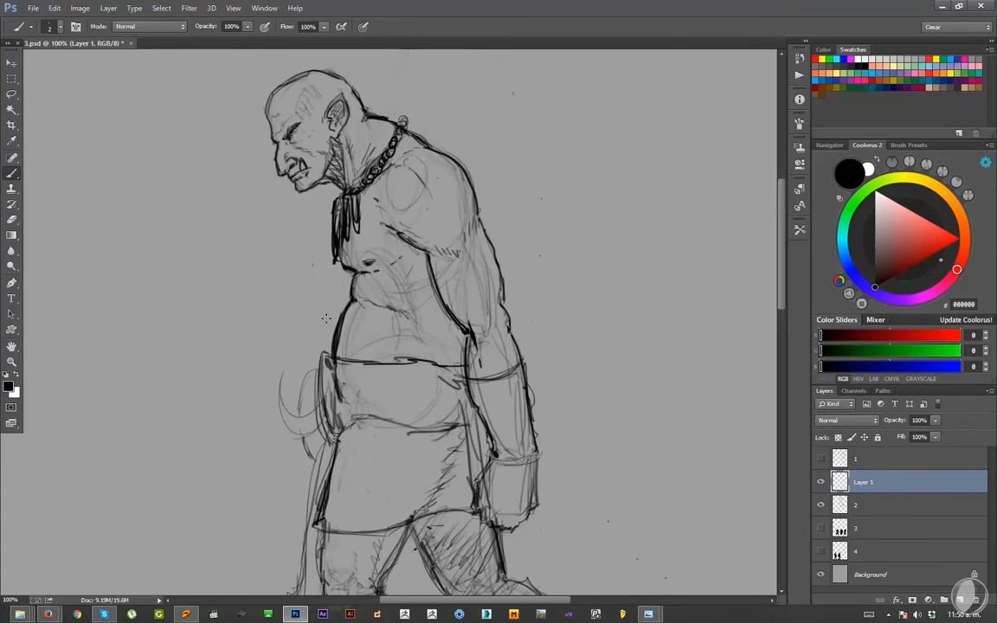
pyautogui.press(']')
pyautogui.press('e')
pyautogui.press('b')
pyautogui.moveTo(338, 340); pyautogui.dragTo(462, 345)
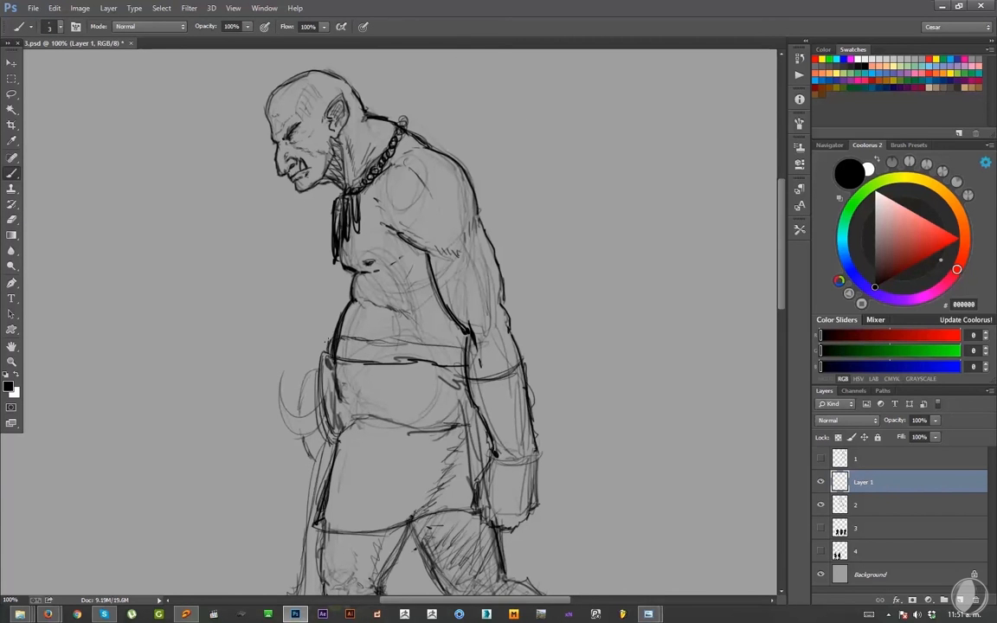
# - Fringe the waistband's upper edge with short black fur strokes using a size 4 brush
pyautogui.keyDown('alt'); pyautogui.click(316, 297); pyautogui.keyUp('alt')
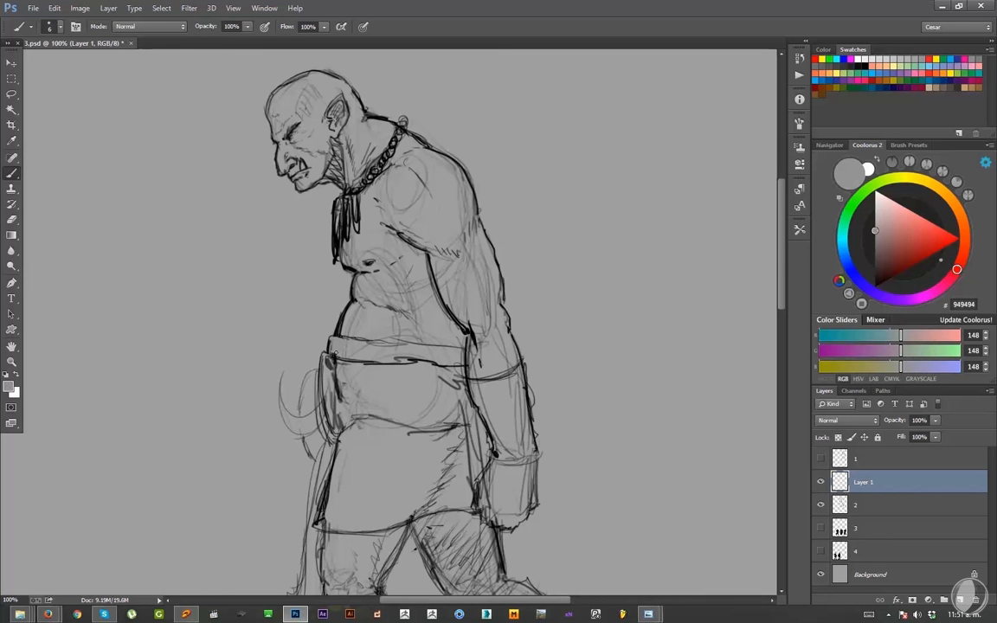
pyautogui.keyDown('alt'); pyautogui.click(337, 336); pyautogui.keyUp('alt')
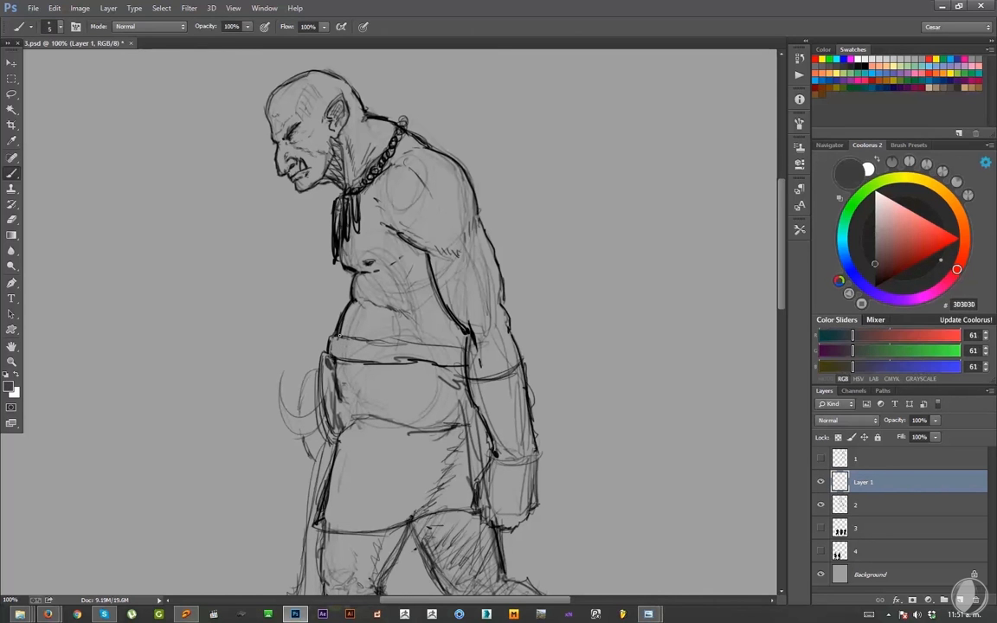
pyautogui.press('d')
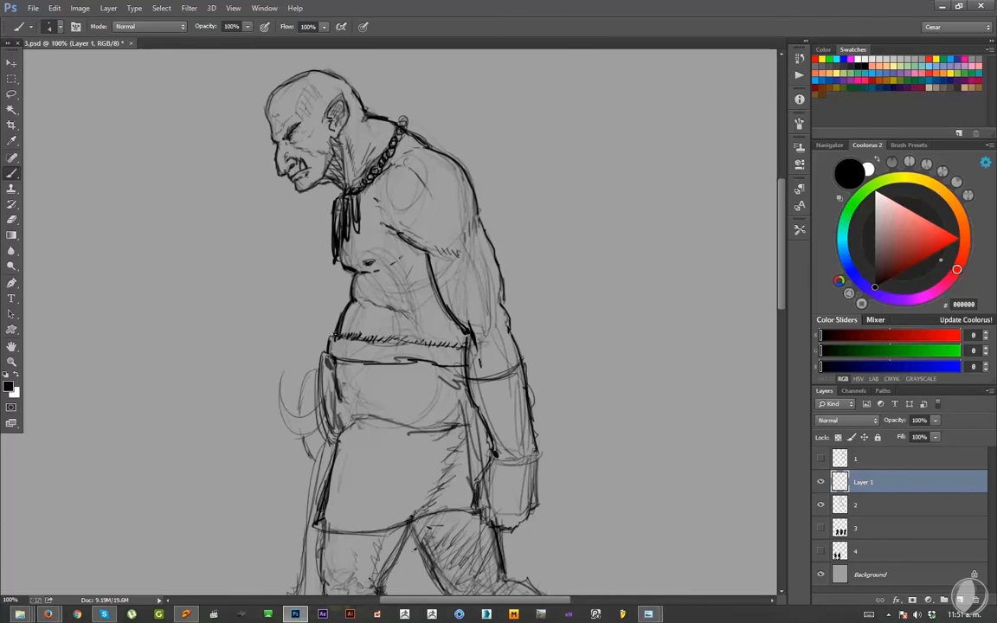
# - Strengthen the waistband's front and lower edges and the curved line across the garment below it
pyautogui.moveTo(335, 337); pyautogui.dragTo(332, 357)
pyautogui.moveTo(355, 437); pyautogui.dragTo(339, 381)
pyautogui.moveTo(332, 327)
pyautogui.mouseDown()
pyautogui.moveTo(321, 391)
pyautogui.moveTo(316, 346)
pyautogui.moveTo(311, 399)
pyautogui.moveTo(375, 380)
pyautogui.moveTo(442, 384)
pyautogui.moveTo(334, 320)
pyautogui.moveTo(399, 320)
pyautogui.mouseUp()
pyautogui.hotkey('ctrl', 'z')
pyautogui.press('e')
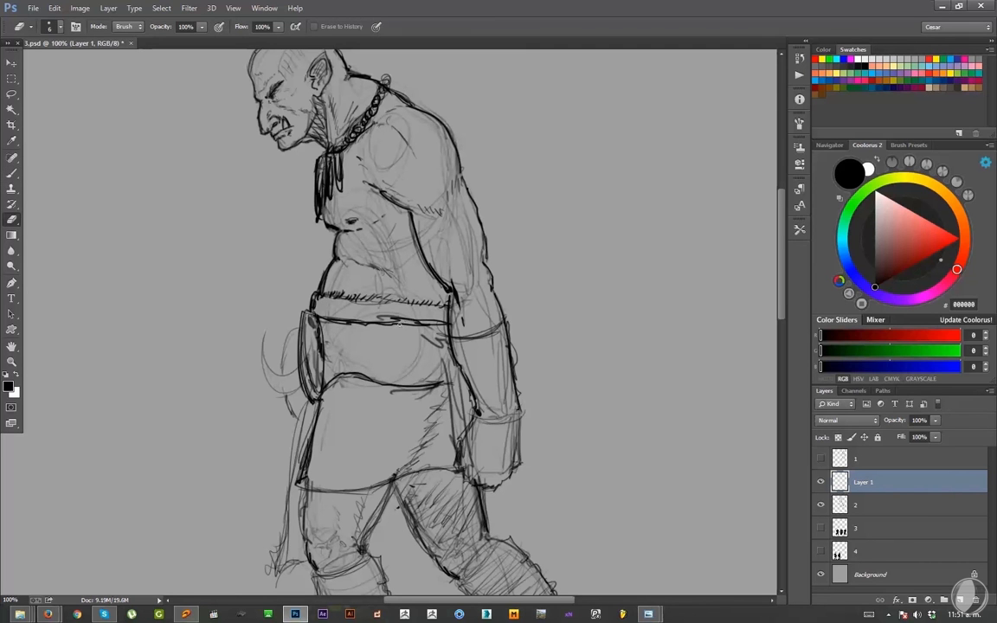
pyautogui.press('b')
# - Outline the forearm bracer and draw curved wrapping bands across it down to the wrist
pyautogui.moveTo(351, 440); pyautogui.dragTo(314, 463)
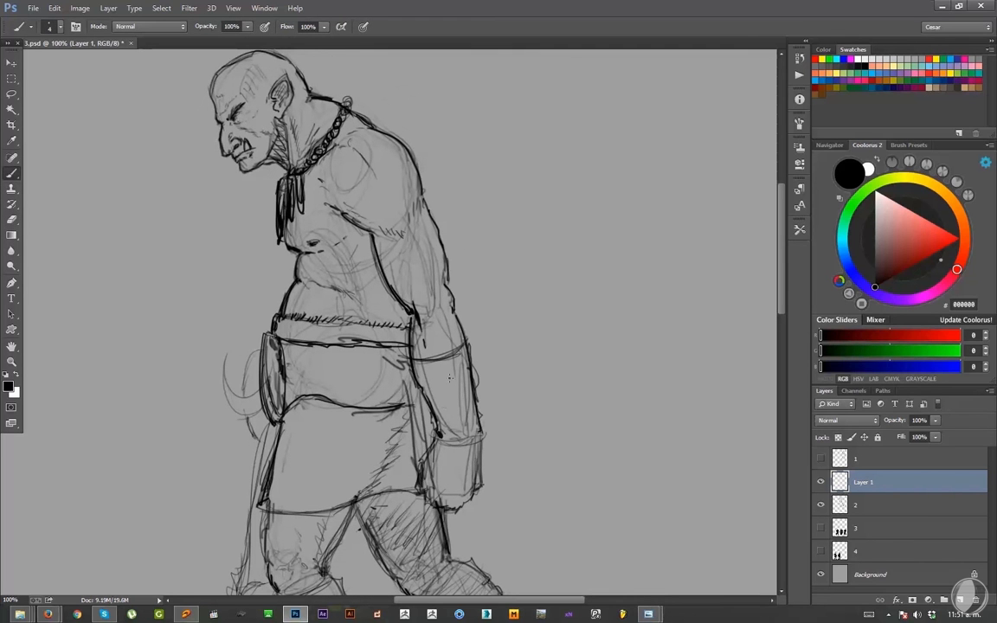
pyautogui.moveTo(449, 393)
pyautogui.mouseDown()
pyautogui.moveTo(451, 359)
pyautogui.moveTo(434, 392)
pyautogui.moveTo(439, 406)
pyautogui.mouseUp()
pyautogui.moveTo(468, 314); pyautogui.dragTo(486, 403)
pyautogui.moveTo(412, 337)
pyautogui.mouseDown()
pyautogui.moveTo(471, 329)
pyautogui.moveTo(481, 340)
pyautogui.mouseUp()
pyautogui.moveTo(432, 362)
pyautogui.mouseDown()
pyautogui.moveTo(481, 351)
pyautogui.moveTo(478, 368)
pyautogui.mouseUp()
pyautogui.moveTo(435, 391)
pyautogui.mouseDown()
pyautogui.moveTo(480, 379)
pyautogui.moveTo(482, 389)
pyautogui.mouseUp()
pyautogui.moveTo(445, 404)
pyautogui.mouseDown()
pyautogui.moveTo(483, 396)
pyautogui.moveTo(520, 431)
pyautogui.mouseUp()
pyautogui.press('e')
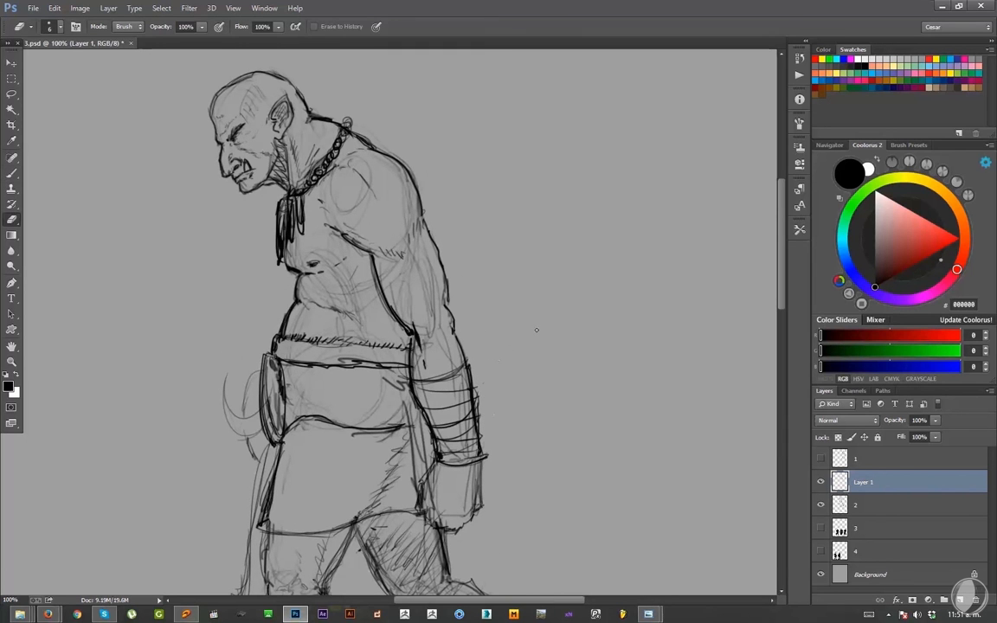
# - Sketch an armband around the upper arm just below the shoulder muscle
pyautogui.press('b')
pyautogui.moveTo(486, 366)
pyautogui.mouseDown()
pyautogui.moveTo(569, 397)
pyautogui.moveTo(565, 380)
pyautogui.mouseUp()
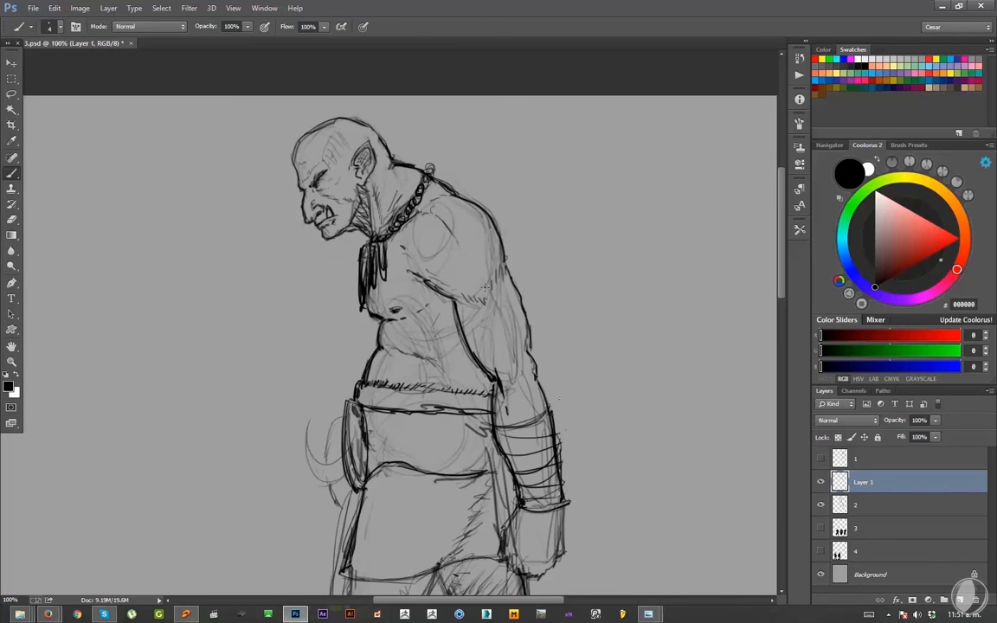
pyautogui.moveTo(472, 313); pyautogui.dragTo(515, 296)
pyautogui.hotkey('ctrl', 'z')
pyautogui.hotkey('ctrl', 'z')
pyautogui.moveTo(464, 319)
pyautogui.mouseDown()
pyautogui.moveTo(502, 304)
pyautogui.moveTo(470, 326)
pyautogui.moveTo(521, 303)
pyautogui.moveTo(496, 328)
pyautogui.moveTo(523, 296)
pyautogui.moveTo(512, 284)
pyautogui.mouseUp()
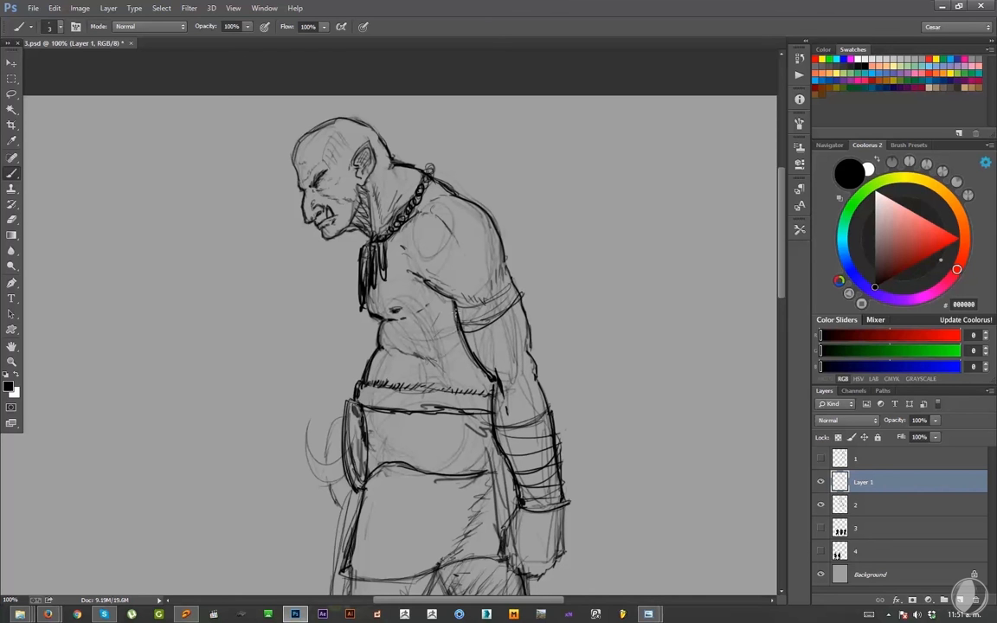
# - Define the two ends of the armband and add shading strokes to it
pyautogui.moveTo(455, 307); pyautogui.dragTo(460, 331)
pyautogui.moveTo(516, 280); pyautogui.dragTo(522, 294)
pyautogui.moveTo(488, 298)
pyautogui.mouseDown()
pyautogui.moveTo(477, 326)
pyautogui.moveTo(502, 314)
pyautogui.moveTo(496, 327)
pyautogui.moveTo(525, 301)
pyautogui.moveTo(478, 327)
pyautogui.mouseUp()
pyautogui.moveTo(552, 325); pyautogui.dragTo(538, 358)
# - Outline the rounded pouch shape in front of the belt flap with a size 3 brush
pyautogui.hotkey('ctrl', '-')
pyautogui.hotkey('ctrl', '-')
pyautogui.moveTo(435, 412); pyautogui.dragTo(450, 340)
pyautogui.hotkey('ctrl', '+')
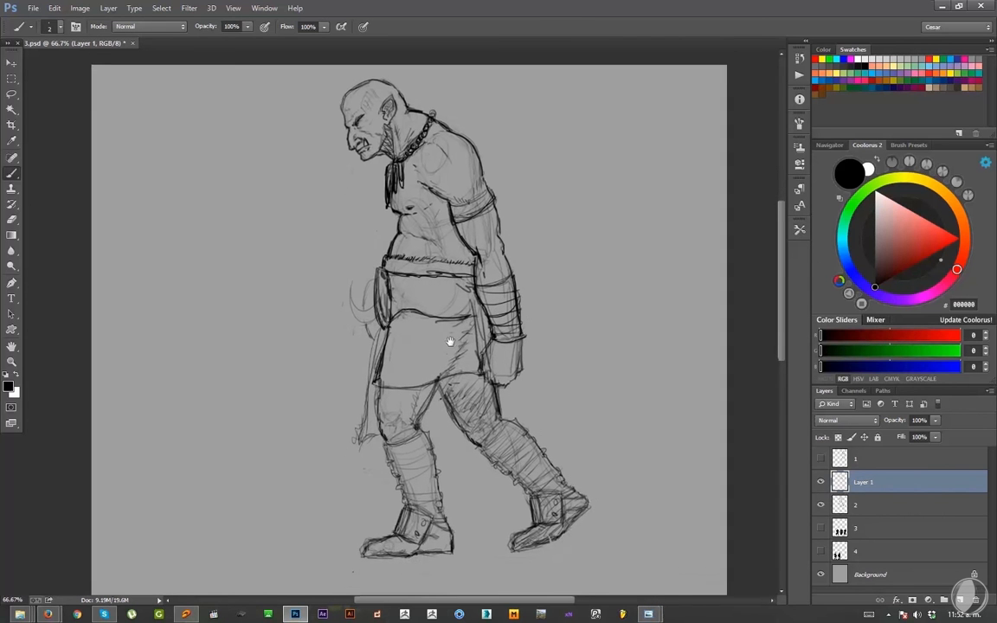
pyautogui.press(']')
pyautogui.moveTo(372, 281); pyautogui.dragTo(368, 334)
pyautogui.hotkey('ctrl', 'z')
pyautogui.moveTo(323, 273); pyautogui.dragTo(312, 334)
pyautogui.moveTo(335, 302); pyautogui.dragTo(314, 367)
pyautogui.hotkey('ctrl', 'alt', 'z')
pyautogui.hotkey('ctrl', 'alt', 'z')
pyautogui.hotkey('ctrl', 'z')
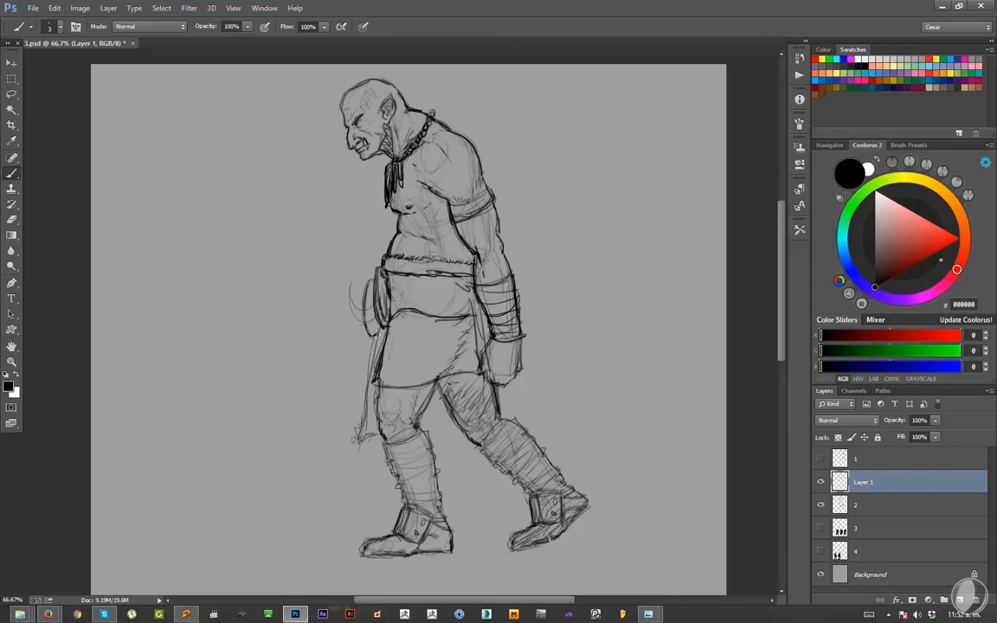
# - Redraw the cloth strip hanging in front of the skirt down to its pointed end with a size 4 brush
pyautogui.moveTo(382, 334); pyautogui.dragTo(365, 404)
pyautogui.hotkey('ctrl', 'z')
pyautogui.press(']')
pyautogui.moveTo(380, 333); pyautogui.dragTo(364, 427)
pyautogui.moveTo(371, 384)
pyautogui.mouseDown()
pyautogui.moveTo(358, 439)
pyautogui.moveTo(378, 431)
pyautogui.moveTo(383, 450)
pyautogui.mouseUp()
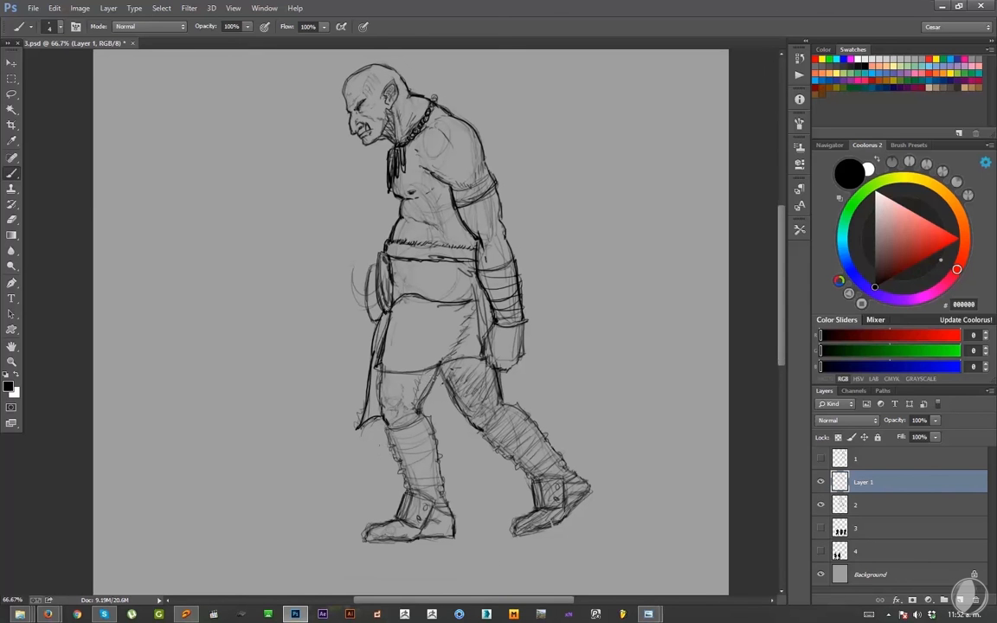
# - Strengthen the front and back outlines of the forward leg between the skirt and the boot
pyautogui.moveTo(438, 364); pyautogui.dragTo(420, 413)
pyautogui.moveTo(383, 371); pyautogui.dragTo(378, 413)
pyautogui.moveTo(422, 443); pyautogui.dragTo(420, 374)
pyautogui.moveTo(475, 329); pyautogui.dragTo(425, 465)
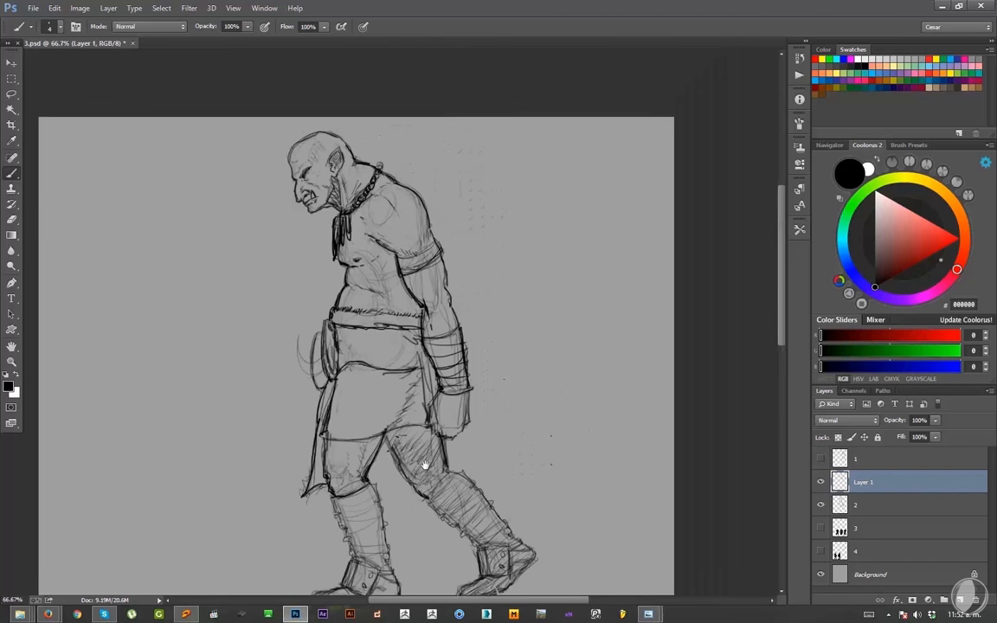
# - Flip the canvas horizontally and review the mirrored side-view figure close up and as a whole
pyautogui.moveTo(548, 390); pyautogui.dragTo(575, 411)
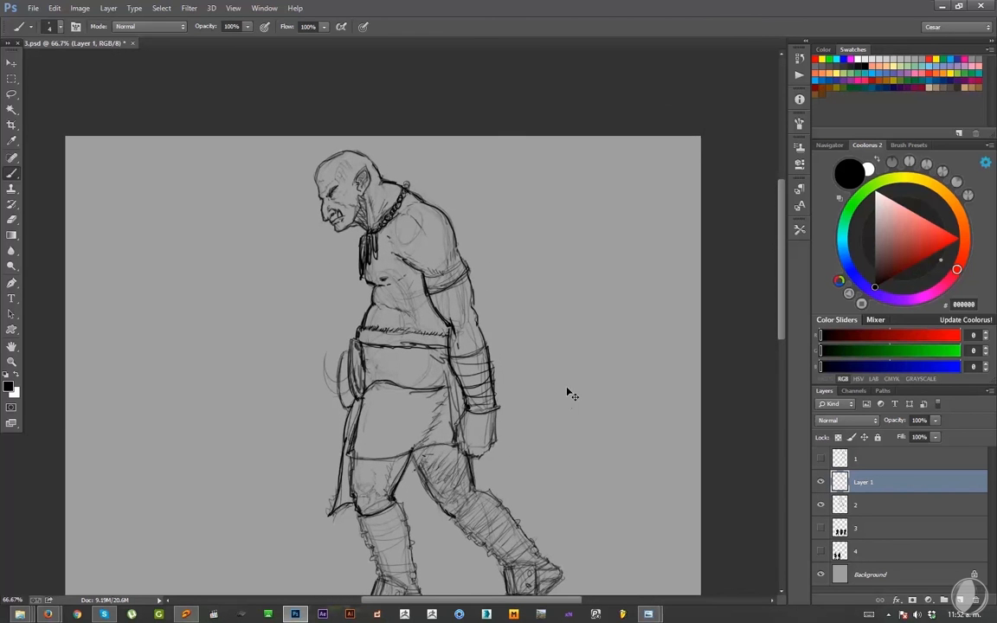
pyautogui.hotkey('ctrl', '+')
pyautogui.hotkey('ctrl', 'shift', 'h')
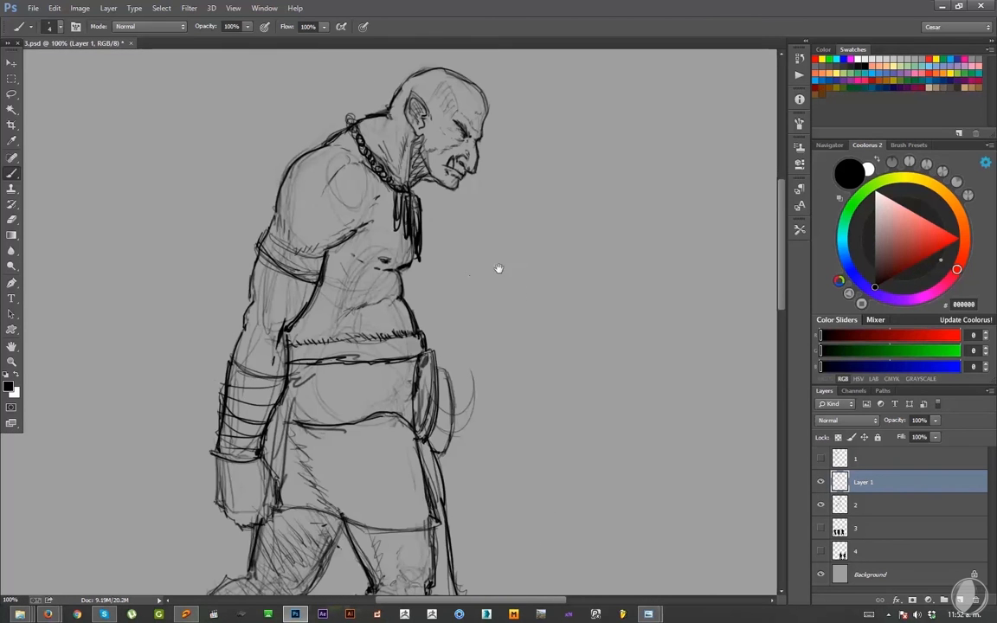
pyautogui.moveTo(499, 277)
pyautogui.mouseDown()
pyautogui.moveTo(460, 361)
pyautogui.moveTo(507, 246)
pyautogui.mouseUp()
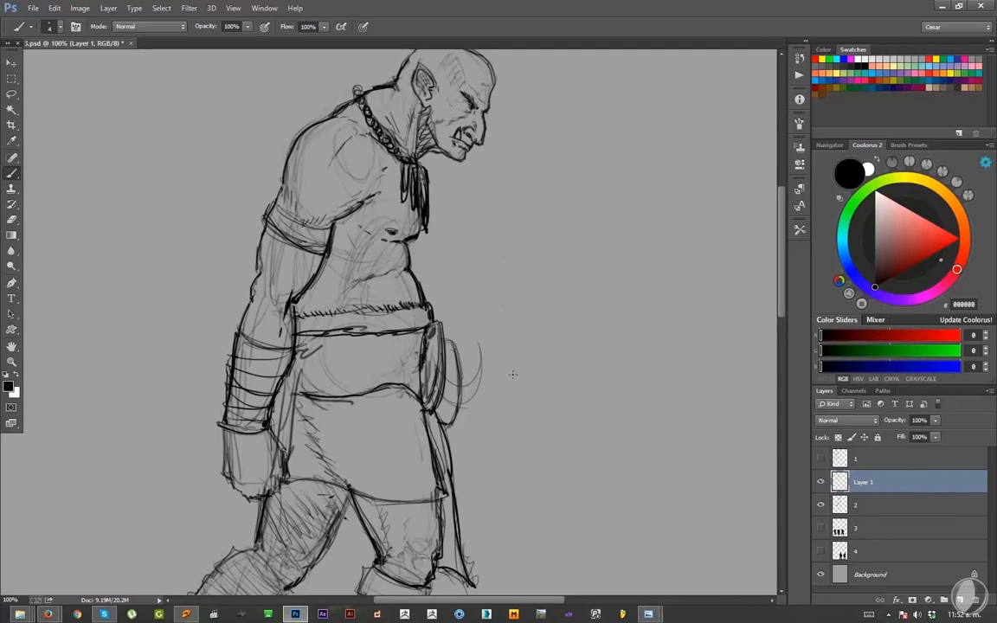
pyautogui.hotkey('ctrl', 'shift', 'h')
pyautogui.hotkey('ctrl', '-')
pyautogui.hotkey('ctrl', '-')
pyautogui.hotkey('ctrl', 'shift', 'h')
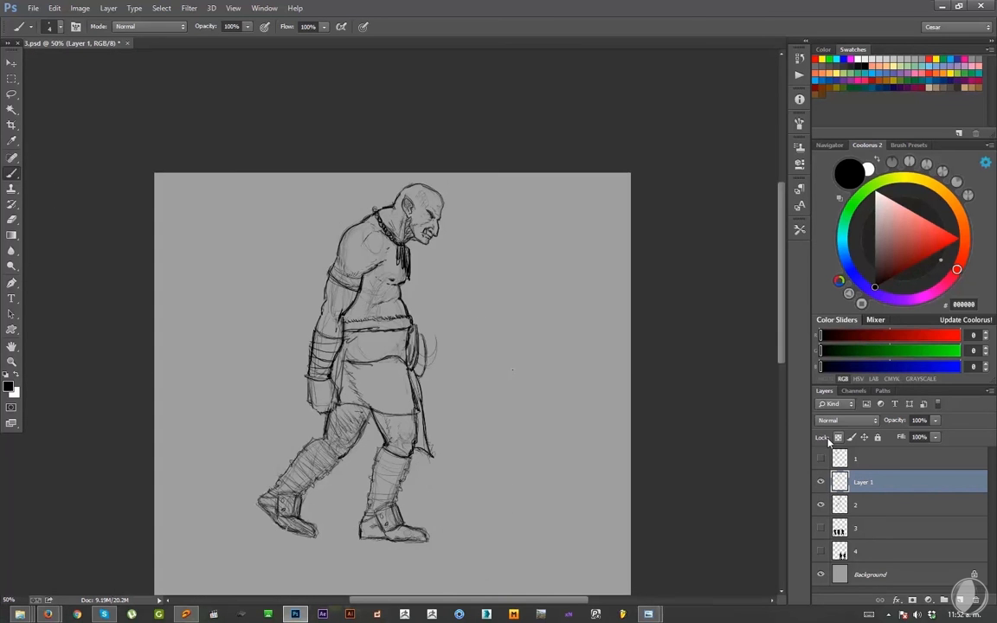
# - Merge Layer 1 into layer 2, and switch from layer 2 to the front-view sketch on layer 1
pyautogui.hotkey('ctrl', 'e')
pyautogui.click(822, 483)
pyautogui.click(822, 483)
pyautogui.click(822, 482)
pyautogui.click(821, 458)
pyautogui.click(841, 460)
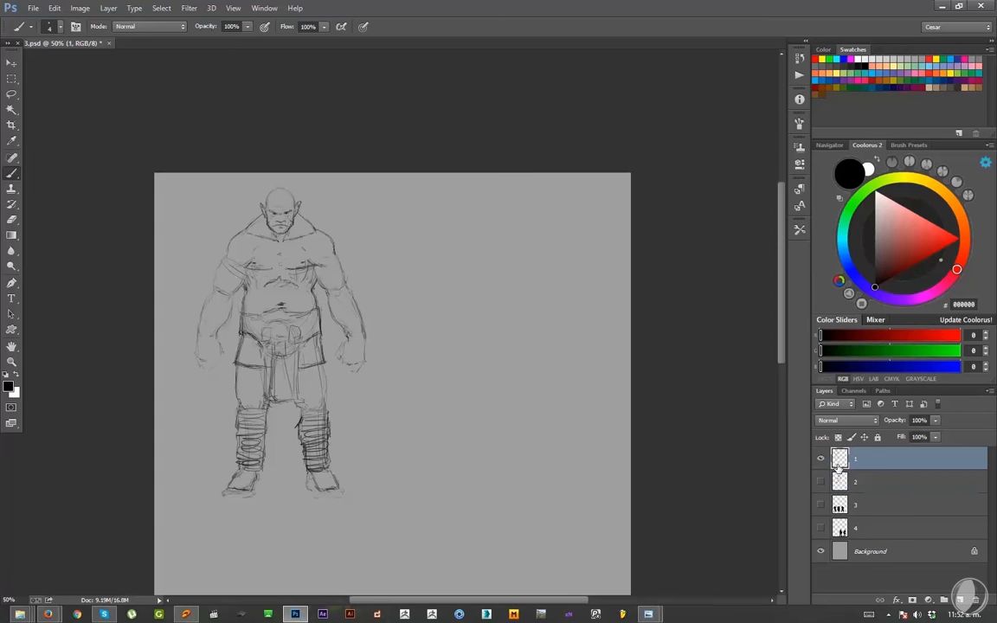
# - Darken the two side contours of the front-view giant's belly between the ribs and the waist
pyautogui.hotkey('ctrl', '+')
pyautogui.hotkey('ctrl', '+')
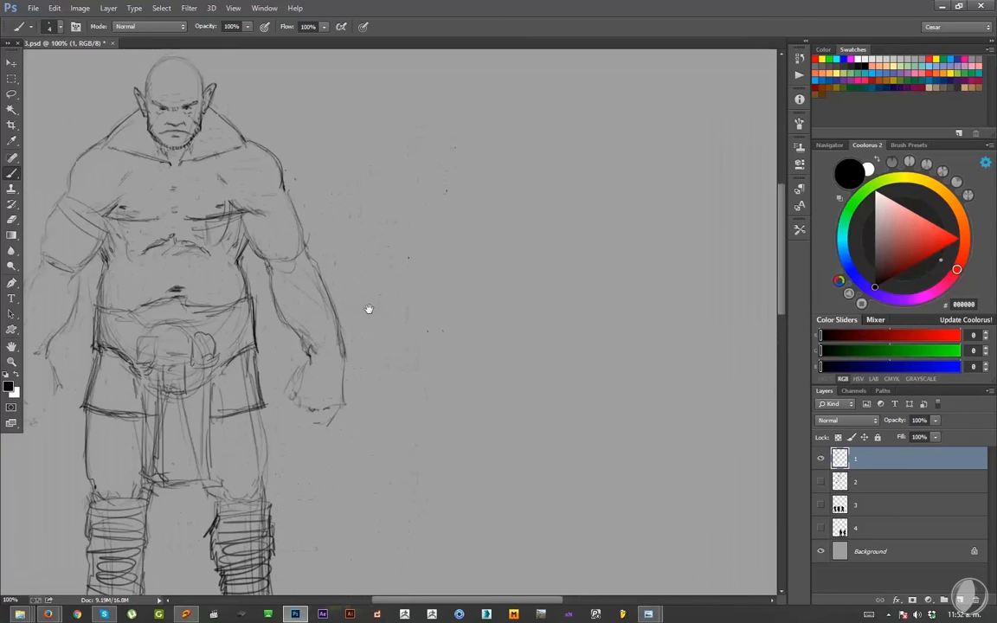
pyautogui.moveTo(367, 307); pyautogui.dragTo(638, 413)
pyautogui.moveTo(366, 334)
pyautogui.mouseDown()
pyautogui.moveTo(355, 307)
pyautogui.moveTo(374, 351)
pyautogui.moveTo(362, 373)
pyautogui.mouseUp()
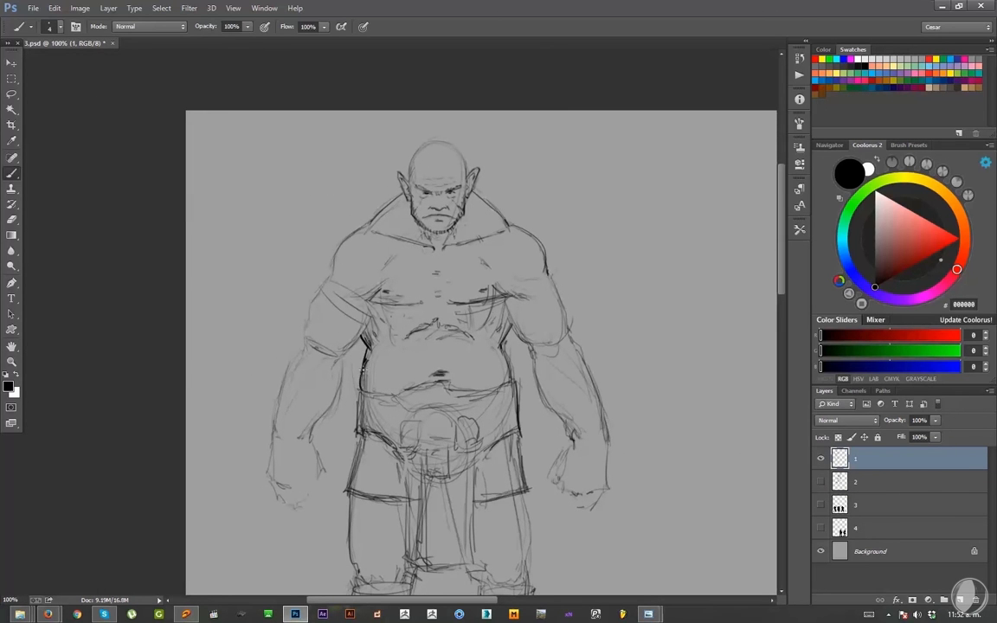
pyautogui.moveTo(510, 327)
pyautogui.mouseDown()
pyautogui.moveTo(502, 347)
pyautogui.moveTo(513, 383)
pyautogui.mouseUp()
# - Draw a jagged garment edge across the belly and erase the navel beneath it
pyautogui.moveTo(445, 375); pyautogui.dragTo(435, 378)
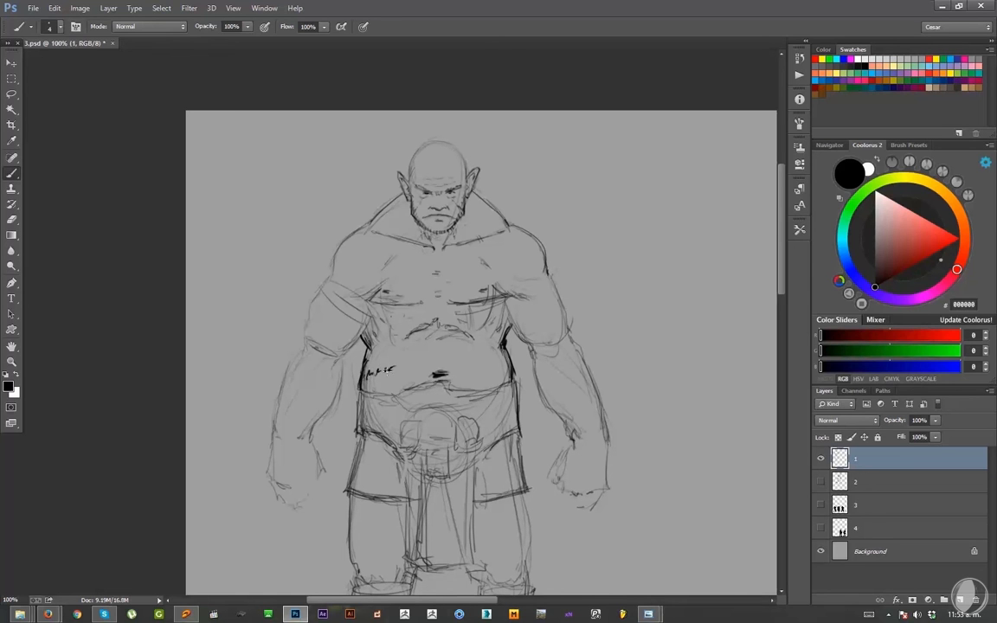
pyautogui.moveTo(381, 371)
pyautogui.mouseDown()
pyautogui.moveTo(448, 377)
pyautogui.moveTo(425, 364)
pyautogui.mouseUp()
pyautogui.press('e')
pyautogui.press('b')
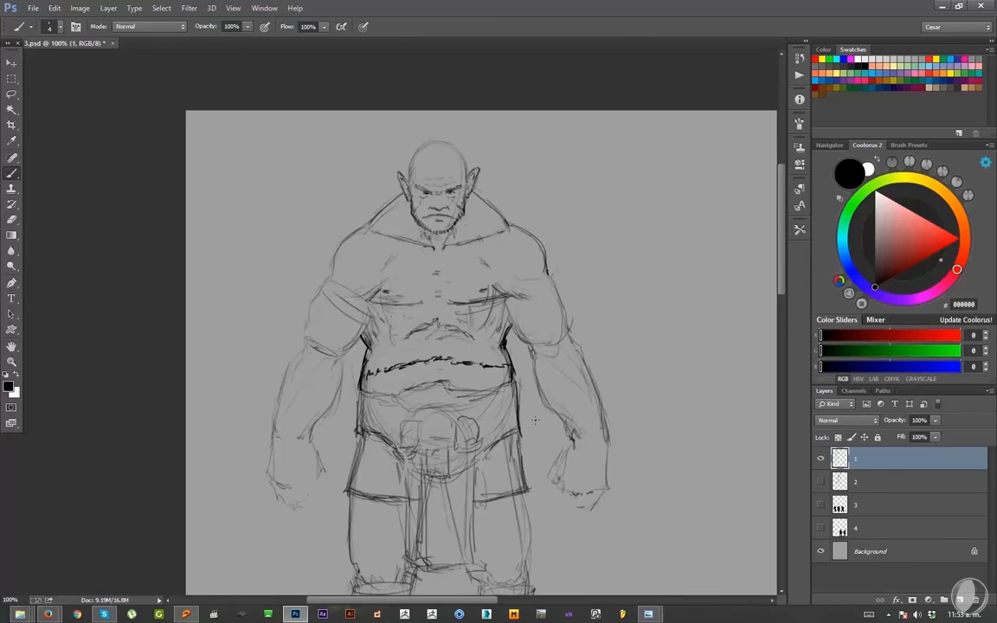
# - Outline the waistband's wavy upper edge, its sides and the start of its lower edge with bold lines
pyautogui.hotkey('ctrl', '+')
pyautogui.moveTo(459, 397)
pyautogui.mouseDown()
pyautogui.moveTo(475, 221)
pyautogui.moveTo(467, 225)
pyautogui.mouseUp()
pyautogui.moveTo(357, 290)
pyautogui.mouseDown()
pyautogui.moveTo(331, 285)
pyautogui.moveTo(326, 371)
pyautogui.moveTo(374, 380)
pyautogui.moveTo(413, 411)
pyautogui.moveTo(404, 292)
pyautogui.moveTo(375, 294)
pyautogui.moveTo(455, 273)
pyautogui.moveTo(619, 282)
pyautogui.moveTo(644, 255)
pyautogui.moveTo(631, 371)
pyautogui.mouseUp()
pyautogui.moveTo(567, 428); pyautogui.dragTo(517, 540)
pyautogui.moveTo(523, 433); pyautogui.dragTo(523, 501)
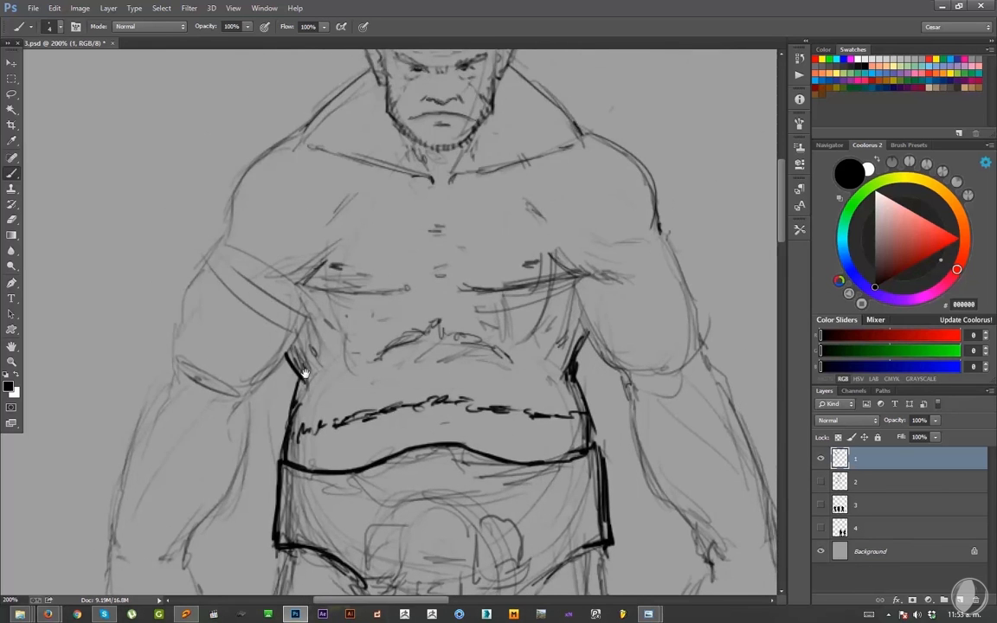
# - Redraw the contours from the ears down over both shoulders with bold lines, redoing strokes that miss
pyautogui.moveTo(303, 372)
pyautogui.mouseDown()
pyautogui.moveTo(414, 538)
pyautogui.moveTo(430, 509)
pyautogui.mouseUp()
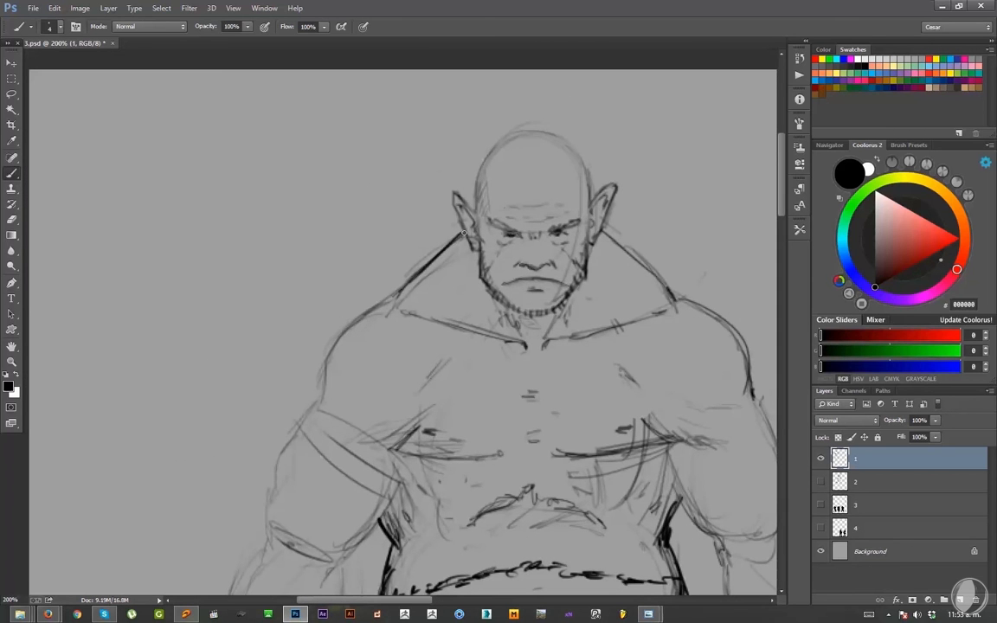
pyautogui.moveTo(463, 234)
pyautogui.mouseDown()
pyautogui.moveTo(397, 286)
pyautogui.moveTo(409, 287)
pyautogui.moveTo(324, 320)
pyautogui.moveTo(374, 304)
pyautogui.moveTo(352, 316)
pyautogui.moveTo(325, 362)
pyautogui.mouseUp()
pyautogui.hotkey('ctrl', 'z')
pyautogui.moveTo(370, 310)
pyautogui.mouseDown()
pyautogui.moveTo(315, 398)
pyautogui.moveTo(200, 383)
pyautogui.moveTo(229, 378)
pyautogui.mouseUp()
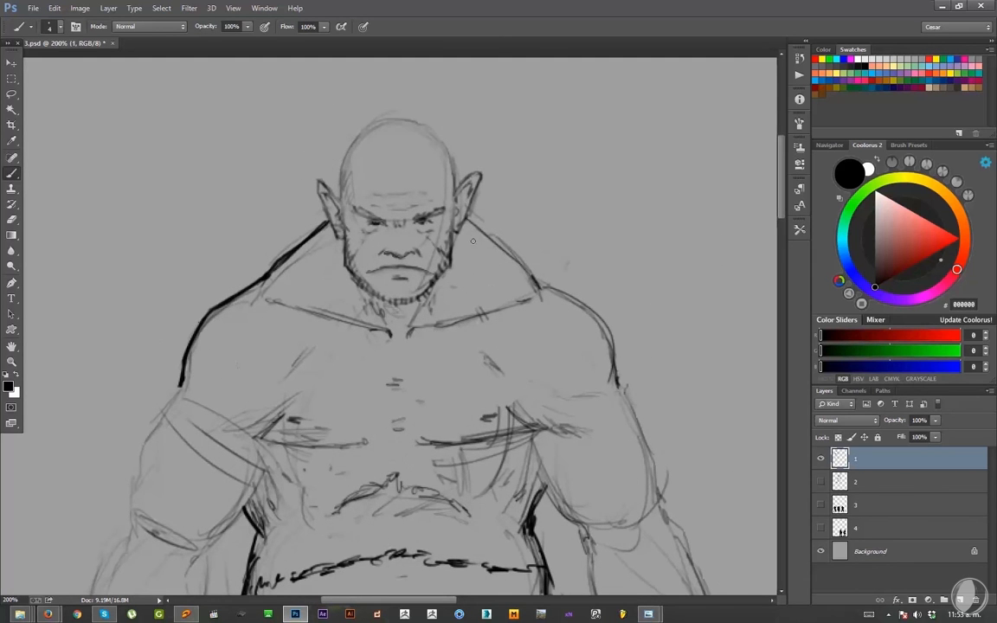
pyautogui.moveTo(465, 213)
pyautogui.mouseDown()
pyautogui.moveTo(558, 301)
pyautogui.moveTo(541, 285)
pyautogui.moveTo(592, 316)
pyautogui.mouseUp()
pyautogui.hotkey('ctrl', 'z')
pyautogui.moveTo(540, 283); pyautogui.dragTo(616, 384)
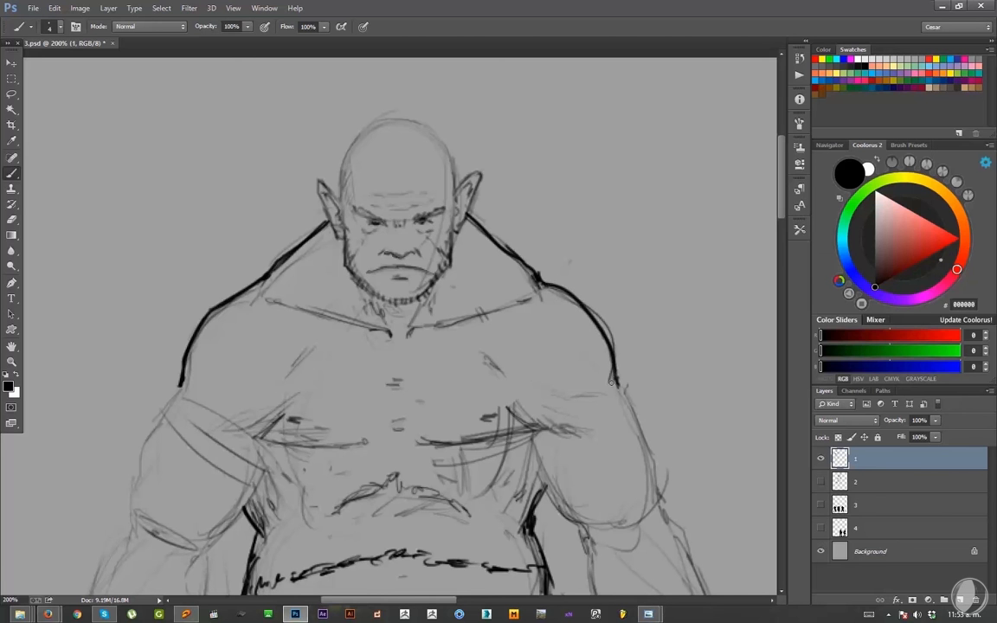
pyautogui.hotkey('ctrl', 'z')
pyautogui.moveTo(539, 283)
pyautogui.mouseDown()
pyautogui.moveTo(615, 382)
pyautogui.moveTo(636, 289)
pyautogui.mouseUp()
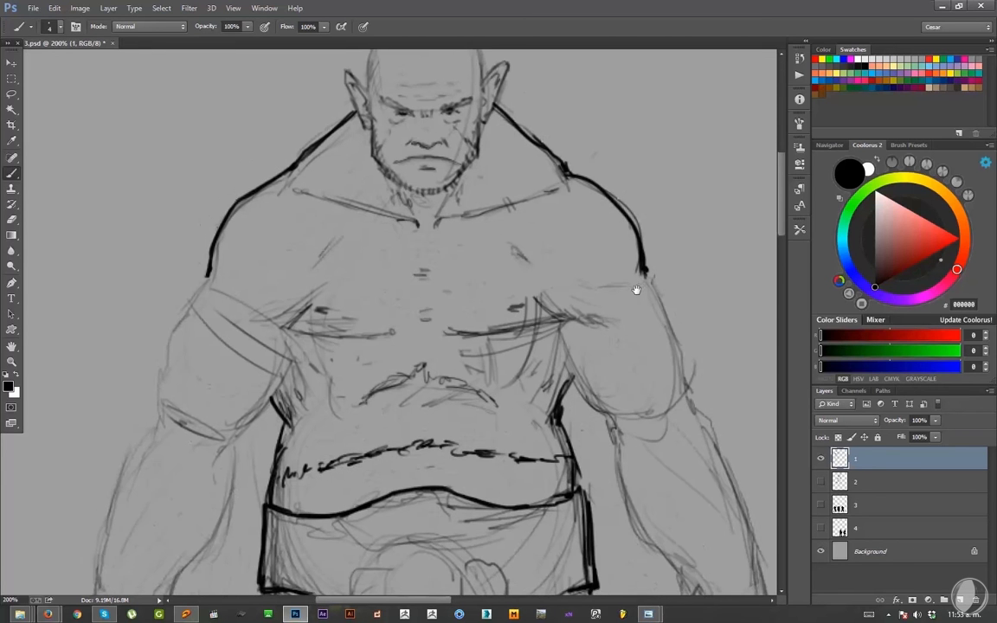
# - Darken the armpit crease, lower edge and nipple of the pectoral on the armband side
pyautogui.moveTo(341, 359); pyautogui.dragTo(347, 396)
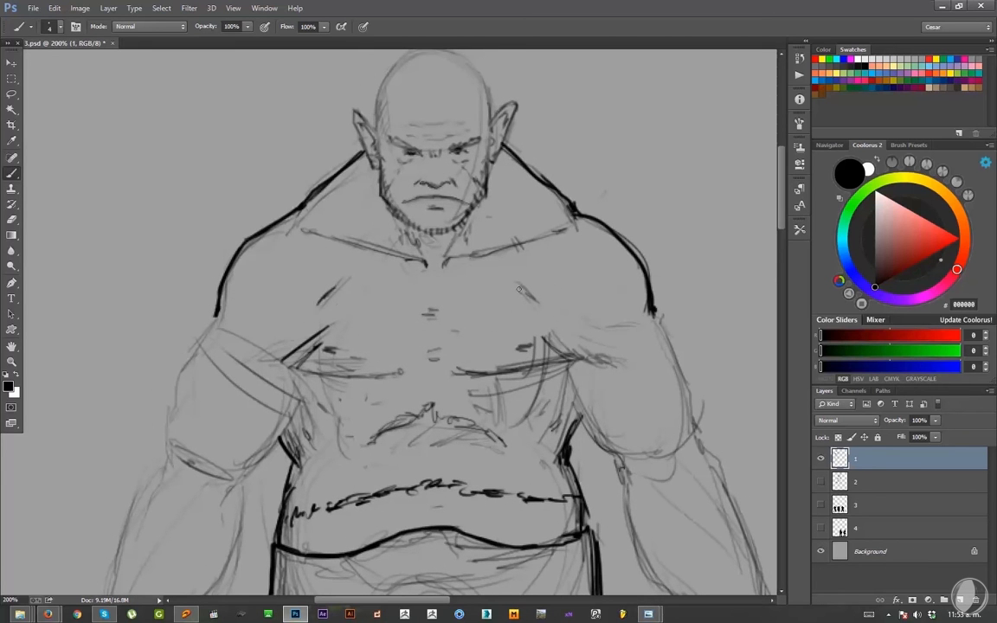
pyautogui.moveTo(395, 351); pyautogui.dragTo(452, 288)
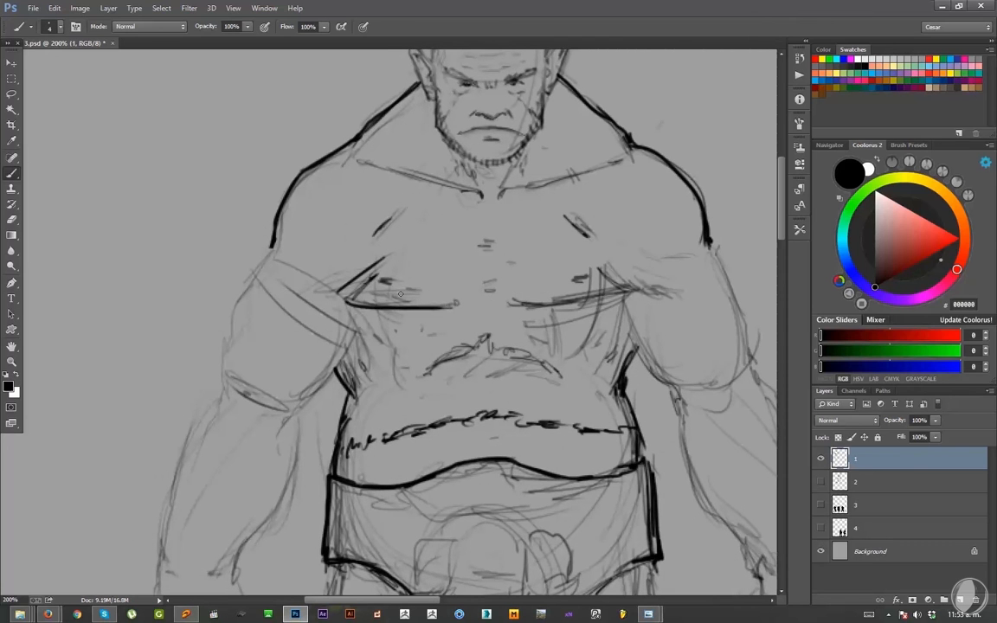
pyautogui.moveTo(355, 305); pyautogui.dragTo(436, 311)
pyautogui.moveTo(382, 282); pyautogui.dragTo(397, 291)
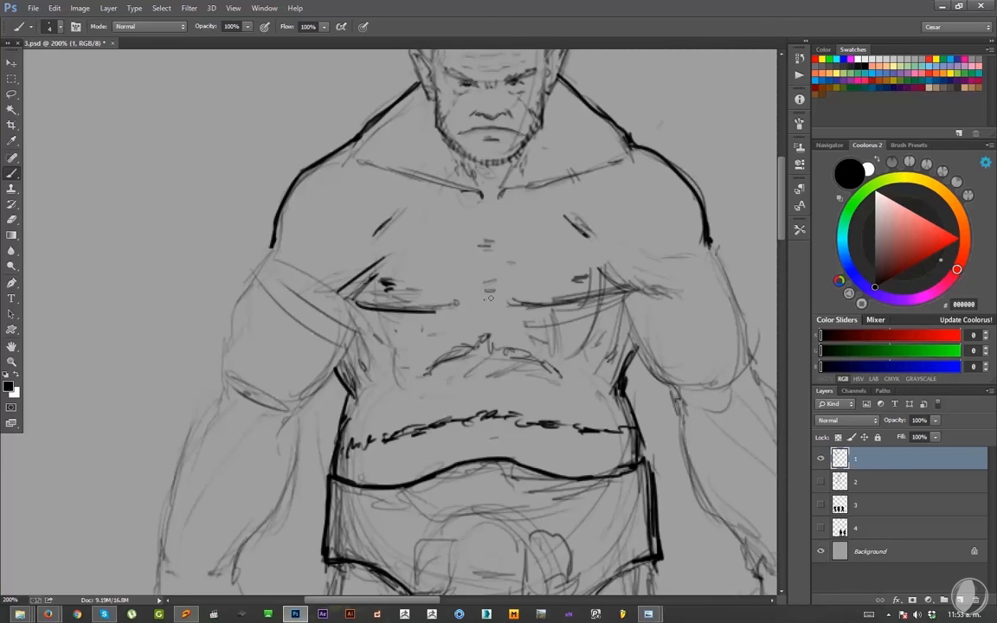
# - Add sternum marks, define the other pectoral's lower edge and strengthen the fold at the top of the belly
pyautogui.moveTo(475, 268); pyautogui.dragTo(508, 268)
pyautogui.moveTo(623, 292); pyautogui.dragTo(517, 306)
pyautogui.hotkey('ctrl', 'z')
pyautogui.moveTo(480, 346)
pyautogui.mouseDown()
pyautogui.moveTo(485, 292)
pyautogui.moveTo(496, 294)
pyautogui.moveTo(482, 303)
pyautogui.moveTo(502, 303)
pyautogui.mouseUp()
pyautogui.moveTo(506, 301); pyautogui.dragTo(527, 307)
pyautogui.moveTo(494, 304); pyautogui.dragTo(469, 311)
pyautogui.moveTo(472, 301)
pyautogui.mouseDown()
pyautogui.moveTo(460, 307)
pyautogui.moveTo(503, 270)
pyautogui.mouseUp()
# - Outline the outer sides and lower hems of both skirt flaps below the waistband with bold lines
pyautogui.moveTo(432, 405); pyautogui.dragTo(417, 258)
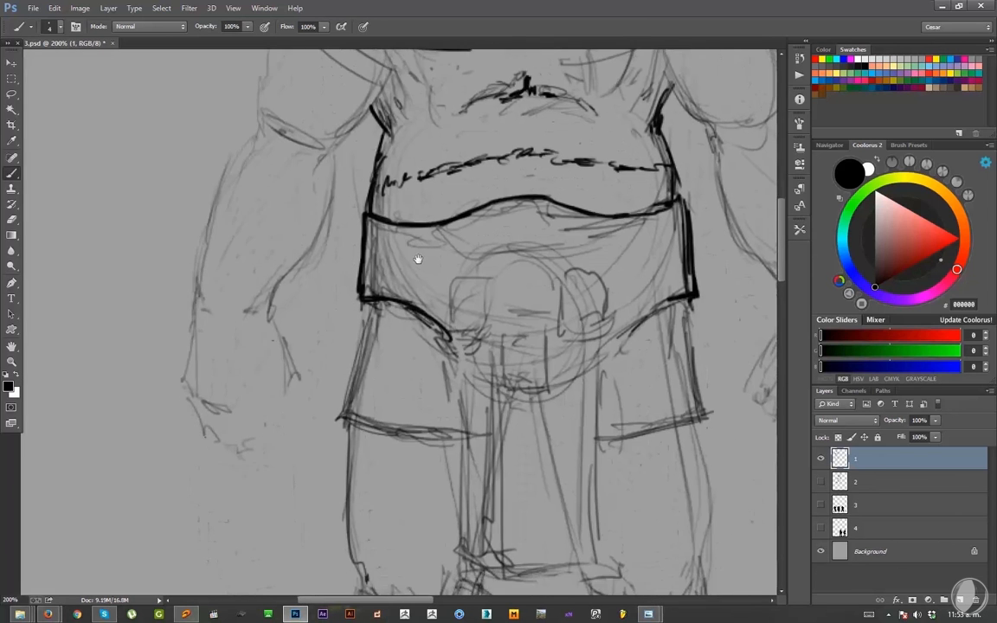
pyautogui.hotkey('ctrl', 'z')
pyautogui.moveTo(376, 305)
pyautogui.mouseDown()
pyautogui.moveTo(345, 400)
pyautogui.moveTo(470, 438)
pyautogui.mouseUp()
pyautogui.moveTo(666, 350); pyautogui.dragTo(569, 353)
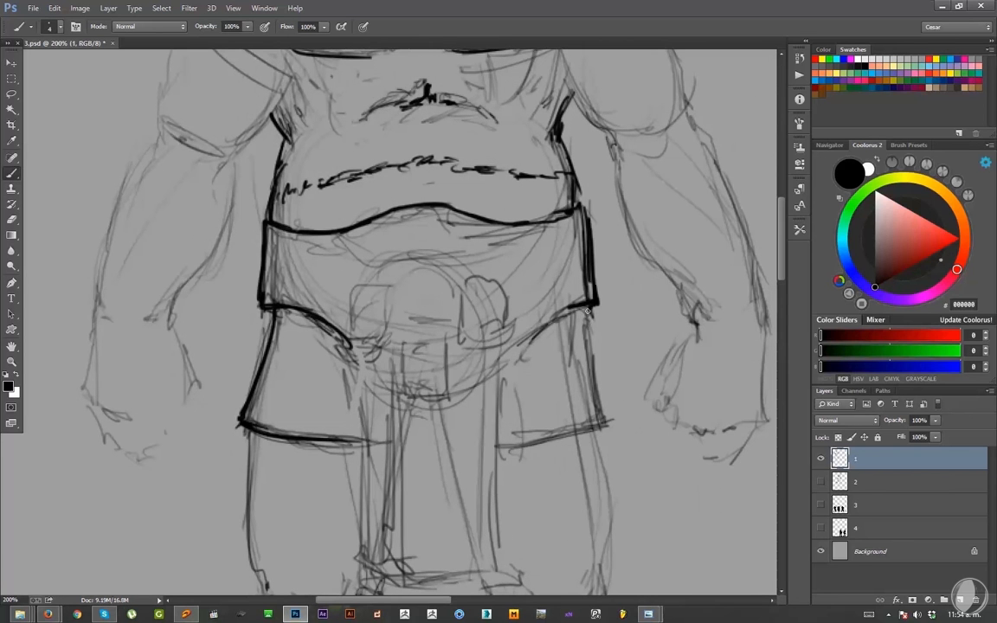
pyautogui.moveTo(590, 316)
pyautogui.mouseDown()
pyautogui.moveTo(597, 428)
pyautogui.moveTo(509, 448)
pyautogui.mouseUp()
pyautogui.moveTo(537, 430)
pyautogui.mouseDown()
pyautogui.moveTo(530, 511)
pyautogui.moveTo(553, 449)
pyautogui.mouseUp()
pyautogui.moveTo(314, 475)
pyautogui.mouseDown()
pyautogui.moveTo(312, 257)
pyautogui.moveTo(291, 394)
pyautogui.mouseUp()
pyautogui.hotkey('ctrl', 'z')
# - Lasso the wrapped boot on the armband side and shift it slightly toward the figure's centre
pyautogui.hotkey('ctrl', '-')
pyautogui.hotkey('ctrl', '-')
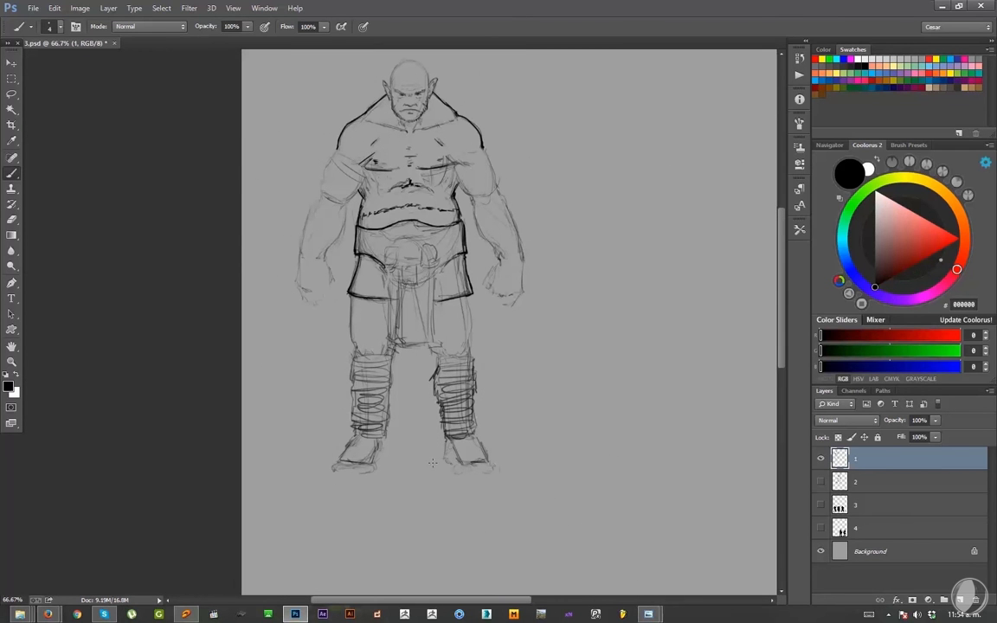
pyautogui.press('l')
pyautogui.moveTo(405, 461)
pyautogui.mouseDown()
pyautogui.moveTo(315, 383)
pyautogui.moveTo(372, 357)
pyautogui.moveTo(424, 407)
pyautogui.moveTo(408, 424)
pyautogui.mouseUp()
pyautogui.press('v')
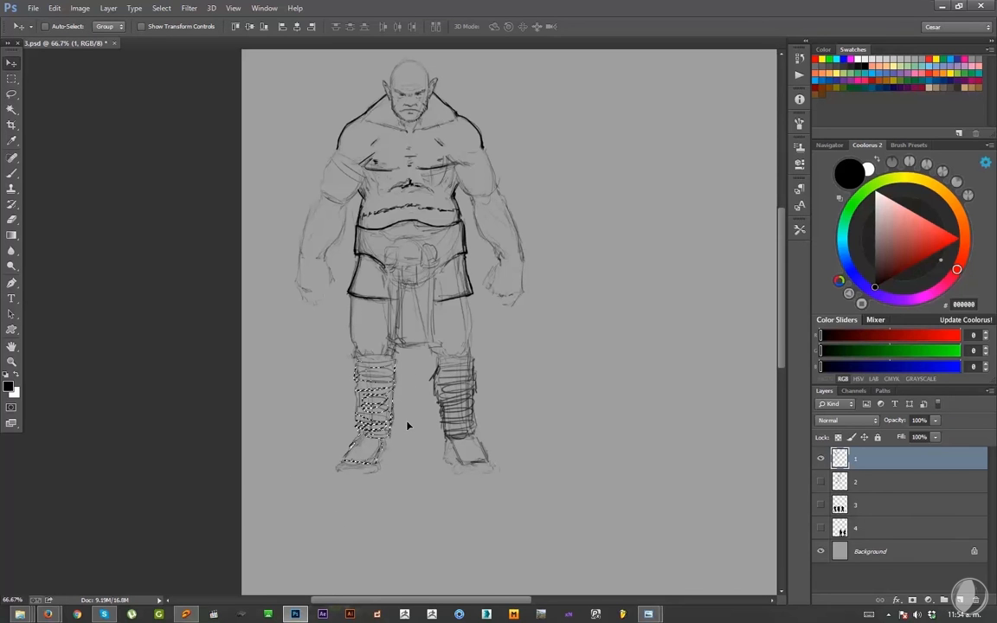
pyautogui.hotkey('ctrl', 'd')
# - Lasso the other wrapped boot, nudge it slightly inward to line up with its leg, and clear the selection
pyautogui.moveTo(541, 325)
pyautogui.mouseDown()
pyautogui.moveTo(534, 403)
pyautogui.moveTo(551, 407)
pyautogui.moveTo(412, 425)
pyautogui.moveTo(430, 368)
pyautogui.moveTo(535, 404)
pyautogui.mouseUp()
pyautogui.hotkey('ctrl', 'z')
pyautogui.press('l')
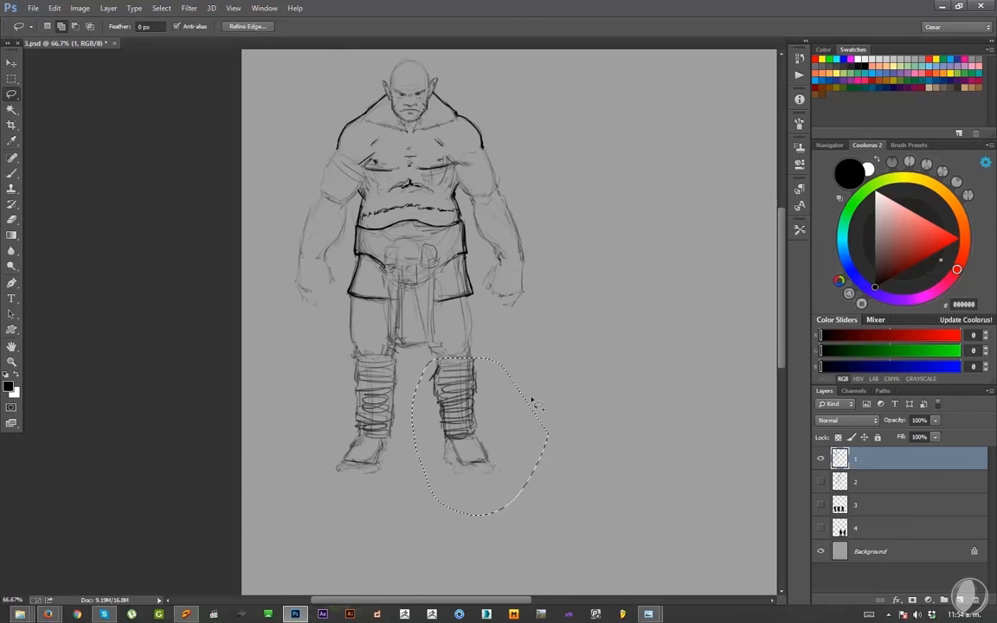
pyautogui.press('v')
pyautogui.press('Left')
pyautogui.press('Left')
pyautogui.press('Left')
pyautogui.press('Left')
pyautogui.press('Left')
pyautogui.press('Left')
pyautogui.press('Left')
pyautogui.press('Left')
pyautogui.press('Left')
pyautogui.press('Left')
pyautogui.press('Left')
pyautogui.press('Left')
pyautogui.hotkey('ctrl', 'd')
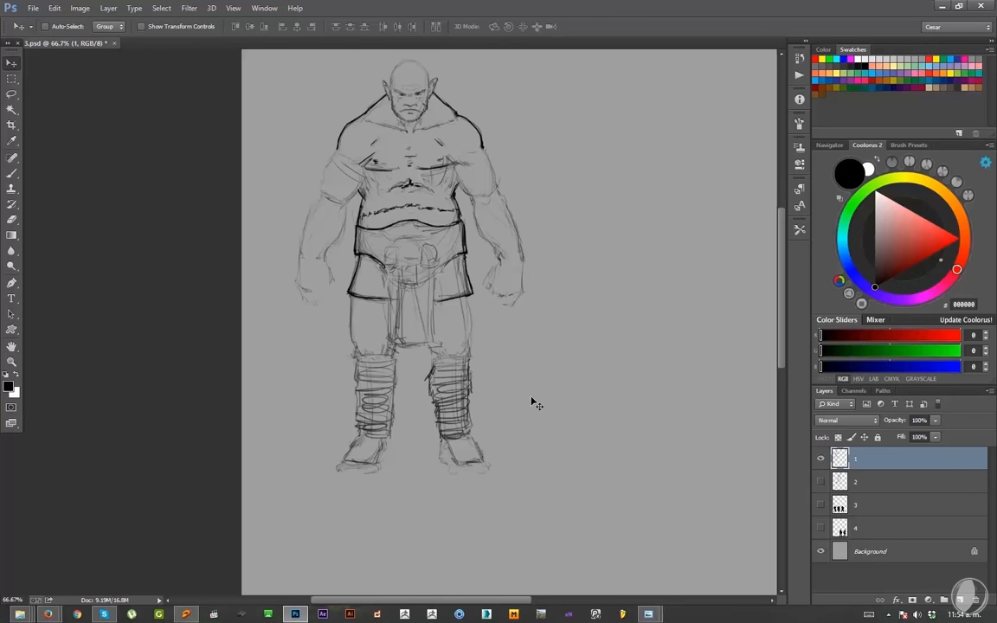
# - Strengthen the outer and inner contours of both thighs between skirt and boots, erasing stray marks beside the knees
pyautogui.press('b')
pyautogui.hotkey('ctrl', '1')
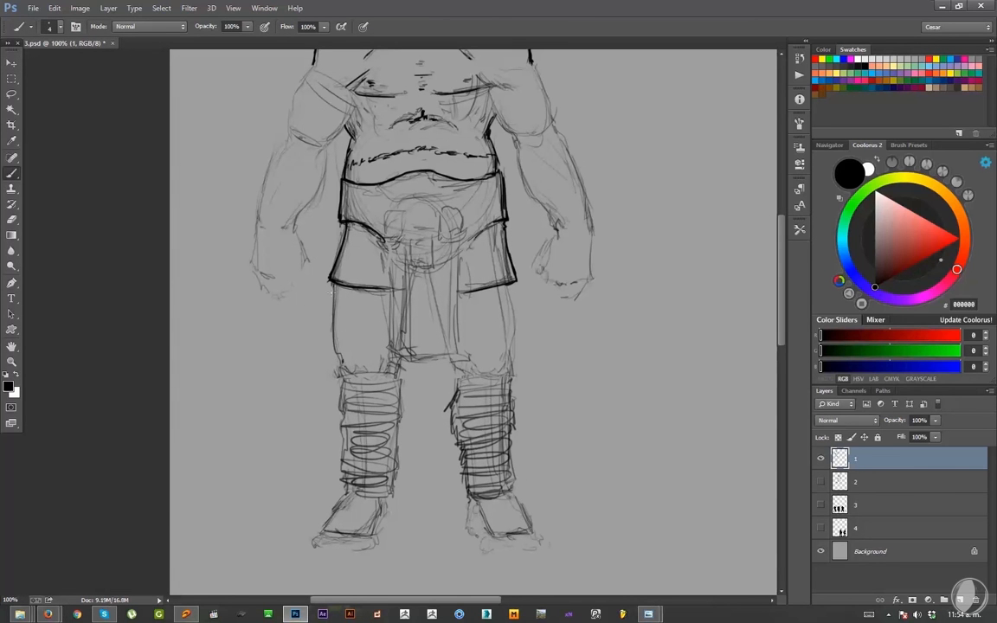
pyautogui.moveTo(334, 291); pyautogui.dragTo(341, 367)
pyautogui.moveTo(514, 296); pyautogui.dragTo(500, 368)
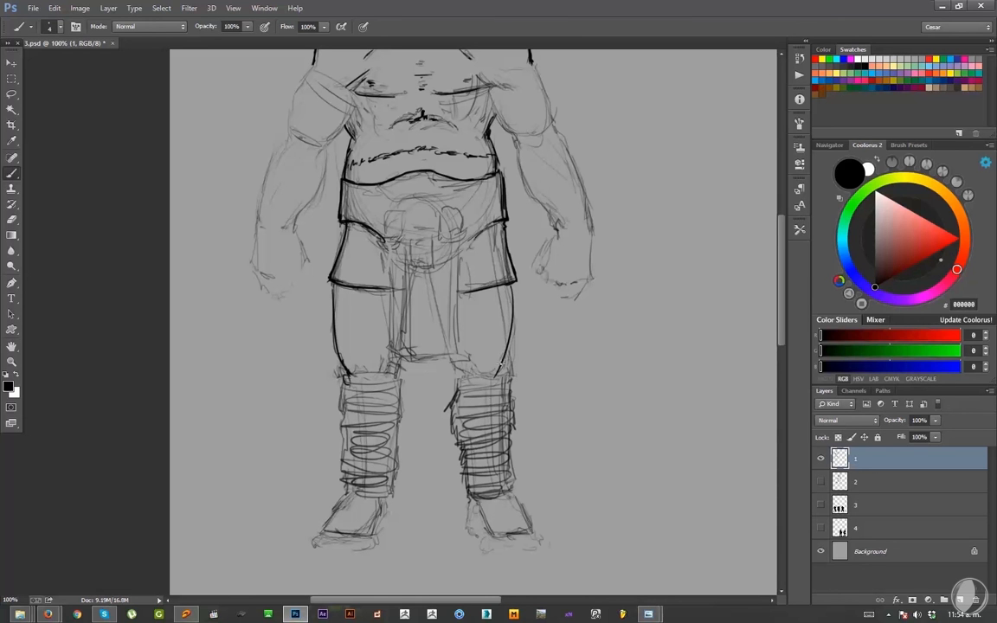
pyautogui.press('e')
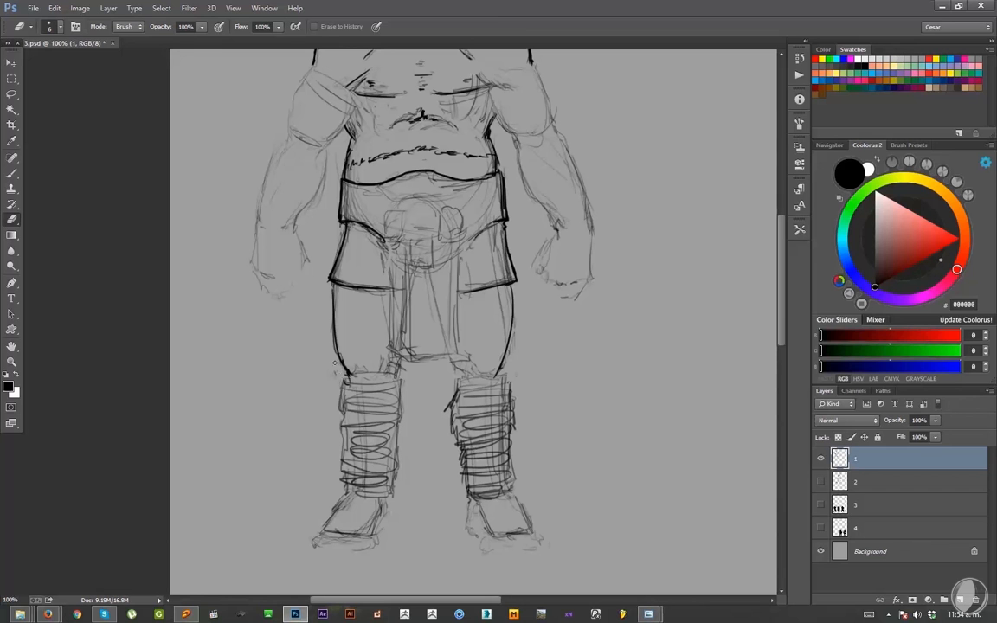
pyautogui.press('b')
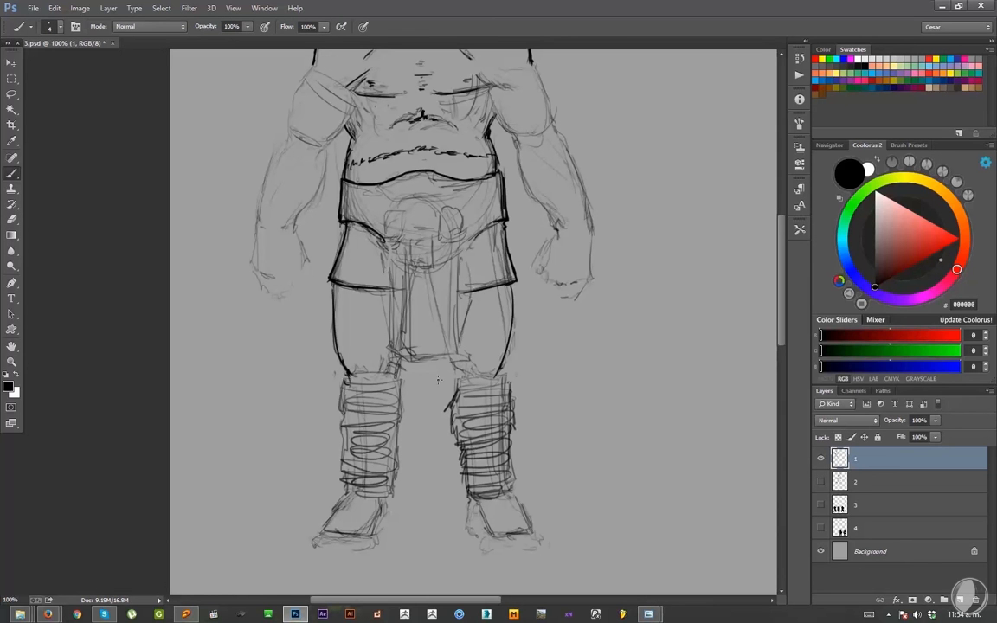
pyautogui.moveTo(367, 290); pyautogui.dragTo(388, 357)
pyautogui.moveTo(432, 447); pyautogui.dragTo(436, 451)
# - Darken the giant's angled eyebrows and eyes with a size 2 brush
pyautogui.moveTo(442, 192)
pyautogui.mouseDown()
pyautogui.moveTo(445, 463)
pyautogui.moveTo(460, 373)
pyautogui.mouseUp()
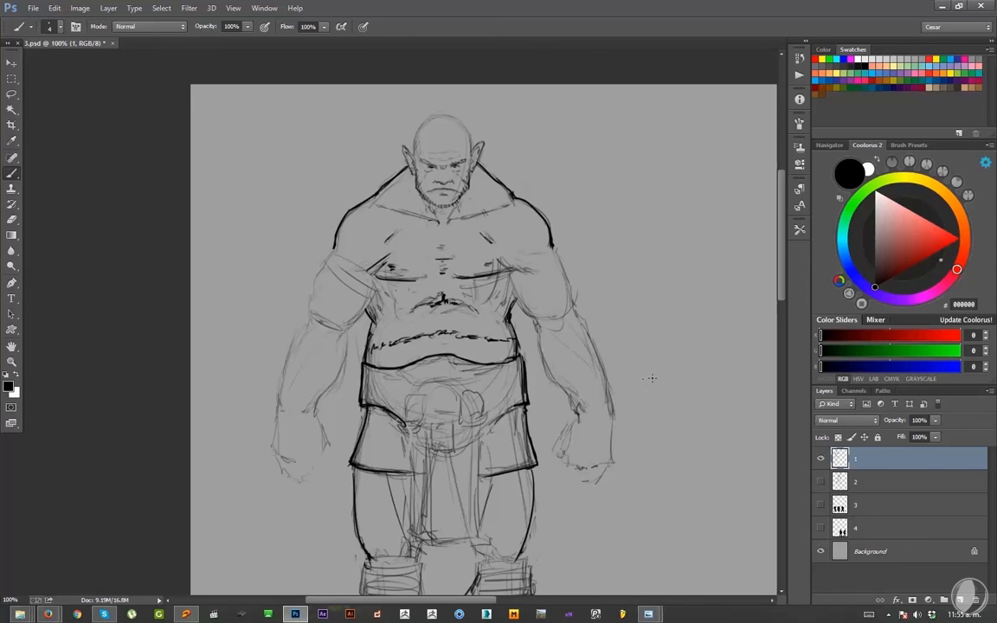
pyautogui.moveTo(643, 372); pyautogui.dragTo(626, 430)
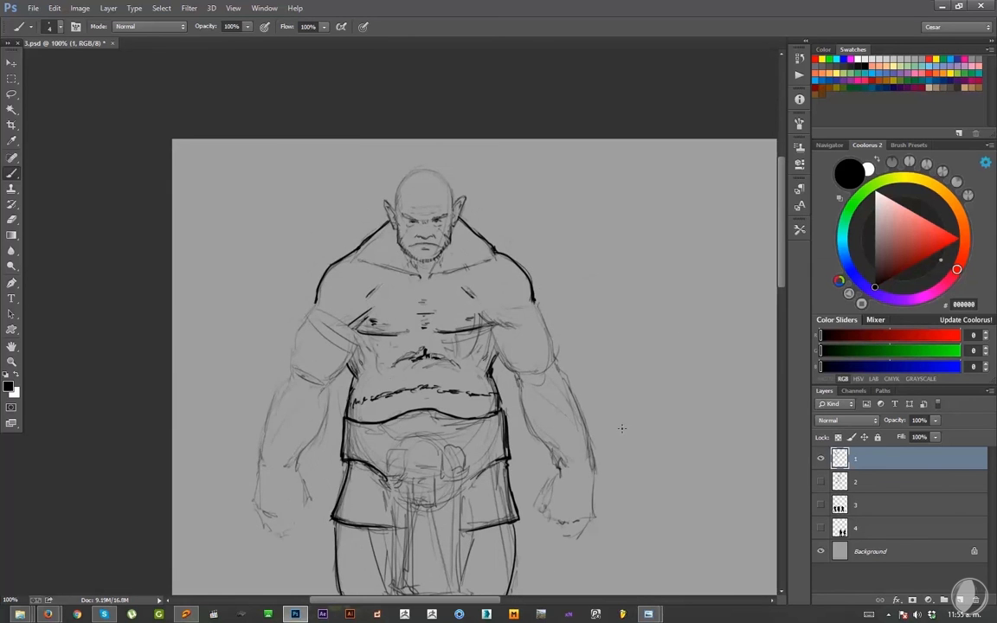
pyautogui.hotkey('ctrl', '+')
pyautogui.hotkey('ctrl', '+')
pyautogui.moveTo(494, 143); pyautogui.dragTo(389, 415)
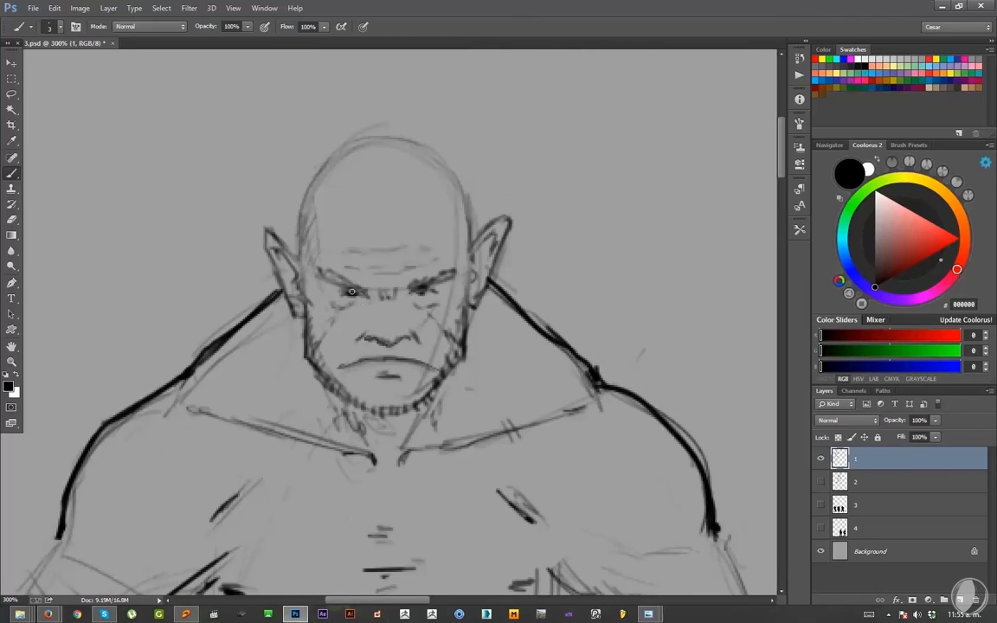
pyautogui.press(']')
pyautogui.moveTo(317, 276); pyautogui.dragTo(362, 295)
pyautogui.hotkey('ctrl', 'z')
pyautogui.moveTo(467, 272)
pyautogui.mouseDown()
pyautogui.moveTo(411, 291)
pyautogui.moveTo(423, 293)
pyautogui.mouseUp()
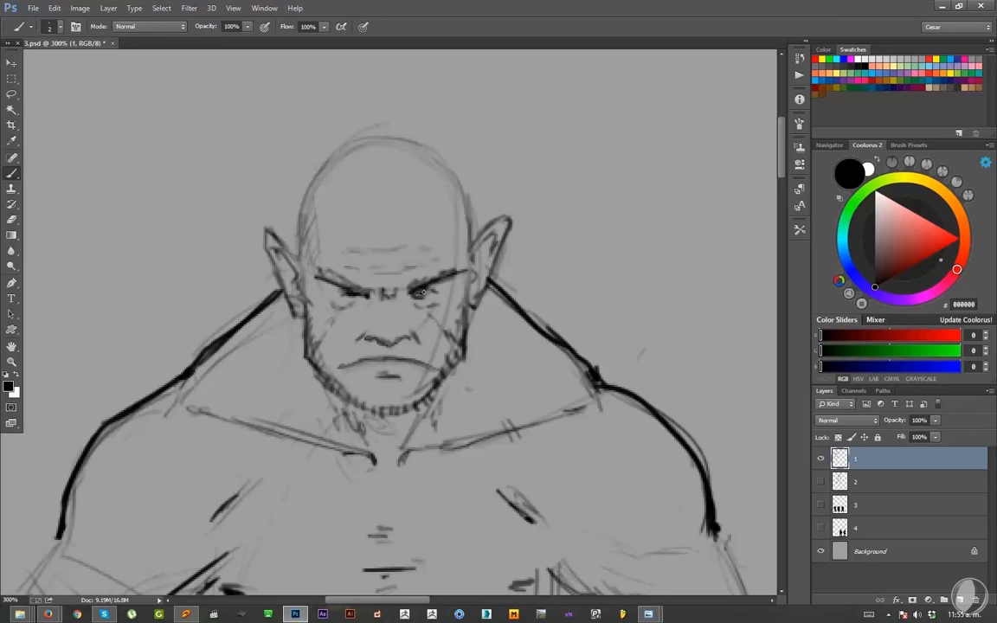
pyautogui.moveTo(340, 296); pyautogui.dragTo(360, 299)
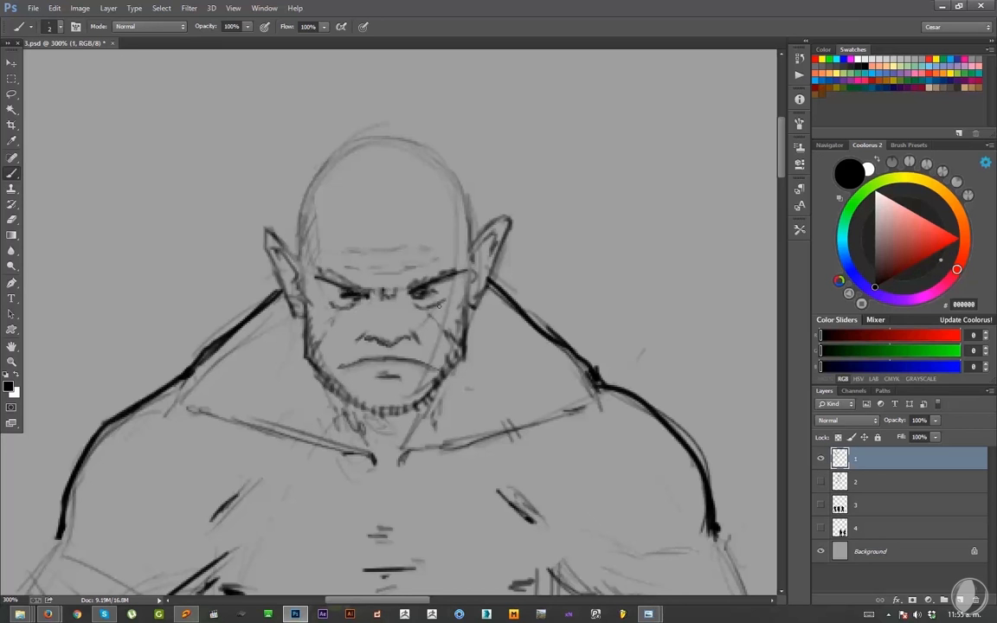
# - Darken the cheek creases and side of the face, and add pairs of short strokes on both slopes of the neck
pyautogui.moveTo(450, 311)
pyautogui.mouseDown()
pyautogui.moveTo(442, 327)
pyautogui.moveTo(452, 349)
pyautogui.mouseUp()
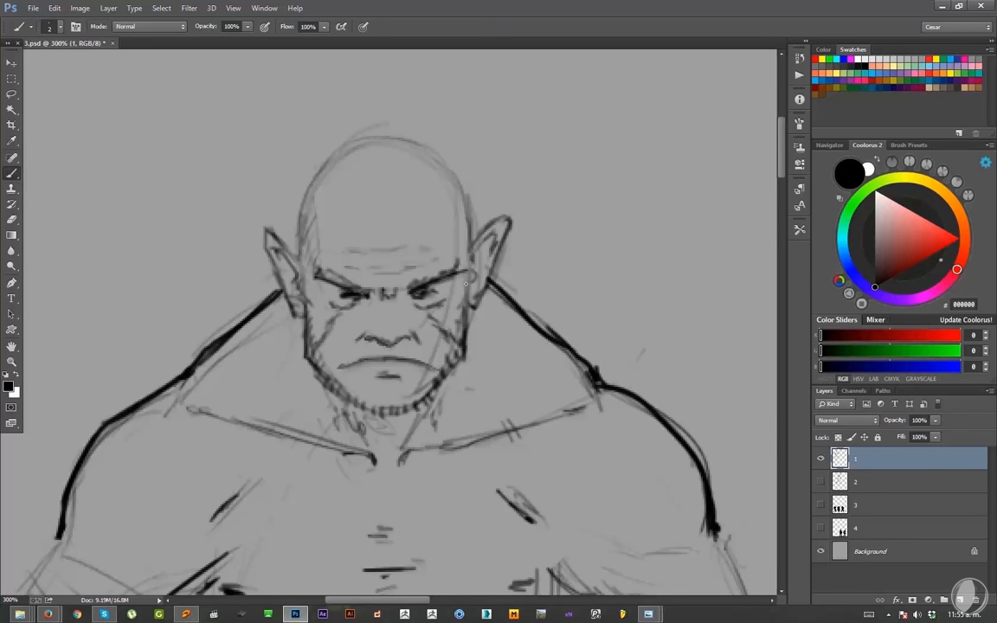
pyautogui.moveTo(457, 354); pyautogui.dragTo(480, 253)
pyautogui.moveTo(288, 302); pyautogui.dragTo(305, 290)
pyautogui.moveTo(298, 306); pyautogui.dragTo(311, 296)
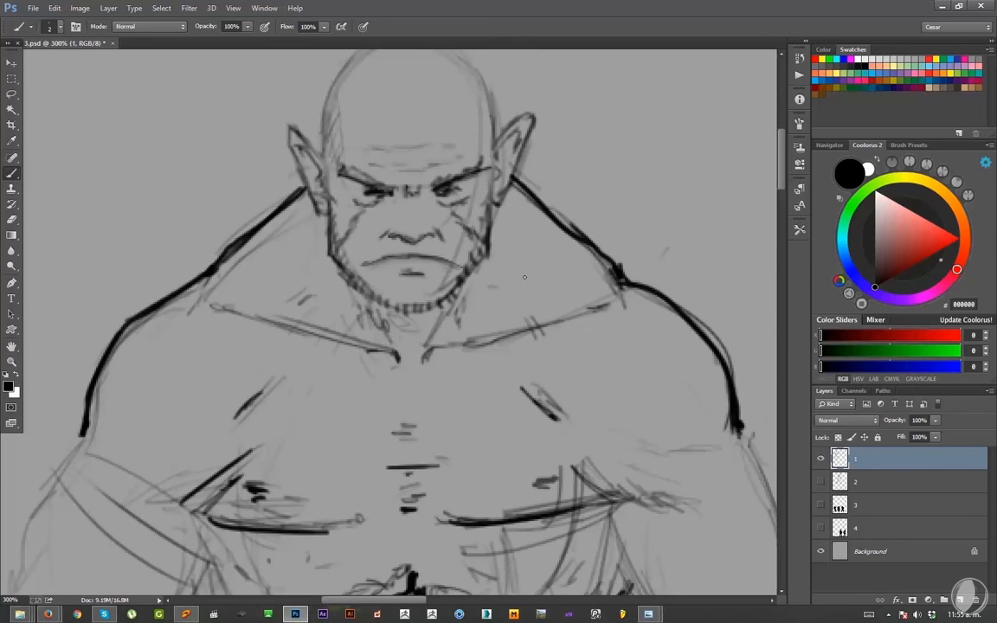
pyautogui.moveTo(524, 277); pyautogui.dragTo(533, 289)
pyautogui.moveTo(542, 277); pyautogui.dragTo(549, 289)
pyautogui.hotkey('ctrl', '-')
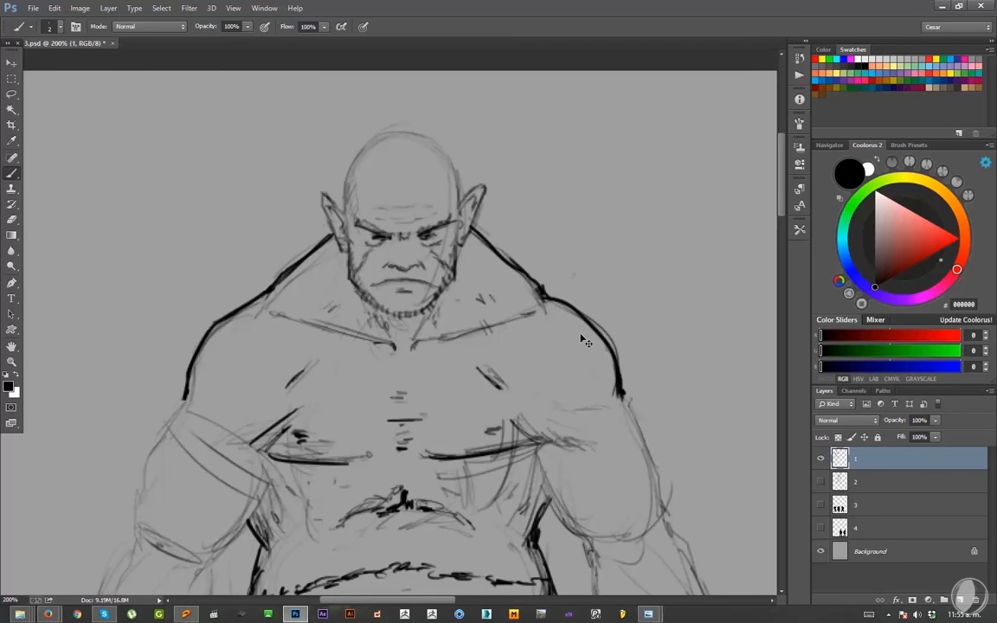
# - Add a new layer above layer 1 and sketch short spiky hairline strokes across the giant's forehead with a size 3 brush
pyautogui.hotkey('ctrl', '-')
pyautogui.hotkey('ctrl', 'shift', 'n')
pyautogui.press('Return')
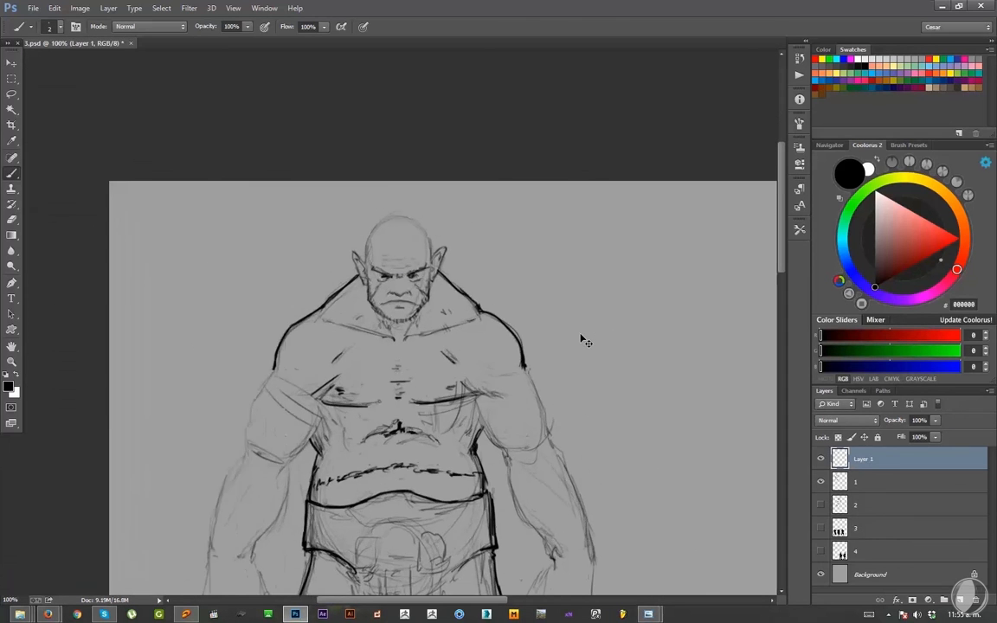
pyautogui.hotkey('ctrl', '+')
pyautogui.scroll(2, 399, 239)
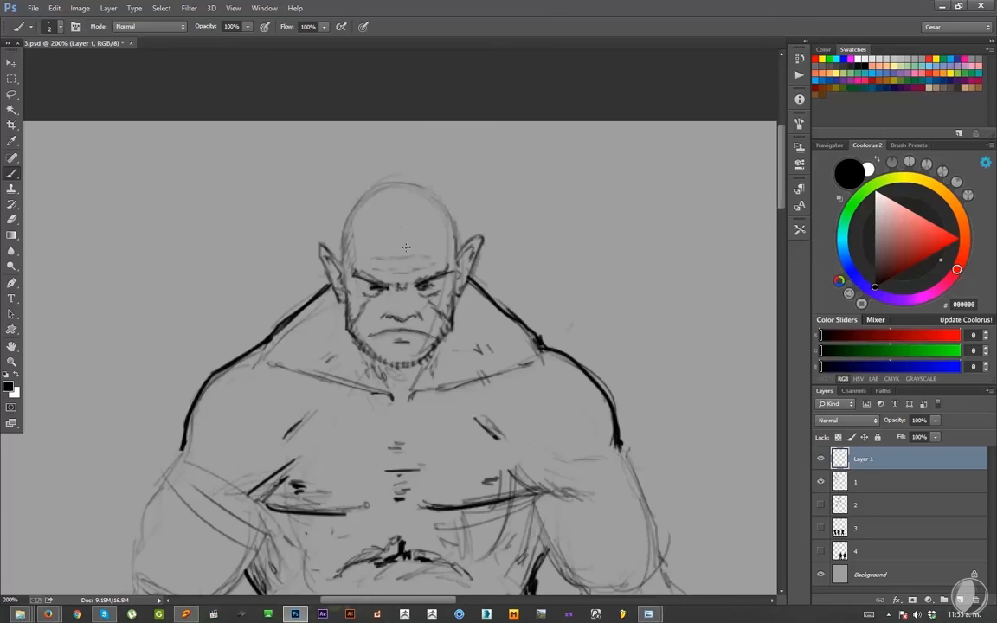
pyautogui.press(']')
pyautogui.moveTo(398, 217)
pyautogui.mouseDown()
pyautogui.moveTo(393, 243)
pyautogui.moveTo(396, 232)
pyautogui.mouseUp()
pyautogui.moveTo(387, 220); pyautogui.dragTo(388, 237)
# - Sketch rough hair strokes up the side of the giant's head and around the outline of the crown
pyautogui.moveTo(367, 216)
pyautogui.mouseDown()
pyautogui.moveTo(380, 236)
pyautogui.moveTo(370, 235)
pyautogui.moveTo(432, 213)
pyautogui.moveTo(359, 213)
pyautogui.moveTo(342, 259)
pyautogui.mouseUp()
pyautogui.moveTo(337, 260); pyautogui.dragTo(340, 222)
pyautogui.moveTo(338, 251); pyautogui.dragTo(348, 198)
pyautogui.moveTo(338, 230)
pyautogui.mouseDown()
pyautogui.moveTo(355, 190)
pyautogui.moveTo(344, 220)
pyautogui.mouseUp()
pyautogui.moveTo(454, 213)
pyautogui.mouseDown()
pyautogui.moveTo(461, 249)
pyautogui.moveTo(452, 206)
pyautogui.mouseUp()
pyautogui.moveTo(457, 222); pyautogui.dragTo(434, 177)
pyautogui.moveTo(432, 185); pyautogui.dragTo(364, 181)
pyautogui.moveTo(387, 176); pyautogui.dragTo(350, 192)
pyautogui.moveTo(417, 180); pyautogui.dragTo(375, 178)
pyautogui.moveTo(402, 179); pyautogui.dragTo(356, 185)
pyautogui.moveTo(363, 188)
pyautogui.mouseDown()
pyautogui.moveTo(342, 205)
pyautogui.moveTo(340, 222)
pyautogui.mouseUp()
pyautogui.moveTo(362, 200)
pyautogui.mouseDown()
pyautogui.moveTo(351, 219)
pyautogui.moveTo(336, 213)
pyautogui.moveTo(354, 201)
pyautogui.moveTo(331, 210)
pyautogui.moveTo(331, 230)
pyautogui.mouseUp()
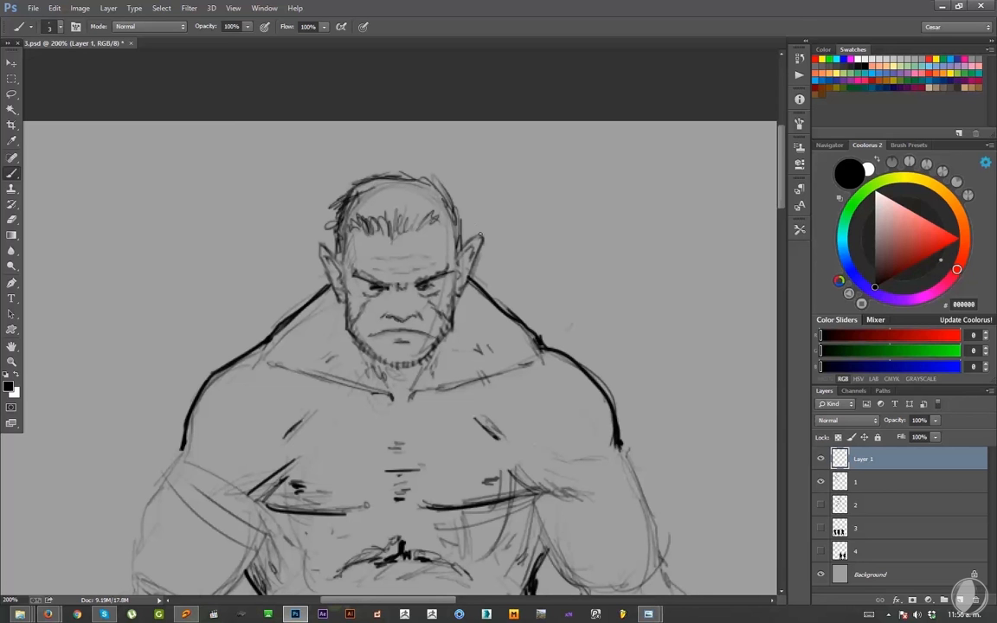
# - Hatch hair down both temples to the ears and thicken the hairline along the forehead
pyautogui.moveTo(440, 214); pyautogui.dragTo(448, 227)
pyautogui.moveTo(343, 238); pyautogui.dragTo(350, 252)
pyautogui.moveTo(350, 238); pyautogui.dragTo(361, 272)
pyautogui.moveTo(358, 252); pyautogui.dragTo(365, 275)
pyautogui.moveTo(458, 240); pyautogui.dragTo(447, 271)
pyautogui.moveTo(447, 253); pyautogui.dragTo(430, 278)
pyautogui.moveTo(454, 223); pyautogui.dragTo(458, 246)
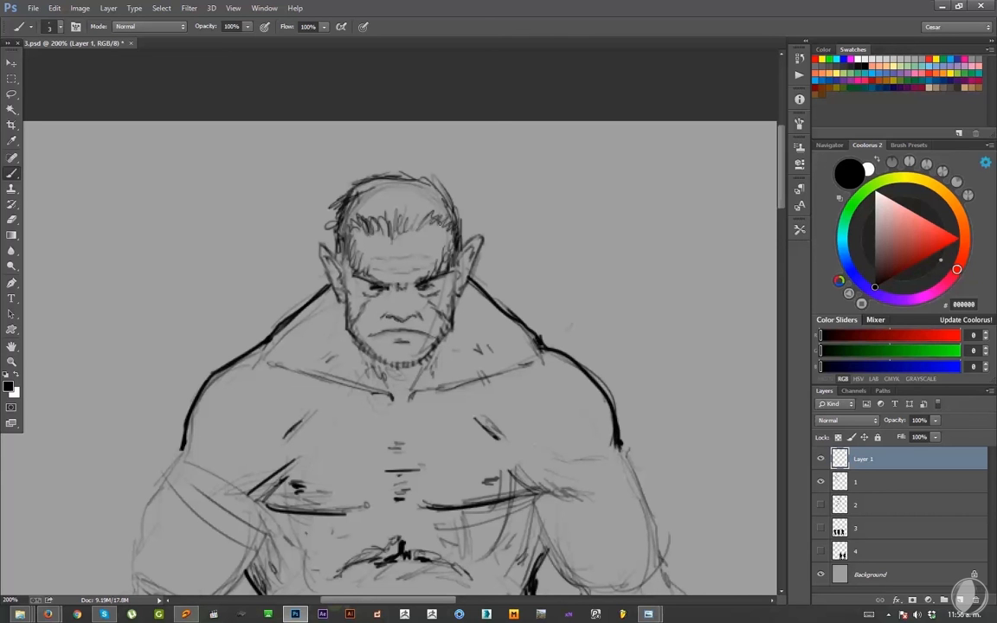
pyautogui.moveTo(391, 239)
pyautogui.mouseDown()
pyautogui.moveTo(402, 216)
pyautogui.moveTo(438, 215)
pyautogui.mouseUp()
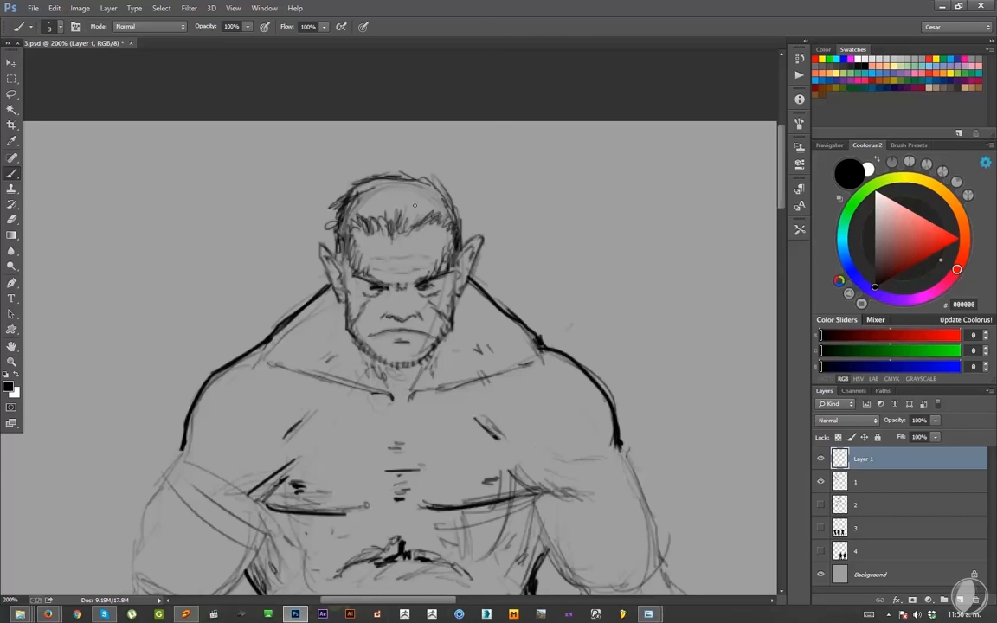
pyautogui.moveTo(326, 199); pyautogui.dragTo(304, 188)
# - Scatter short chest-hair strokes from the base of the neck down the middle of the chest
pyautogui.moveTo(366, 427)
pyautogui.mouseDown()
pyautogui.moveTo(370, 359)
pyautogui.moveTo(431, 360)
pyautogui.mouseUp()
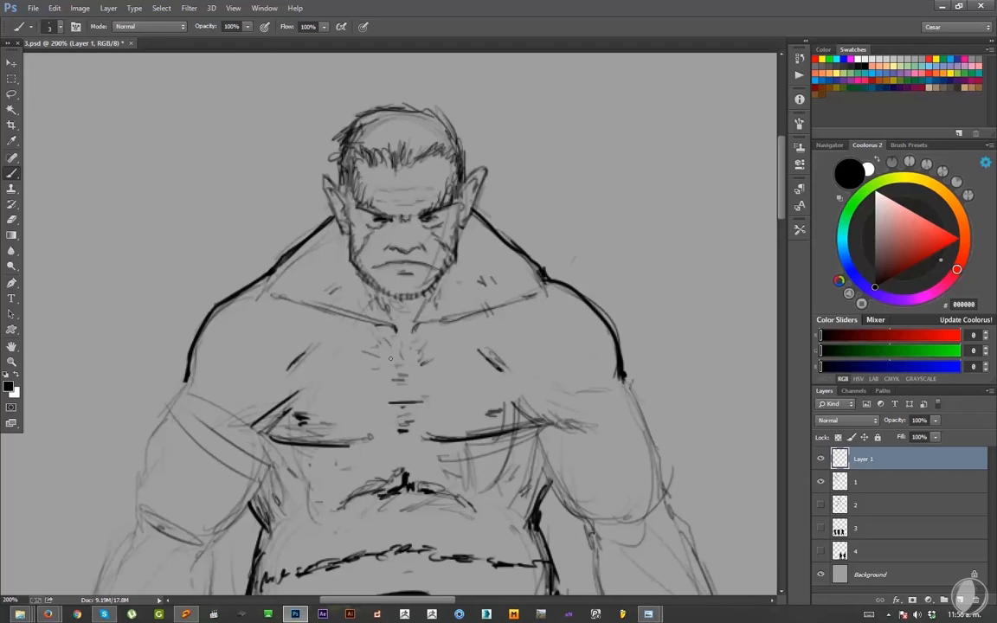
pyautogui.moveTo(366, 364); pyautogui.dragTo(377, 374)
pyautogui.moveTo(441, 363)
pyautogui.mouseDown()
pyautogui.moveTo(424, 385)
pyautogui.moveTo(387, 371)
pyautogui.moveTo(387, 396)
pyautogui.mouseUp()
pyautogui.moveTo(368, 400)
pyautogui.mouseDown()
pyautogui.moveTo(388, 401)
pyautogui.moveTo(391, 423)
pyautogui.mouseUp()
pyautogui.hotkey('ctrl', '-')
pyautogui.hotkey('ctrl', '-')
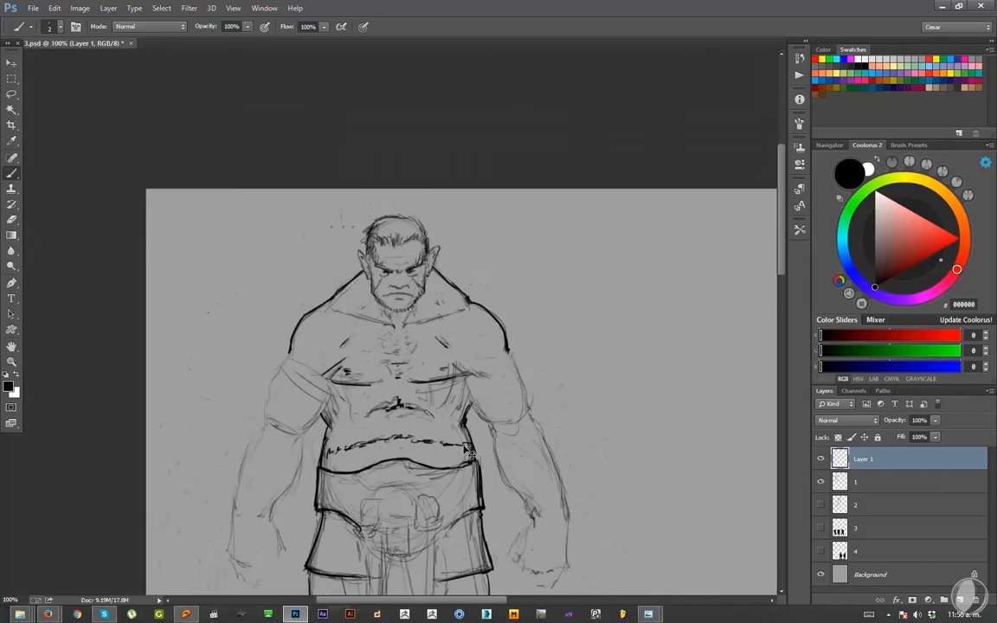
pyautogui.hotkey('ctrl', '+')
pyautogui.hotkey('ctrl', '+')
pyautogui.moveTo(500, 407)
pyautogui.mouseDown()
pyautogui.moveTo(492, 361)
pyautogui.moveTo(494, 418)
pyautogui.mouseUp()
pyautogui.scroll(-4, 520, 378)
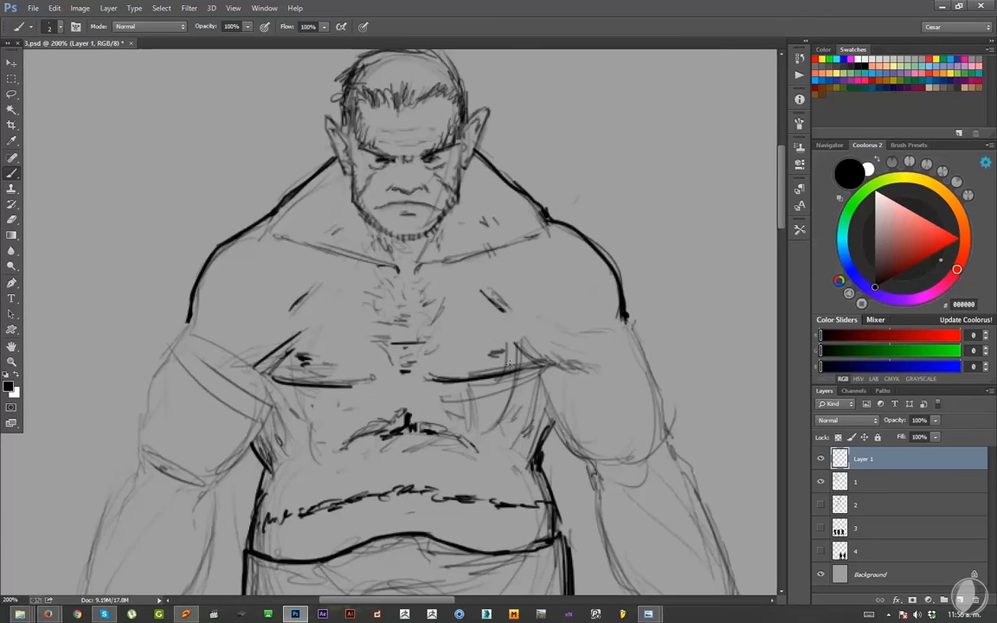
pyautogui.hotkey('ctrl', '-')
pyautogui.moveTo(327, 454); pyautogui.dragTo(346, 413)
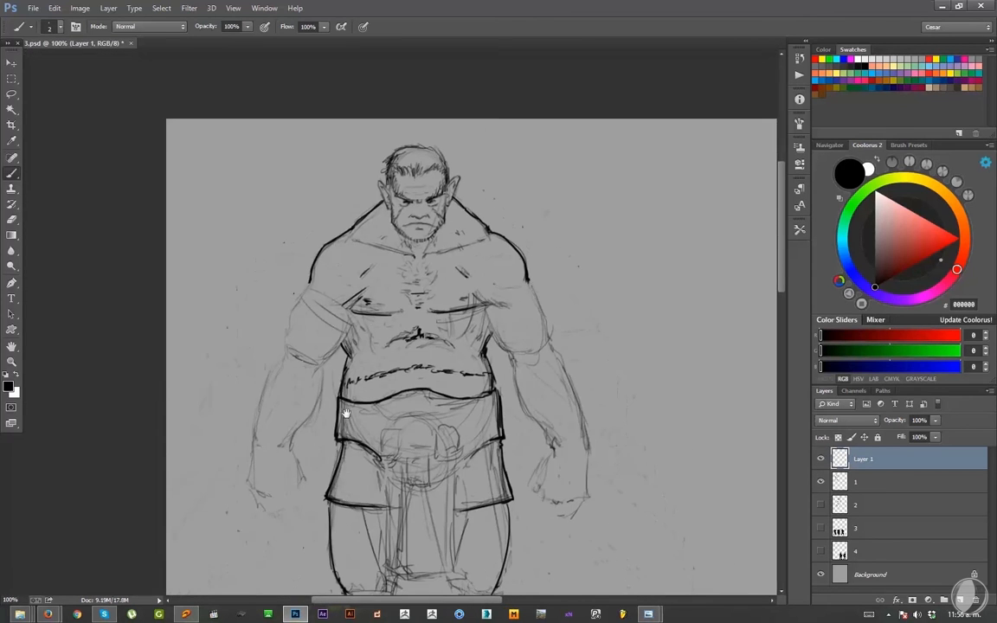
pyautogui.press(']')
pyautogui.moveTo(326, 348)
pyautogui.mouseDown()
pyautogui.moveTo(322, 302)
pyautogui.moveTo(313, 385)
pyautogui.moveTo(311, 360)
pyautogui.mouseUp()
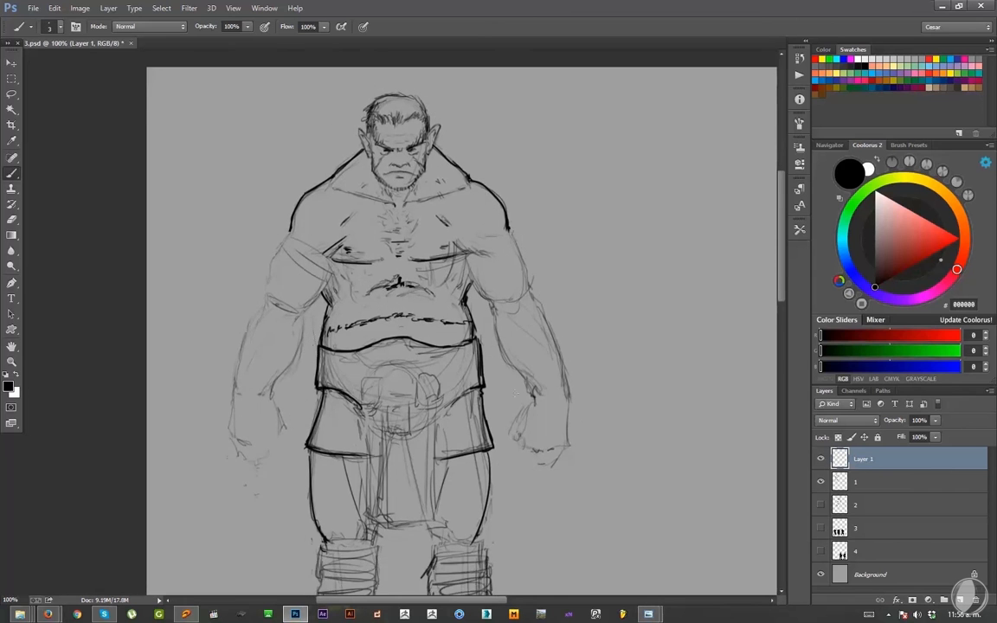
pyautogui.moveTo(583, 450)
pyautogui.mouseDown()
pyautogui.moveTo(595, 321)
pyautogui.moveTo(584, 410)
pyautogui.mouseUp()
pyautogui.hotkey('ctrl', '-')
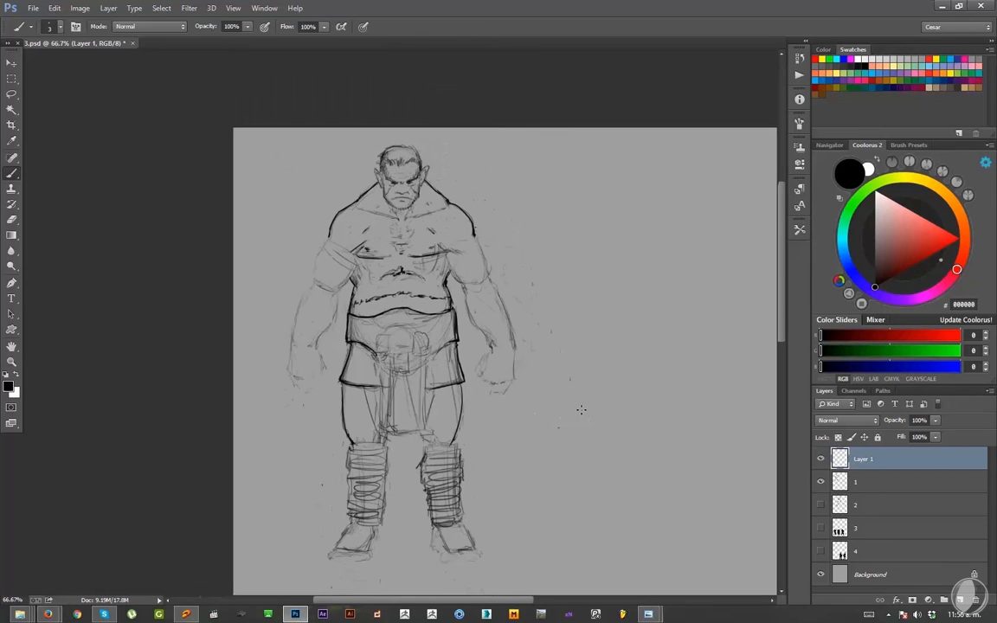
pyautogui.click(868, 614)
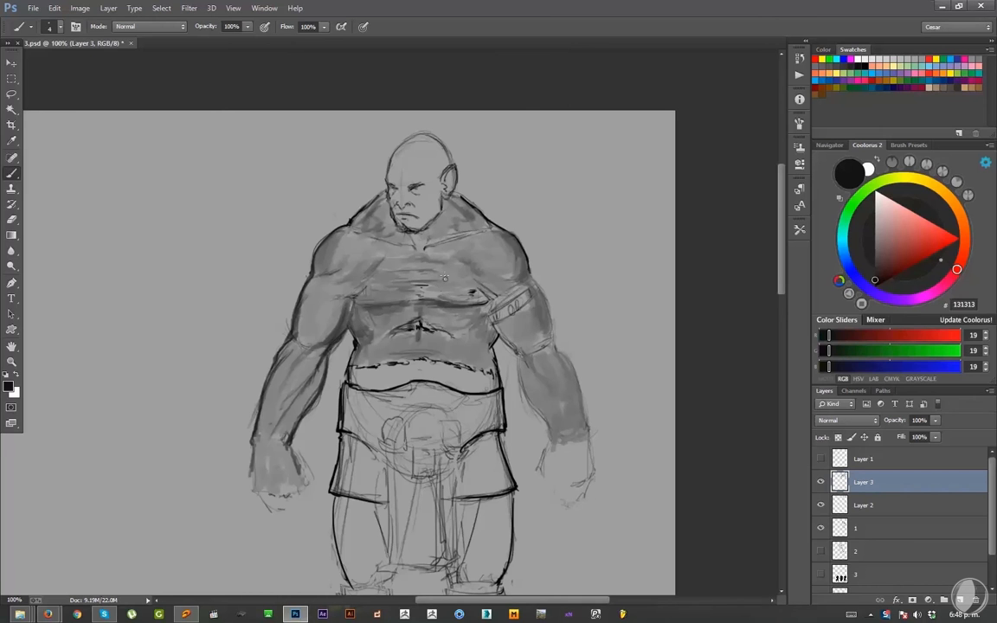
# - Cover the dark marks along the upper belly crease with sampled grey 848484 and a size 10 brush
pyautogui.hotkey('ctrl', '+')
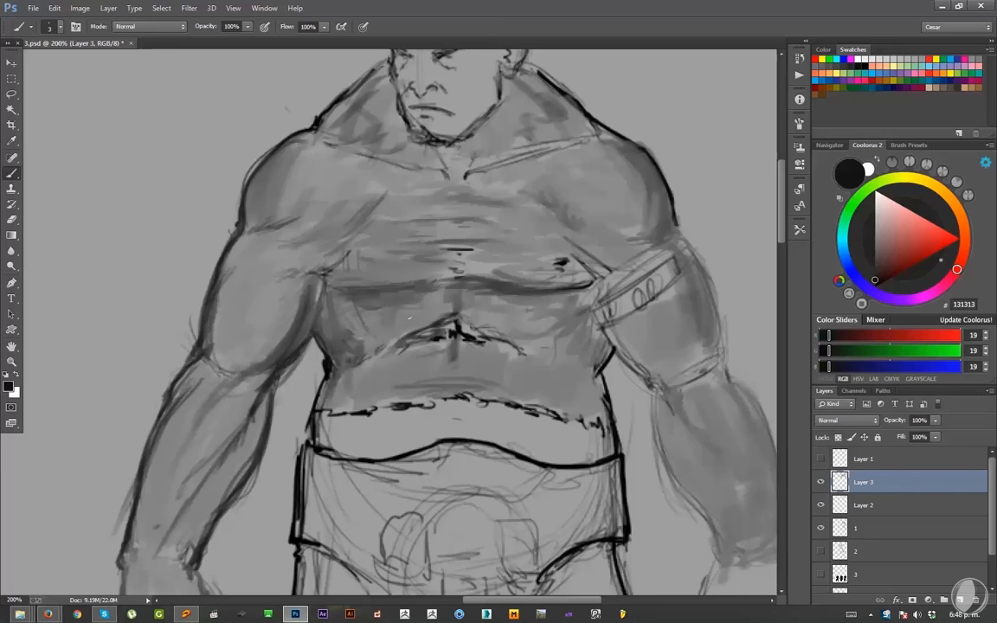
pyautogui.keyDown('alt'); pyautogui.click(475, 325); pyautogui.keyUp('alt')
pyautogui.press(']')
pyautogui.press(']')
pyautogui.press(']')
pyautogui.press(']')
pyautogui.press(']')
pyautogui.press(']')
pyautogui.press(']')
pyautogui.moveTo(473, 338); pyautogui.dragTo(406, 347)
pyautogui.moveTo(466, 332); pyautogui.dragTo(428, 341)
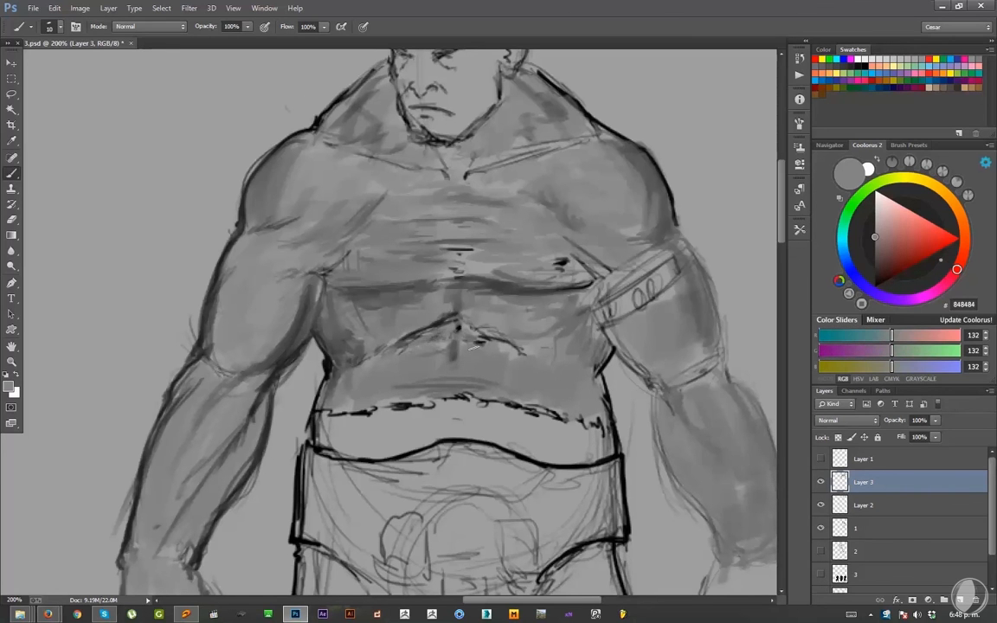
# - Extend the rib crease and darken the fold under the armband-side pectoral with sampled grey 222222 and a size 4 brush
pyautogui.keyDown('alt'); pyautogui.click(398, 289); pyautogui.keyUp('alt')
pyautogui.press('[')
pyautogui.press('[')
pyautogui.press('[')
pyautogui.press('[')
pyautogui.press('[')
pyautogui.press('[')
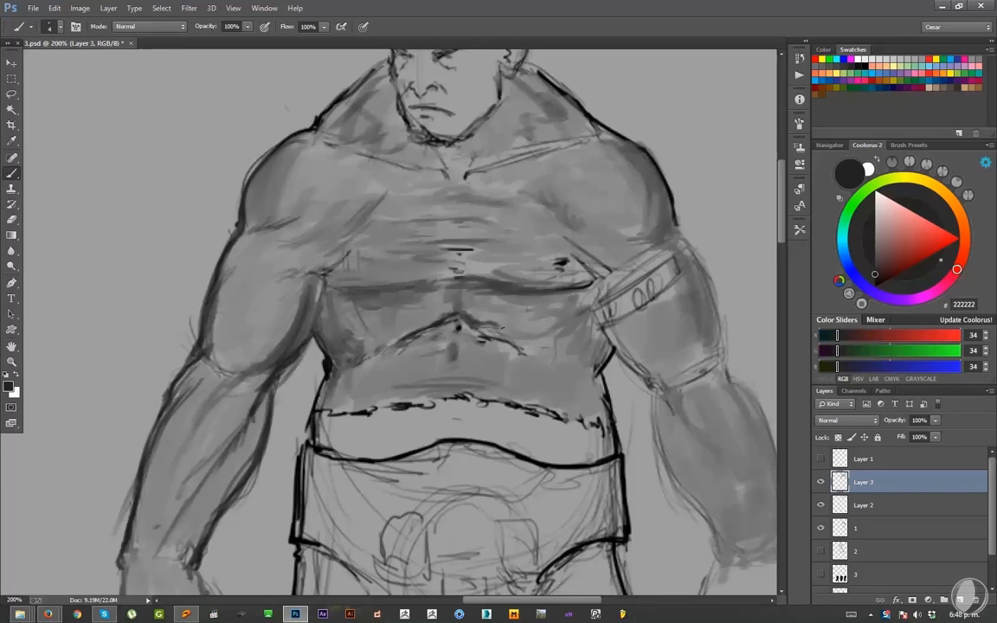
pyautogui.moveTo(518, 329); pyautogui.dragTo(551, 340)
pyautogui.moveTo(467, 278); pyautogui.dragTo(549, 289)
pyautogui.moveTo(469, 281); pyautogui.dragTo(547, 297)
pyautogui.moveTo(472, 267); pyautogui.dragTo(528, 259)
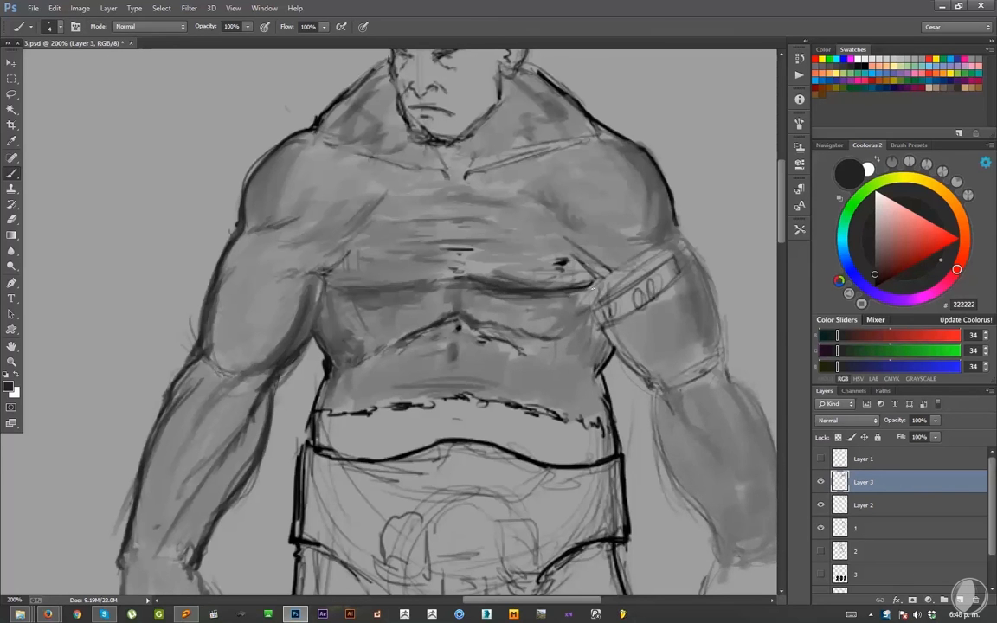
# - Darken the sternum marks, the opposite pectoral fold and the diagonal crease above it
pyautogui.moveTo(480, 294); pyautogui.dragTo(436, 329)
pyautogui.press(']')
pyautogui.moveTo(344, 258)
pyautogui.mouseDown()
pyautogui.moveTo(399, 264)
pyautogui.moveTo(388, 262)
pyautogui.moveTo(423, 294)
pyautogui.mouseUp()
pyautogui.moveTo(401, 276); pyautogui.dragTo(431, 276)
pyautogui.moveTo(398, 274)
pyautogui.mouseDown()
pyautogui.moveTo(434, 272)
pyautogui.moveTo(407, 257)
pyautogui.mouseUp()
pyautogui.moveTo(361, 220)
pyautogui.mouseDown()
pyautogui.moveTo(327, 257)
pyautogui.moveTo(333, 250)
pyautogui.mouseUp()
pyautogui.moveTo(367, 263)
pyautogui.mouseDown()
pyautogui.moveTo(336, 323)
pyautogui.moveTo(367, 291)
pyautogui.moveTo(333, 289)
pyautogui.mouseUp()
pyautogui.press('[')
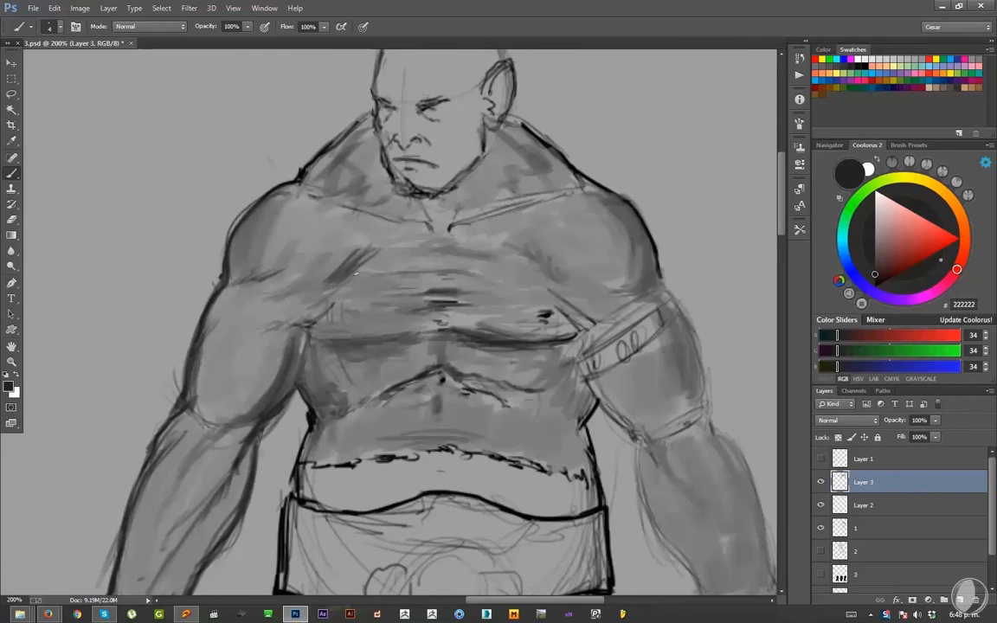
# - Darken the crease between shoulder and upper arm, and strengthen the collarbone lines
pyautogui.moveTo(304, 239); pyautogui.dragTo(279, 264)
pyautogui.moveTo(297, 257); pyautogui.dragTo(277, 268)
pyautogui.moveTo(385, 199)
pyautogui.mouseDown()
pyautogui.moveTo(374, 275)
pyautogui.moveTo(317, 260)
pyautogui.mouseUp()
pyautogui.press('[')
pyautogui.moveTo(439, 288); pyautogui.dragTo(561, 251)
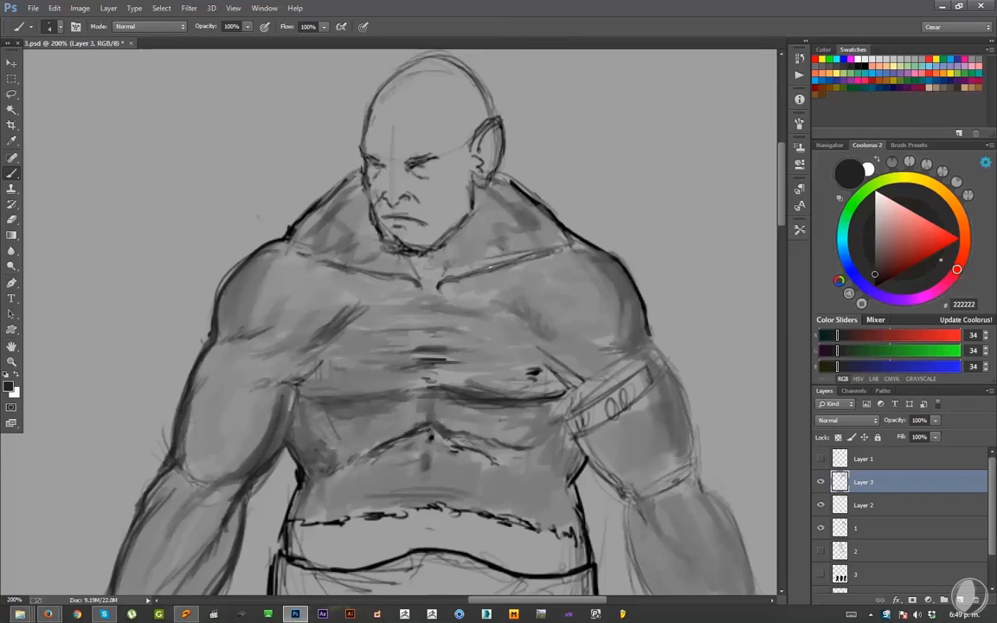
pyautogui.moveTo(465, 228)
pyautogui.mouseDown()
pyautogui.moveTo(446, 276)
pyautogui.moveTo(423, 283)
pyautogui.moveTo(420, 273)
pyautogui.moveTo(405, 323)
pyautogui.moveTo(356, 329)
pyautogui.mouseUp()
# - Merge Layer 3 and Layer 2 down into layer 1
pyautogui.hotkey('ctrl', '-')
pyautogui.scroll(2, 351, 340)
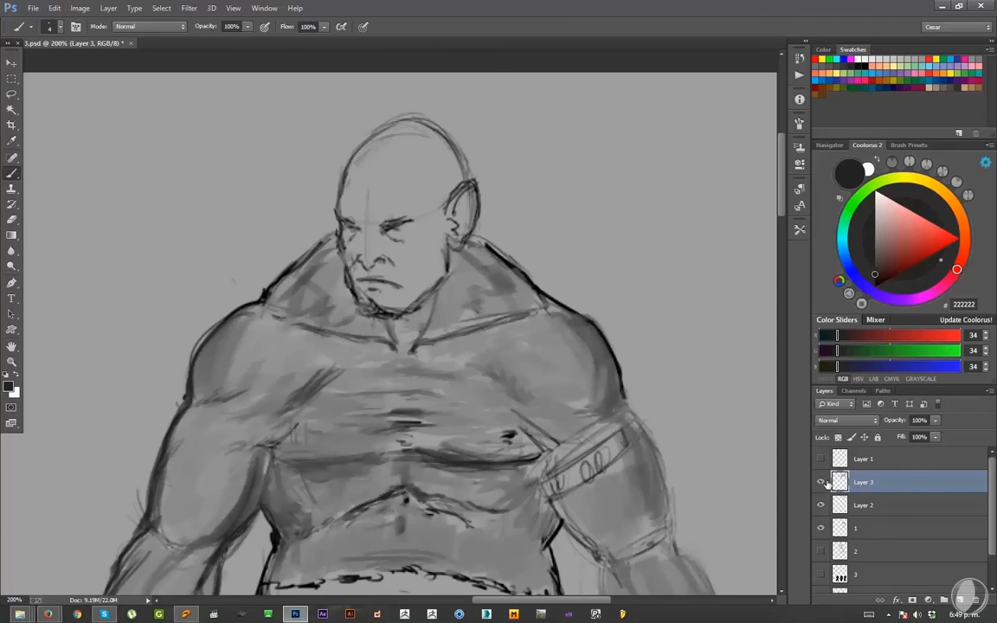
pyautogui.hotkey('ctrl', 'e')
pyautogui.hotkey('ctrl', 'e')
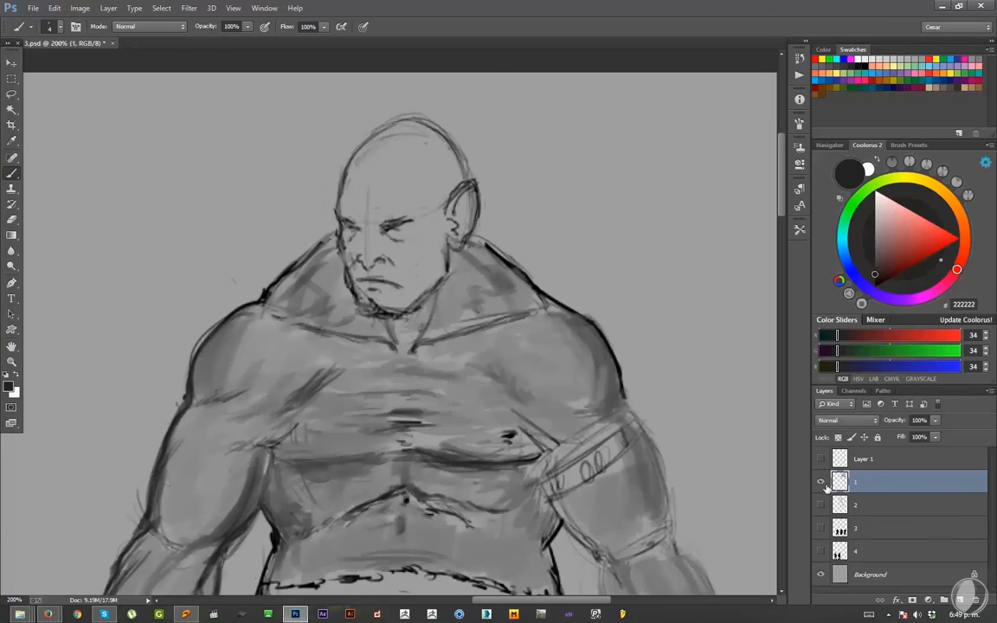
# - Lasso around the giant's head on layer 1, following the jaw and the ear
pyautogui.press('l')
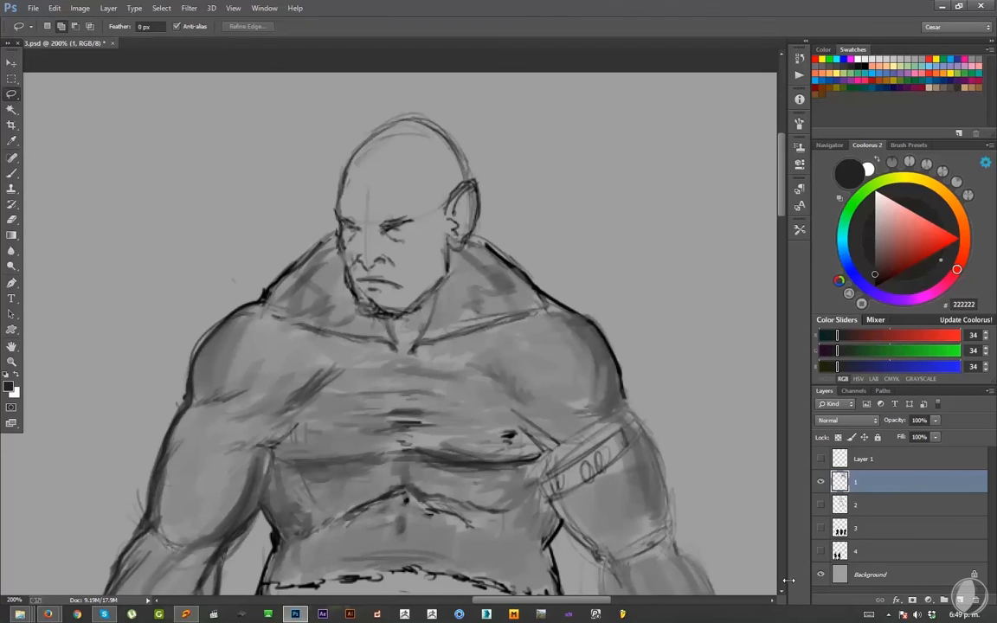
pyautogui.hotkey('ctrl', '-')
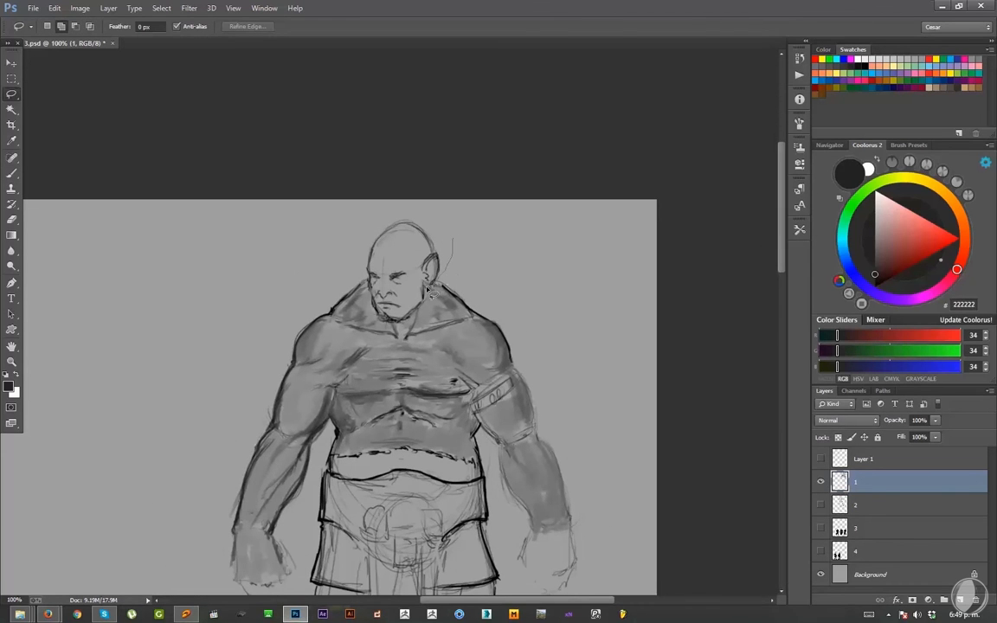
pyautogui.moveTo(427, 288)
pyautogui.mouseDown()
pyautogui.moveTo(455, 283)
pyautogui.moveTo(435, 286)
pyautogui.moveTo(419, 313)
pyautogui.moveTo(398, 321)
pyautogui.moveTo(451, 253)
pyautogui.moveTo(411, 320)
pyautogui.moveTo(363, 289)
pyautogui.moveTo(460, 261)
pyautogui.moveTo(432, 261)
pyautogui.moveTo(437, 253)
pyautogui.mouseUp()
pyautogui.hotkey('ctrl', 'd')
pyautogui.hotkey('ctrl', 'd')
pyautogui.press('v')
pyautogui.hotkey('ctrl', 'd')
pyautogui.hotkey('ctrl', '-')
pyautogui.hotkey('ctrl', '-')
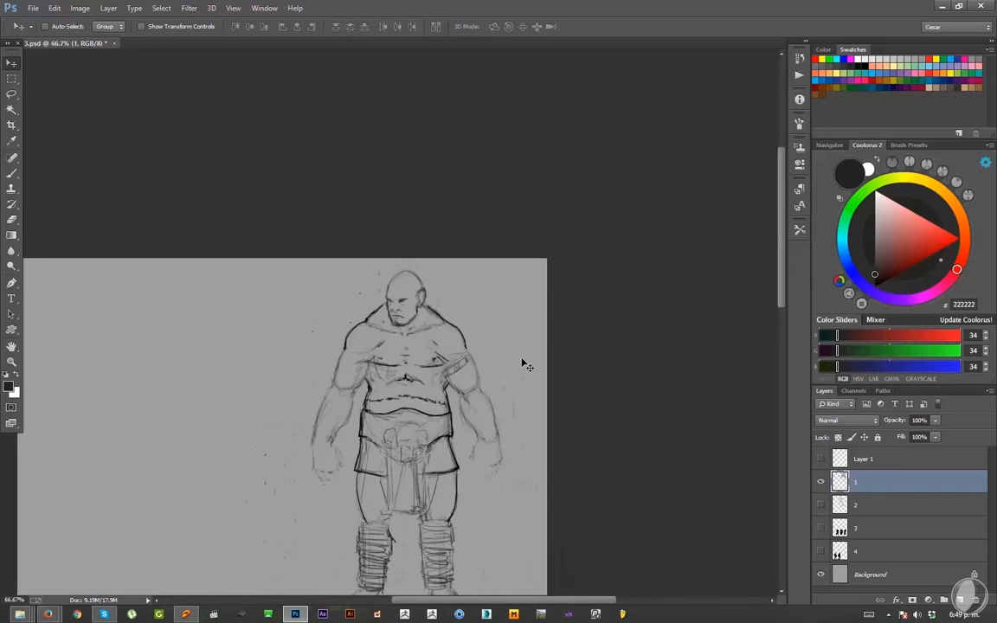
pyautogui.hotkey('ctrl', '+')
pyautogui.hotkey('ctrl', '+')
pyautogui.hotkey('ctrl', 'z')
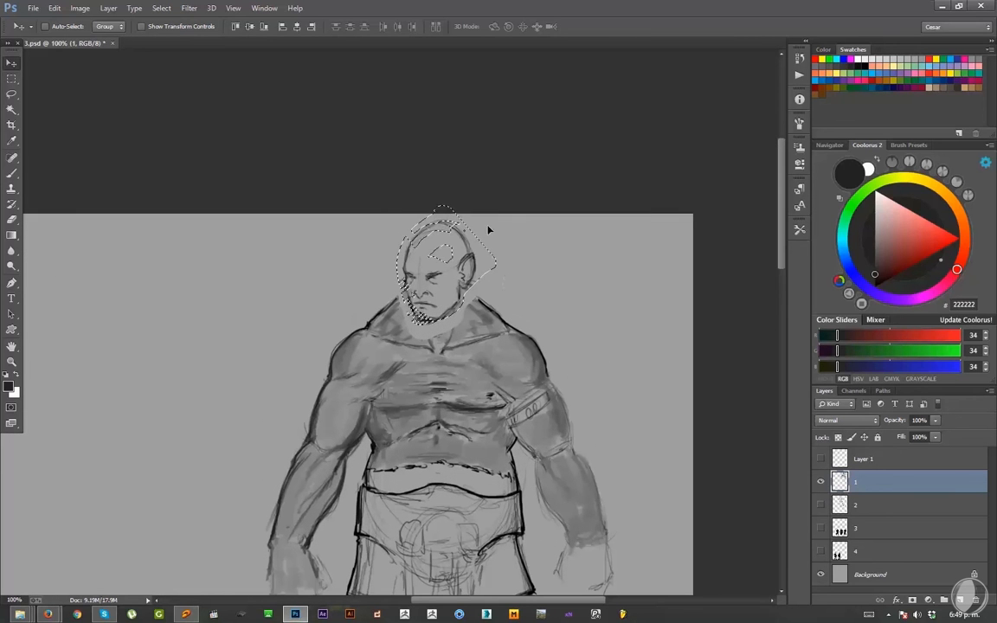
# - Scale the selected head up to about 105%, apply the transform and clear the selection
pyautogui.hotkey('ctrl', 't')
pyautogui.moveTo(496, 206); pyautogui.dragTo(503, 199)
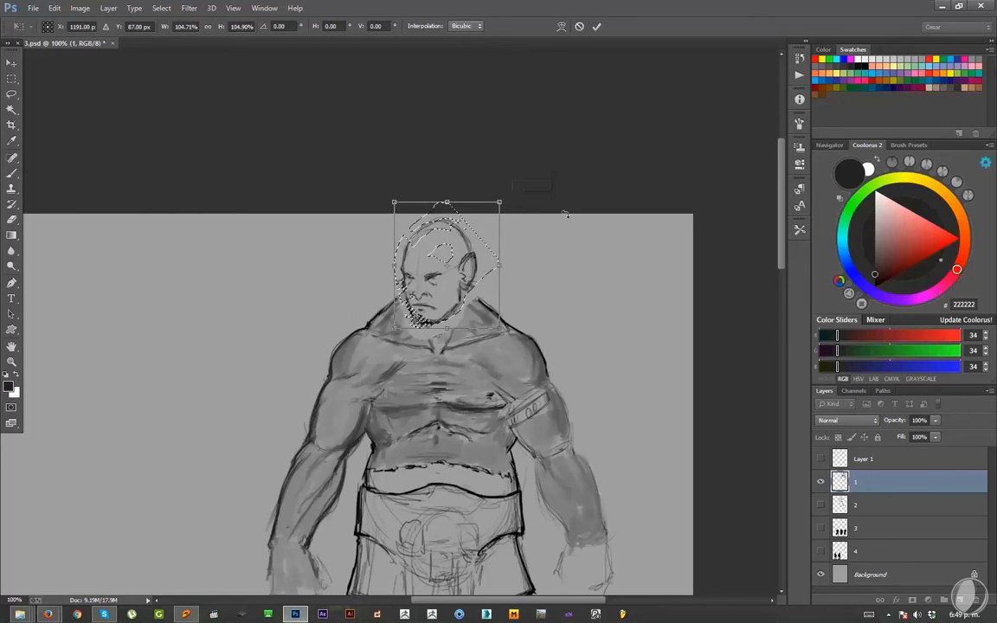
pyautogui.press('Return')
pyautogui.hotkey('ctrl', 'd')
pyautogui.press('b')
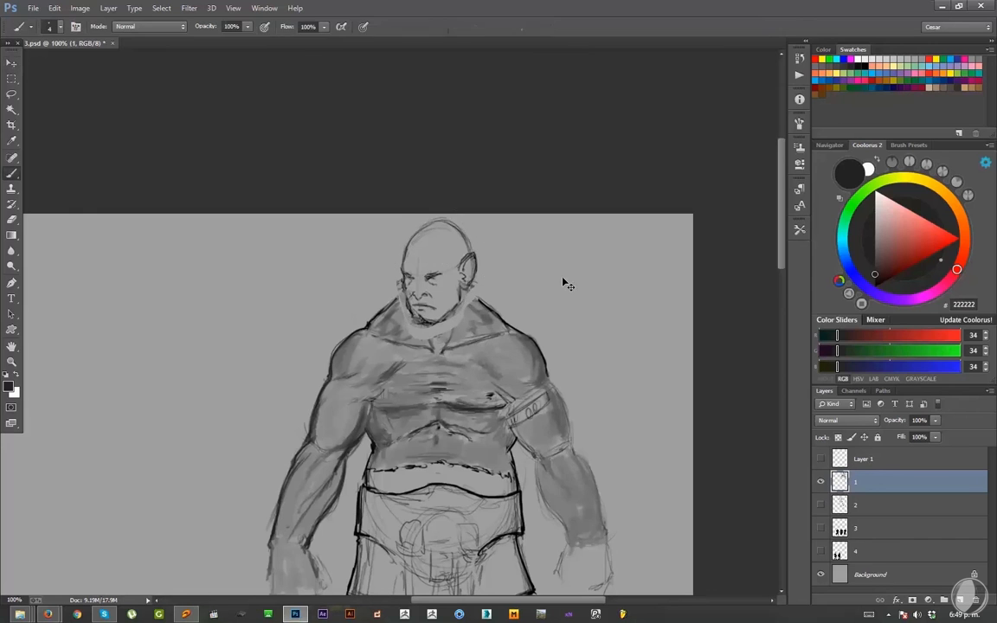
# - Reconnect the neck contours to the head on both sides with dark size 3 strokes, including a vertical line below the ear
pyautogui.hotkey('ctrl', '+')
pyautogui.press('e')
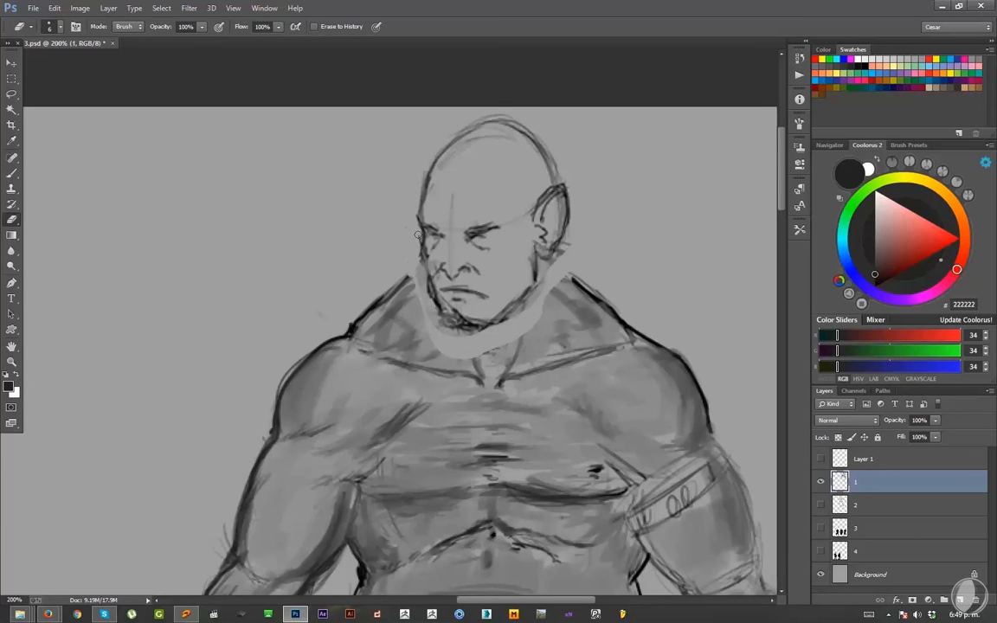
pyautogui.press('b')
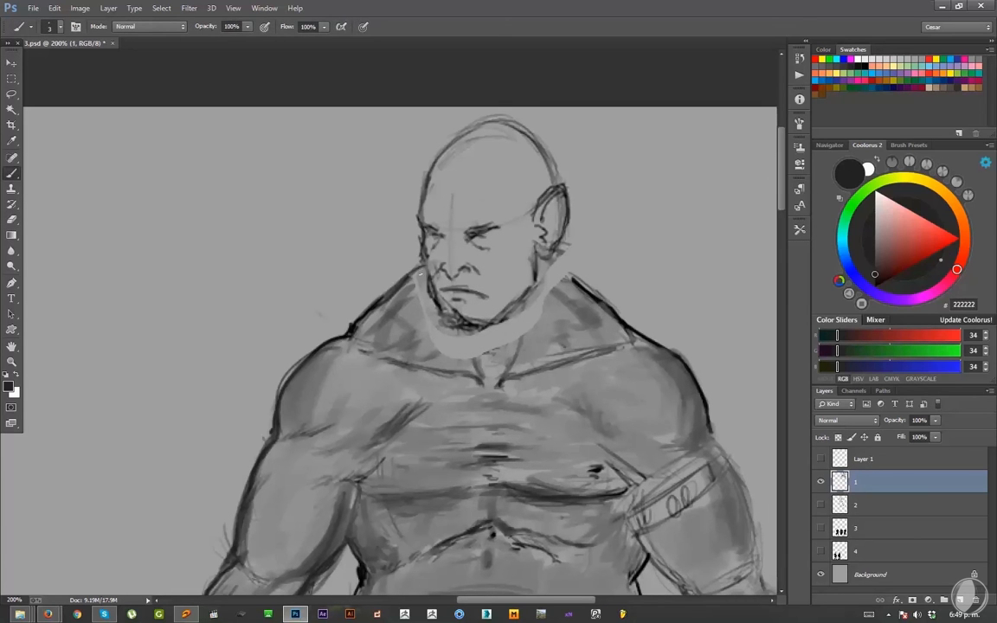
pyautogui.moveTo(547, 259); pyautogui.dragTo(550, 298)
pyautogui.keyDown('alt'); pyautogui.click(593, 296); pyautogui.keyUp('alt')
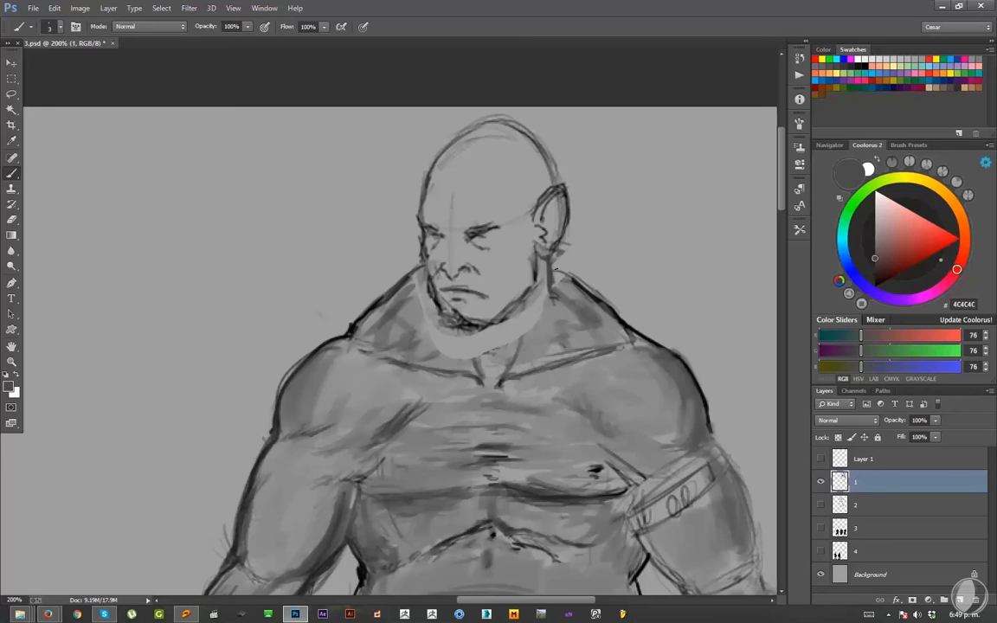
pyautogui.keyDown('alt'); pyautogui.click(649, 336); pyautogui.keyUp('alt')
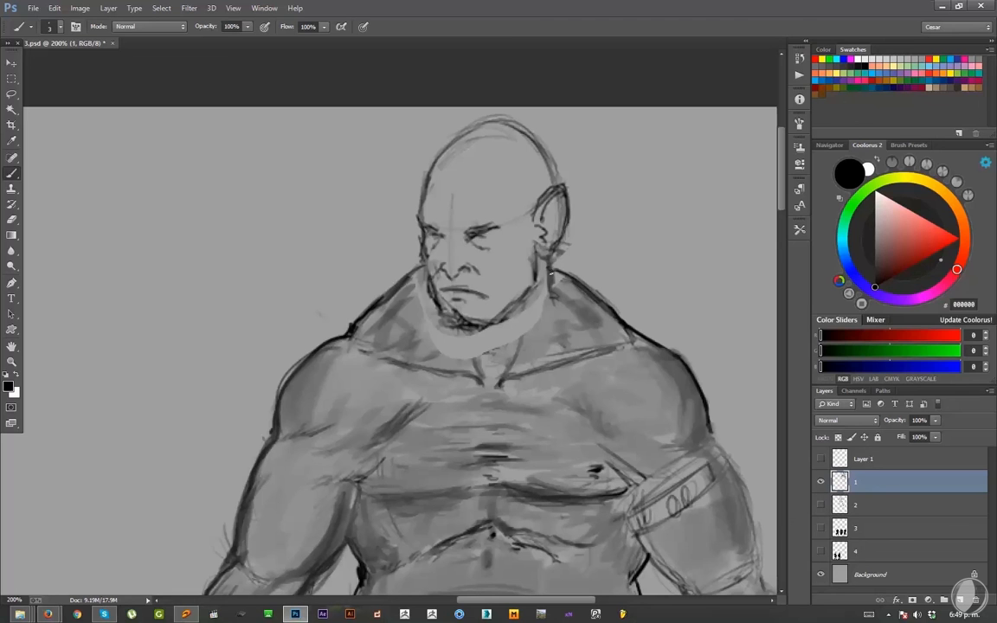
pyautogui.moveTo(551, 273); pyautogui.dragTo(554, 301)
# - Fill the pale gap around the jaw with neck greys sampled from the shading, using a size 9 to 10 brush
pyautogui.keyDown('alt'); pyautogui.click(493, 293); pyautogui.keyUp('alt')
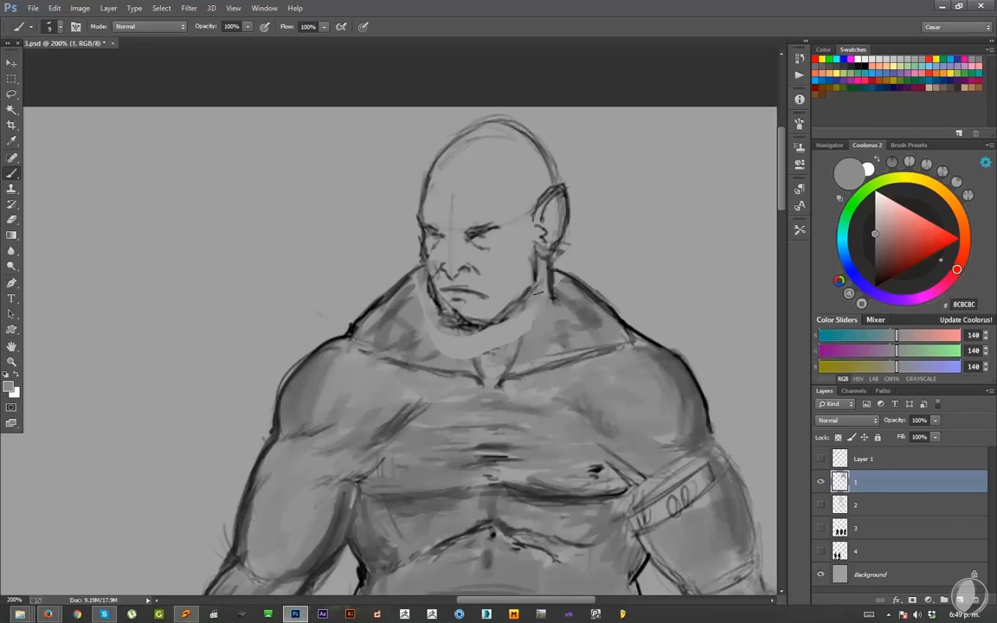
pyautogui.keyDown('alt'); pyautogui.click(419, 317); pyautogui.keyUp('alt')
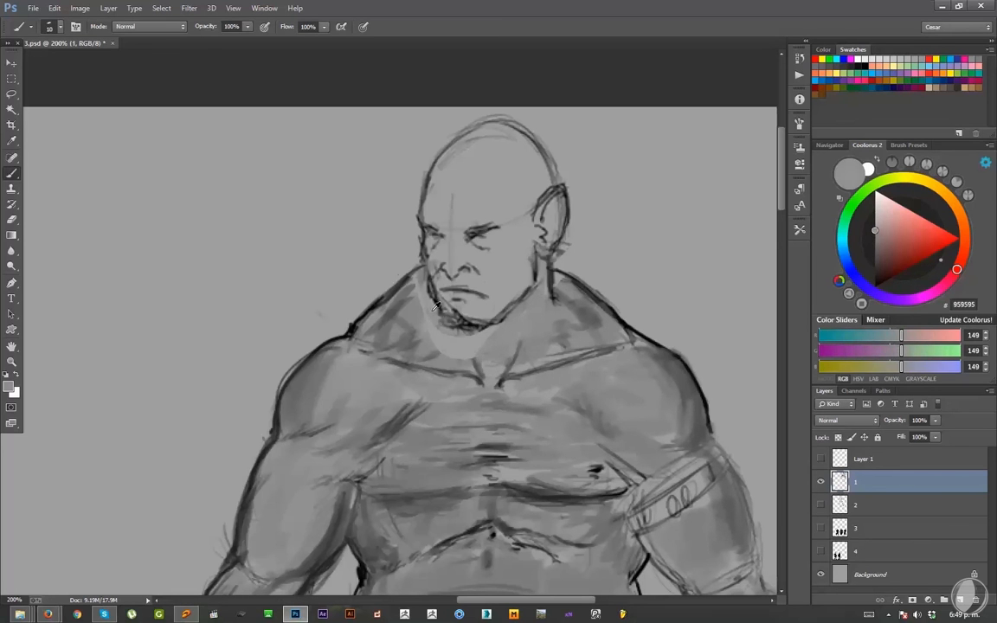
pyautogui.keyDown('alt'); pyautogui.click(421, 318); pyautogui.keyUp('alt')
pyautogui.moveTo(426, 309)
pyautogui.mouseDown()
pyautogui.moveTo(463, 350)
pyautogui.moveTo(471, 332)
pyautogui.mouseUp()
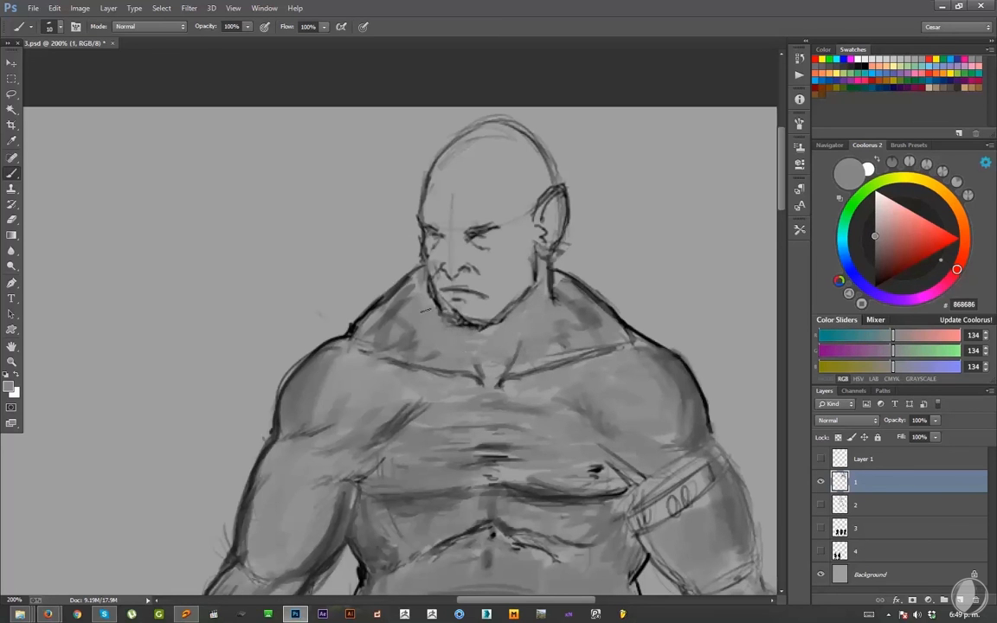
# - Redraw the jaw contour and mouth line with sampled dark grey 181818 at size 5, and sample 9F9F9F for the chin
pyautogui.press('[')
pyautogui.keyDown('alt'); pyautogui.click(439, 302); pyautogui.keyUp('alt')
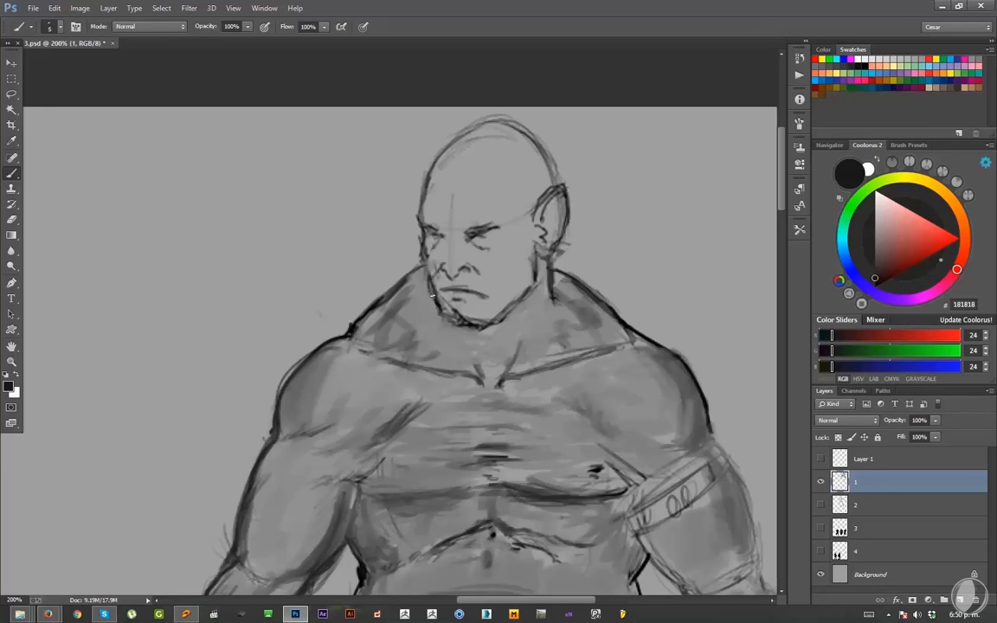
pyautogui.moveTo(432, 296); pyautogui.dragTo(429, 267)
pyautogui.moveTo(437, 293); pyautogui.dragTo(470, 295)
pyautogui.keyDown('alt'); pyautogui.click(465, 313); pyautogui.keyUp('alt')
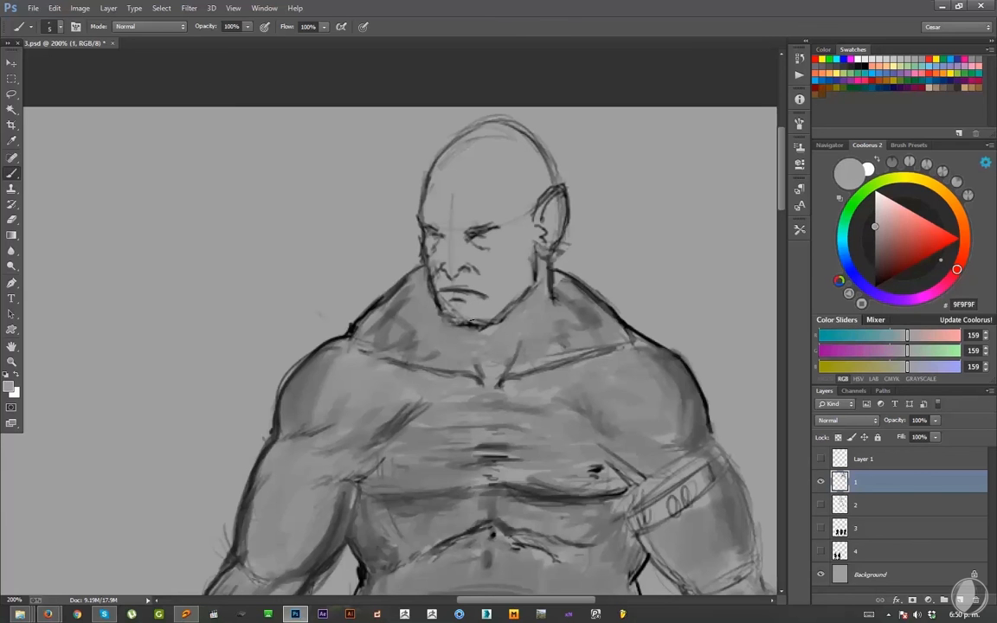
# - Sample dark grey 2B2B2B and draw the neck muscle lines from under the jaw to the collarbones at brush size 4
pyautogui.keyDown('alt'); pyautogui.click(473, 322); pyautogui.keyUp('alt')
pyautogui.keyDown('alt'); pyautogui.click(472, 324); pyautogui.keyUp('alt')
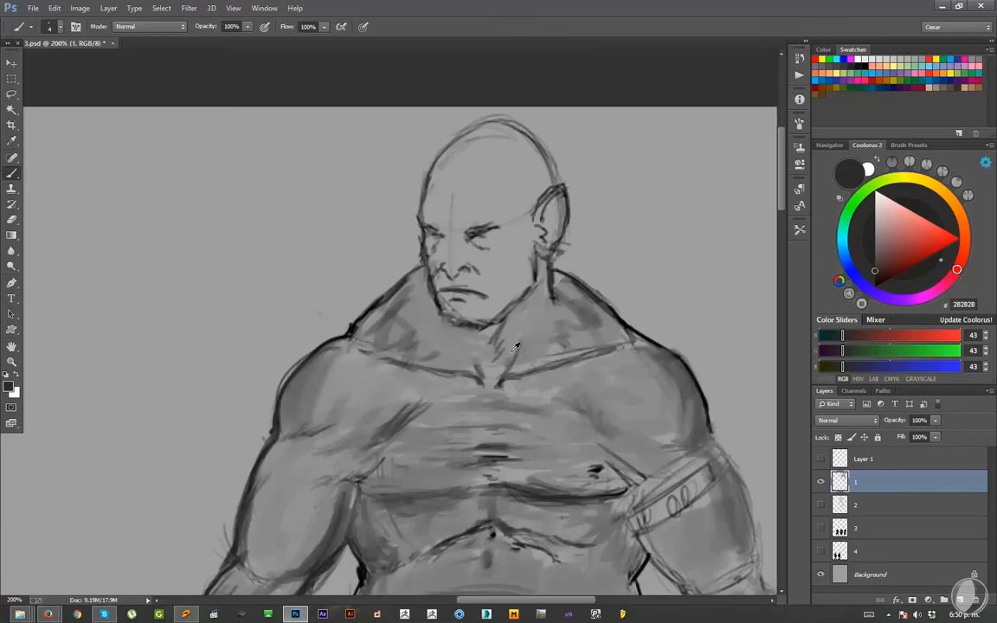
pyautogui.press('[')
pyautogui.moveTo(523, 304)
pyautogui.mouseDown()
pyautogui.moveTo(516, 337)
pyautogui.moveTo(480, 369)
pyautogui.mouseUp()
# - Clean the chin edge with grey 9F9F9F at size 5, then retrace the jaw contour up to the ear with 0A0A0A at size 3
pyautogui.keyDown('alt'); pyautogui.click(428, 282); pyautogui.keyUp('alt')
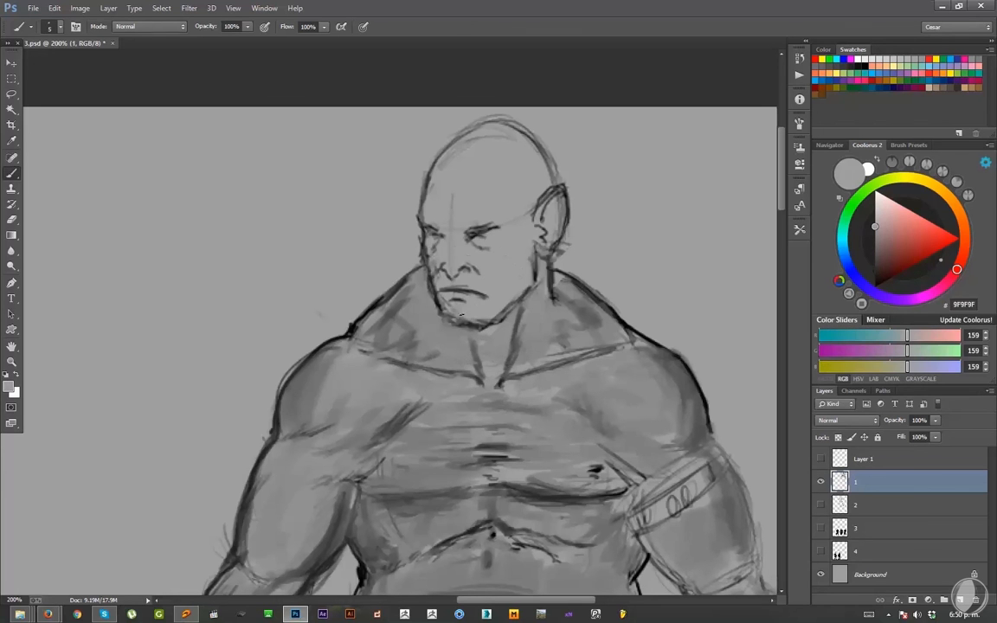
pyautogui.press(']')
pyautogui.keyDown('alt'); pyautogui.click(439, 303); pyautogui.keyUp('alt')
pyautogui.press('[')
pyautogui.press('[')
pyautogui.moveTo(440, 308)
pyautogui.mouseDown()
pyautogui.moveTo(456, 328)
pyautogui.moveTo(494, 322)
pyautogui.mouseUp()
pyautogui.moveTo(530, 292); pyautogui.dragTo(499, 320)
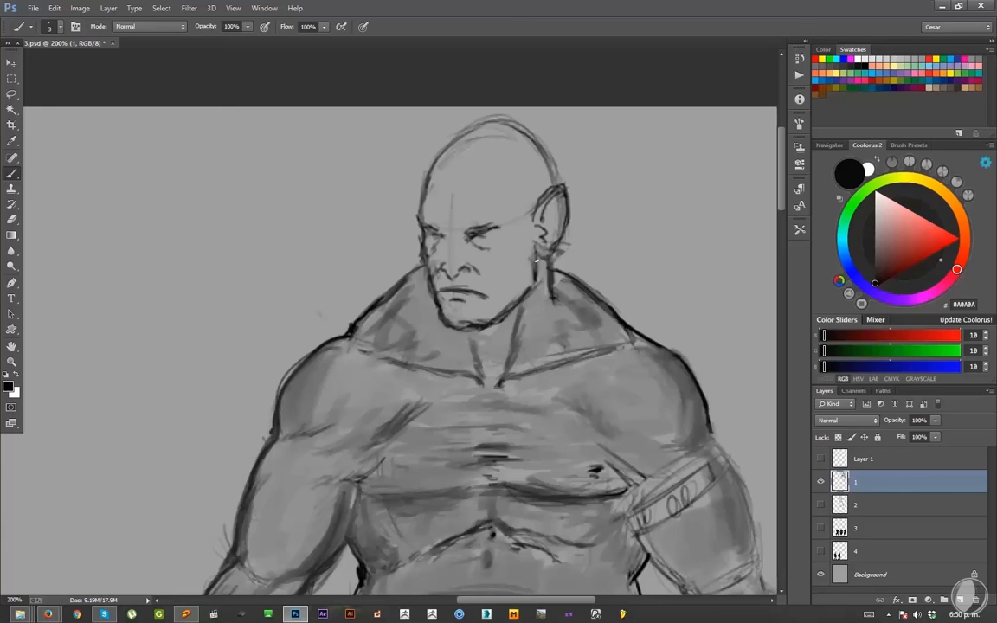
pyautogui.moveTo(536, 259); pyautogui.dragTo(535, 287)
pyautogui.keyDown('alt'); pyautogui.click(437, 281); pyautogui.keyUp('alt')
pyautogui.keyDown('alt'); pyautogui.click(425, 292); pyautogui.keyUp('alt')
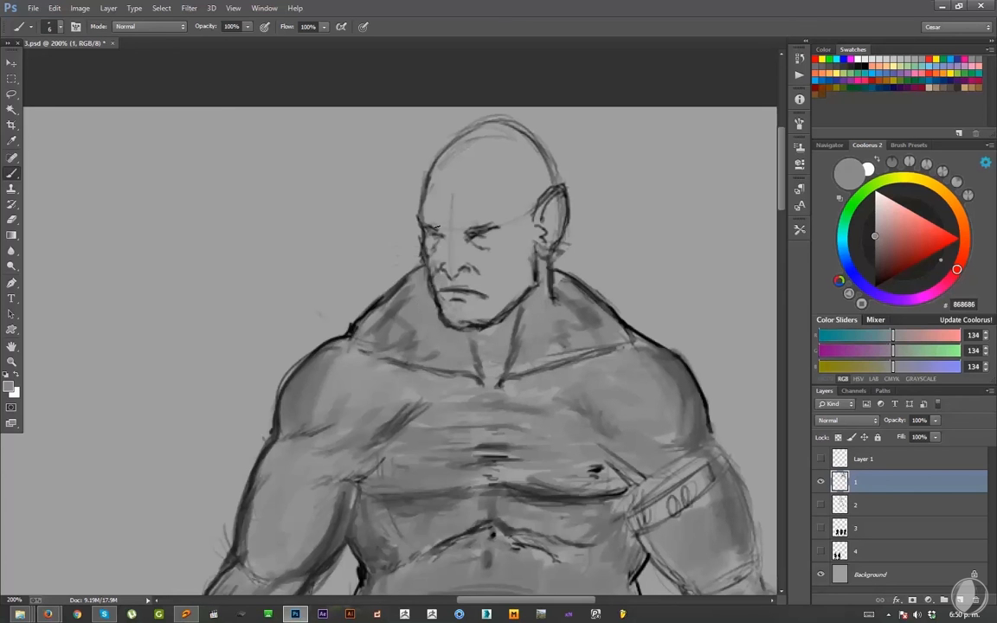
pyautogui.keyDown('alt'); pyautogui.click(427, 218); pyautogui.keyUp('alt')
pyautogui.press(']')
pyautogui.press(']')
pyautogui.press(']')
pyautogui.moveTo(472, 143)
pyautogui.mouseDown()
pyautogui.moveTo(435, 200)
pyautogui.moveTo(455, 193)
pyautogui.moveTo(475, 137)
pyautogui.moveTo(493, 157)
pyautogui.moveTo(509, 148)
pyautogui.moveTo(460, 208)
pyautogui.mouseUp()
pyautogui.hotkey('ctrl', 'z')
# - Shade the forehead and scalp with sampled mid grey 8B8B8B at brush size 20
pyautogui.keyDown('alt'); pyautogui.click(432, 310); pyautogui.keyUp('alt')
pyautogui.press(']')
pyautogui.press(']')
pyautogui.press(']')
pyautogui.moveTo(452, 162); pyautogui.dragTo(439, 190)
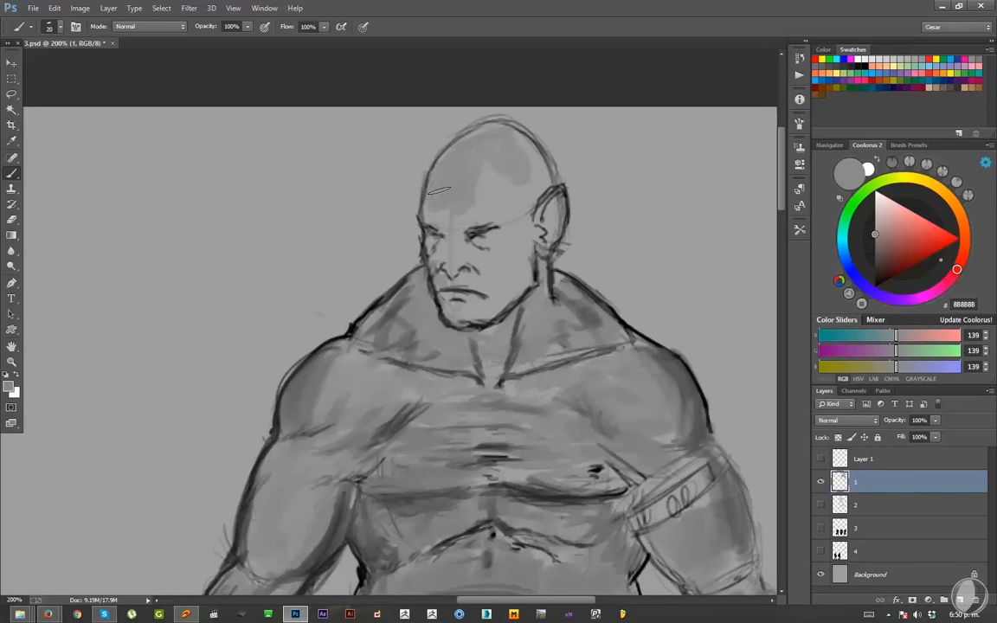
pyautogui.moveTo(488, 129)
pyautogui.mouseDown()
pyautogui.moveTo(504, 153)
pyautogui.moveTo(524, 146)
pyautogui.moveTo(529, 184)
pyautogui.mouseUp()
pyautogui.moveTo(498, 176); pyautogui.dragTo(479, 205)
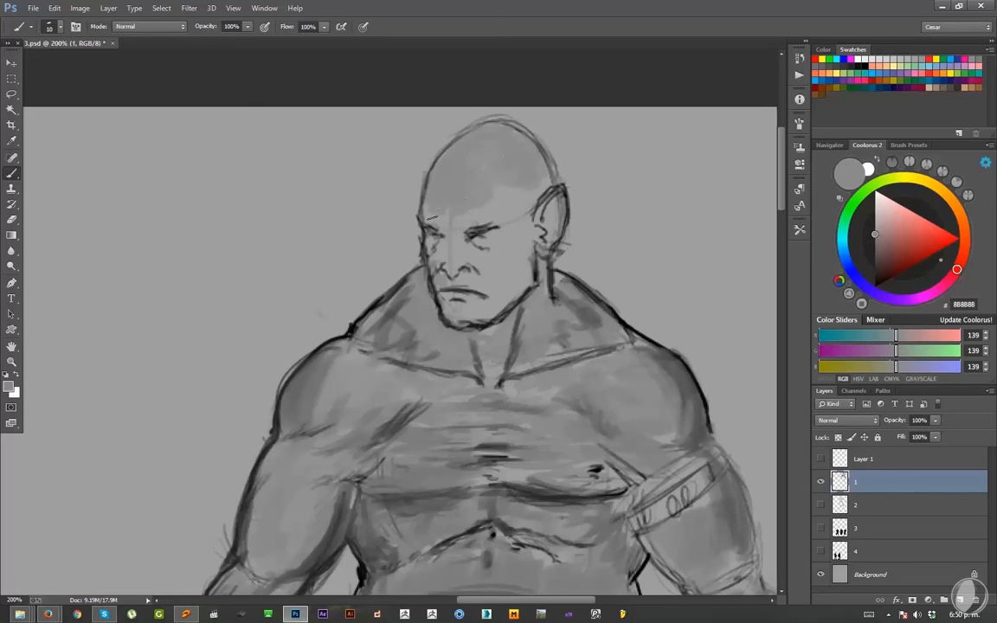
# - Darken the eye socket nearest the ear with sampled grey 2B2B2B, using a size 9 brush
pyautogui.press('[')
pyautogui.press('[')
pyautogui.keyDown('alt'); pyautogui.click(477, 234); pyautogui.keyUp('alt')
pyautogui.press('[')
pyautogui.press('[')
pyautogui.press('[')
pyautogui.press('[')
pyautogui.press('[')
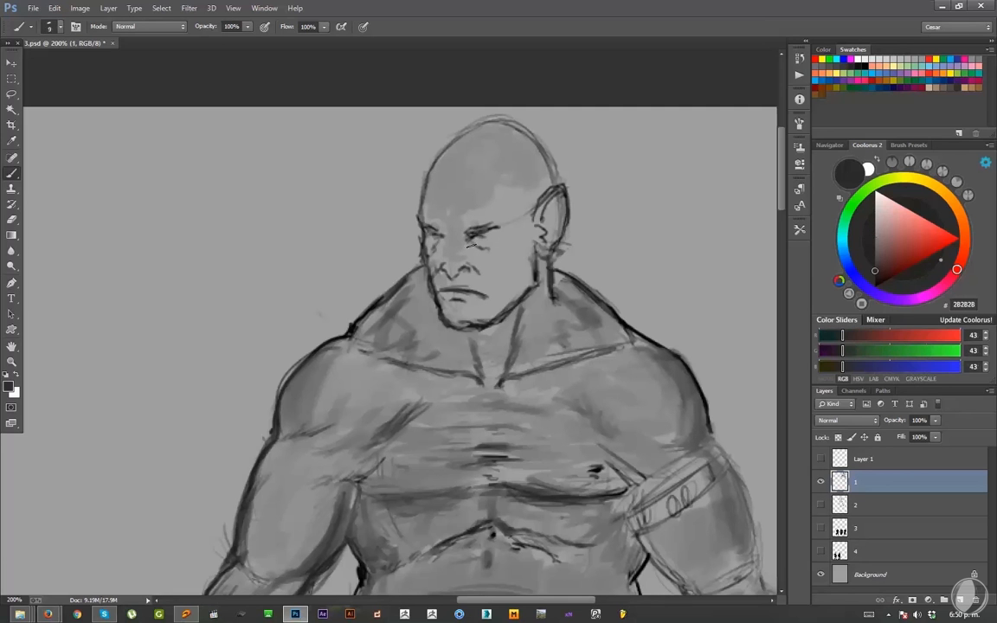
pyautogui.moveTo(467, 239)
pyautogui.mouseDown()
pyautogui.moveTo(489, 251)
pyautogui.moveTo(493, 236)
pyautogui.mouseUp()
# - Shade the temple and side of the skull with sampled grey 5D5D5D at size 9, and sample 7D7D7D for blending
pyautogui.keyDown('alt'); pyautogui.click(478, 197); pyautogui.keyUp('alt')
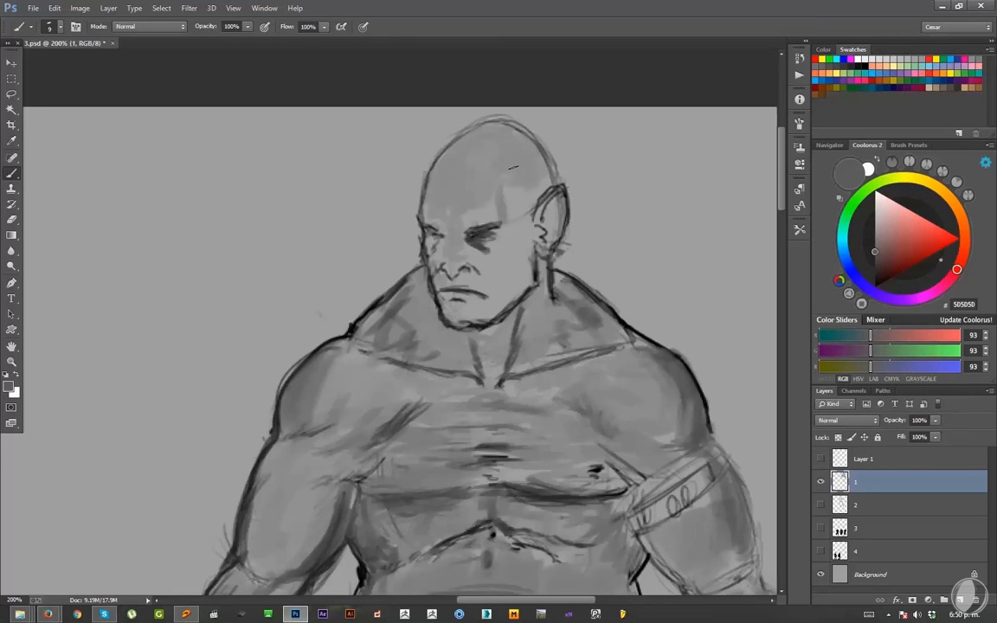
pyautogui.moveTo(513, 172)
pyautogui.mouseDown()
pyautogui.moveTo(503, 218)
pyautogui.moveTo(545, 159)
pyautogui.moveTo(518, 208)
pyautogui.mouseUp()
pyautogui.moveTo(545, 164); pyautogui.dragTo(521, 206)
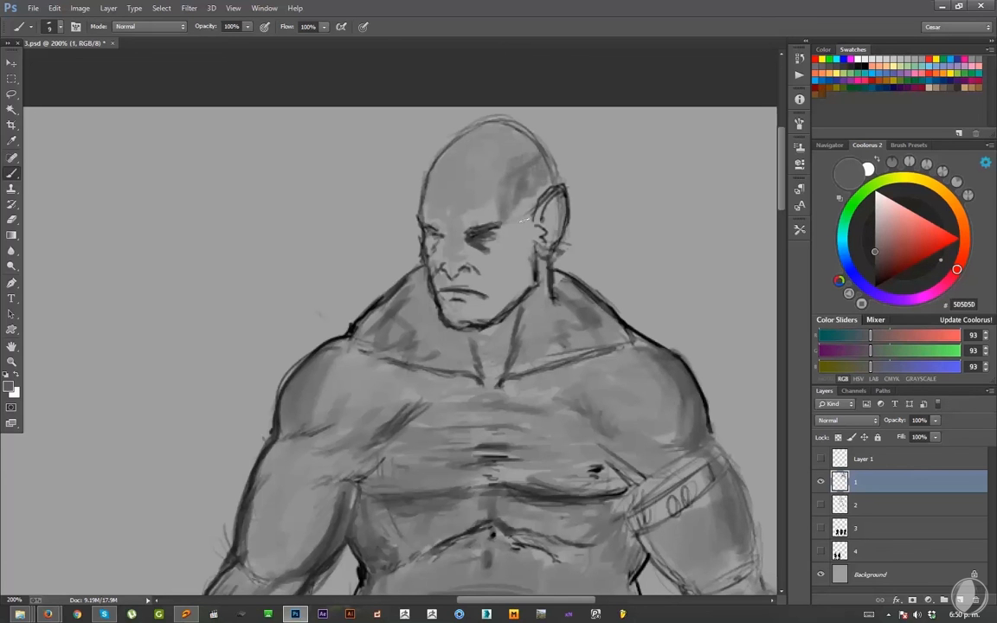
pyautogui.keyDown('alt'); pyautogui.click(485, 173); pyautogui.keyUp('alt')
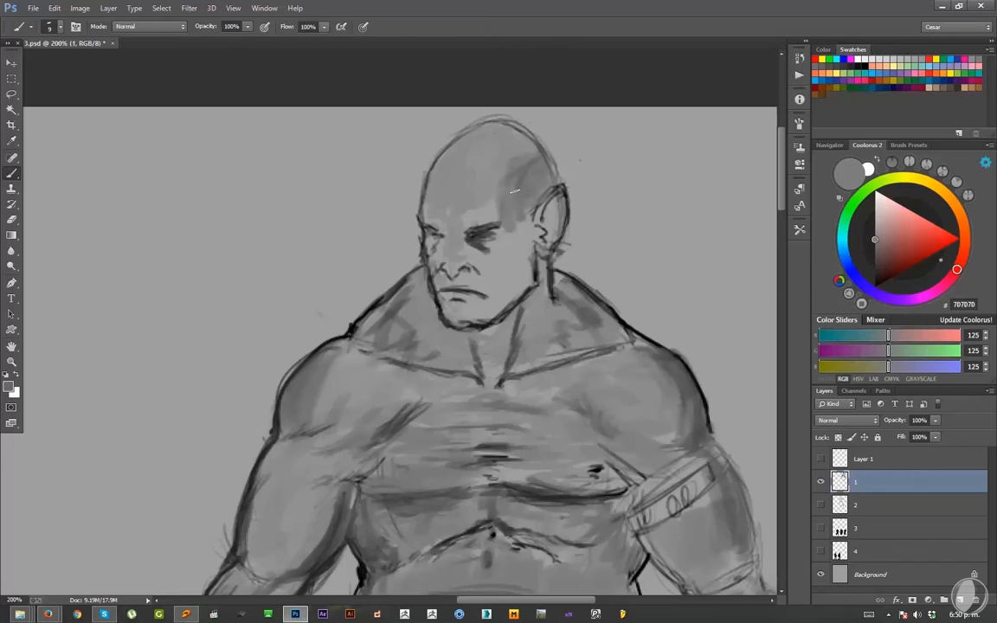
# - Shade the cheek down to the jaw with sampled grey 787878 and refine the jaw corner with 3D3D3D at size 2
pyautogui.keyDown('alt'); pyautogui.click(510, 233); pyautogui.keyUp('alt')
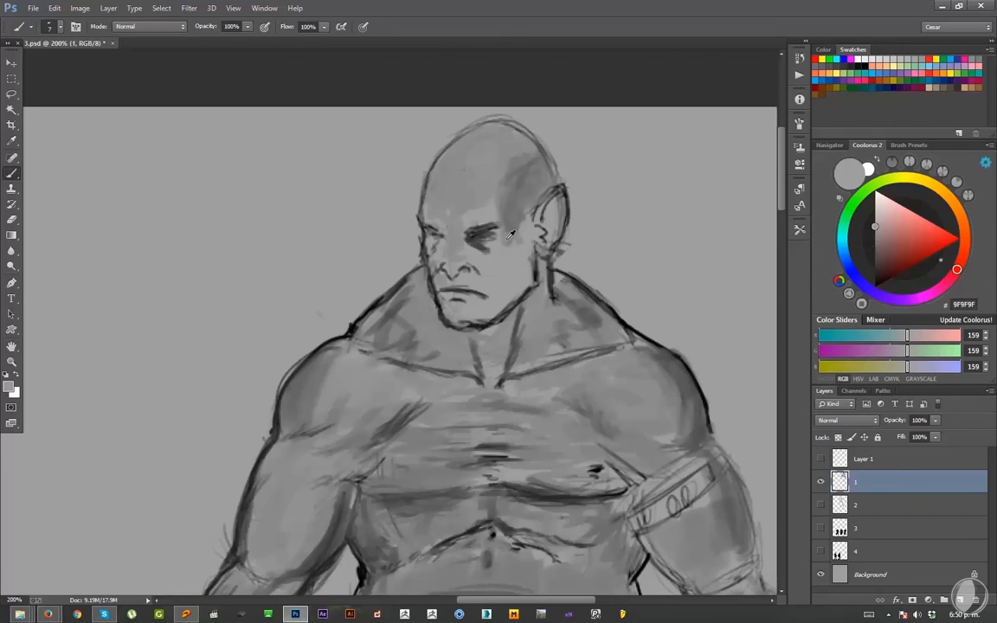
pyautogui.keyDown('alt'); pyautogui.click(516, 252); pyautogui.keyUp('alt')
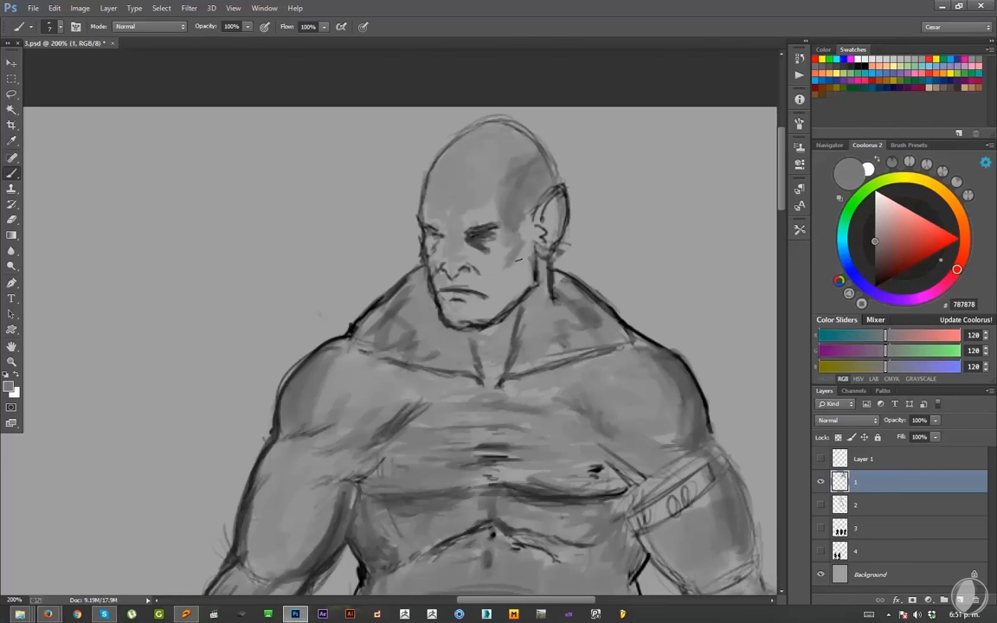
pyautogui.press(']')
pyautogui.moveTo(521, 252)
pyautogui.mouseDown()
pyautogui.moveTo(505, 289)
pyautogui.moveTo(517, 292)
pyautogui.moveTo(526, 270)
pyautogui.moveTo(499, 295)
pyautogui.mouseUp()
pyautogui.press('[')
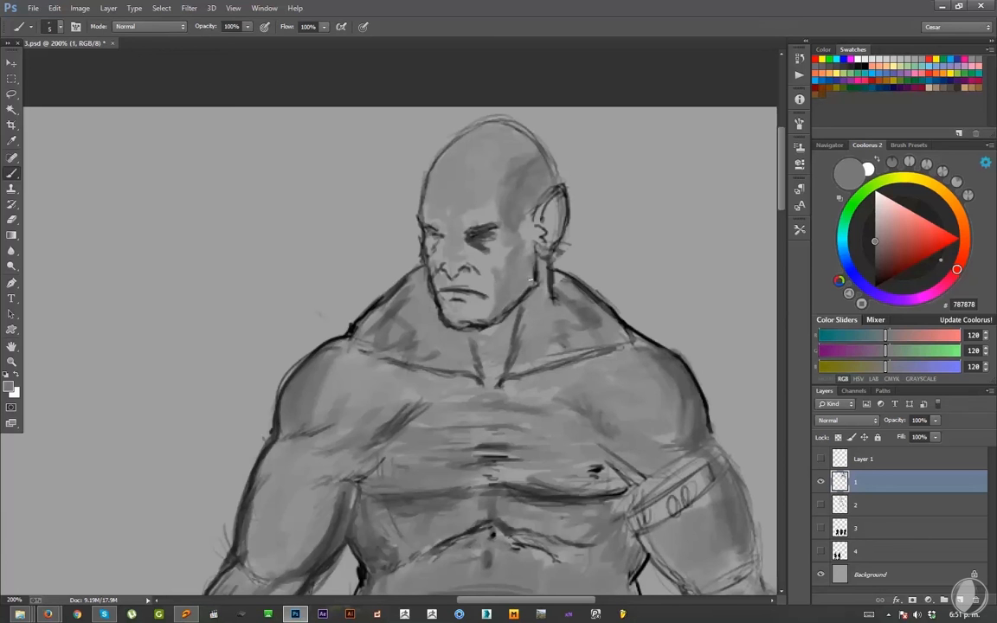
pyautogui.keyDown('alt'); pyautogui.click(537, 271); pyautogui.keyUp('alt')
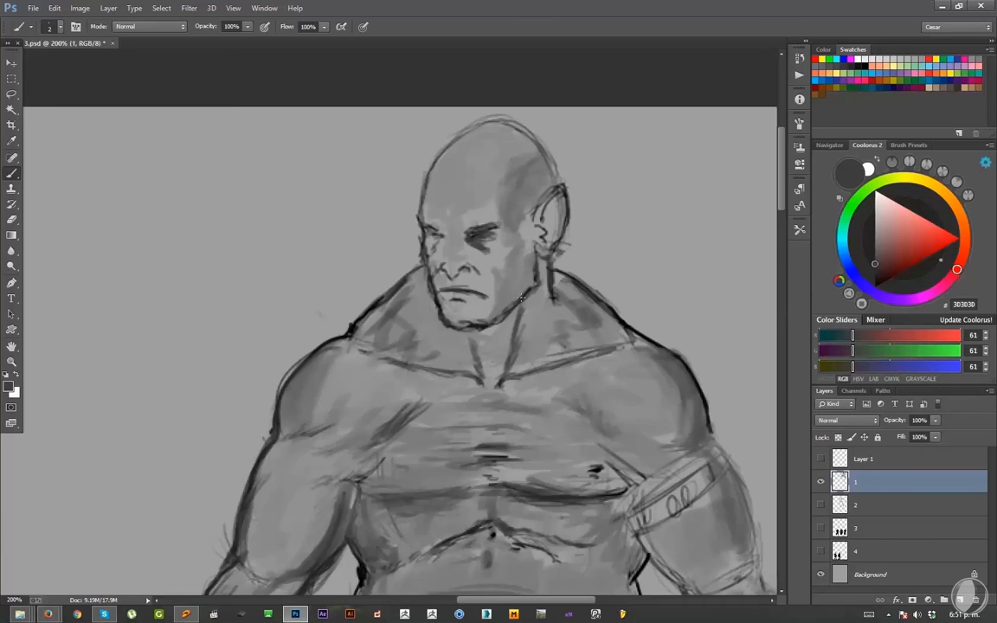
# - Blend the side of the head with sampled 7C7C7C and 7B7B7B, and darken it from temple to jaw with 5D5D5D at size 7
pyautogui.keyDown('alt'); pyautogui.click(509, 295); pyautogui.keyUp('alt')
pyautogui.keyDown('alt'); pyautogui.click(519, 259); pyautogui.keyUp('alt')
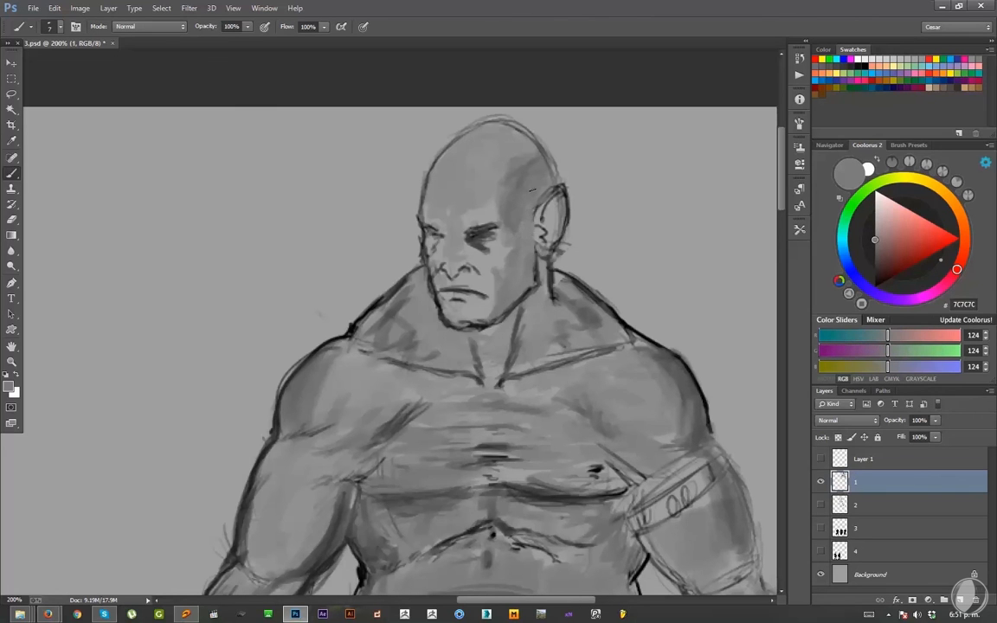
pyautogui.keyDown('alt'); pyautogui.click(514, 248); pyautogui.keyUp('alt')
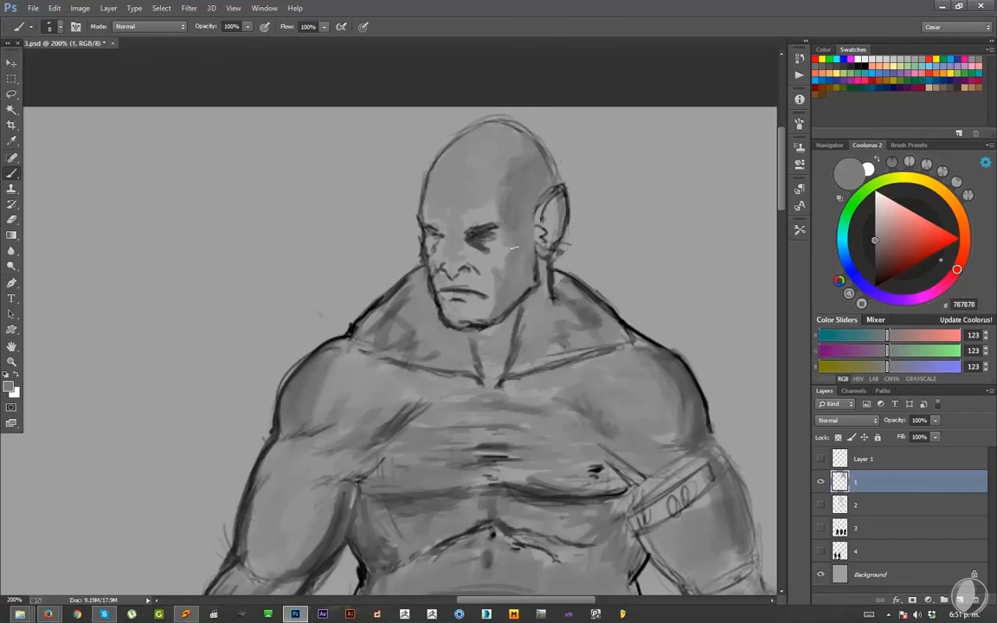
pyautogui.keyDown('alt'); pyautogui.click(587, 315); pyautogui.keyUp('alt')
pyautogui.press('[')
pyautogui.moveTo(525, 201)
pyautogui.mouseDown()
pyautogui.moveTo(516, 275)
pyautogui.moveTo(526, 269)
pyautogui.moveTo(508, 289)
pyautogui.mouseUp()
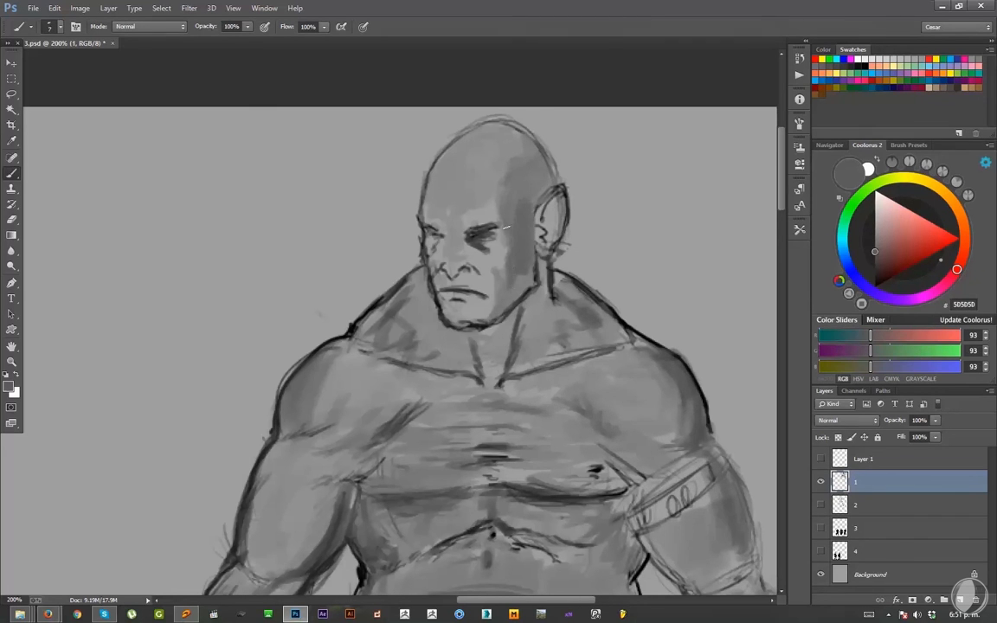
# - Add size 4 shadows in 484848 beside the ear, on the chin, along the nose and over the brow
pyautogui.keyDown('alt'); pyautogui.click(485, 247); pyautogui.keyUp('alt')
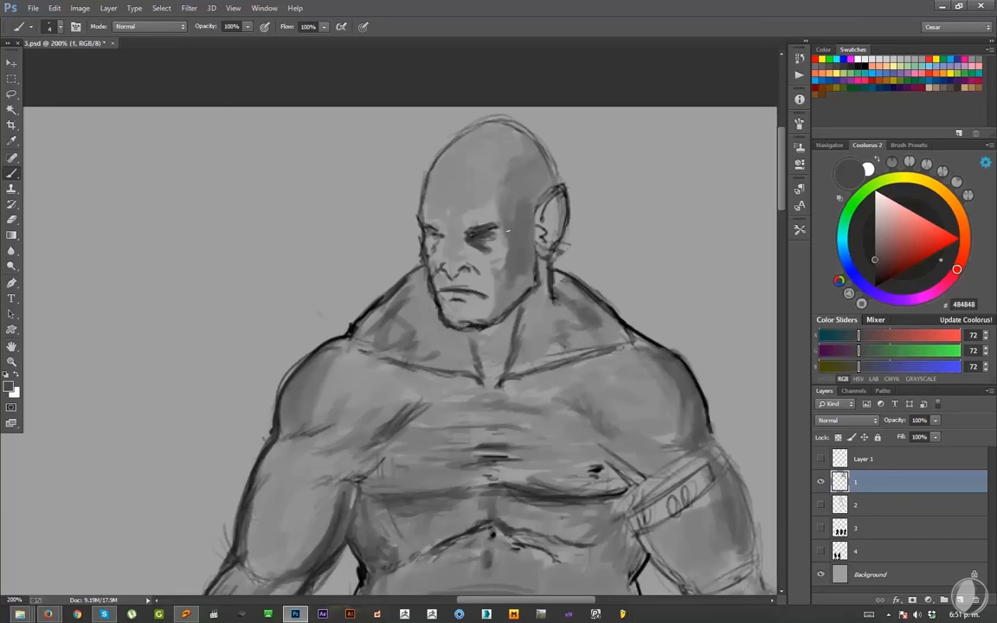
pyautogui.moveTo(519, 225)
pyautogui.mouseDown()
pyautogui.moveTo(514, 251)
pyautogui.moveTo(523, 246)
pyautogui.mouseUp()
pyautogui.moveTo(537, 233)
pyautogui.mouseDown()
pyautogui.moveTo(490, 320)
pyautogui.moveTo(449, 311)
pyautogui.mouseUp()
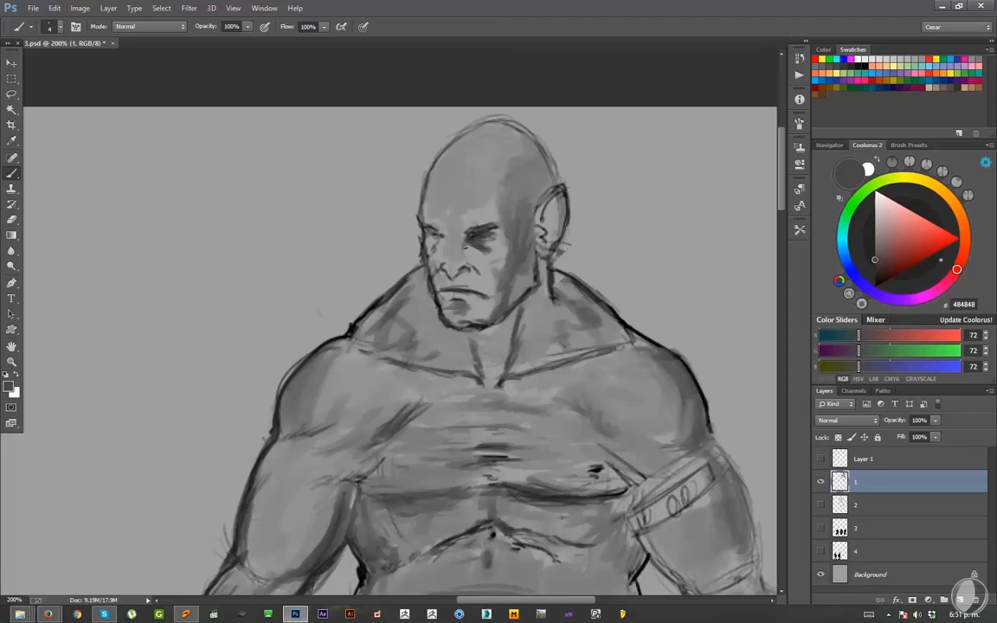
pyautogui.moveTo(467, 250); pyautogui.dragTo(468, 264)
pyautogui.moveTo(481, 227); pyautogui.dragTo(502, 223)
# - Refine the brow and nose with sampled greys 464646, 8D8D8D and 474747 at brush size 3 to 4
pyautogui.keyDown('alt'); pyautogui.click(474, 229); pyautogui.keyUp('alt')
pyautogui.press('[')
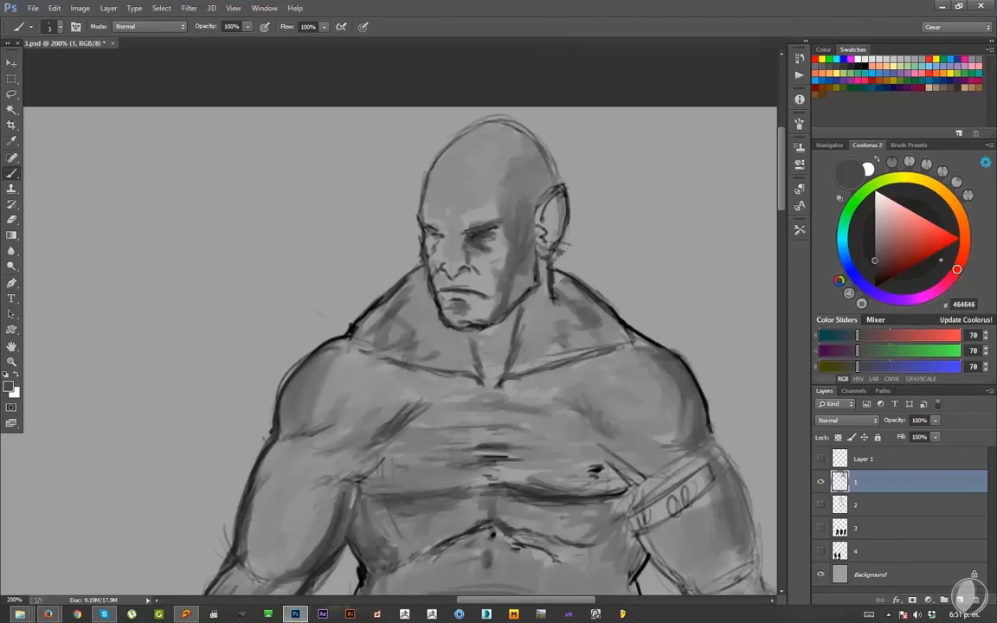
pyautogui.keyDown('alt'); pyautogui.click(434, 192); pyautogui.keyUp('alt')
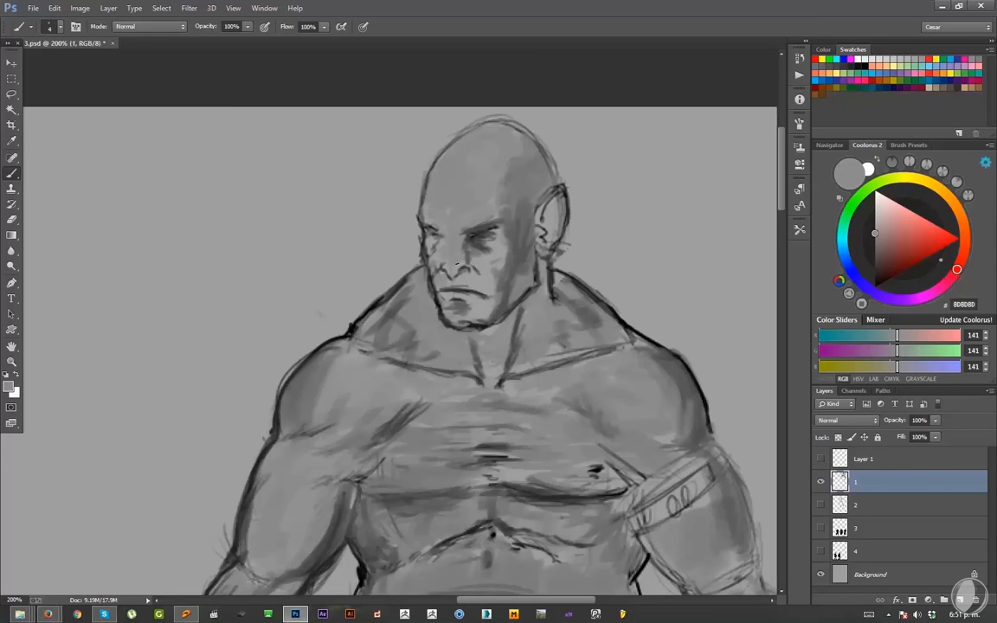
pyautogui.keyDown('alt'); pyautogui.click(427, 223); pyautogui.keyUp('alt')
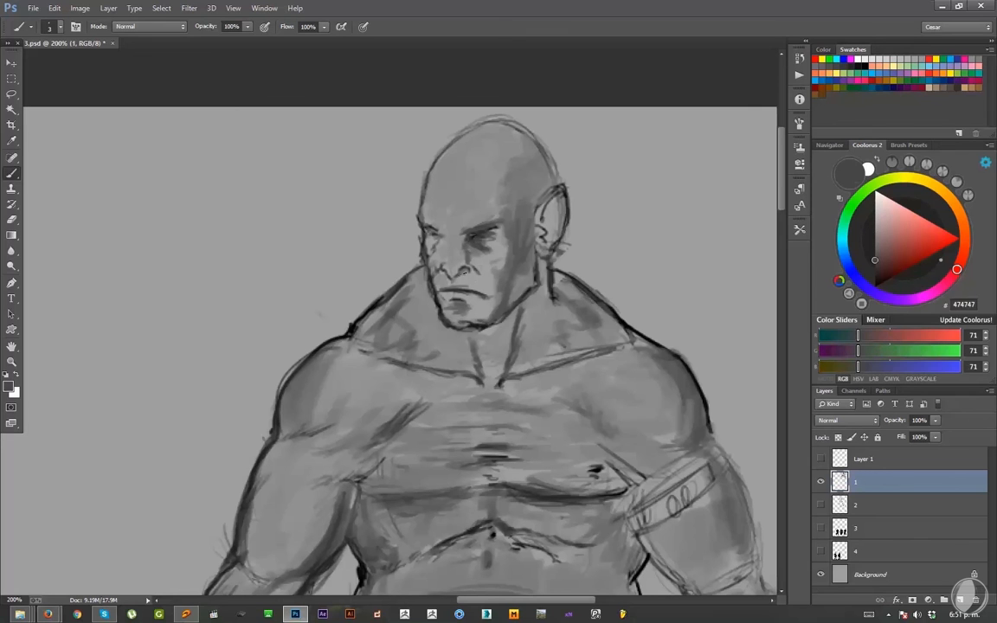
pyautogui.keyDown('alt'); pyautogui.click(437, 220); pyautogui.keyUp('alt')
# - Flip the canvas horizontally and bring the mirrored head and torso back into close view
pyautogui.hotkey('ctrl', '-')
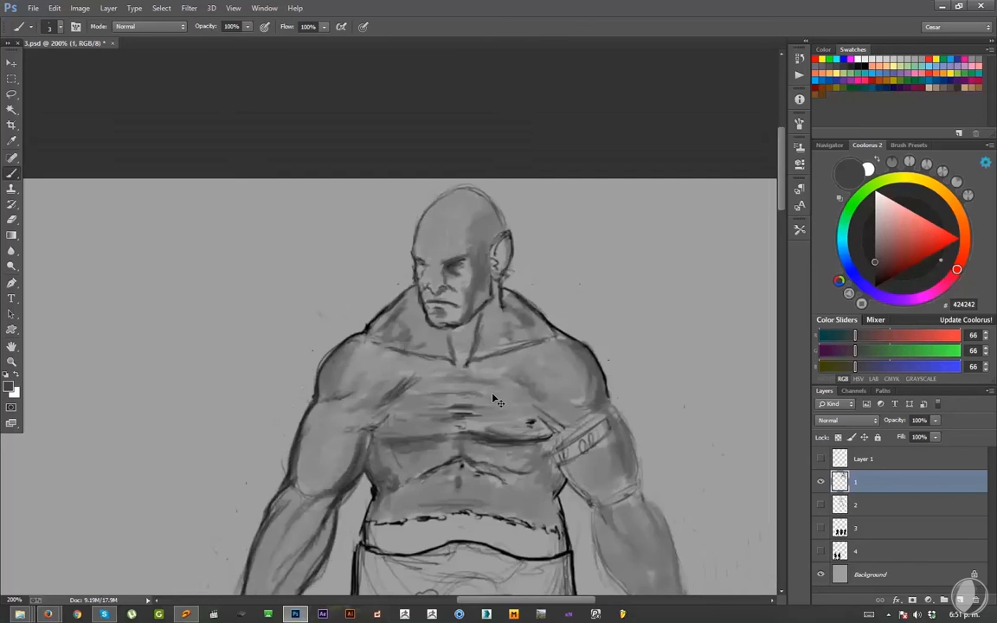
pyautogui.press('F2')
pyautogui.hotkey('ctrl', '+')
pyautogui.moveTo(212, 411); pyautogui.dragTo(615, 380)
pyautogui.moveTo(277, 424); pyautogui.dragTo(626, 458)
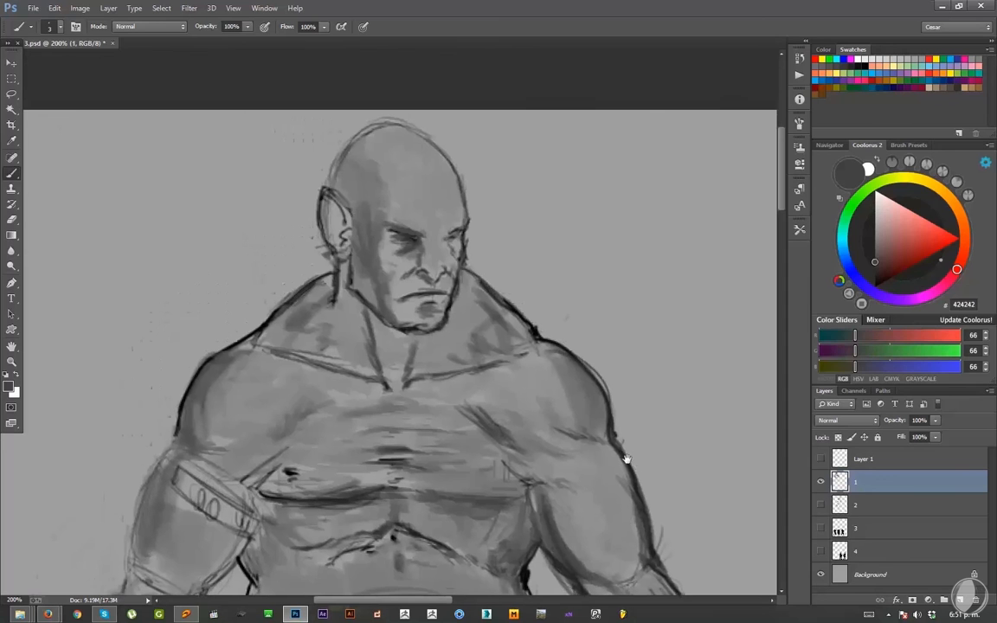
# - Deepen the shading along the jaw and in front of the ear with sampled greys 5A5A5A and 666666 at size 7
pyautogui.keyDown('alt'); pyautogui.click(368, 240); pyautogui.keyUp('alt')
pyautogui.press(']')
pyautogui.press(']')
pyautogui.press(']')
pyautogui.press(']')
pyautogui.moveTo(360, 281); pyautogui.dragTo(372, 287)
pyautogui.keyDown('alt'); pyautogui.click(377, 295); pyautogui.keyUp('alt')
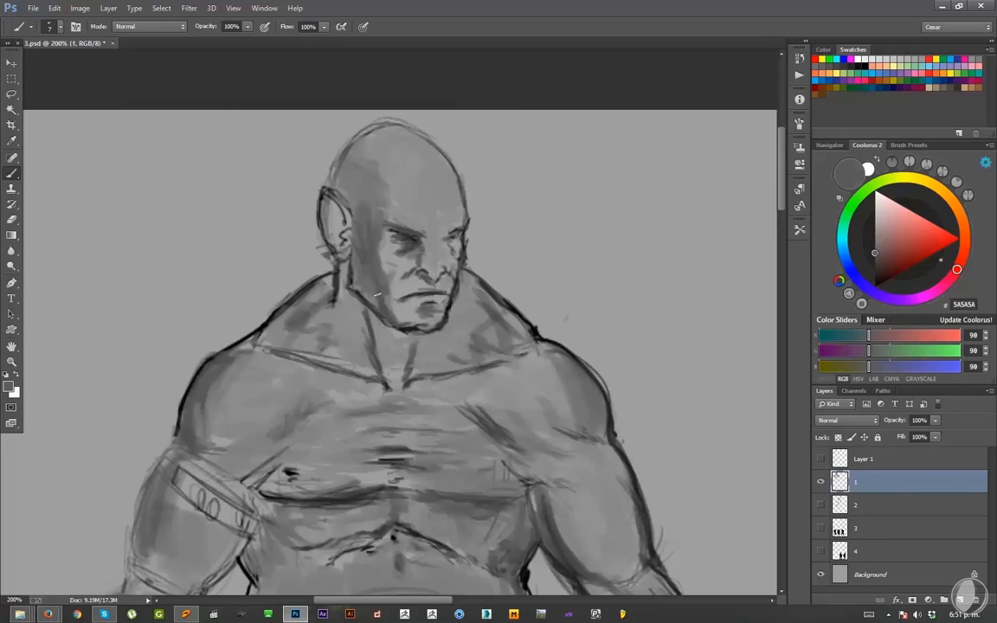
pyautogui.keyDown('alt'); pyautogui.click(349, 218); pyautogui.keyUp('alt')
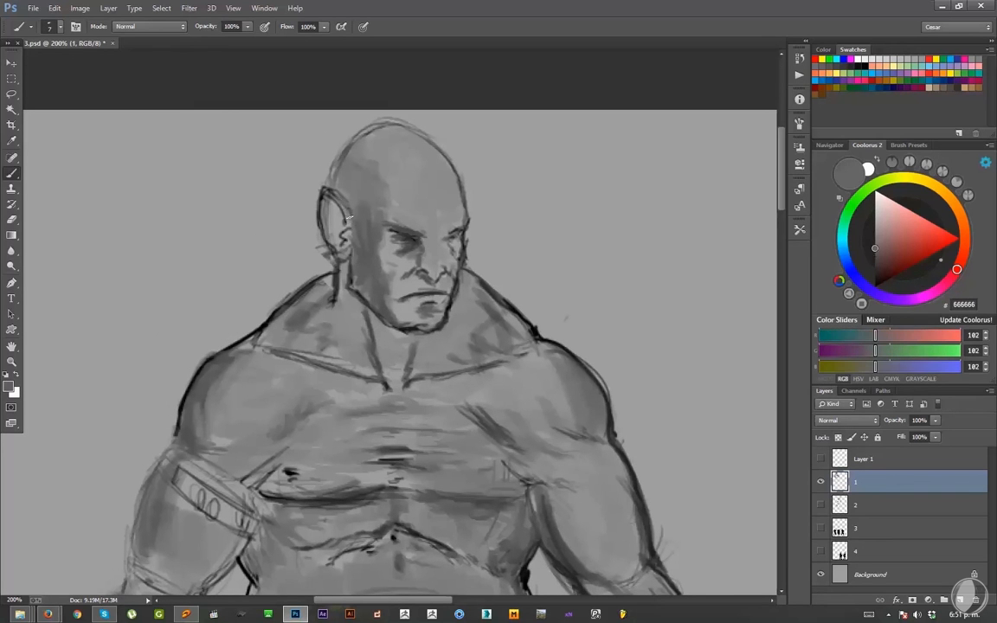
# - Soften the ear's upper contour using sampled greys such as 9F9F9F and 787878 with a size 4 brush
pyautogui.keyDown('alt'); pyautogui.click(466, 161); pyautogui.keyUp('alt')
pyautogui.press('[')
pyautogui.press('[')
pyautogui.moveTo(327, 187)
pyautogui.mouseDown()
pyautogui.moveTo(347, 219)
pyautogui.moveTo(349, 209)
pyautogui.mouseUp()
pyautogui.keyDown('alt'); pyautogui.click(366, 198); pyautogui.keyUp('alt')
pyautogui.press('[')
pyautogui.keyDown('alt'); pyautogui.click(389, 195); pyautogui.keyUp('alt')
pyautogui.keyDown('alt'); pyautogui.click(542, 156); pyautogui.keyUp('alt')
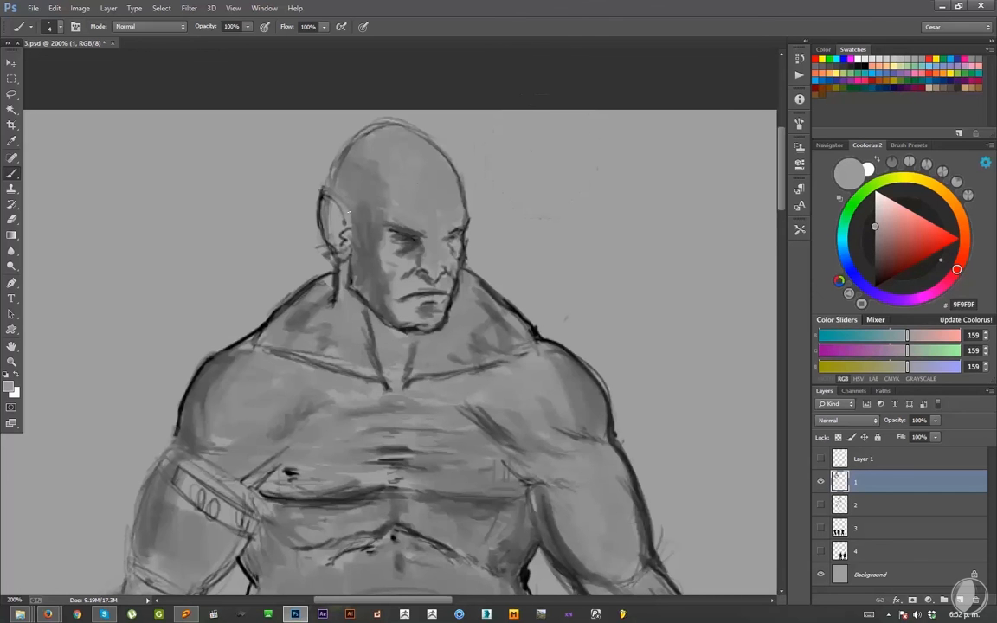
pyautogui.keyDown('alt'); pyautogui.click(363, 228); pyautogui.keyUp('alt')
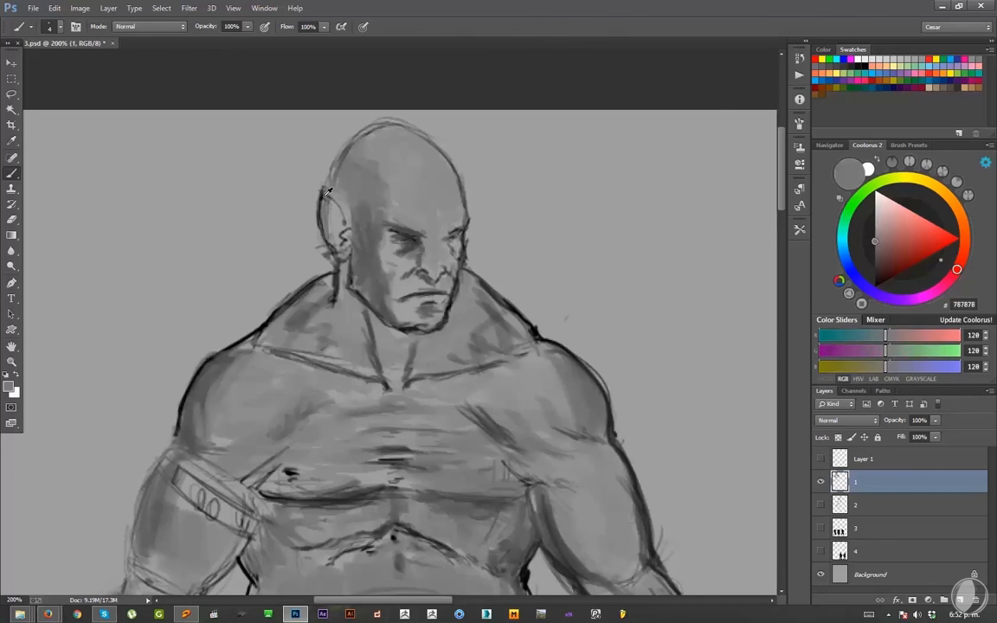
# - Sample a dark grey from the ear outline and shade the inside and front edge of the ear
pyautogui.keyDown('alt'); pyautogui.click(326, 195); pyautogui.keyUp('alt')
pyautogui.moveTo(322, 201)
pyautogui.mouseDown()
pyautogui.moveTo(334, 215)
pyautogui.moveTo(327, 224)
pyautogui.mouseUp()
pyautogui.moveTo(341, 216)
pyautogui.mouseDown()
pyautogui.moveTo(335, 246)
pyautogui.moveTo(333, 234)
pyautogui.mouseUp()
pyautogui.moveTo(339, 208); pyautogui.dragTo(346, 281)
# - Draw dark neck muscle lines below the ear and hatch the trapezius with 171717, reducing the brush to size 2
pyautogui.press('[')
pyautogui.moveTo(339, 263); pyautogui.dragTo(340, 320)
pyautogui.moveTo(354, 302); pyautogui.dragTo(349, 326)
pyautogui.moveTo(350, 317)
pyautogui.mouseDown()
pyautogui.moveTo(371, 375)
pyautogui.moveTo(358, 361)
pyautogui.mouseUp()
pyautogui.press('[')
pyautogui.press('[')
pyautogui.moveTo(326, 300); pyautogui.dragTo(340, 330)
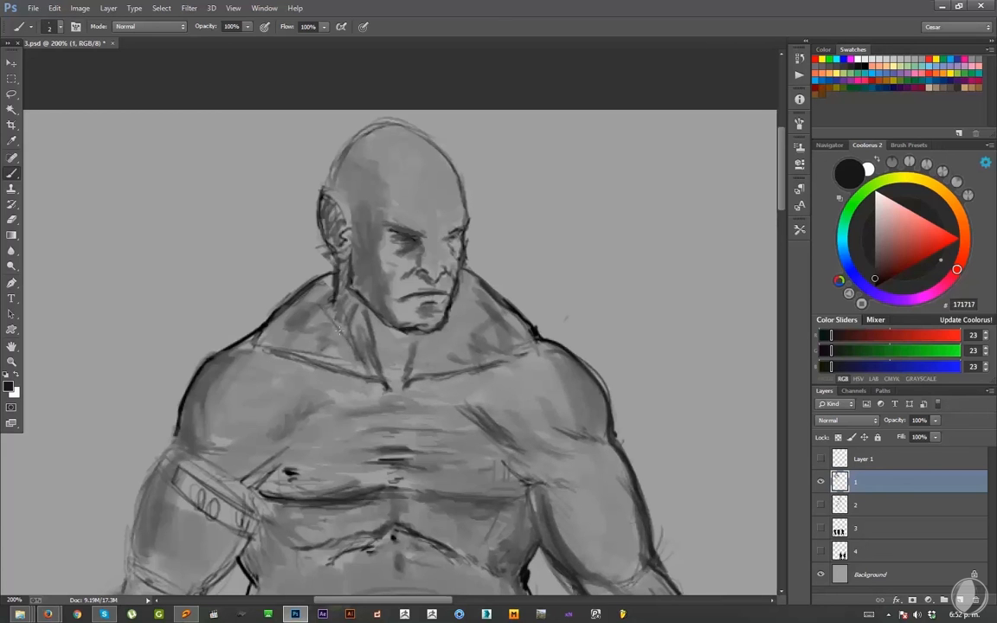
pyautogui.moveTo(313, 279)
pyautogui.mouseDown()
pyautogui.moveTo(284, 316)
pyautogui.moveTo(300, 317)
pyautogui.moveTo(273, 327)
pyautogui.mouseUp()
# - Sample black 000000 and strengthen the shoulder contour above the armband with size 3 strokes
pyautogui.keyDown('alt'); pyautogui.click(314, 285); pyautogui.keyUp('alt')
pyautogui.keyDown('alt'); pyautogui.click(243, 348); pyautogui.keyUp('alt')
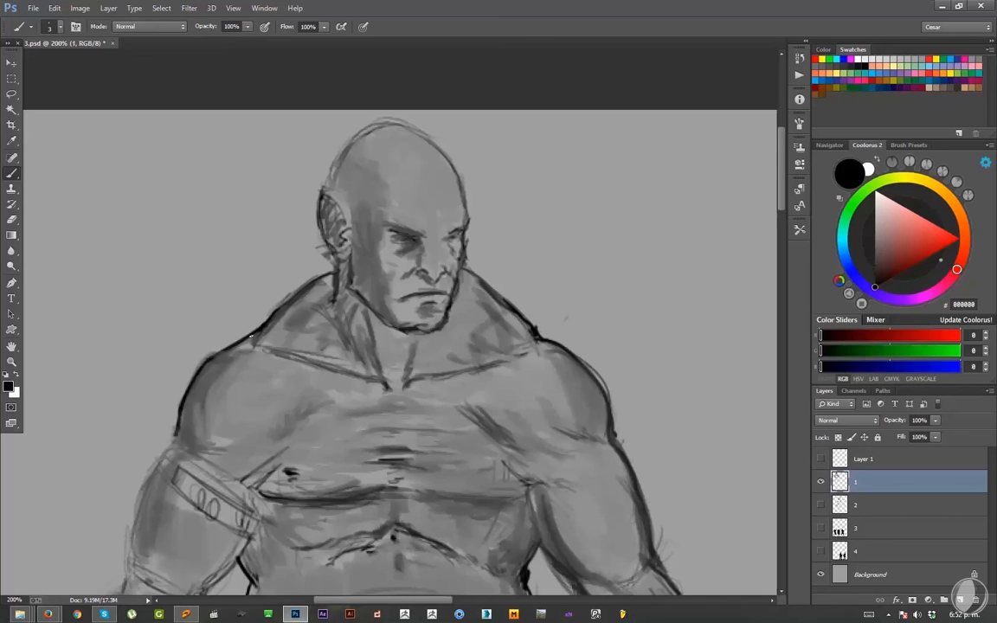
pyautogui.moveTo(213, 360); pyautogui.dragTo(190, 425)
pyautogui.moveTo(201, 378); pyautogui.dragTo(183, 435)
# - Strengthen the outer contour of the armband-side upper arm with dark grey 1F1F1F at size 4
pyautogui.moveTo(188, 406)
pyautogui.mouseDown()
pyautogui.moveTo(182, 446)
pyautogui.moveTo(199, 449)
pyautogui.moveTo(280, 335)
pyautogui.mouseUp()
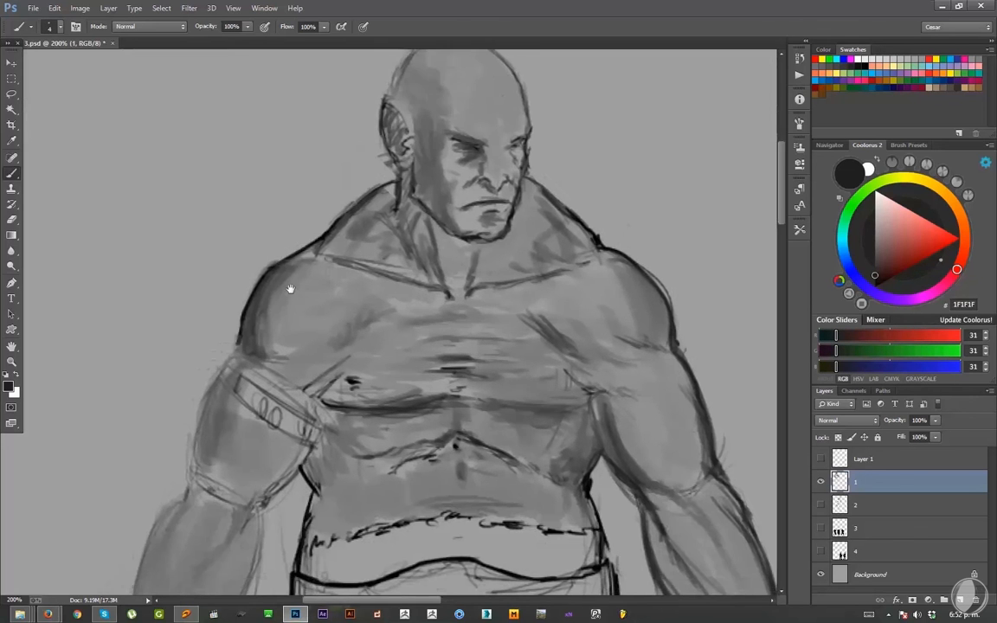
pyautogui.moveTo(212, 386)
pyautogui.mouseDown()
pyautogui.moveTo(229, 362)
pyautogui.moveTo(203, 395)
pyautogui.moveTo(212, 432)
pyautogui.moveTo(214, 408)
pyautogui.moveTo(198, 444)
pyautogui.mouseUp()
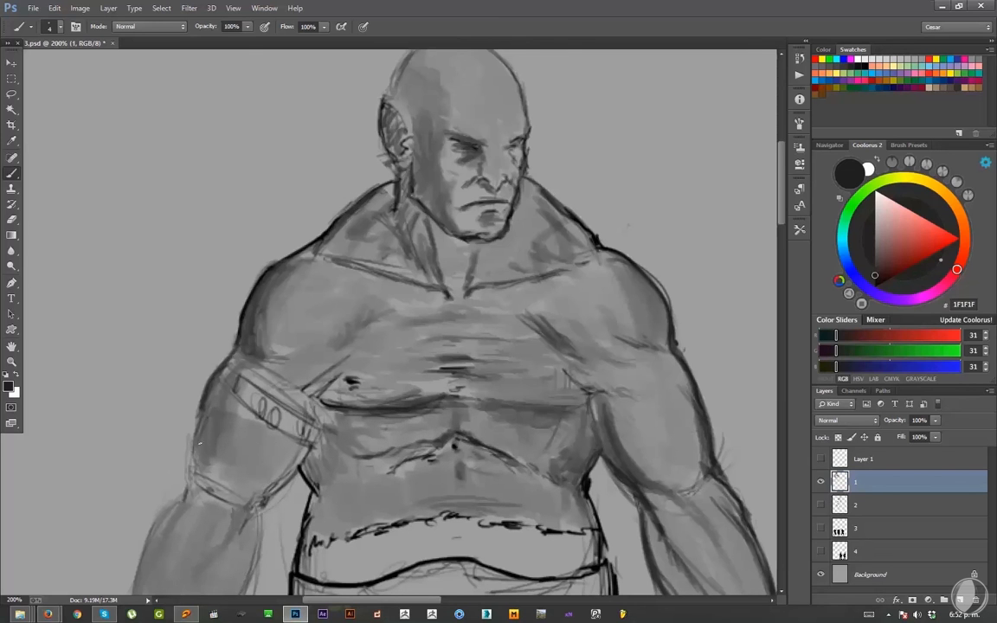
pyautogui.moveTo(261, 403); pyautogui.dragTo(224, 452)
# - Darken the inner contour of the armband-side forearm from the elbow to the wrist with size 4 strokes in 1F1F1F
pyautogui.moveTo(265, 500); pyautogui.dragTo(294, 277)
pyautogui.moveTo(363, 303)
pyautogui.mouseDown()
pyautogui.moveTo(342, 344)
pyautogui.moveTo(301, 374)
pyautogui.moveTo(304, 403)
pyautogui.moveTo(314, 373)
pyautogui.moveTo(295, 445)
pyautogui.mouseUp()
pyautogui.moveTo(337, 407); pyautogui.dragTo(368, 289)
pyautogui.moveTo(340, 301); pyautogui.dragTo(290, 366)
pyautogui.moveTo(322, 332); pyautogui.dragTo(282, 408)
pyautogui.moveTo(265, 329); pyautogui.dragTo(251, 380)
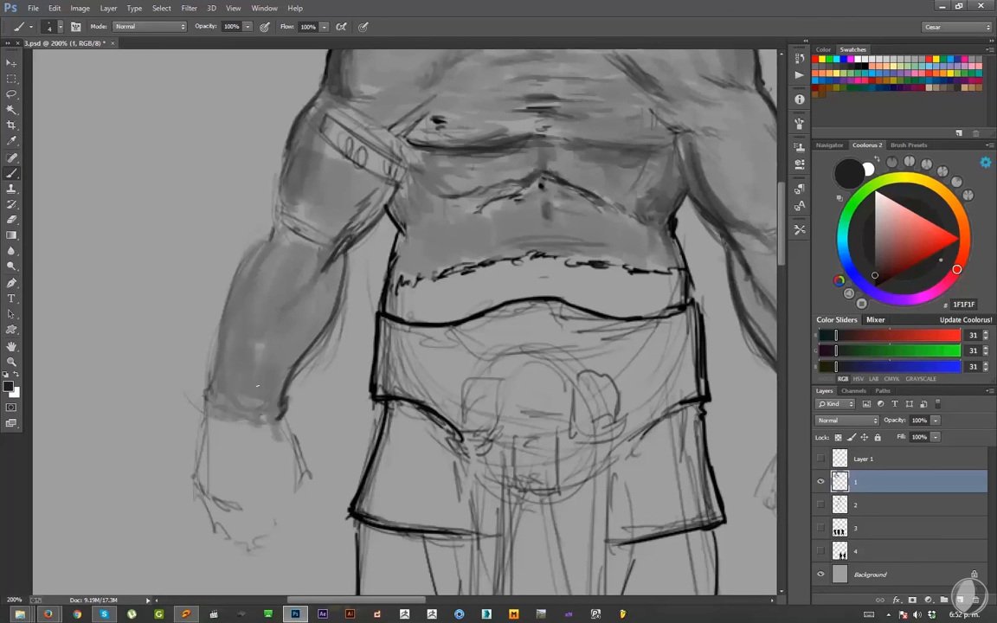
# - Draw the dark outer contour of the armband-side forearm between wrist and elbow in 1F1F1F at size 4
pyautogui.moveTo(205, 411); pyautogui.dragTo(222, 353)
pyautogui.moveTo(226, 383)
pyautogui.mouseDown()
pyautogui.moveTo(218, 413)
pyautogui.moveTo(233, 320)
pyautogui.mouseUp()
pyautogui.moveTo(266, 264); pyautogui.dragTo(255, 285)
pyautogui.moveTo(243, 208); pyautogui.dragTo(208, 301)
pyautogui.moveTo(228, 262); pyautogui.dragTo(207, 305)
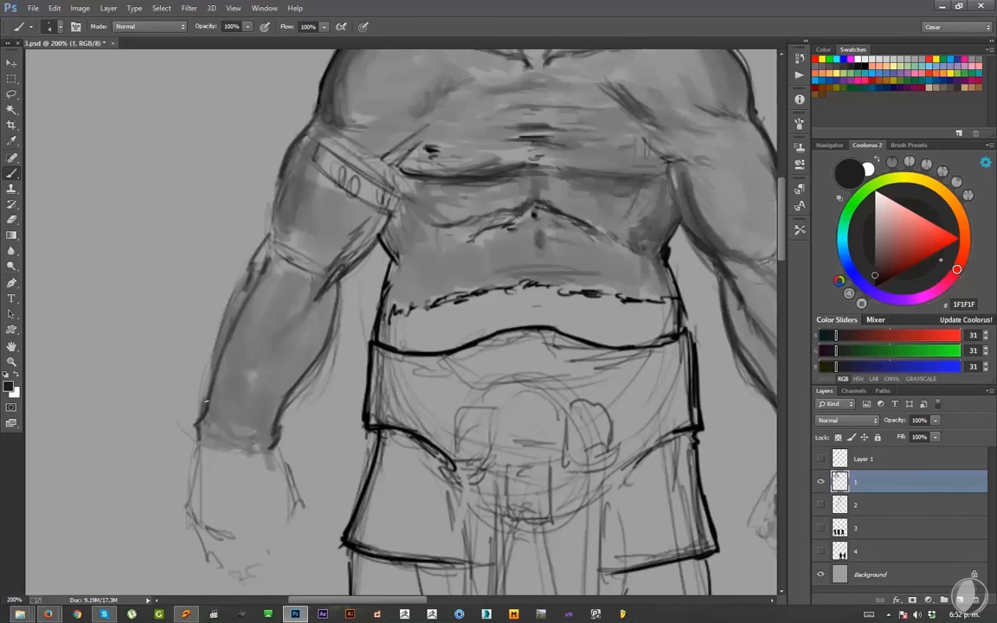
pyautogui.moveTo(226, 249); pyautogui.dragTo(178, 386)
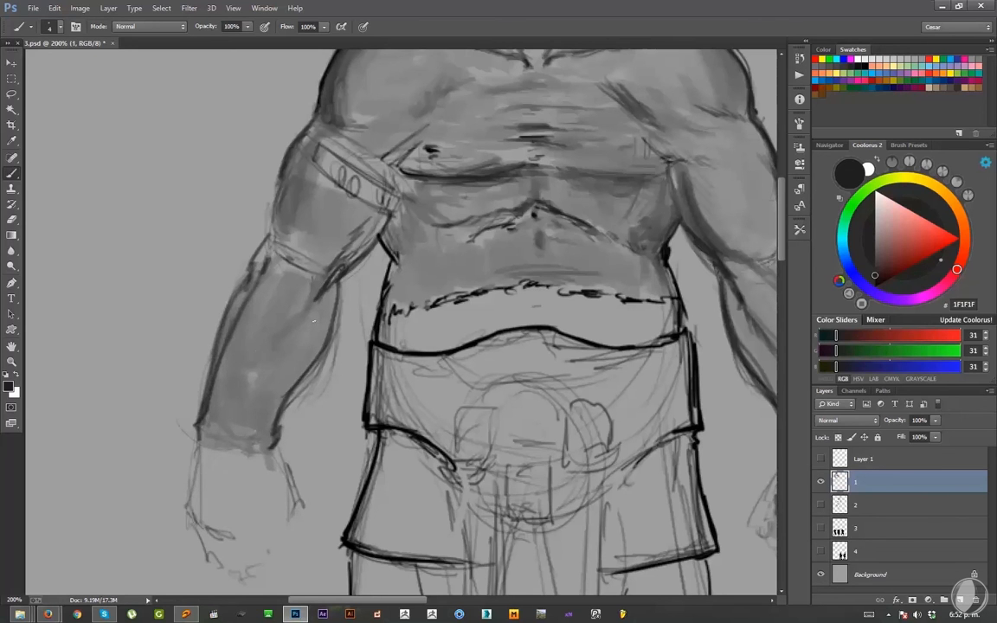
# - Add a dark muscle line inside the armband-side forearm and darken the wrist contours with size 4 strokes in 1F1F1F
pyautogui.moveTo(297, 323)
pyautogui.mouseDown()
pyautogui.moveTo(235, 416)
pyautogui.moveTo(279, 358)
pyautogui.mouseUp()
pyautogui.moveTo(209, 385); pyautogui.dragTo(200, 448)
pyautogui.moveTo(258, 350); pyautogui.dragTo(286, 405)
# - Outline both sides of the hand without the armband, from the wrist to the knuckles, with sampled dark greys at size 4
pyautogui.moveTo(402, 418); pyautogui.dragTo(281, 471)
pyautogui.moveTo(618, 457); pyautogui.dragTo(518, 405)
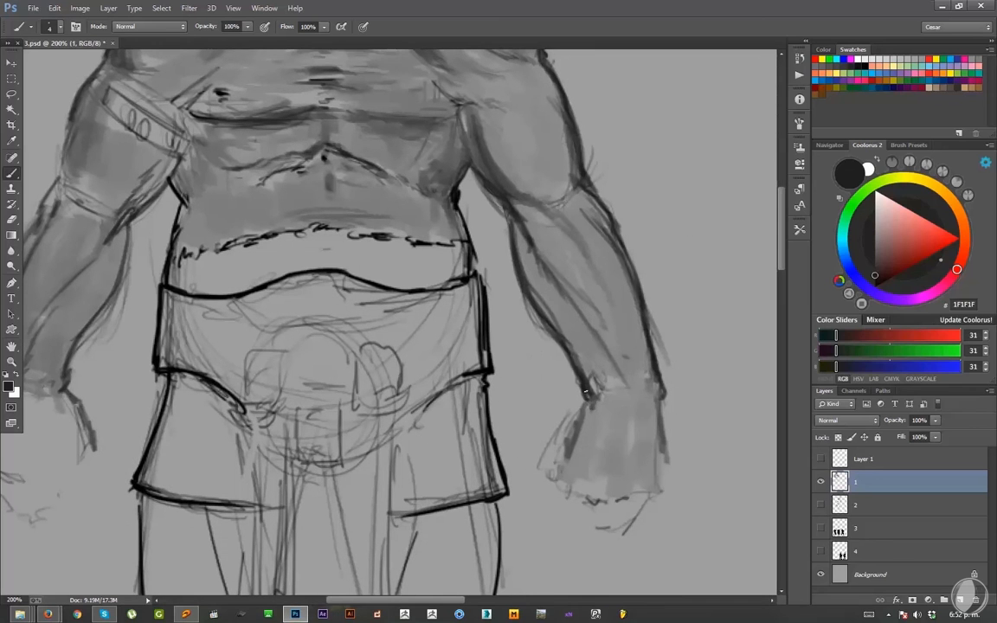
pyautogui.keyDown('alt'); pyautogui.click(586, 408); pyautogui.keyUp('alt')
pyautogui.moveTo(581, 410); pyautogui.dragTo(562, 435)
pyautogui.moveTo(587, 401)
pyautogui.mouseDown()
pyautogui.moveTo(559, 429)
pyautogui.moveTo(549, 474)
pyautogui.mouseUp()
pyautogui.keyDown('alt'); pyautogui.click(585, 386); pyautogui.keyUp('alt')
pyautogui.moveTo(663, 390)
pyautogui.mouseDown()
pyautogui.moveTo(657, 490)
pyautogui.moveTo(666, 464)
pyautogui.mouseUp()
# - Draw the curled fingers and thumb of that fist with 262626 strokes at size 4, and reduce the brush to size 3
pyautogui.moveTo(595, 443); pyautogui.dragTo(612, 378)
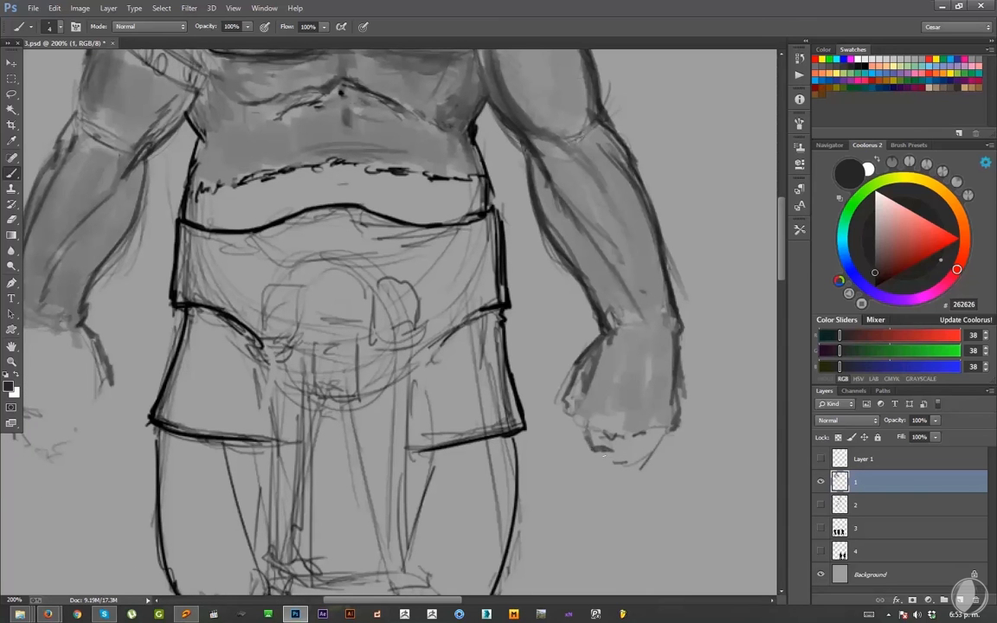
pyautogui.moveTo(665, 438); pyautogui.dragTo(608, 443)
pyautogui.moveTo(577, 365)
pyautogui.mouseDown()
pyautogui.moveTo(566, 406)
pyautogui.moveTo(581, 418)
pyautogui.moveTo(594, 472)
pyautogui.moveTo(673, 443)
pyautogui.mouseUp()
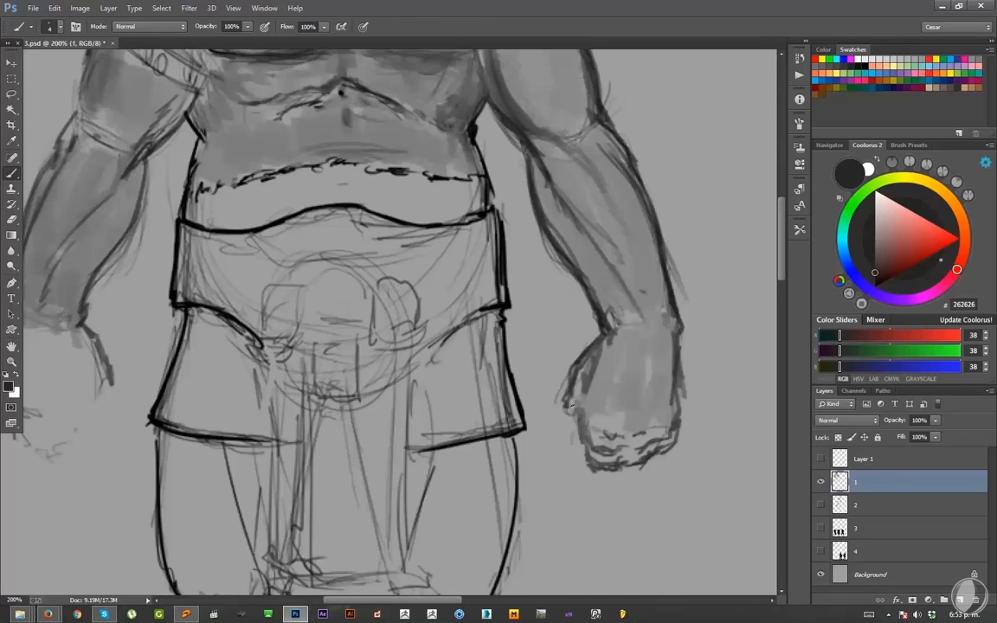
pyautogui.moveTo(569, 401)
pyautogui.mouseDown()
pyautogui.moveTo(581, 437)
pyautogui.moveTo(580, 392)
pyautogui.moveTo(593, 408)
pyautogui.moveTo(618, 453)
pyautogui.mouseUp()
pyautogui.press('[')
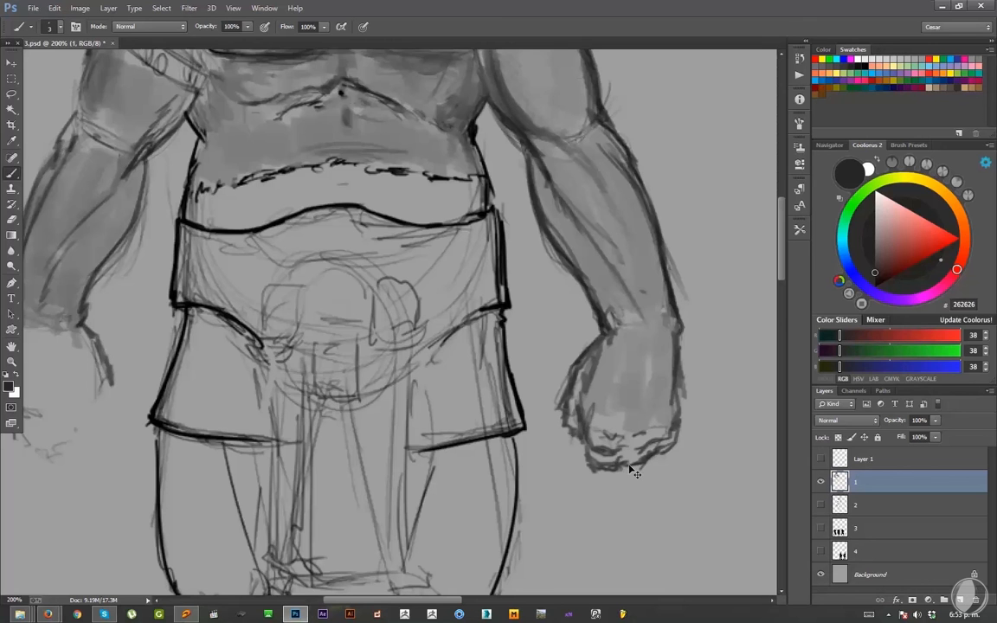
# - Check the whole figure and save the document
pyautogui.hotkey('ctrl', '-')
pyautogui.moveTo(432, 426); pyautogui.dragTo(460, 510)
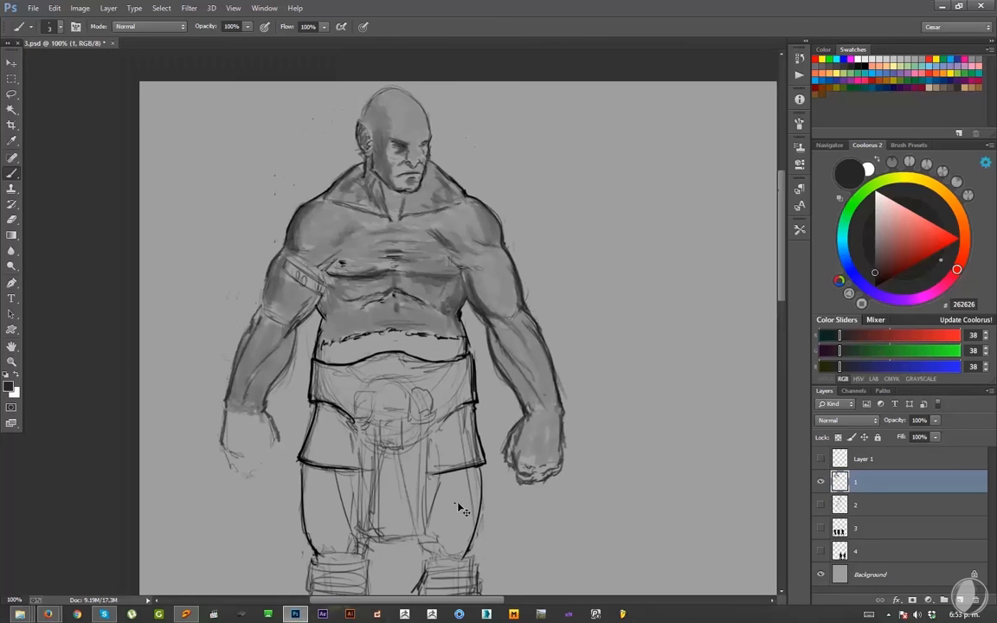
pyautogui.hotkey('ctrl', '-')
pyautogui.hotkey('ctrl', 's')
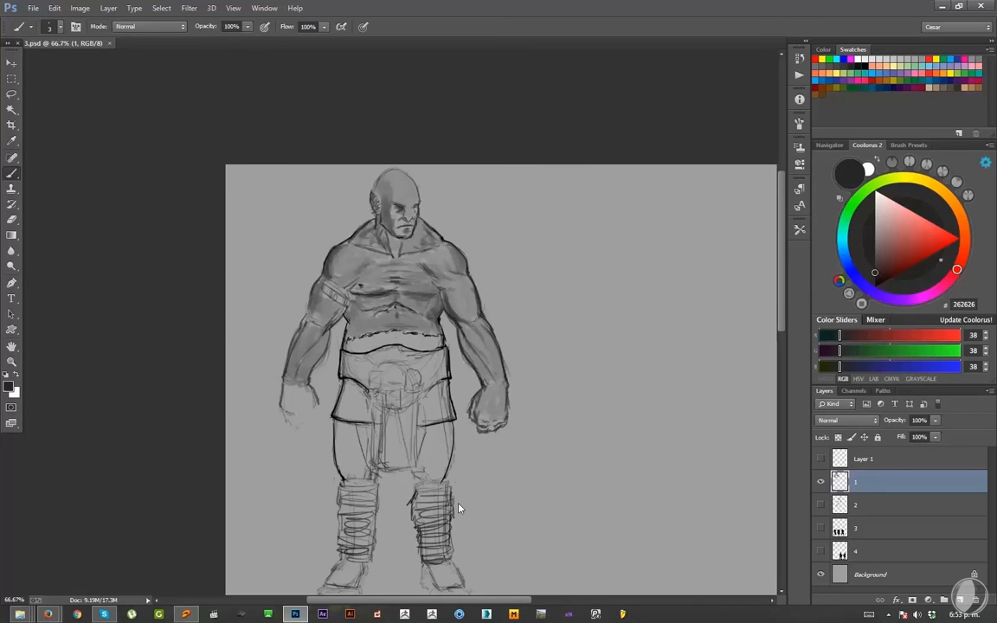
pyautogui.click(889, 614)
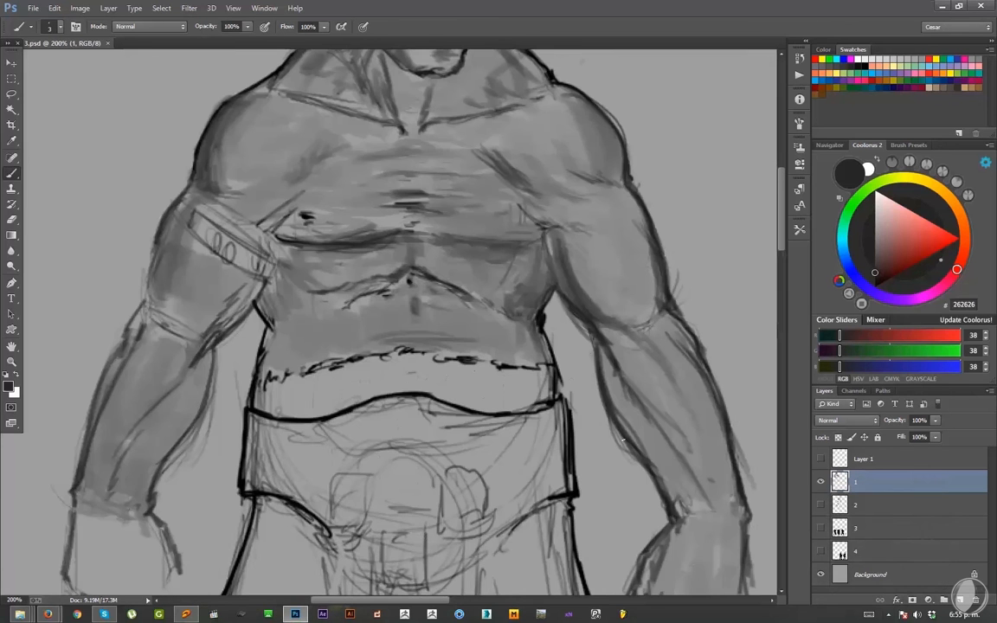
# - Refine the outer contour of the armband-side upper arm with size 3 strokes in 2B2B2B and sample greys for the elbow
pyautogui.moveTo(547, 389); pyautogui.dragTo(699, 486)
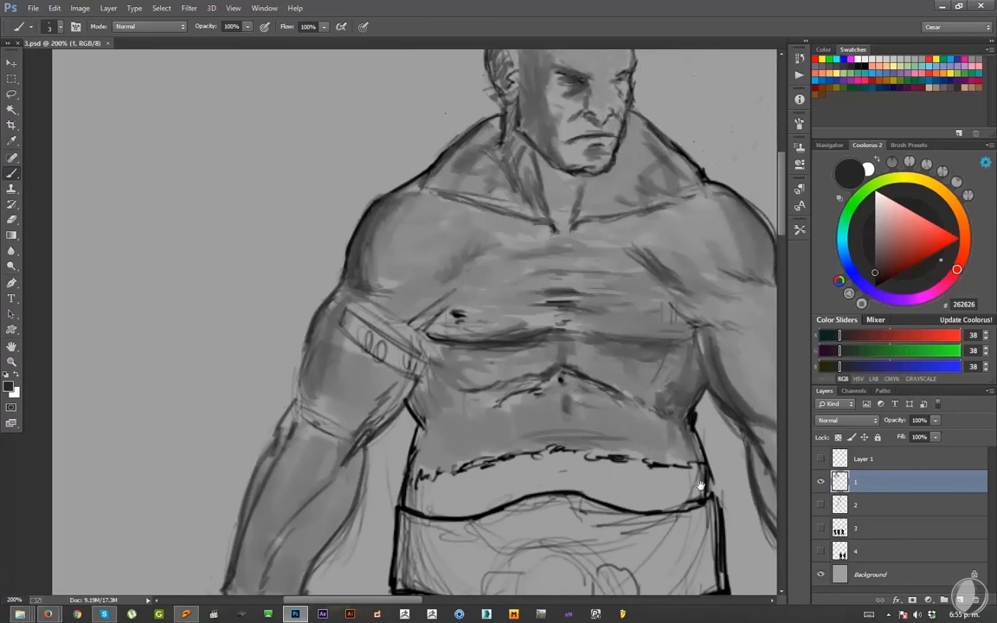
pyautogui.keyDown('alt'); pyautogui.click(319, 329); pyautogui.keyUp('alt')
pyautogui.moveTo(315, 319); pyautogui.dragTo(305, 342)
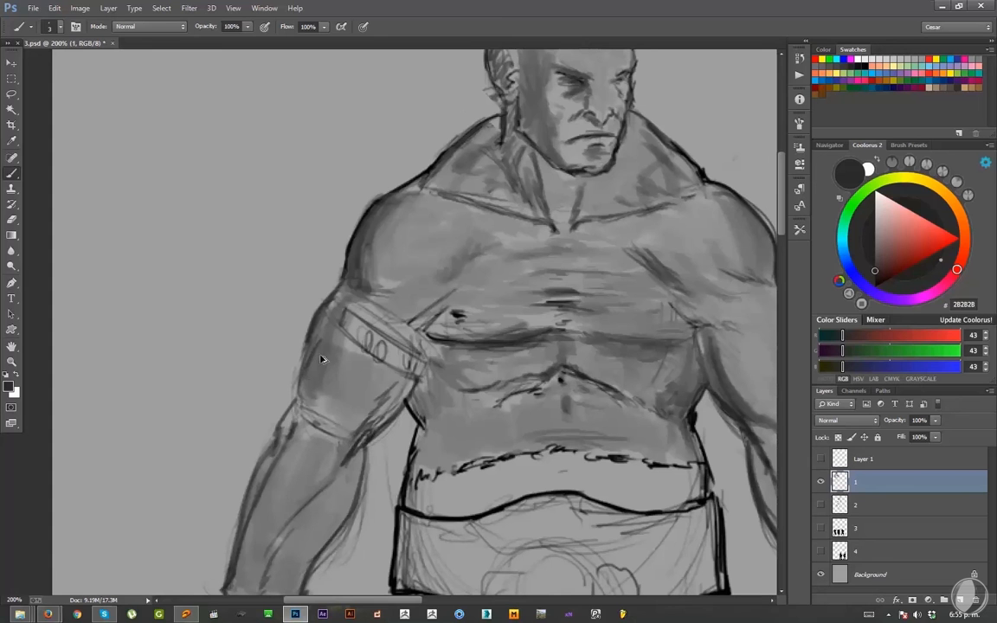
pyautogui.moveTo(322, 343)
pyautogui.mouseDown()
pyautogui.moveTo(315, 396)
pyautogui.moveTo(296, 407)
pyautogui.moveTo(365, 305)
pyautogui.mouseUp()
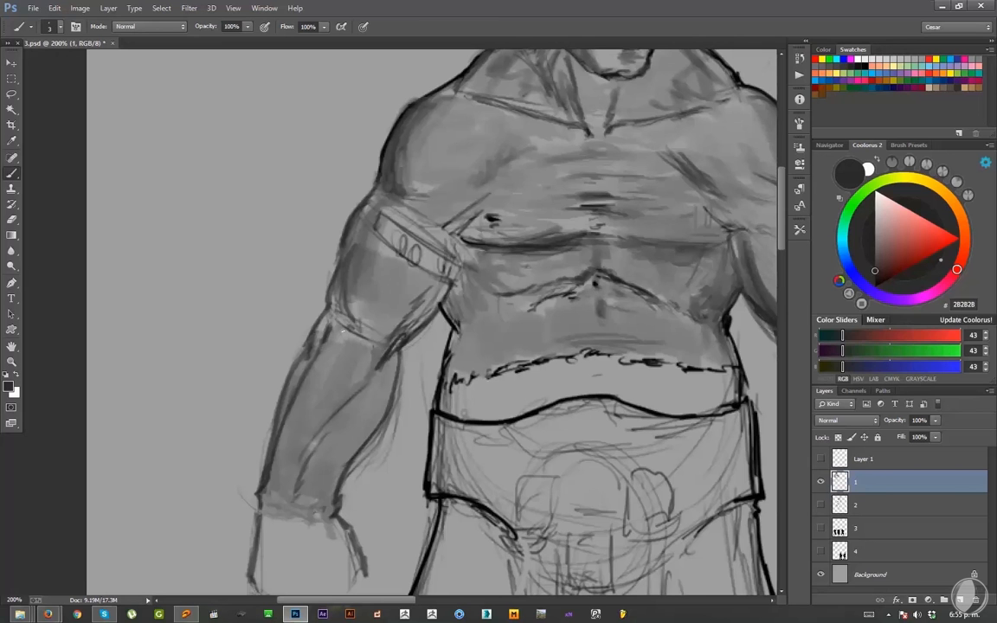
pyautogui.keyDown('alt'); pyautogui.click(356, 311); pyautogui.keyUp('alt')
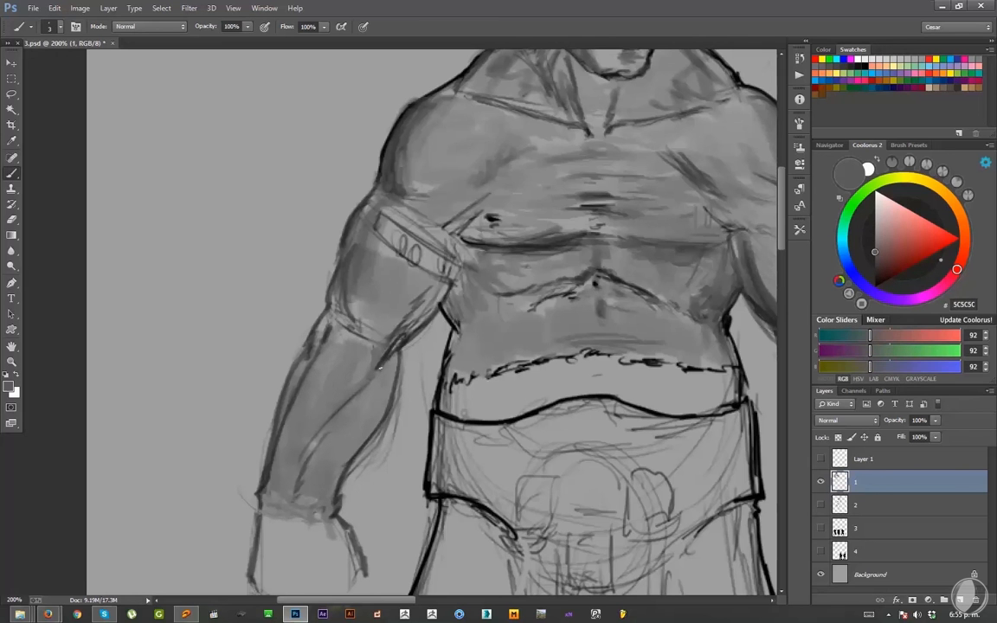
pyautogui.keyDown('alt'); pyautogui.click(344, 329); pyautogui.keyUp('alt')
# - Outline the armband-side hand below the wrist, including its knuckles and lower edge, with thin strokes in sampled dark greys
pyautogui.moveTo(361, 424); pyautogui.dragTo(380, 288)
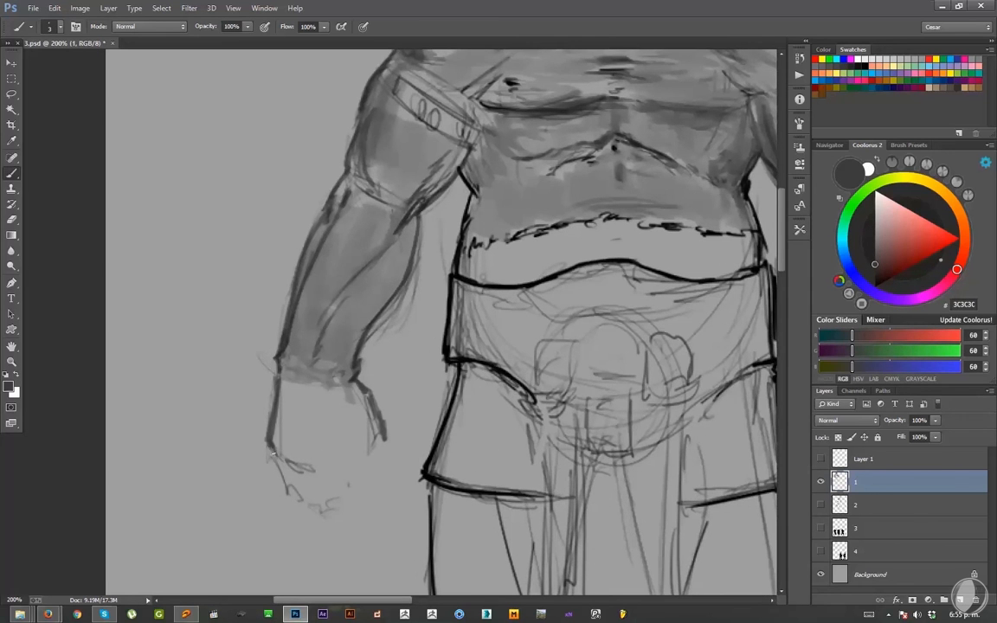
pyautogui.moveTo(282, 465); pyautogui.dragTo(293, 487)
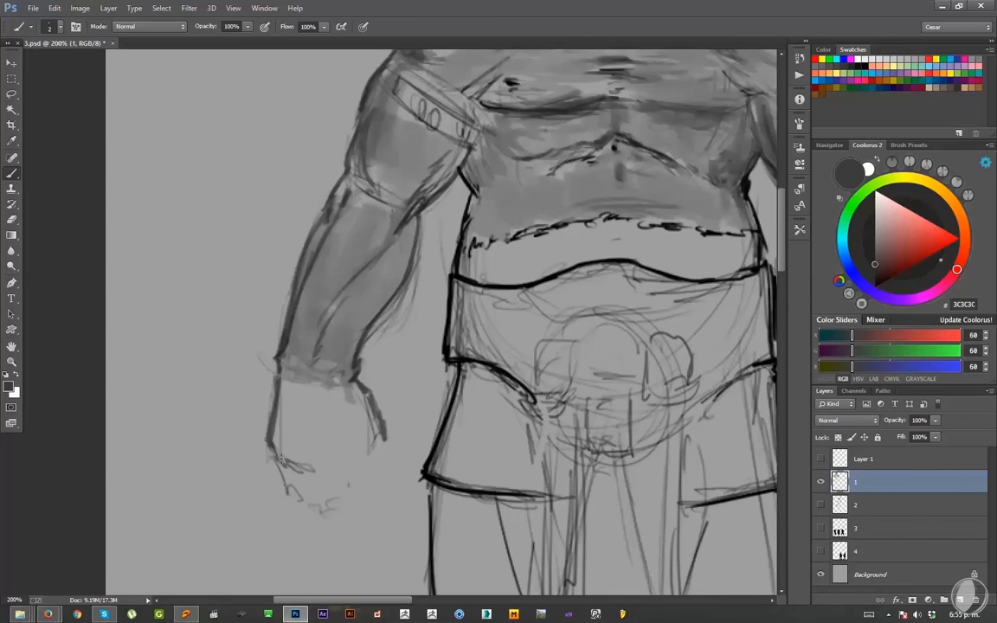
pyautogui.keyDown('alt'); pyautogui.click(369, 384); pyautogui.keyUp('alt')
pyautogui.keyDown('alt'); pyautogui.click(355, 379); pyautogui.keyUp('alt')
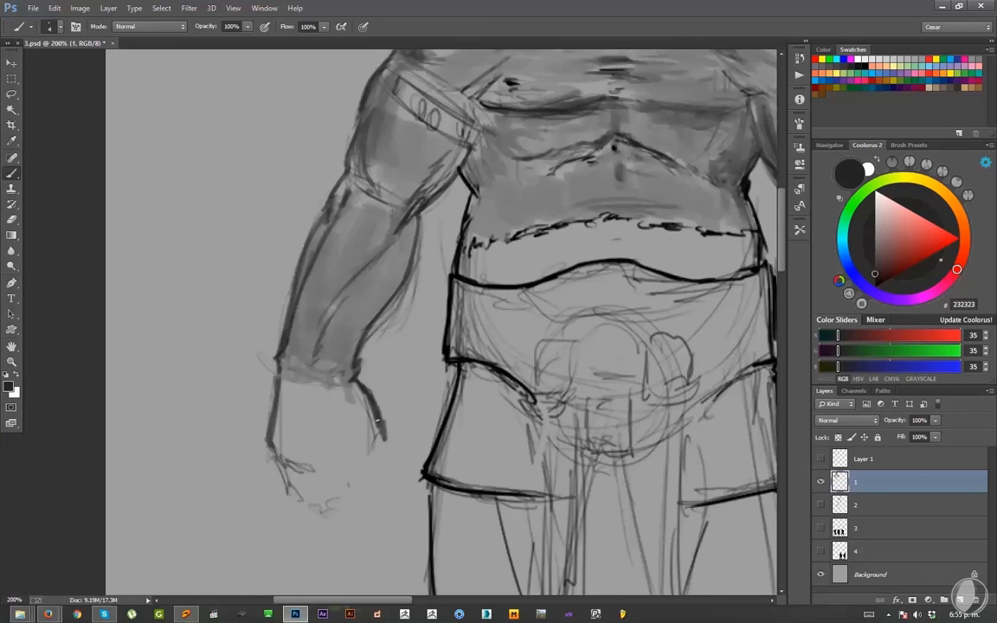
pyautogui.moveTo(378, 422)
pyautogui.mouseDown()
pyautogui.moveTo(380, 453)
pyautogui.moveTo(359, 470)
pyautogui.mouseUp()
pyautogui.press('[')
pyautogui.moveTo(276, 449)
pyautogui.mouseDown()
pyautogui.moveTo(299, 498)
pyautogui.moveTo(357, 505)
pyautogui.mouseUp()
pyautogui.moveTo(358, 467); pyautogui.dragTo(356, 504)
# - Draw the thumb and reinforce the finger contours of the armband-side fist with 232323 strokes at size 4
pyautogui.press(']')
pyautogui.moveTo(385, 444); pyautogui.dragTo(381, 472)
pyautogui.moveTo(365, 478); pyautogui.dragTo(379, 474)
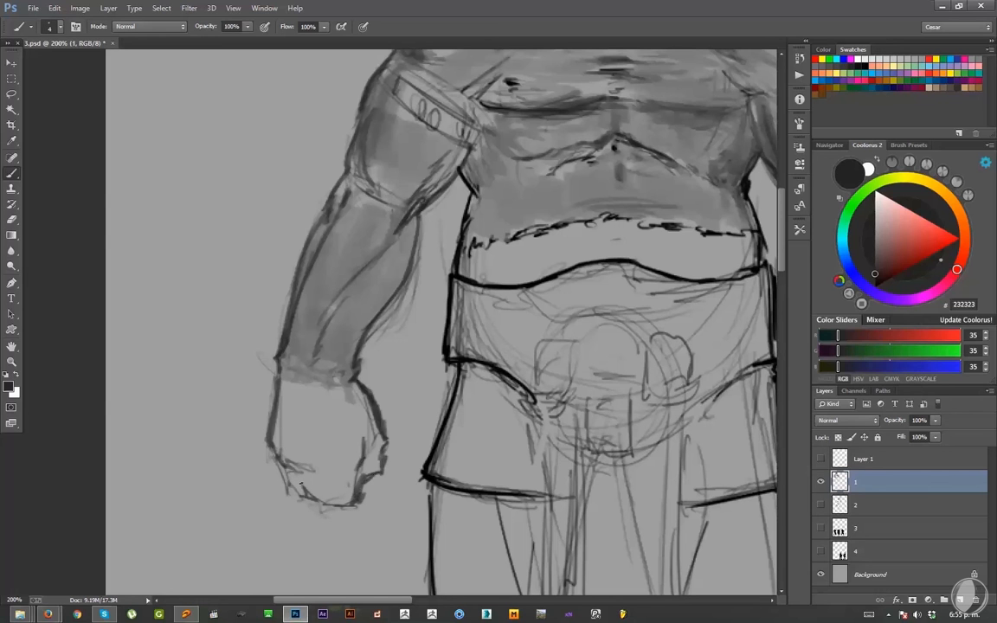
pyautogui.moveTo(275, 450)
pyautogui.mouseDown()
pyautogui.moveTo(280, 468)
pyautogui.moveTo(333, 476)
pyautogui.mouseUp()
pyautogui.moveTo(276, 457); pyautogui.dragTo(287, 492)
# - Paint soft light grey B1B1B1 highlights on the crown and forehead, enlarging the brush to size 10
pyautogui.moveTo(391, 450)
pyautogui.mouseDown()
pyautogui.moveTo(265, 485)
pyautogui.moveTo(261, 511)
pyautogui.mouseUp()
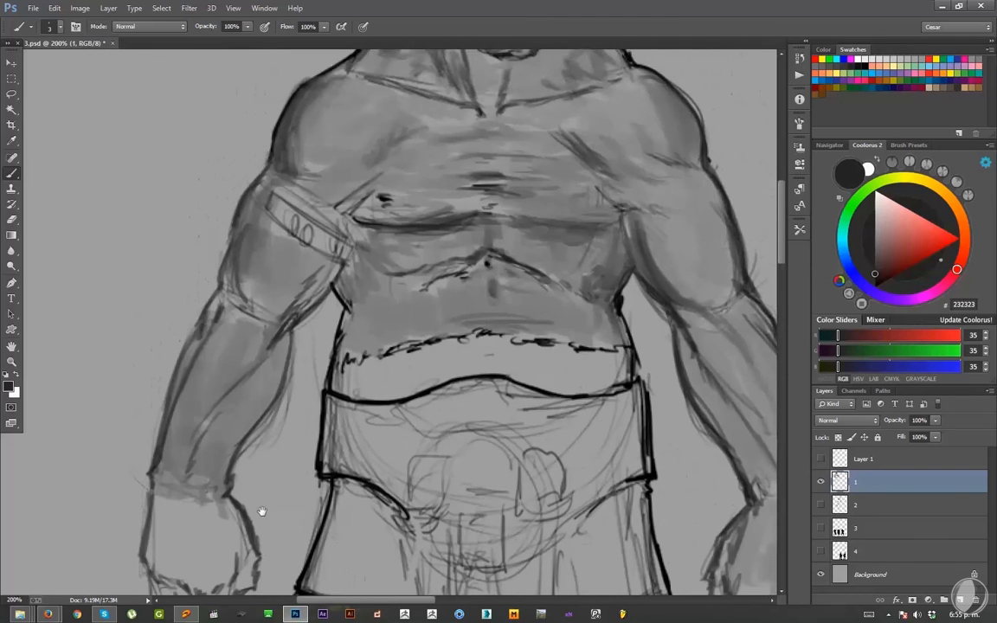
pyautogui.hotkey('ctrl', '-')
pyautogui.hotkey('ctrl', '+')
pyautogui.moveTo(472, 362); pyautogui.dragTo(326, 544)
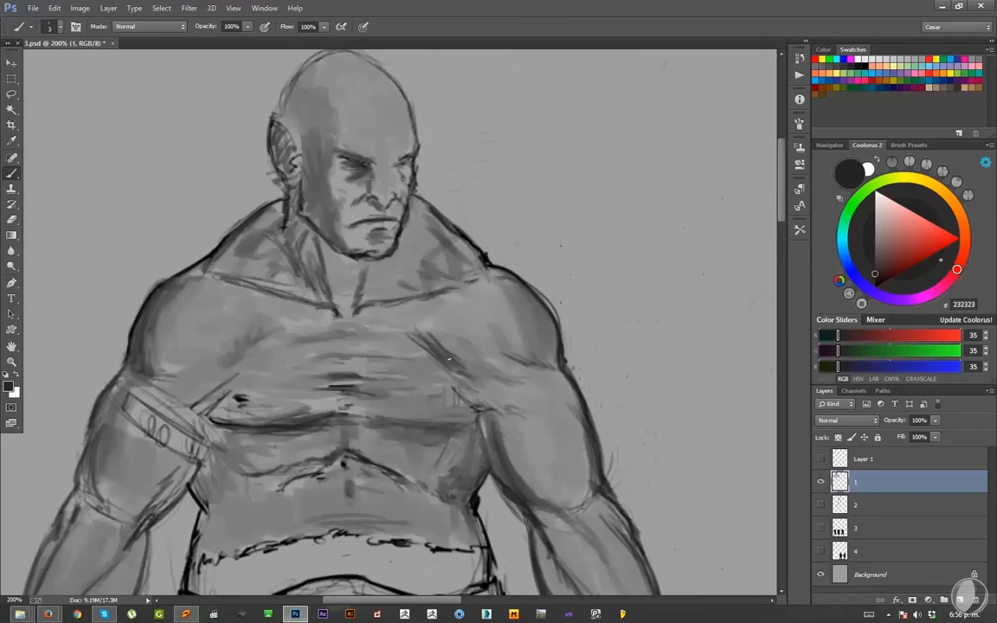
pyautogui.keyDown('alt'); pyautogui.click(625, 193); pyautogui.keyUp('alt')
pyautogui.press('x')
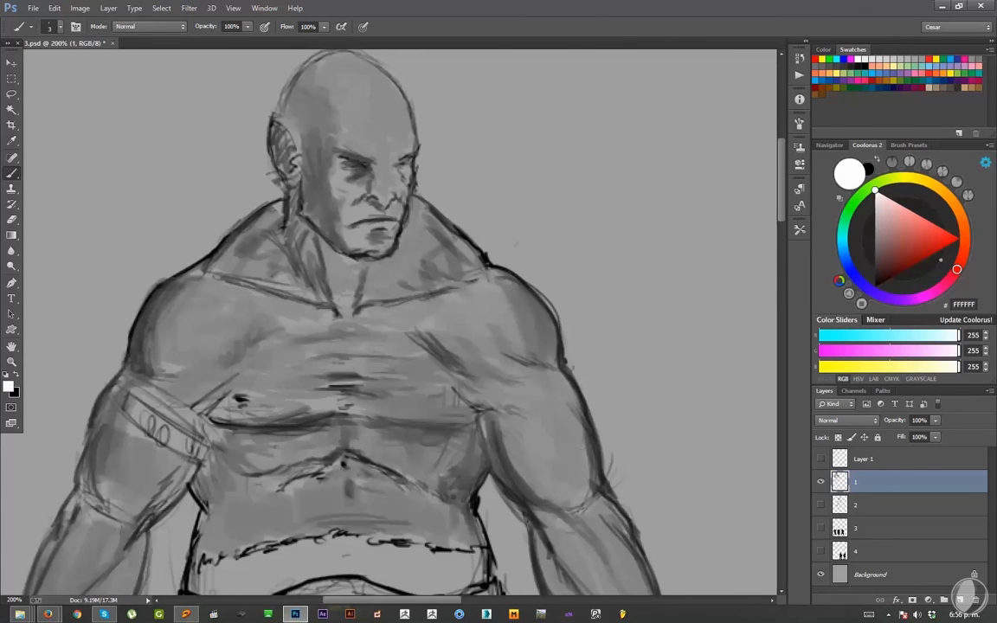
pyautogui.moveTo(510, 244); pyautogui.dragTo(545, 331)
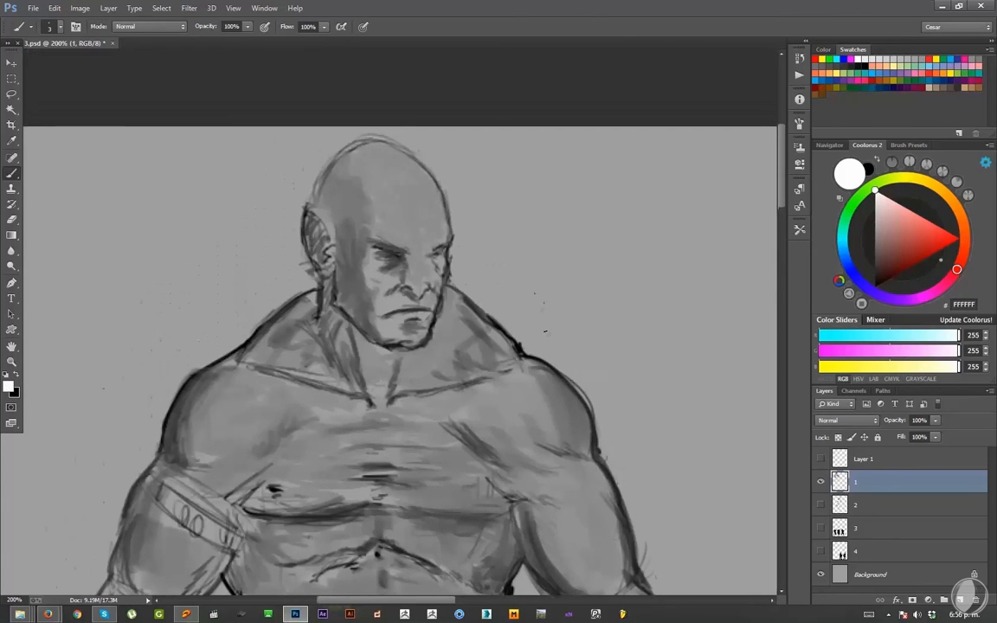
pyautogui.keyDown('alt'); pyautogui.click(424, 189); pyautogui.keyUp('alt')
pyautogui.moveTo(392, 158)
pyautogui.mouseDown()
pyautogui.moveTo(416, 187)
pyautogui.moveTo(416, 240)
pyautogui.mouseUp()
pyautogui.press(']')
pyautogui.press(']')
pyautogui.moveTo(419, 194)
pyautogui.mouseDown()
pyautogui.moveTo(416, 227)
pyautogui.moveTo(402, 187)
pyautogui.moveTo(373, 161)
pyautogui.mouseUp()
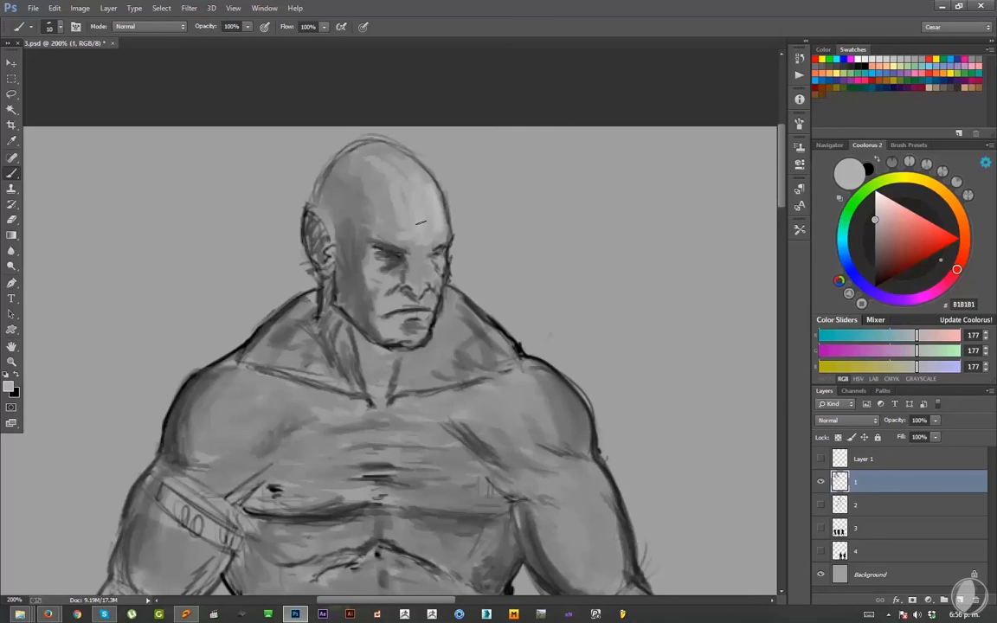
# - Highlight the nose bridge with a small brush and darken the eyebrow with size 3 strokes in 262626
pyautogui.press('[')
pyautogui.press('[')
pyautogui.press('[')
pyautogui.press('[')
pyautogui.moveTo(422, 266); pyautogui.dragTo(422, 278)
pyautogui.keyDown('alt'); pyautogui.click(401, 257); pyautogui.keyUp('alt')
pyautogui.moveTo(369, 241); pyautogui.dragTo(383, 250)
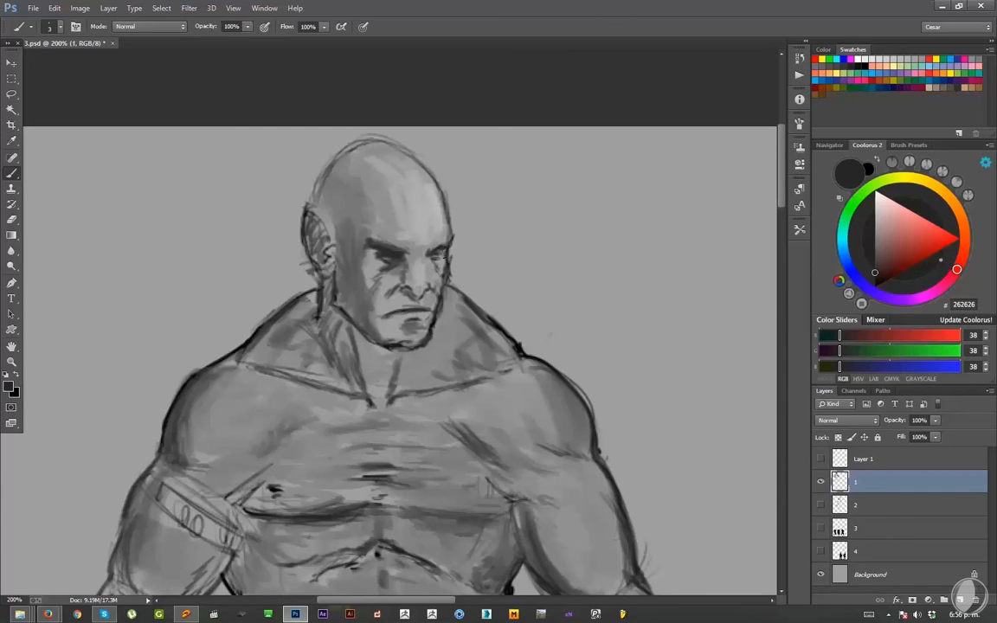
# - Lighten the nose with a sampled light grey and refine the eye area using sampled 2E2E2E at size 3
pyautogui.keyDown('alt'); pyautogui.click(443, 204); pyautogui.keyUp('alt')
pyautogui.press(']')
pyautogui.press(']')
pyautogui.moveTo(423, 299); pyautogui.dragTo(418, 287)
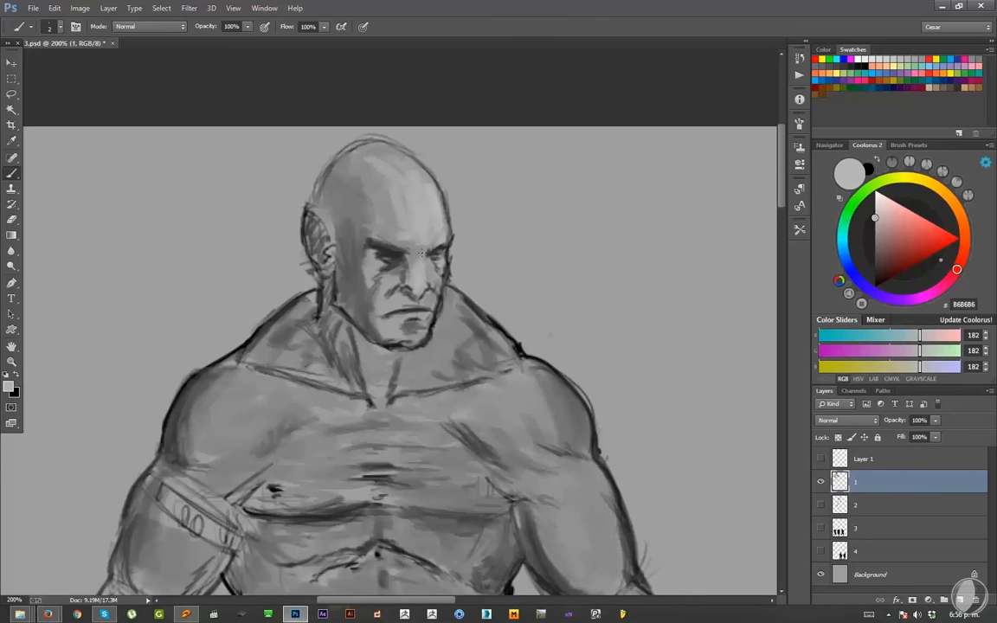
pyautogui.keyDown('alt'); pyautogui.click(425, 254); pyautogui.keyUp('alt')
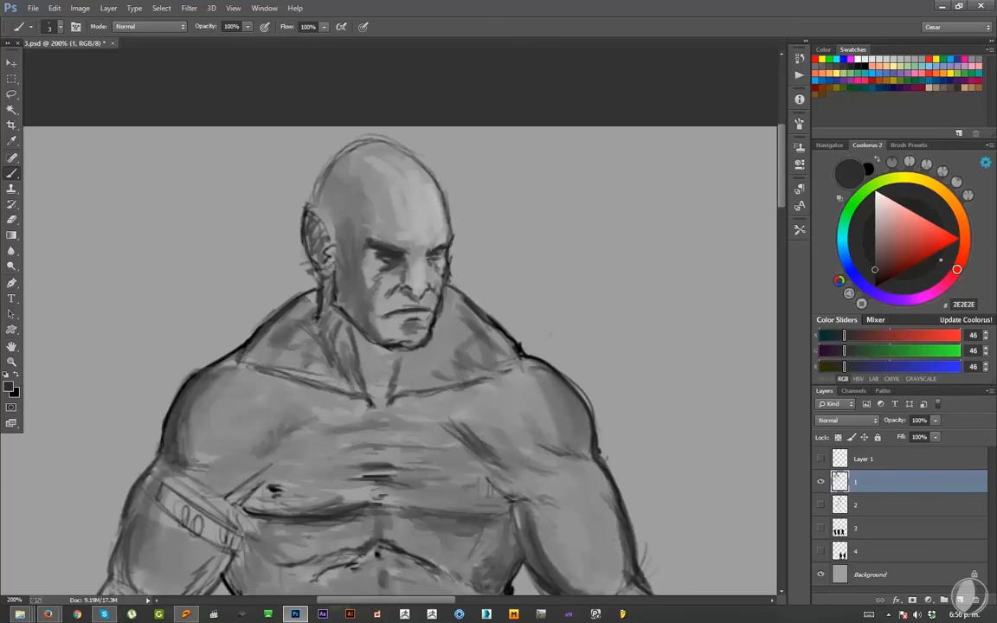
pyautogui.keyDown('alt'); pyautogui.click(381, 251); pyautogui.keyUp('alt')
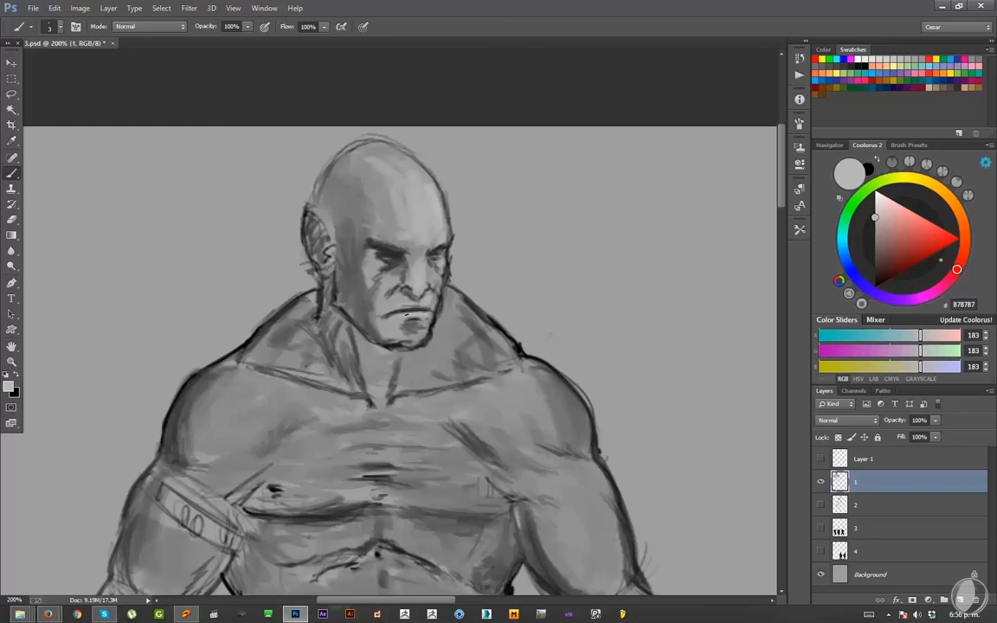
# - Refine the mouth corner and chin with small strokes in sampled greys BABABA, 373737 and 5B5B5B
pyautogui.press('d')
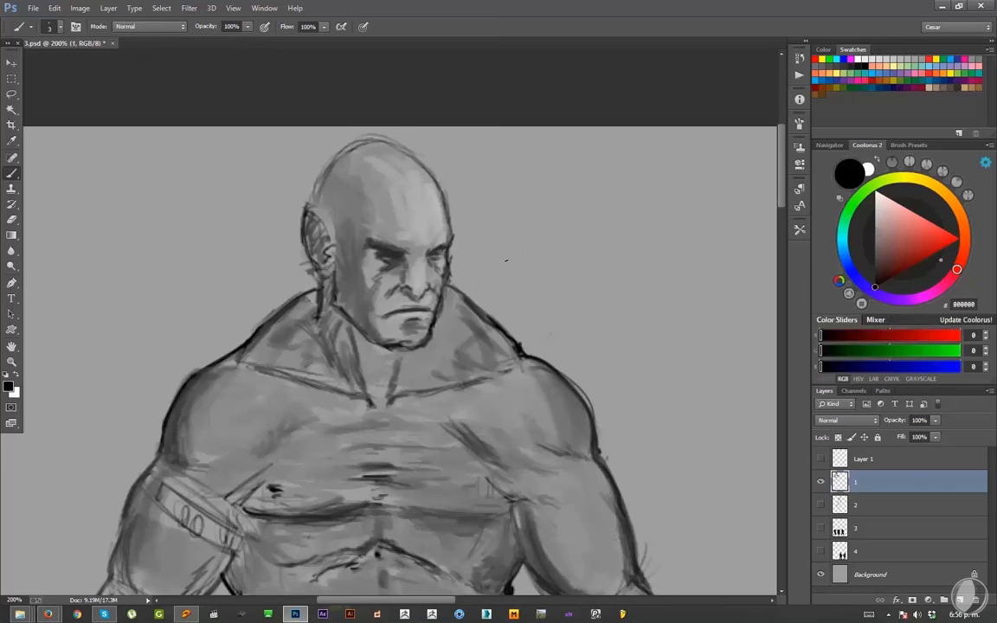
pyautogui.press('x')
pyautogui.keyDown('alt'); pyautogui.click(419, 315); pyautogui.keyUp('alt')
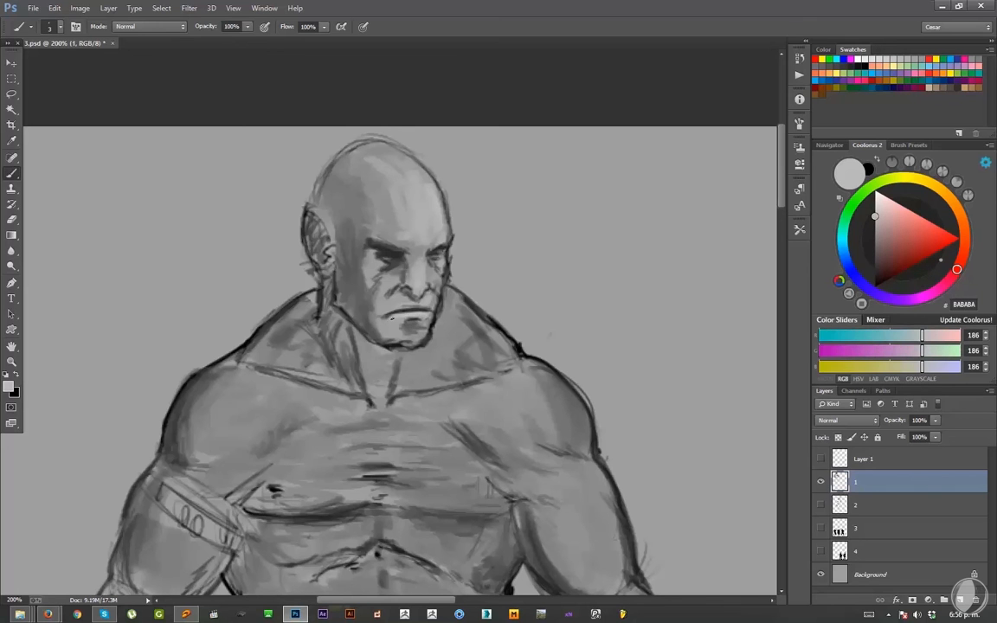
pyautogui.keyDown('alt'); pyautogui.click(376, 318); pyautogui.keyUp('alt')
pyautogui.keyDown('alt'); pyautogui.click(382, 317); pyautogui.keyUp('alt')
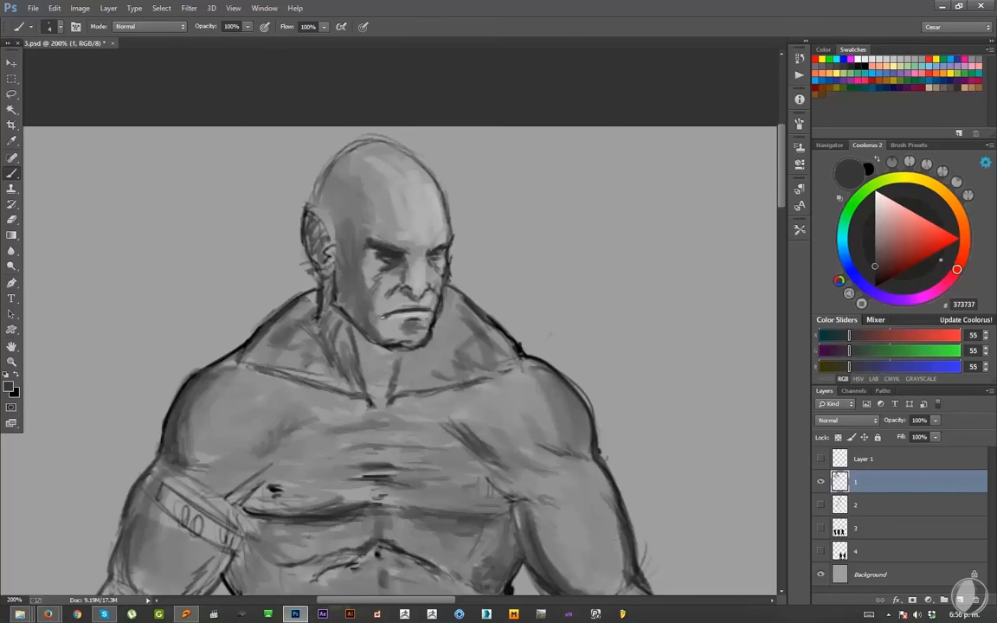
pyautogui.keyDown('alt'); pyautogui.click(389, 341); pyautogui.keyUp('alt')
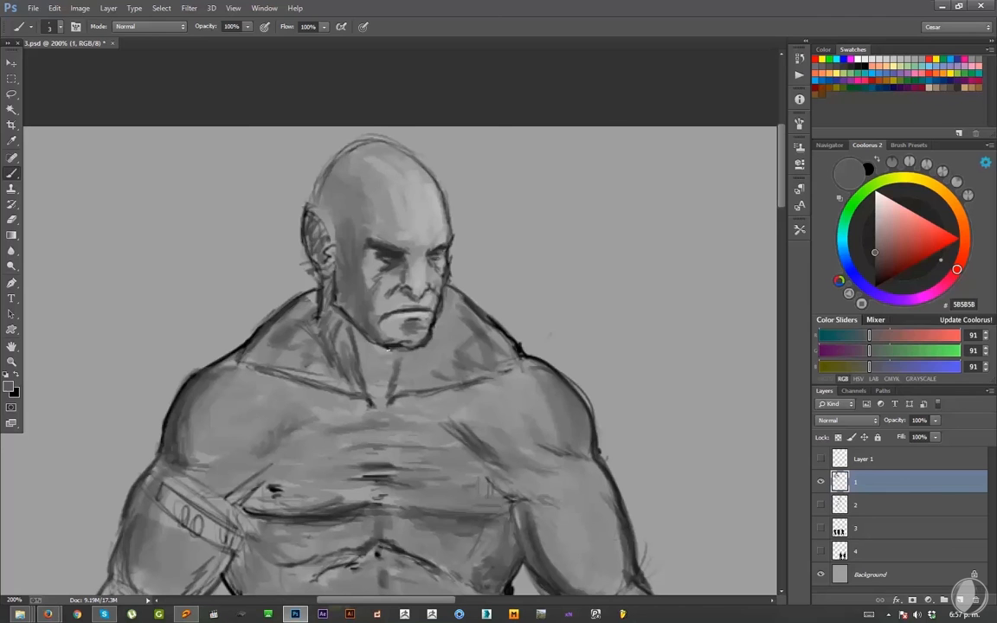
# - Deepen the shadow under the jaw and along the neck muscle with dark greys 111111 and 484848
pyautogui.keyDown('alt'); pyautogui.click(387, 344); pyautogui.keyUp('alt')
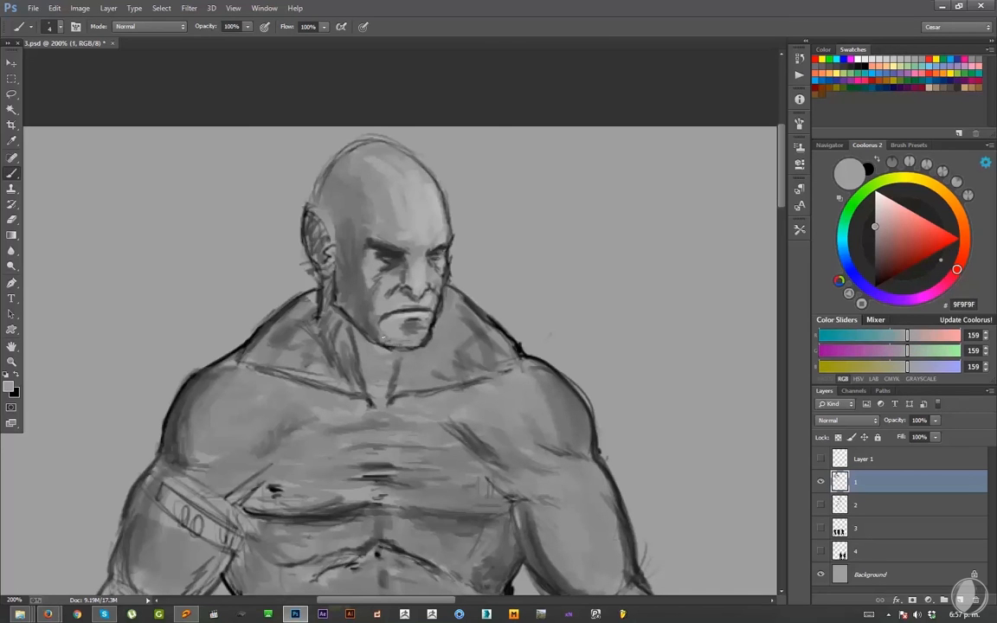
pyautogui.keyDown('alt'); pyautogui.click(351, 310); pyautogui.keyUp('alt')
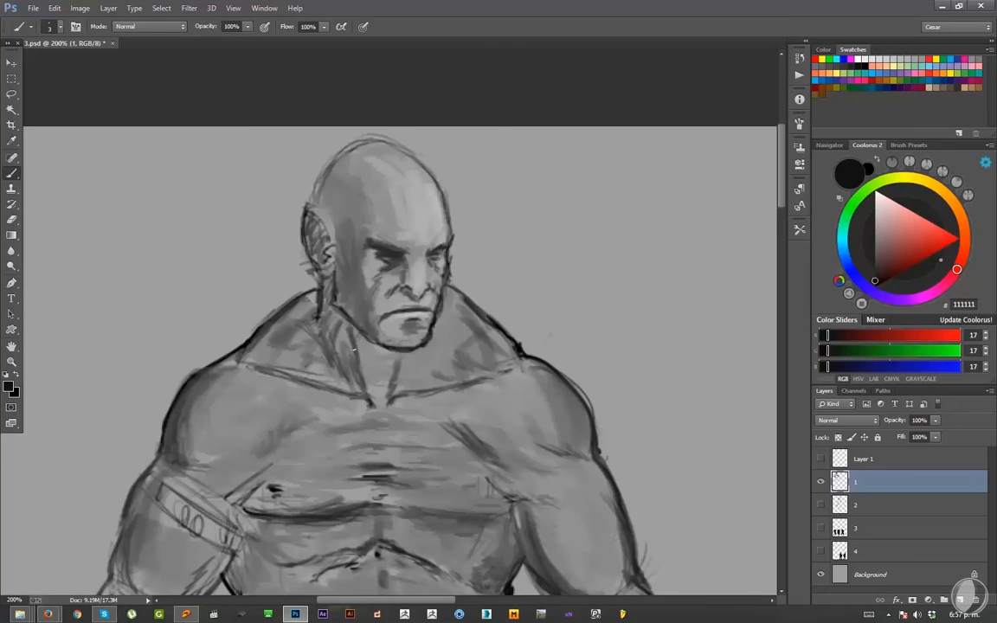
pyautogui.moveTo(318, 304); pyautogui.dragTo(331, 354)
pyautogui.moveTo(312, 287)
pyautogui.mouseDown()
pyautogui.moveTo(337, 324)
pyautogui.moveTo(398, 358)
pyautogui.moveTo(360, 349)
pyautogui.moveTo(373, 358)
pyautogui.mouseUp()
pyautogui.press('[')
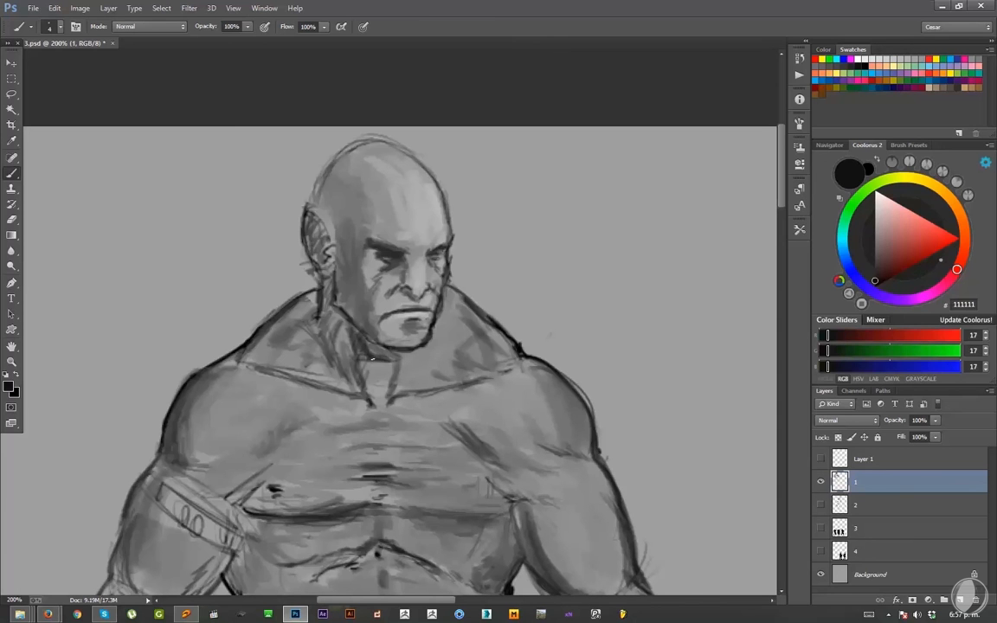
pyautogui.moveTo(328, 330); pyautogui.dragTo(359, 324)
pyautogui.keyDown('alt'); pyautogui.click(353, 355); pyautogui.keyUp('alt')
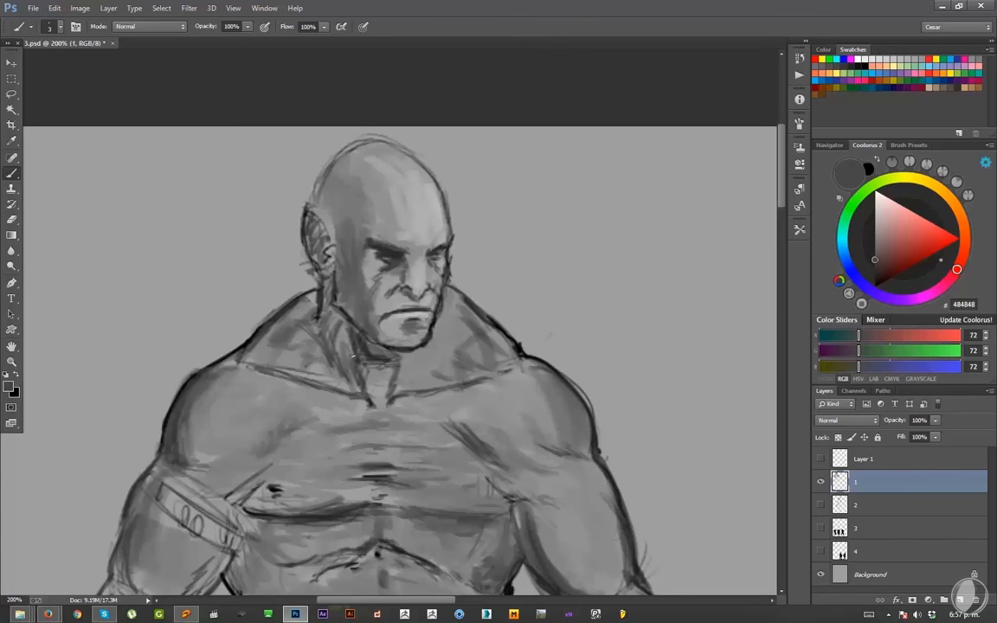
# - Paint light grey B0B0B0 highlights on the front of the neck and the trapezius on the side the face turns toward
pyautogui.keyDown('alt'); pyautogui.click(415, 209); pyautogui.keyUp('alt')
pyautogui.press(']')
pyautogui.press(']')
pyautogui.press(']')
pyautogui.moveTo(417, 366)
pyautogui.mouseDown()
pyautogui.moveTo(402, 392)
pyautogui.moveTo(414, 385)
pyautogui.mouseUp()
pyautogui.press('[')
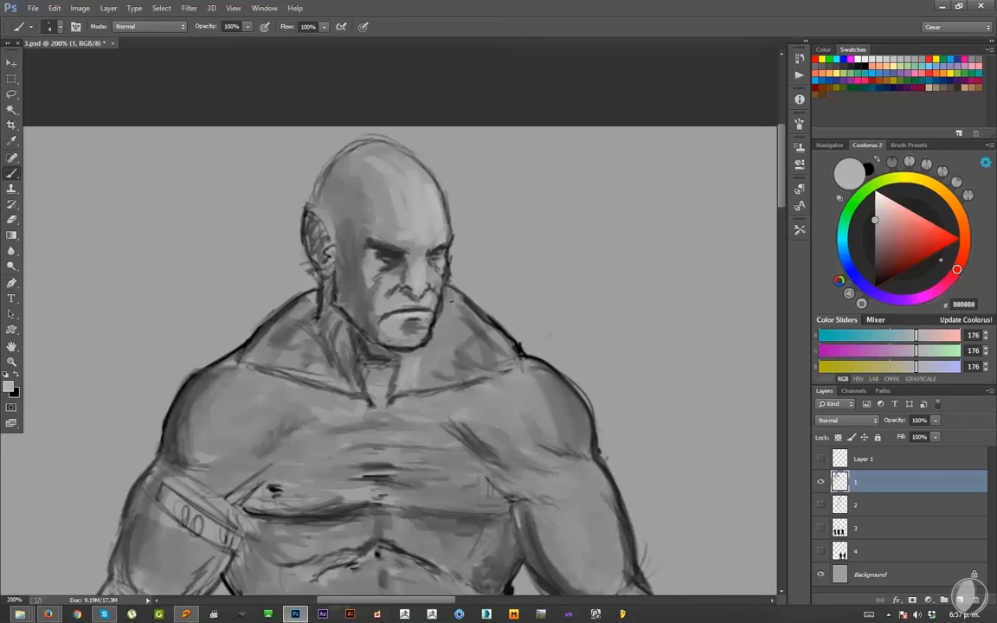
pyautogui.press(']')
pyautogui.moveTo(462, 321)
pyautogui.mouseDown()
pyautogui.moveTo(491, 356)
pyautogui.moveTo(461, 360)
pyautogui.moveTo(498, 358)
pyautogui.mouseUp()
pyautogui.press('[')
pyautogui.press('[')
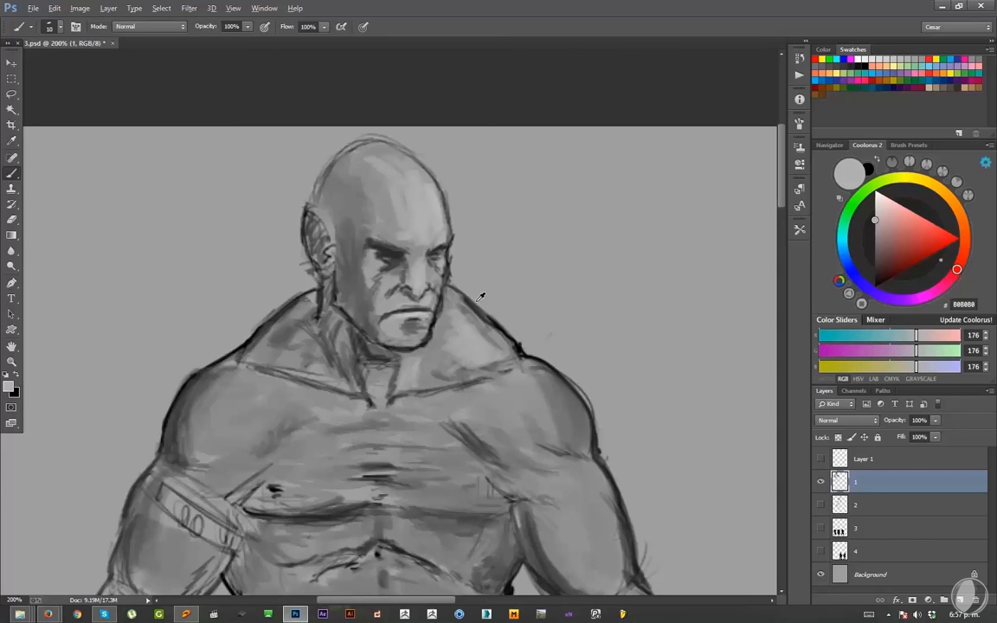
# - Darken the edge where the jaw meets the highlighted trapezius with a small brush and a tone sampled from the jawline
pyautogui.keyDown('alt'); pyautogui.click(433, 338); pyautogui.keyUp('alt')
pyautogui.press('[')
pyautogui.press('[')
pyautogui.moveTo(426, 359)
pyautogui.mouseDown()
pyautogui.moveTo(424, 386)
pyautogui.moveTo(486, 376)
pyautogui.moveTo(468, 279)
pyautogui.mouseUp()
# - Paint a light grey B4B4B4 highlight down the deltoid of the arm without the band
pyautogui.keyDown('alt'); pyautogui.click(379, 125); pyautogui.keyUp('alt')
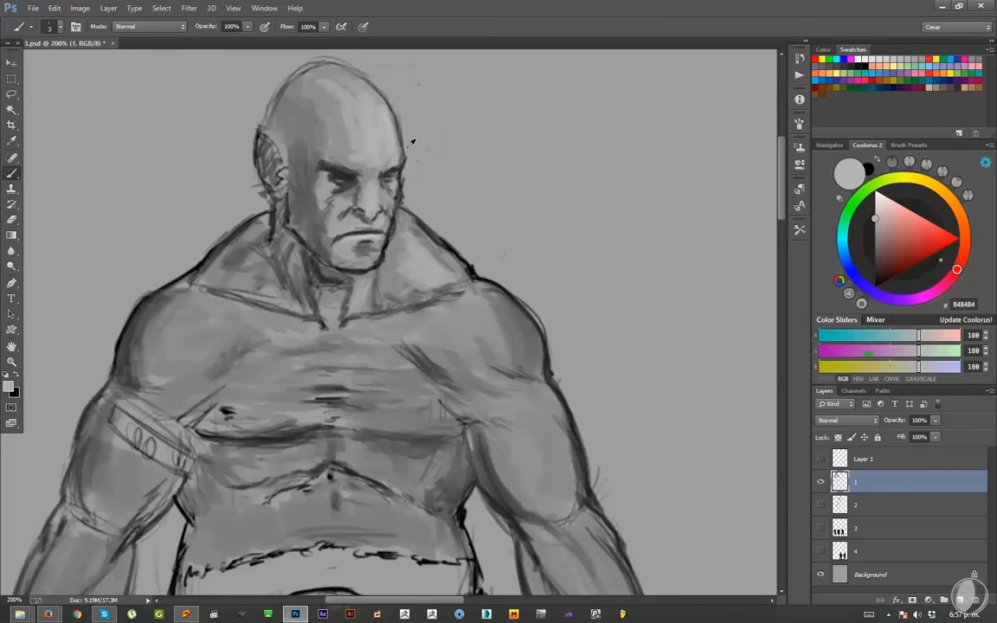
pyautogui.moveTo(495, 290); pyautogui.dragTo(536, 379)
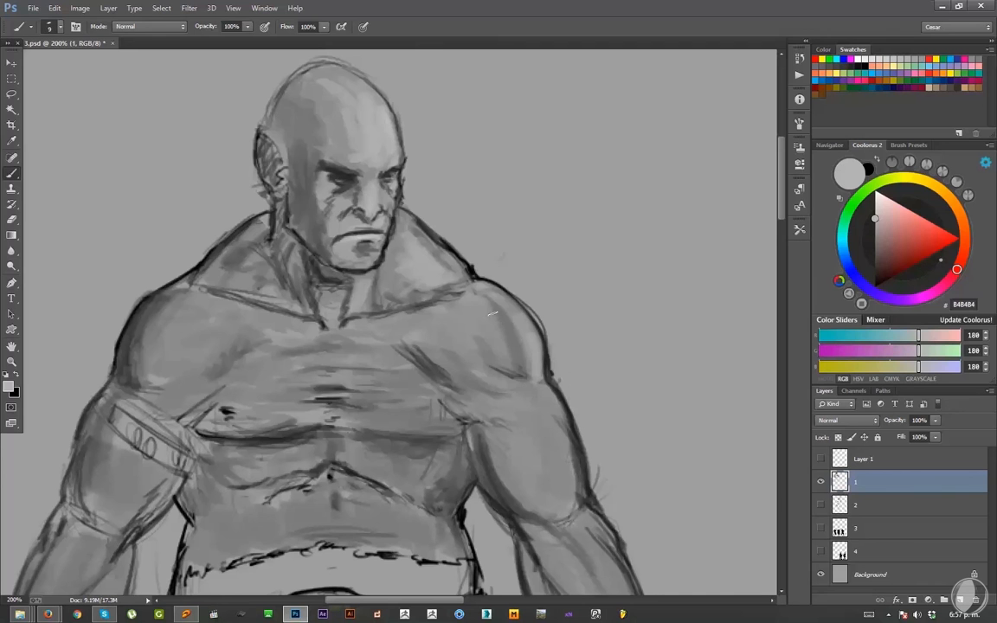
pyautogui.moveTo(504, 317)
pyautogui.mouseDown()
pyautogui.moveTo(525, 379)
pyautogui.moveTo(468, 383)
pyautogui.mouseUp()
# - Darken the crease between chest and deltoid and the deltoid's lower edge with a 3 px brush in 282828
pyautogui.keyDown('alt'); pyautogui.click(547, 360); pyautogui.keyUp('alt')
pyautogui.press('[')
pyautogui.press('[')
pyautogui.press('[')
pyautogui.press('[')
pyautogui.press('[')
pyautogui.press('[')
pyautogui.press('[')
pyautogui.moveTo(402, 334); pyautogui.dragTo(467, 388)
pyautogui.moveTo(532, 390); pyautogui.dragTo(547, 393)
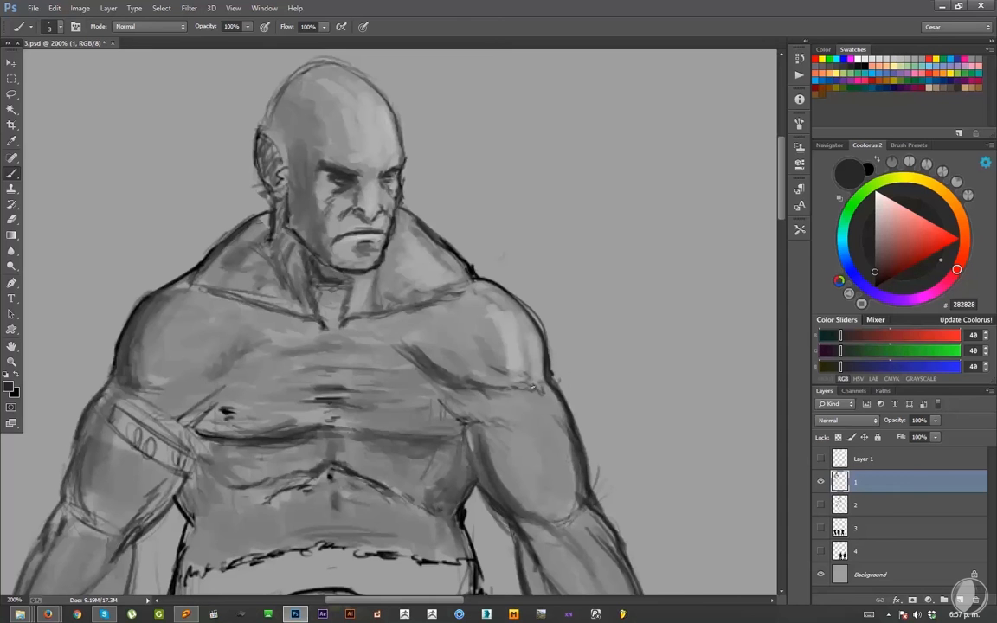
# - Strengthen the inner contour of the unbanded upper arm and hatch shadow along its forearm in 282828
pyautogui.moveTo(471, 442); pyautogui.dragTo(491, 481)
pyautogui.moveTo(484, 439)
pyautogui.mouseDown()
pyautogui.moveTo(526, 510)
pyautogui.moveTo(501, 502)
pyautogui.moveTo(465, 375)
pyautogui.mouseUp()
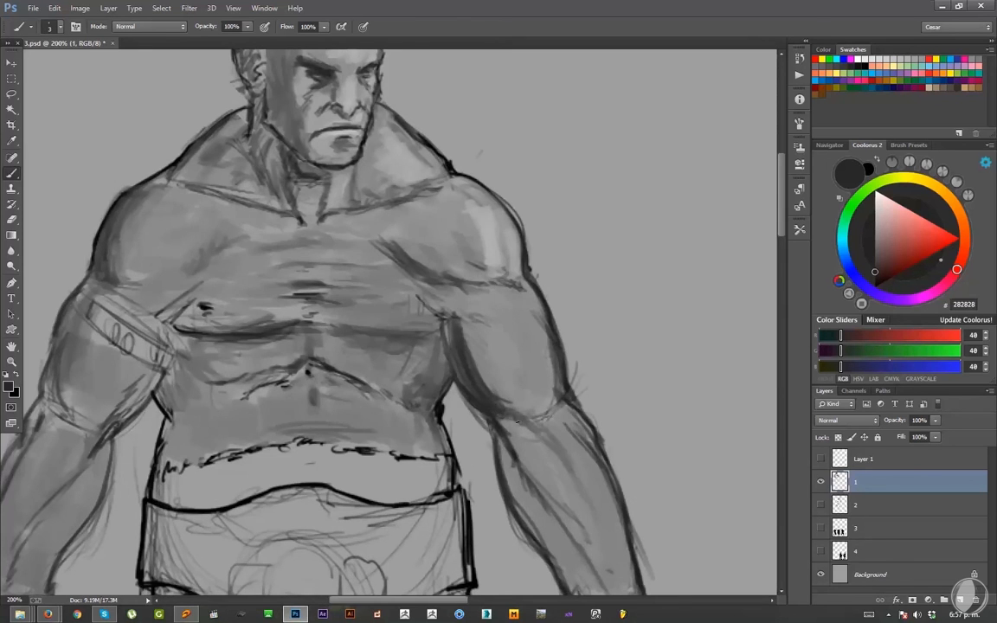
pyautogui.moveTo(507, 472); pyautogui.dragTo(491, 360)
pyautogui.moveTo(482, 331); pyautogui.dragTo(492, 365)
pyautogui.moveTo(489, 340); pyautogui.dragTo(505, 398)
pyautogui.moveTo(501, 370); pyautogui.dragTo(514, 412)
pyautogui.moveTo(472, 348)
pyautogui.mouseDown()
pyautogui.moveTo(535, 447)
pyautogui.moveTo(541, 373)
pyautogui.mouseUp()
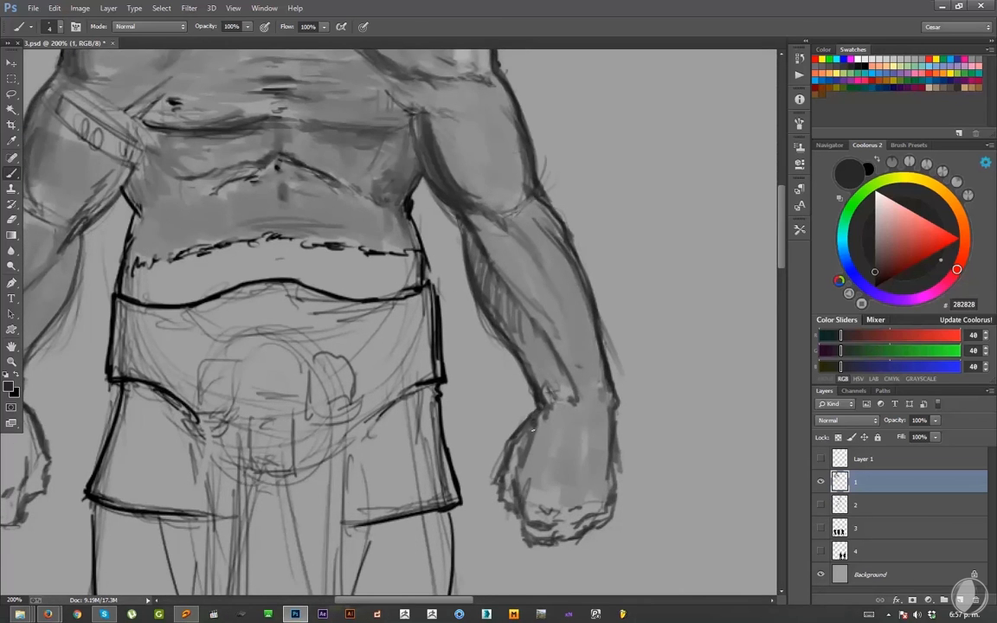
# - Darken the thumb-side contour of the unbanded arm's fist with dark grey 282828
pyautogui.moveTo(527, 423)
pyautogui.mouseDown()
pyautogui.moveTo(505, 445)
pyautogui.moveTo(497, 481)
pyautogui.mouseUp()
pyautogui.press('[')
pyautogui.hotkey('ctrl', '-')
pyautogui.moveTo(485, 332); pyautogui.dragTo(507, 396)
# - Brush light grey ADADAD highlights across the centre of the chest with an enlarged brush
pyautogui.keyDown('alt'); pyautogui.click(449, 241); pyautogui.keyUp('alt')
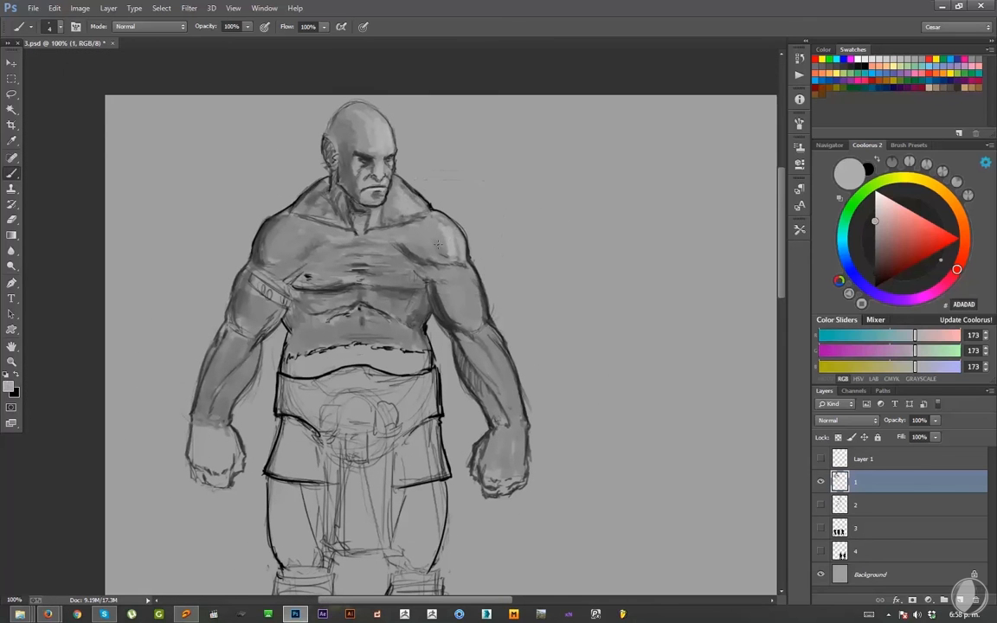
pyautogui.press(']')
pyautogui.press(']')
pyautogui.press(']')
pyautogui.press(']')
pyautogui.moveTo(378, 263); pyautogui.dragTo(379, 281)
pyautogui.press('[')
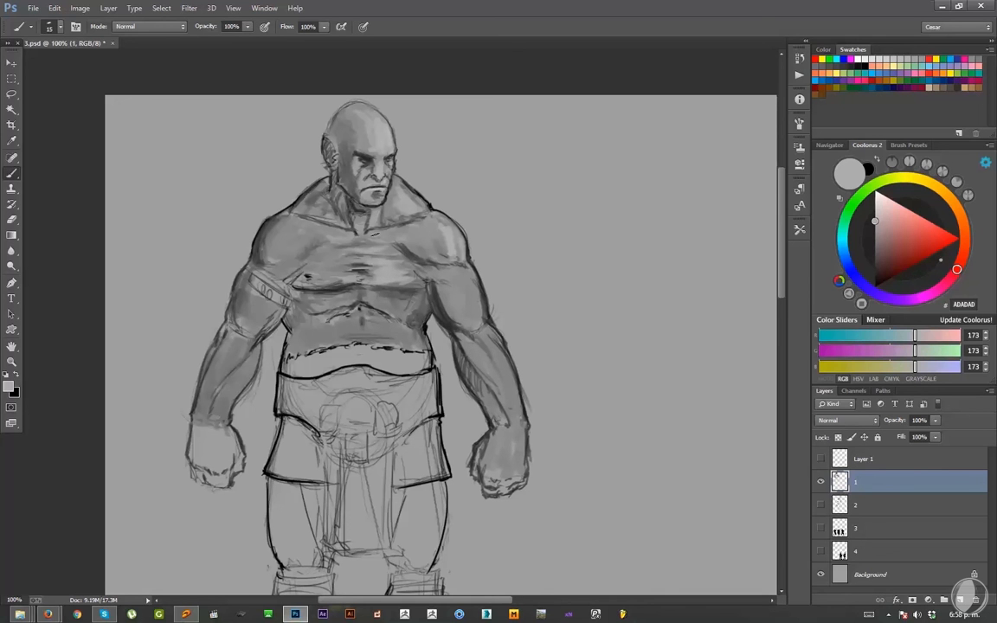
# - Extend the ADADAD highlights over the collarbone area, the pectoral and the shoulder above the arm band
pyautogui.moveTo(365, 206)
pyautogui.mouseDown()
pyautogui.moveTo(313, 208)
pyautogui.moveTo(312, 227)
pyautogui.mouseUp()
pyautogui.moveTo(325, 254)
pyautogui.mouseDown()
pyautogui.moveTo(347, 252)
pyautogui.moveTo(317, 281)
pyautogui.mouseUp()
pyautogui.press('[')
pyautogui.moveTo(310, 245); pyautogui.dragTo(282, 257)
pyautogui.press(']')
pyautogui.press(']')
pyautogui.press(']')
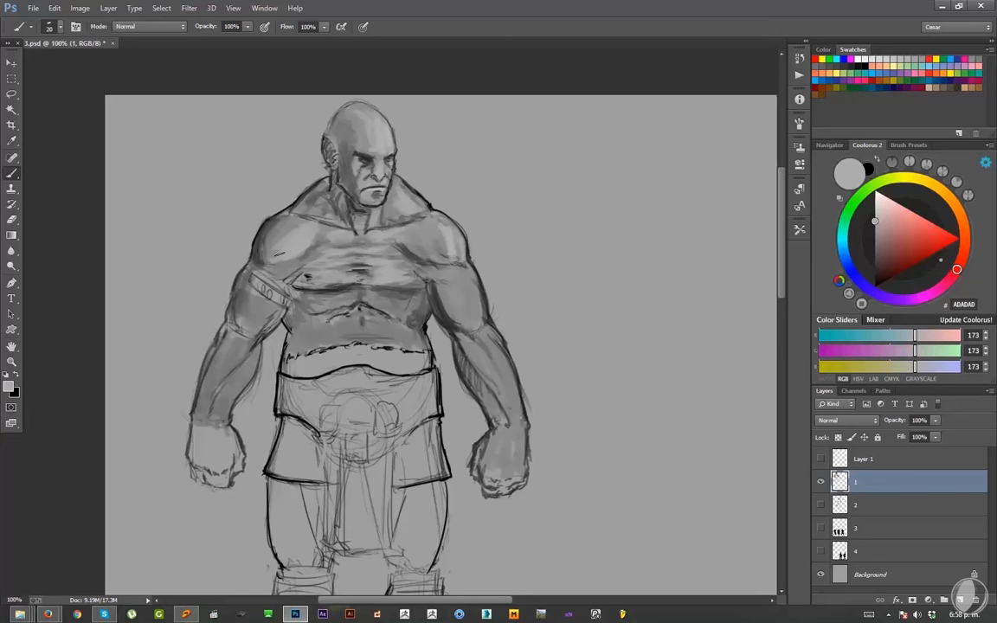
pyautogui.press('[')
# - Soften the banded arm's shoulder with mid grey 888888 and darken the outer edge of its upper arm in 2B2B2B
pyautogui.keyDown('alt'); pyautogui.click(274, 234); pyautogui.keyUp('alt')
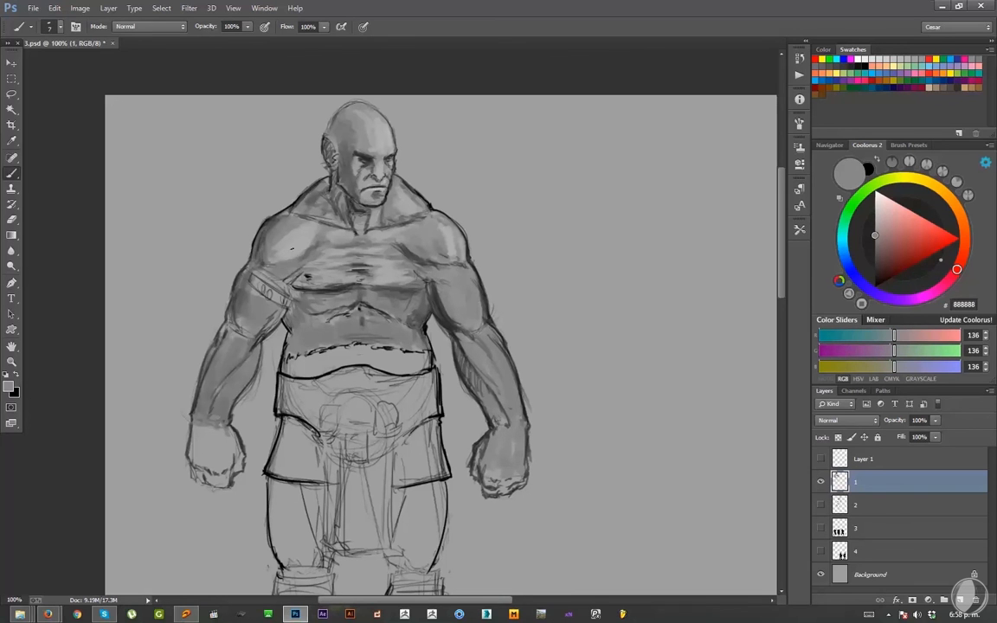
pyautogui.keyDown('alt'); pyautogui.click(448, 316); pyautogui.keyUp('alt')
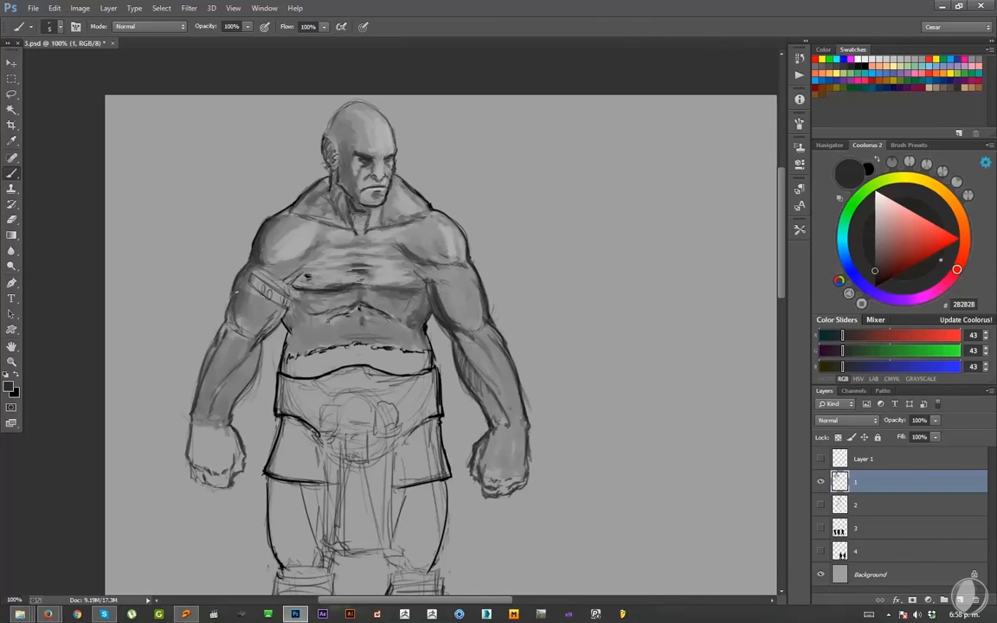
pyautogui.moveTo(215, 251)
pyautogui.mouseDown()
pyautogui.moveTo(200, 301)
pyautogui.moveTo(230, 246)
pyautogui.moveTo(231, 322)
pyautogui.mouseUp()
# - Brighten the top of the shoulder above the arm band with light grey ACACAC and a 10 px brush
pyautogui.keyDown('alt'); pyautogui.click(262, 223); pyautogui.keyUp('alt')
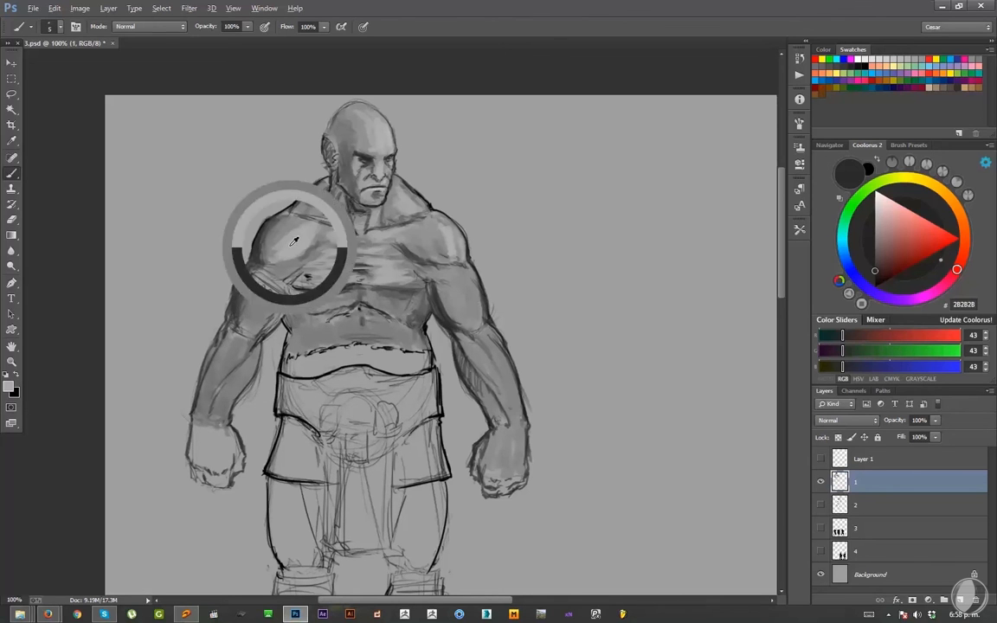
pyautogui.press(']')
pyautogui.press(']')
pyautogui.press(']')
pyautogui.press(']')
pyautogui.press(']')
pyautogui.moveTo(247, 220); pyautogui.dragTo(268, 200)
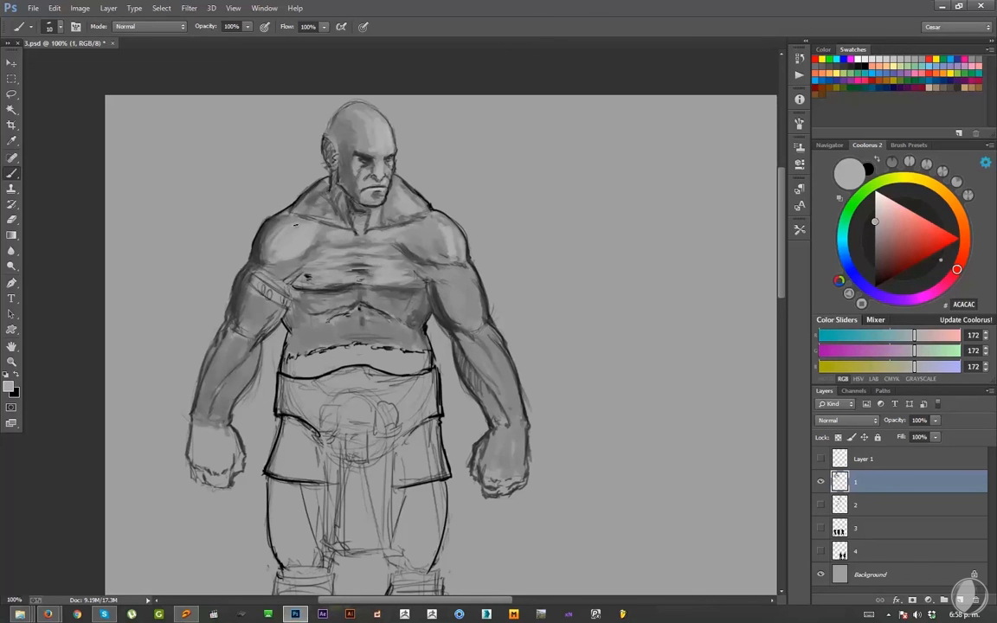
# - Blend light grey strokes into the lower deltoid and the pectoral fold beside the arm band
pyautogui.press('[')
pyautogui.press('[')
pyautogui.moveTo(300, 257); pyautogui.dragTo(283, 271)
pyautogui.moveTo(291, 265); pyautogui.dragTo(272, 274)
pyautogui.keyDown('alt'); pyautogui.click(324, 236); pyautogui.keyUp('alt')
pyautogui.keyDown('alt'); pyautogui.click(339, 233); pyautogui.keyUp('alt')
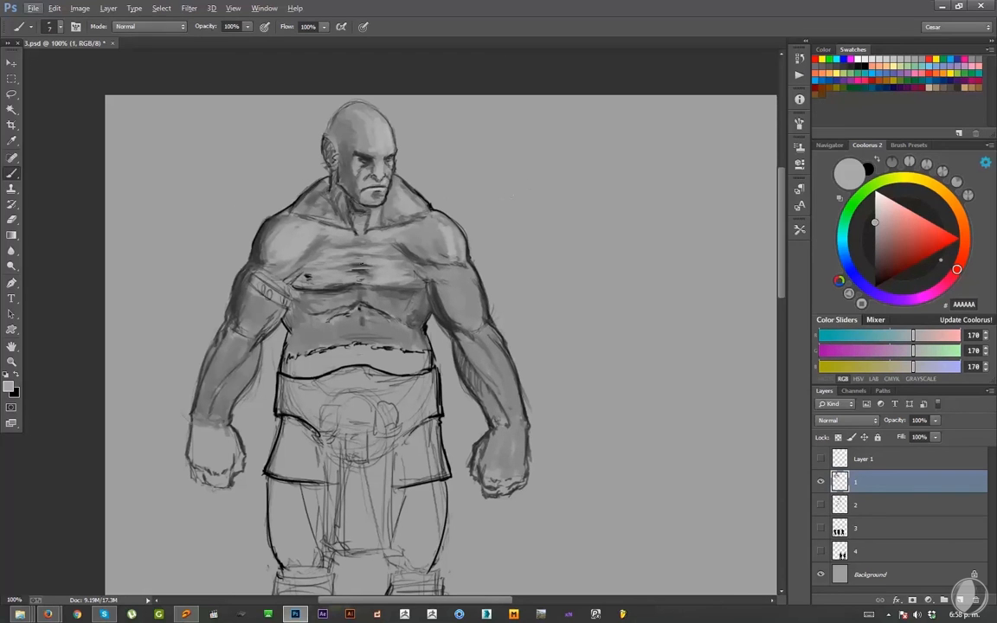
# - Shade the collarbone hollow on the banded side in 5A5A5A and pick up light grey for the neck and chest highlights
pyautogui.keyDown('alt'); pyautogui.click(292, 175); pyautogui.keyUp('alt')
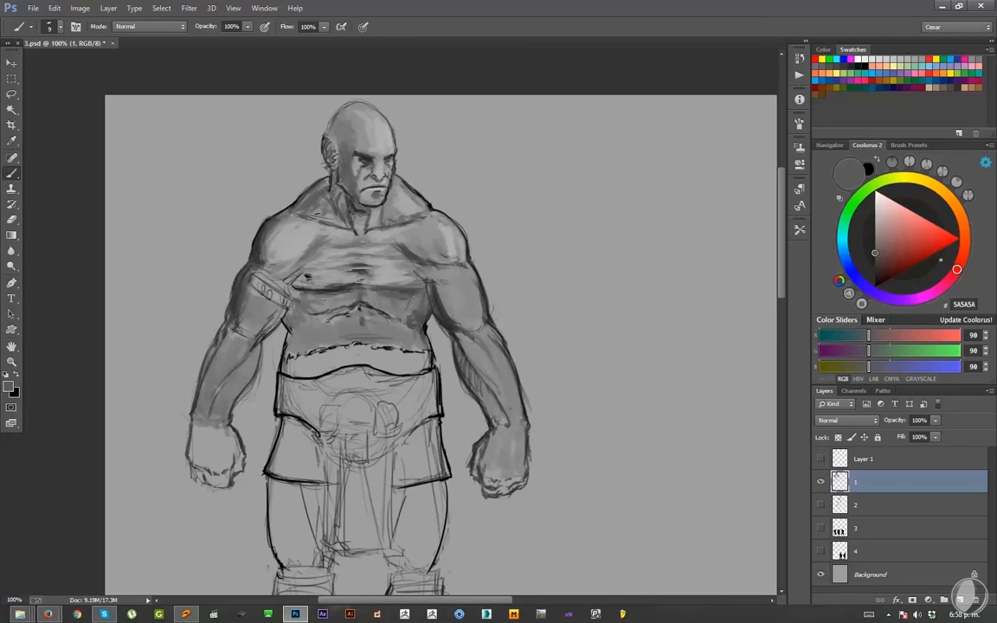
pyautogui.moveTo(318, 214)
pyautogui.mouseDown()
pyautogui.moveTo(334, 215)
pyautogui.moveTo(312, 197)
pyautogui.moveTo(355, 227)
pyautogui.moveTo(341, 213)
pyautogui.mouseUp()
pyautogui.keyDown('alt'); pyautogui.click(356, 118); pyautogui.keyUp('alt')
pyautogui.keyDown('alt'); pyautogui.click(354, 221); pyautogui.keyUp('alt')
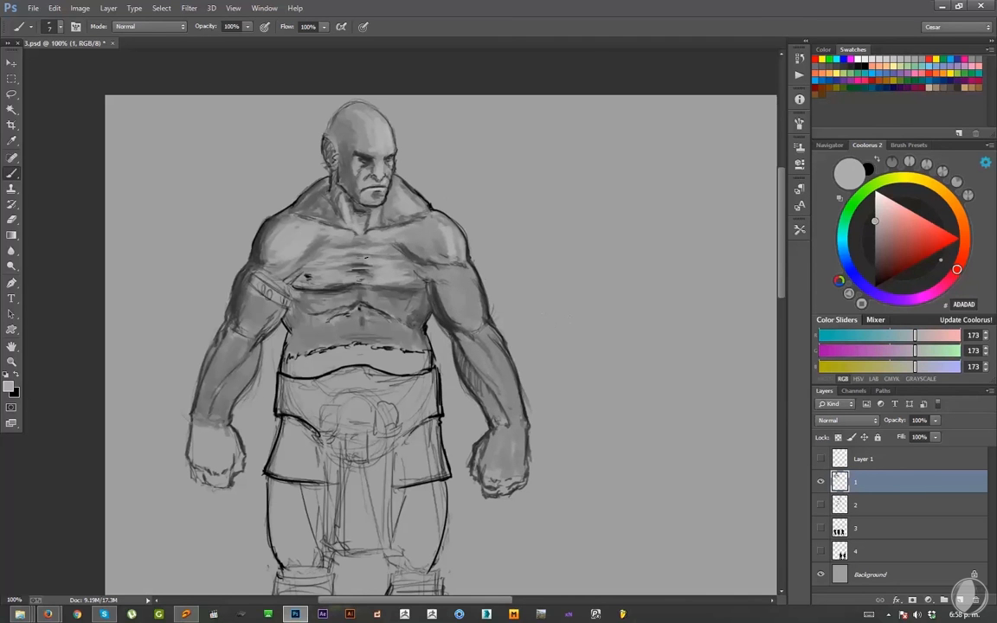
# - Paint light grey tones 9B9B9B and A0A0A0 beneath the pectorals and over the upper abdomen
pyautogui.keyDown('alt'); pyautogui.click(331, 291); pyautogui.keyUp('alt')
pyautogui.moveTo(350, 284)
pyautogui.mouseDown()
pyautogui.moveTo(318, 289)
pyautogui.moveTo(343, 286)
pyautogui.mouseUp()
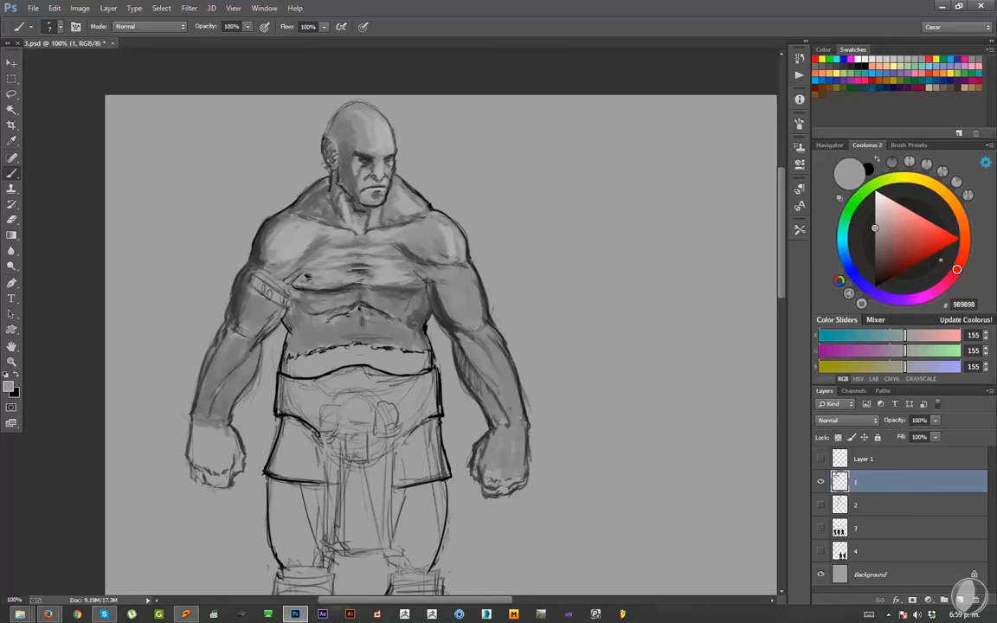
pyautogui.keyDown('alt'); pyautogui.click(338, 290); pyautogui.keyUp('alt')
pyautogui.press('[')
pyautogui.keyDown('alt'); pyautogui.click(378, 297); pyautogui.keyUp('alt')
pyautogui.press(']')
pyautogui.moveTo(377, 302); pyautogui.dragTo(389, 303)
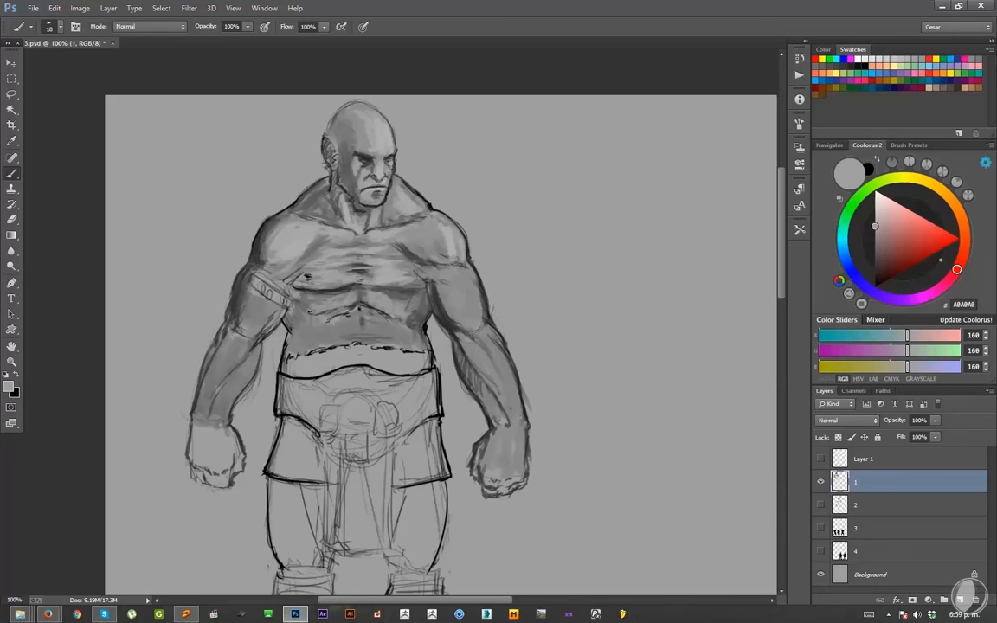
# - Shade the ribs and armpit beside the arm band with dark greys 3A3A3A and 515151
pyautogui.keyDown('alt'); pyautogui.click(293, 277); pyautogui.keyUp('alt')
pyautogui.keyDown('alt'); pyautogui.click(305, 264); pyautogui.keyUp('alt')
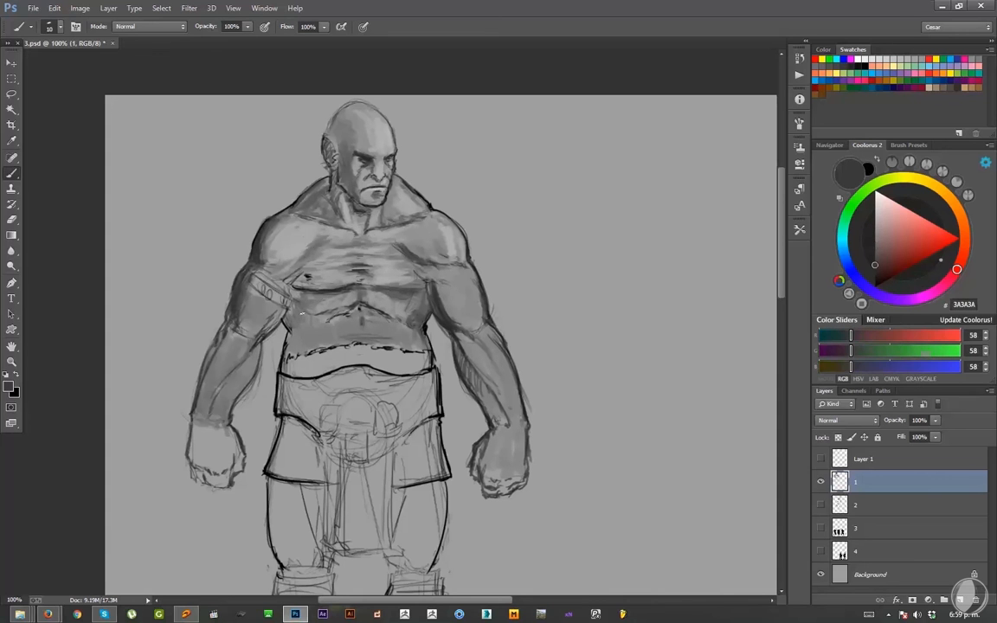
pyautogui.moveTo(260, 291)
pyautogui.mouseDown()
pyautogui.moveTo(269, 282)
pyautogui.moveTo(263, 313)
pyautogui.moveTo(271, 300)
pyautogui.moveTo(271, 315)
pyautogui.moveTo(284, 273)
pyautogui.mouseUp()
pyautogui.press('[')
pyautogui.keyDown('alt'); pyautogui.click(297, 321); pyautogui.keyUp('alt')
pyautogui.press('[')
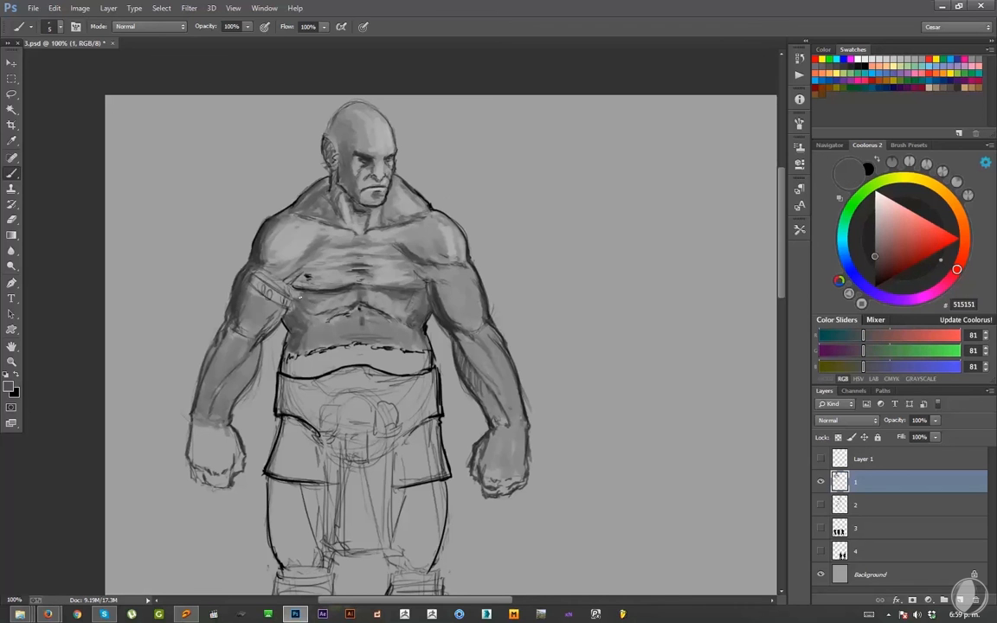
# - Refine the pectoral fold by the arm band and the crease under the chest using greys 989898, 2A2A2A and 919191
pyautogui.keyDown('alt'); pyautogui.click(300, 271); pyautogui.keyUp('alt')
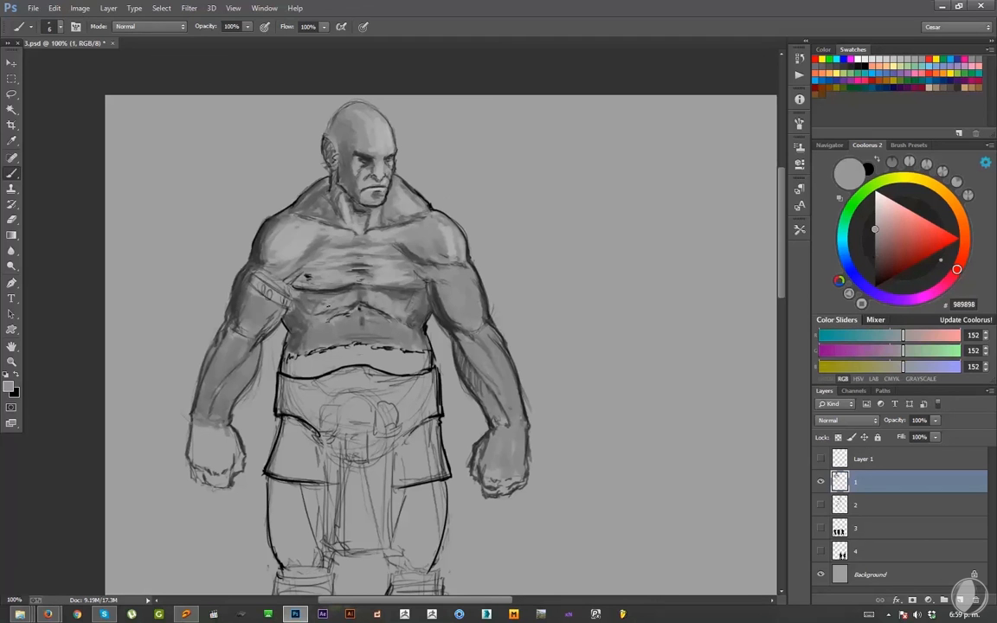
pyautogui.press('[')
pyautogui.moveTo(278, 271)
pyautogui.mouseDown()
pyautogui.moveTo(290, 278)
pyautogui.moveTo(282, 267)
pyautogui.moveTo(276, 273)
pyautogui.mouseUp()
pyautogui.keyDown('alt'); pyautogui.click(309, 258); pyautogui.keyUp('alt')
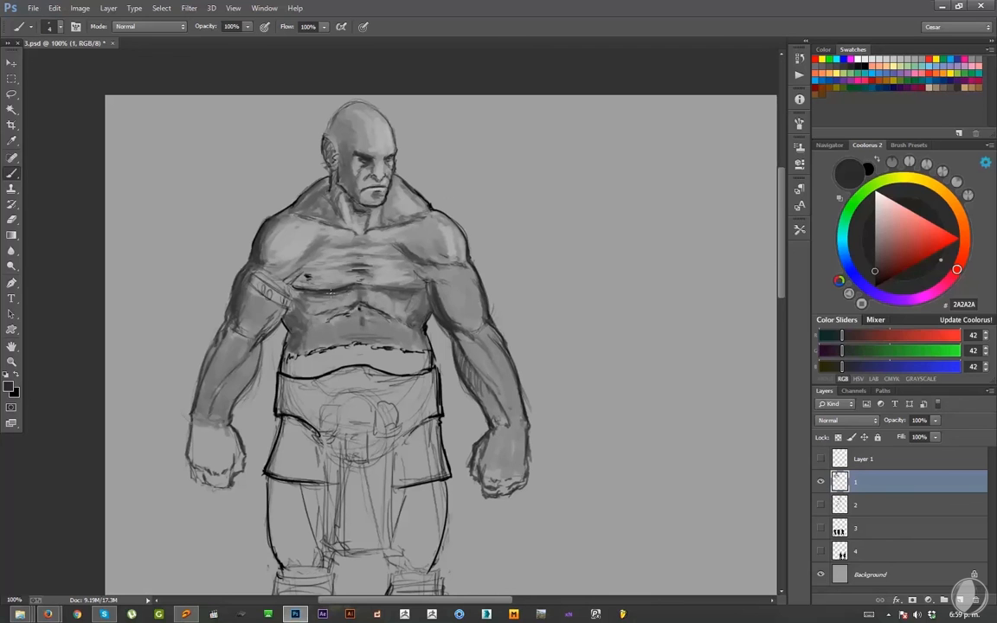
pyautogui.keyDown('alt'); pyautogui.click(318, 282); pyautogui.keyUp('alt')
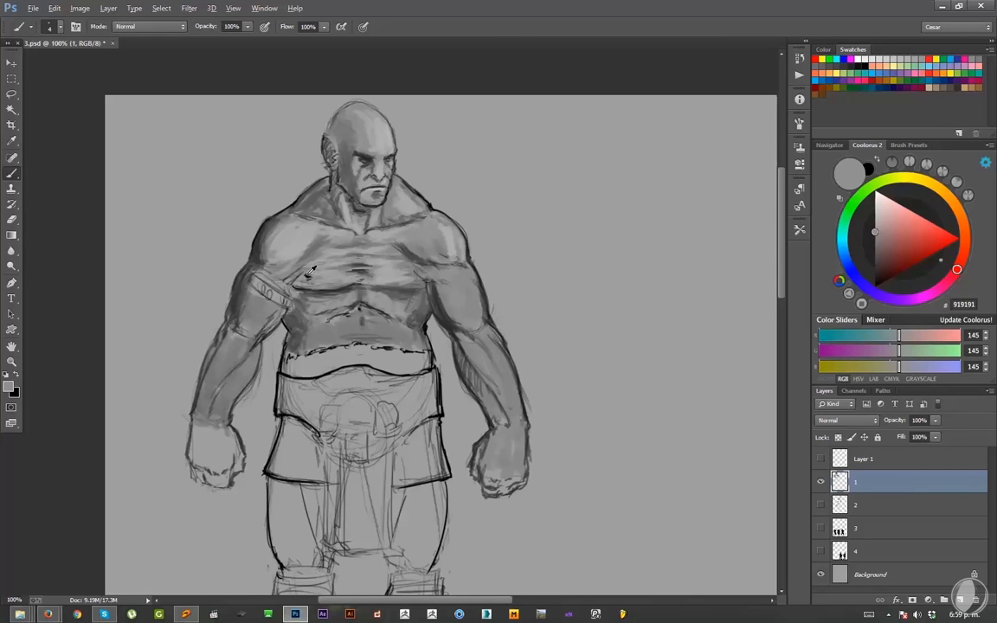
# - Paint the nipples in near-black 020202 and flip the canvas horizontally
pyautogui.keyDown('alt'); pyautogui.click(311, 271); pyautogui.keyUp('alt')
pyautogui.keyDown('alt'); pyautogui.click(310, 275); pyautogui.keyUp('alt')
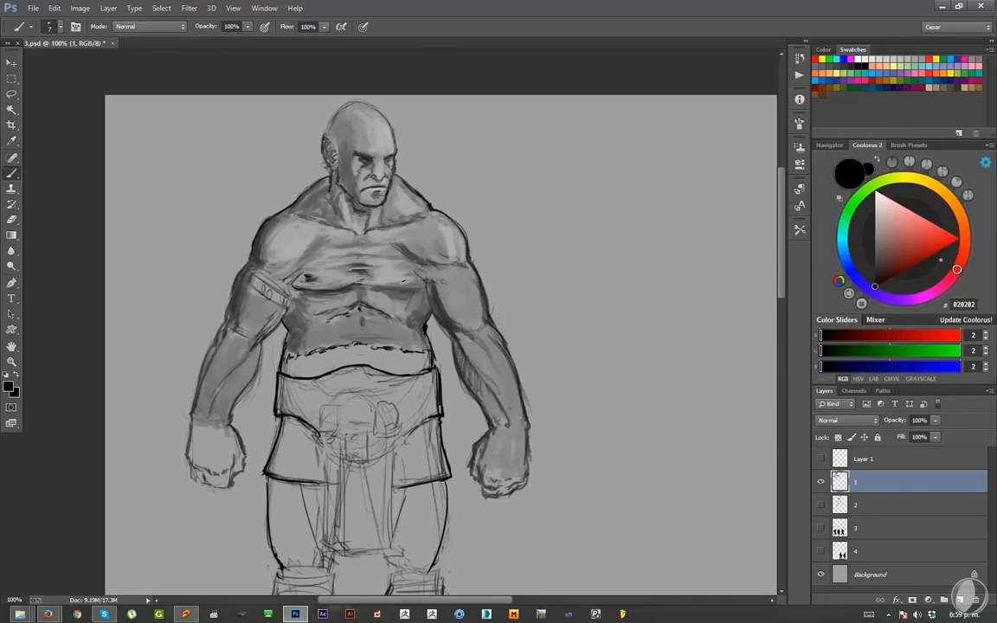
pyautogui.moveTo(403, 282); pyautogui.dragTo(418, 284)
pyautogui.press('F2')
pyautogui.moveTo(762, 396)
pyautogui.mouseDown()
pyautogui.moveTo(462, 394)
pyautogui.moveTo(540, 376)
pyautogui.mouseUp()
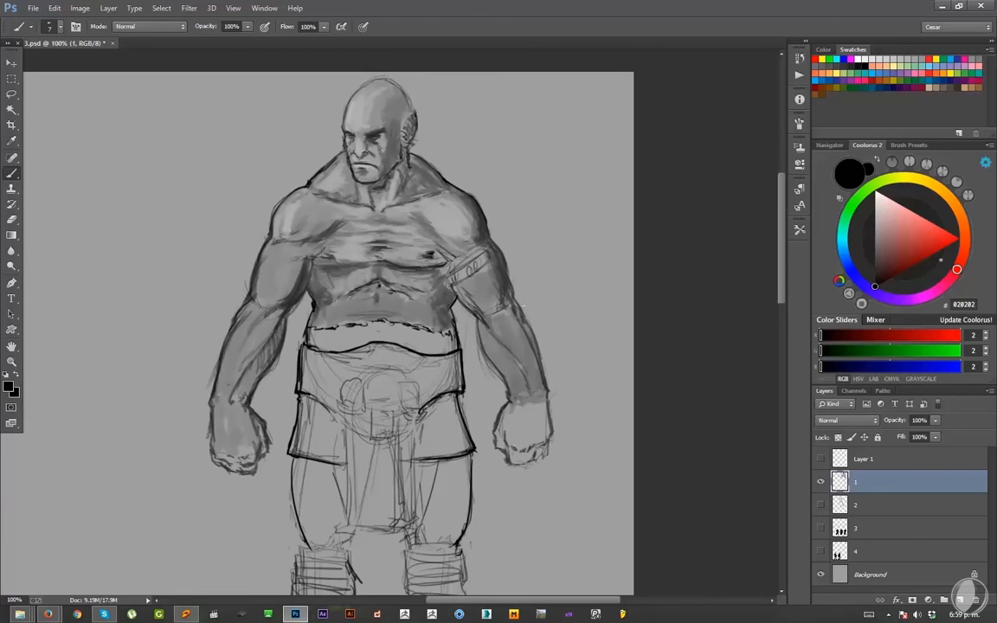
# - Model the unbanded upper arm with sampled greys, adding an A9A9A9 highlight along the biceps
pyautogui.keyDown('alt'); pyautogui.click(286, 260); pyautogui.keyUp('alt')
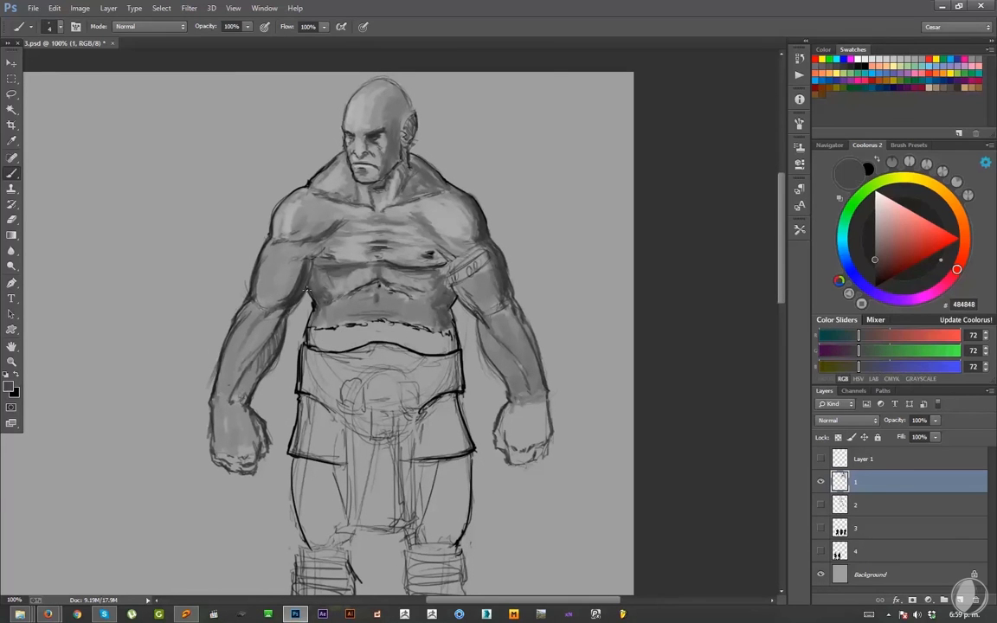
pyautogui.keyDown('alt'); pyautogui.click(290, 263); pyautogui.keyUp('alt')
pyautogui.keyDown('alt'); pyautogui.click(293, 282); pyautogui.keyUp('alt')
pyautogui.keyDown('alt'); pyautogui.click(281, 299); pyautogui.keyUp('alt')
pyautogui.keyDown('alt'); pyautogui.click(279, 262); pyautogui.keyUp('alt')
pyautogui.moveTo(272, 259)
pyautogui.mouseDown()
pyautogui.moveTo(262, 293)
pyautogui.moveTo(275, 289)
pyautogui.mouseUp()
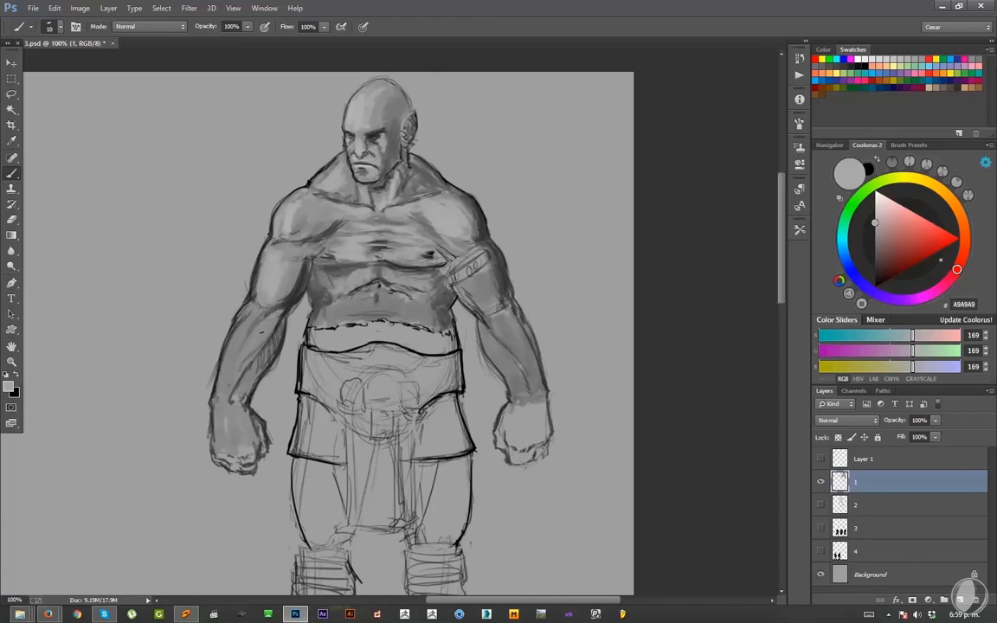
# - Paint A9A9A9 highlights down the forearm of the unbanded arm with a 10 px brush
pyautogui.moveTo(262, 332)
pyautogui.mouseDown()
pyautogui.moveTo(240, 377)
pyautogui.moveTo(222, 376)
pyautogui.mouseUp()
pyautogui.press('[')
pyautogui.moveTo(245, 331); pyautogui.dragTo(223, 376)
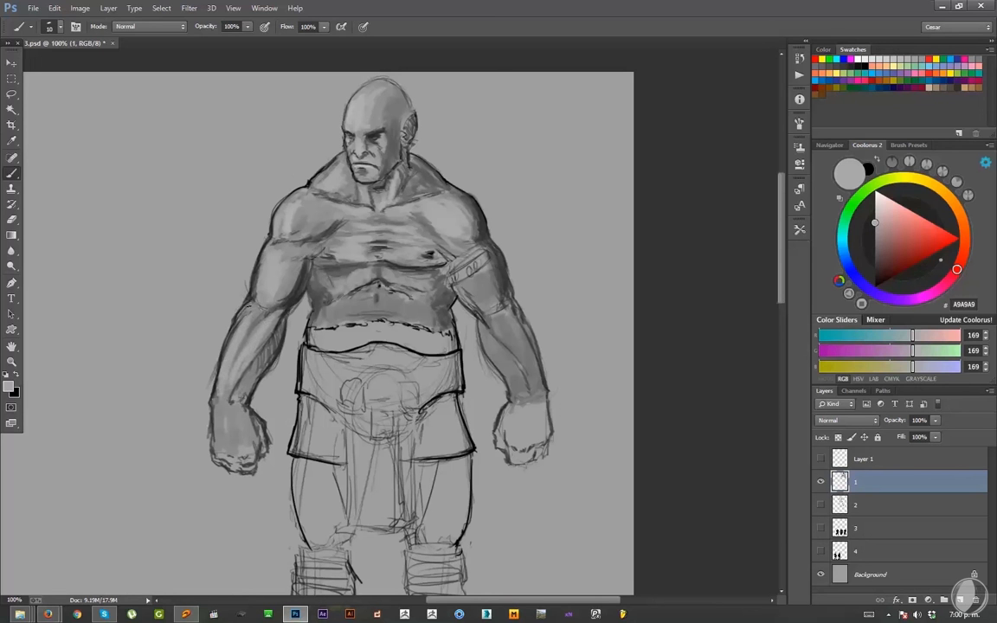
# - Repaint the A9A9A9 highlights on the banded arm's forearm and lighten its upper arm below the band with a 15 px brush
pyautogui.moveTo(500, 321)
pyautogui.mouseDown()
pyautogui.moveTo(542, 376)
pyautogui.moveTo(512, 344)
pyautogui.moveTo(534, 392)
pyautogui.mouseUp()
pyautogui.hotkey('ctrl', 'z')
pyautogui.press('[')
pyautogui.moveTo(443, 311); pyautogui.dragTo(470, 351)
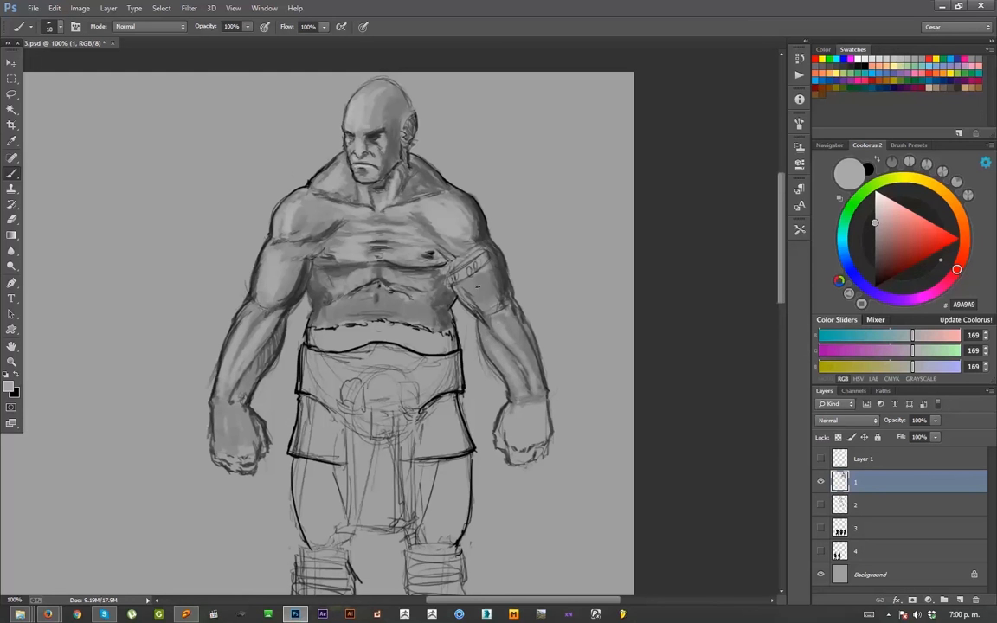
pyautogui.press(']')
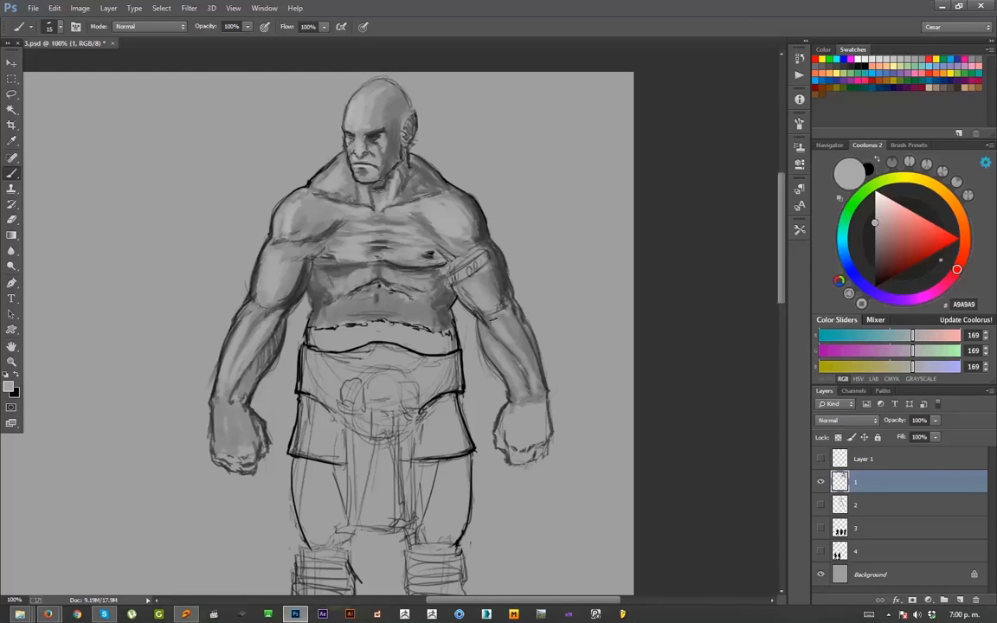
# - Darken the inner brow of the face with a sampled 3A3A3A grey and a 6 px brush
pyautogui.hotkey('ctrl', '+')
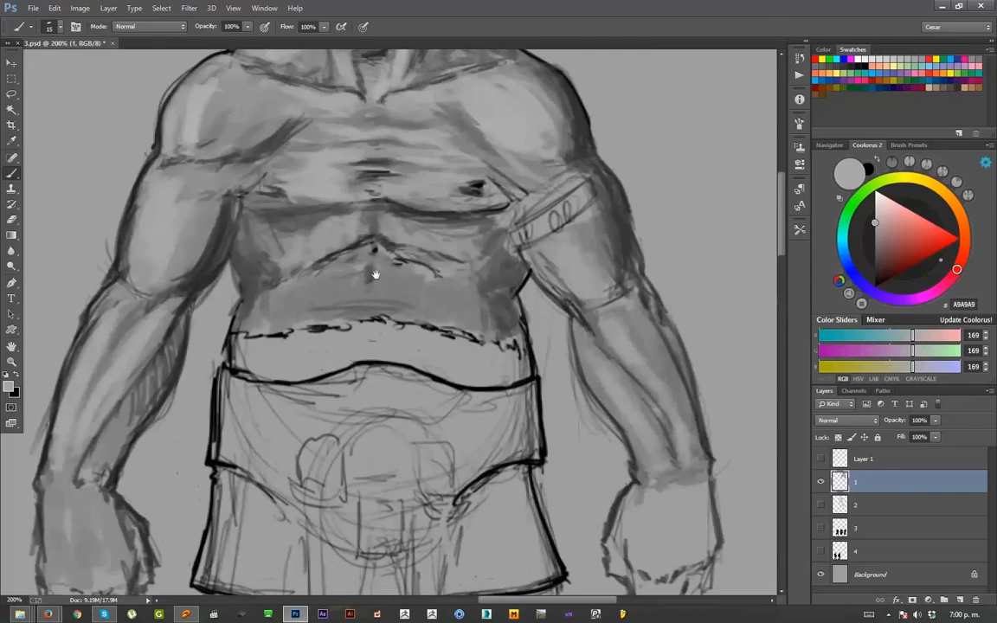
pyautogui.moveTo(374, 267)
pyautogui.mouseDown()
pyautogui.moveTo(406, 482)
pyautogui.moveTo(399, 514)
pyautogui.mouseUp()
pyautogui.keyDown('alt'); pyautogui.click(372, 210); pyautogui.keyUp('alt')
pyautogui.press('[')
pyautogui.press('[')
pyautogui.press('[')
pyautogui.press('[')
pyautogui.press('[')
pyautogui.moveTo(367, 212); pyautogui.dragTo(351, 217)
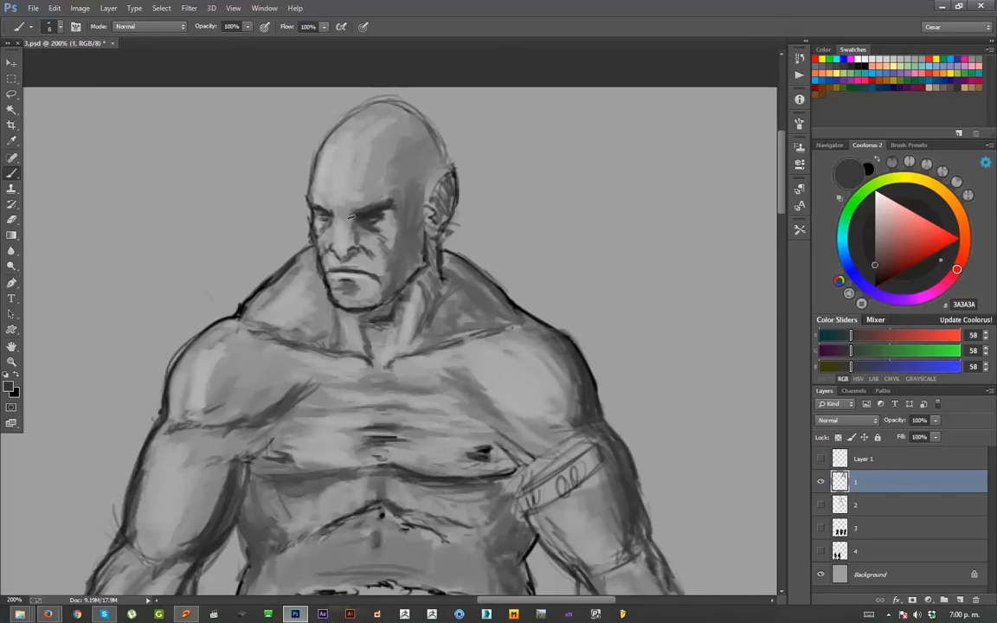
# - Refine the eyes and the brow crease using 3 px and 2 px brushes with sampled greys 272727, 8C8C8C, 474747 and 2C2C2C
pyautogui.keyDown('alt'); pyautogui.click(357, 213); pyautogui.keyUp('alt')
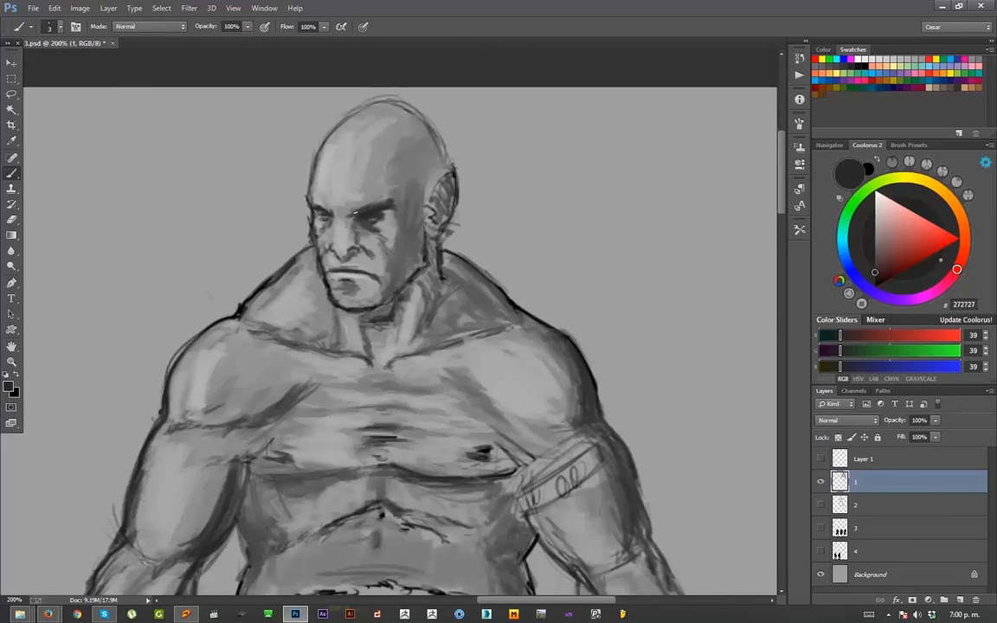
pyautogui.keyDown('alt'); pyautogui.click(358, 216); pyautogui.keyUp('alt')
pyautogui.moveTo(372, 212)
pyautogui.mouseDown()
pyautogui.moveTo(381, 206)
pyautogui.moveTo(401, 223)
pyautogui.moveTo(379, 216)
pyautogui.mouseUp()
pyautogui.keyDown('alt'); pyautogui.click(379, 208); pyautogui.keyUp('alt')
pyautogui.keyDown('alt'); pyautogui.click(370, 220); pyautogui.keyUp('alt')
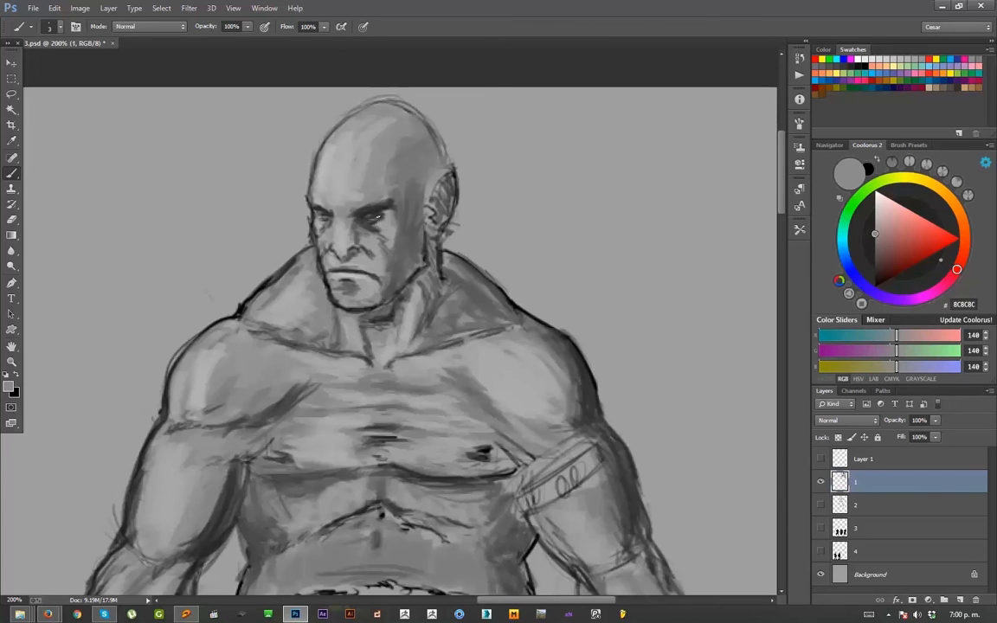
pyautogui.keyDown('alt'); pyautogui.click(357, 209); pyautogui.keyUp('alt')
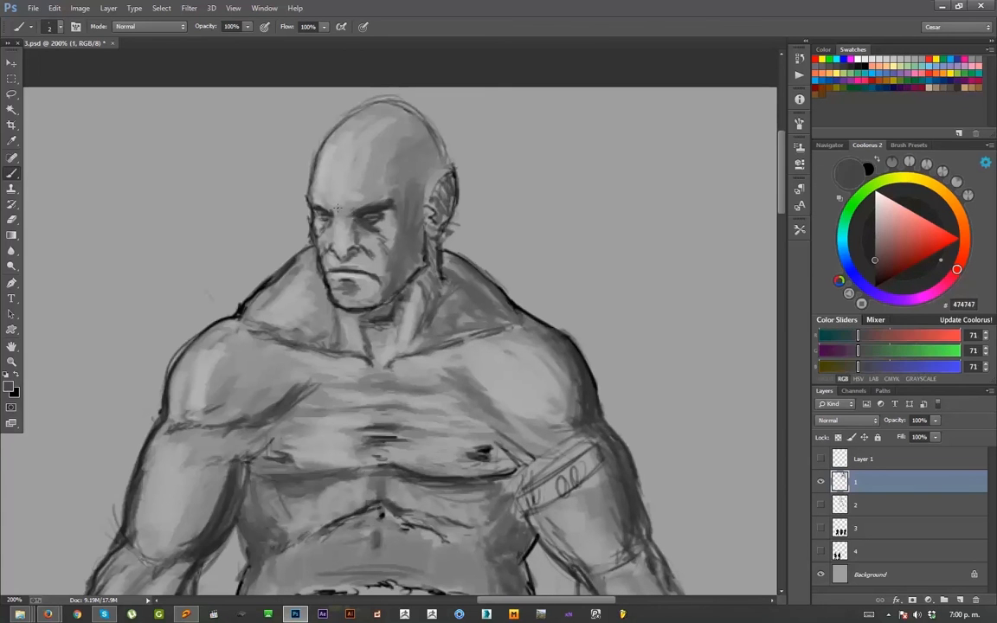
pyautogui.keyDown('alt'); pyautogui.click(327, 210); pyautogui.keyUp('alt')
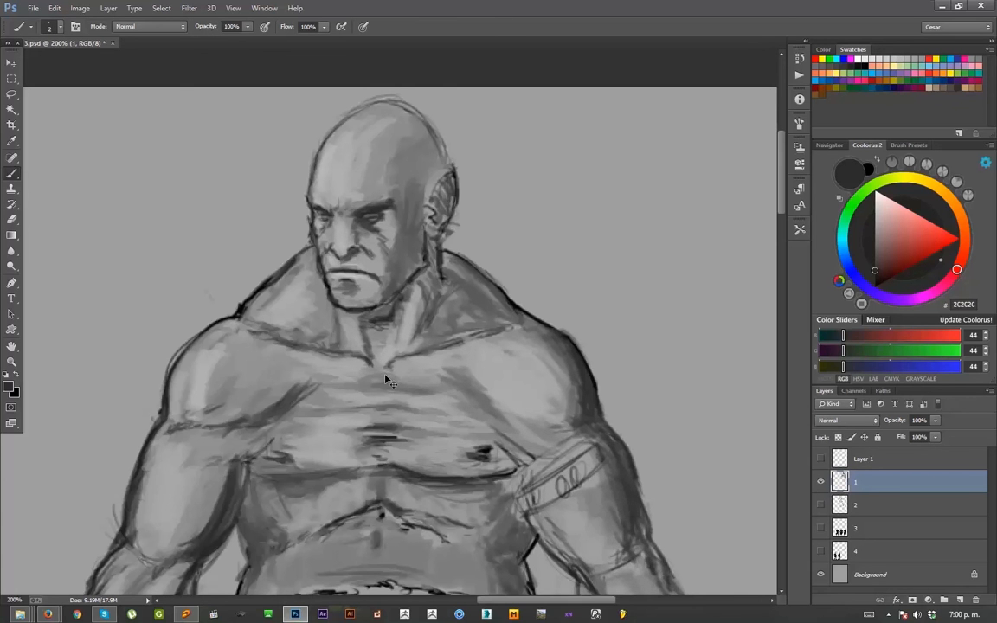
# - Erase the trapezius outline beside the face on the unbanded side with a 6 px eraser
pyautogui.scroll(-3, 386, 381)
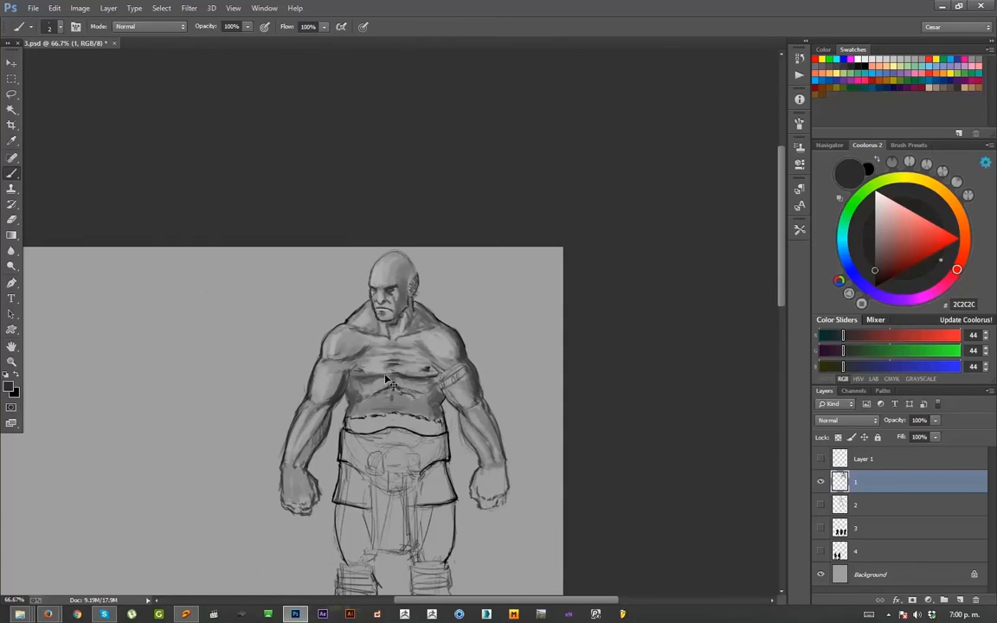
pyautogui.scroll(3, 381, 321)
pyautogui.press('e')
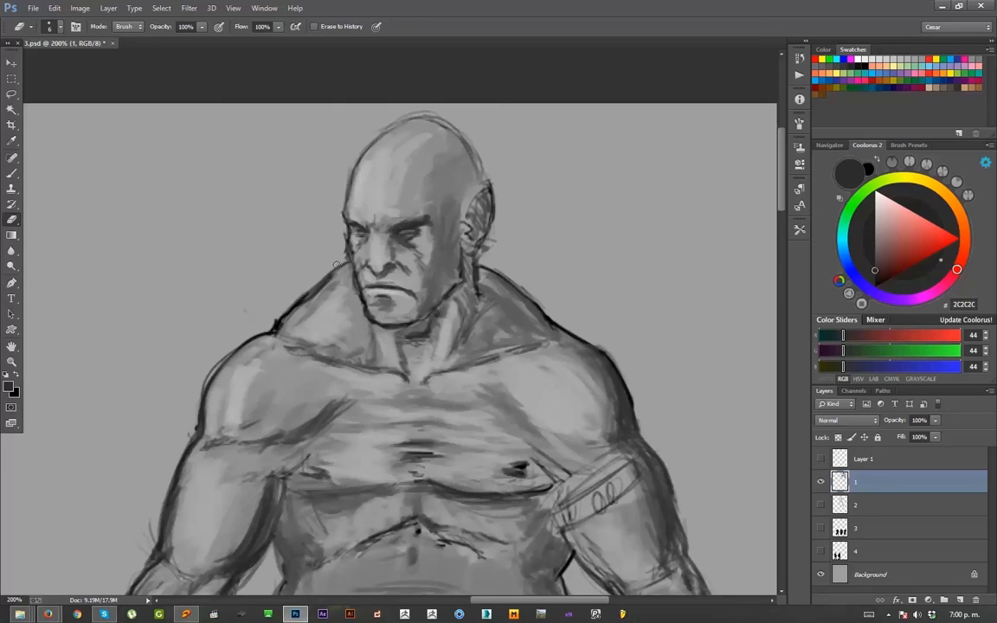
pyautogui.moveTo(337, 265)
pyautogui.mouseDown()
pyautogui.moveTo(297, 301)
pyautogui.moveTo(350, 273)
pyautogui.mouseUp()
# - Redraw the unbanded trapezius outline and add neck and collarbone lines in 010101 with a 3 px brush
pyautogui.press('b')
pyautogui.keyDown('alt'); pyautogui.click(281, 320); pyautogui.keyUp('alt')
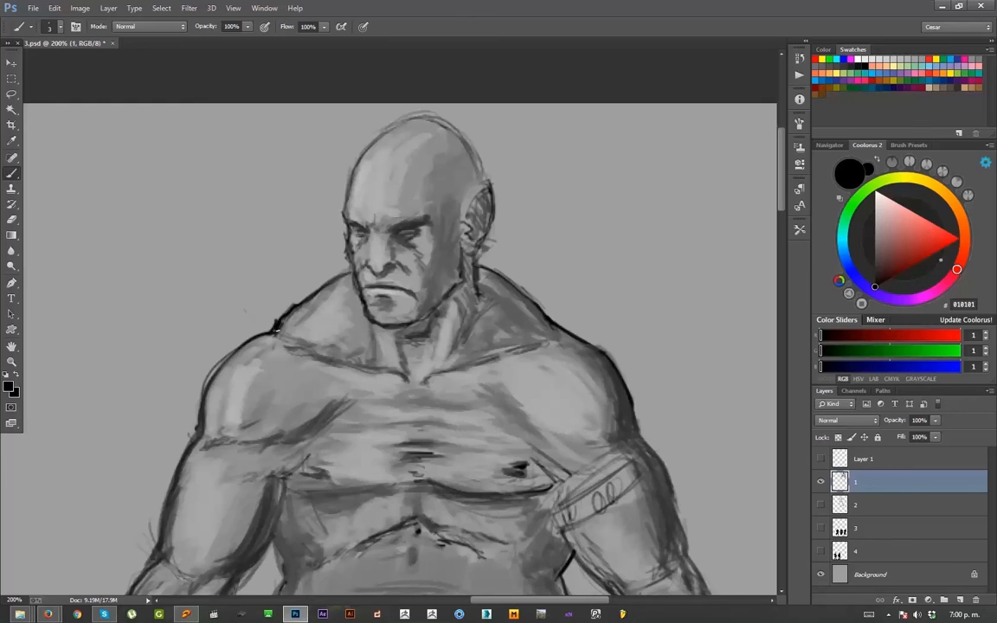
pyautogui.moveTo(276, 327)
pyautogui.mouseDown()
pyautogui.moveTo(313, 319)
pyautogui.moveTo(287, 325)
pyautogui.moveTo(400, 362)
pyautogui.mouseUp()
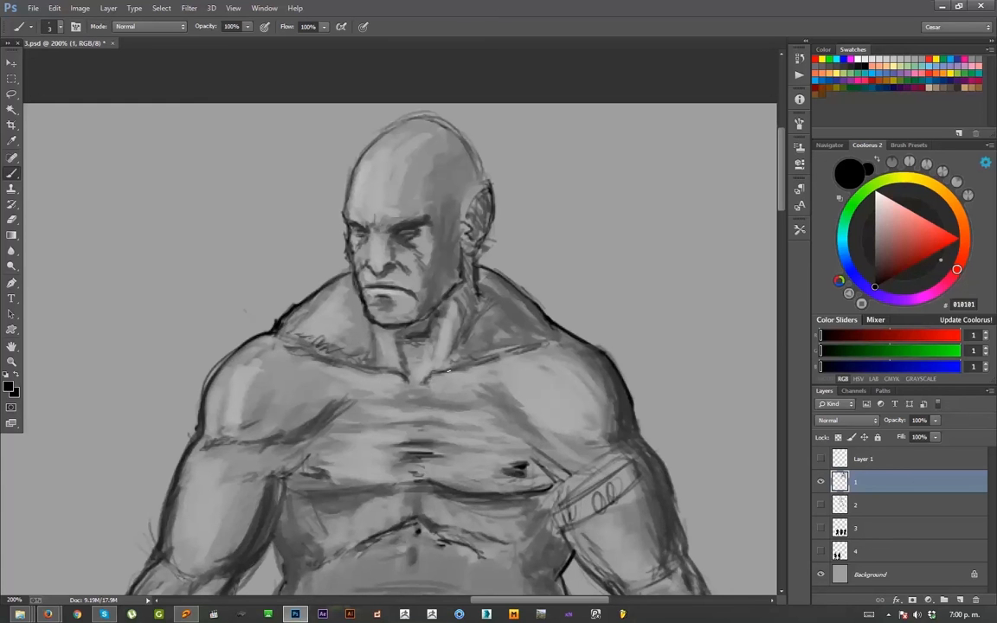
pyautogui.moveTo(435, 333)
pyautogui.mouseDown()
pyautogui.moveTo(421, 377)
pyautogui.moveTo(473, 350)
pyautogui.mouseUp()
pyautogui.moveTo(371, 338); pyautogui.dragTo(352, 358)
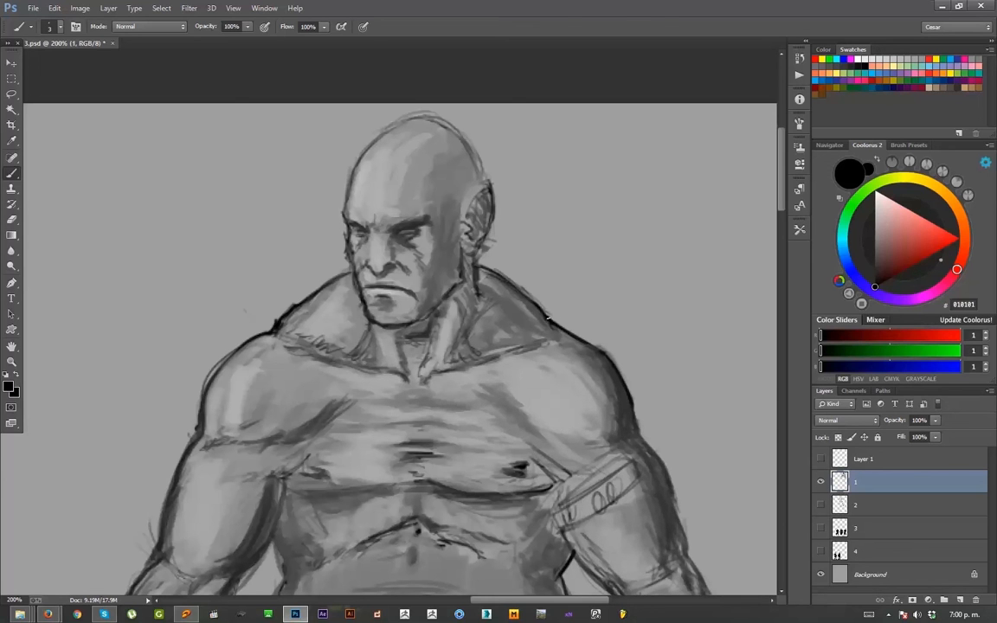
pyautogui.press('e')
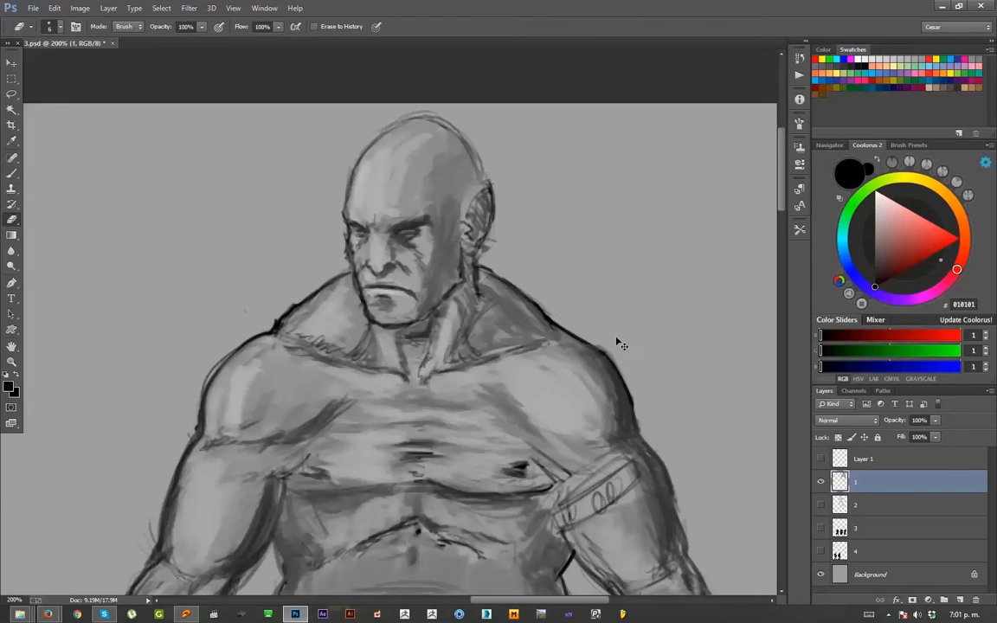
pyautogui.press('b')
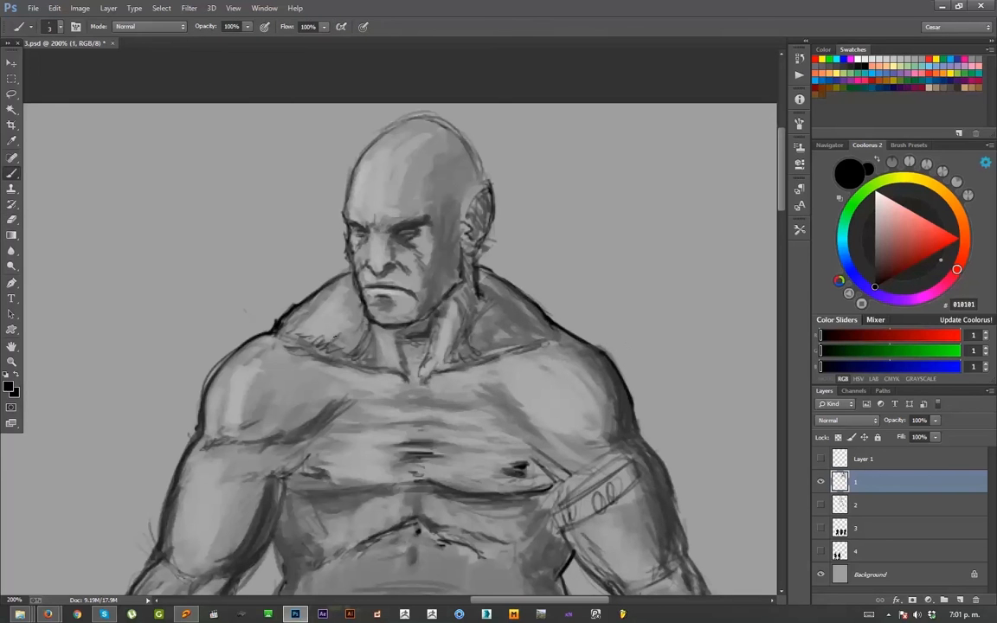
# - Paint fine AAAAAA highlights at the base of the neck and over the trapezius muscles
pyautogui.keyDown('alt'); pyautogui.click(321, 315); pyautogui.keyUp('alt')
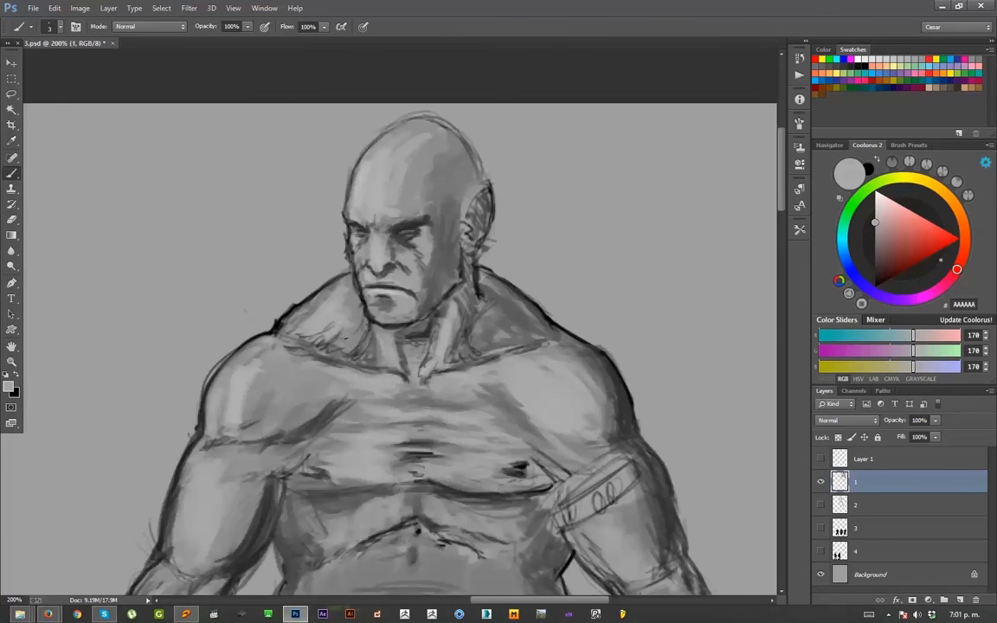
pyautogui.press('[')
pyautogui.moveTo(500, 334); pyautogui.dragTo(529, 324)
# - Darken the trapezius on the banded side with sampled 191919 and a 4 px brush, and sample 9F9F9F for its shoulder
pyautogui.keyDown('alt'); pyautogui.click(555, 320); pyautogui.keyUp('alt')
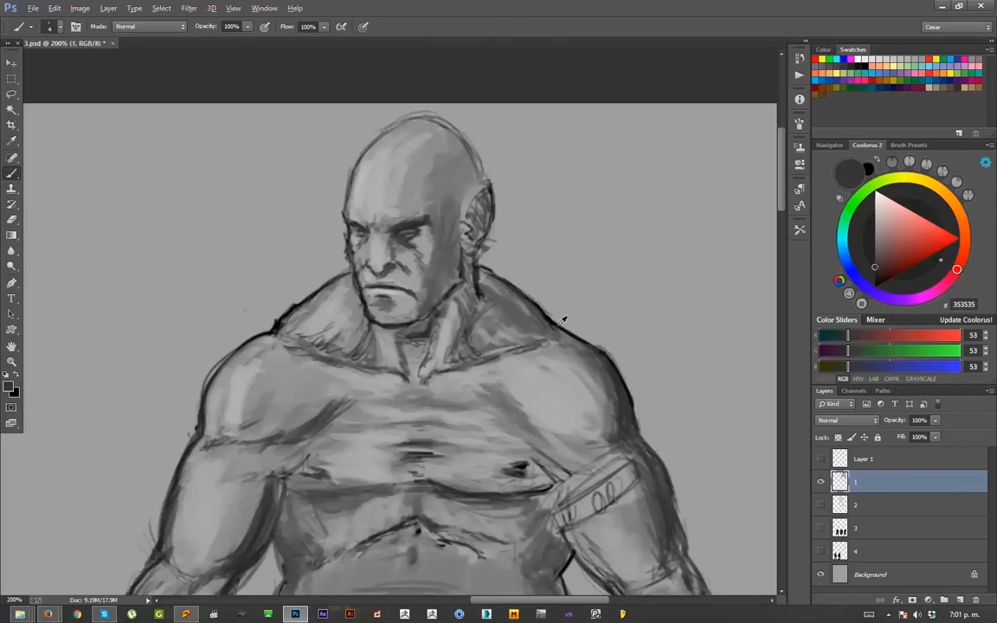
pyautogui.keyDown('alt'); pyautogui.click(558, 322); pyautogui.keyUp('alt')
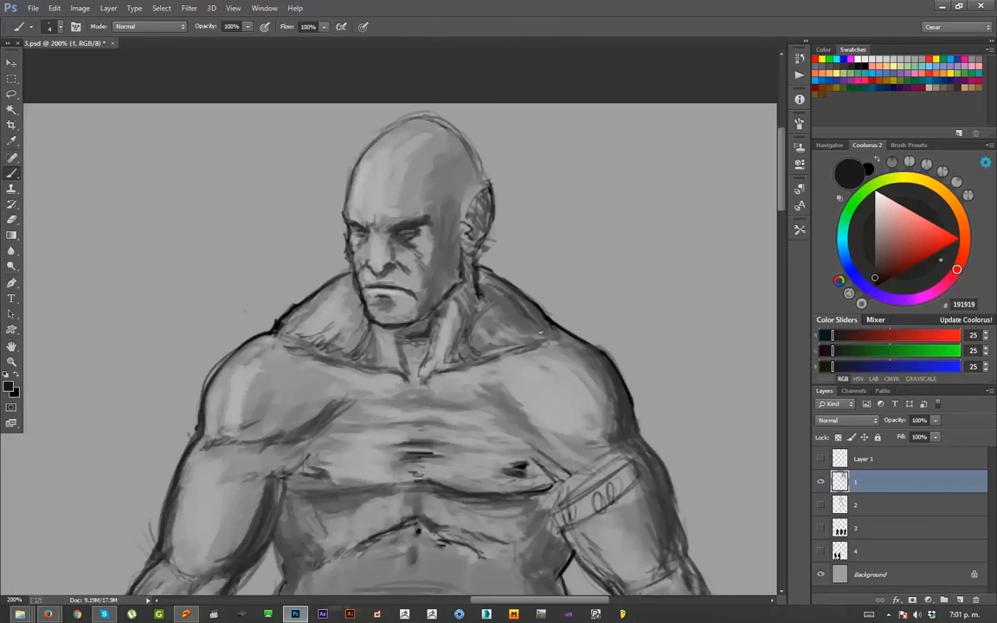
pyautogui.moveTo(457, 271)
pyautogui.mouseDown()
pyautogui.moveTo(606, 378)
pyautogui.moveTo(554, 347)
pyautogui.moveTo(560, 333)
pyautogui.mouseUp()
pyautogui.keyDown('alt'); pyautogui.click(616, 305); pyautogui.keyUp('alt')
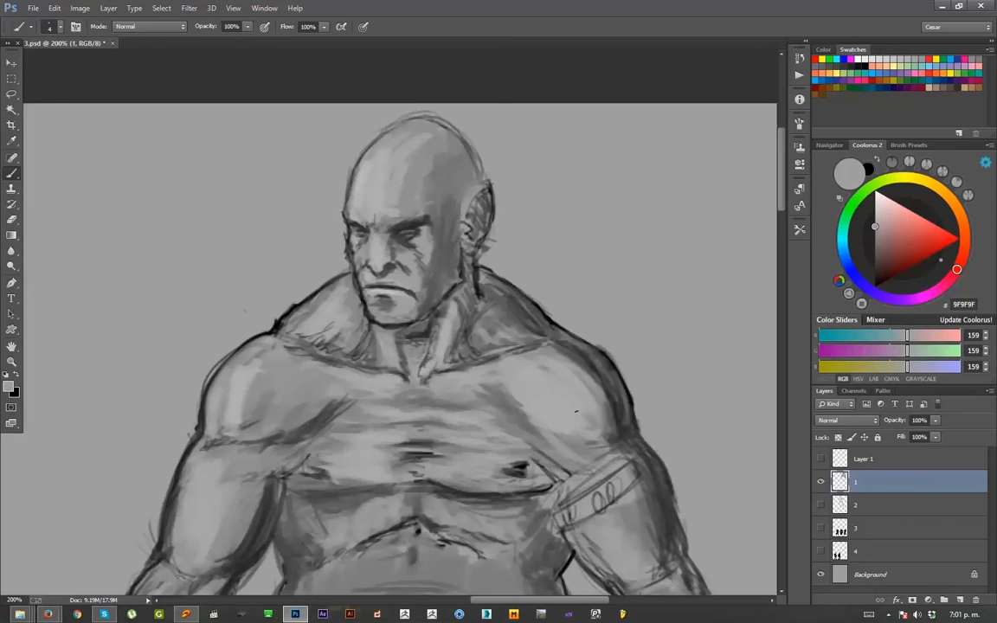
# - Soften the dark crease between the unbanded shoulder and the chest with sampled 929292 and an 8 px brush
pyautogui.hotkey('ctrl', '-')
pyautogui.hotkey('ctrl', '-')
pyautogui.hotkey('ctrl', '+')
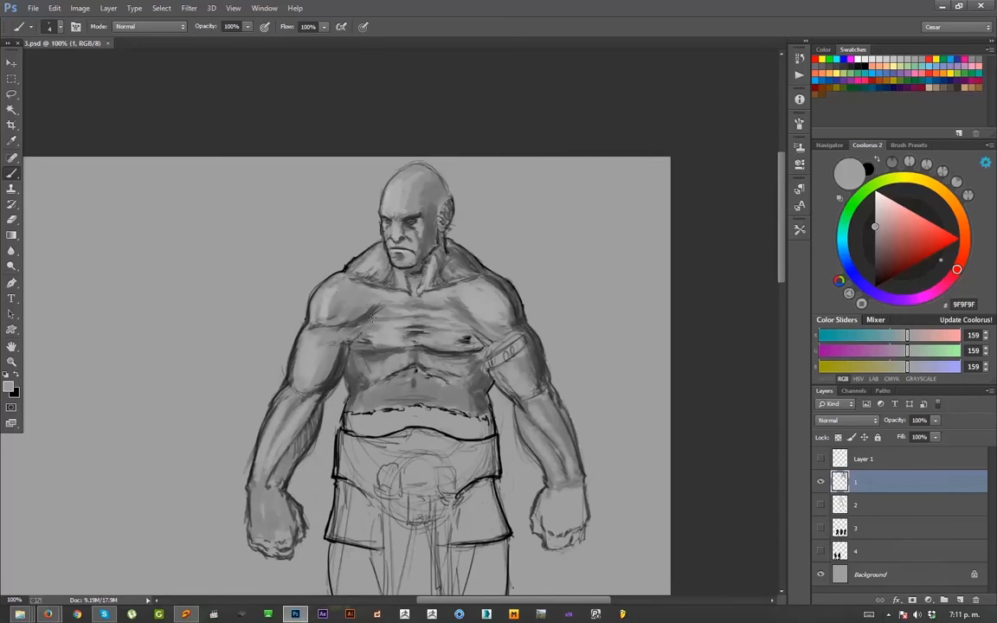
pyautogui.keyDown('alt'); pyautogui.click(381, 302); pyautogui.keyUp('alt')
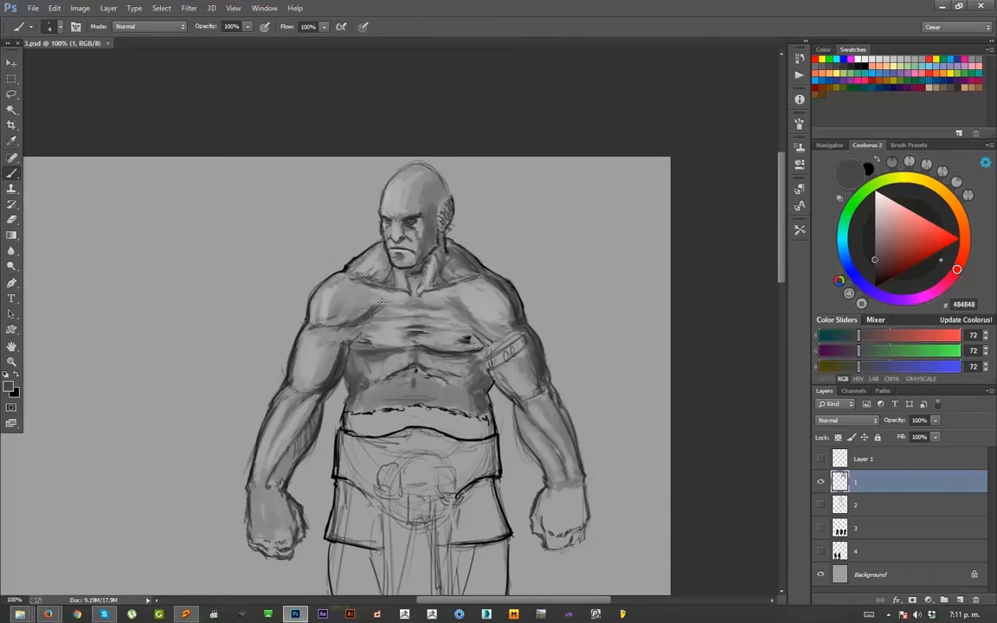
pyautogui.keyDown('alt'); pyautogui.click(337, 279); pyautogui.keyUp('alt')
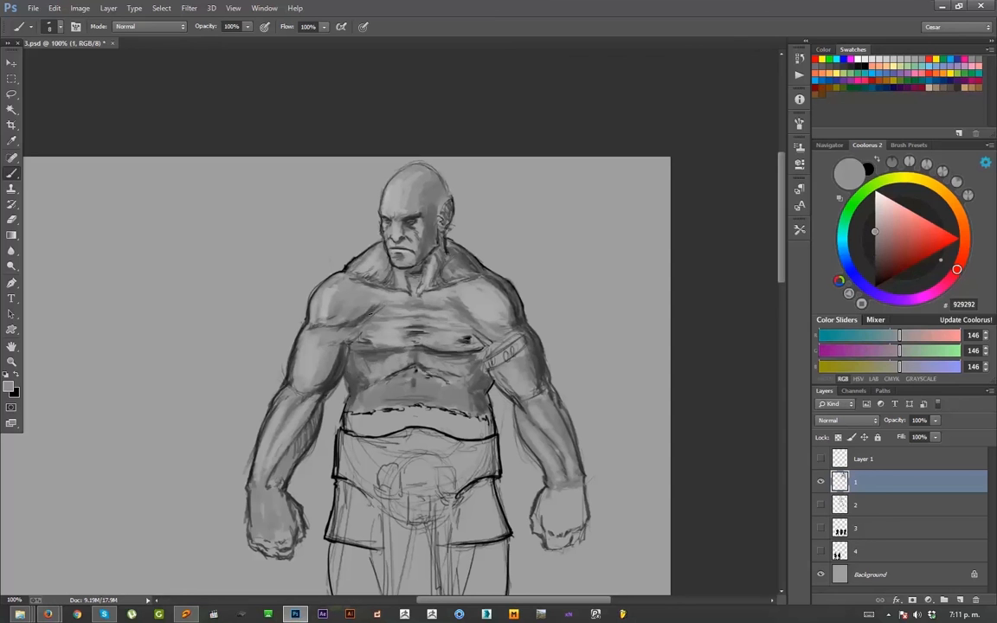
pyautogui.moveTo(346, 330)
pyautogui.mouseDown()
pyautogui.moveTo(367, 317)
pyautogui.moveTo(362, 343)
pyautogui.moveTo(379, 345)
pyautogui.mouseUp()
# - Blend A1A1A1 light grey over the front of the unbanded shoulder
pyautogui.keyDown('alt'); pyautogui.click(387, 331); pyautogui.keyUp('alt')
pyautogui.press(']')
pyautogui.press(']')
pyautogui.press(']')
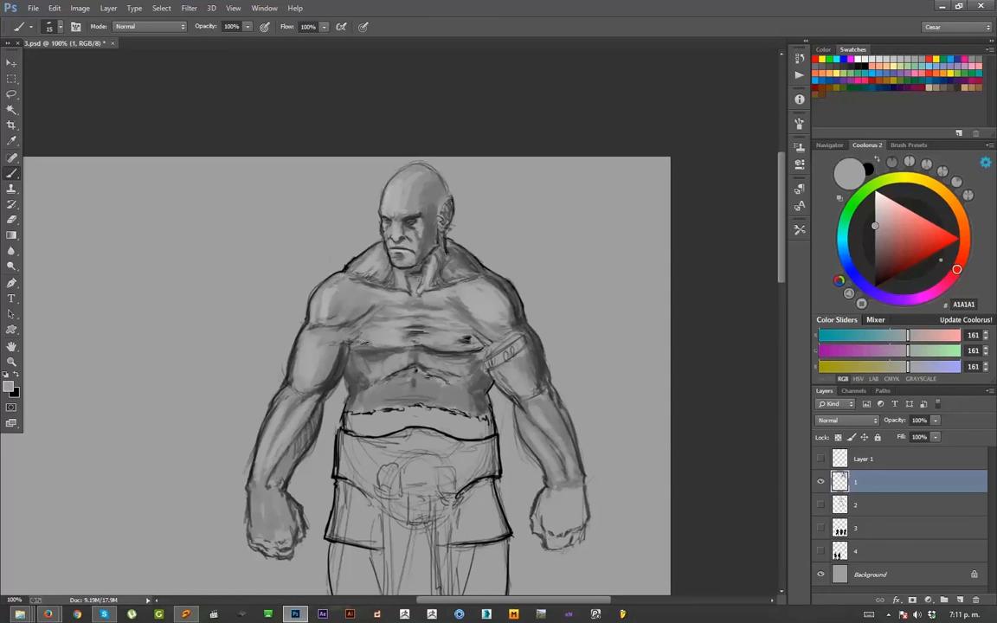
pyautogui.press('[')
pyautogui.moveTo(326, 308); pyautogui.dragTo(331, 292)
# - Paint ABABAB highlights across both pectorals with 10 and 15 px brushes, covering the nipples
pyautogui.keyDown('alt'); pyautogui.click(407, 325); pyautogui.keyUp('alt')
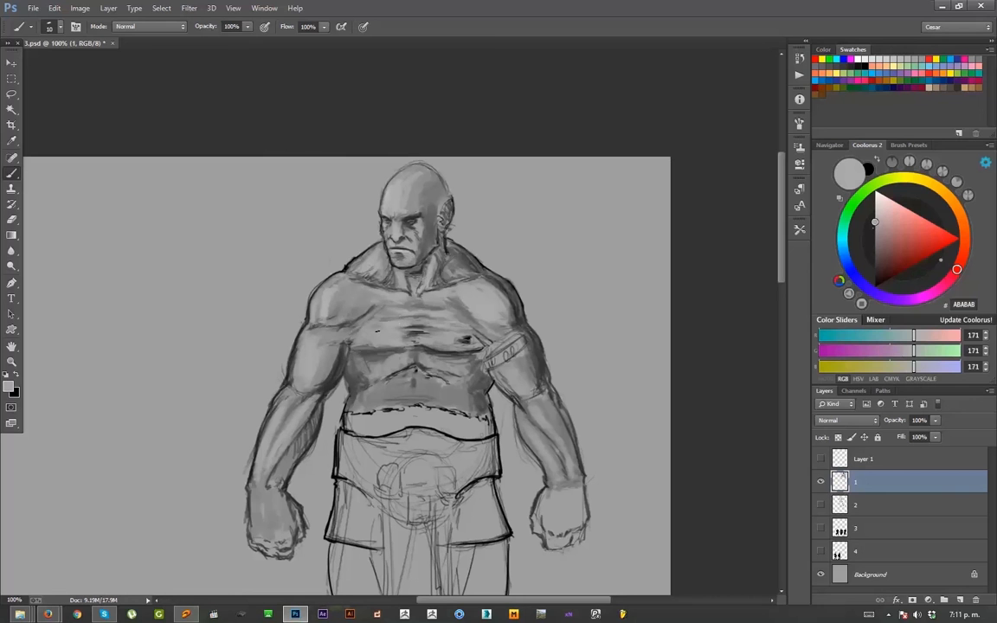
pyautogui.moveTo(403, 322)
pyautogui.mouseDown()
pyautogui.moveTo(378, 324)
pyautogui.moveTo(354, 344)
pyautogui.moveTo(388, 348)
pyautogui.moveTo(360, 351)
pyautogui.mouseUp()
pyautogui.press('[')
pyautogui.press(']')
pyautogui.press(']')
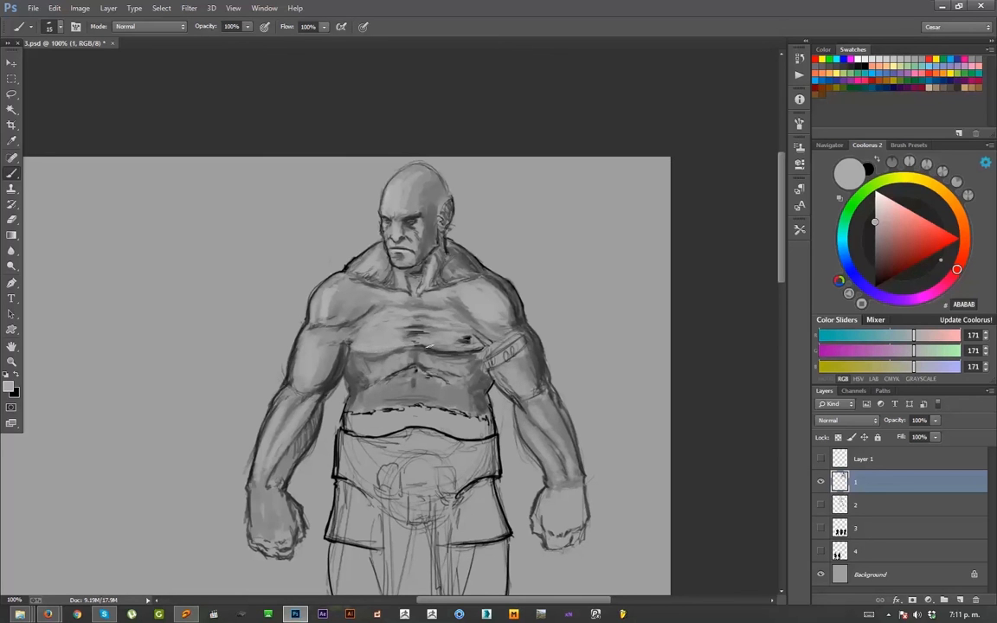
pyautogui.moveTo(464, 325)
pyautogui.mouseDown()
pyautogui.moveTo(438, 320)
pyautogui.moveTo(449, 335)
pyautogui.moveTo(430, 340)
pyautogui.moveTo(476, 340)
pyautogui.moveTo(439, 348)
pyautogui.mouseUp()
pyautogui.press(']')
pyautogui.press('[')
pyautogui.moveTo(409, 315)
pyautogui.mouseDown()
pyautogui.moveTo(388, 317)
pyautogui.moveTo(436, 313)
pyautogui.mouseUp()
# - Deepen the shadow beneath both pectorals with sampled 454545 and a brush of about 10 px
pyautogui.keyDown('alt'); pyautogui.click(458, 349); pyautogui.keyUp('alt')
pyautogui.press(']')
pyautogui.moveTo(475, 351); pyautogui.dragTo(435, 357)
pyautogui.press('[')
pyautogui.press('[')
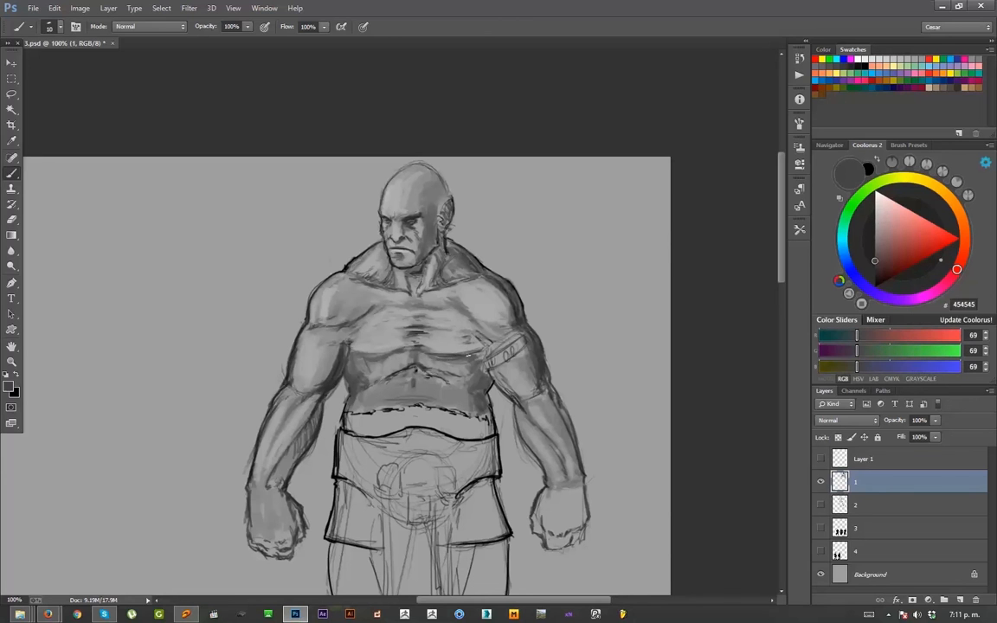
pyautogui.press('[')
pyautogui.press(']')
pyautogui.press(']')
pyautogui.moveTo(376, 354)
pyautogui.mouseDown()
pyautogui.moveTo(398, 349)
pyautogui.moveTo(379, 353)
pyautogui.mouseUp()
# - Smooth the unbanded pectoral and its upper edge with A3A3A3 and a sampled chest grey, using 25 and 10 px brushes
pyautogui.keyDown('alt'); pyautogui.click(387, 340); pyautogui.keyUp('alt')
pyautogui.press(']')
pyautogui.press(']')
pyautogui.press(']')
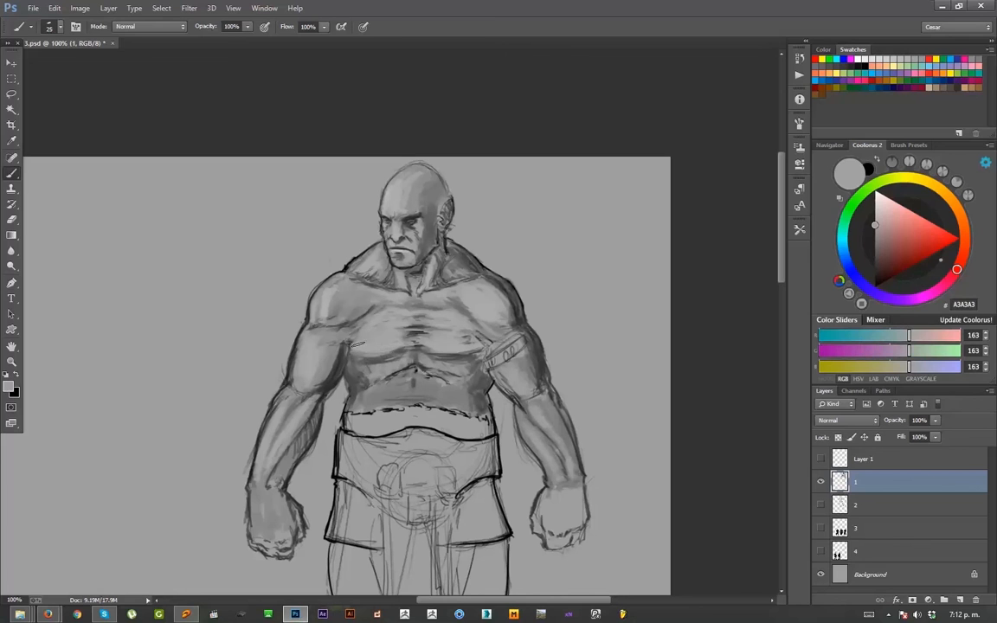
pyautogui.press('[')
pyautogui.press('[')
pyautogui.press('[')
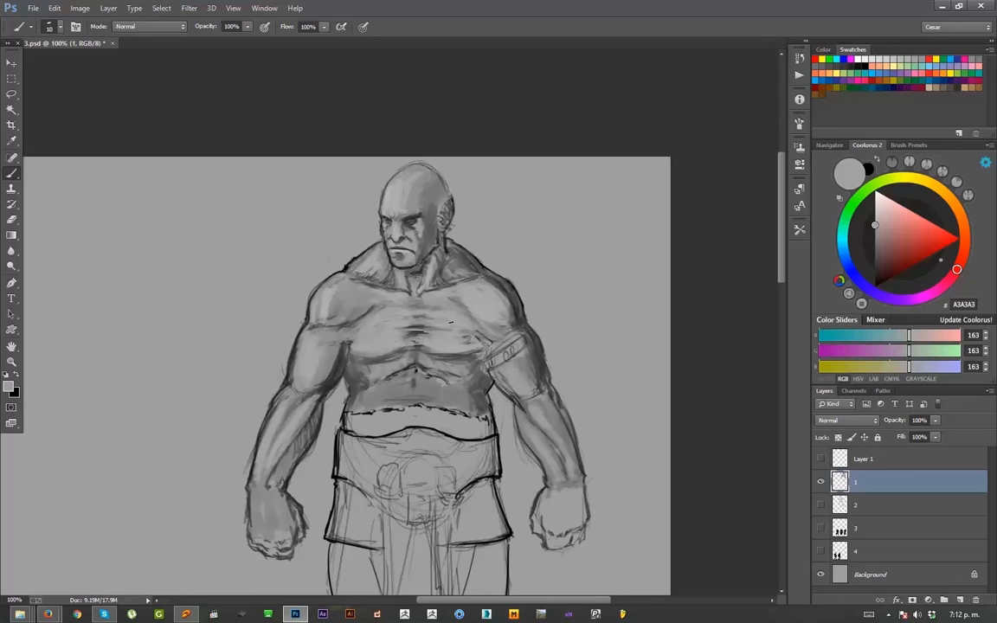
pyautogui.keyDown('alt'); pyautogui.click(387, 310); pyautogui.keyUp('alt')
pyautogui.moveTo(383, 309); pyautogui.dragTo(357, 314)
# - Lighten the lower chest and upper abdomen with AAAAAA and a 20 px brush
pyautogui.press(']')
pyautogui.keyDown('alt'); pyautogui.click(409, 352); pyautogui.keyUp('alt')
pyautogui.keyDown('alt'); pyautogui.click(402, 337); pyautogui.keyUp('alt')
pyautogui.moveTo(416, 338)
pyautogui.mouseDown()
pyautogui.moveTo(402, 337)
pyautogui.moveTo(403, 363)
pyautogui.mouseUp()
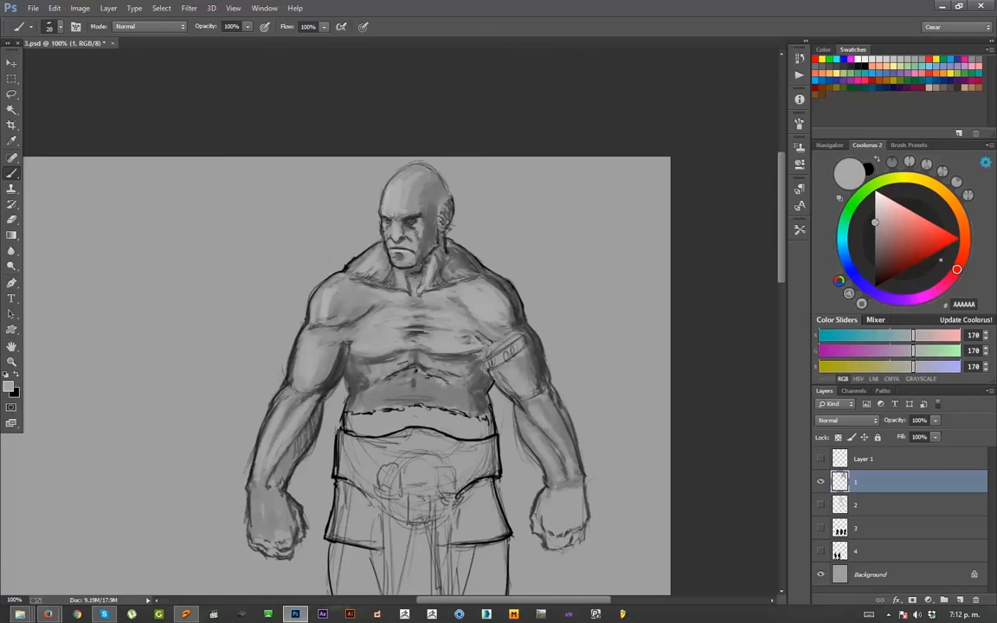
pyautogui.moveTo(367, 325); pyautogui.dragTo(345, 336)
pyautogui.moveTo(404, 376)
pyautogui.mouseDown()
pyautogui.moveTo(397, 398)
pyautogui.moveTo(430, 397)
pyautogui.moveTo(386, 395)
pyautogui.mouseUp()
# - Model the ribs and abdomen on the unbanded side with greys 7E7E7E, 707070 and 9D9D9D, using 8 and 9 px brushes
pyautogui.keyDown('alt'); pyautogui.click(359, 383); pyautogui.keyUp('alt')
pyautogui.press('[')
pyautogui.press('[')
pyautogui.keyDown('alt'); pyautogui.click(368, 394); pyautogui.keyUp('alt')
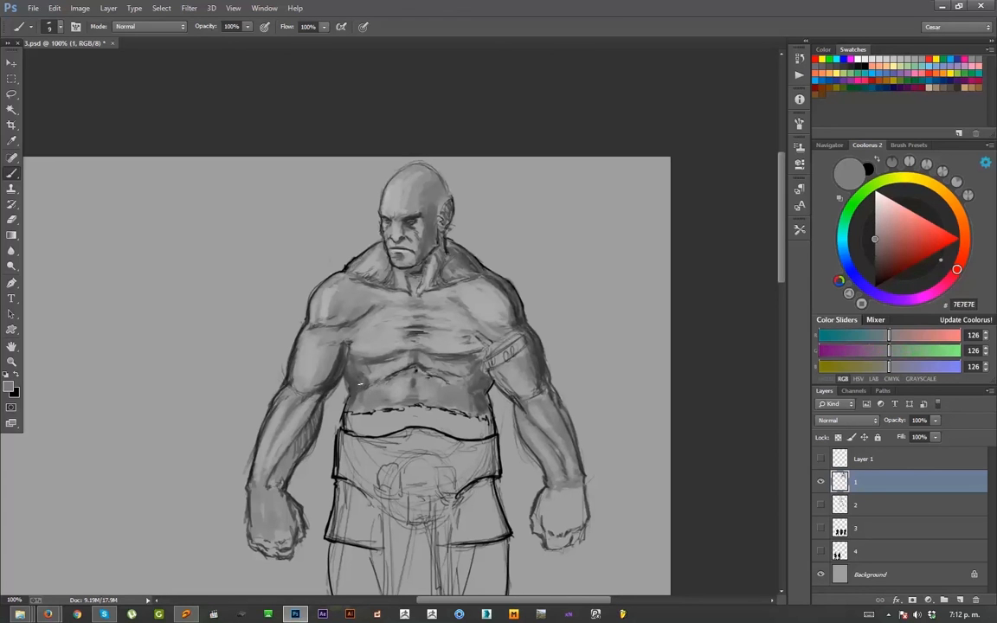
pyautogui.keyDown('alt'); pyautogui.click(331, 334); pyautogui.keyUp('alt')
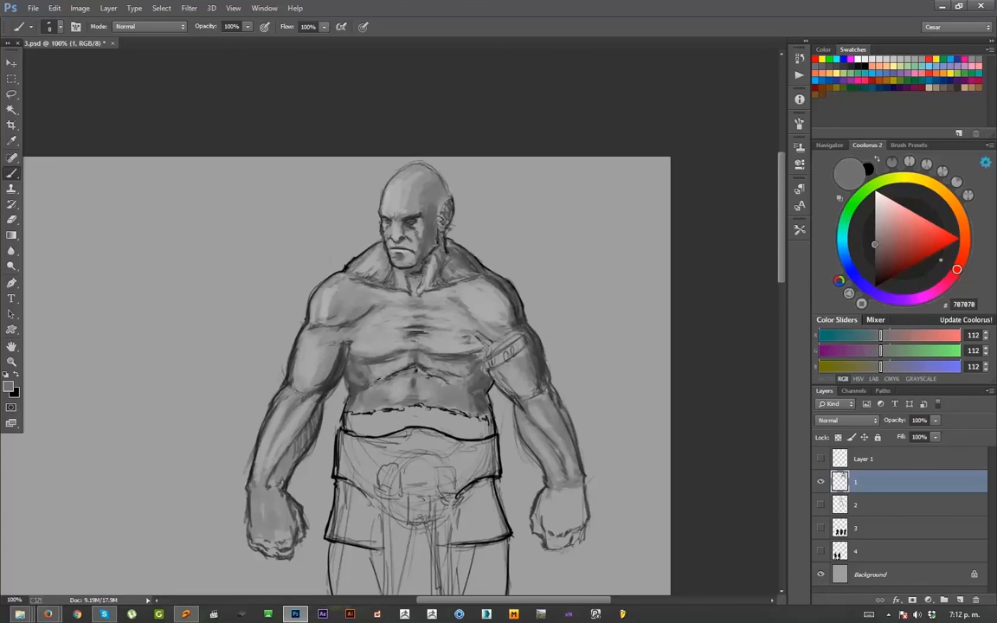
pyautogui.keyDown('alt'); pyautogui.click(336, 352); pyautogui.keyUp('alt')
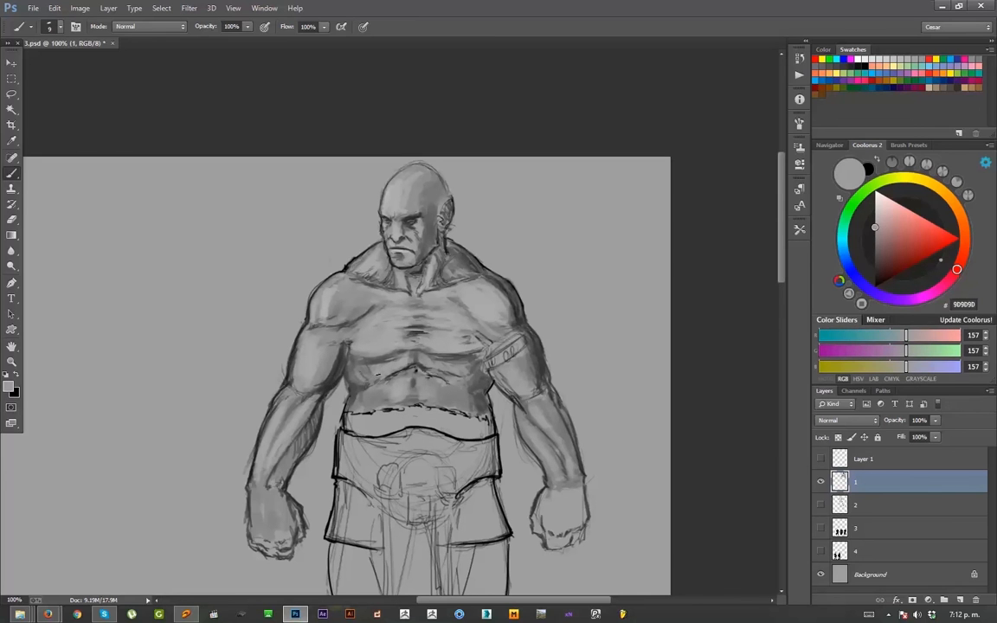
# - Shade the abdomen on the banded side with sampled greys 474747, 8F8F8F and 949494 using an 8 px brush
pyautogui.keyDown('alt'); pyautogui.click(461, 370); pyautogui.keyUp('alt')
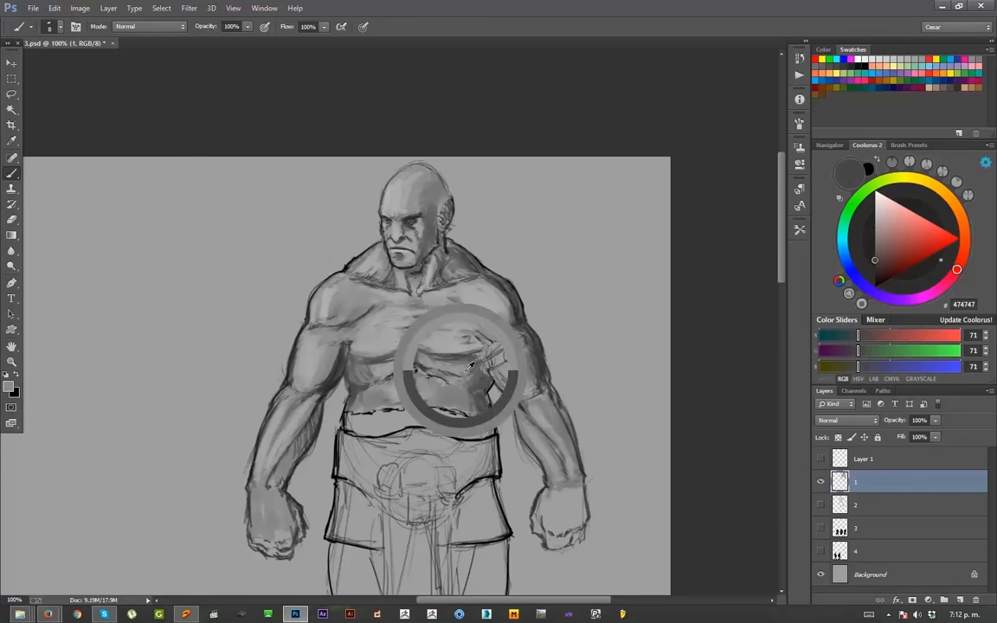
pyautogui.keyDown('alt'); pyautogui.click(463, 398); pyautogui.keyUp('alt')
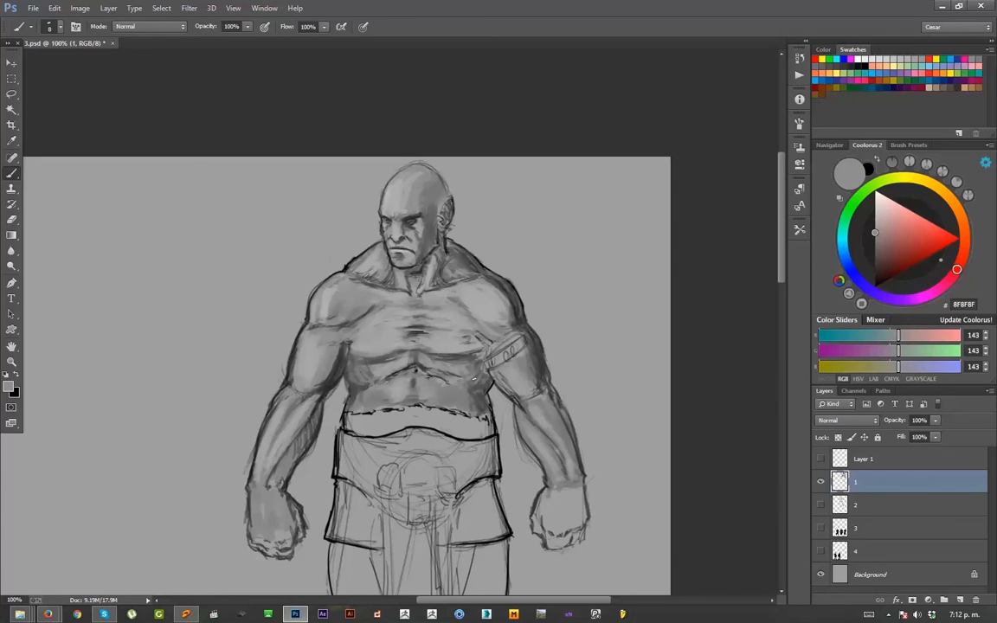
pyautogui.keyDown('alt'); pyautogui.click(474, 378); pyautogui.keyUp('alt')
pyautogui.click(432, 613)
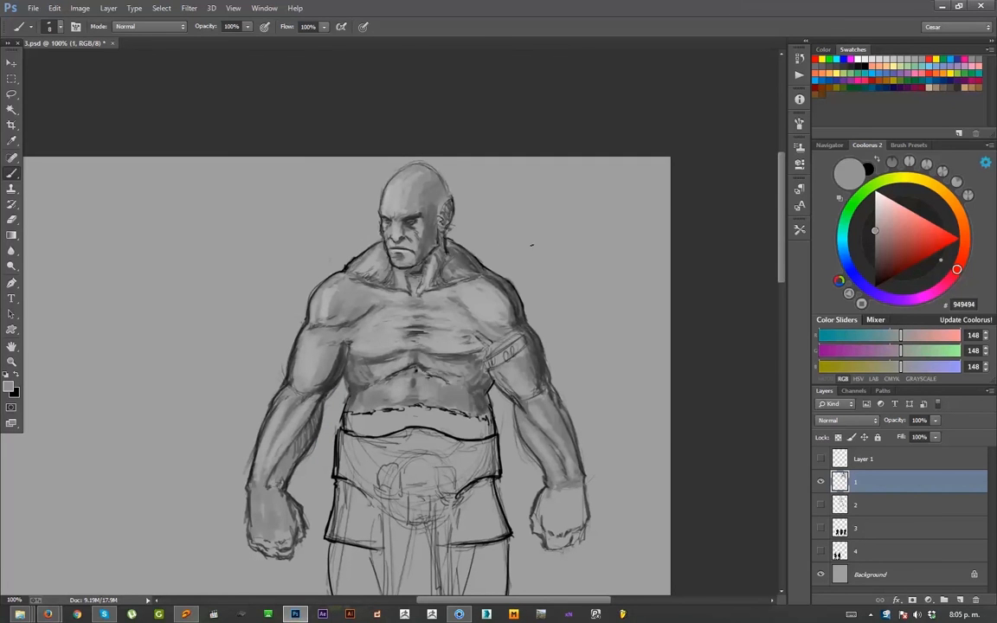
# - Reset the foreground and background colours to the default black and white
pyautogui.press('d')
pyautogui.scroll(-1, 550, 311)
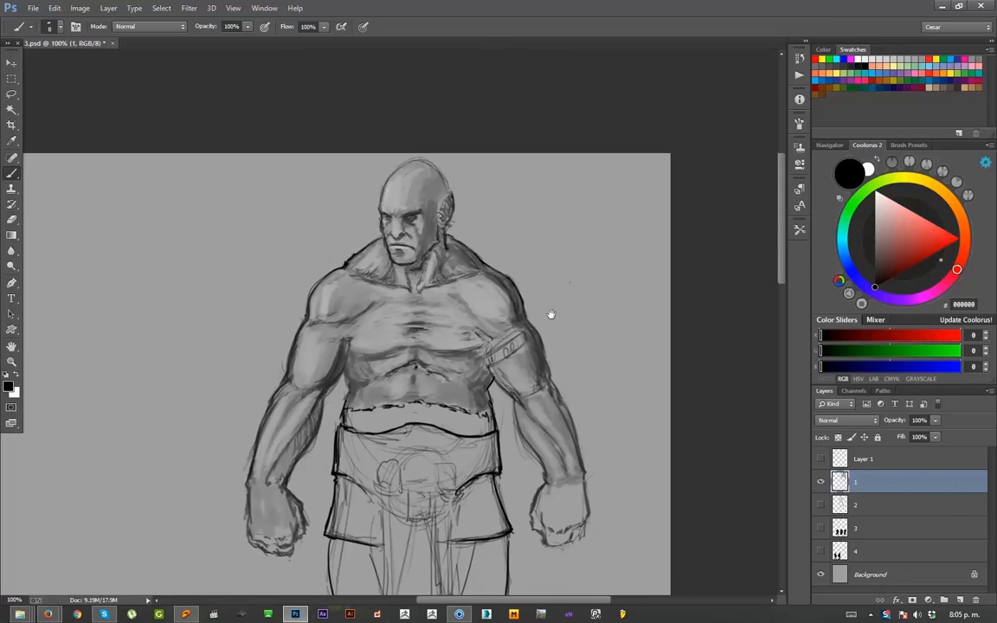
pyautogui.hotkey('ctrl', '-')
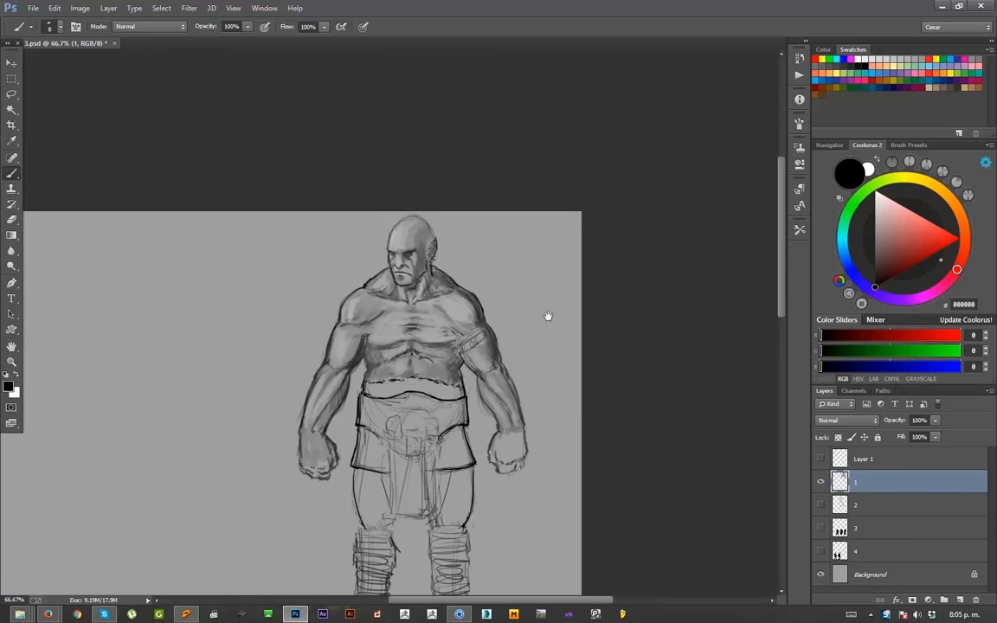
# - Fill both thighs with grey 858585, finishing with a 25 px brush
pyautogui.moveTo(517, 463); pyautogui.dragTo(510, 350)
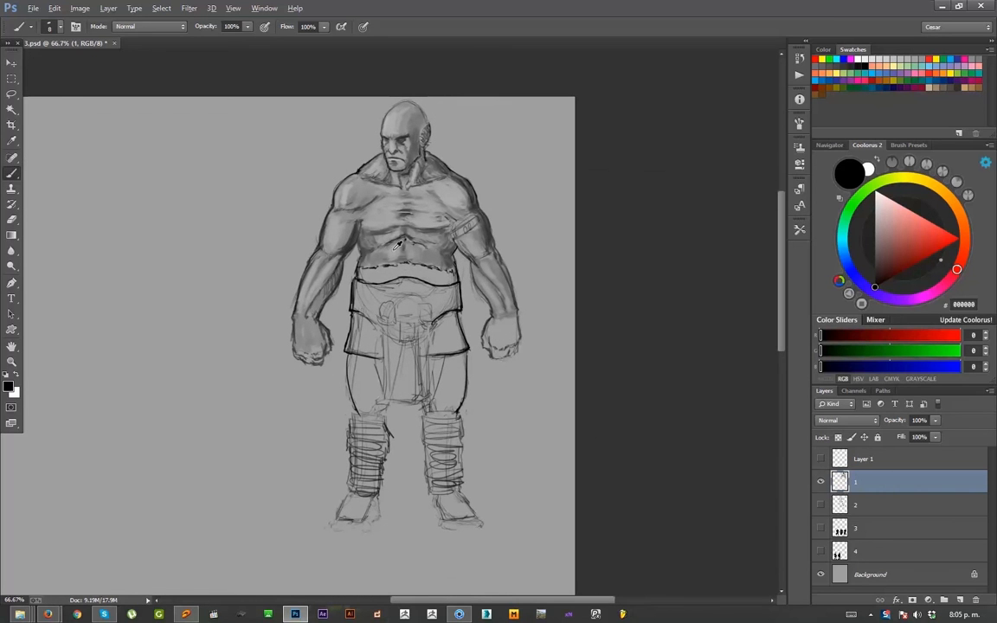
pyautogui.keyDown('alt'); pyautogui.click(357, 222); pyautogui.keyUp('alt')
pyautogui.press(']')
pyautogui.press(']')
pyautogui.press(']')
pyautogui.press(']')
pyautogui.press(']')
pyautogui.press(']')
pyautogui.press(']')
pyautogui.press(']')
pyautogui.press(']')
pyautogui.moveTo(355, 367)
pyautogui.mouseDown()
pyautogui.moveTo(367, 407)
pyautogui.moveTo(374, 386)
pyautogui.moveTo(382, 414)
pyautogui.moveTo(357, 361)
pyautogui.moveTo(368, 359)
pyautogui.mouseUp()
pyautogui.press('[')
pyautogui.press('[')
pyautogui.press('[')
pyautogui.moveTo(453, 376)
pyautogui.mouseDown()
pyautogui.moveTo(452, 398)
pyautogui.moveTo(459, 363)
pyautogui.moveTo(440, 405)
pyautogui.mouseUp()
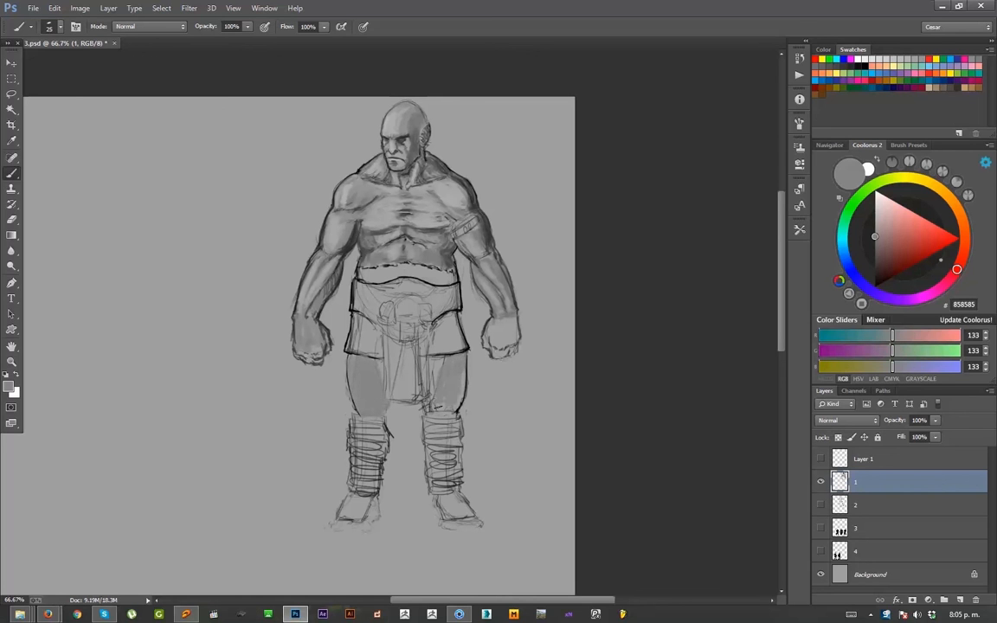
# - Shade the thigh, shin wraps and boot edge on the banded-arm side with darker sampled greys and a smaller brush
pyautogui.press('[')
pyautogui.keyDown('alt'); pyautogui.click(450, 261); pyautogui.keyUp('alt')
pyautogui.press('[')
pyautogui.moveTo(460, 360)
pyautogui.mouseDown()
pyautogui.moveTo(431, 432)
pyautogui.moveTo(455, 431)
pyautogui.moveTo(457, 453)
pyautogui.moveTo(442, 483)
pyautogui.mouseUp()
pyautogui.keyDown('alt'); pyautogui.click(448, 394); pyautogui.keyUp('alt')
pyautogui.press('[')
pyautogui.keyDown('alt'); pyautogui.click(457, 393); pyautogui.keyUp('alt')
pyautogui.press(']')
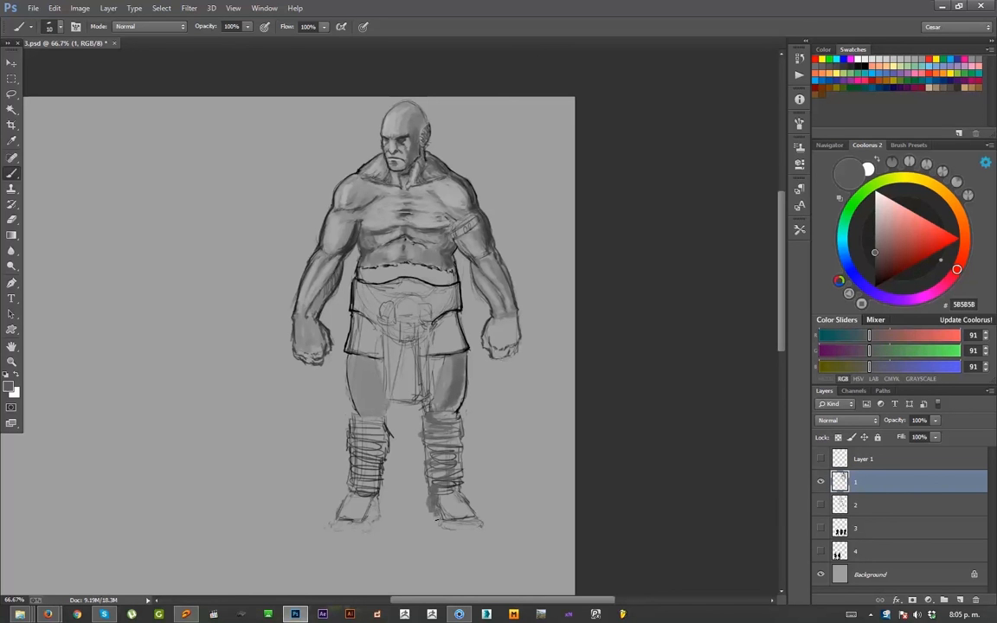
# - Shade both boots and the leg contours on the unbanded side with 5B5B5B, starting with a 9 px brush
pyautogui.press('[')
pyautogui.press('[')
pyautogui.moveTo(435, 523)
pyautogui.mouseDown()
pyautogui.moveTo(473, 518)
pyautogui.moveTo(477, 527)
pyautogui.mouseUp()
pyautogui.moveTo(339, 449)
pyautogui.mouseDown()
pyautogui.moveTo(337, 532)
pyautogui.moveTo(369, 527)
pyautogui.mouseUp()
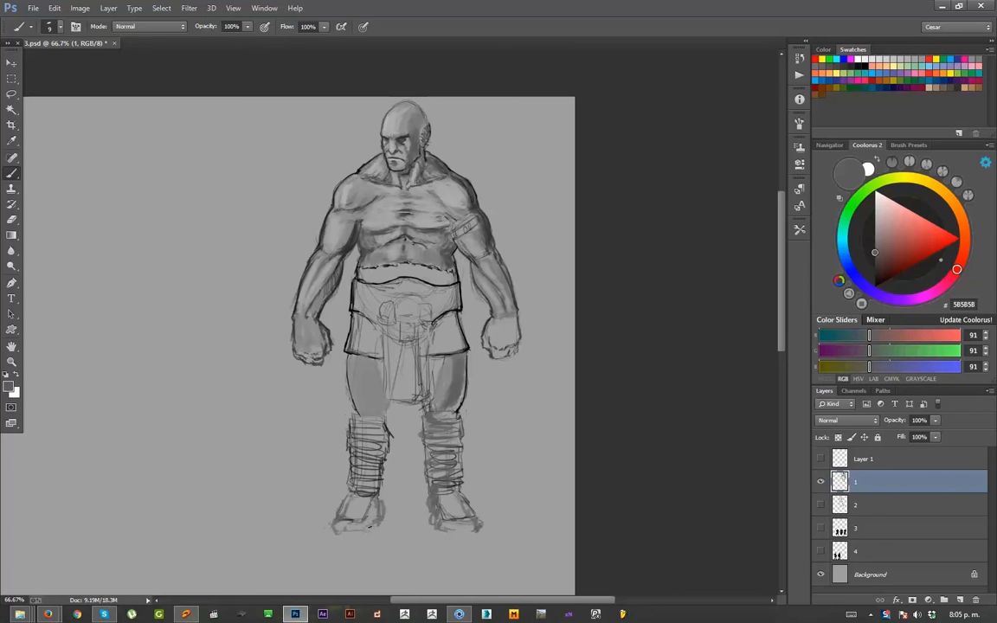
pyautogui.moveTo(389, 411); pyautogui.dragTo(383, 499)
pyautogui.press('[')
pyautogui.moveTo(350, 362)
pyautogui.mouseDown()
pyautogui.moveTo(354, 412)
pyautogui.moveTo(350, 390)
pyautogui.moveTo(390, 413)
pyautogui.mouseUp()
# - Block in the hanging front cloth between the thighs with vertical strokes of 282828, starting with a 10 px brush
pyautogui.press(']')
pyautogui.press(']')
pyautogui.press(']')
pyautogui.keyDown('alt'); pyautogui.click(450, 354); pyautogui.keyUp('alt')
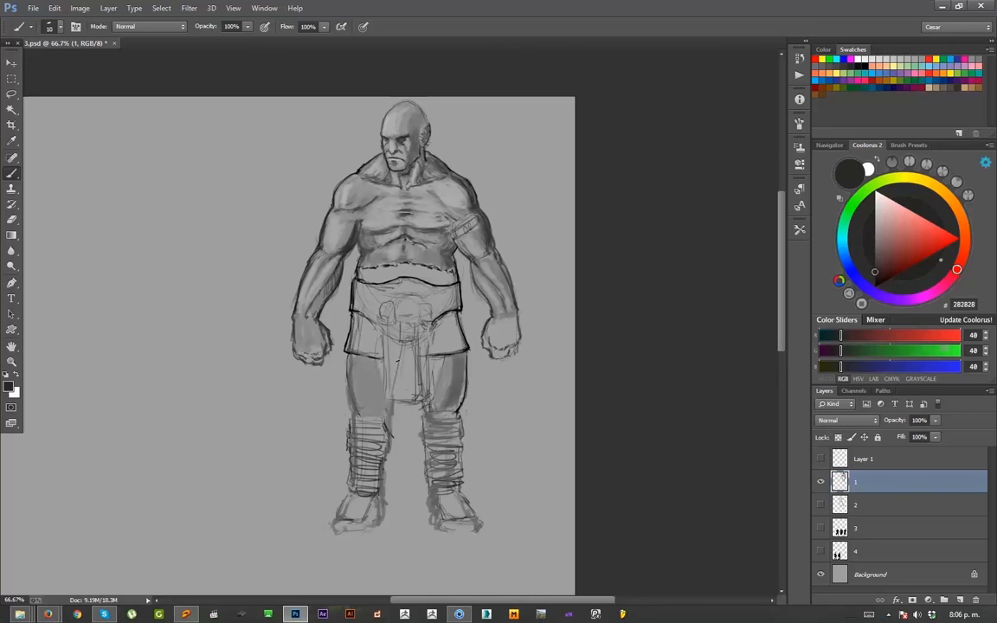
pyautogui.moveTo(391, 356)
pyautogui.mouseDown()
pyautogui.moveTo(392, 410)
pyautogui.moveTo(395, 397)
pyautogui.mouseUp()
pyautogui.moveTo(401, 364); pyautogui.dragTo(411, 422)
pyautogui.moveTo(417, 357); pyautogui.dragTo(421, 416)
pyautogui.moveTo(426, 348)
pyautogui.mouseDown()
pyautogui.moveTo(426, 405)
pyautogui.moveTo(423, 355)
pyautogui.moveTo(391, 373)
pyautogui.mouseUp()
pyautogui.moveTo(399, 343)
pyautogui.mouseDown()
pyautogui.moveTo(400, 390)
pyautogui.moveTo(411, 398)
pyautogui.moveTo(421, 373)
pyautogui.moveTo(403, 348)
pyautogui.moveTo(388, 389)
pyautogui.mouseUp()
pyautogui.press(']')
pyautogui.moveTo(397, 404)
pyautogui.mouseDown()
pyautogui.moveTo(403, 427)
pyautogui.moveTo(416, 421)
pyautogui.mouseUp()
# - Darken the hanging cloth down to its hem with denser 282828 strokes
pyautogui.press(']')
pyautogui.press(']')
pyautogui.press(']')
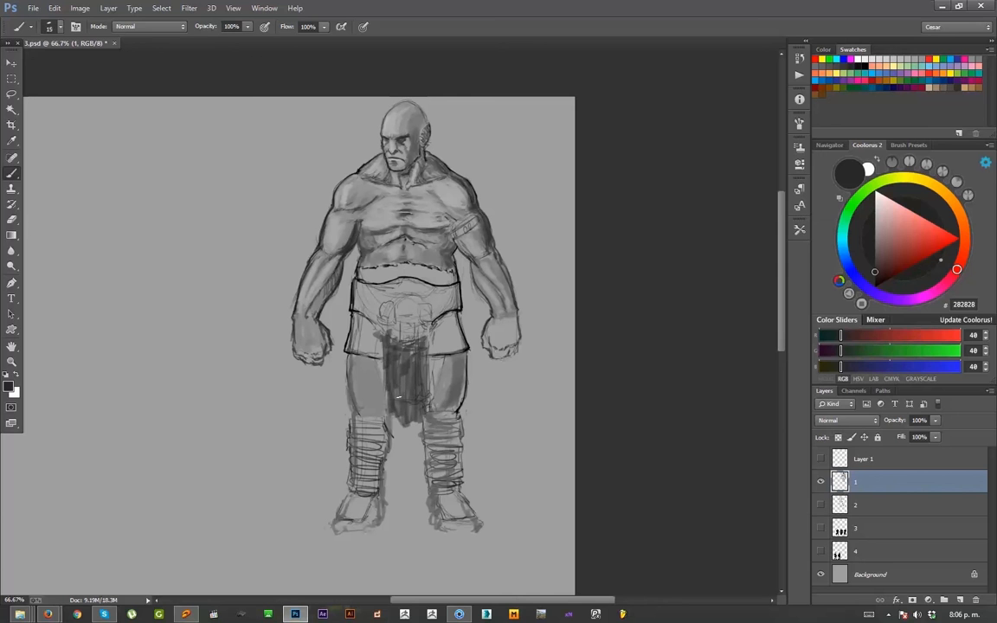
pyautogui.moveTo(398, 351); pyautogui.dragTo(397, 427)
pyautogui.moveTo(410, 360); pyautogui.dragTo(412, 427)
pyautogui.moveTo(418, 355); pyautogui.dragTo(422, 413)
pyautogui.moveTo(423, 383); pyautogui.dragTo(416, 427)
# - Darken the top of the hanging cloth and add fold strokes to both skirt panels with a finer brush
pyautogui.press('[')
pyautogui.press('[')
pyautogui.press('[')
pyautogui.moveTo(422, 345)
pyautogui.mouseDown()
pyautogui.moveTo(383, 340)
pyautogui.moveTo(368, 347)
pyautogui.moveTo(378, 355)
pyautogui.mouseUp()
pyautogui.press('[')
pyautogui.press('[')
pyautogui.moveTo(366, 317)
pyautogui.mouseDown()
pyautogui.moveTo(368, 356)
pyautogui.moveTo(360, 349)
pyautogui.mouseUp()
pyautogui.moveTo(440, 330); pyautogui.dragTo(434, 348)
pyautogui.moveTo(445, 318); pyautogui.dragTo(448, 347)
pyautogui.moveTo(457, 318)
pyautogui.mouseDown()
pyautogui.moveTo(460, 347)
pyautogui.moveTo(435, 394)
pyautogui.moveTo(436, 410)
pyautogui.moveTo(449, 409)
pyautogui.mouseUp()
# - Shade the thighs with sampled greys 646464 and 868686, and define the unbanded side's knee with 555555 and an 8 px brush
pyautogui.keyDown('alt'); pyautogui.click(456, 373); pyautogui.keyUp('alt')
pyautogui.press(']')
pyautogui.press(']')
pyautogui.press(']')
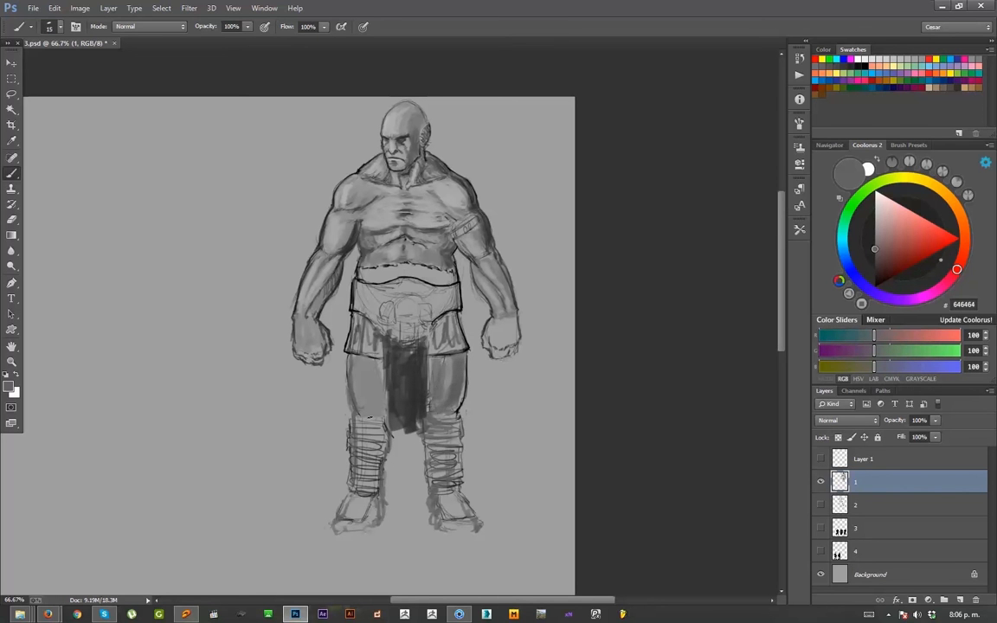
pyautogui.press('[')
pyautogui.keyDown('alt'); pyautogui.click(373, 403); pyautogui.keyUp('alt')
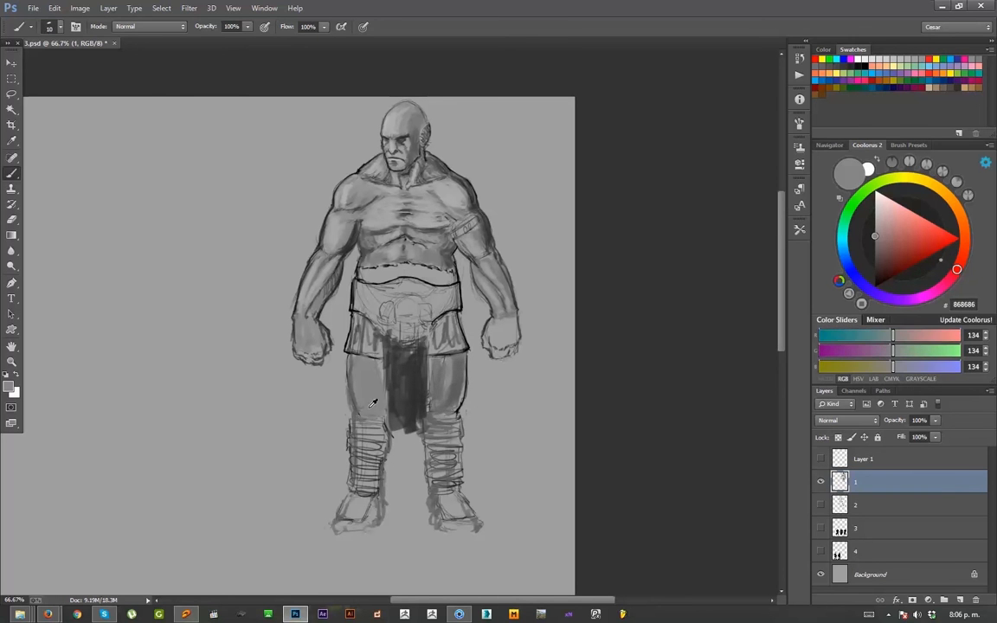
pyautogui.keyDown('alt'); pyautogui.click(357, 410); pyautogui.keyUp('alt')
pyautogui.press('[')
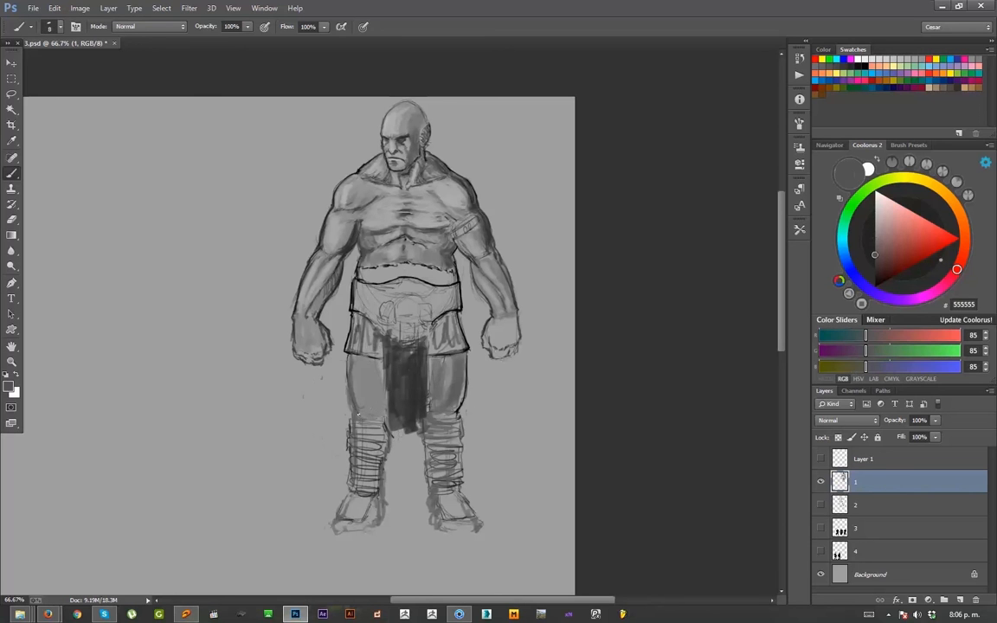
pyautogui.moveTo(358, 413); pyautogui.dragTo(378, 426)
pyautogui.keyDown('alt'); pyautogui.click(310, 366); pyautogui.keyUp('alt')
pyautogui.press('e')
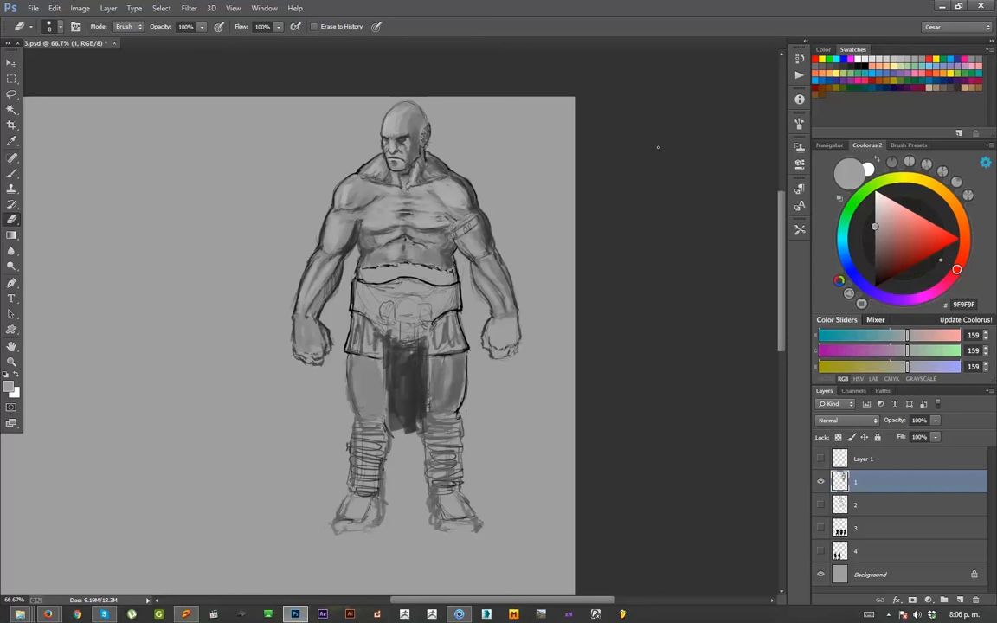
pyautogui.click(888, 614)
pyautogui.click(664, 540)
pyautogui.press('b')
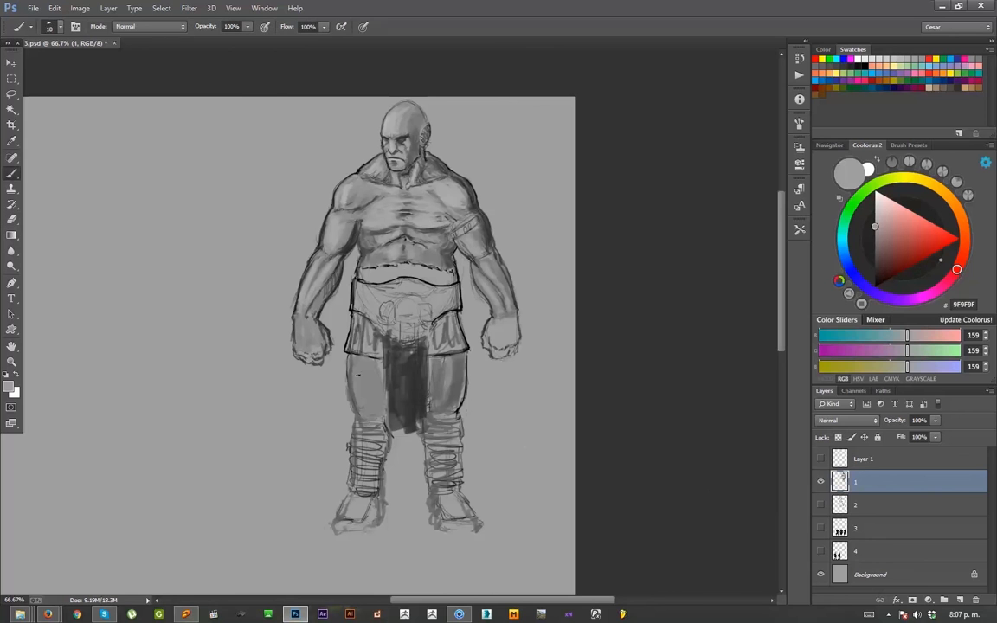
# - Deepen the shading on the unbanded side's thigh with 717171 and a 10 px brush
pyautogui.keyDown('alt'); pyautogui.click(357, 372); pyautogui.keyUp('alt')
pyautogui.press('[')
pyautogui.moveTo(363, 379)
pyautogui.mouseDown()
pyautogui.moveTo(359, 405)
pyautogui.moveTo(366, 394)
pyautogui.mouseUp()
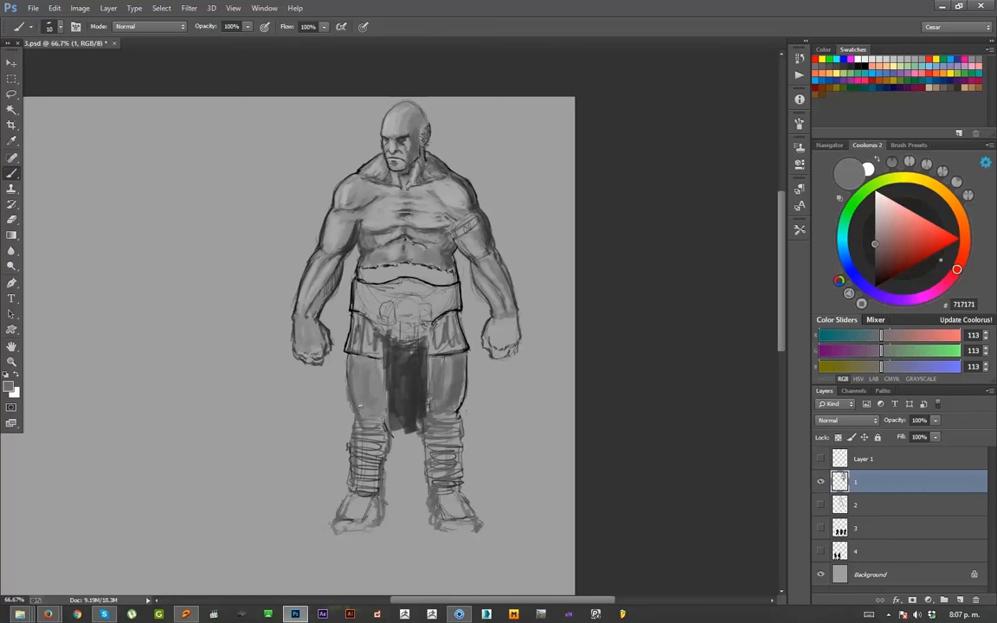
# - Fill the waistband above the belt with dark sampled greys, using 20 px and 15 px brushes
pyautogui.keyDown('alt'); pyautogui.click(348, 338); pyautogui.keyUp('alt')
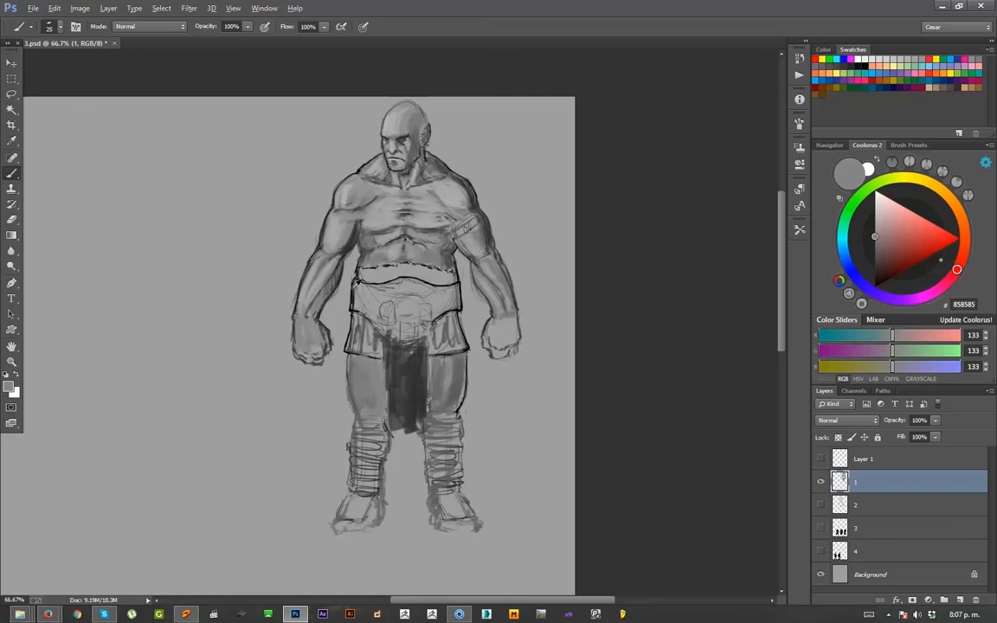
pyautogui.keyDown('alt'); pyautogui.click(316, 258); pyautogui.keyUp('alt')
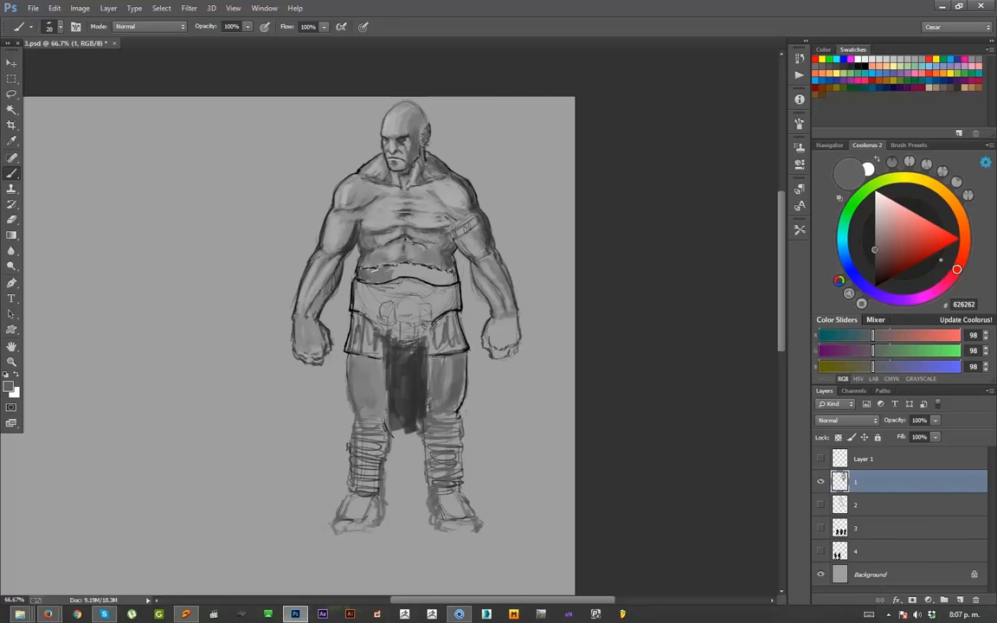
pyautogui.keyDown('alt'); pyautogui.click(328, 249); pyautogui.keyUp('alt')
pyautogui.keyDown('alt'); pyautogui.click(365, 274); pyautogui.keyUp('alt')
pyautogui.press('[')
pyautogui.moveTo(367, 278)
pyautogui.mouseDown()
pyautogui.moveTo(451, 275)
pyautogui.moveTo(364, 247)
pyautogui.mouseUp()
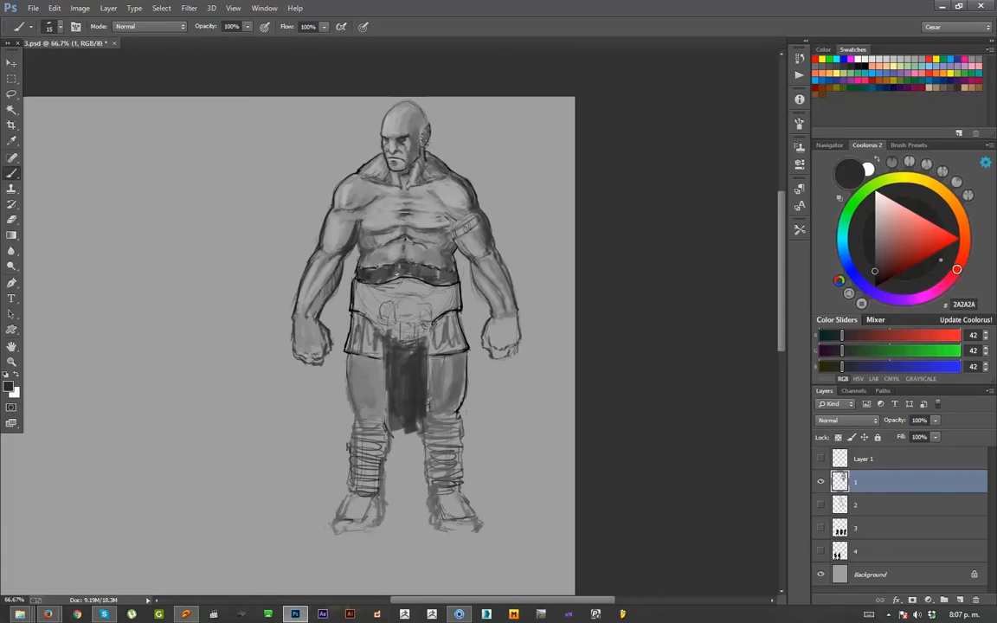
# - Fill both skirt panels with dark grey 2A2A2A using a 25 px brush
pyautogui.press(']')
pyautogui.press(']')
pyautogui.moveTo(357, 320)
pyautogui.mouseDown()
pyautogui.moveTo(347, 360)
pyautogui.moveTo(360, 328)
pyautogui.moveTo(369, 365)
pyautogui.moveTo(380, 365)
pyautogui.moveTo(362, 322)
pyautogui.mouseUp()
pyautogui.moveTo(454, 322)
pyautogui.mouseDown()
pyautogui.moveTo(466, 355)
pyautogui.moveTo(436, 367)
pyautogui.moveTo(450, 360)
pyautogui.moveTo(448, 325)
pyautogui.moveTo(463, 318)
pyautogui.mouseUp()
pyautogui.moveTo(408, 291); pyautogui.dragTo(410, 315)
# - Define the curved lower edge of the belt plate with 222222 and a 9 px brush
pyautogui.keyDown('alt'); pyautogui.click(400, 280); pyautogui.keyUp('alt')
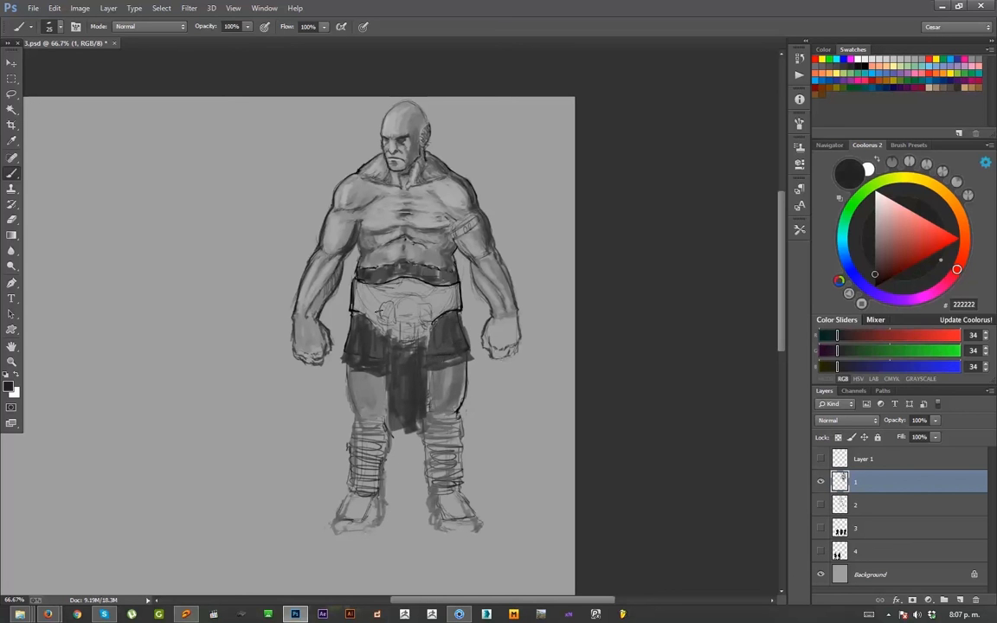
pyautogui.press('[')
pyautogui.moveTo(435, 322); pyautogui.dragTo(412, 338)
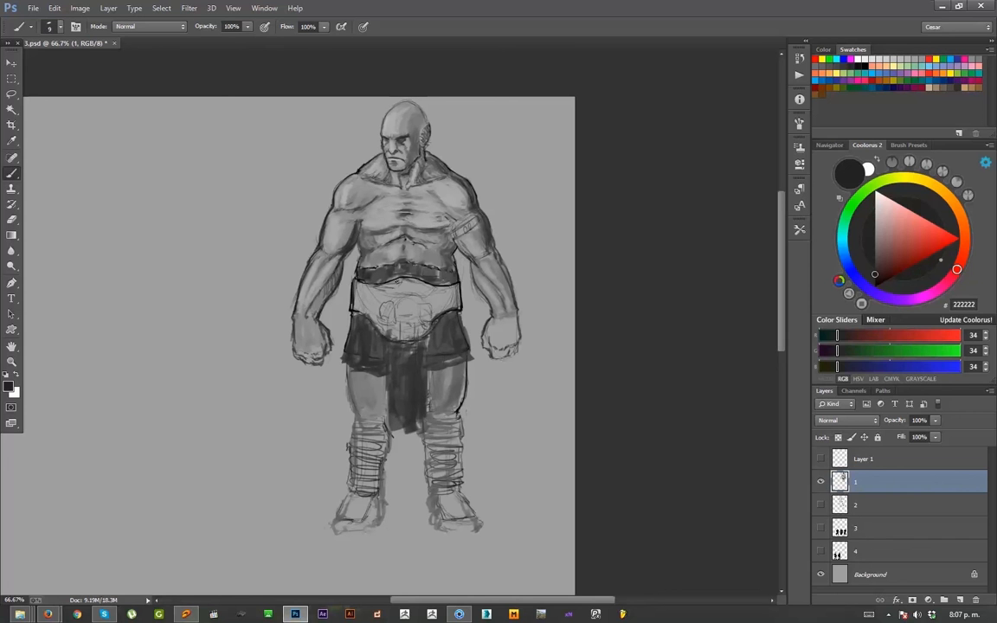
# - Rework the waistband's upper edge with 363636 and sample 9B9B9B for the abdomen, using a 15 px brush
pyautogui.keyDown('alt'); pyautogui.click(354, 242); pyautogui.keyUp('alt')
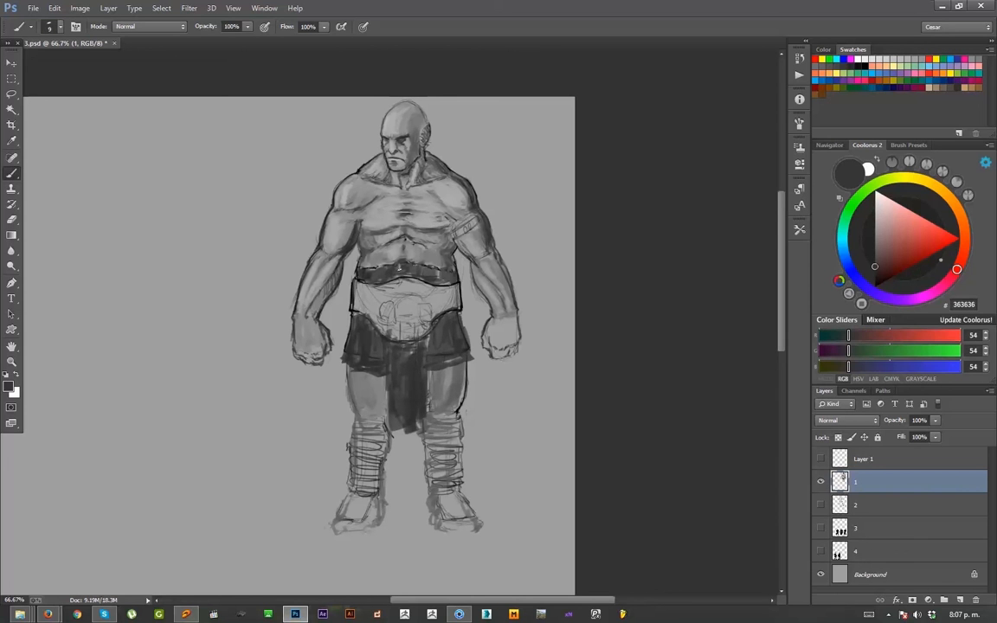
pyautogui.press(']')
pyautogui.press(']')
pyautogui.keyDown('alt'); pyautogui.click(405, 252); pyautogui.keyUp('alt')
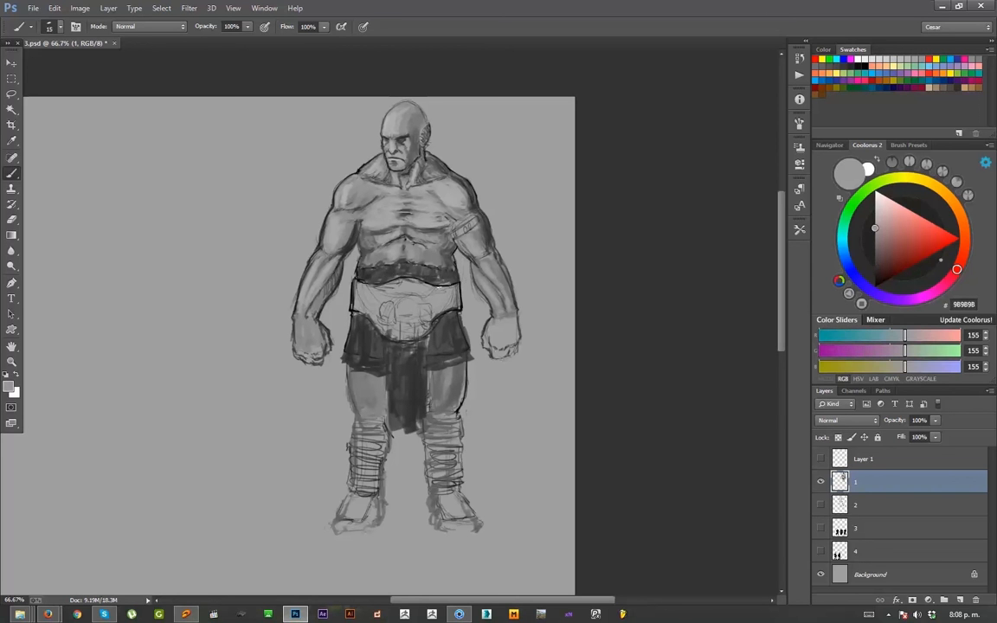
# - Darken the whole waistband with 191919 using 15 px and 20 px brushes
pyautogui.keyDown('alt'); pyautogui.click(395, 257); pyautogui.keyUp('alt')
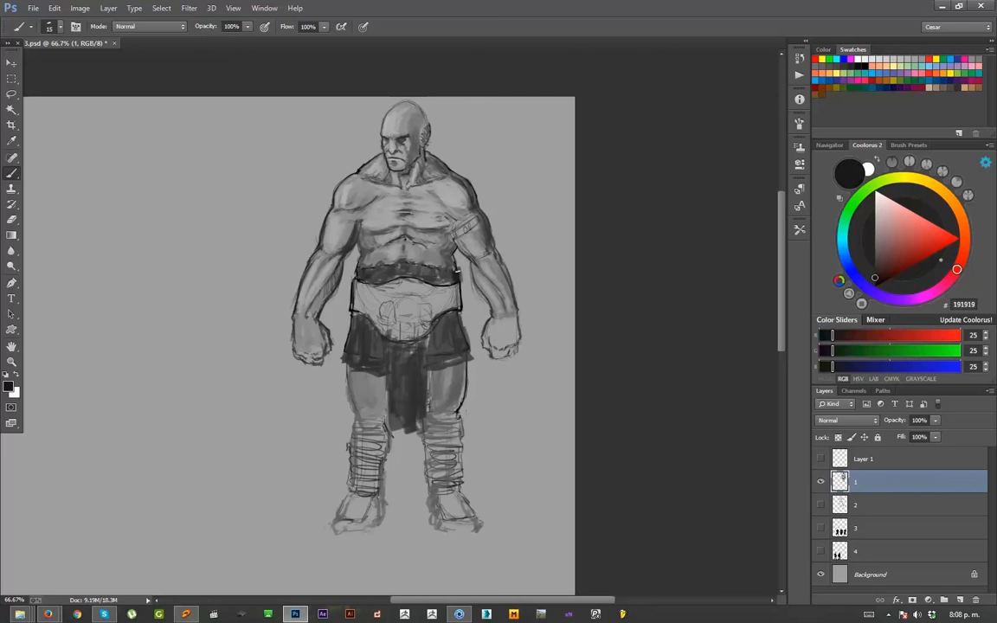
pyautogui.press('[')
pyautogui.moveTo(415, 242); pyautogui.dragTo(379, 238)
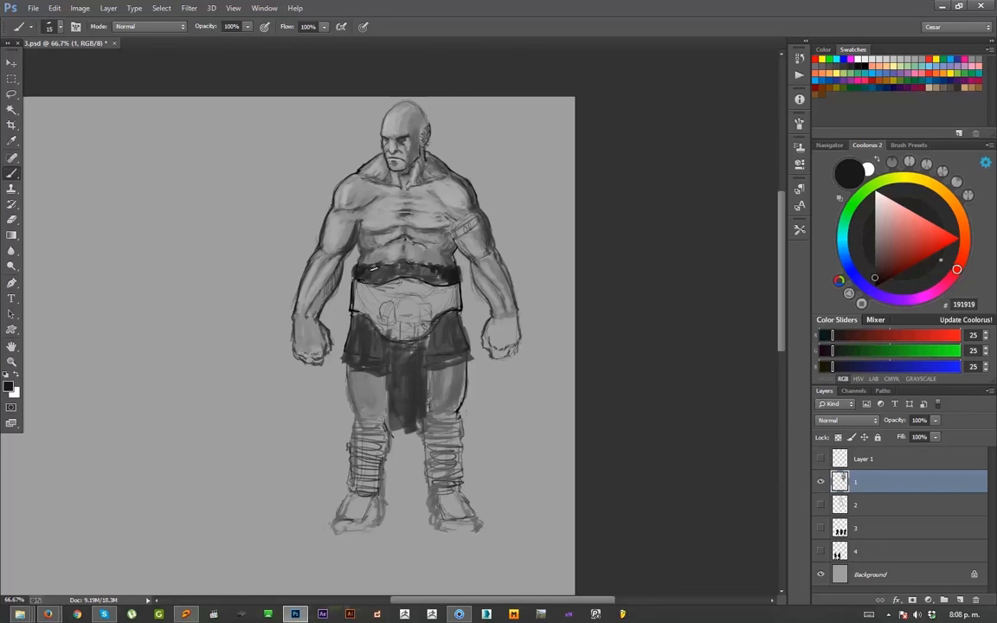
pyautogui.press(']')
pyautogui.press(']')
pyautogui.moveTo(372, 266); pyautogui.dragTo(395, 275)
pyautogui.press('[')
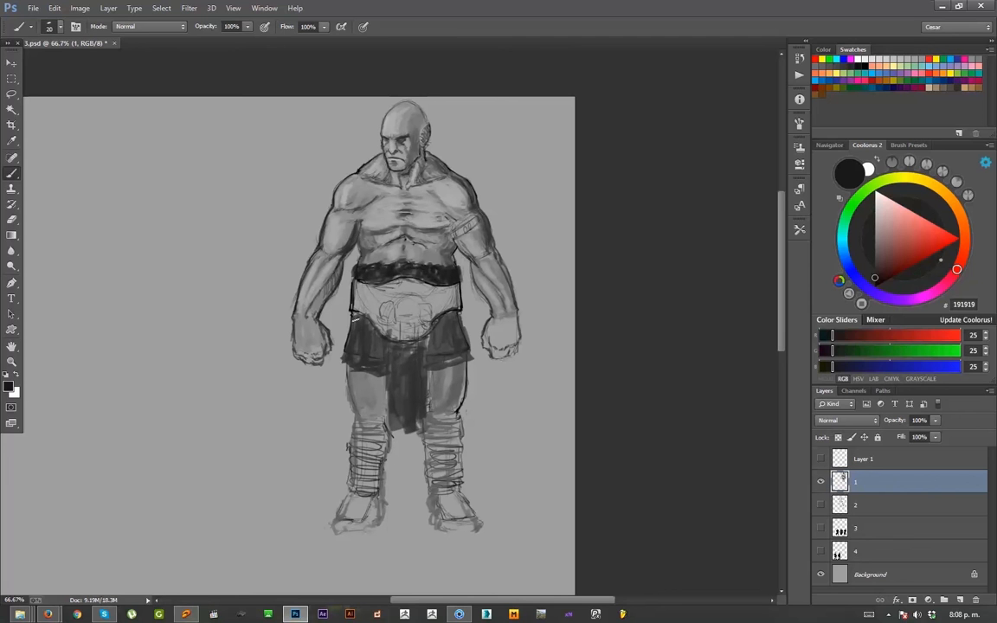
# - Darken the skirt panels and hanging cloth with 191919 and a 20 px brush
pyautogui.moveTo(356, 319)
pyautogui.mouseDown()
pyautogui.moveTo(348, 367)
pyautogui.moveTo(368, 371)
pyautogui.moveTo(372, 354)
pyautogui.moveTo(385, 365)
pyautogui.moveTo(378, 343)
pyautogui.moveTo(395, 390)
pyautogui.moveTo(397, 350)
pyautogui.moveTo(404, 363)
pyautogui.moveTo(414, 422)
pyautogui.mouseUp()
pyautogui.moveTo(421, 352)
pyautogui.mouseDown()
pyautogui.moveTo(420, 425)
pyautogui.moveTo(413, 348)
pyautogui.moveTo(425, 346)
pyautogui.moveTo(430, 361)
pyautogui.moveTo(444, 332)
pyautogui.moveTo(463, 354)
pyautogui.moveTo(425, 368)
pyautogui.moveTo(420, 320)
pyautogui.moveTo(441, 361)
pyautogui.mouseUp()
pyautogui.press('[')
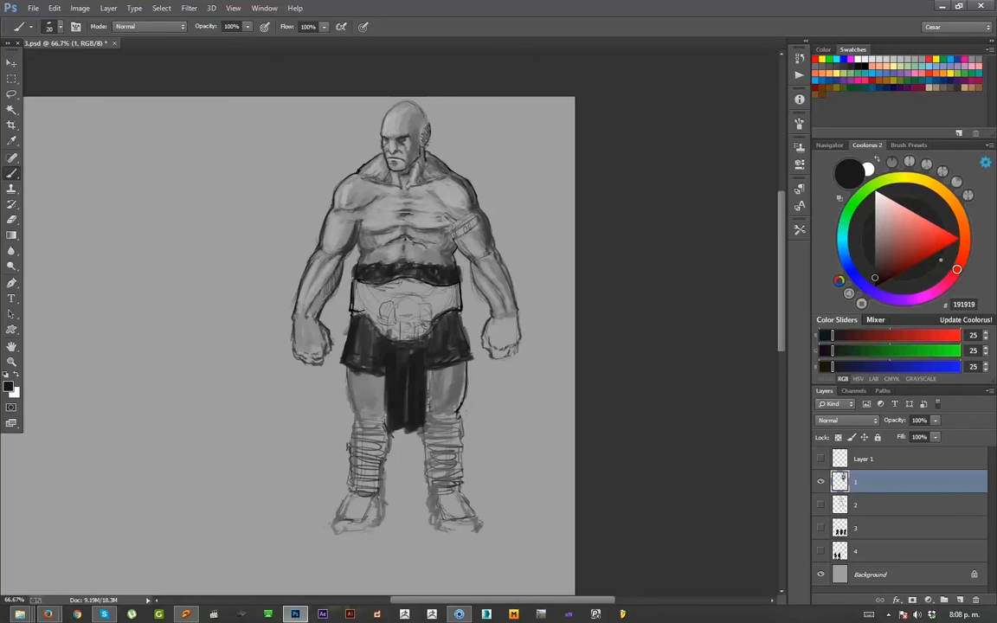
# - Paint lighter vertical fold streaks on the skirt panels and hanging cloth with sampled greys
pyautogui.keyDown('alt'); pyautogui.click(363, 336); pyautogui.keyUp('alt')
pyautogui.moveTo(363, 321); pyautogui.dragTo(365, 349)
pyautogui.moveTo(371, 327)
pyautogui.mouseDown()
pyautogui.moveTo(372, 369)
pyautogui.moveTo(397, 427)
pyautogui.mouseUp()
pyautogui.press(']')
pyautogui.moveTo(411, 356); pyautogui.dragTo(408, 412)
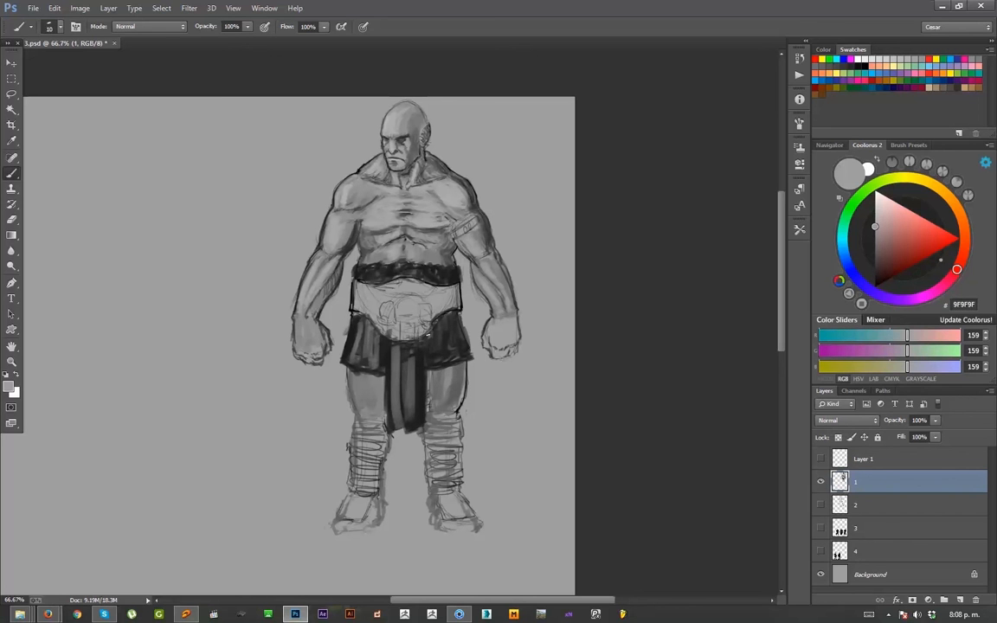
pyautogui.moveTo(429, 335); pyautogui.dragTo(431, 365)
pyautogui.moveTo(444, 322)
pyautogui.mouseDown()
pyautogui.moveTo(445, 362)
pyautogui.moveTo(472, 350)
pyautogui.mouseUp()
pyautogui.keyDown('alt'); pyautogui.click(460, 315); pyautogui.keyUp('alt')
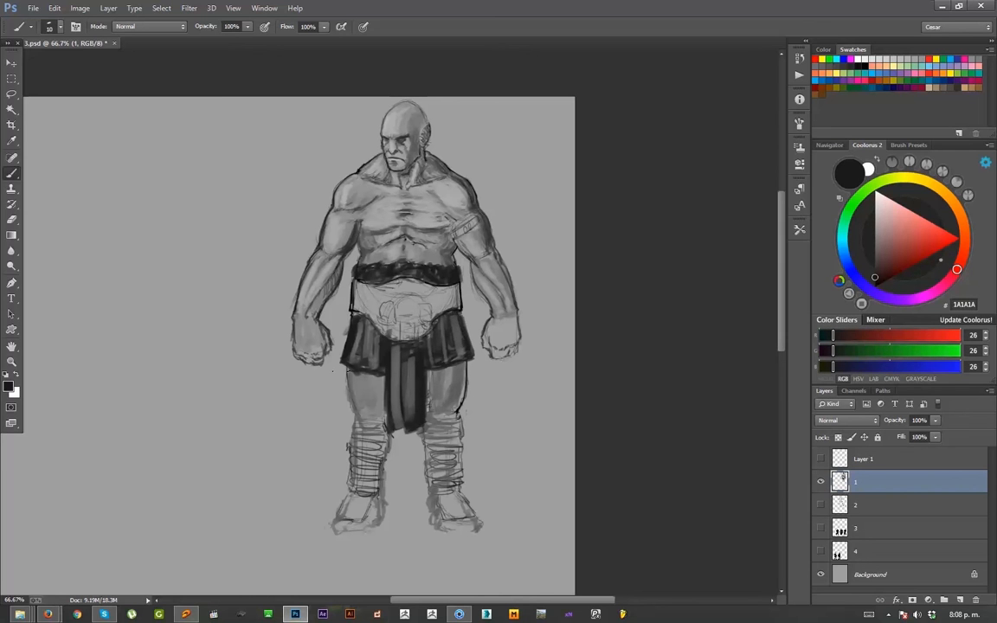
# - Shade the inner thigh and knee on the unbanded side with sampled greys and a larger brush
pyautogui.keyDown('alt'); pyautogui.click(390, 385); pyautogui.keyUp('alt')
pyautogui.press(']')
pyautogui.press(']')
pyautogui.press(']')
pyautogui.keyDown('alt'); pyautogui.click(369, 393); pyautogui.keyUp('alt')
pyautogui.moveTo(381, 379)
pyautogui.mouseDown()
pyautogui.moveTo(364, 418)
pyautogui.moveTo(379, 429)
pyautogui.moveTo(317, 551)
pyautogui.moveTo(327, 437)
pyautogui.moveTo(342, 417)
pyautogui.moveTo(386, 429)
pyautogui.mouseUp()
pyautogui.press('[')
# - Lasso the unbanded side's lower leg, shift it slightly toward the other leg and deselect it
pyautogui.press('l')
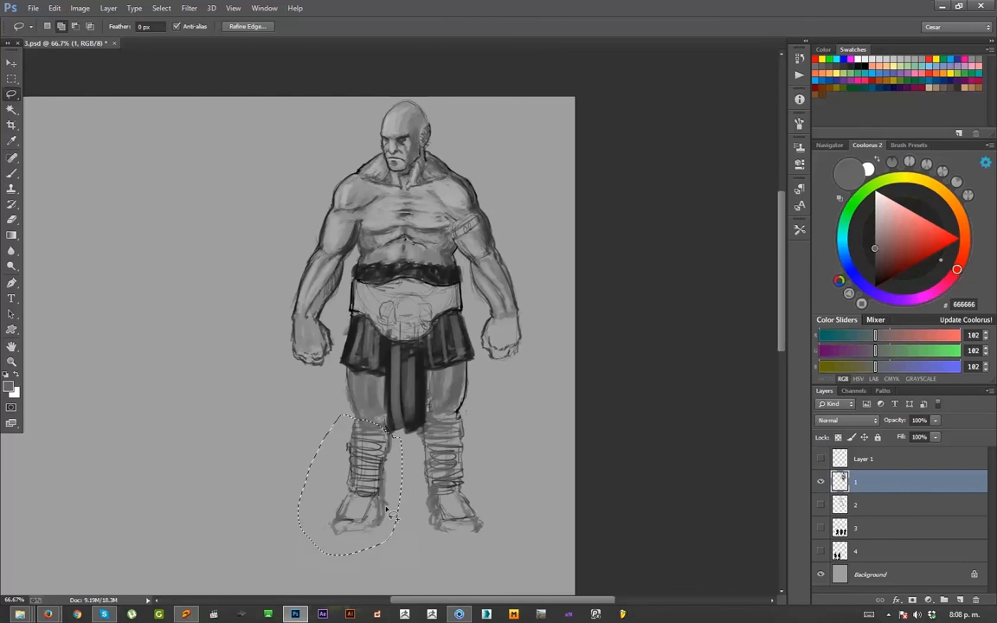
pyautogui.press('v')
pyautogui.moveTo(365, 459); pyautogui.dragTo(371, 461)
pyautogui.hotkey('ctrl', 'd')
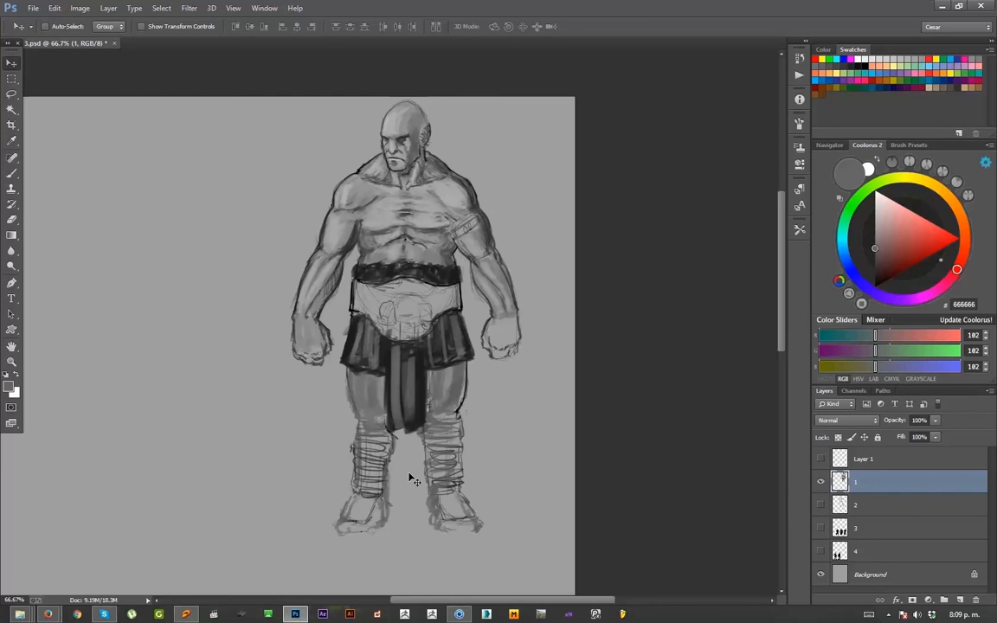
pyautogui.click(888, 615)
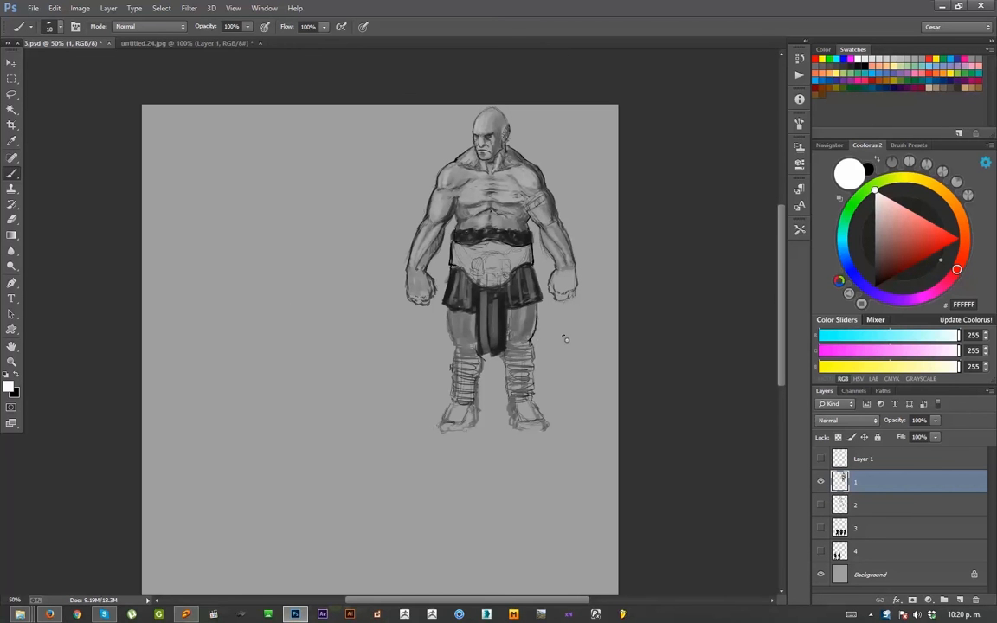
# - Undo the last stroke and touch up the unbanded side's knee with 5F5F5F and a 20 px brush
pyautogui.hotkey('ctrl', 'z')
pyautogui.keyDown('alt'); pyautogui.click(530, 319); pyautogui.keyUp('alt')
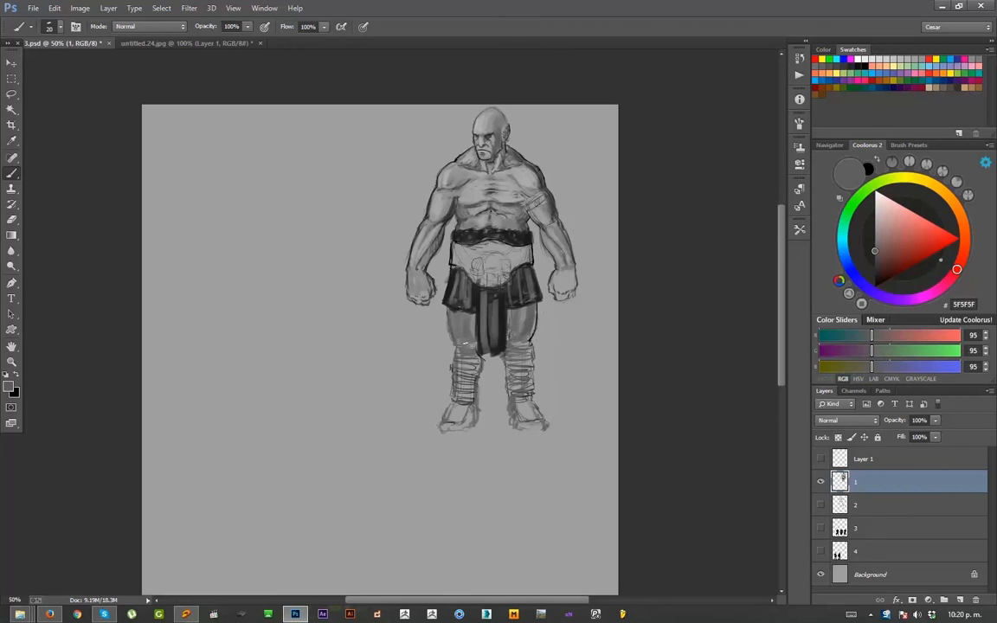
pyautogui.press(']')
# - Lasso the unbanded side's lower leg, rotate it slightly so the foot moves inward, and deselect it
pyautogui.press('l')
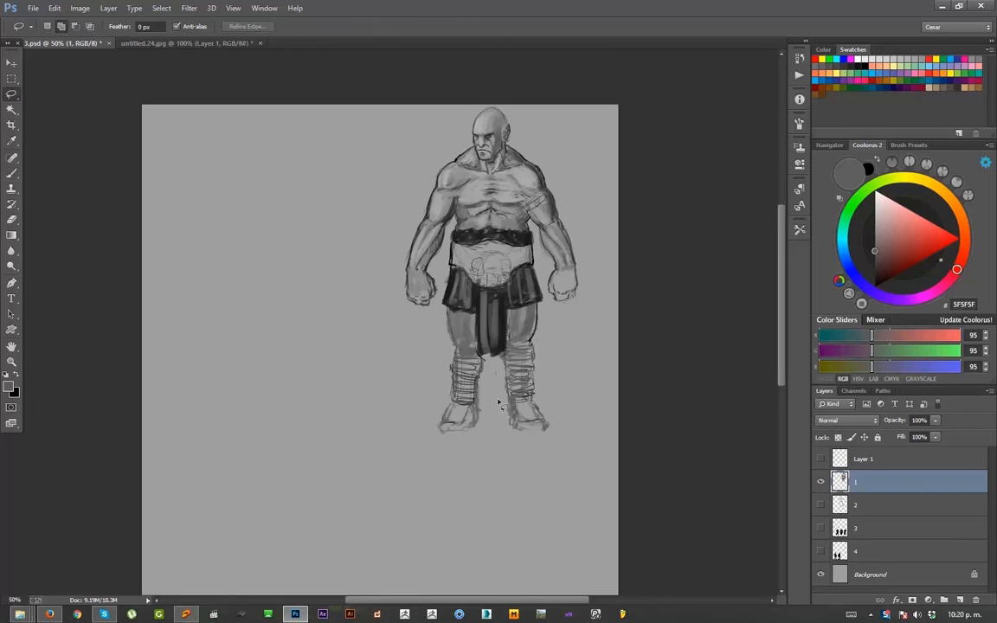
pyautogui.moveTo(460, 348)
pyautogui.mouseDown()
pyautogui.moveTo(479, 432)
pyautogui.moveTo(459, 350)
pyautogui.mouseUp()
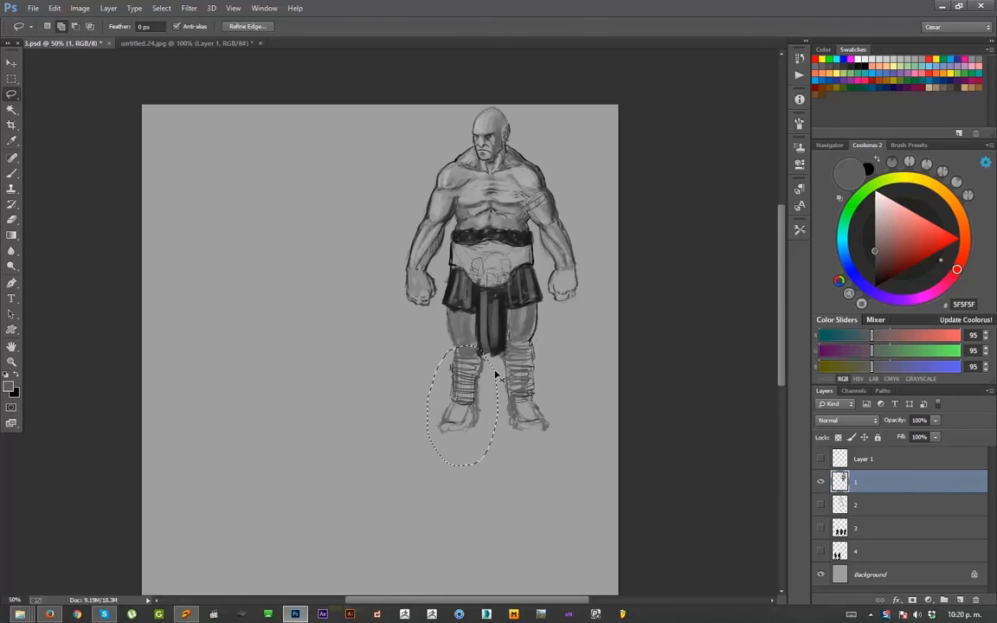
pyautogui.hotkey('ctrl', 't')
pyautogui.moveTo(610, 331); pyautogui.dragTo(619, 310)
pyautogui.press('Return')
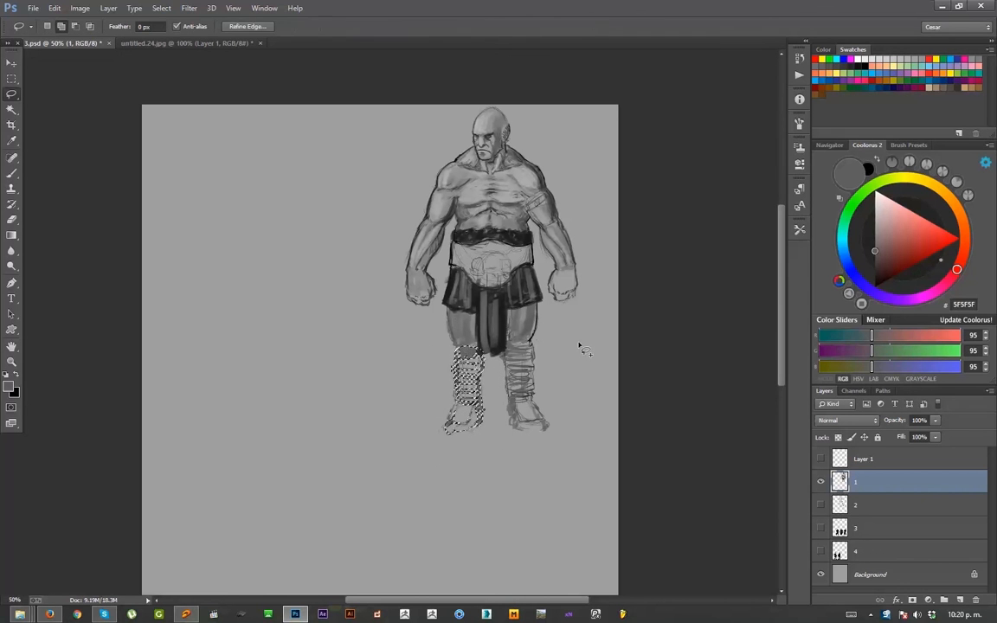
pyautogui.hotkey('ctrl', 'd')
# - Touch up the unbanded side's knee with 707070 and darken its shin wraps with 1D1D1D using a 15 px brush
pyautogui.press('b')
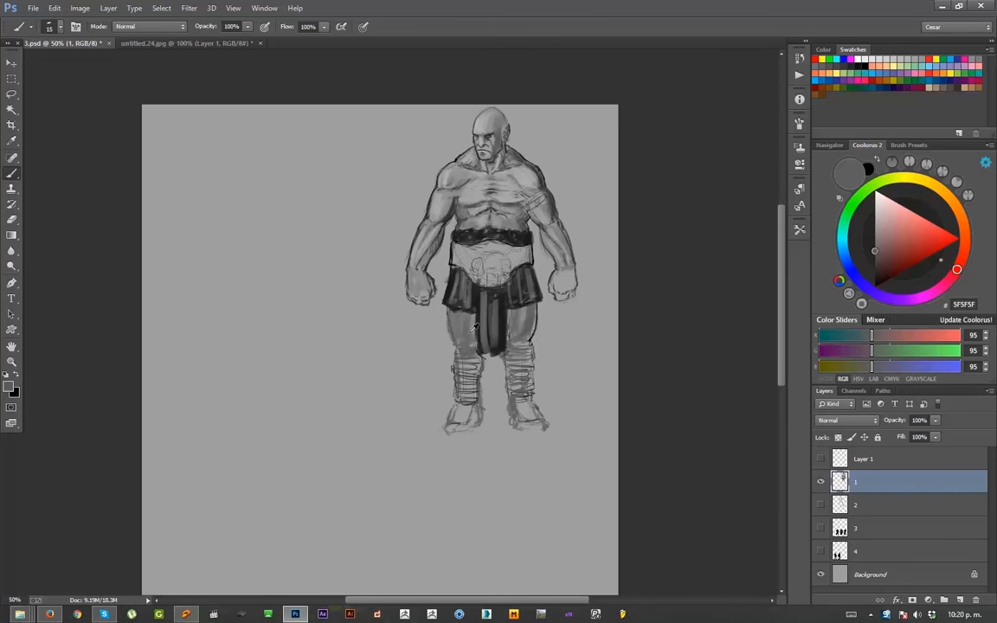
pyautogui.keyDown('alt'); pyautogui.click(426, 294); pyautogui.keyUp('alt')
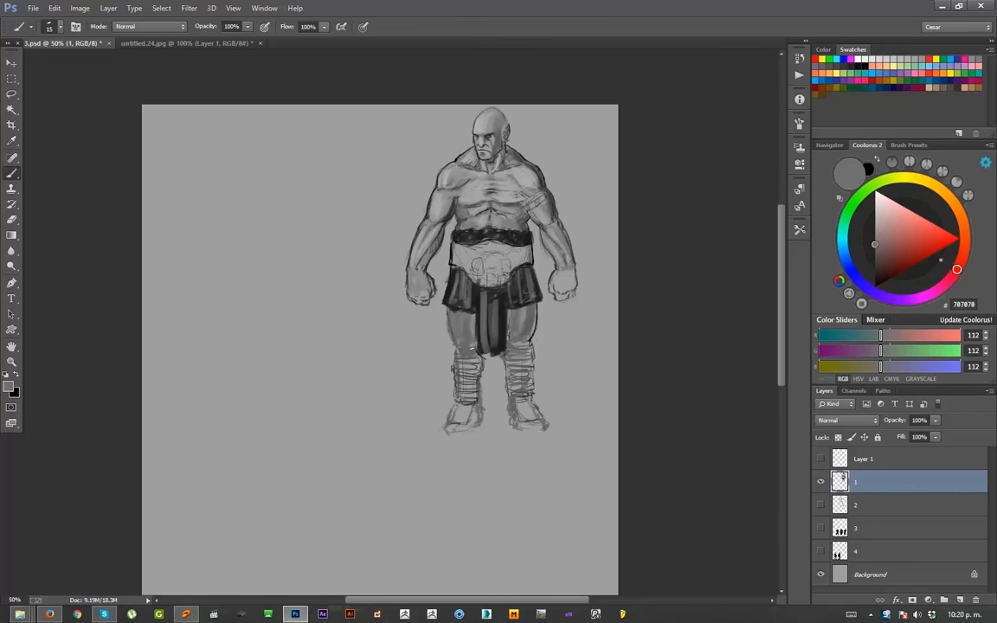
pyautogui.keyDown('alt'); pyautogui.click(477, 294); pyautogui.keyUp('alt')
pyautogui.press('[')
pyautogui.moveTo(460, 356)
pyautogui.mouseDown()
pyautogui.moveTo(480, 360)
pyautogui.moveTo(459, 373)
pyautogui.moveTo(479, 379)
pyautogui.moveTo(460, 397)
pyautogui.moveTo(482, 403)
pyautogui.mouseUp()
pyautogui.press(']')
pyautogui.press('[')
pyautogui.press('[')
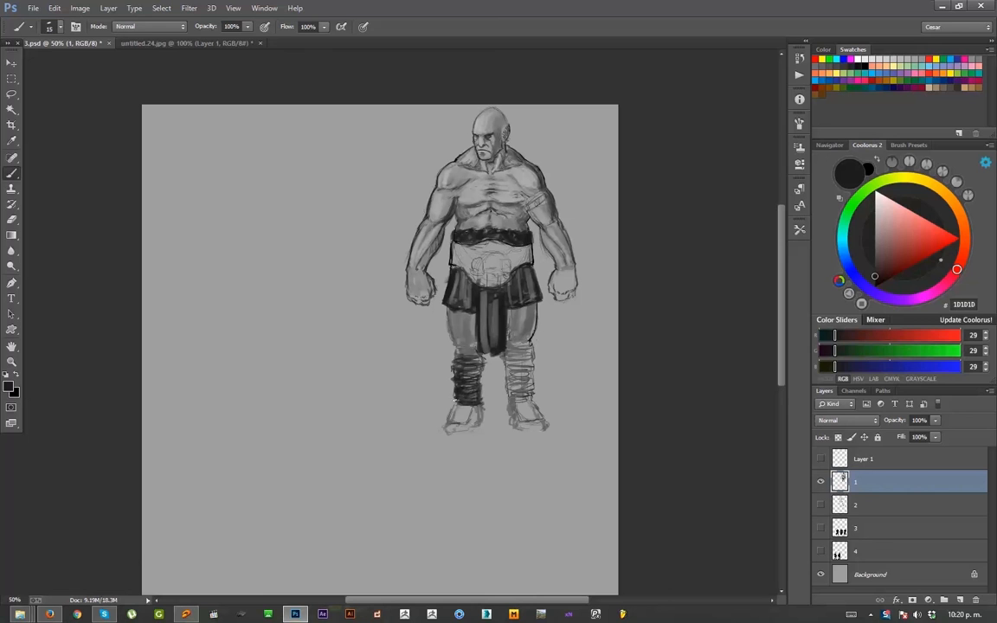
# - Darken the shin wraps on both legs with 1D1D1D, using brush sizes of 25 px and 15 px
pyautogui.press(']')
pyautogui.press(']')
pyautogui.moveTo(481, 357)
pyautogui.mouseDown()
pyautogui.moveTo(453, 361)
pyautogui.moveTo(485, 363)
pyautogui.moveTo(458, 364)
pyautogui.moveTo(476, 367)
pyautogui.moveTo(454, 379)
pyautogui.mouseUp()
pyautogui.press('[')
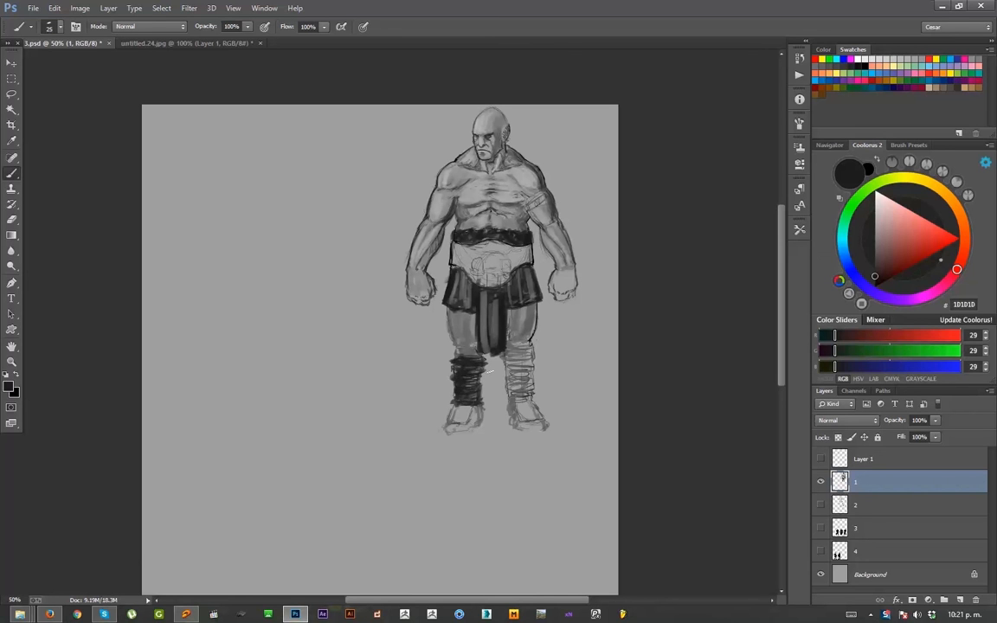
pyautogui.press(']')
pyautogui.press(']')
pyautogui.moveTo(508, 360)
pyautogui.mouseDown()
pyautogui.moveTo(529, 365)
pyautogui.moveTo(508, 366)
pyautogui.moveTo(532, 373)
pyautogui.moveTo(510, 379)
pyautogui.moveTo(533, 385)
pyautogui.moveTo(509, 393)
pyautogui.moveTo(522, 401)
pyautogui.moveTo(509, 387)
pyautogui.moveTo(534, 390)
pyautogui.moveTo(514, 403)
pyautogui.moveTo(522, 402)
pyautogui.mouseUp()
pyautogui.press(']')
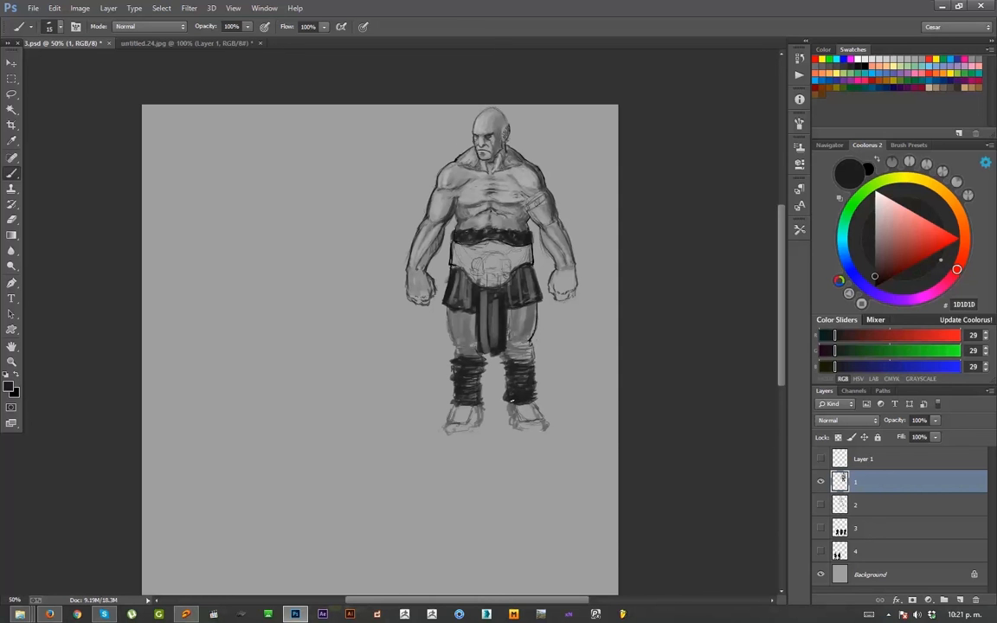
# - Move the whole figure from the canvas's upper corner area toward its centre, then return to the Brush tool
pyautogui.hotkey('ctrl', '+')
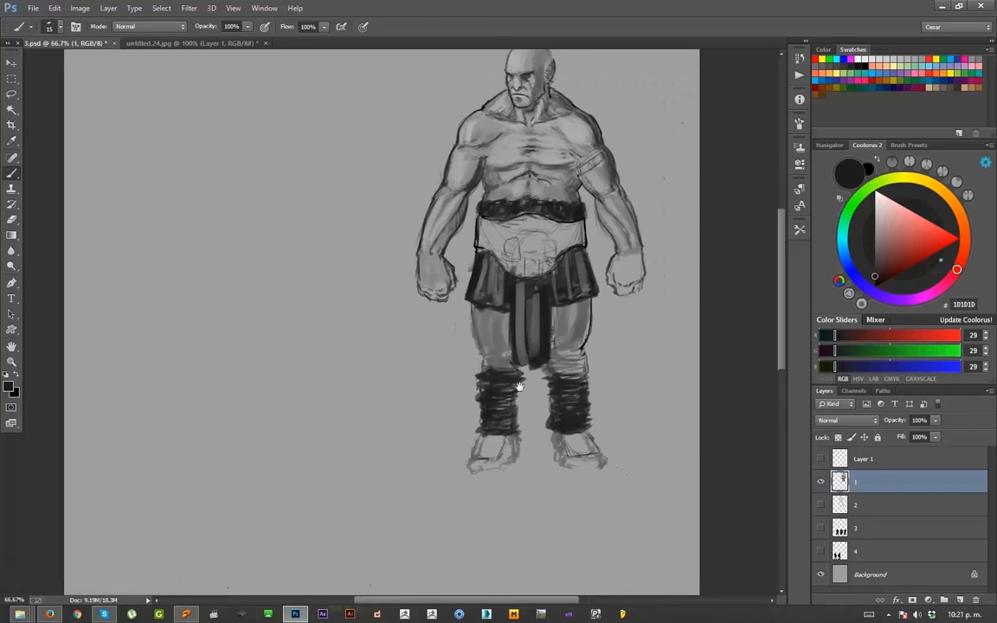
pyautogui.moveTo(521, 386)
pyautogui.mouseDown()
pyautogui.moveTo(475, 424)
pyautogui.moveTo(521, 383)
pyautogui.mouseUp()
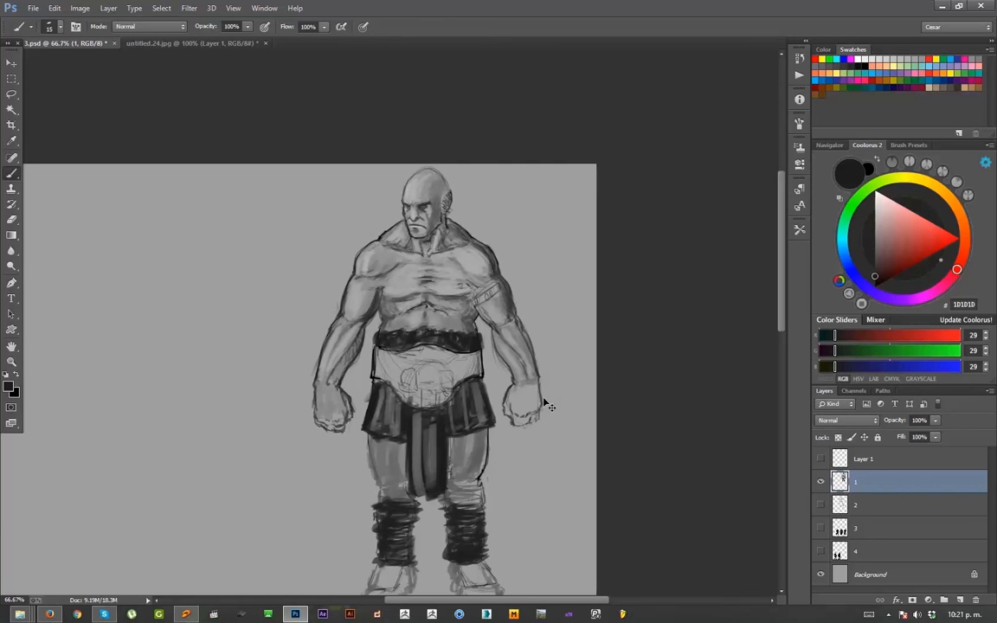
pyautogui.hotkey('ctrl', '-')
pyautogui.press('v')
pyautogui.moveTo(427, 386); pyautogui.dragTo(338, 417)
pyautogui.moveTo(423, 421); pyautogui.dragTo(496, 344)
pyautogui.hotkey('ctrl', '+')
pyautogui.press('b')
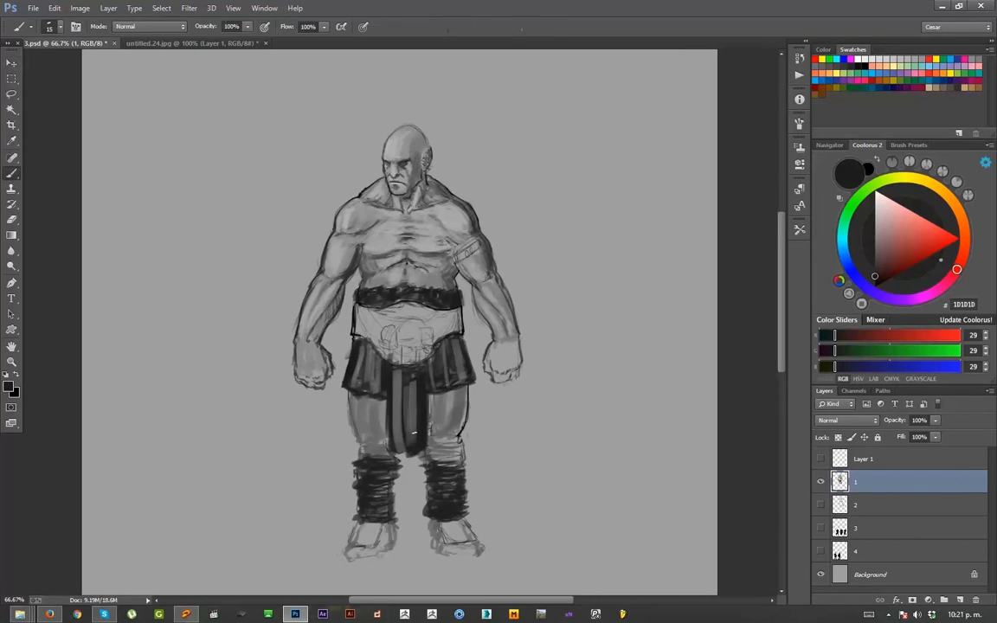
# - Darken the upper part of the unbanded side's boot with 383838 and a 7 px brush
pyautogui.scroll(-3, 461, 406)
pyautogui.keyDown('alt'); pyautogui.click(460, 407); pyautogui.keyUp('alt')
pyautogui.press('[')
pyautogui.press('[')
pyautogui.press('[')
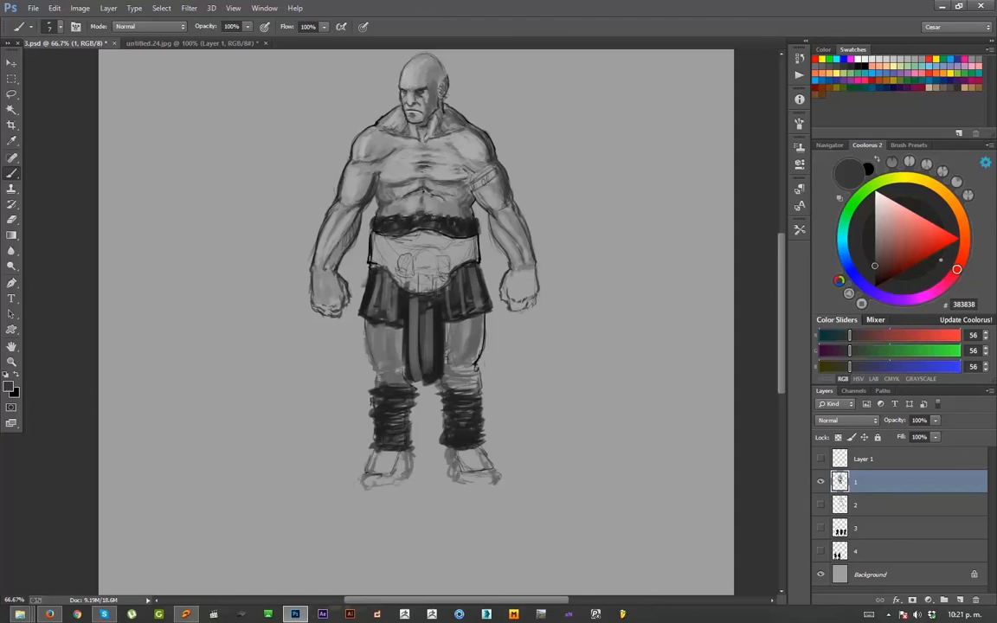
pyautogui.press('[')
pyautogui.moveTo(368, 472)
pyautogui.mouseDown()
pyautogui.moveTo(379, 451)
pyautogui.moveTo(371, 474)
pyautogui.moveTo(395, 467)
pyautogui.mouseUp()
# - Strengthen the outlines and soles of both boots with 1F1F1F and a 7 px brush
pyautogui.keyDown('alt'); pyautogui.click(385, 443); pyautogui.keyUp('alt')
pyautogui.keyDown('alt'); pyautogui.click(383, 432); pyautogui.keyUp('alt')
pyautogui.press(']')
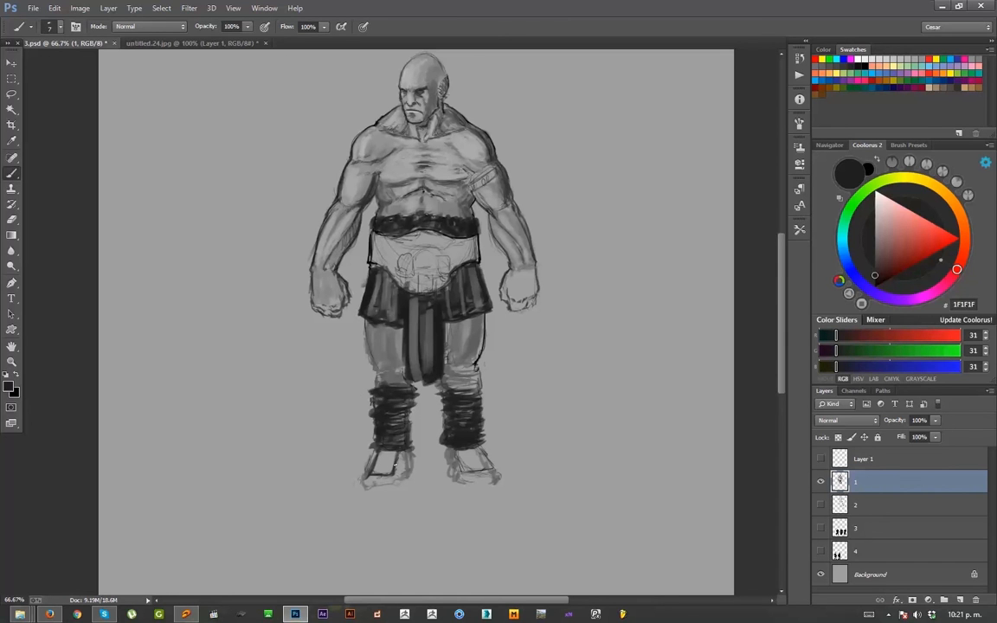
pyautogui.moveTo(363, 412); pyautogui.dragTo(367, 424)
pyautogui.moveTo(367, 473)
pyautogui.mouseDown()
pyautogui.moveTo(361, 482)
pyautogui.moveTo(407, 476)
pyautogui.mouseUp()
pyautogui.moveTo(404, 412); pyautogui.dragTo(410, 432)
pyautogui.moveTo(456, 475)
pyautogui.mouseDown()
pyautogui.moveTo(477, 485)
pyautogui.moveTo(495, 477)
pyautogui.mouseUp()
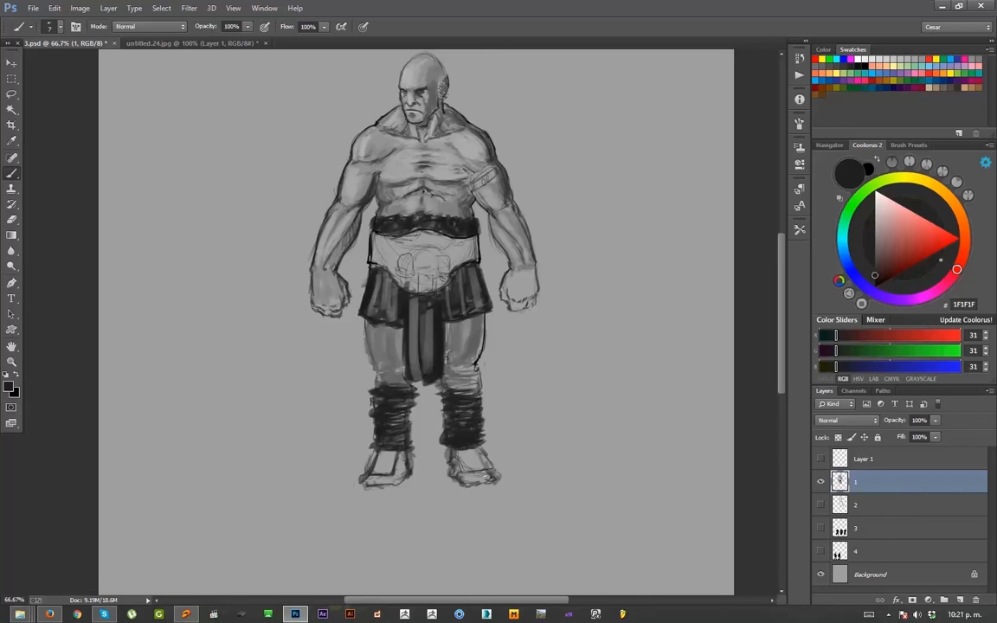
pyautogui.moveTo(360, 405)
pyautogui.mouseDown()
pyautogui.moveTo(373, 462)
pyautogui.moveTo(364, 476)
pyautogui.moveTo(398, 469)
pyautogui.mouseUp()
# - Refine the wrap and boot edges on the unbanded side with 1D1D1D and a 5 px brush
pyautogui.keyDown('alt'); pyautogui.click(381, 429); pyautogui.keyUp('alt')
pyautogui.press('[')
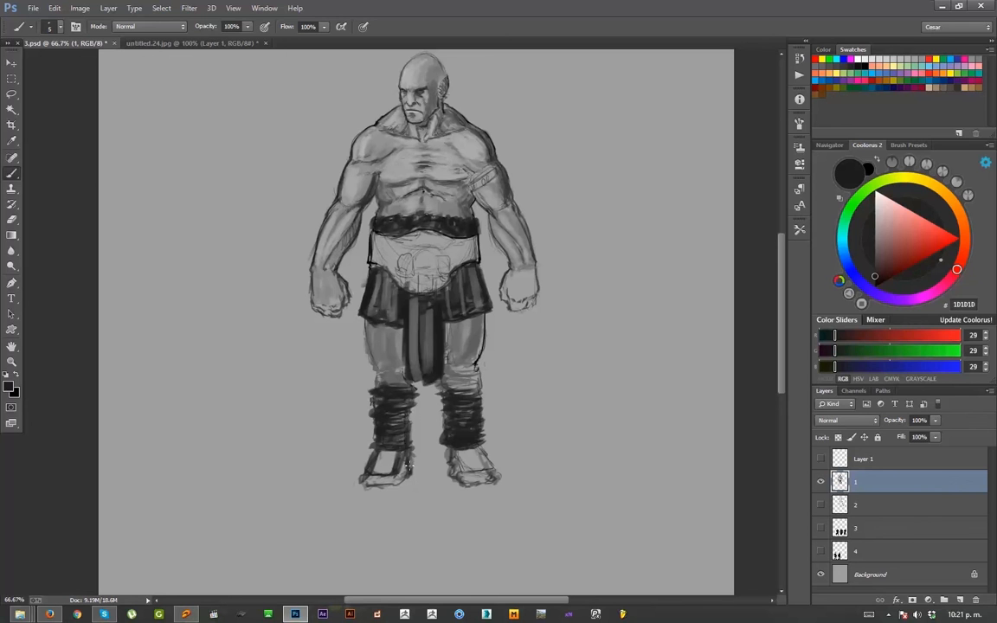
pyautogui.moveTo(370, 413); pyautogui.dragTo(357, 437)
pyautogui.moveTo(369, 483); pyautogui.dragTo(362, 475)
# - Clean up the knee and shin-wrap edges, alternating between the Eraser and a 6 px brush in 1C1C1C
pyautogui.press('e')
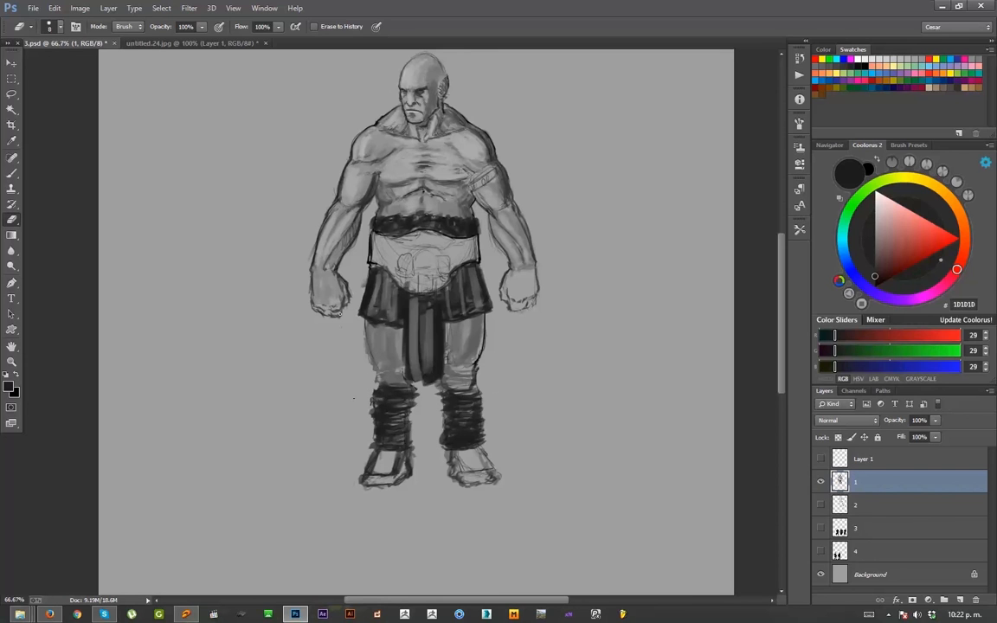
pyautogui.press('b')
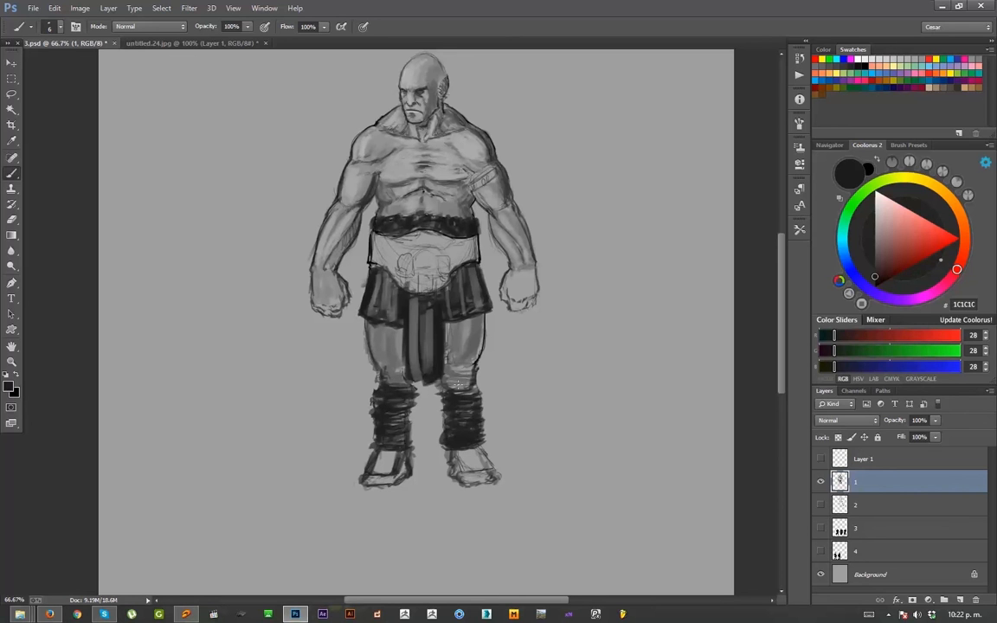
pyautogui.press('e')
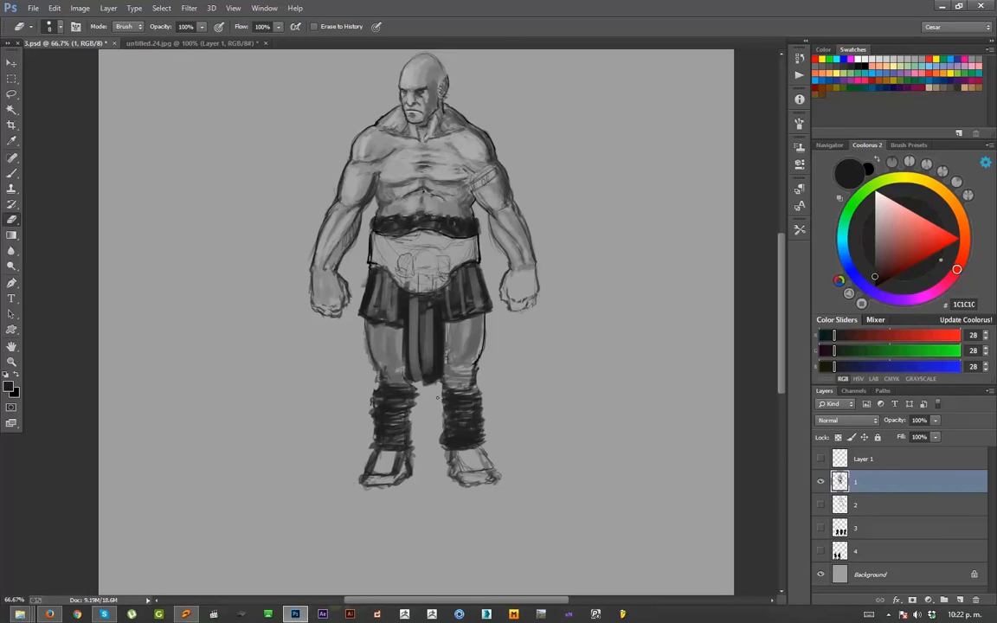
pyautogui.press('b')
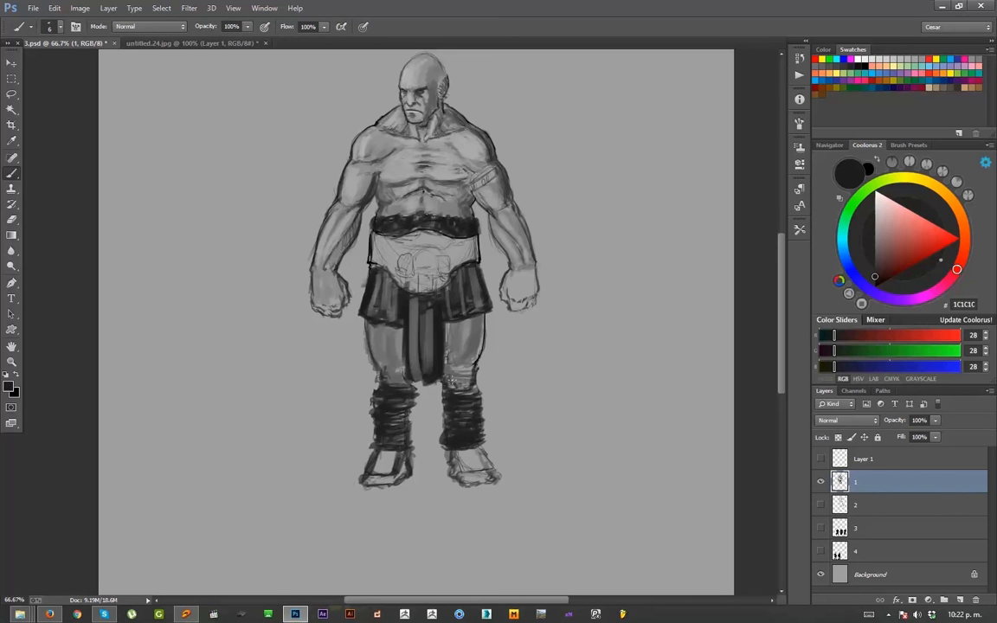
pyautogui.moveTo(465, 353); pyautogui.dragTo(462, 370)
pyautogui.press('e')
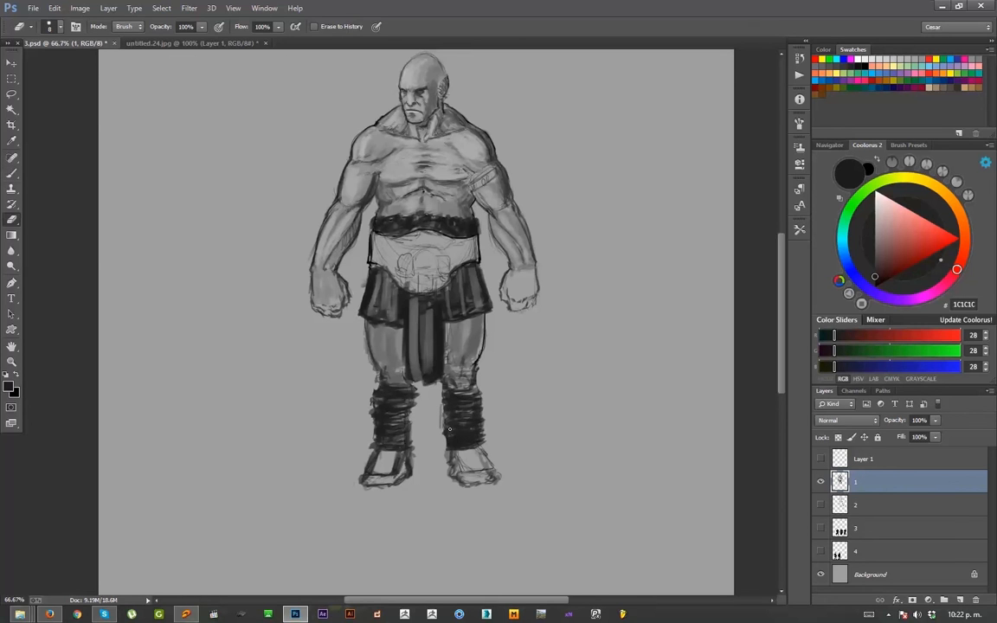
pyautogui.press('b')
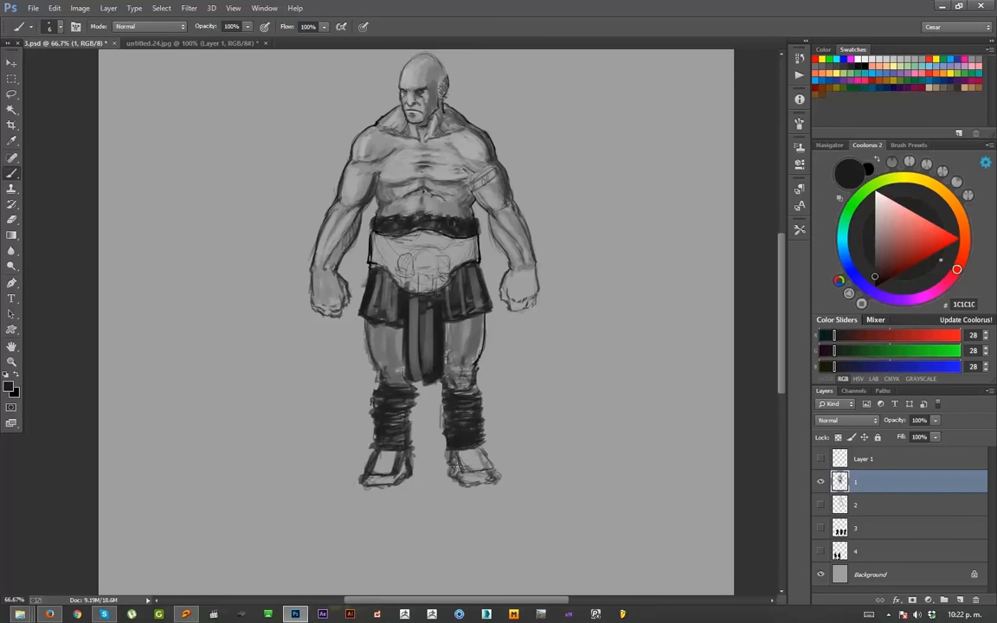
# - Darken the banded side's boot with 1C1C1C and lighten the tops of both boots with 9F9F9F
pyautogui.moveTo(454, 455)
pyautogui.mouseDown()
pyautogui.moveTo(462, 472)
pyautogui.moveTo(487, 468)
pyautogui.moveTo(465, 473)
pyautogui.mouseUp()
pyautogui.keyDown('alt'); pyautogui.click(423, 406); pyautogui.keyUp('alt')
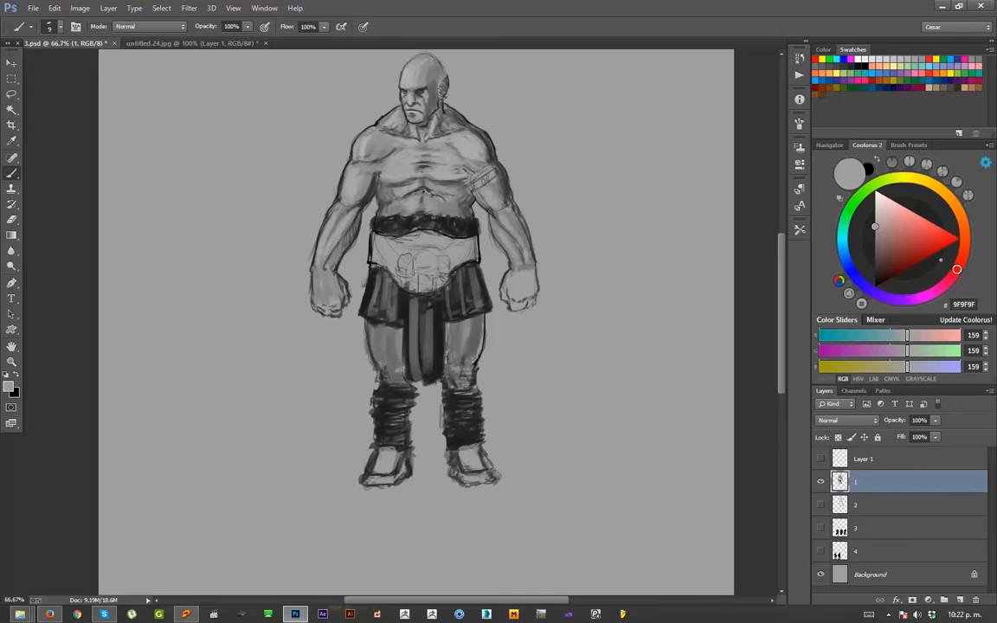
pyautogui.press(']')
pyautogui.press(']')
pyautogui.press(']')
pyautogui.press(']')
pyautogui.press(']')
pyautogui.moveTo(394, 450); pyautogui.dragTo(398, 462)
# - Retouch the shoulder outline on the banded side with 282828 and 454545, using 8 px and 9 px brushes
pyautogui.keyDown('alt'); pyautogui.click(426, 318); pyautogui.keyUp('alt')
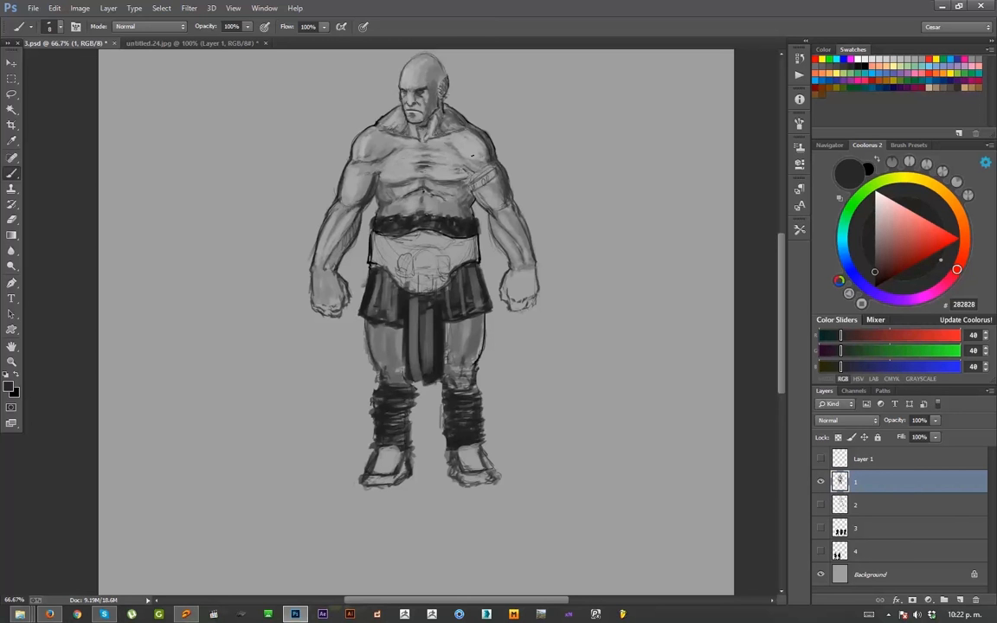
pyautogui.moveTo(574, 198); pyautogui.dragTo(585, 278)
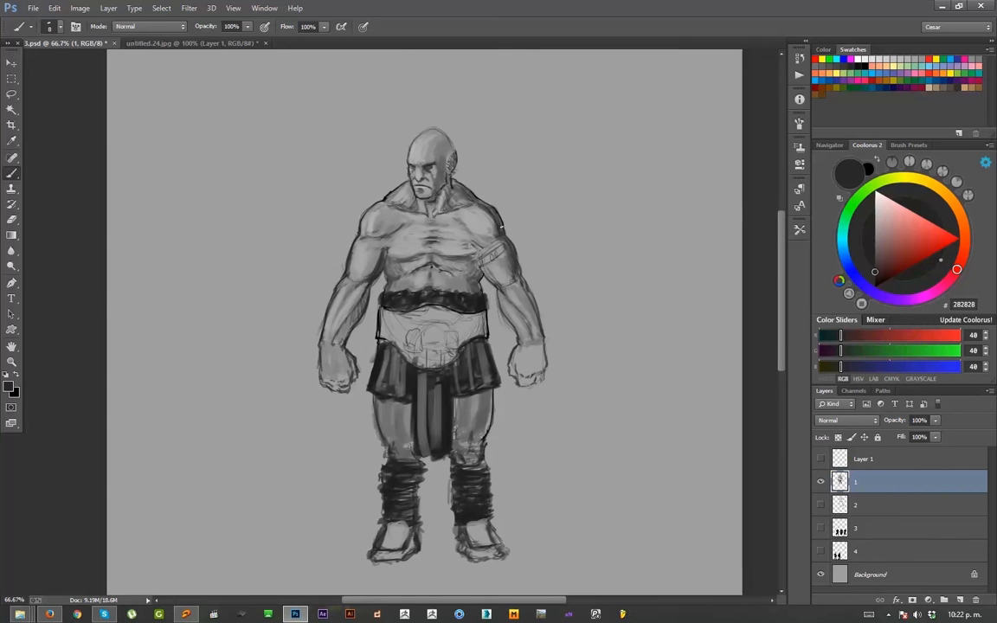
pyautogui.keyDown('alt'); pyautogui.click(500, 222); pyautogui.keyUp('alt')
pyautogui.press('[')
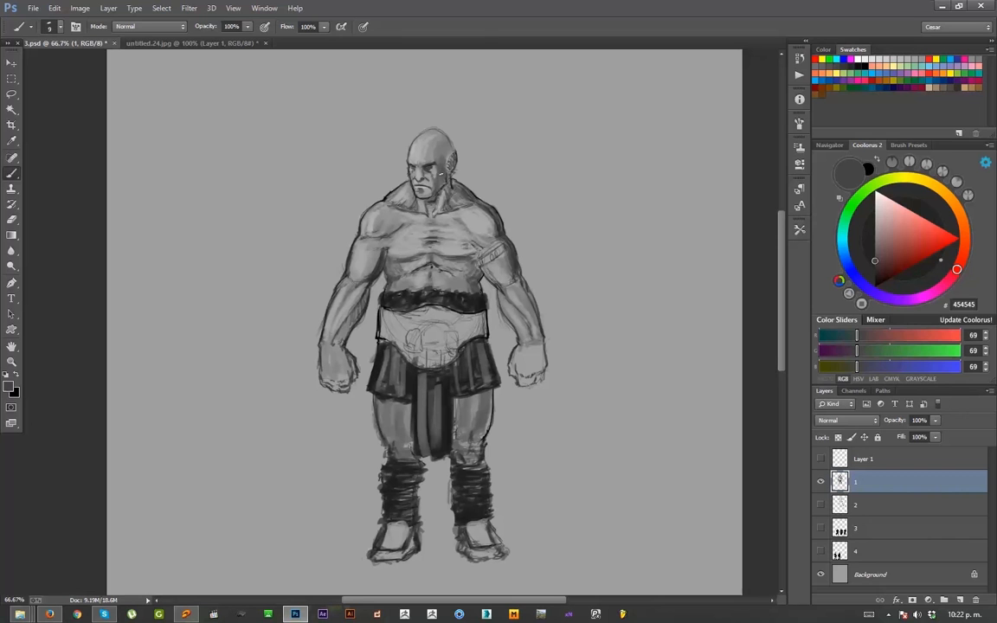
# - Shade the jaw and side of the neck with 686868 and 3F3F3F, using 25 px and 10 px brushes
pyautogui.keyDown('alt'); pyautogui.click(448, 187); pyautogui.keyUp('alt')
pyautogui.press(']')
pyautogui.press(']')
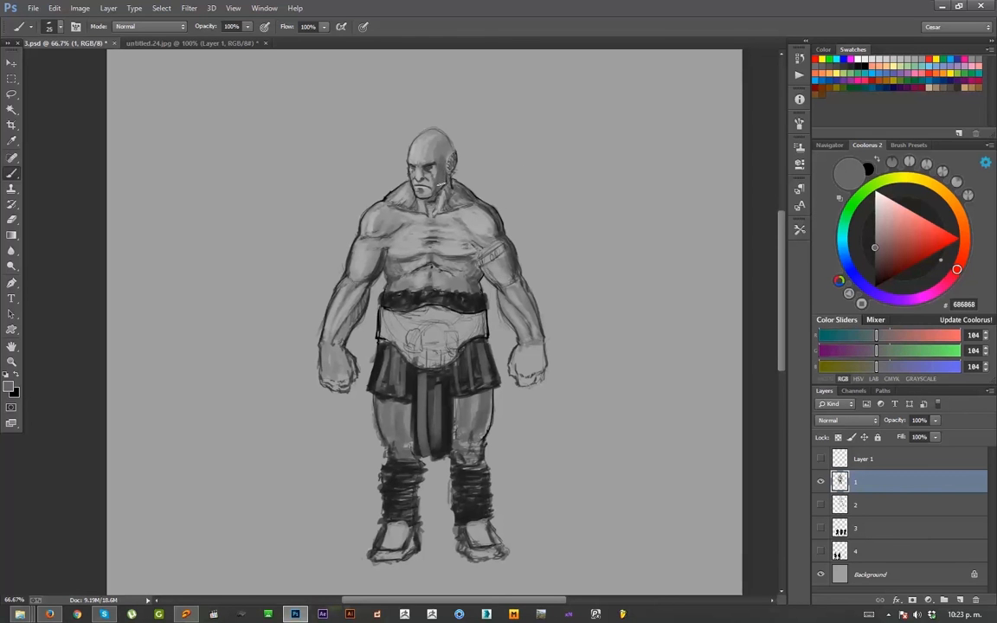
pyautogui.keyDown('alt'); pyautogui.click(441, 188); pyautogui.keyUp('alt')
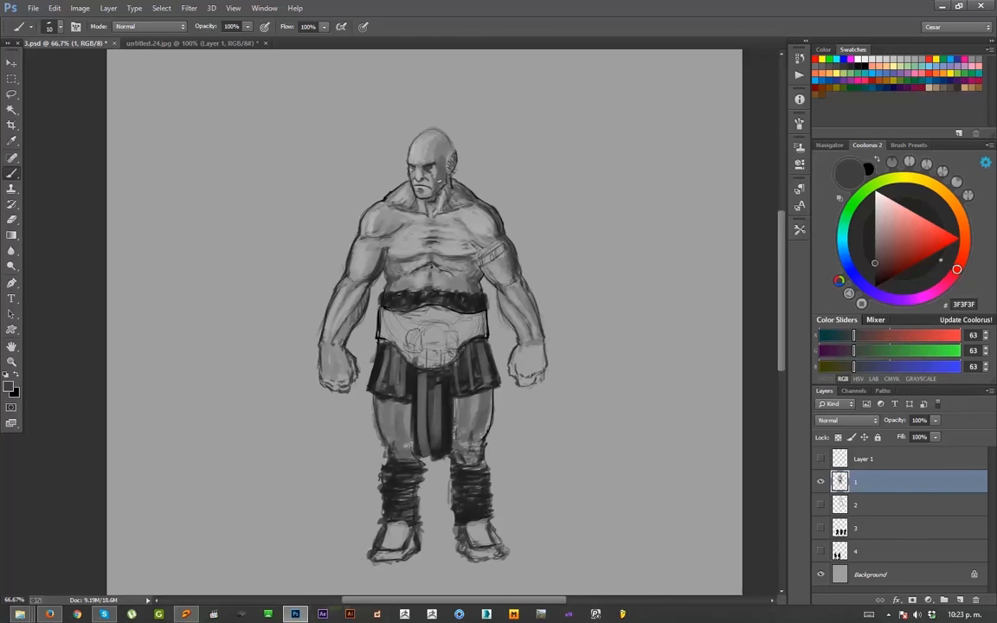
pyautogui.press(']')
# - Model the bald head and forehead with 8D8D8D and AAAAAA, adding highlights in CDCDCD
pyautogui.keyDown('alt'); pyautogui.click(448, 141); pyautogui.keyUp('alt')
pyautogui.keyDown('alt'); pyautogui.click(442, 139); pyautogui.keyUp('alt')
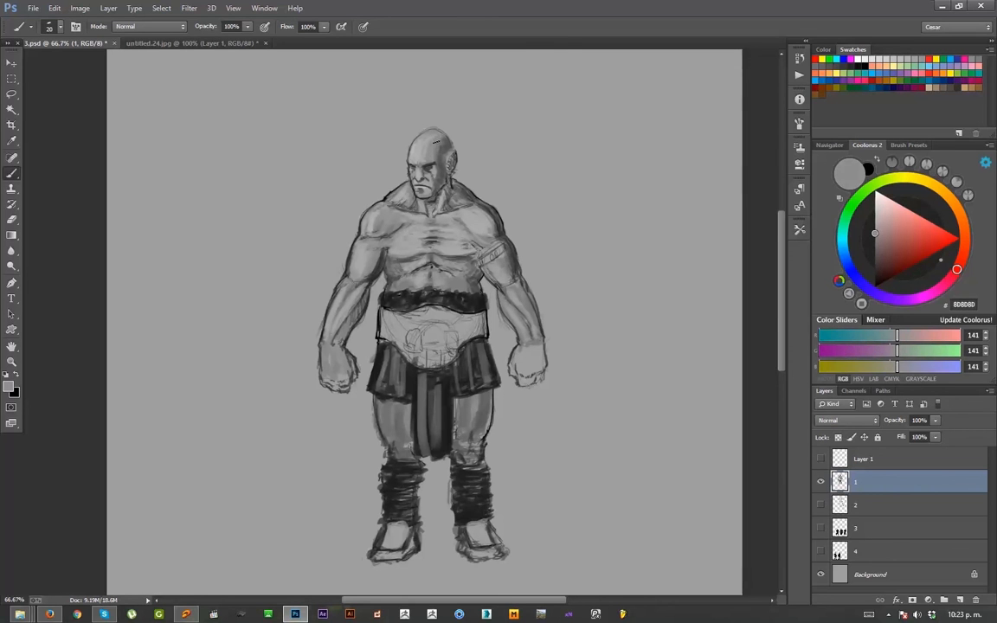
pyautogui.keyDown('alt'); pyautogui.click(427, 148); pyautogui.keyUp('alt')
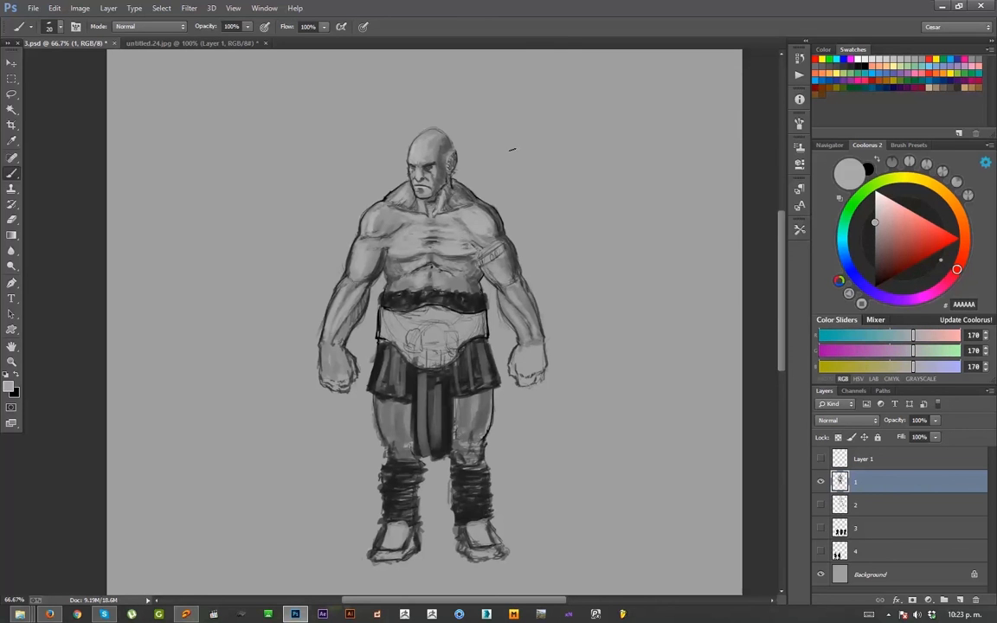
pyautogui.press('d')
pyautogui.press('x')
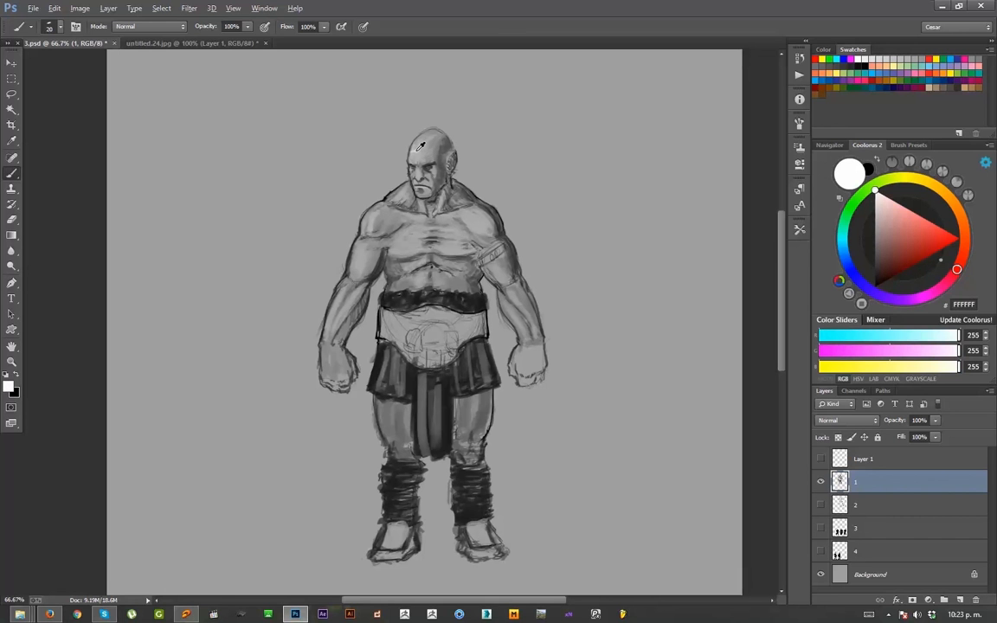
pyautogui.keyDown('alt'); pyautogui.click(421, 149); pyautogui.keyUp('alt')
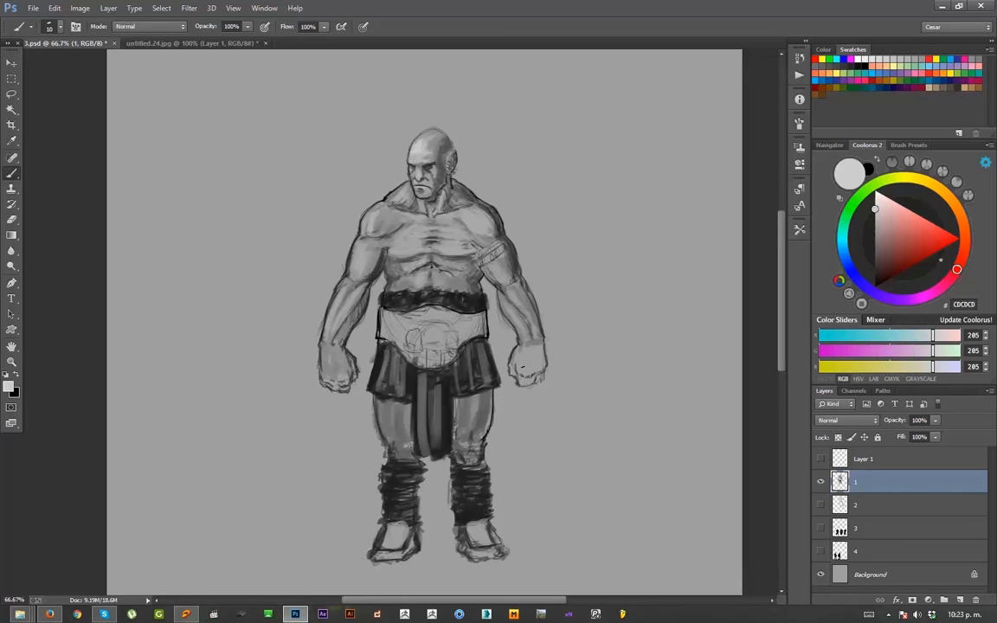
# - Highlight the unbanded side's shoulder with CDCDCD
pyautogui.hotkey('ctrl', '+')
pyautogui.moveTo(522, 367); pyautogui.dragTo(509, 484)
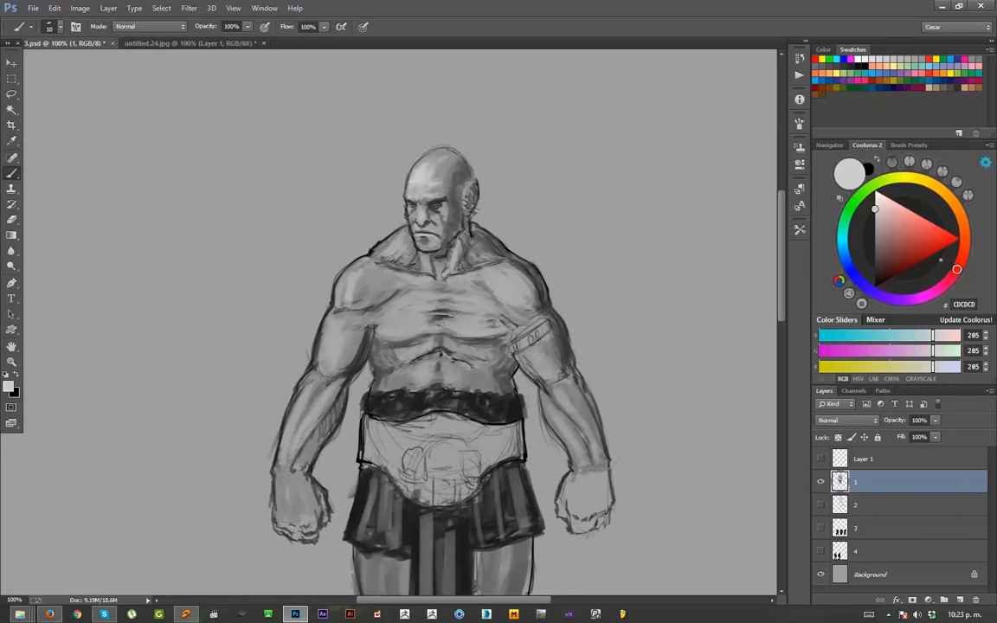
pyautogui.press('[')
pyautogui.press(']')
pyautogui.press(']')
pyautogui.press(']')
pyautogui.moveTo(367, 272); pyautogui.dragTo(356, 302)
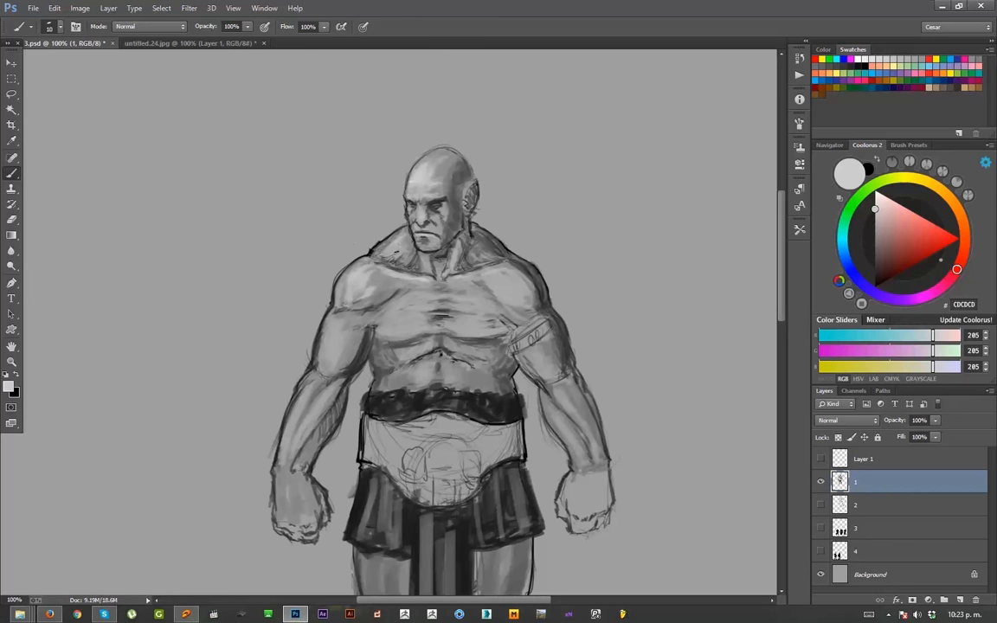
# - Add fine CDCDCD highlights to the trapezius and the base of the neck
pyautogui.press('[')
pyautogui.press('[')
pyautogui.press('[')
pyautogui.press('[')
pyautogui.moveTo(420, 258); pyautogui.dragTo(430, 266)
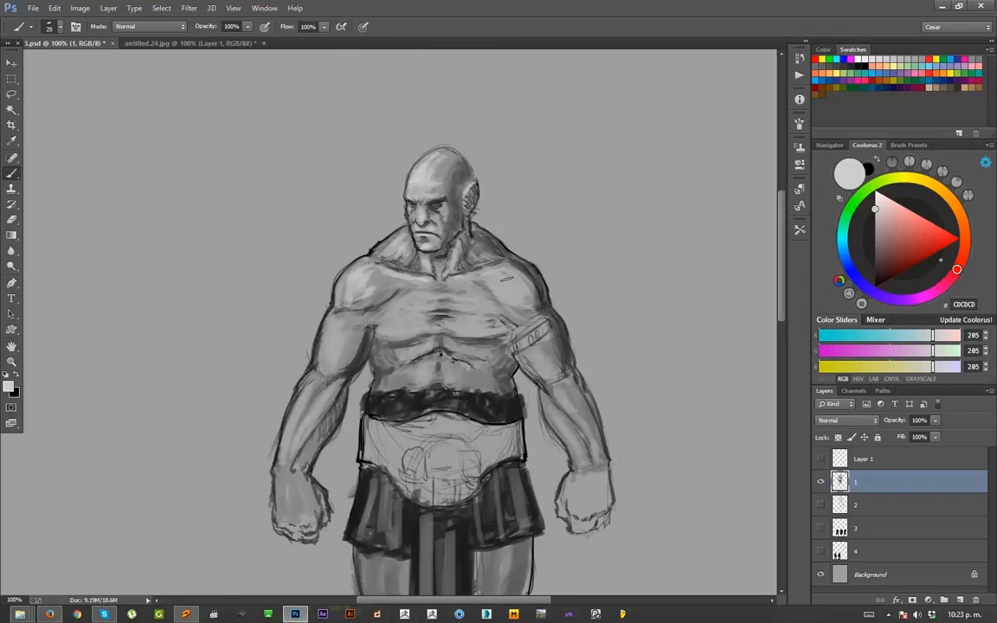
# - Highlight the banded side's shoulder and the unbanded side's upper arm with CDCDCD and a 25 px brush
pyautogui.press('[')
pyautogui.press(']')
pyautogui.moveTo(336, 326)
pyautogui.mouseDown()
pyautogui.moveTo(348, 331)
pyautogui.moveTo(324, 353)
pyautogui.mouseUp()
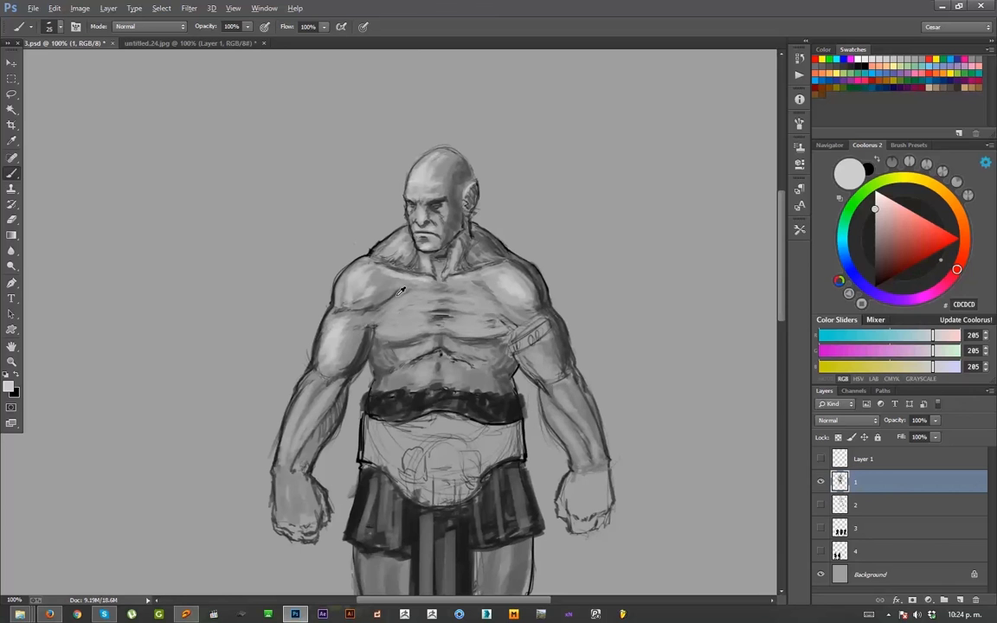
# - Blend the upper chest on the unbanded side with A2A2A2 and a 25 px brush
pyautogui.keyDown('alt'); pyautogui.click(398, 296); pyautogui.keyUp('alt')
pyautogui.moveTo(394, 302)
pyautogui.mouseDown()
pyautogui.moveTo(378, 317)
pyautogui.moveTo(397, 303)
pyautogui.mouseUp()
pyautogui.keyDown('alt'); pyautogui.click(395, 302); pyautogui.keyUp('alt')
pyautogui.keyDown('alt'); pyautogui.click(405, 307); pyautogui.keyUp('alt')
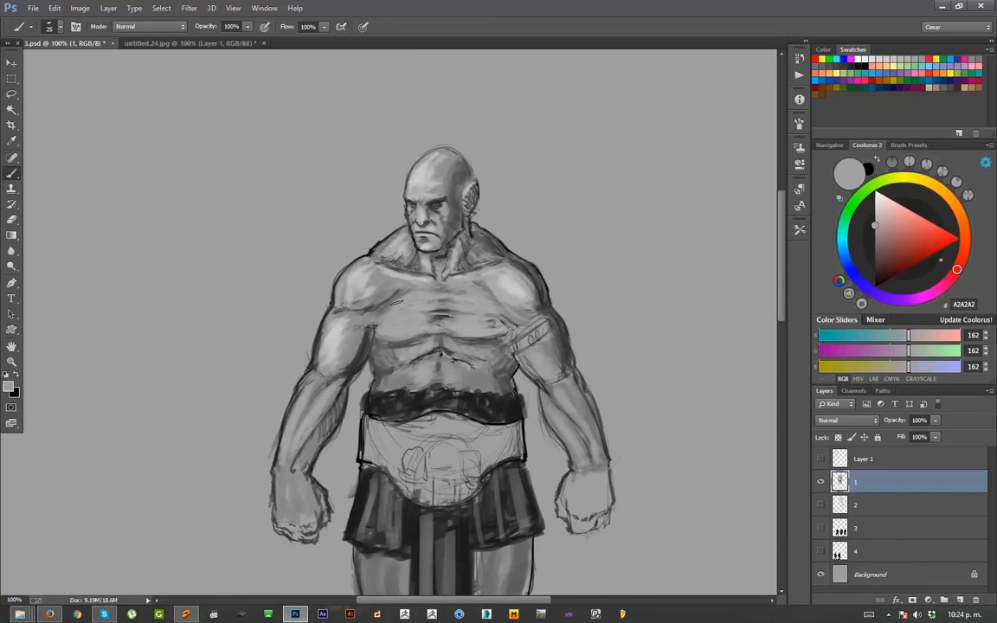
# - Brighten the chest and collarbone area with C8C8C8, using brushes of 40 px and 30 px
pyautogui.keyDown('alt'); pyautogui.click(517, 275); pyautogui.keyUp('alt')
pyautogui.press(']')
pyautogui.press(']')
pyautogui.press(']')
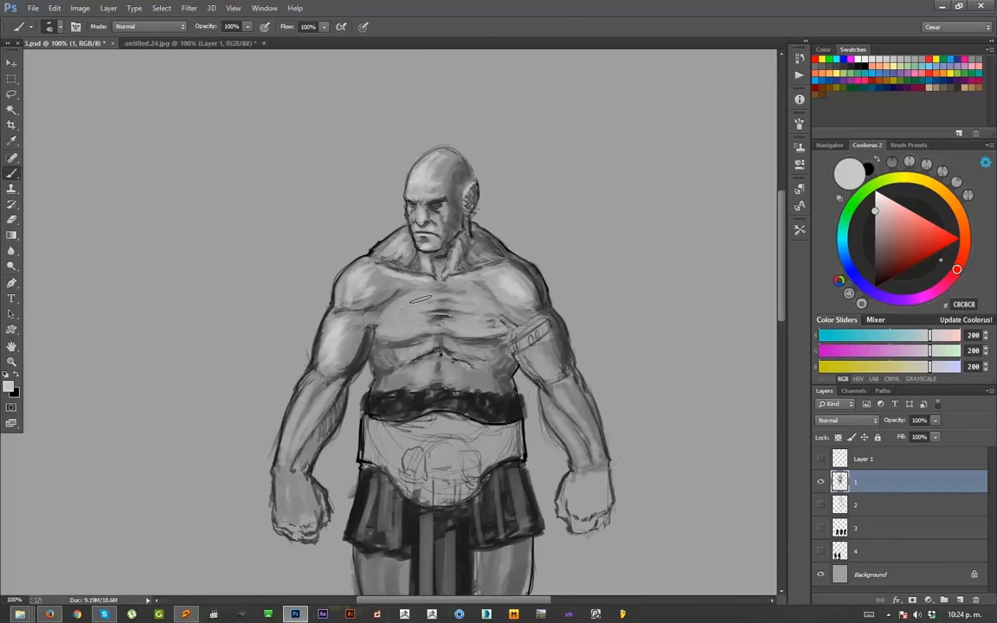
pyautogui.press('[')
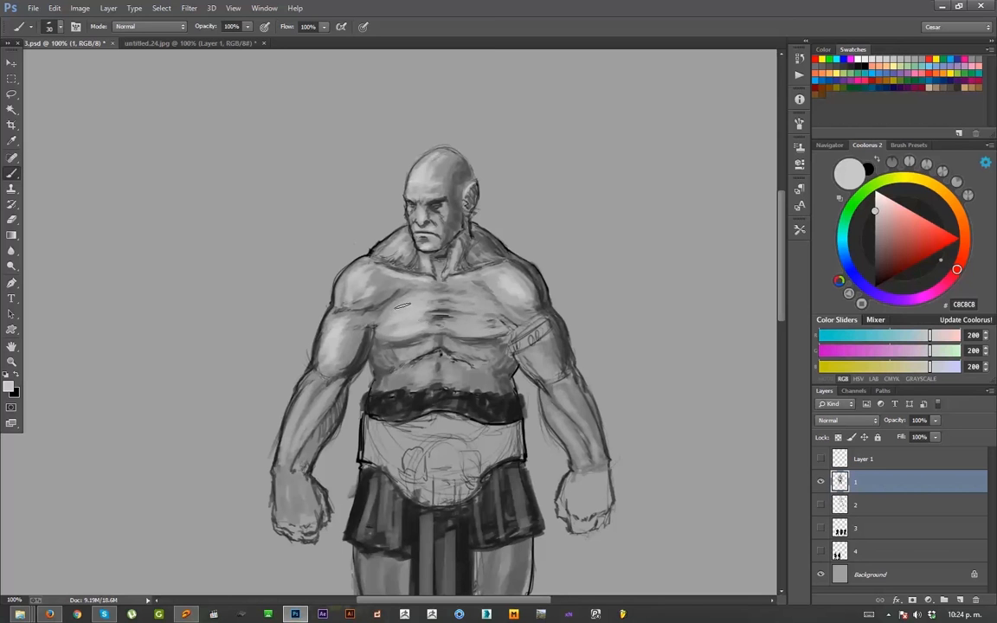
pyautogui.moveTo(409, 306)
pyautogui.mouseDown()
pyautogui.moveTo(388, 327)
pyautogui.moveTo(422, 332)
pyautogui.moveTo(407, 266)
pyautogui.moveTo(410, 298)
pyautogui.moveTo(413, 279)
pyautogui.mouseUp()
pyautogui.press('[')
pyautogui.press('[')
pyautogui.press(']')
pyautogui.press(']')
pyautogui.moveTo(428, 264); pyautogui.dragTo(345, 282)
# - Smooth the unbanded side's chest and shoulder with sampled light greys, including AAAAAA with a 35 px brush
pyautogui.keyDown('alt'); pyautogui.click(356, 280); pyautogui.keyUp('alt')
pyautogui.press('[')
pyautogui.moveTo(408, 297); pyautogui.dragTo(371, 316)
pyautogui.keyDown('alt'); pyautogui.click(391, 302); pyautogui.keyUp('alt')
pyautogui.moveTo(361, 256); pyautogui.dragTo(333, 279)
pyautogui.keyDown('alt'); pyautogui.click(408, 289); pyautogui.keyUp('alt')
pyautogui.press(']')
pyautogui.press(']')
pyautogui.press(']')
pyautogui.moveTo(398, 296); pyautogui.dragTo(379, 309)
pyautogui.keyDown('alt'); pyautogui.click(407, 290); pyautogui.keyUp('alt')
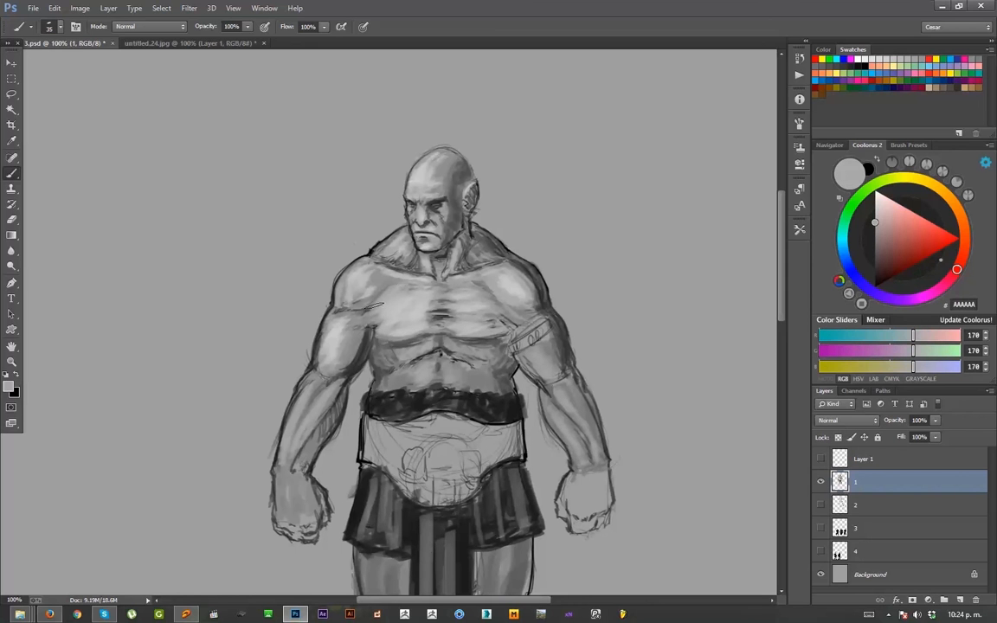
# - Blend the chest and shoulder on the unbanded side with sampled light greys, including A9A9A9 with a 25 px brush
pyautogui.keyDown('alt'); pyautogui.click(382, 285); pyautogui.keyUp('alt')
pyautogui.moveTo(382, 286)
pyautogui.mouseDown()
pyautogui.moveTo(364, 309)
pyautogui.moveTo(377, 299)
pyautogui.mouseUp()
pyautogui.press('[')
pyautogui.keyDown('alt'); pyautogui.click(386, 293); pyautogui.keyUp('alt')
pyautogui.keyDown('alt'); pyautogui.click(357, 313); pyautogui.keyUp('alt')
pyautogui.keyDown('alt'); pyautogui.click(394, 290); pyautogui.keyUp('alt')
pyautogui.keyDown('alt'); pyautogui.click(386, 285); pyautogui.keyUp('alt')
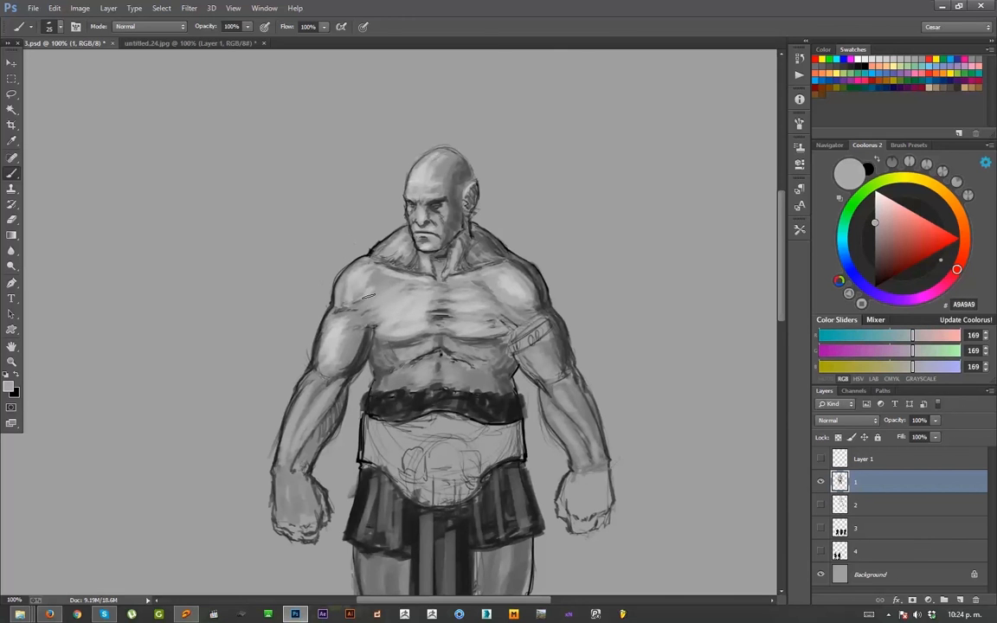
# - Refine the unbanded side's shoulder and chest shading with sampled greys 626262, 6E6E6E and 9B9B9B, using brushes of 20 px and 7 px
pyautogui.keyDown('alt'); pyautogui.click(317, 277); pyautogui.keyUp('alt')
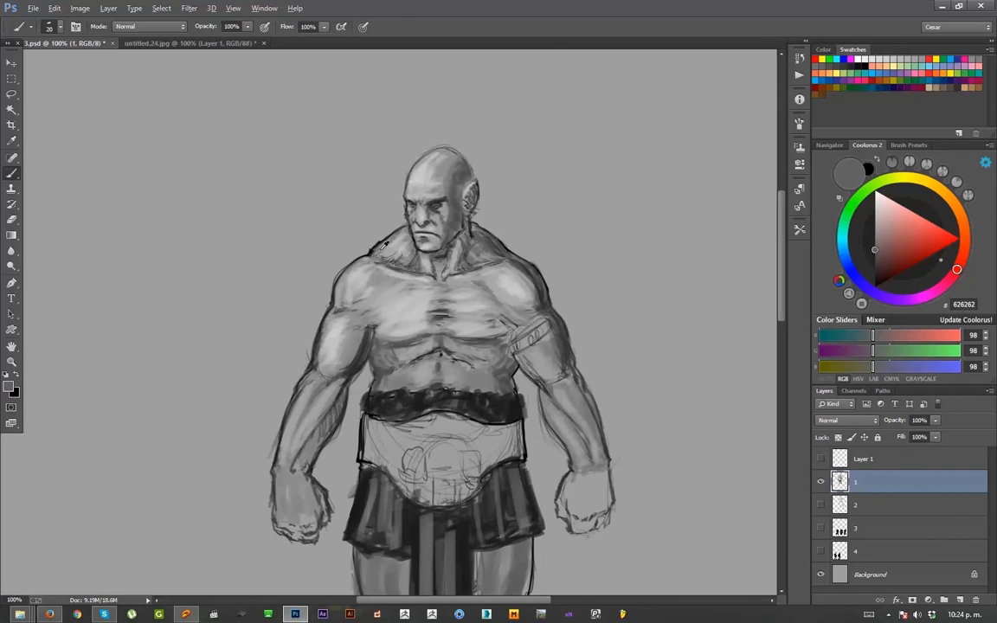
pyautogui.keyDown('alt'); pyautogui.click(386, 303); pyautogui.keyUp('alt')
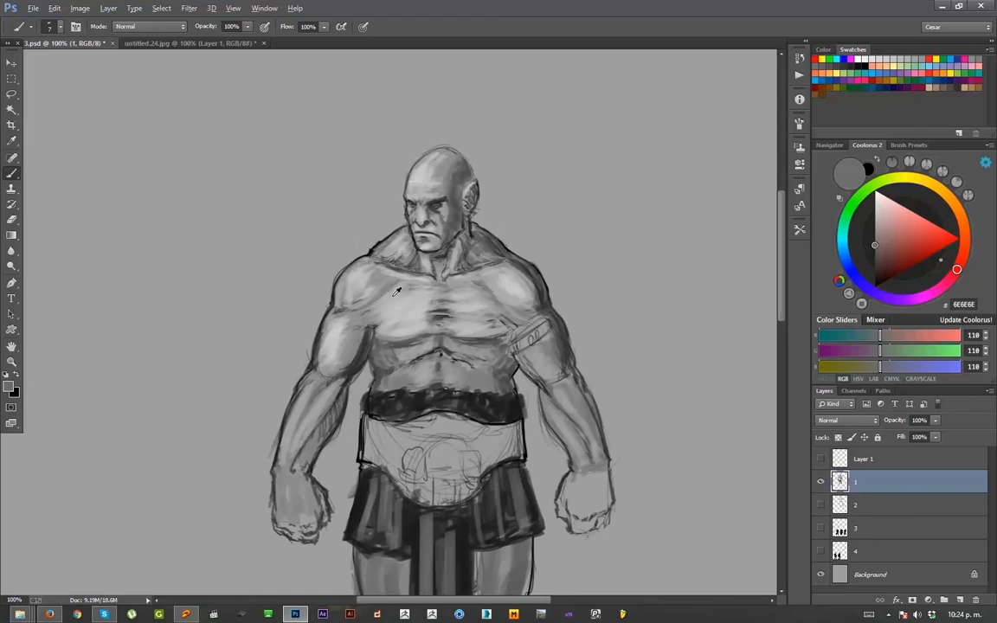
pyautogui.keyDown('alt'); pyautogui.click(345, 253); pyautogui.keyUp('alt')
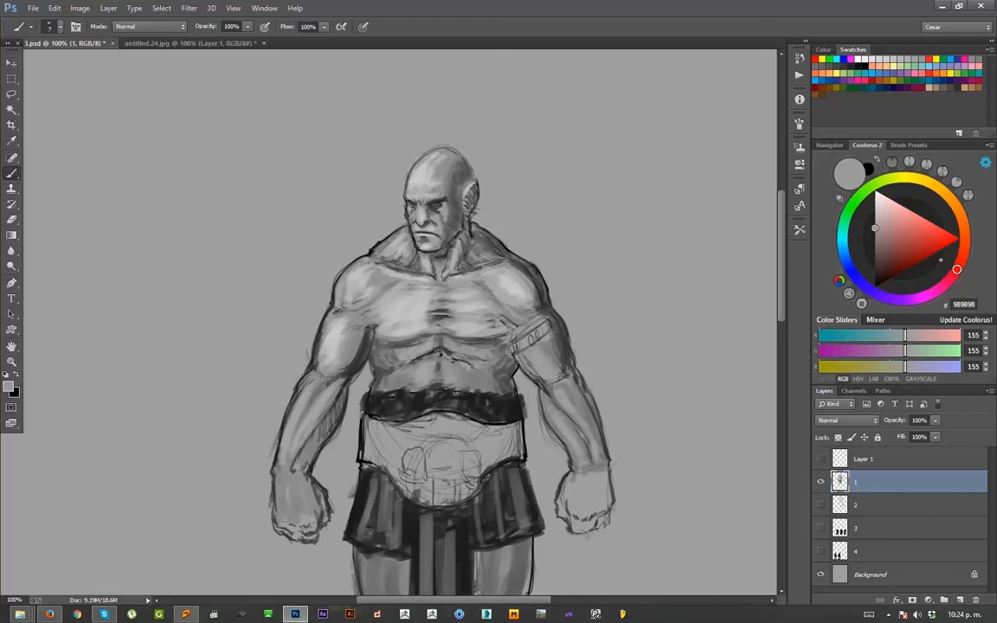
# - Smooth the upper chest on the banded side with sampled greys, including C3C3C3, AAAAAA and BDBDBD, using mostly a 20 px brush
pyautogui.keyDown('alt'); pyautogui.click(497, 286); pyautogui.keyUp('alt')
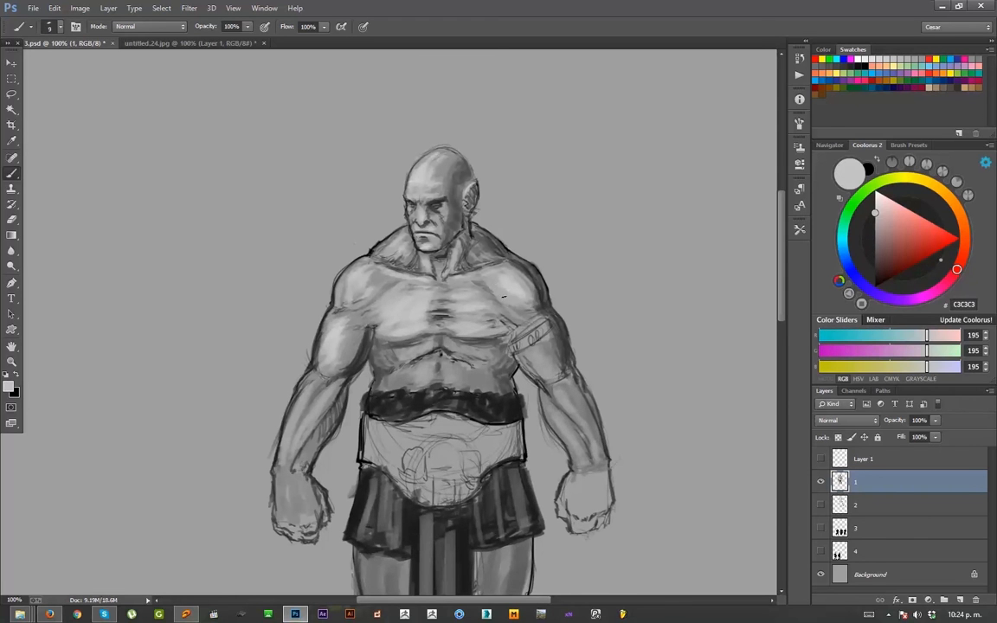
pyautogui.keyDown('alt'); pyautogui.click(481, 278); pyautogui.keyUp('alt')
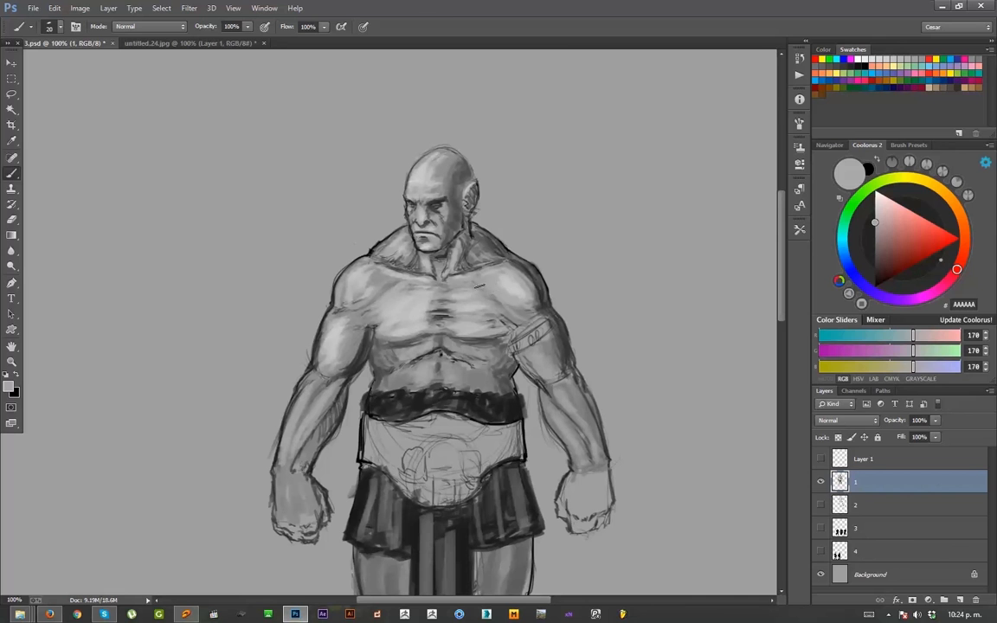
pyautogui.keyDown('alt'); pyautogui.click(480, 294); pyautogui.keyUp('alt')
pyautogui.keyDown('alt'); pyautogui.click(471, 293); pyautogui.keyUp('alt')
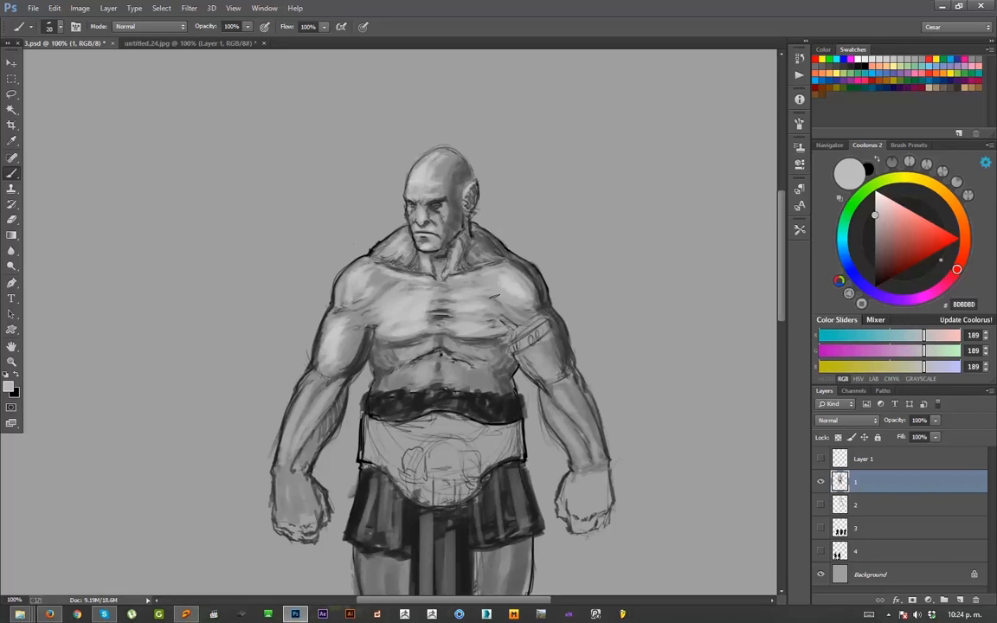
pyautogui.moveTo(495, 297); pyautogui.dragTo(480, 295)
pyautogui.keyDown('alt'); pyautogui.click(476, 277); pyautogui.keyUp('alt')
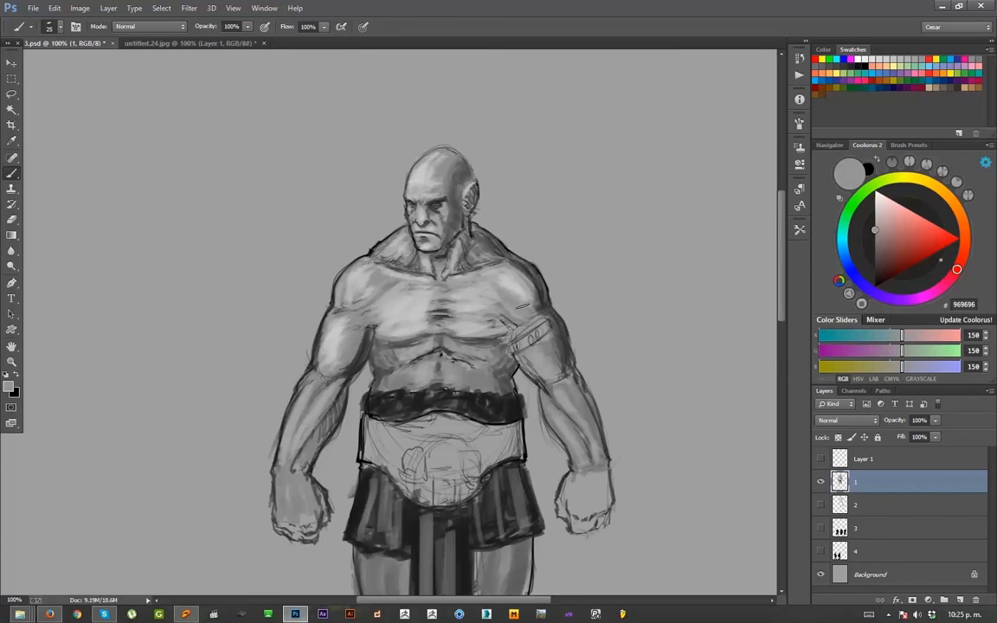
# - Blend the crease between chest and shoulder on the banded side with greys B9B9B9, 999999 and A3A3A3, using 20 px and 10 px brushes
pyautogui.keyDown('alt'); pyautogui.click(468, 327); pyautogui.keyUp('alt')
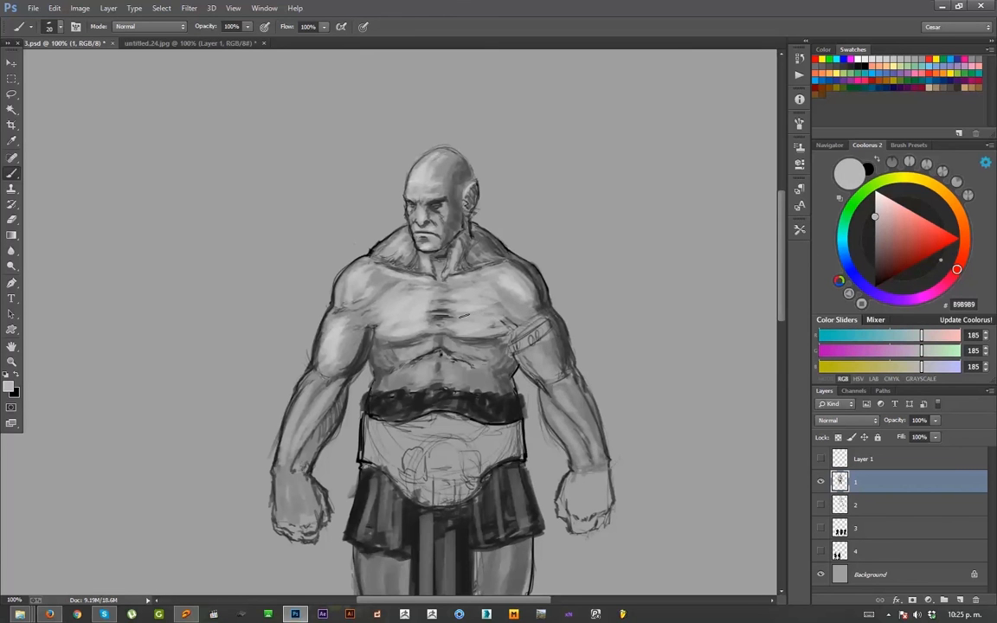
pyautogui.keyDown('alt'); pyautogui.click(505, 294); pyautogui.keyUp('alt')
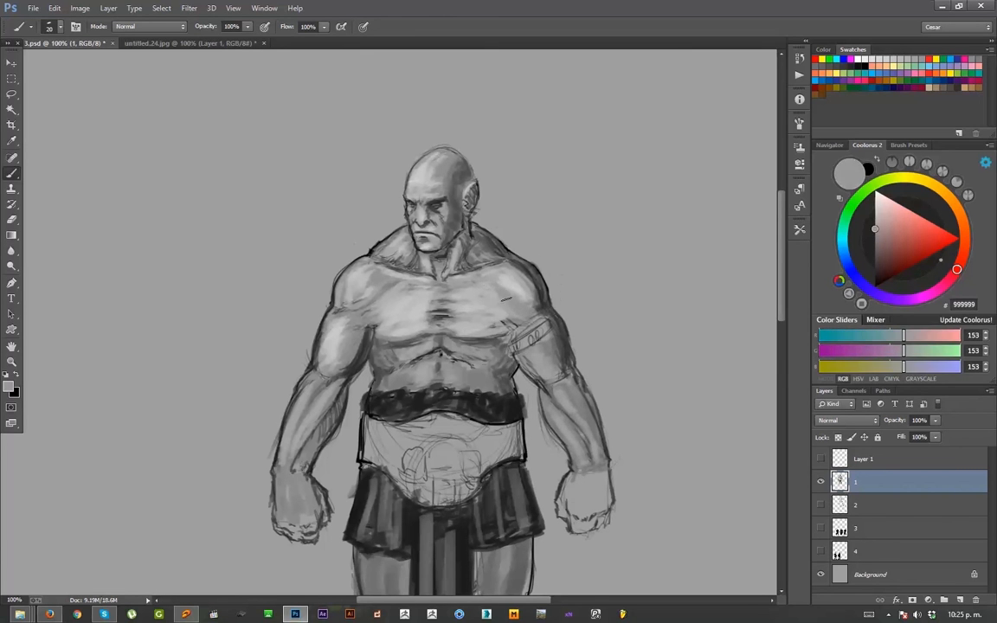
pyautogui.keyDown('alt'); pyautogui.click(505, 294); pyautogui.keyUp('alt')
pyautogui.press('[')
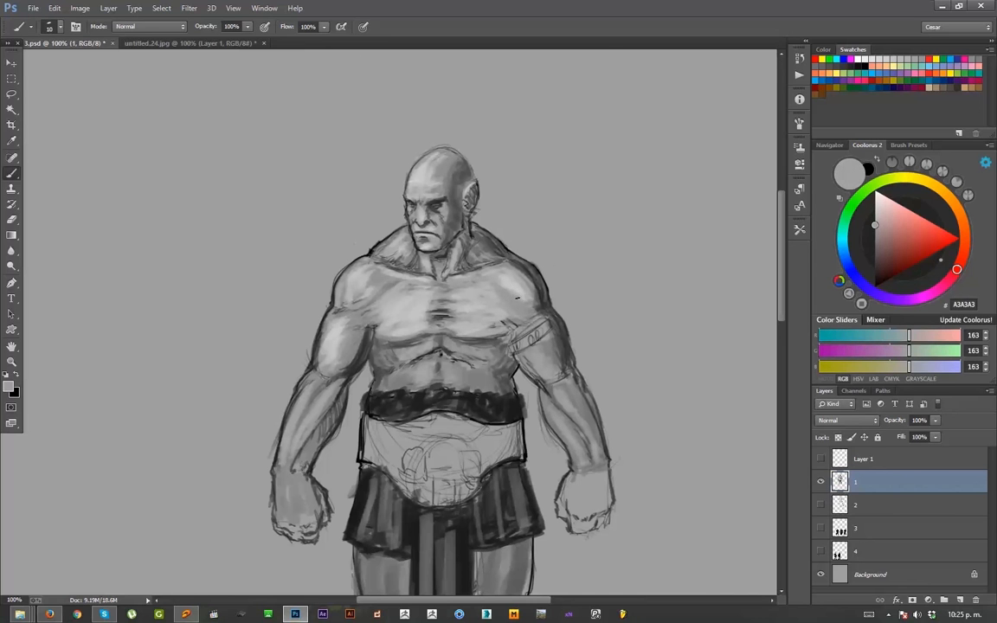
pyautogui.keyDown('alt'); pyautogui.click(517, 297); pyautogui.keyUp('alt')
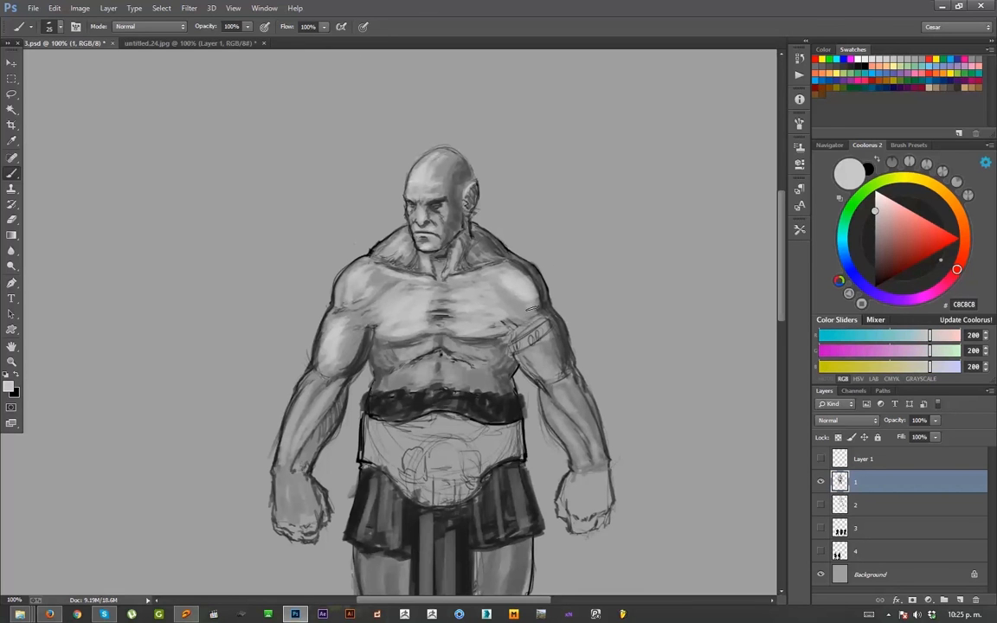
# - Round off the banded side's shoulder with sampled greys C4C4C4, A7A7A7 and 989898, using brushes of 20 px and 15 px
pyautogui.keyDown('alt'); pyautogui.click(511, 295); pyautogui.keyUp('alt')
pyautogui.press('[')
pyautogui.keyDown('alt'); pyautogui.click(518, 289); pyautogui.keyUp('alt')
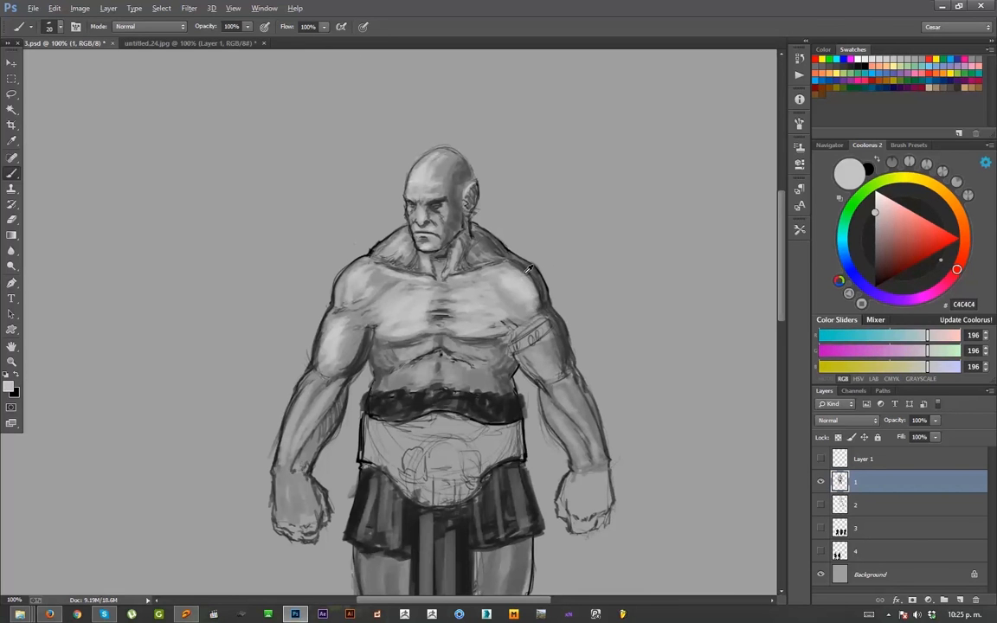
pyautogui.keyDown('alt'); pyautogui.click(478, 258); pyautogui.keyUp('alt')
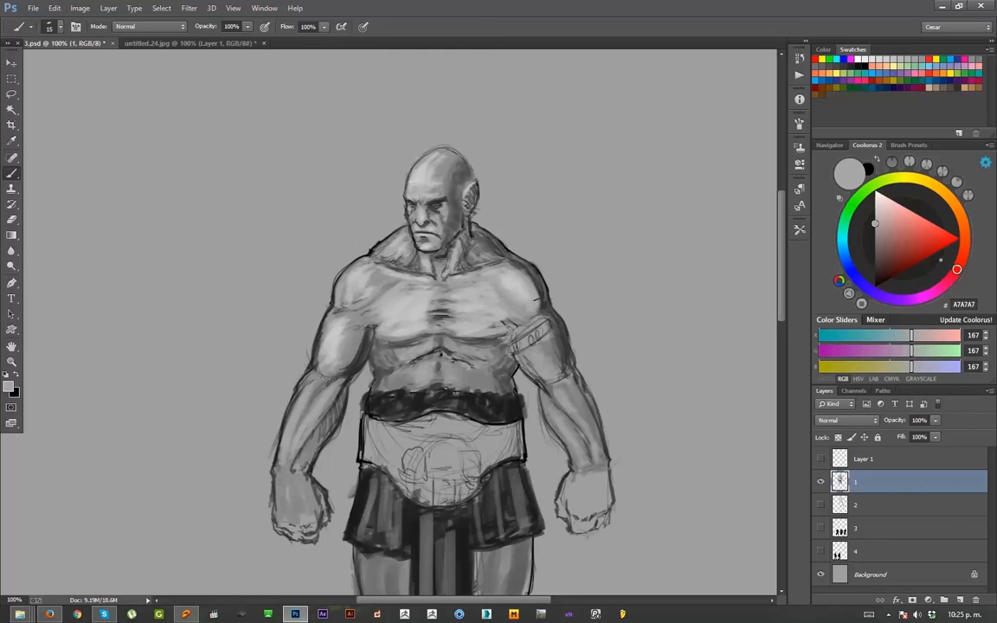
pyautogui.keyDown('alt'); pyautogui.click(485, 264); pyautogui.keyUp('alt')
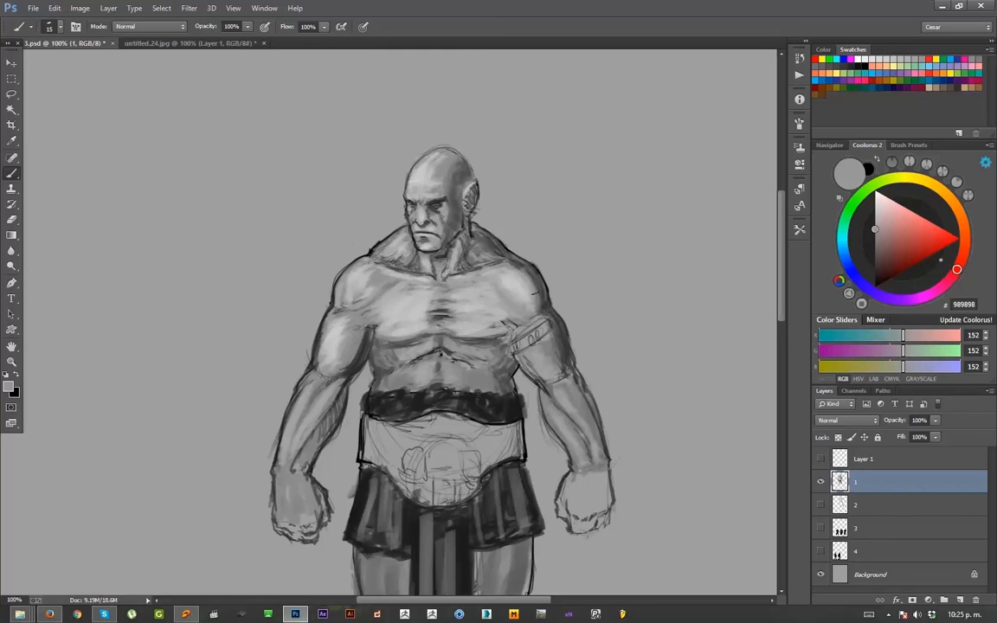
pyautogui.keyDown('alt'); pyautogui.click(482, 261); pyautogui.keyUp('alt')
# - Fill the sketched upper armband with dark grey 1E1E1E
pyautogui.moveTo(506, 356); pyautogui.dragTo(495, 308)
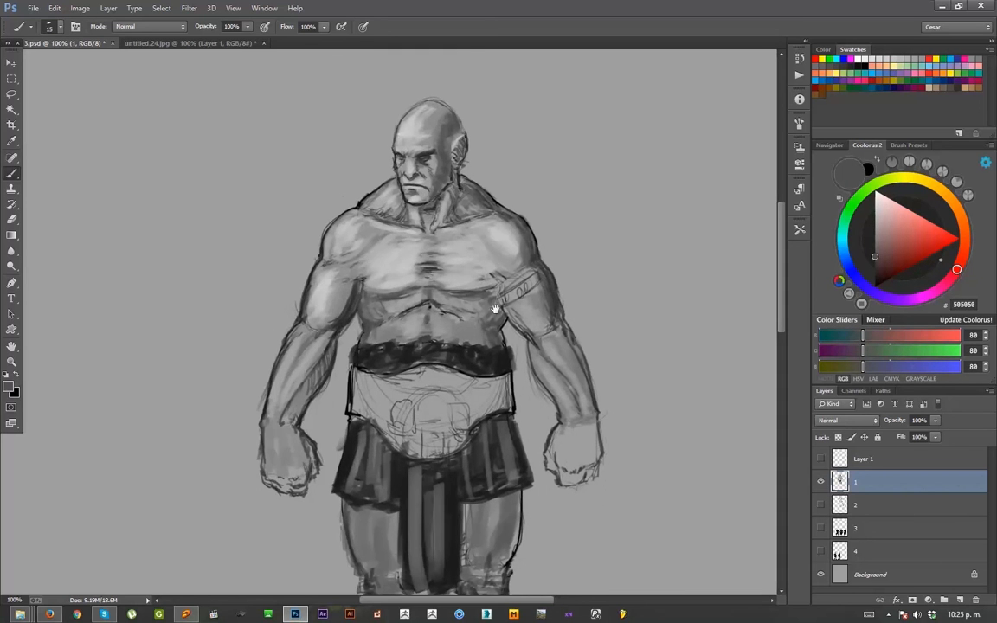
pyautogui.keyDown('alt'); pyautogui.click(485, 360); pyautogui.keyUp('alt')
pyautogui.press(']')
pyautogui.moveTo(548, 266)
pyautogui.mouseDown()
pyautogui.moveTo(513, 296)
pyautogui.moveTo(548, 266)
pyautogui.moveTo(502, 305)
pyautogui.moveTo(549, 270)
pyautogui.mouseUp()
pyautogui.press('[')
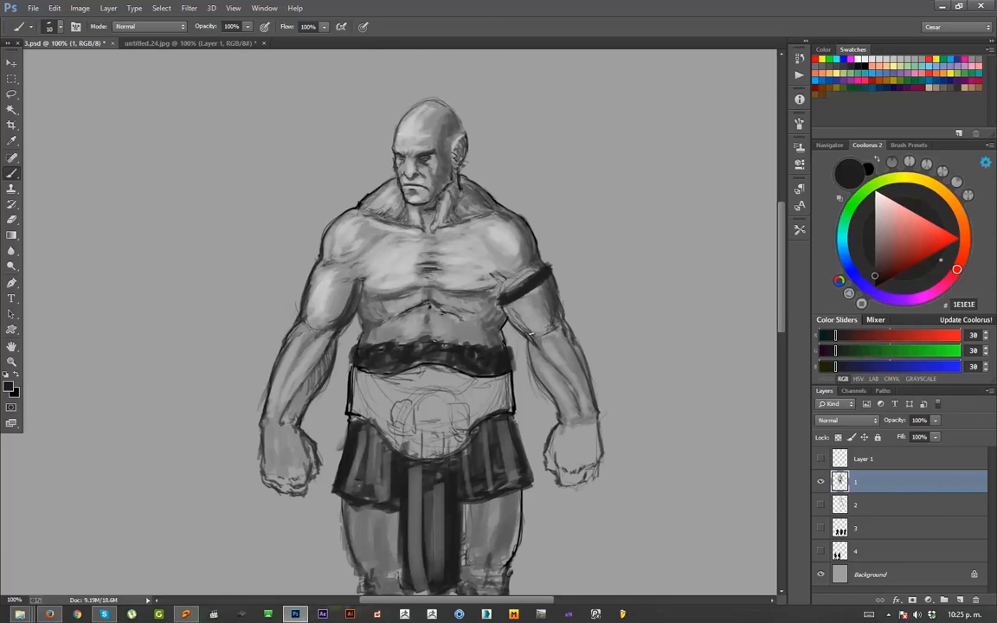
# - Paint a second, thinner band in 1E1E1E around the arm just above the elbow and tidy the armband edges
pyautogui.moveTo(529, 334)
pyautogui.mouseDown()
pyautogui.moveTo(564, 319)
pyautogui.moveTo(526, 337)
pyautogui.mouseUp()
pyautogui.press(']')
pyautogui.moveTo(513, 391); pyautogui.dragTo(517, 369)
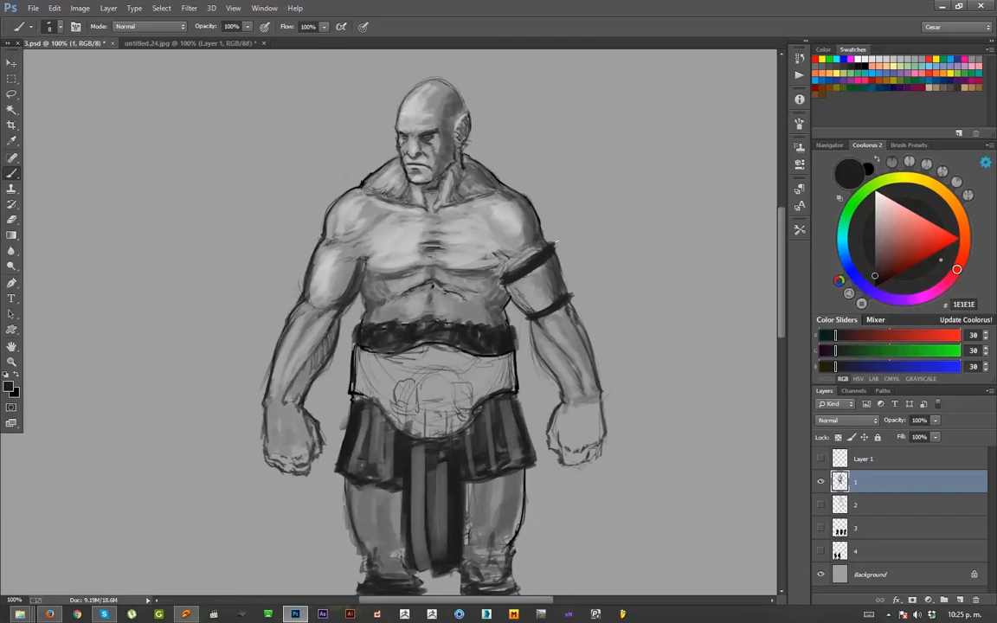
pyautogui.press('e')
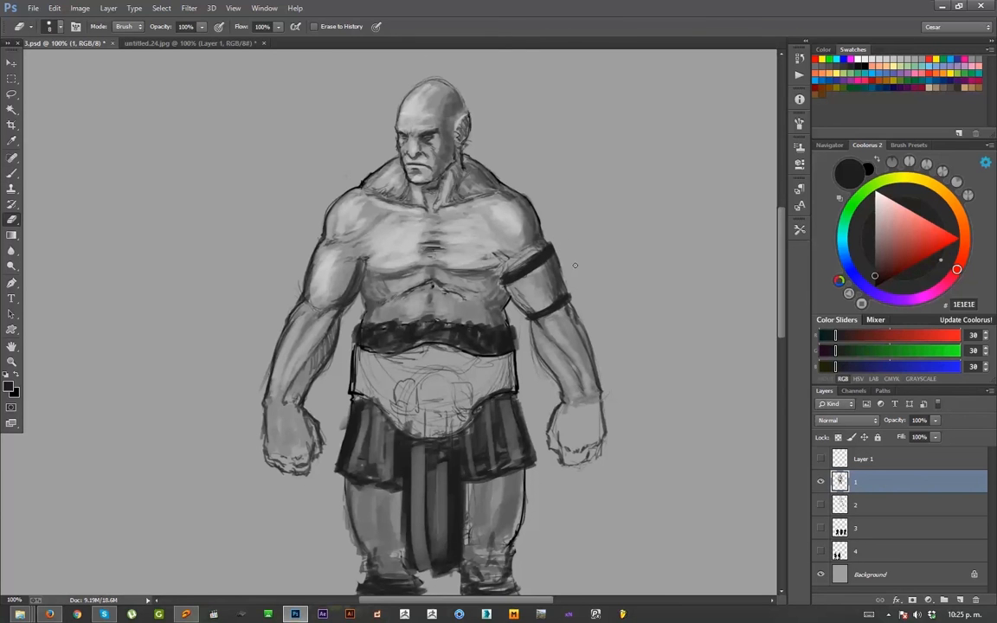
pyautogui.press('b')
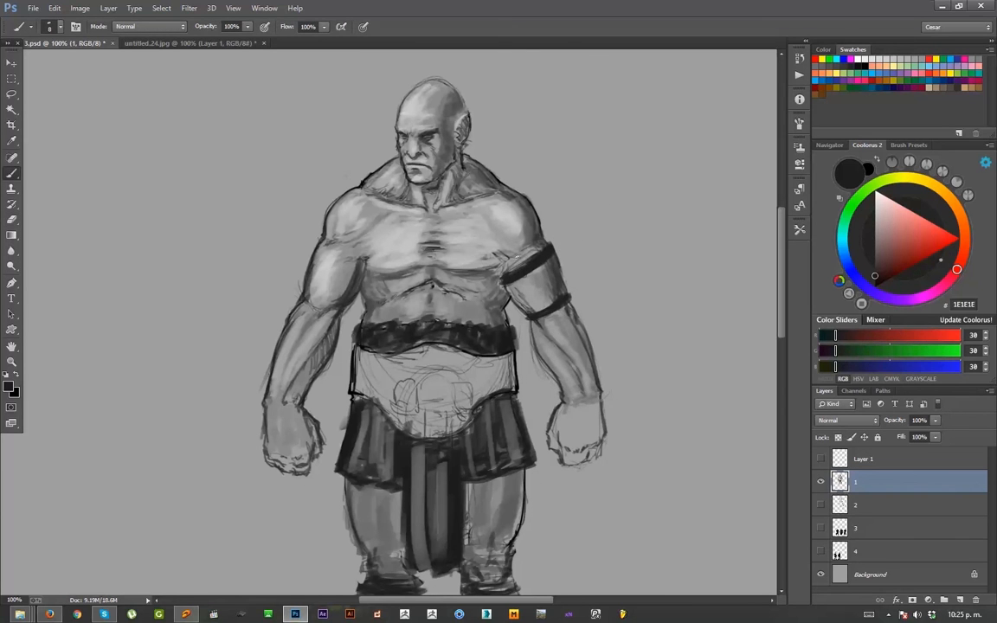
# - Paint a row of light tooth-like marks in C7C7C7 across the upper armband
pyautogui.keyDown('alt'); pyautogui.click(512, 223); pyautogui.keyUp('alt')
pyautogui.press('[')
pyautogui.press('[')
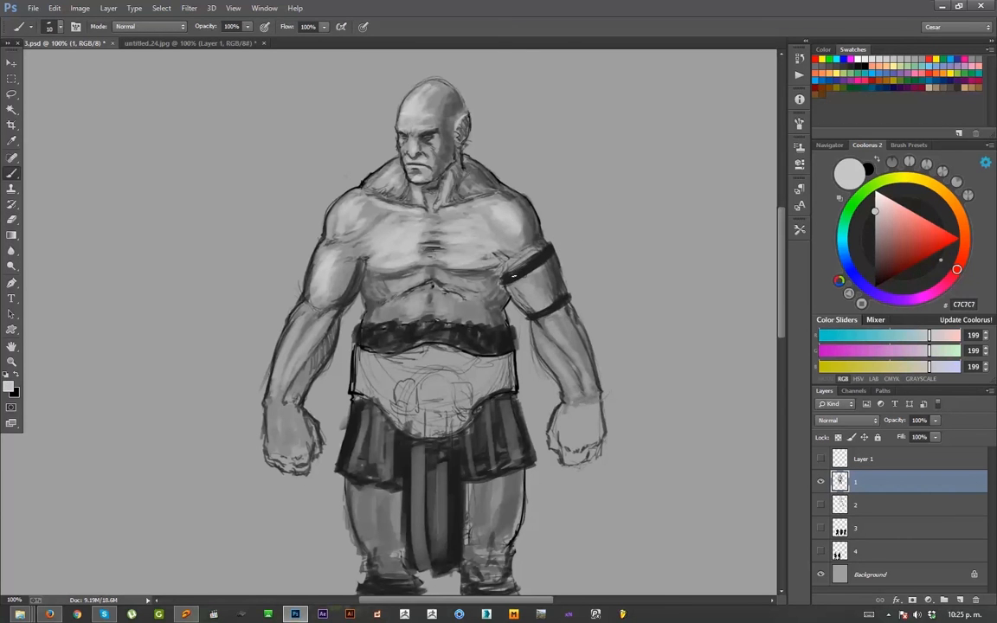
pyautogui.press('[')
pyautogui.moveTo(513, 278); pyautogui.dragTo(547, 253)
# - Sketch a bracer around the unbanded arm's lower forearm with curved strokes in 222222
pyautogui.keyDown('alt'); pyautogui.click(407, 333); pyautogui.keyUp('alt')
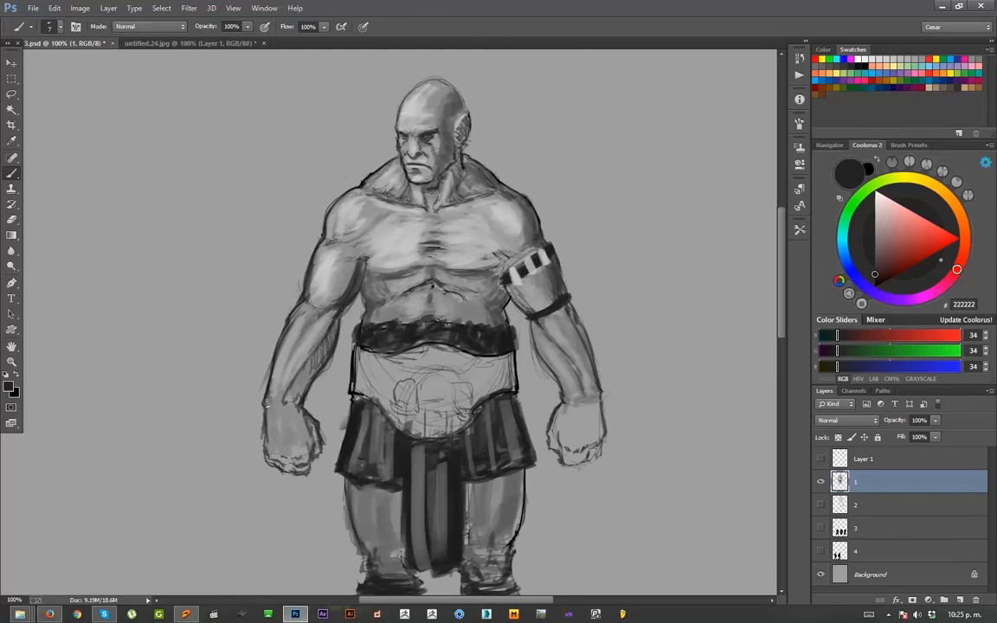
pyautogui.press(']')
pyautogui.moveTo(264, 408); pyautogui.dragTo(303, 409)
pyautogui.moveTo(266, 397); pyautogui.dragTo(305, 396)
pyautogui.moveTo(260, 390)
pyautogui.mouseDown()
pyautogui.moveTo(302, 398)
pyautogui.moveTo(313, 374)
pyautogui.mouseUp()
pyautogui.moveTo(279, 357); pyautogui.dragTo(319, 360)
pyautogui.moveTo(281, 356); pyautogui.dragTo(318, 357)
pyautogui.moveTo(285, 350)
pyautogui.mouseDown()
pyautogui.moveTo(327, 363)
pyautogui.moveTo(280, 352)
pyautogui.moveTo(272, 388)
pyautogui.mouseUp()
pyautogui.press(']')
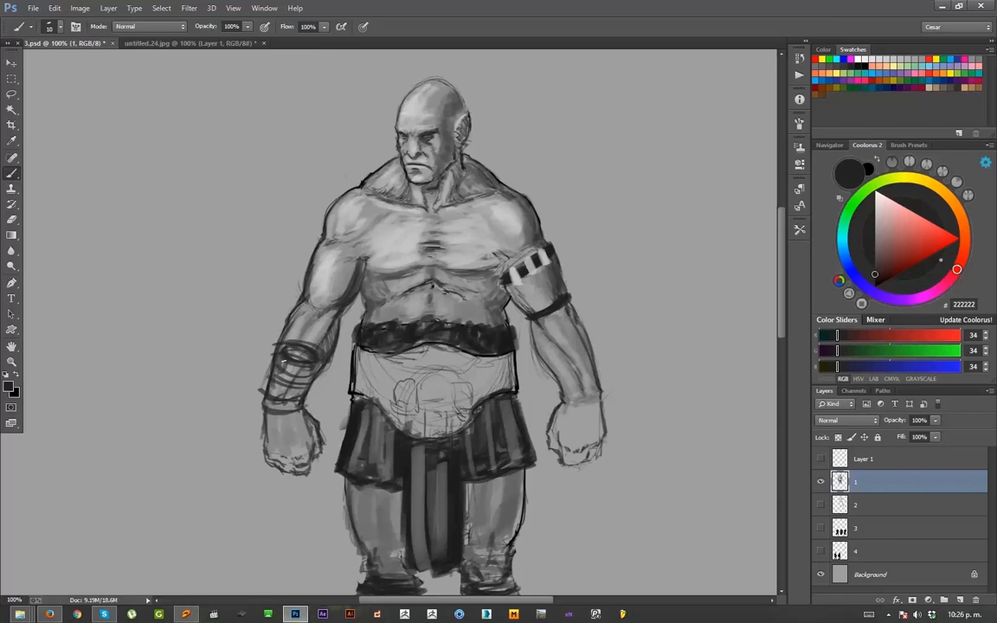
# - Fill the forearm bracer with 222222, using brushes of 10 px and 15 px
pyautogui.moveTo(313, 353)
pyautogui.mouseDown()
pyautogui.moveTo(284, 363)
pyautogui.moveTo(303, 384)
pyautogui.moveTo(297, 402)
pyautogui.moveTo(269, 405)
pyautogui.moveTo(300, 406)
pyautogui.moveTo(290, 381)
pyautogui.moveTo(277, 400)
pyautogui.mouseUp()
pyautogui.press('[')
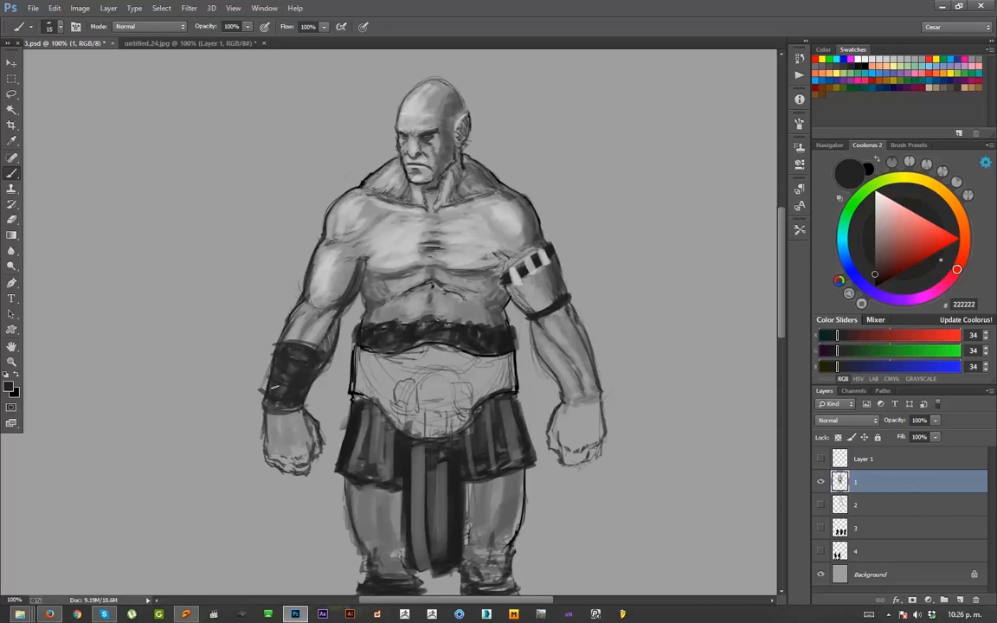
pyautogui.moveTo(282, 354); pyautogui.dragTo(272, 398)
pyautogui.press('e')
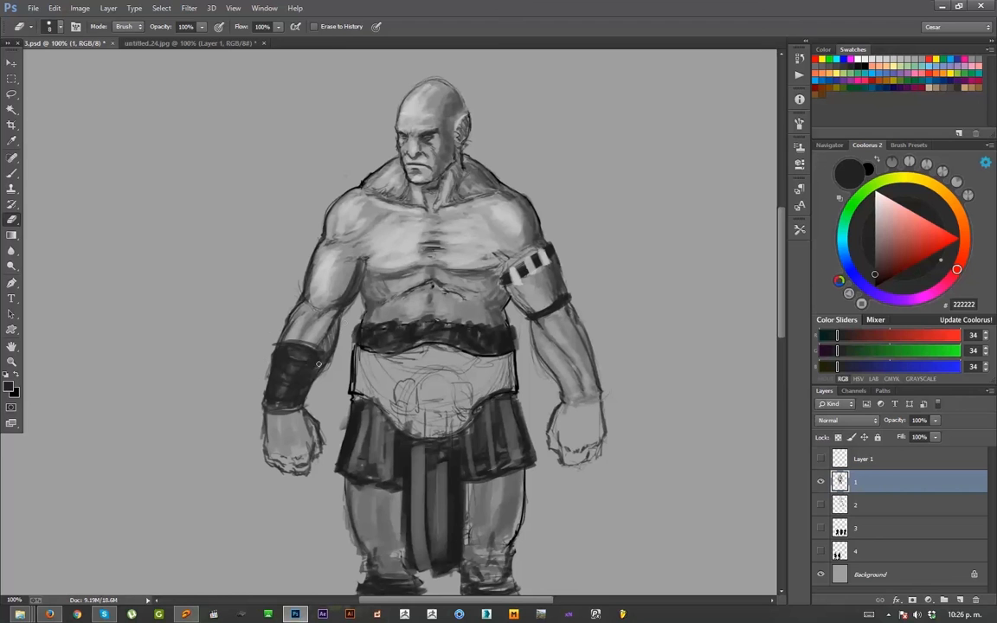
pyautogui.press('b')
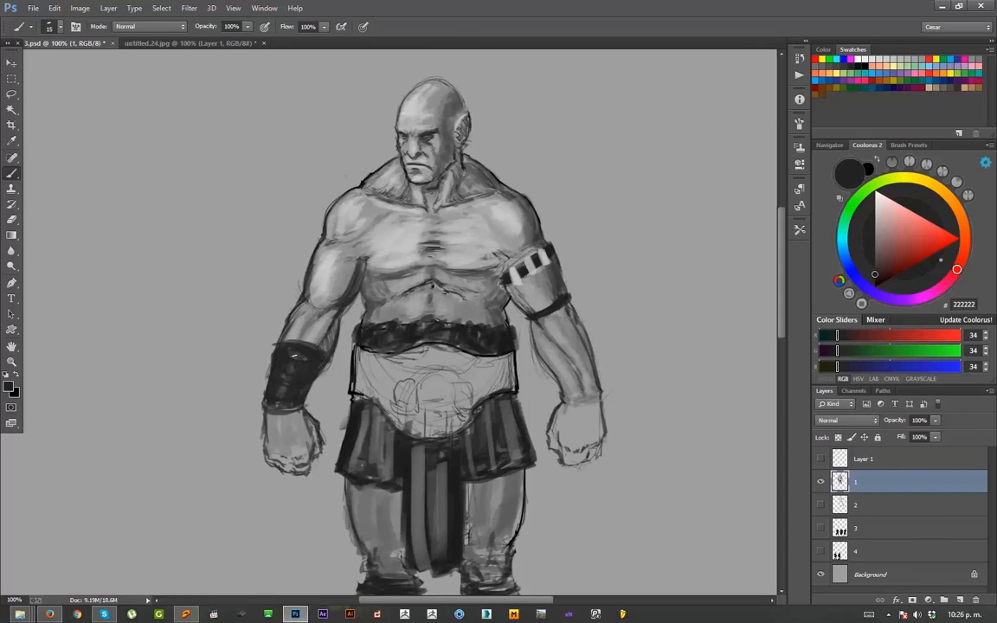
pyautogui.press(']')
# - Paint dark wraps in 222222 over the hand below the bracer and save the drawing
pyautogui.moveTo(287, 373)
pyautogui.mouseDown()
pyautogui.moveTo(267, 422)
pyautogui.moveTo(312, 431)
pyautogui.moveTo(306, 416)
pyautogui.moveTo(276, 447)
pyautogui.moveTo(275, 435)
pyautogui.moveTo(314, 441)
pyautogui.mouseUp()
pyautogui.press('[')
pyautogui.moveTo(314, 428)
pyautogui.mouseDown()
pyautogui.moveTo(271, 451)
pyautogui.moveTo(304, 465)
pyautogui.moveTo(282, 450)
pyautogui.mouseUp()
pyautogui.press('[')
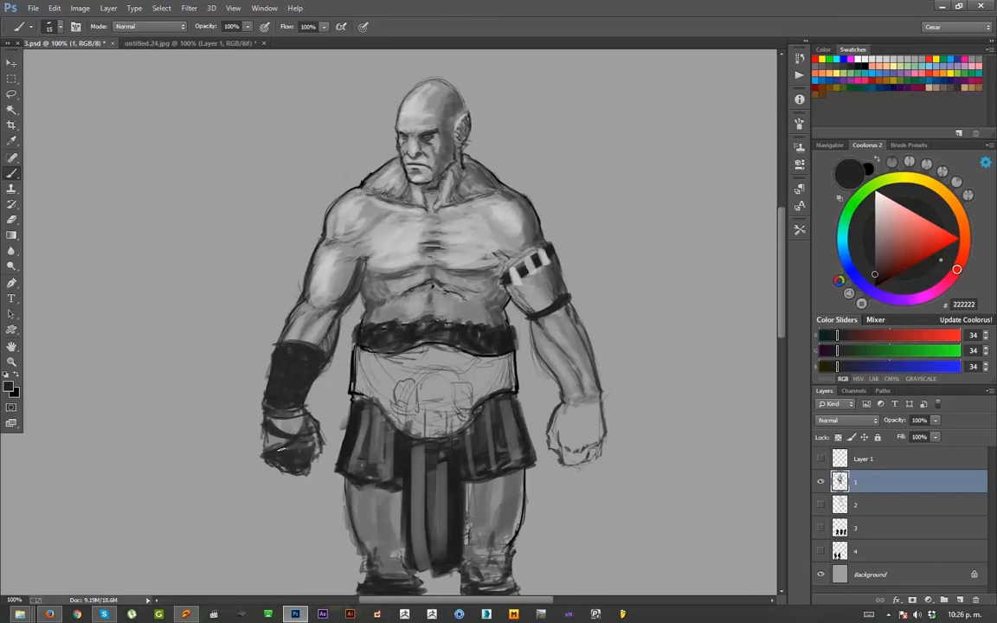
pyautogui.hotkey('ctrl', 's')
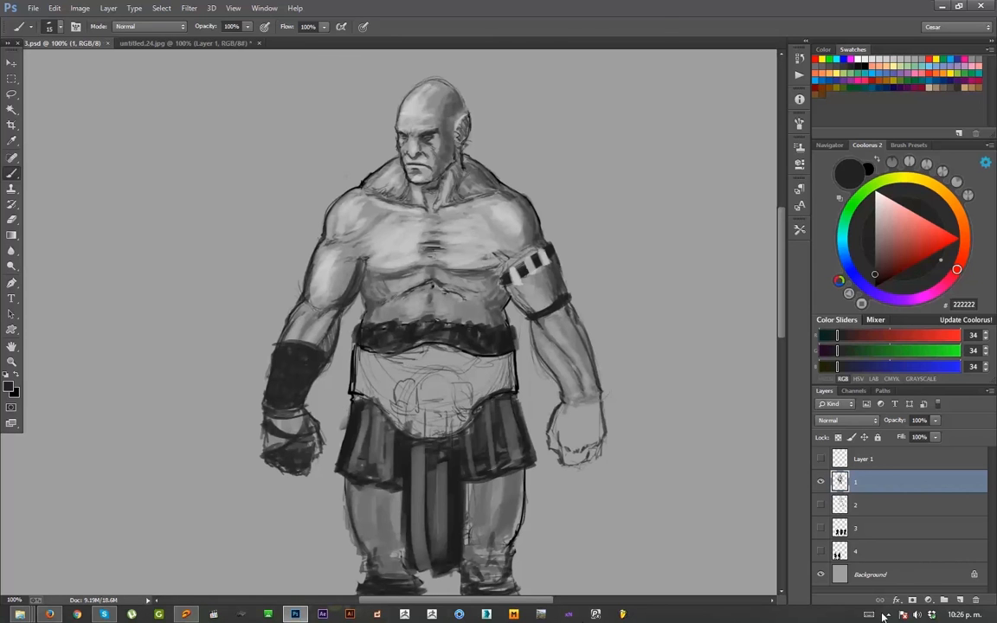
pyautogui.click(889, 615)
# - Redefine the muscle lines of the banded arm's forearm with sampled greys 1F1F1F, 9A9A9A and 343434, using fine brushes
pyautogui.keyDown('alt'); pyautogui.click(500, 274); pyautogui.keyUp('alt')
pyautogui.press('[')
pyautogui.moveTo(543, 313)
pyautogui.mouseDown()
pyautogui.moveTo(532, 350)
pyautogui.moveTo(557, 382)
pyautogui.mouseUp()
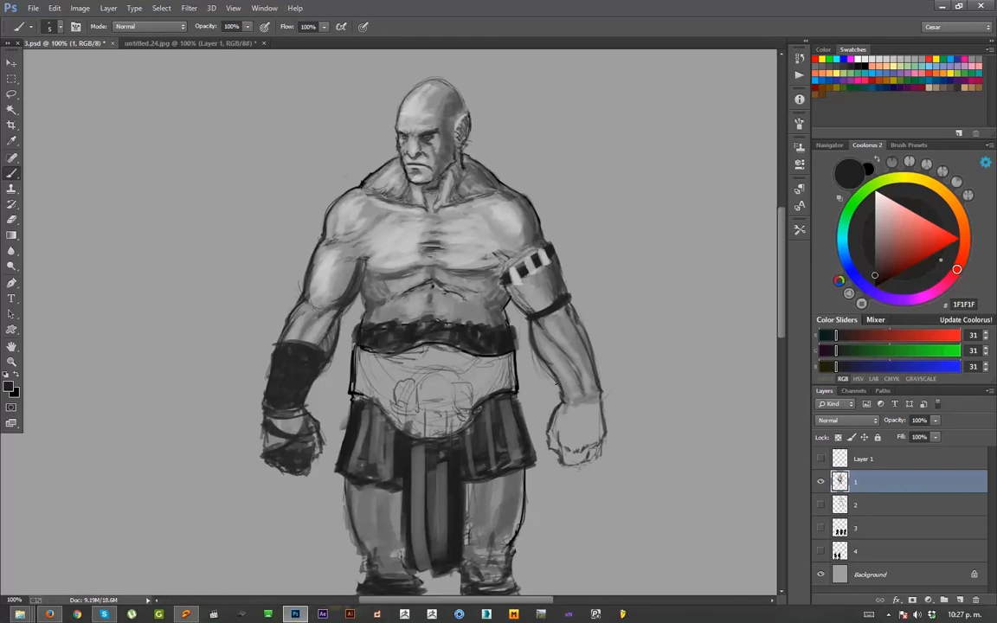
pyautogui.press('e')
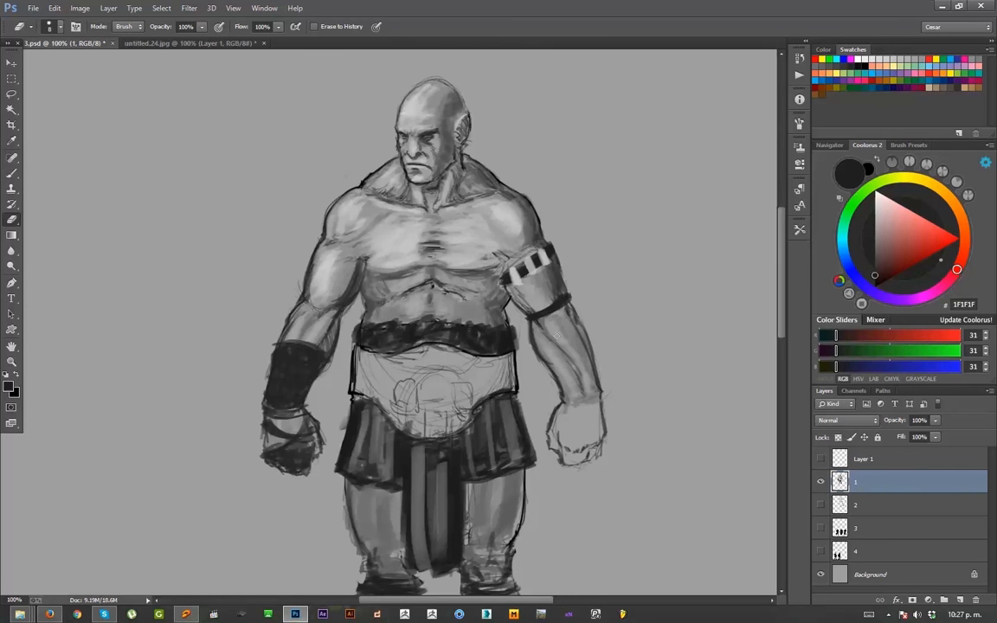
pyautogui.press('b')
pyautogui.keyDown('alt'); pyautogui.click(533, 332); pyautogui.keyUp('alt')
pyautogui.moveTo(532, 323); pyautogui.dragTo(568, 403)
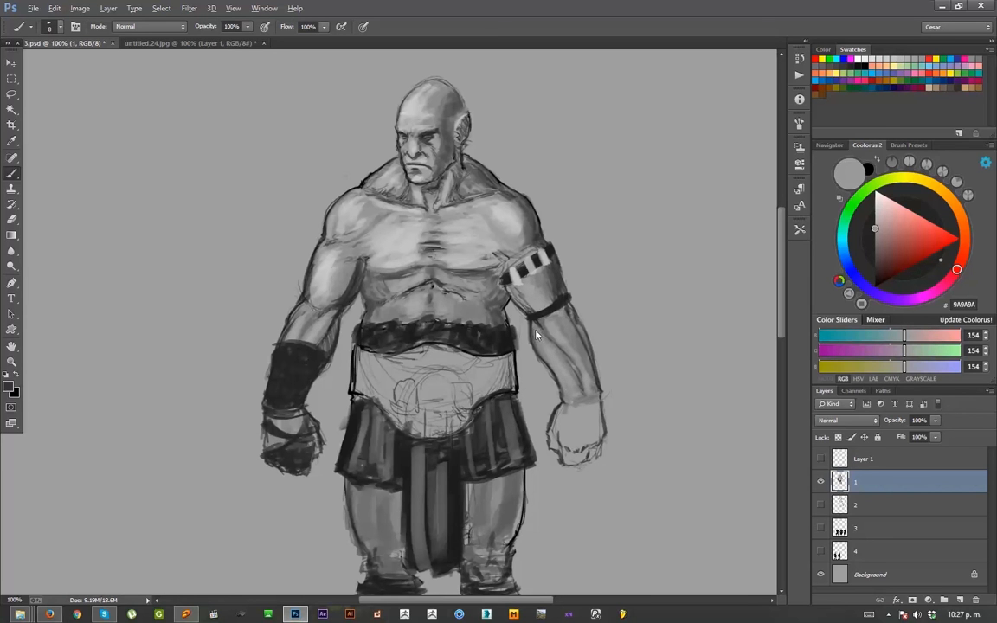
pyautogui.keyDown('alt'); pyautogui.click(481, 296); pyautogui.keyUp('alt')
pyautogui.moveTo(577, 394); pyautogui.dragTo(567, 371)
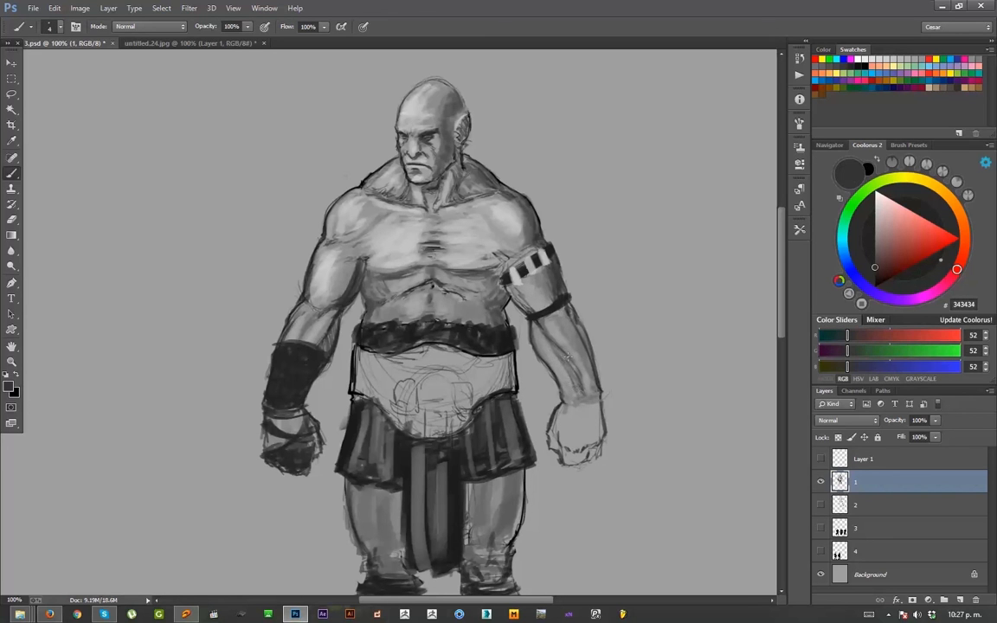
# - Highlight the banded arm's forearm muscles with C6C6C6, using brushes of 9 px and 7 px
pyautogui.keyDown('alt'); pyautogui.click(548, 322); pyautogui.keyUp('alt')
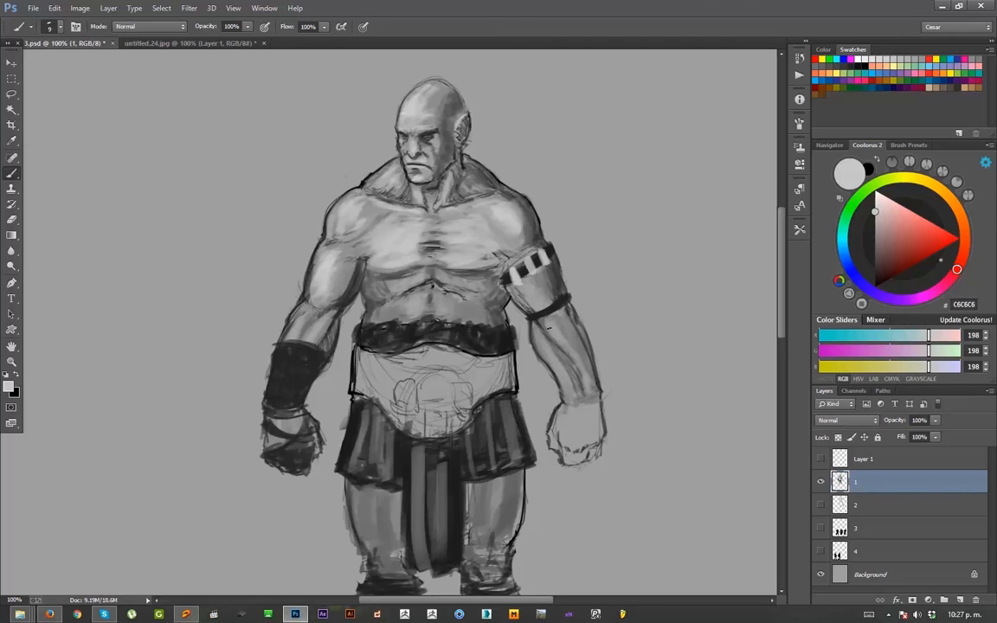
pyautogui.moveTo(557, 337); pyautogui.dragTo(579, 392)
pyautogui.press('[')
pyautogui.press('[')
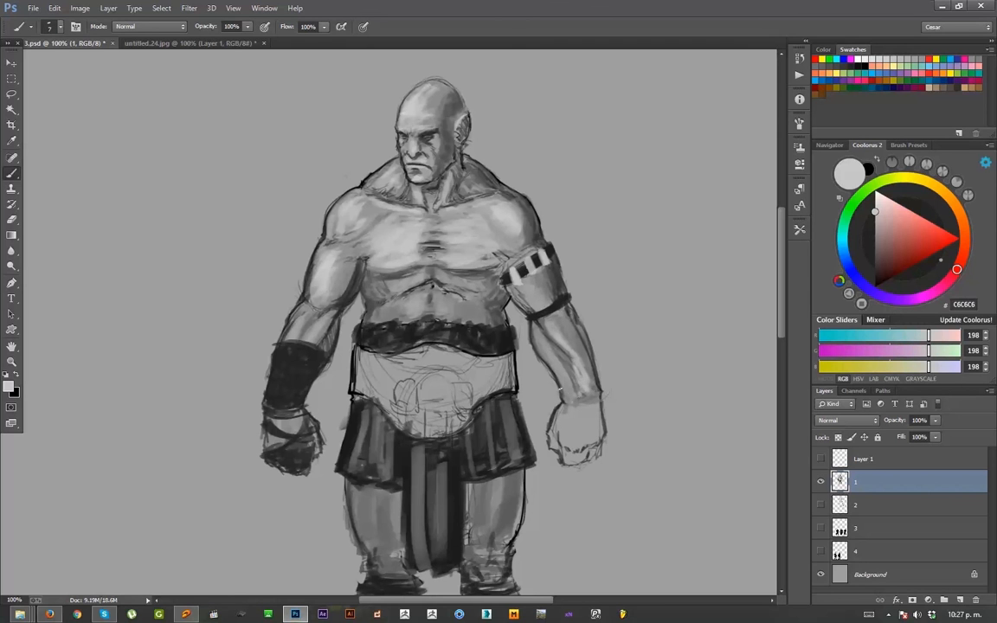
# - Darken the outer contour of the banded arm's forearm with sampled grey 1F1F1F
pyautogui.press(']')
pyautogui.press(']')
pyautogui.keyDown('alt'); pyautogui.click(507, 271); pyautogui.keyUp('alt')
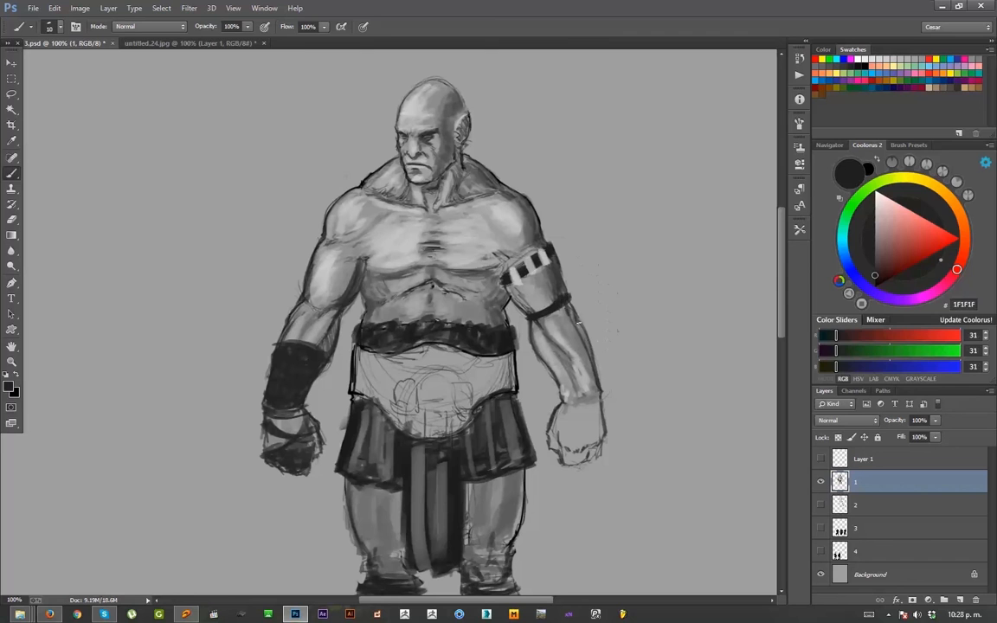
pyautogui.press('[')
pyautogui.press('[')
pyautogui.keyDown('alt'); pyautogui.click(589, 360); pyautogui.keyUp('alt')
pyautogui.keyDown('alt'); pyautogui.click(509, 265); pyautogui.keyUp('alt')
pyautogui.moveTo(577, 320); pyautogui.dragTo(600, 386)
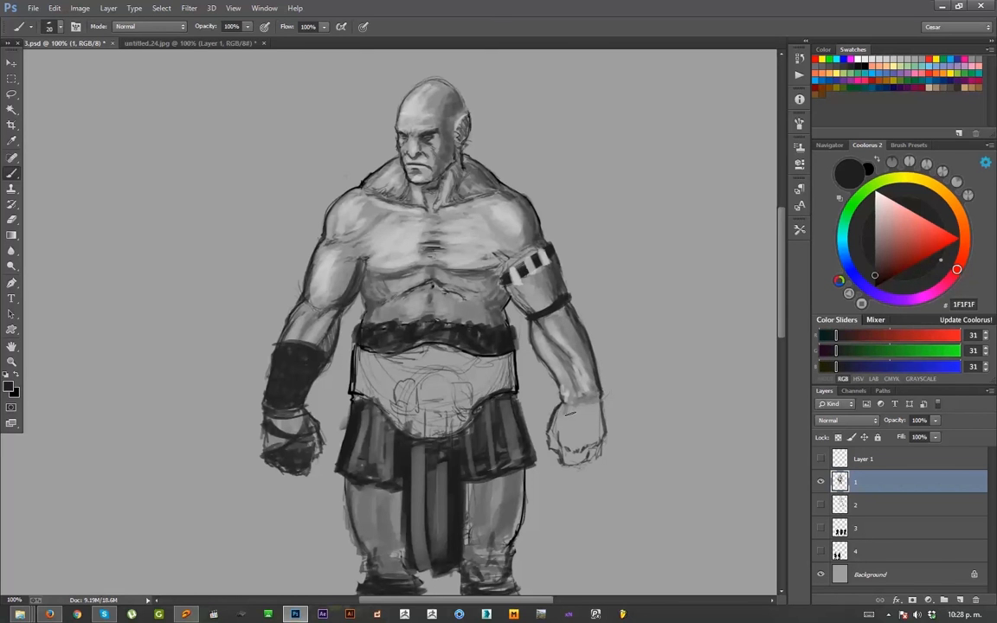
# - Fill the banded arm's fist with mid grey 797979 using a 20 px brush
pyautogui.keyDown('alt'); pyautogui.click(596, 396); pyautogui.keyUp('alt')
pyautogui.press(']')
pyautogui.press(']')
pyautogui.moveTo(596, 410)
pyautogui.mouseDown()
pyautogui.moveTo(586, 432)
pyautogui.moveTo(560, 427)
pyautogui.moveTo(579, 443)
pyautogui.mouseUp()
pyautogui.press('[')
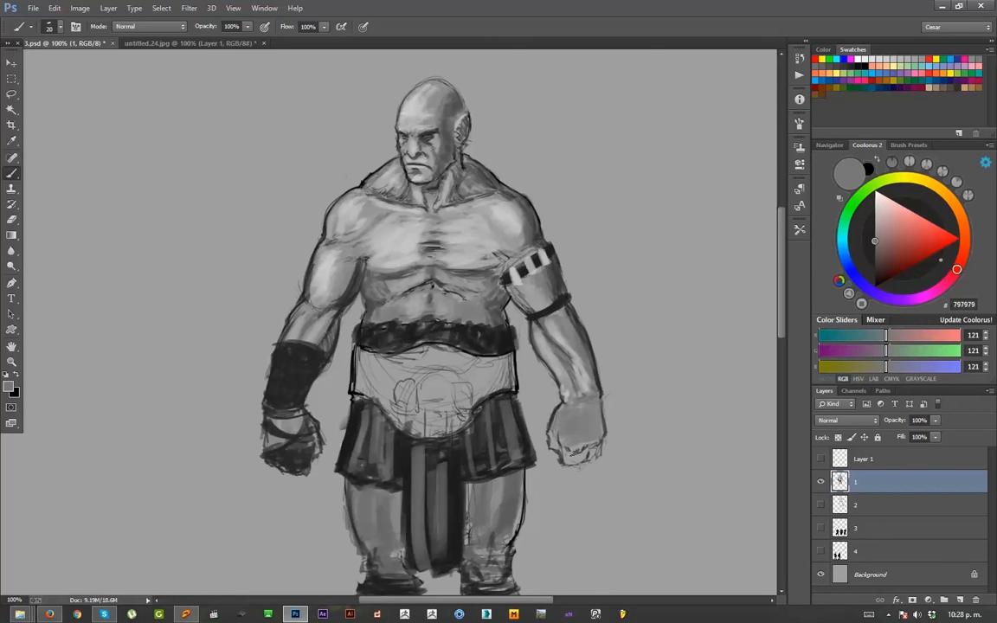
# - Highlight the knuckles of the banded arm's fist with C6C6C6
pyautogui.keyDown('alt'); pyautogui.click(538, 301); pyautogui.keyUp('alt')
pyautogui.keyDown('alt'); pyautogui.click(516, 229); pyautogui.keyUp('alt')
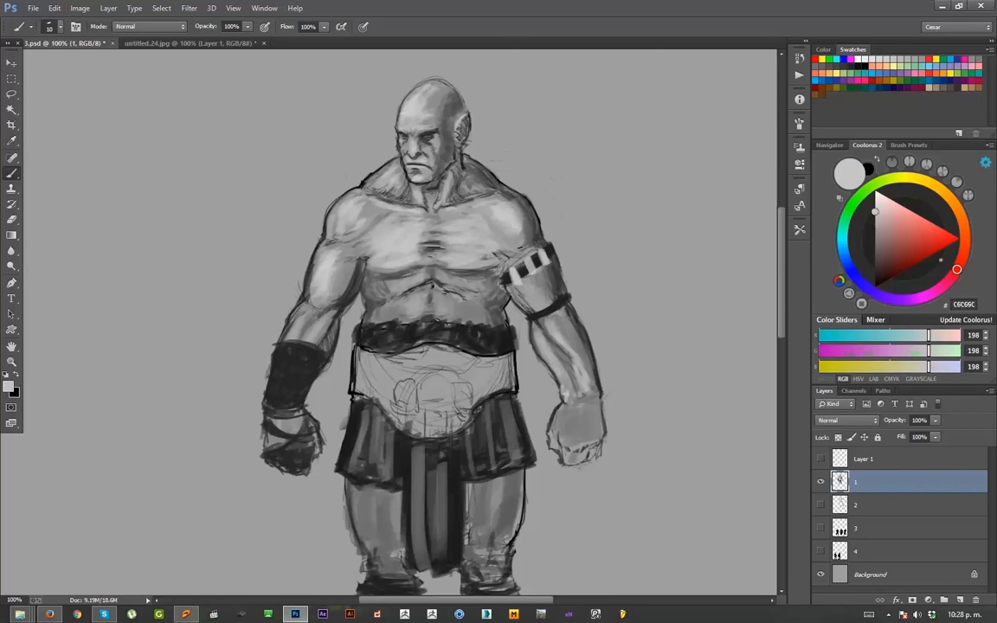
pyautogui.press(']')
pyautogui.press(']')
pyautogui.moveTo(571, 447); pyautogui.dragTo(592, 449)
# - Define the fingers of the banded arm's fist with sampled greys 838383 and 282828, using fine brushes
pyautogui.keyDown('alt'); pyautogui.click(565, 422); pyautogui.keyUp('alt')
pyautogui.press('[')
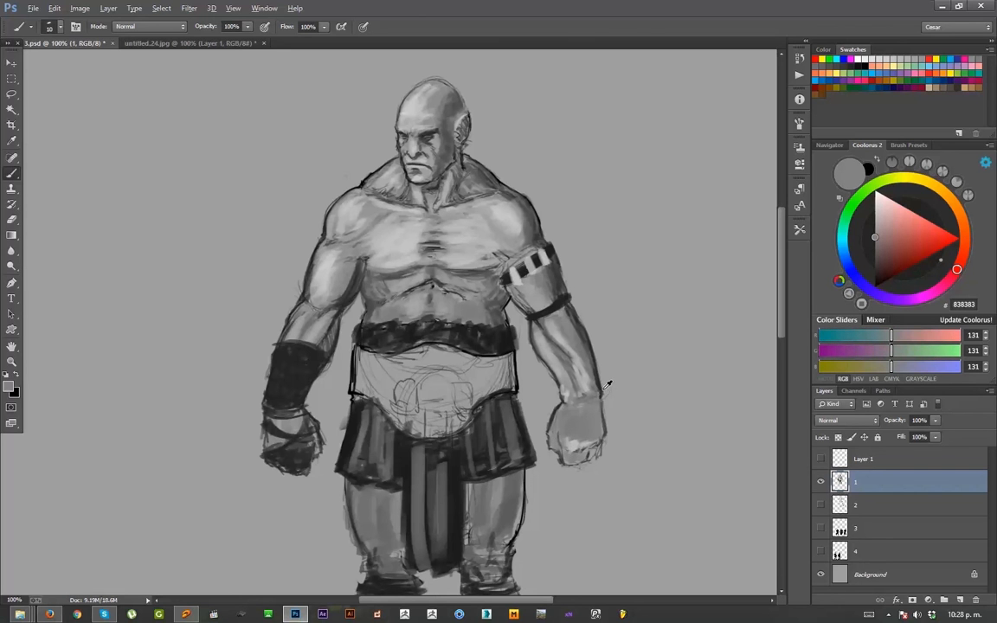
pyautogui.keyDown('alt'); pyautogui.click(585, 451); pyautogui.keyUp('alt')
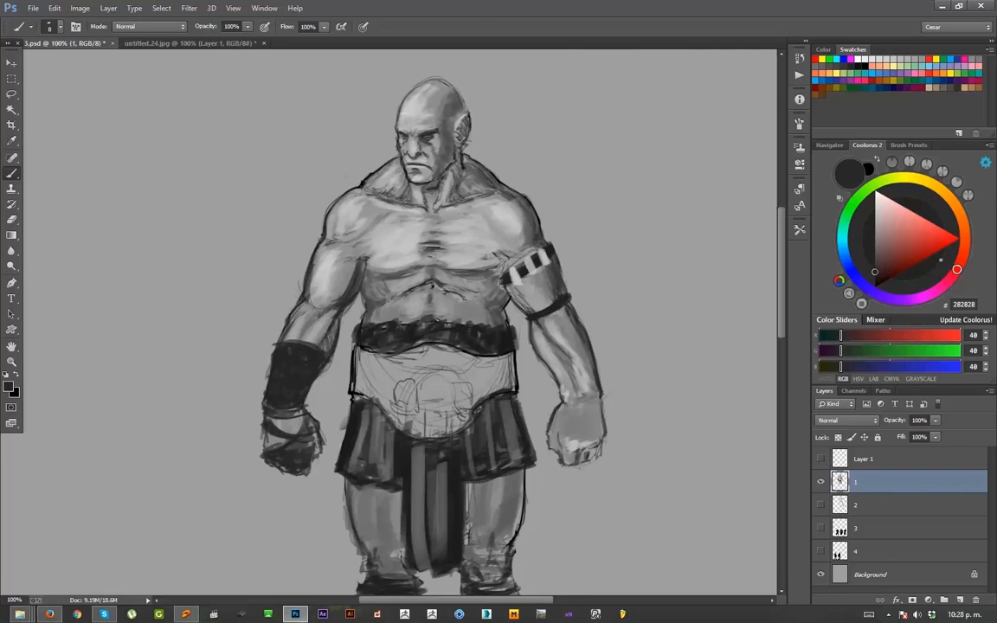
pyautogui.moveTo(568, 465); pyautogui.dragTo(579, 464)
# - Shade the thigh on the bracer side with sampled greys 6B6B6B and A1A1A1, using brushes of 15 px and 10 px
pyautogui.moveTo(541, 489); pyautogui.dragTo(548, 368)
pyautogui.moveTo(395, 481); pyautogui.dragTo(393, 397)
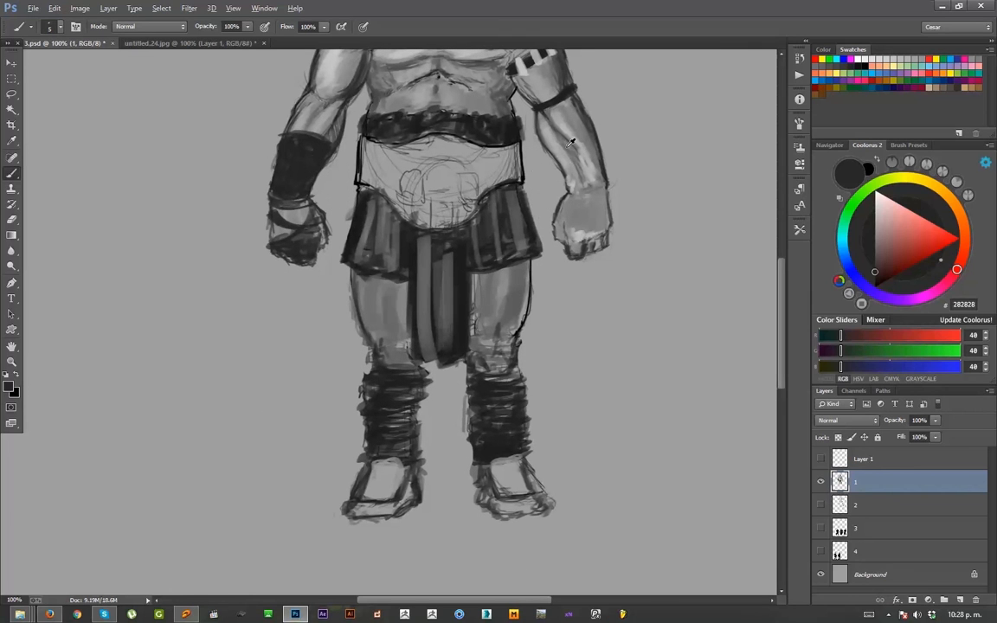
pyautogui.keyDown('alt'); pyautogui.click(504, 127); pyautogui.keyUp('alt')
pyautogui.press(']')
pyautogui.press(']')
pyautogui.press(']')
pyautogui.moveTo(367, 284)
pyautogui.mouseDown()
pyautogui.moveTo(384, 336)
pyautogui.moveTo(375, 291)
pyautogui.moveTo(388, 346)
pyautogui.moveTo(382, 319)
pyautogui.mouseUp()
pyautogui.press('[')
pyautogui.keyDown('alt'); pyautogui.click(401, 292); pyautogui.keyUp('alt')
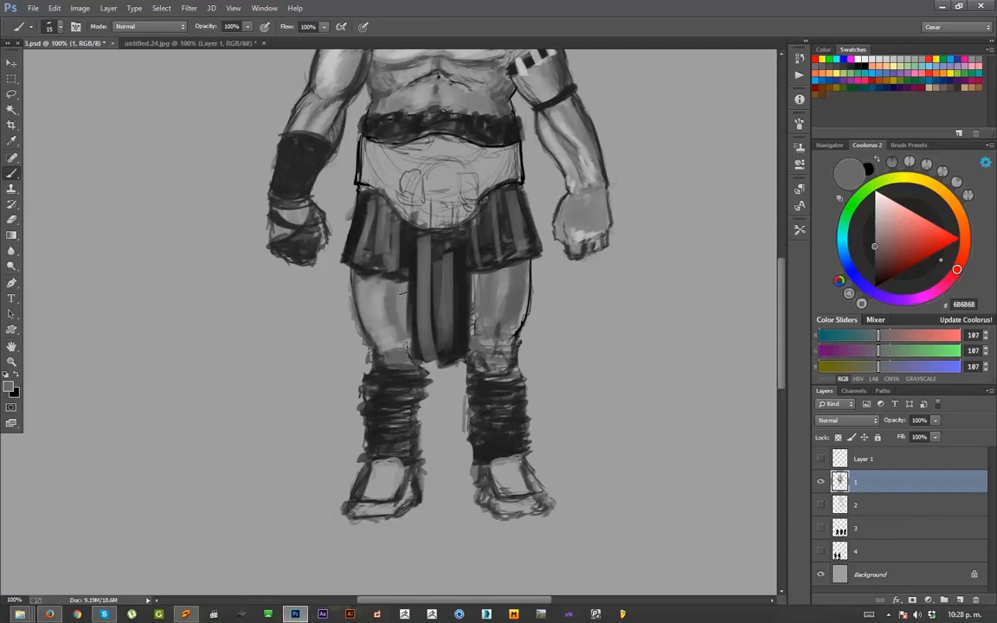
pyautogui.keyDown('alt'); pyautogui.click(379, 329); pyautogui.keyUp('alt')
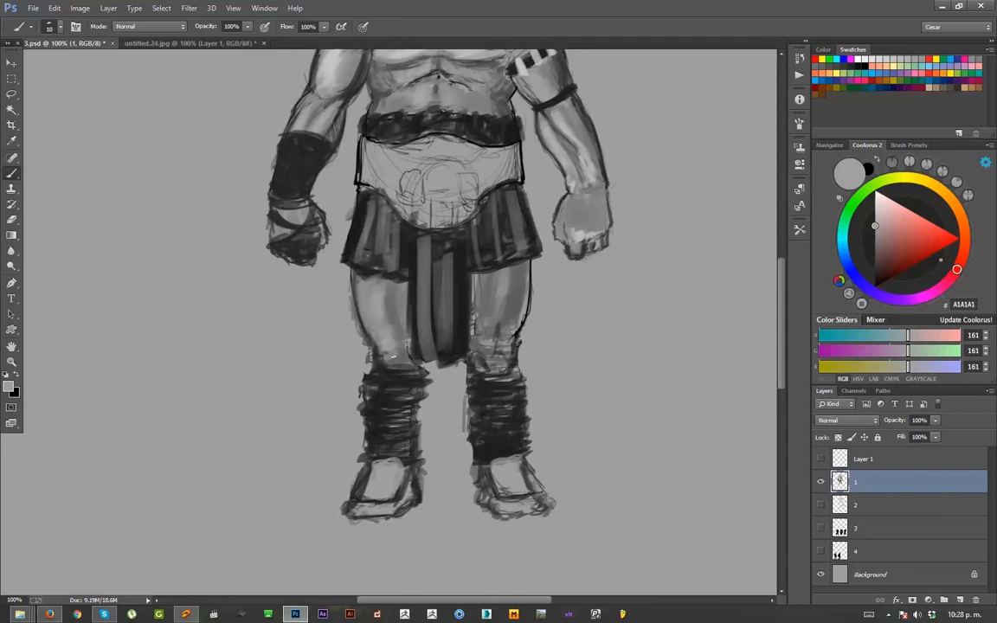
pyautogui.moveTo(383, 320); pyautogui.dragTo(385, 387)
# - Deepen the shadows under the skirt's hem and on the thigh with sampled darks 1D1D1D and 252525
pyautogui.keyDown('alt'); pyautogui.click(369, 300); pyautogui.keyUp('alt')
pyautogui.press(']')
pyautogui.moveTo(362, 300); pyautogui.dragTo(359, 337)
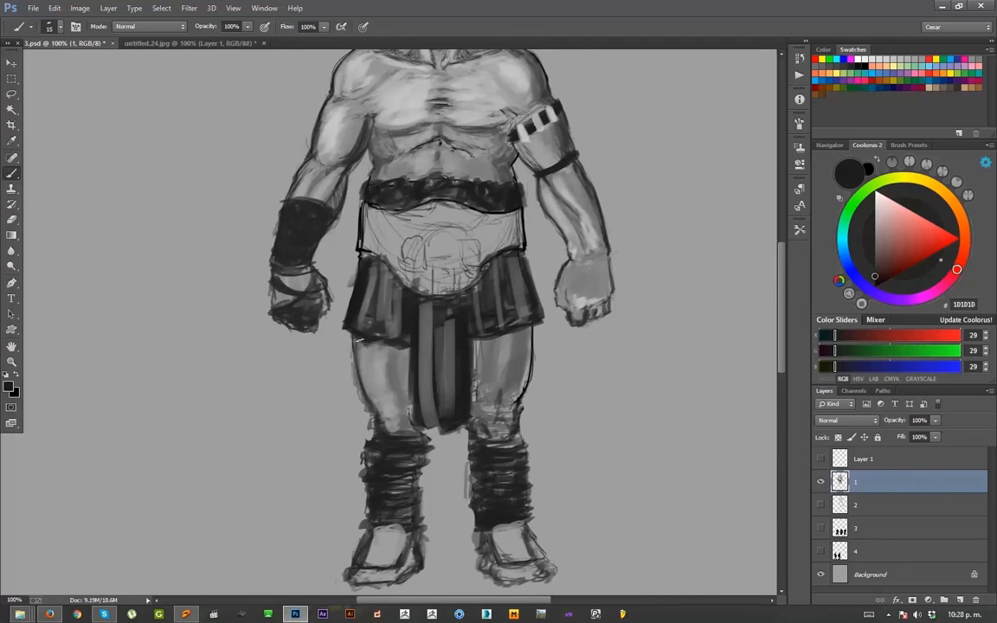
pyautogui.moveTo(374, 302)
pyautogui.mouseDown()
pyautogui.moveTo(379, 334)
pyautogui.moveTo(411, 334)
pyautogui.moveTo(427, 417)
pyautogui.mouseUp()
pyautogui.keyDown('alt'); pyautogui.click(383, 285); pyautogui.keyUp('alt')
pyautogui.press(']')
pyautogui.keyDown('alt'); pyautogui.click(417, 294); pyautogui.keyUp('alt')
pyautogui.press('[')
pyautogui.press('[')
# - Outline an arched emblem at the centre of the belt plate in 313131 with a 7 px brush
pyautogui.moveTo(438, 346); pyautogui.dragTo(422, 439)
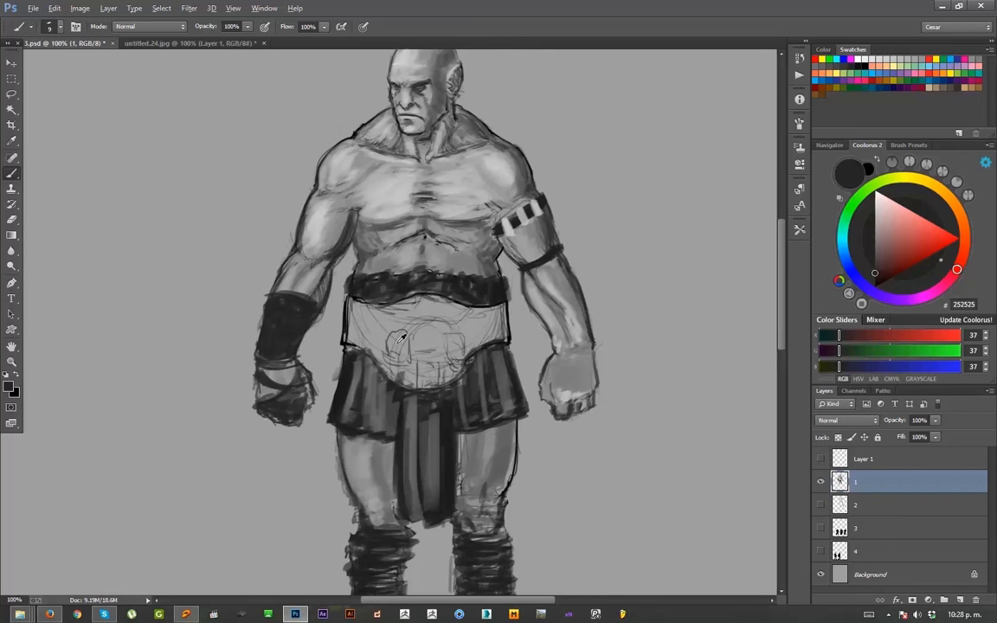
pyautogui.keyDown('alt'); pyautogui.click(362, 305); pyautogui.keyUp('alt')
pyautogui.moveTo(399, 334)
pyautogui.mouseDown()
pyautogui.moveTo(442, 324)
pyautogui.moveTo(416, 319)
pyautogui.moveTo(451, 352)
pyautogui.mouseUp()
pyautogui.hotkey('ctrl', 'z')
pyautogui.moveTo(432, 312); pyautogui.dragTo(451, 345)
pyautogui.moveTo(423, 313); pyautogui.dragTo(406, 354)
pyautogui.moveTo(405, 338)
pyautogui.mouseDown()
pyautogui.moveTo(426, 315)
pyautogui.moveTo(449, 354)
pyautogui.mouseUp()
pyautogui.moveTo(406, 333); pyautogui.dragTo(406, 358)
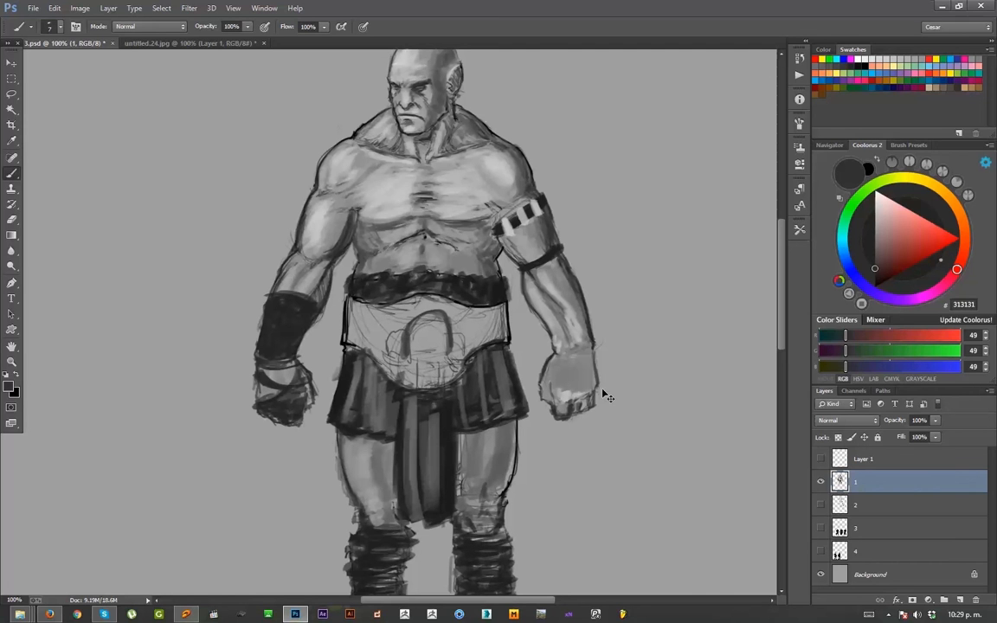
# - Create a new layer and paint a curved tusk in BEBEBE over the bracer-side skirt with a 15 px brush
pyautogui.hotkey('ctrl', 'shift', 'n')
pyautogui.press('Return')
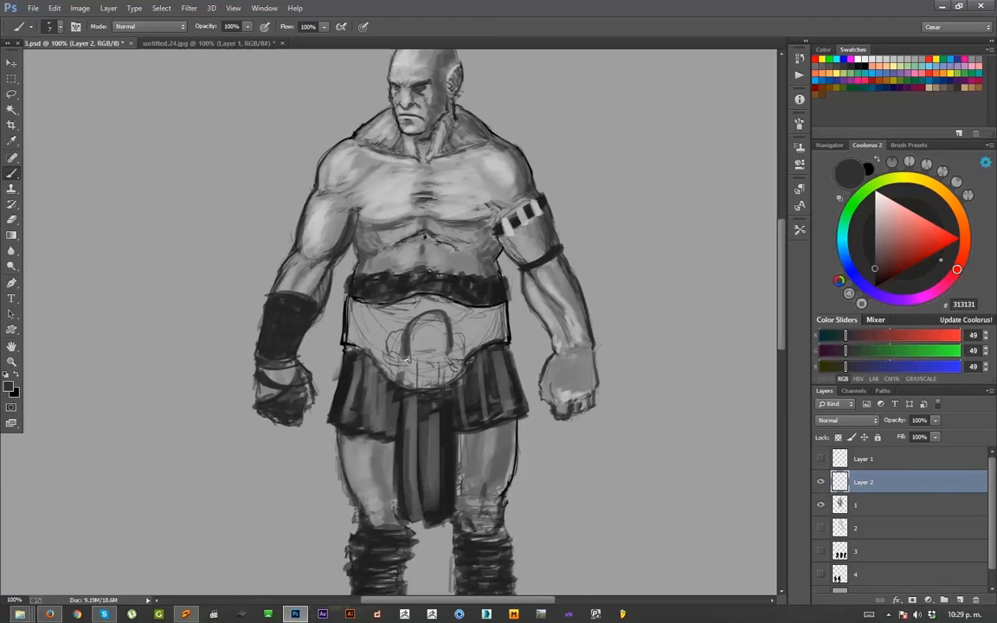
pyautogui.keyDown('alt'); pyautogui.click(540, 206); pyautogui.keyUp('alt')
pyautogui.keyDown('alt'); pyautogui.click(427, 328); pyautogui.keyUp('alt')
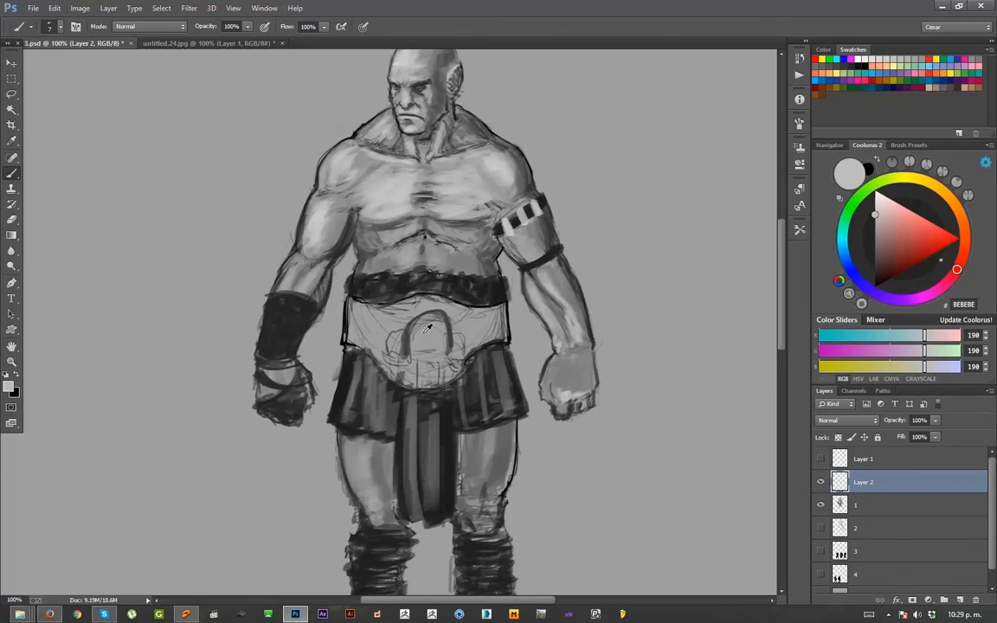
pyautogui.hotkey('ctrl', 'z')
pyautogui.moveTo(405, 358)
pyautogui.mouseDown()
pyautogui.moveTo(366, 416)
pyautogui.moveTo(390, 415)
pyautogui.moveTo(350, 372)
pyautogui.moveTo(386, 362)
pyautogui.mouseUp()
pyautogui.hotkey('ctrl', 'z')
pyautogui.press('[')
pyautogui.press('[')
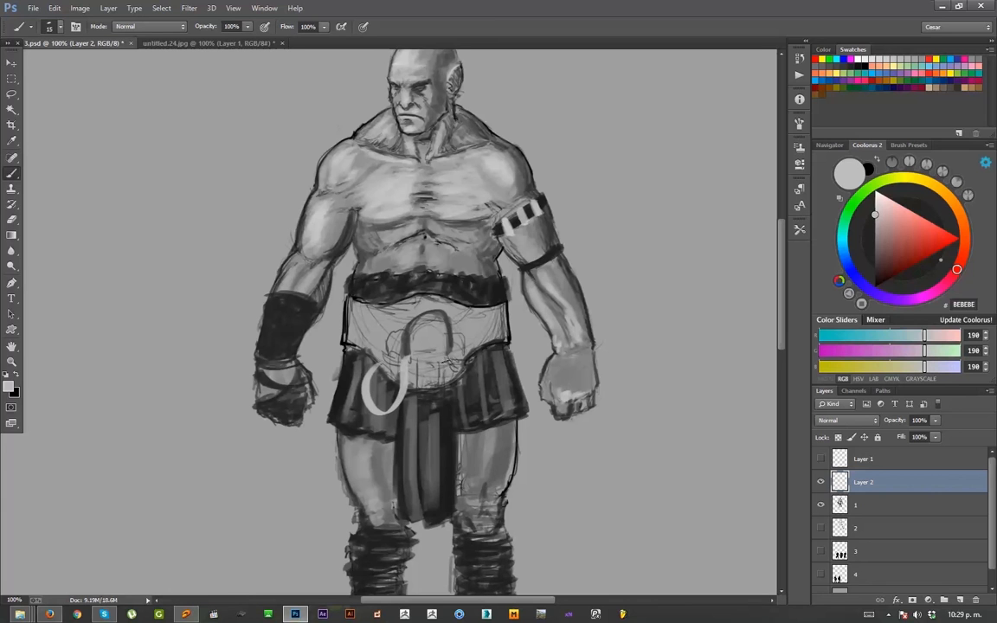
# - Paint a matching curved tusk in BEBEBE on the other side of the skirt and thicken both tusks' upper ends
pyautogui.moveTo(449, 360)
pyautogui.mouseDown()
pyautogui.moveTo(489, 405)
pyautogui.moveTo(457, 392)
pyautogui.moveTo(500, 389)
pyautogui.mouseUp()
pyautogui.hotkey('ctrl', 'z')
pyautogui.hotkey('ctrl', 'z')
pyautogui.moveTo(451, 360); pyautogui.dragTo(493, 378)
pyautogui.press('[')
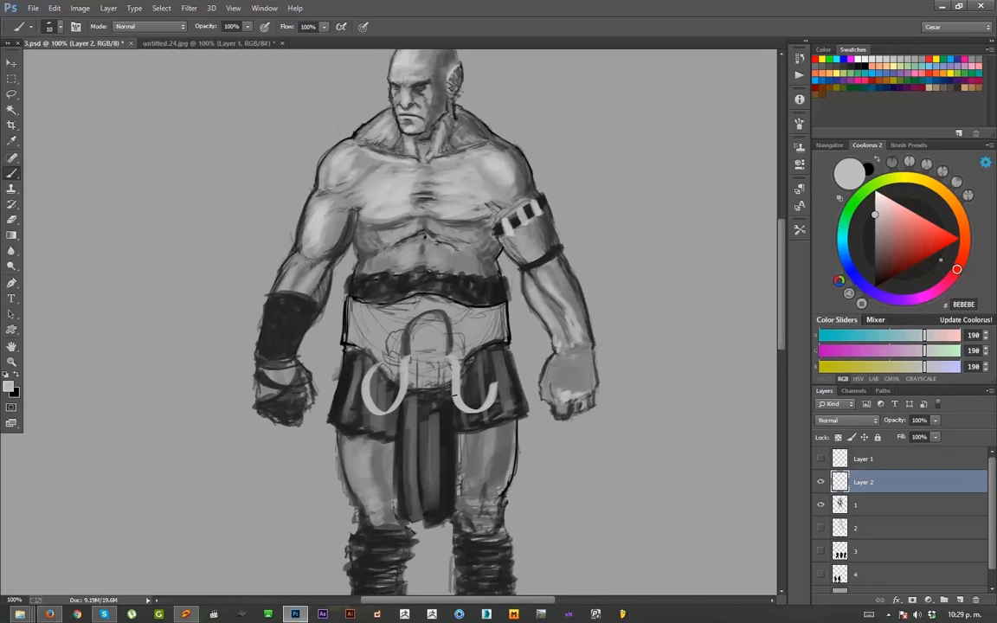
pyautogui.press('[')
pyautogui.moveTo(414, 355); pyautogui.dragTo(397, 406)
pyautogui.press(']')
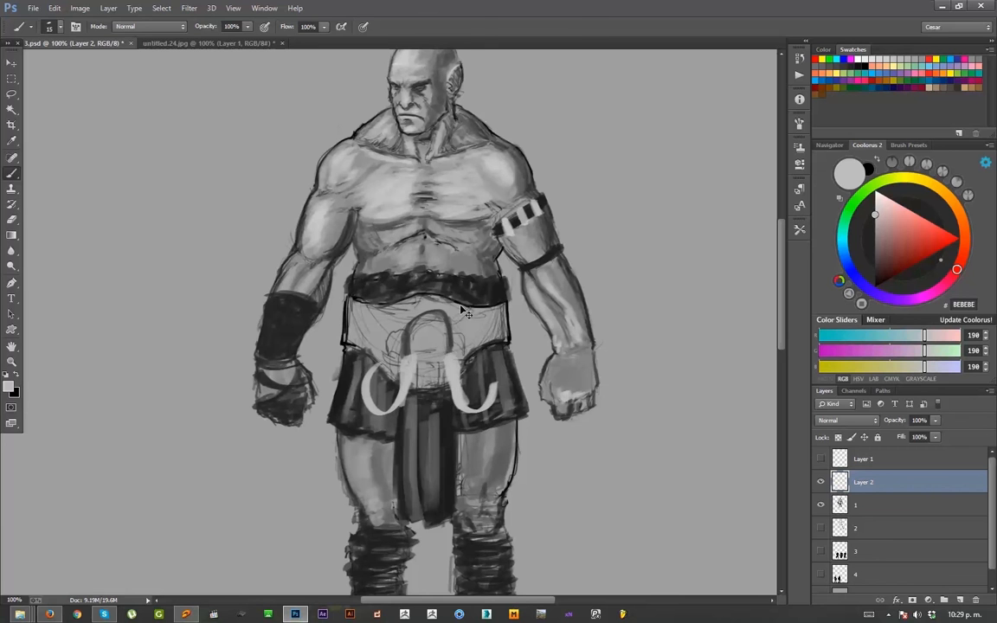
# - Scale down the pair of tusks and move them up to fit under the arched belt emblem
pyautogui.hotkey('ctrl', 't')
pyautogui.moveTo(499, 352)
pyautogui.mouseDown()
pyautogui.moveTo(458, 374)
pyautogui.moveTo(450, 349)
pyautogui.mouseUp()
pyautogui.press('Return')
pyautogui.press('v')
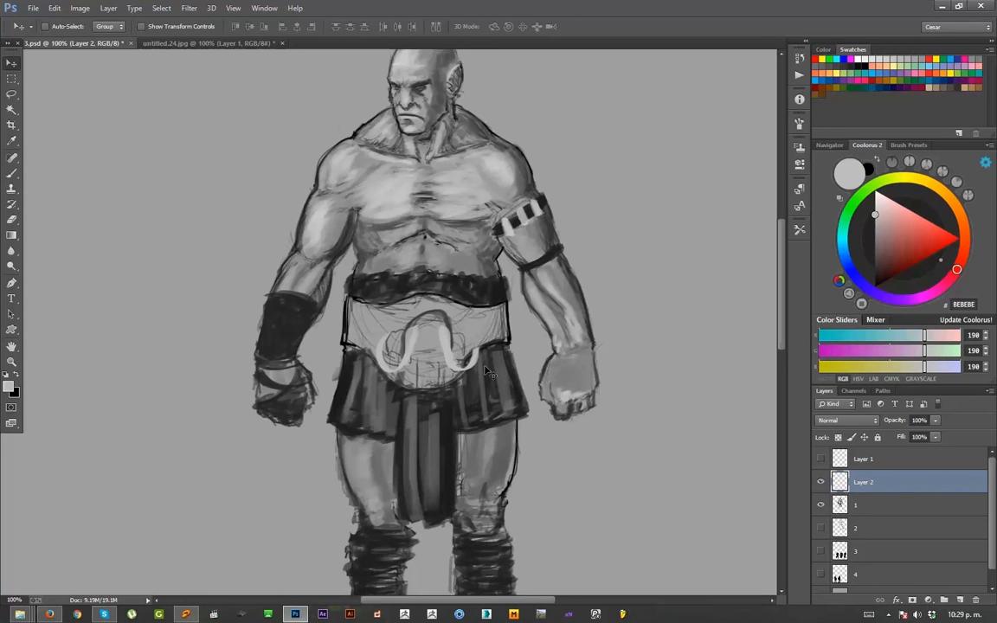
pyautogui.hotkey('ctrl', 't')
pyautogui.press('Return')
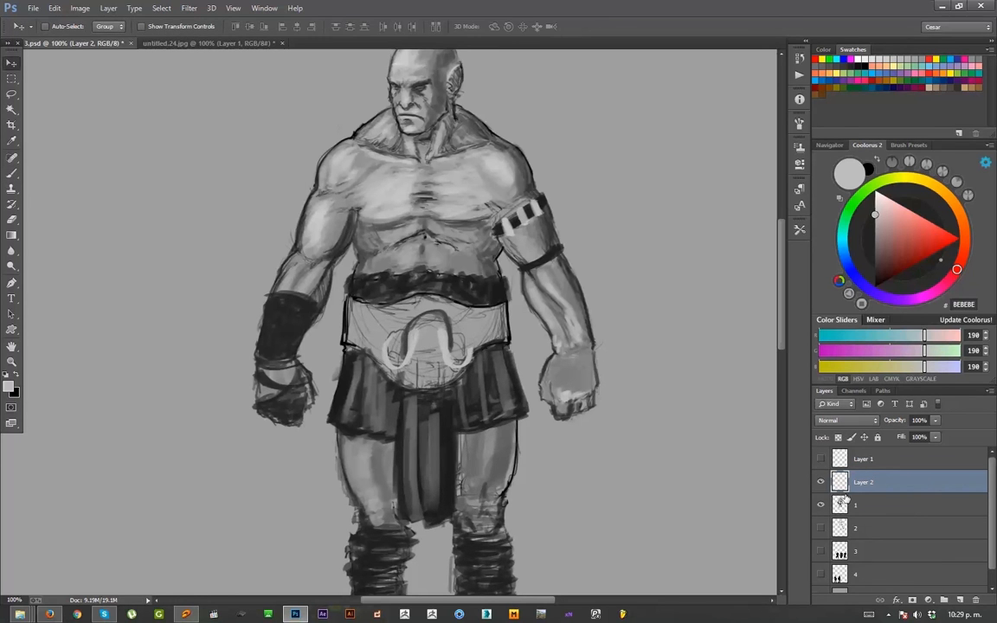
# - Paint over the emblem's arch outline on layer 1 with 9F9F9F using a 35 px brush
pyautogui.hotkey('alt', '[')
pyautogui.press('e')
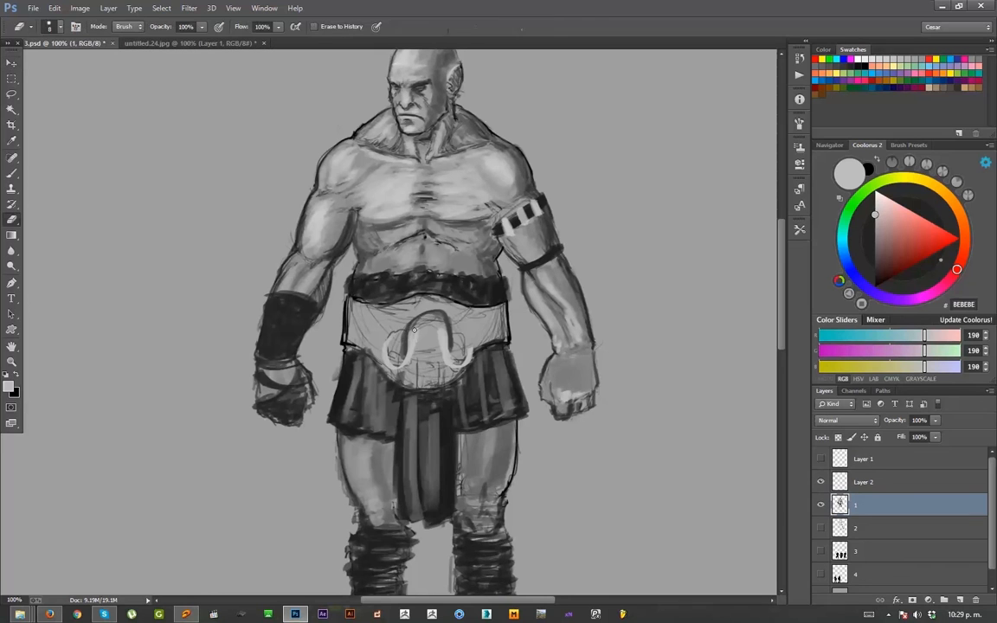
pyautogui.moveTo(419, 339)
pyautogui.mouseDown()
pyautogui.moveTo(407, 333)
pyautogui.moveTo(421, 328)
pyautogui.mouseUp()
pyautogui.hotkey('ctrl', 'z')
pyautogui.press('b')
pyautogui.keyDown('alt'); pyautogui.click(460, 324); pyautogui.keyUp('alt')
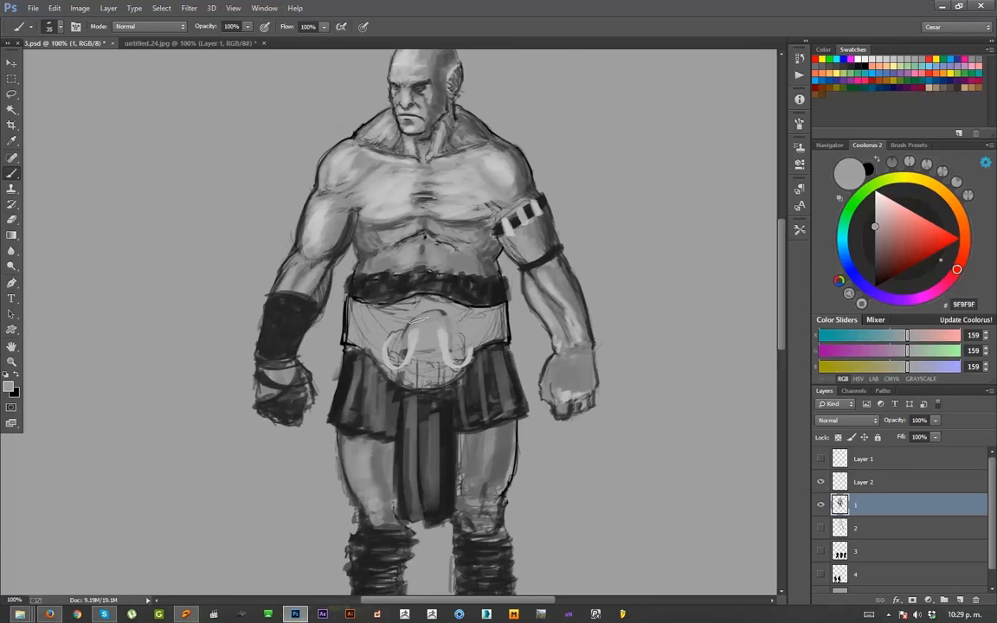
# - Redraw a narrower arched head and a ringed trunk between the tusks in 292929 with a 7 px brush
pyautogui.keyDown('alt'); pyautogui.click(411, 333); pyautogui.keyUp('alt')
pyautogui.press('[')
pyautogui.press('[')
pyautogui.press('[')
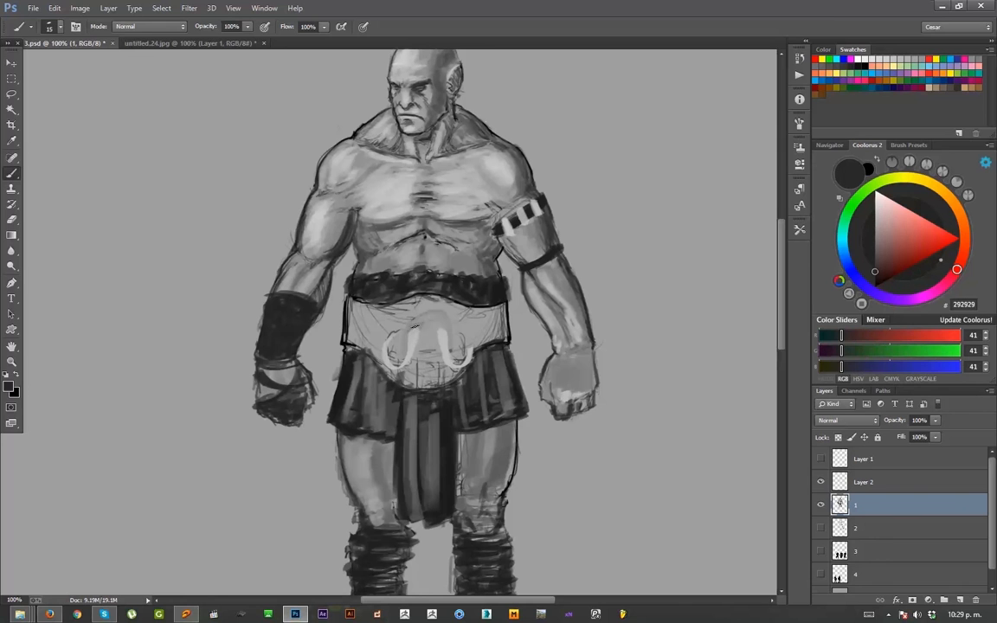
pyautogui.moveTo(413, 336)
pyautogui.mouseDown()
pyautogui.moveTo(434, 312)
pyautogui.moveTo(444, 337)
pyautogui.mouseUp()
pyautogui.hotkey('ctrl', 'z')
pyautogui.press('[')
pyautogui.press('[')
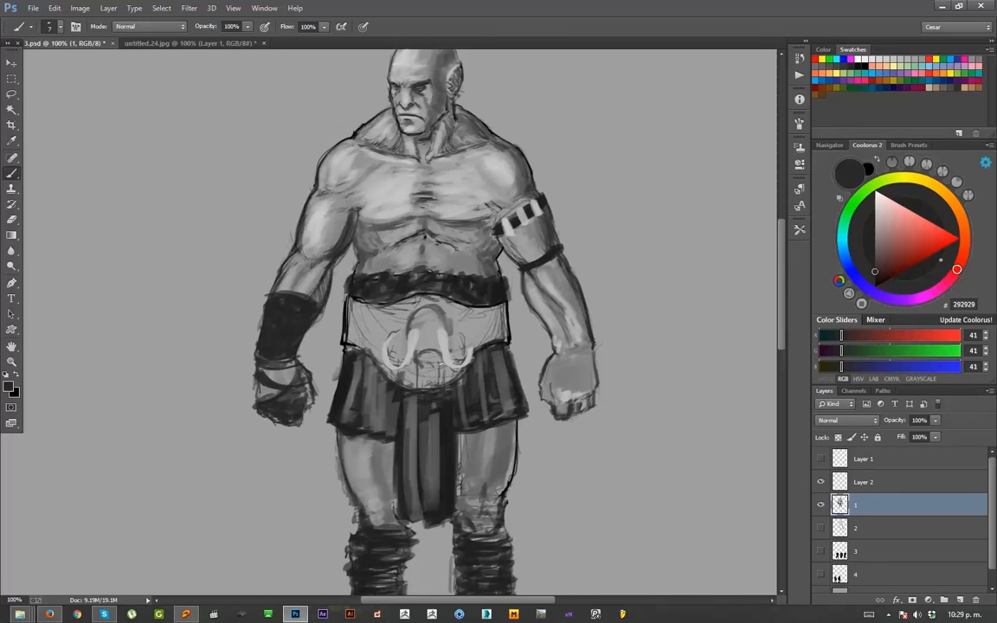
pyautogui.moveTo(425, 357)
pyautogui.mouseDown()
pyautogui.moveTo(428, 386)
pyautogui.moveTo(428, 367)
pyautogui.mouseUp()
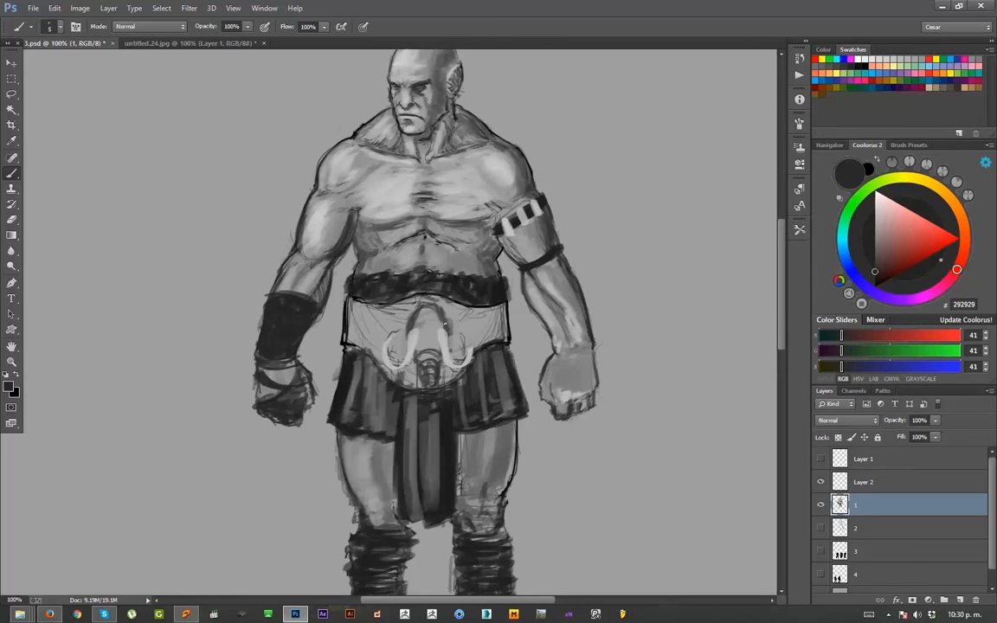
# - Fill the emblem's arched head and trunk with 292929, using brushes from 5 px to 25 px
pyautogui.moveTo(416, 316); pyautogui.dragTo(410, 336)
pyautogui.press(']')
pyautogui.press(']')
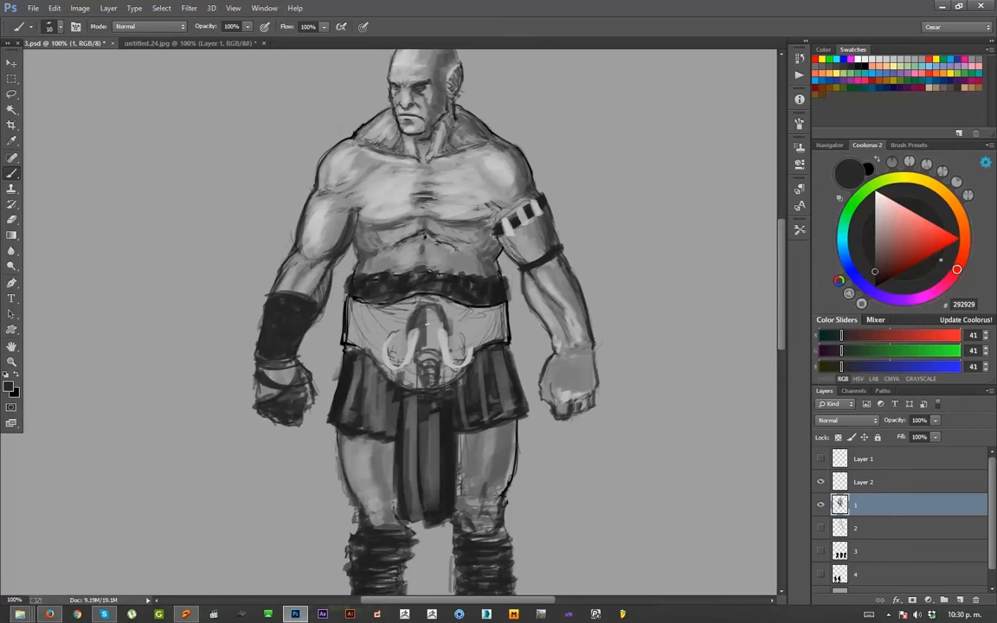
pyautogui.moveTo(422, 310); pyautogui.dragTo(421, 350)
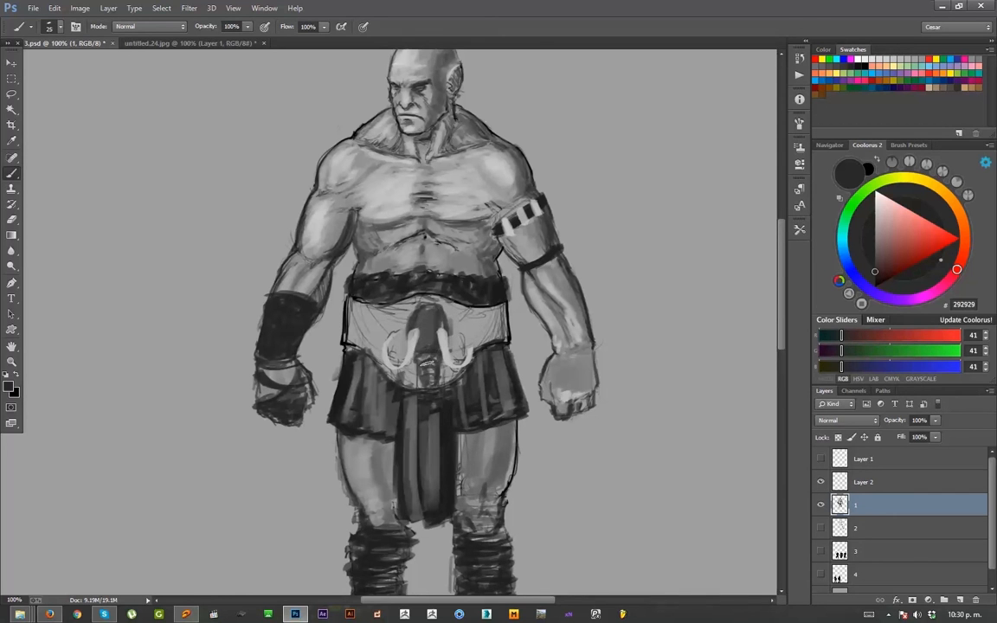
pyautogui.press(']')
pyautogui.moveTo(422, 313); pyautogui.dragTo(430, 327)
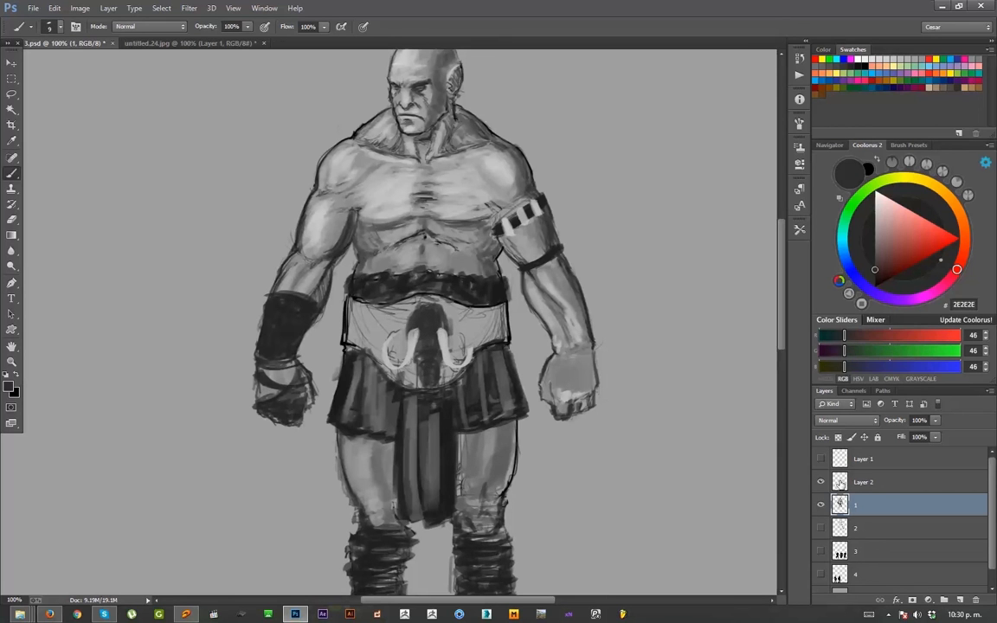
# - Merge the tusk layer into layer 1 and blend the tusk tops into the head with 343434, 686868 and 2E2E2E
pyautogui.keyDown('alt'); pyautogui.click(423, 334); pyautogui.keyUp('alt')
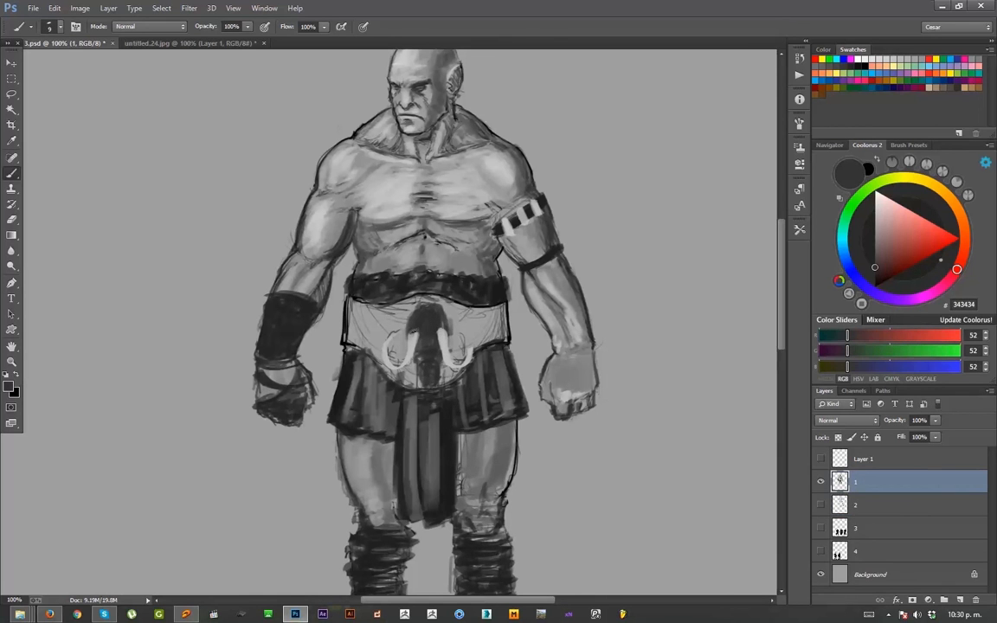
pyautogui.keyDown('alt'); pyautogui.click(416, 319); pyautogui.keyUp('alt')
pyautogui.keyDown('alt'); pyautogui.click(447, 335); pyautogui.keyUp('alt')
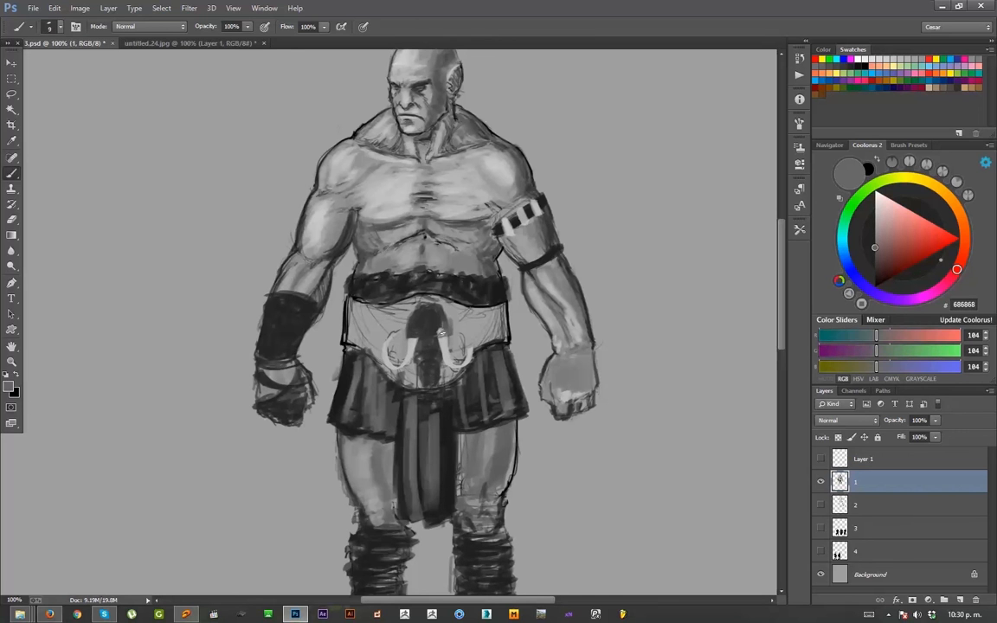
pyautogui.keyDown('alt'); pyautogui.click(396, 283); pyautogui.keyUp('alt')
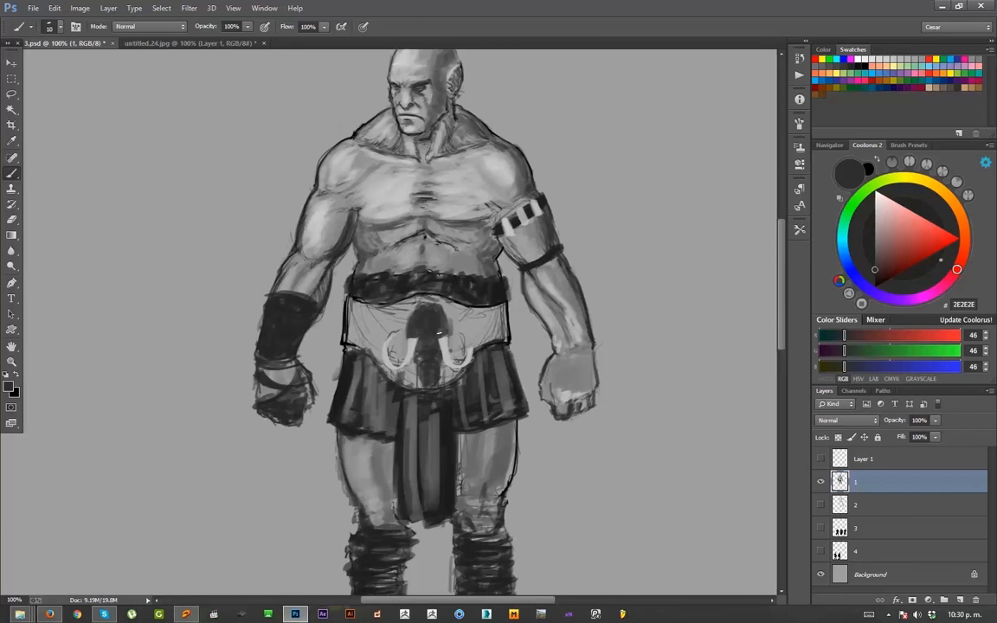
# - Paint light eyes on the emblem's head in B9B9B9 with a fine brush and trim them with 2B2B2B
pyautogui.keyDown('alt'); pyautogui.click(425, 331); pyautogui.keyUp('alt')
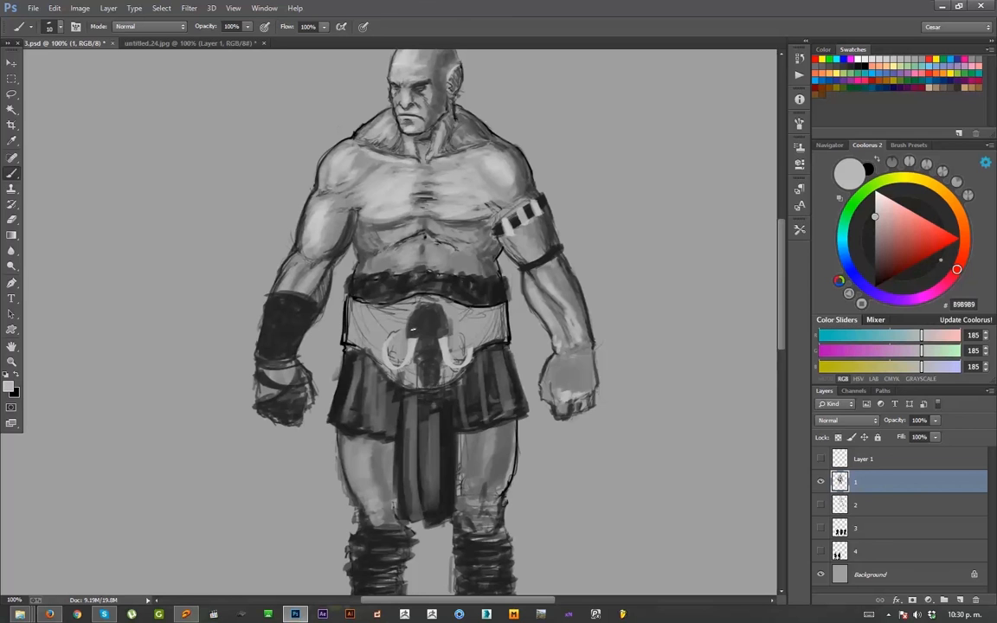
pyautogui.press('[')
pyautogui.moveTo(411, 332); pyautogui.dragTo(421, 329)
pyautogui.keyDown('alt'); pyautogui.click(388, 280); pyautogui.keyUp('alt')
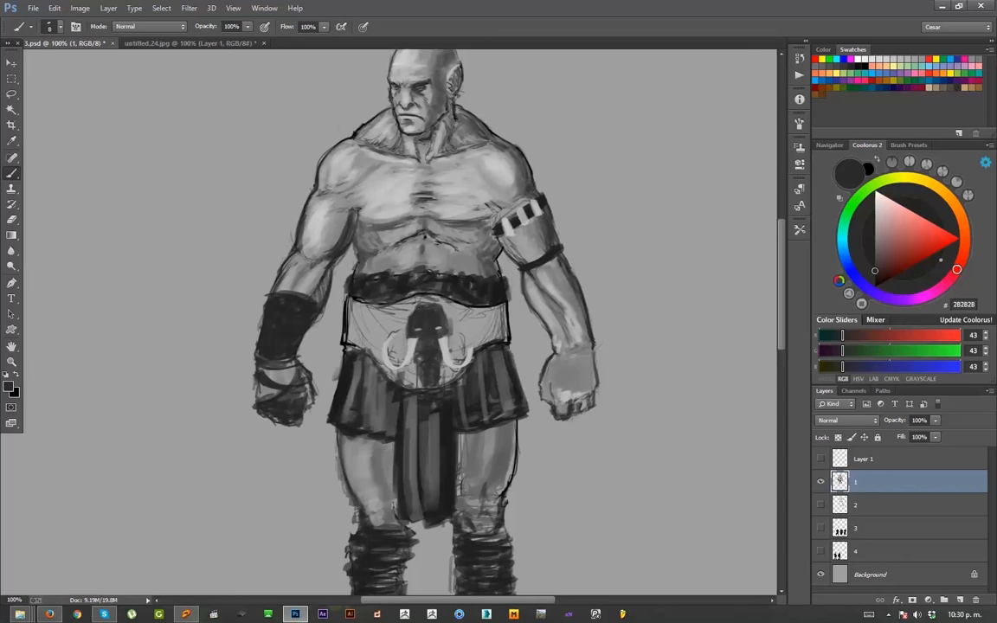
# - Refine the emblem's eyes and brow with 434343 and 2E2E2E, using an 8 px brush
pyautogui.keyDown('alt'); pyautogui.click(421, 340); pyautogui.keyUp('alt')
pyautogui.keyDown('alt'); pyautogui.click(393, 311); pyautogui.keyUp('alt')
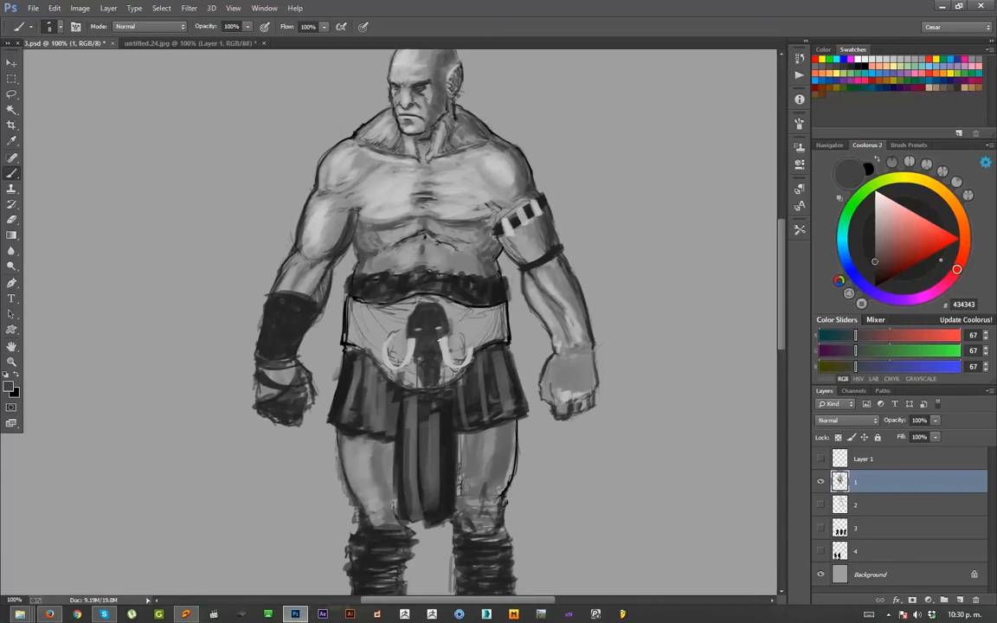
pyautogui.keyDown('alt'); pyautogui.click(431, 334); pyautogui.keyUp('alt')
pyautogui.moveTo(439, 335); pyautogui.dragTo(440, 345)
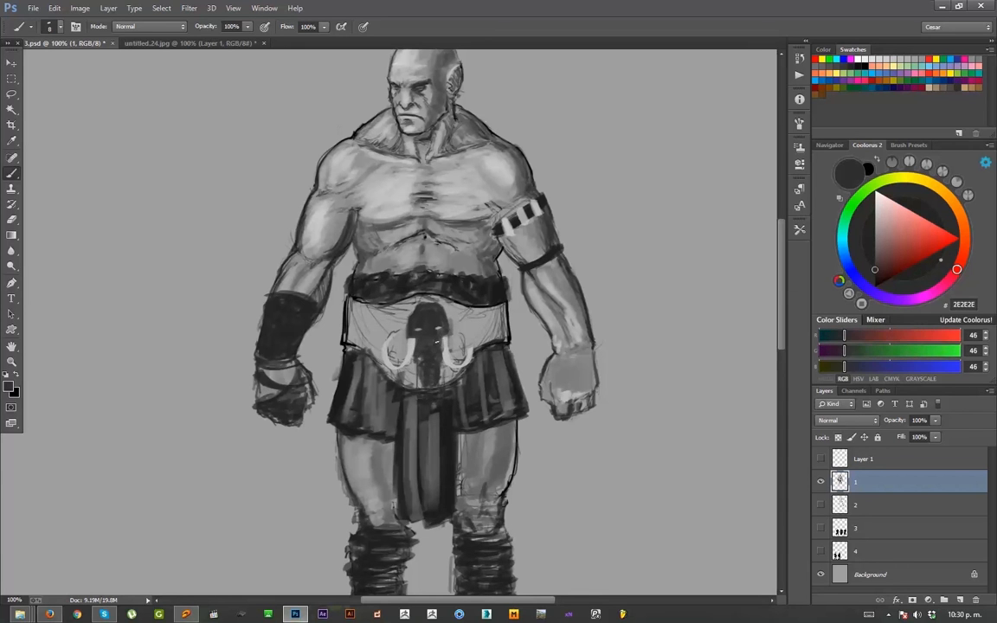
# - Darken the emblem's trunk with 2C2C2C and paint curved light rings down it in BDBDBD with a 6 px brush
pyautogui.keyDown('alt'); pyautogui.click(443, 347); pyautogui.keyUp('alt')
pyautogui.keyDown('alt'); pyautogui.click(425, 362); pyautogui.keyUp('alt')
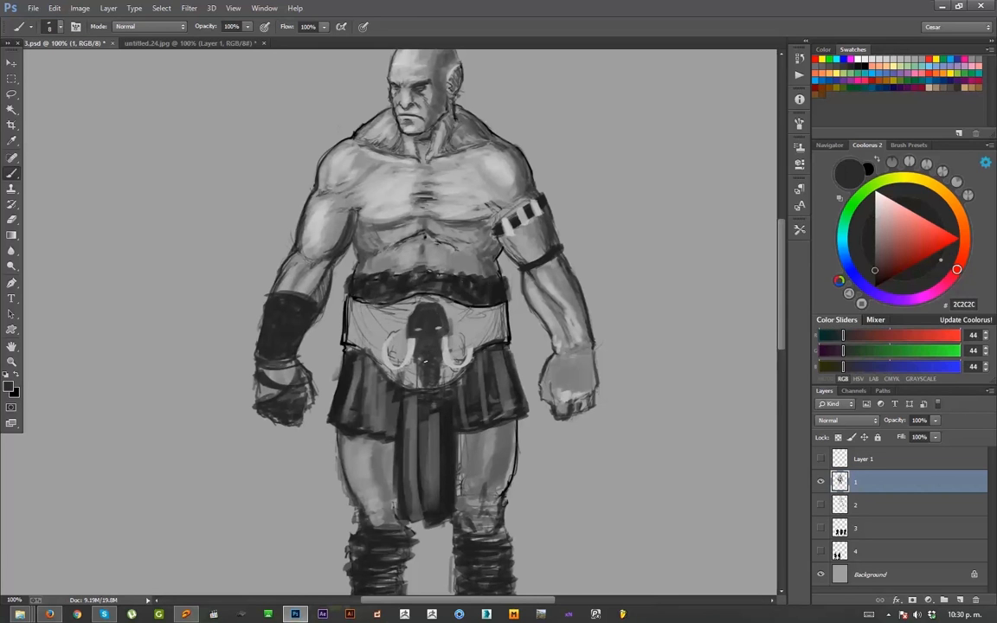
pyautogui.keyDown('alt'); pyautogui.click(451, 346); pyautogui.keyUp('alt')
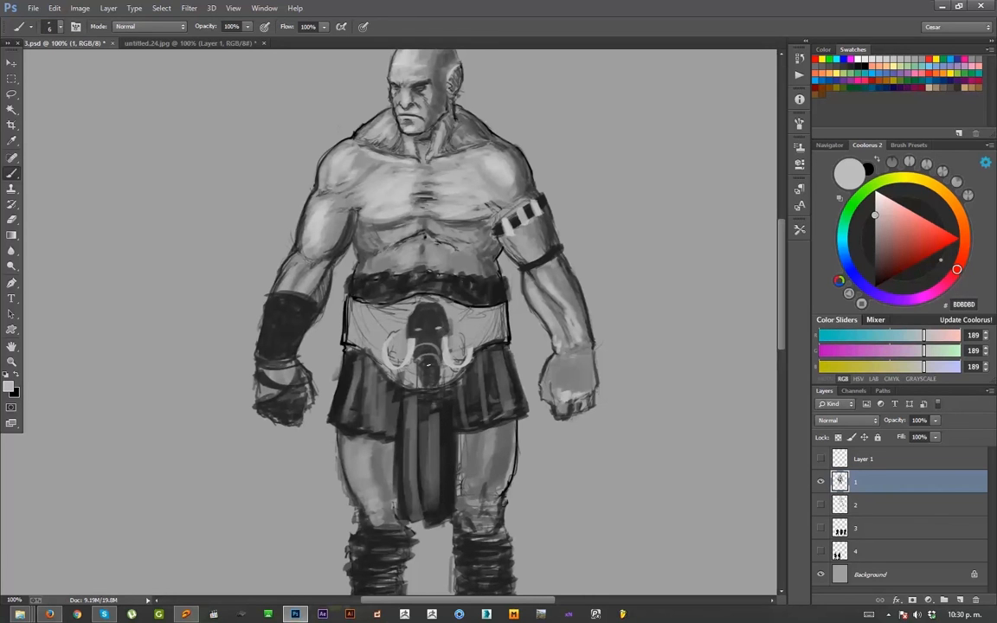
pyautogui.moveTo(427, 365); pyautogui.dragTo(436, 379)
# - Outline a circular medallion around the emblem's head in 2C2C2C with a 6 px brush
pyautogui.keyDown('alt'); pyautogui.click(381, 281); pyautogui.keyUp('alt')
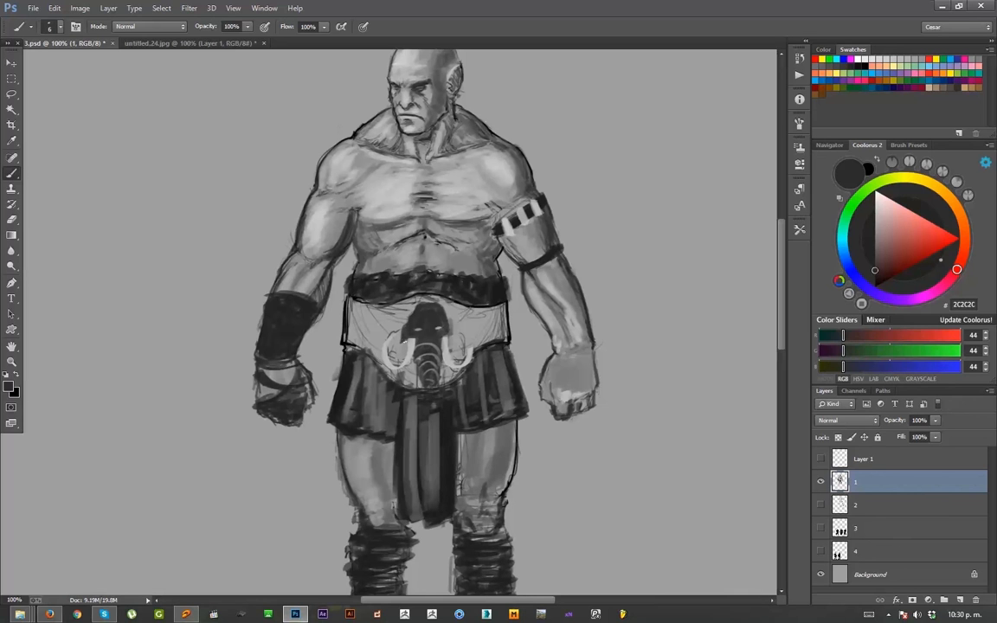
pyautogui.moveTo(448, 321); pyautogui.dragTo(455, 336)
pyautogui.press(']')
pyautogui.moveTo(416, 300); pyautogui.dragTo(387, 338)
pyautogui.moveTo(448, 301); pyautogui.dragTo(465, 348)
pyautogui.moveTo(459, 309); pyautogui.dragTo(465, 356)
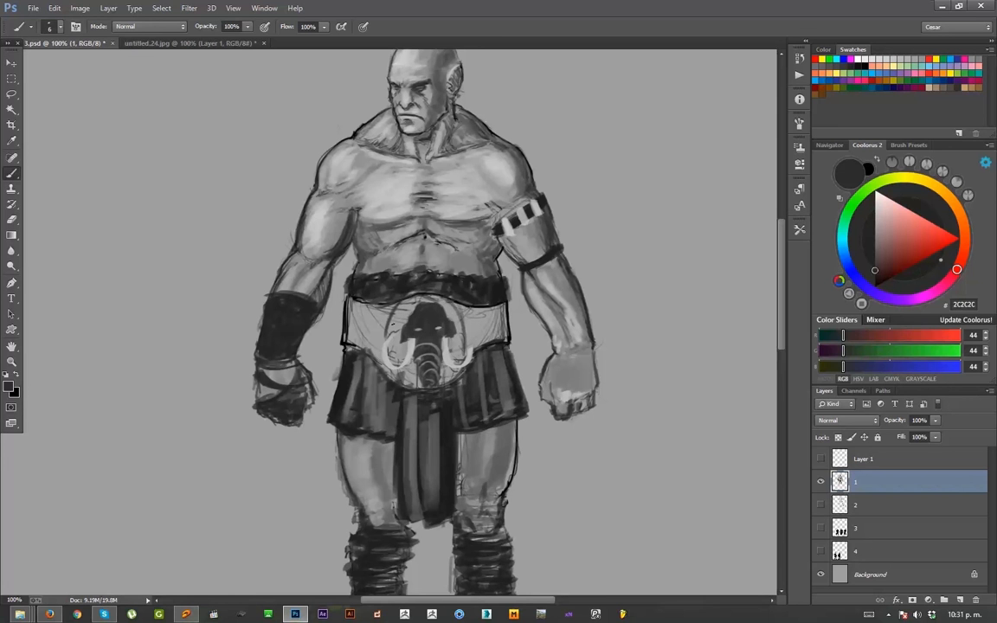
pyautogui.moveTo(389, 323)
pyautogui.mouseDown()
pyautogui.moveTo(386, 355)
pyautogui.moveTo(398, 377)
pyautogui.mouseUp()
# - Repaint both tusks brighter with white and D8D8D8, using a 9 px brush
pyautogui.press('d')
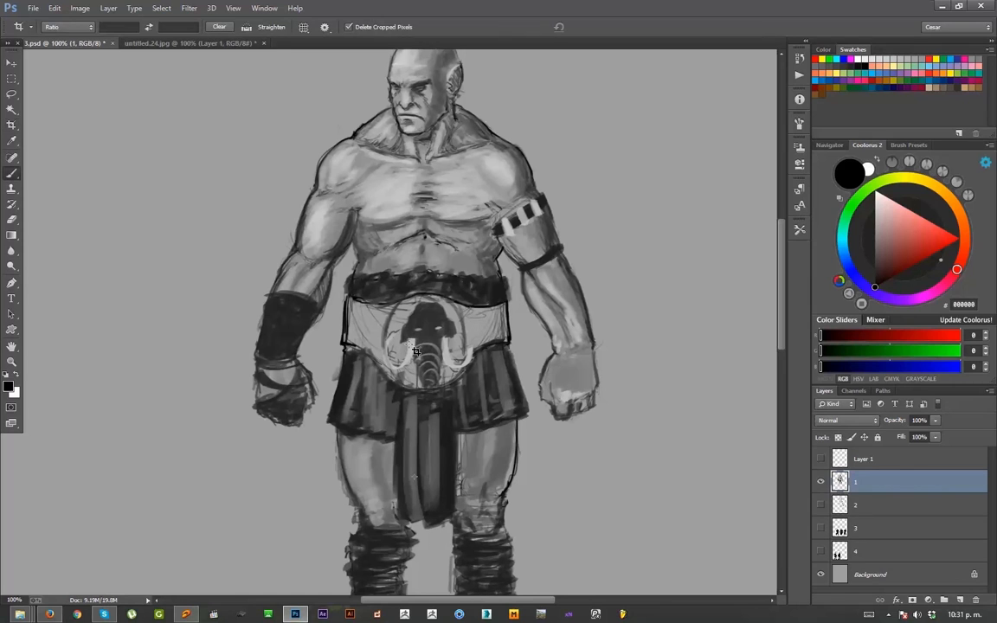
pyautogui.press('x')
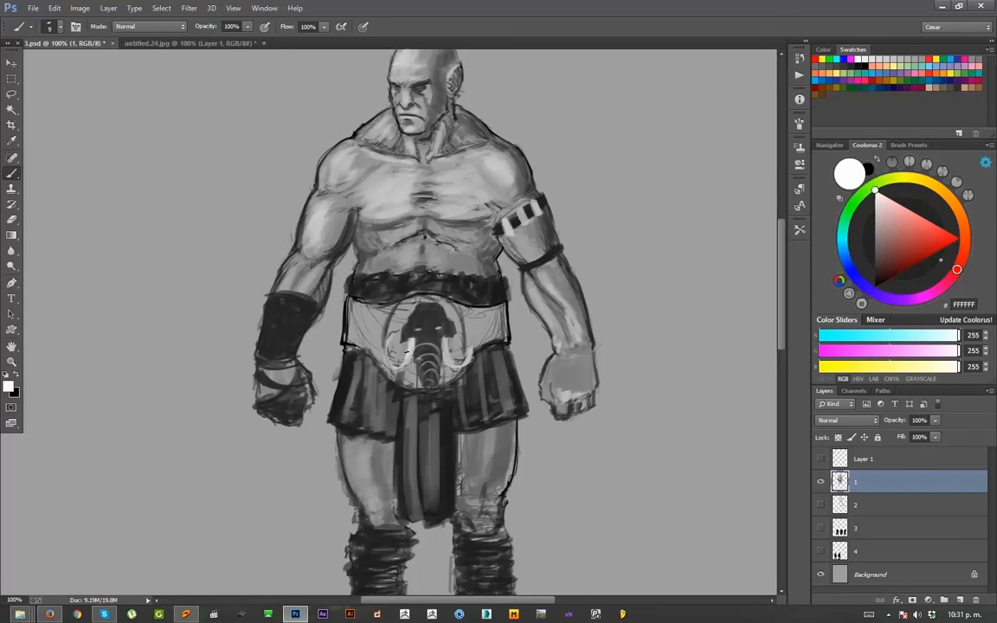
pyautogui.keyDown('alt'); pyautogui.click(412, 344); pyautogui.keyUp('alt')
pyautogui.press(']')
pyautogui.moveTo(411, 344)
pyautogui.mouseDown()
pyautogui.moveTo(399, 366)
pyautogui.moveTo(386, 355)
pyautogui.moveTo(395, 333)
pyautogui.moveTo(409, 367)
pyautogui.moveTo(453, 365)
pyautogui.mouseUp()
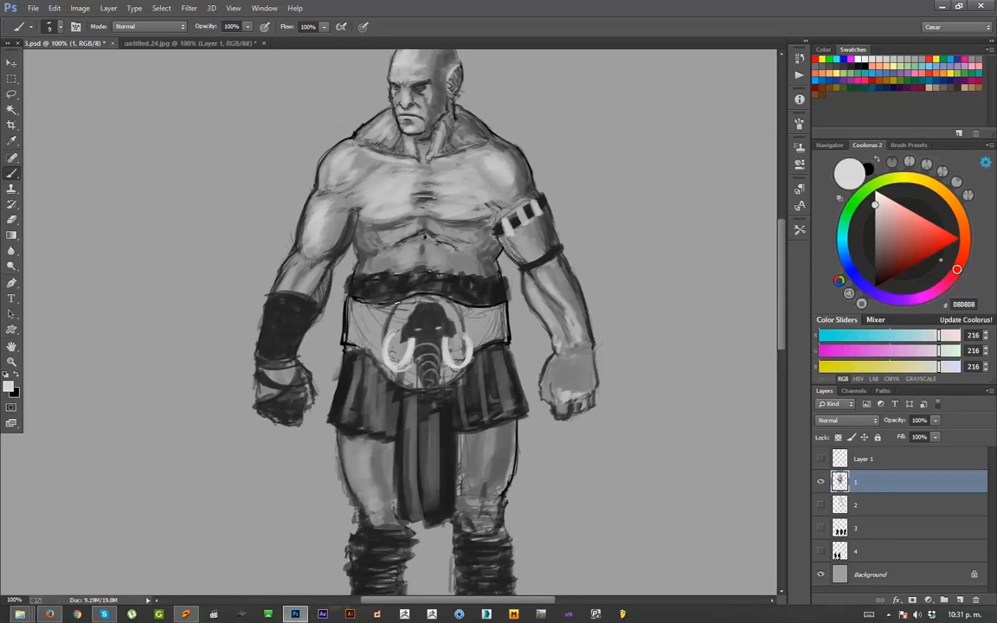
# - Thicken the medallion's outline in 262626 with a 7 px brush and shade the belt plate's left part with a 20 px brush
pyautogui.keyDown('alt'); pyautogui.click(353, 282); pyautogui.keyUp('alt')
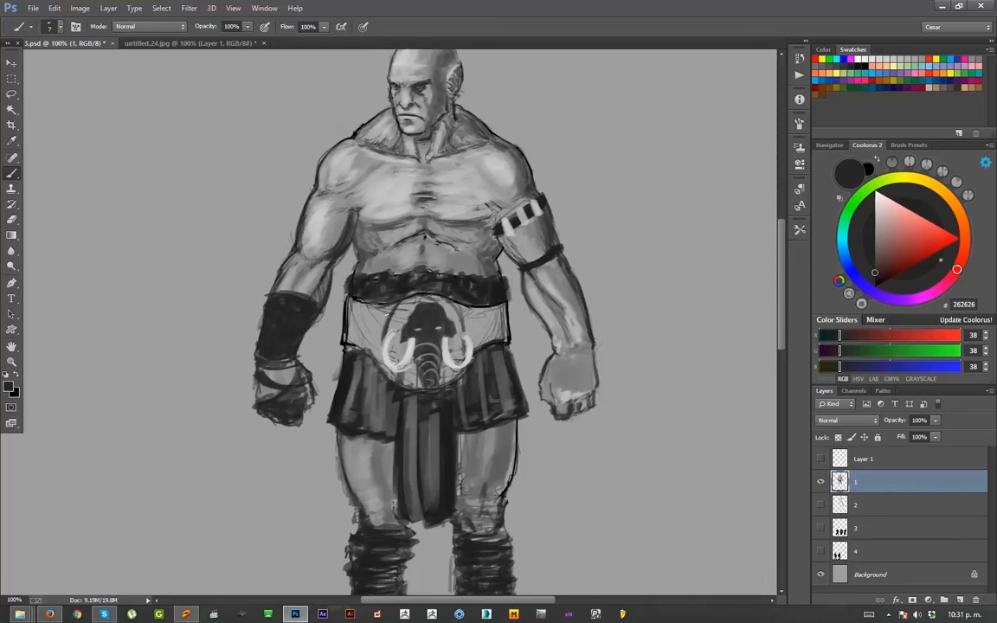
pyautogui.keyDown('alt'); pyautogui.click(353, 299); pyautogui.keyUp('alt')
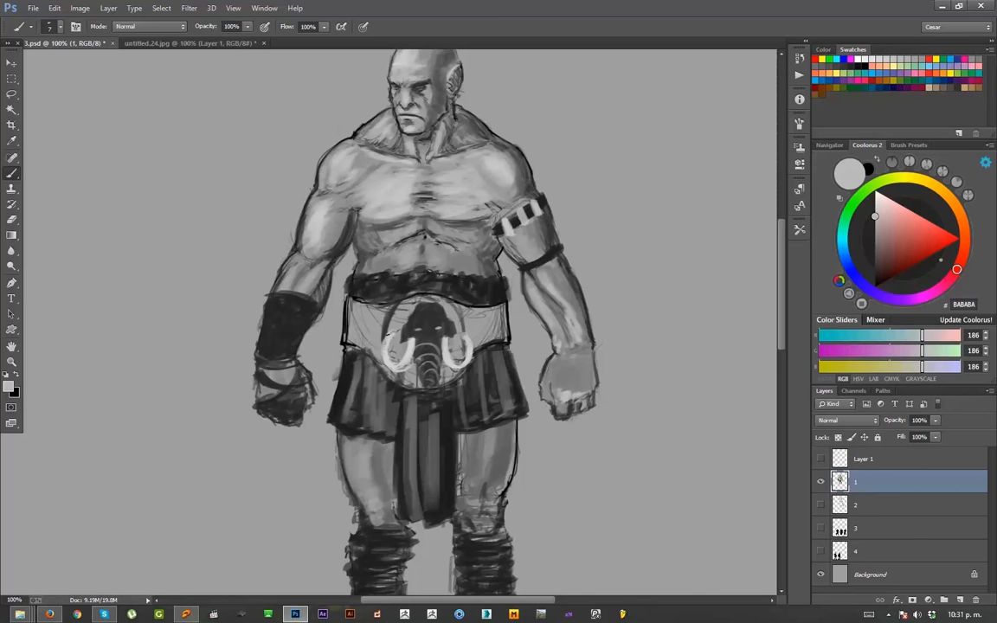
pyautogui.keyDown('alt'); pyautogui.click(346, 260); pyautogui.keyUp('alt')
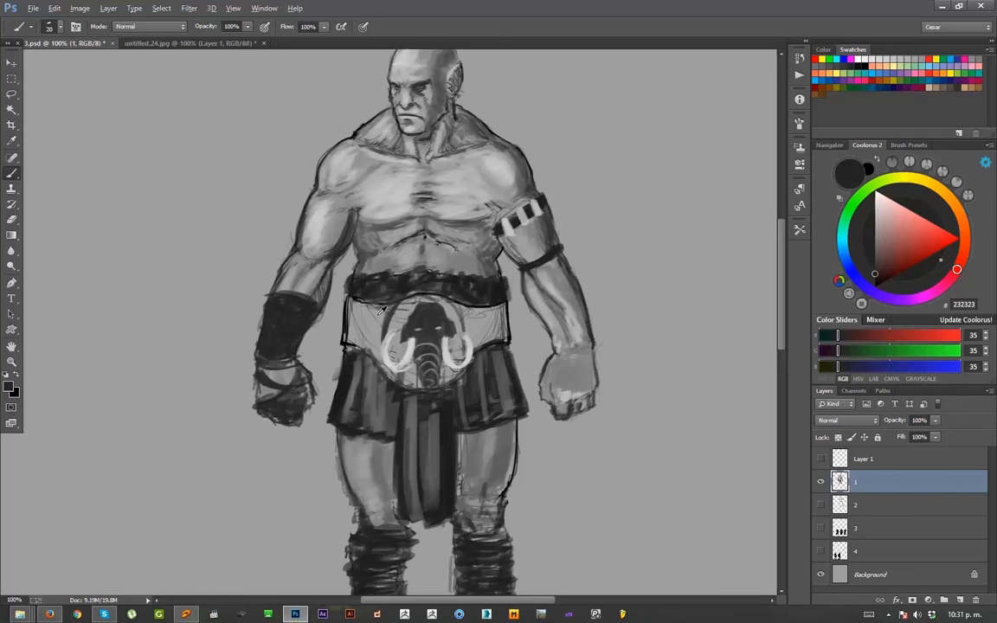
pyautogui.keyDown('alt'); pyautogui.click(334, 293); pyautogui.keyUp('alt')
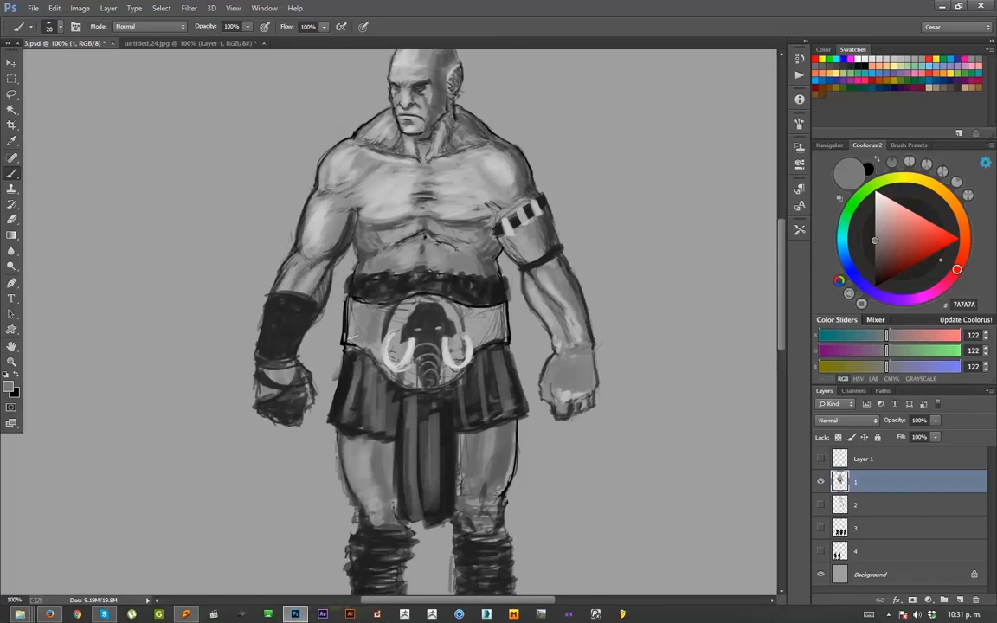
# - Add thin contour lines to the left part of the belt plate, undoing one stroke, and highlight it in BBBBBB with a 4 px brush
pyautogui.press('[')
pyautogui.keyDown('alt'); pyautogui.click(387, 355); pyautogui.keyUp('alt')
pyautogui.press('[')
pyautogui.press('[')
pyautogui.press('[')
pyautogui.press('[')
pyautogui.keyDown('alt'); pyautogui.click(370, 350); pyautogui.keyUp('alt')
pyautogui.moveTo(360, 303)
pyautogui.mouseDown()
pyautogui.moveTo(354, 346)
pyautogui.moveTo(355, 323)
pyautogui.moveTo(381, 360)
pyautogui.mouseUp()
pyautogui.hotkey('ctrl', 'z')
pyautogui.keyDown('alt'); pyautogui.click(347, 307); pyautogui.keyUp('alt')
pyautogui.press('[')
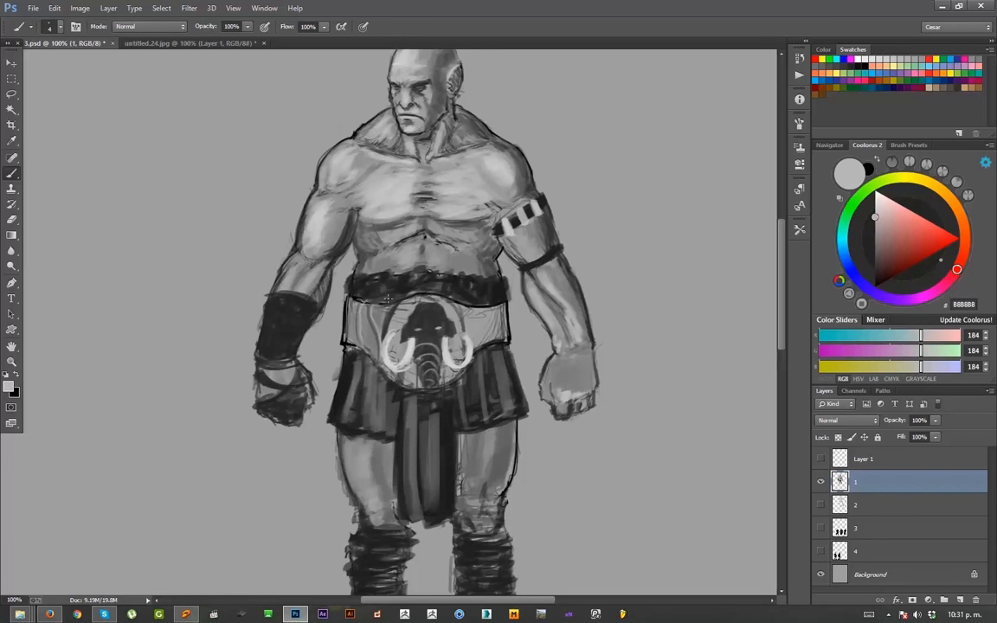
# - Shade the right part of the belt plate with 313131 and 383838, enlarging the brush from 4 px to 15 px
pyautogui.keyDown('alt'); pyautogui.click(450, 285); pyautogui.keyUp('alt')
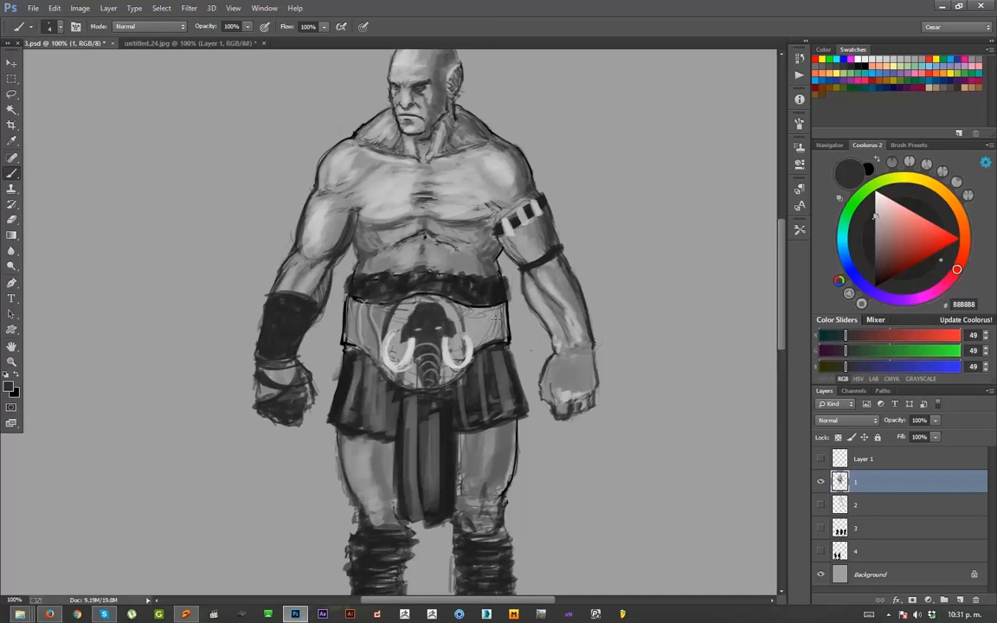
pyautogui.keyDown('alt'); pyautogui.click(500, 323); pyautogui.keyUp('alt')
pyautogui.moveTo(503, 308)
pyautogui.mouseDown()
pyautogui.moveTo(499, 336)
pyautogui.moveTo(473, 337)
pyautogui.moveTo(481, 341)
pyautogui.moveTo(487, 316)
pyautogui.moveTo(486, 335)
pyautogui.mouseUp()
pyautogui.press(']')
pyautogui.press(']')
pyautogui.press('[')
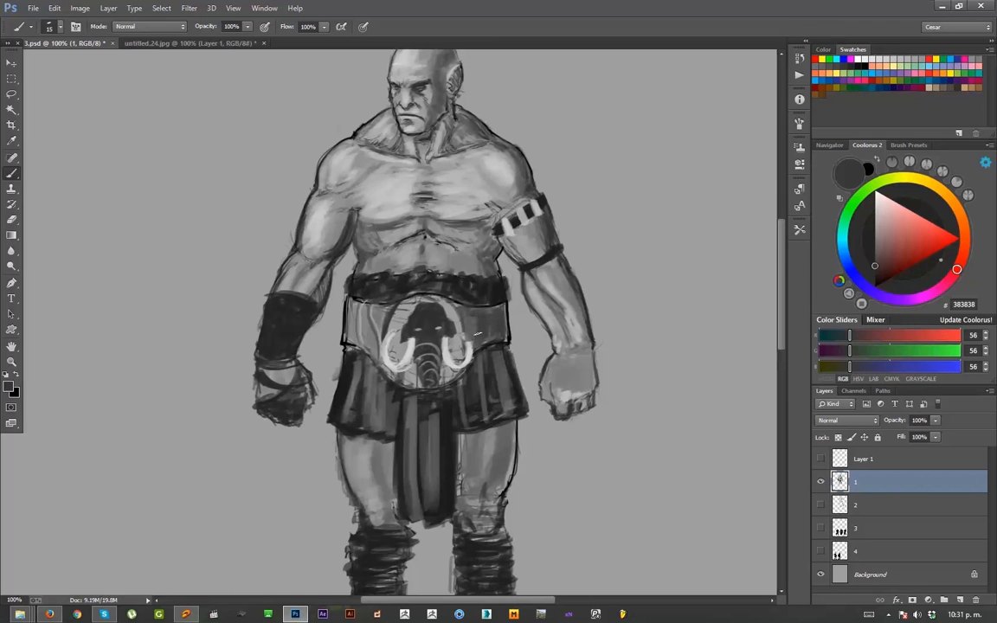
# - Touch up the emblem's right tusk in D0D0D0 with an 8 px brush
pyautogui.keyDown('alt'); pyautogui.click(468, 350); pyautogui.keyUp('alt')
pyautogui.press('[')
pyautogui.press('[')
pyautogui.press('[')
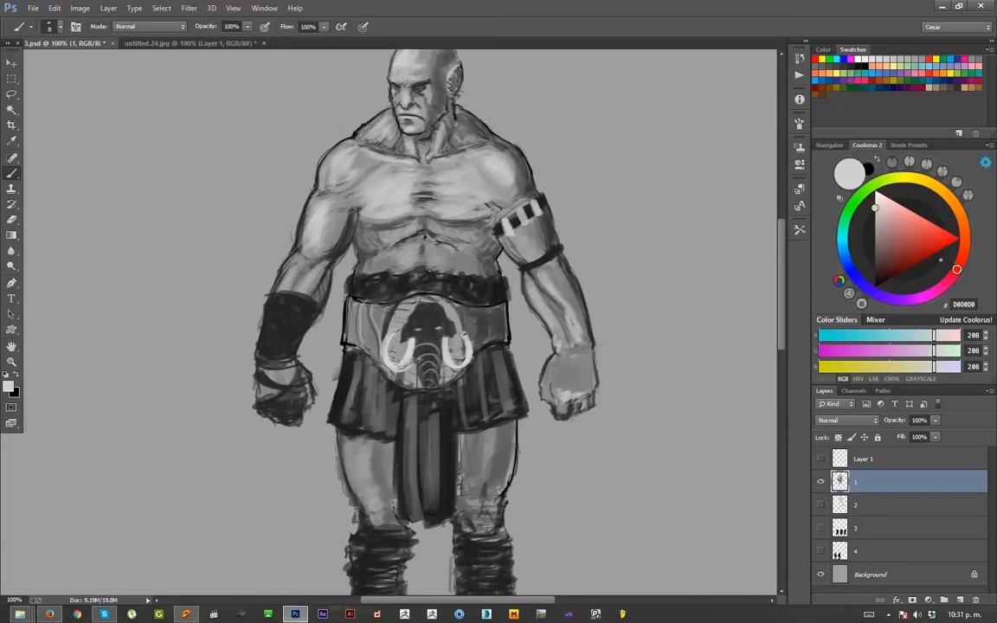
# - Flip the canvas horizontally and reshape the banded arm's shoulder on layer 1 with Liquify's Forward Warp tool
pyautogui.hotkey('ctrl', '-')
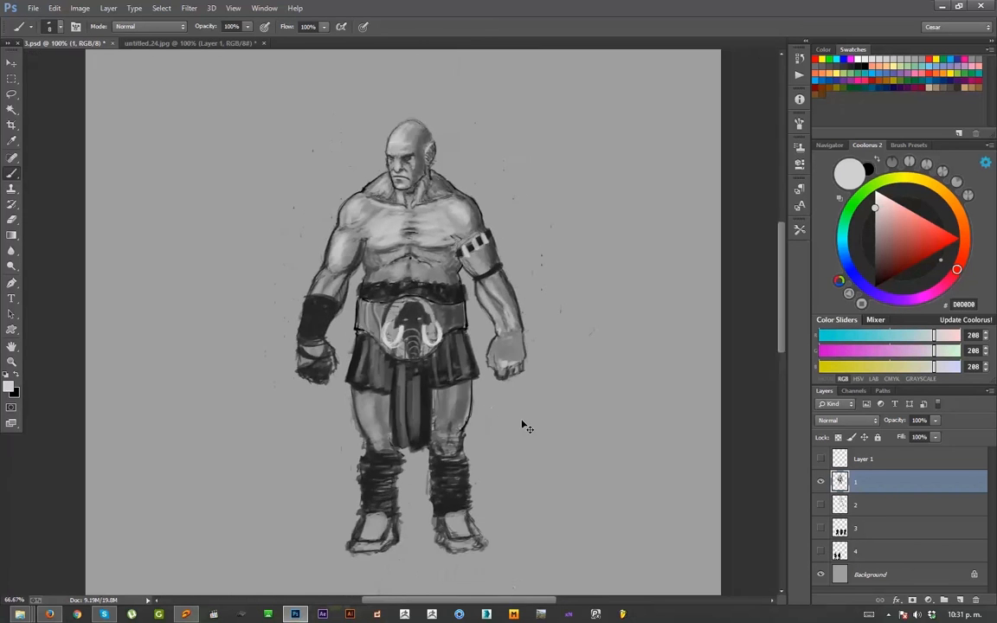
pyautogui.hotkey('ctrl', 'shift', 'h')
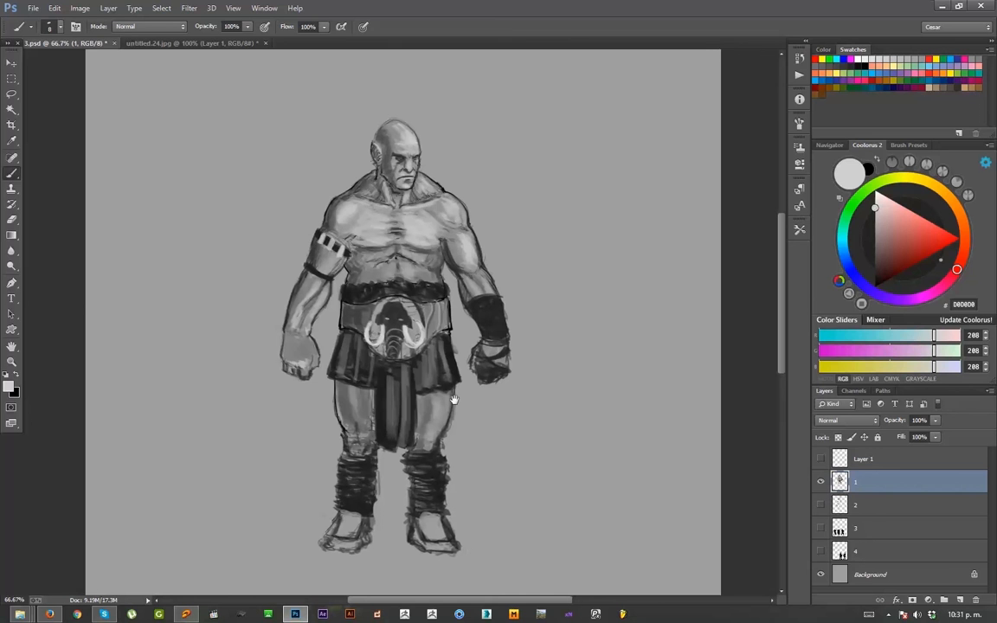
pyautogui.click(189, 8)
pyautogui.click(199, 100)
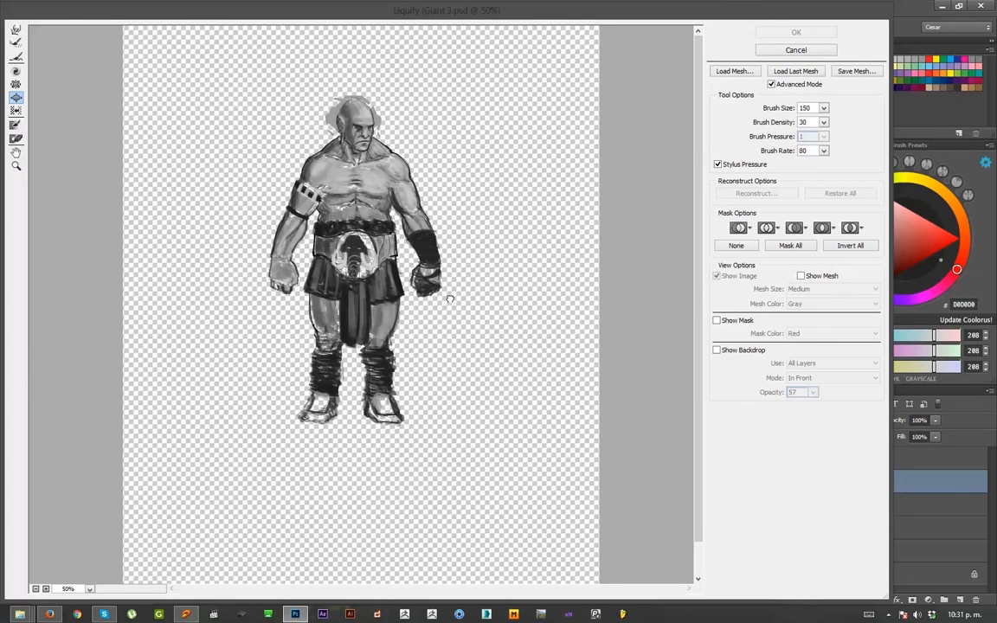
pyautogui.click(16, 29)
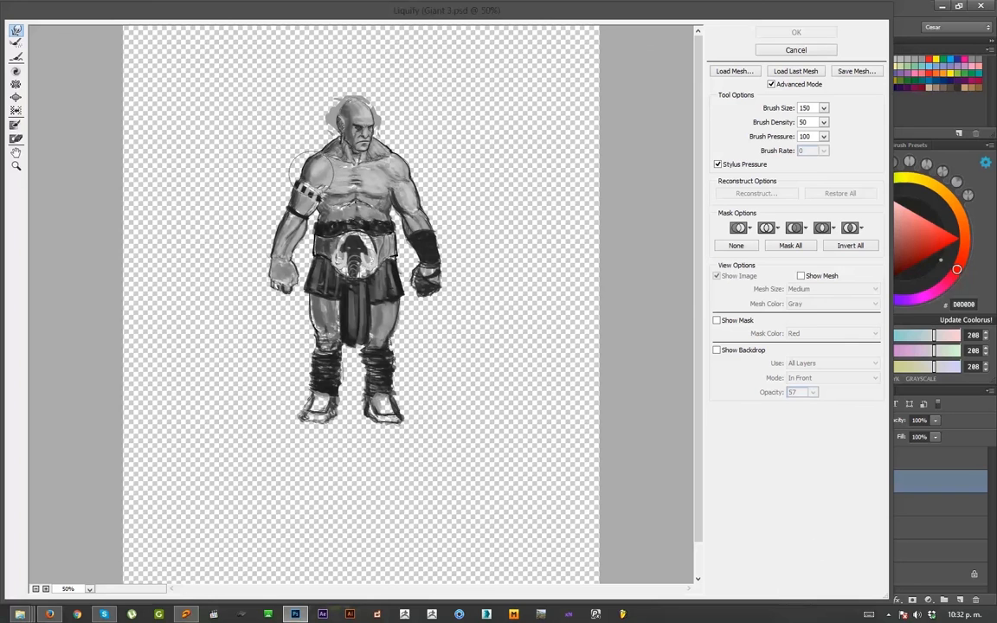
pyautogui.moveTo(313, 172); pyautogui.dragTo(301, 188)
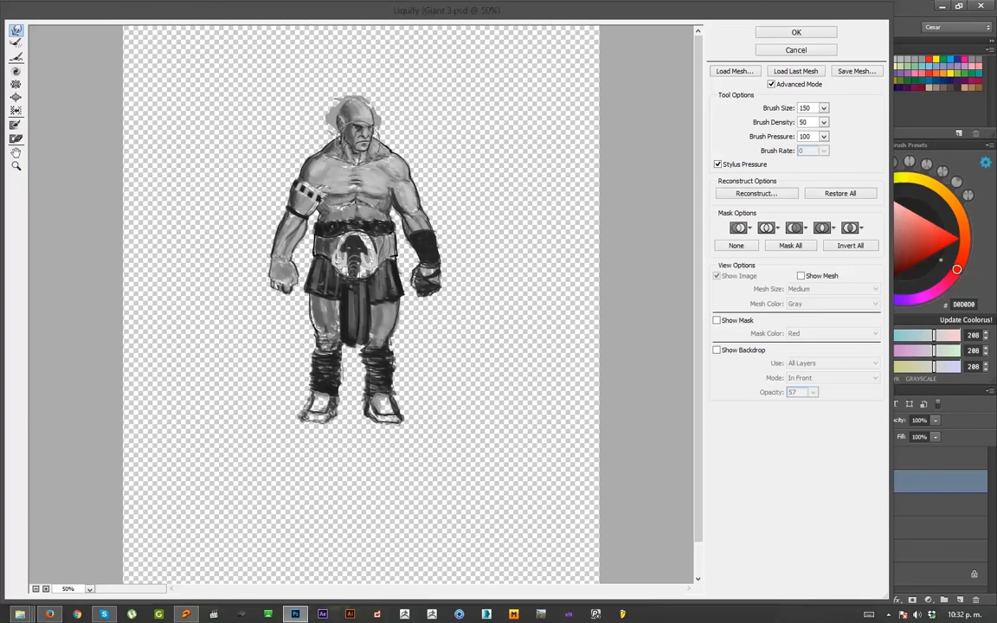
pyautogui.click(812, 33)
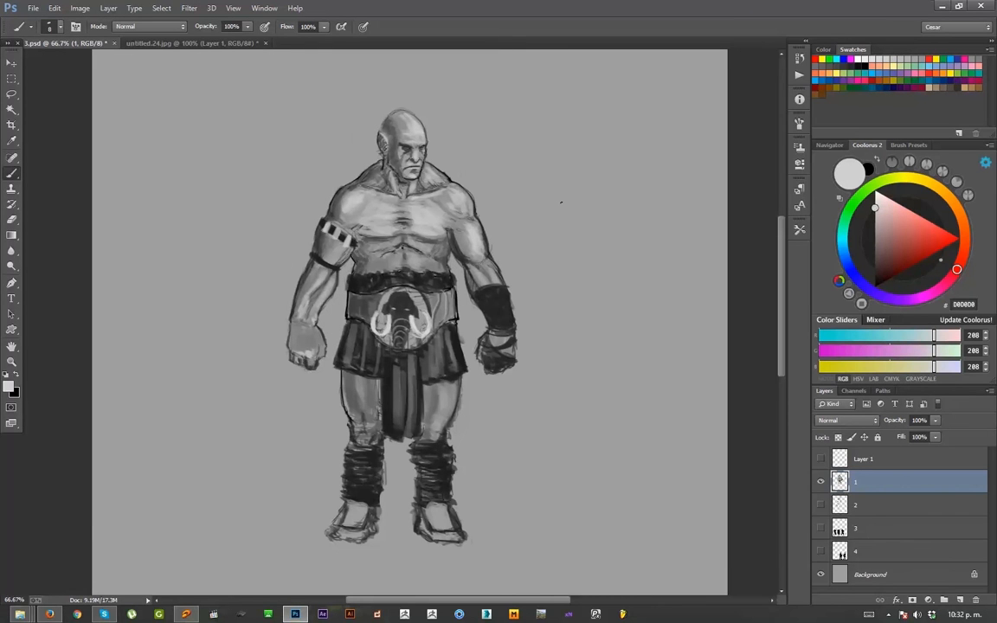
# - Sample 2B2B2B from the dark forearm wrap and create a new normal-mode layer above layer 1
pyautogui.moveTo(520, 269); pyautogui.dragTo(518, 263)
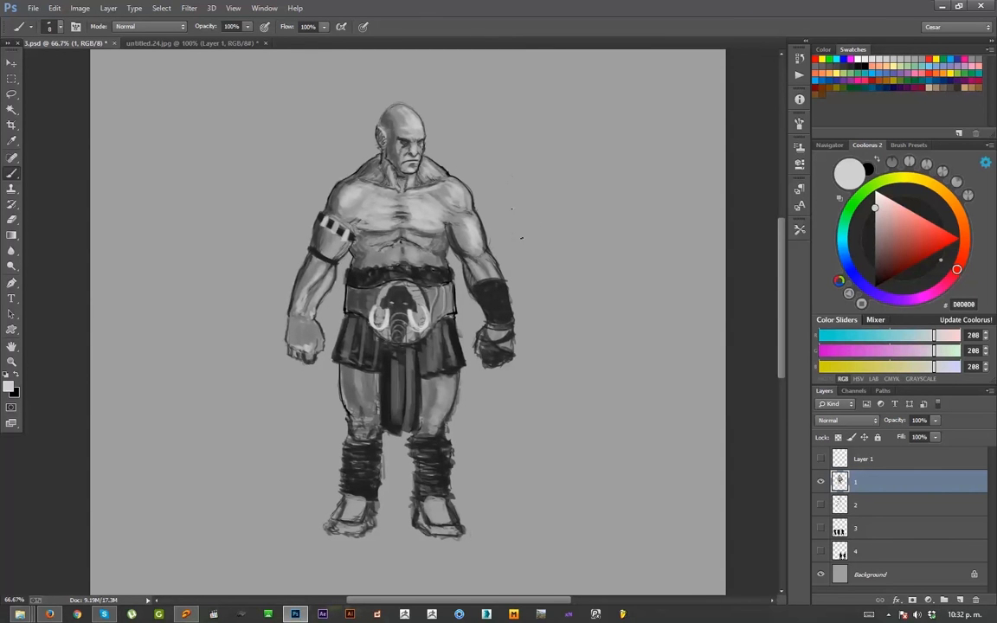
pyautogui.keyDown('alt'); pyautogui.click(487, 294); pyautogui.keyUp('alt')
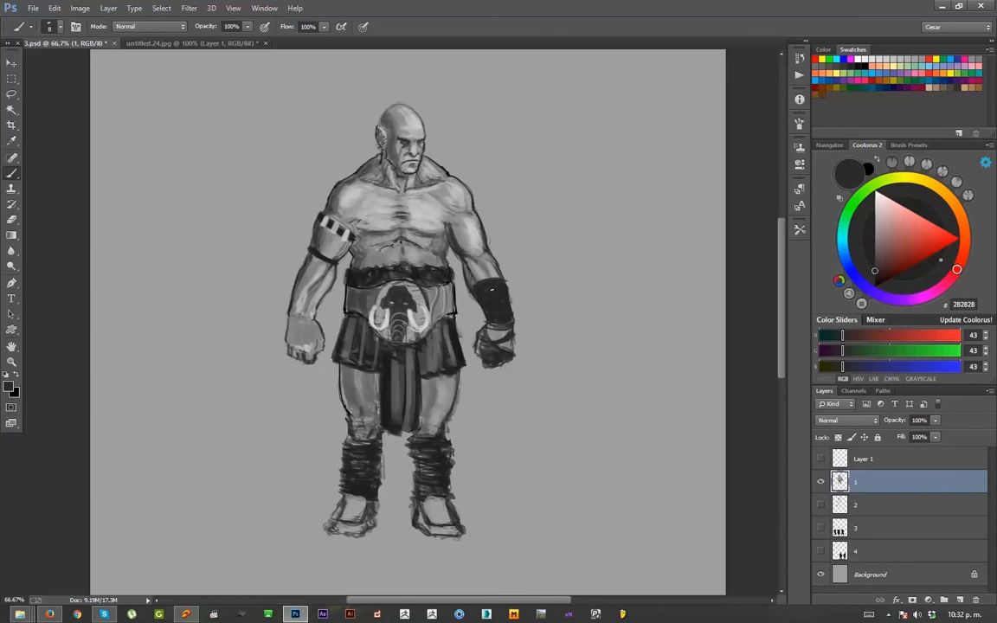
pyautogui.hotkey('ctrl', 'shift', 'n')
pyautogui.press('Return')
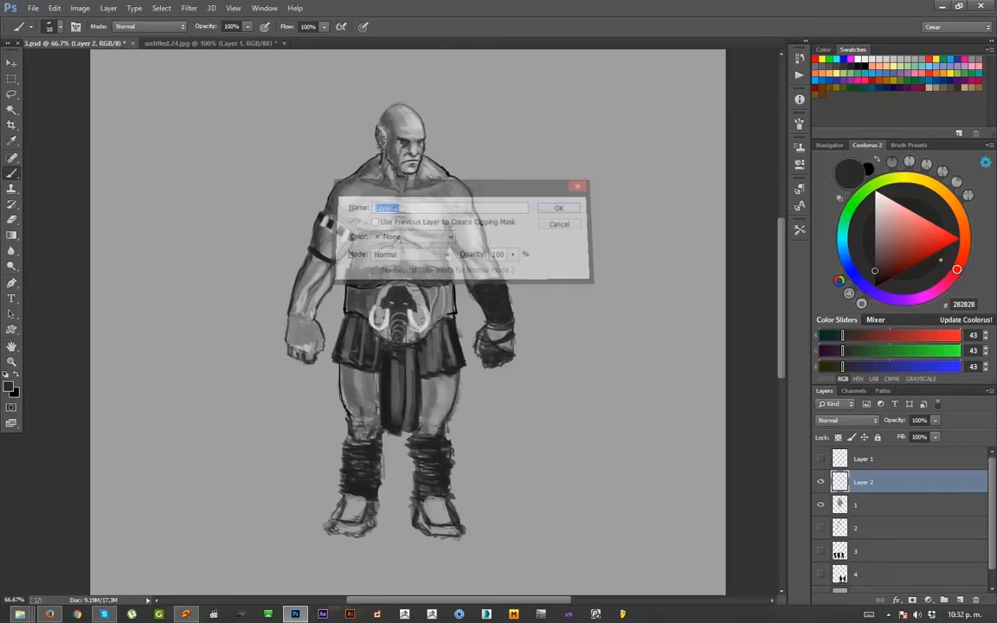
# - Paint a diagonal strap across the chest in 2B2B2B with an enlarged brush, redoing the first stroke
pyautogui.press(']')
pyautogui.press(']')
pyautogui.press(']')
pyautogui.press(']')
pyautogui.press(']')
pyautogui.moveTo(453, 179)
pyautogui.mouseDown()
pyautogui.moveTo(417, 227)
pyautogui.moveTo(372, 242)
pyautogui.mouseUp()
pyautogui.hotkey('ctrl', 'z')
pyautogui.moveTo(443, 192)
pyautogui.mouseDown()
pyautogui.moveTo(357, 251)
pyautogui.moveTo(424, 221)
pyautogui.moveTo(455, 176)
pyautogui.moveTo(377, 245)
pyautogui.mouseUp()
# - Fill out the chest strap with a 25 px brush and clean its edges with a 10 px eraser
pyautogui.press('[')
pyautogui.press('[')
pyautogui.press('[')
pyautogui.moveTo(389, 196)
pyautogui.mouseDown()
pyautogui.moveTo(315, 227)
pyautogui.moveTo(334, 223)
pyautogui.mouseUp()
pyautogui.moveTo(380, 249); pyautogui.dragTo(420, 233)
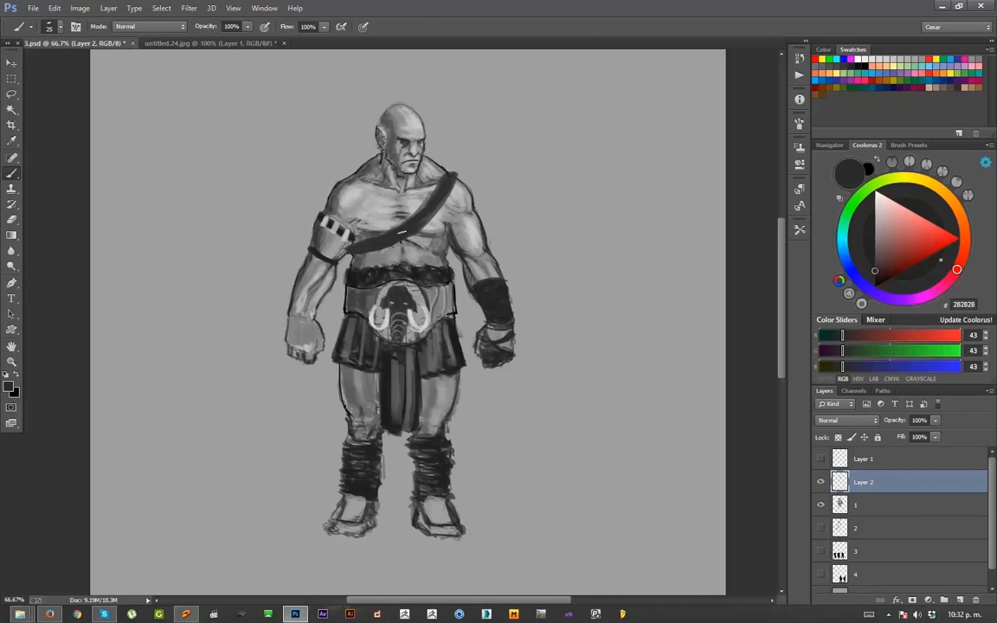
pyautogui.press('e')
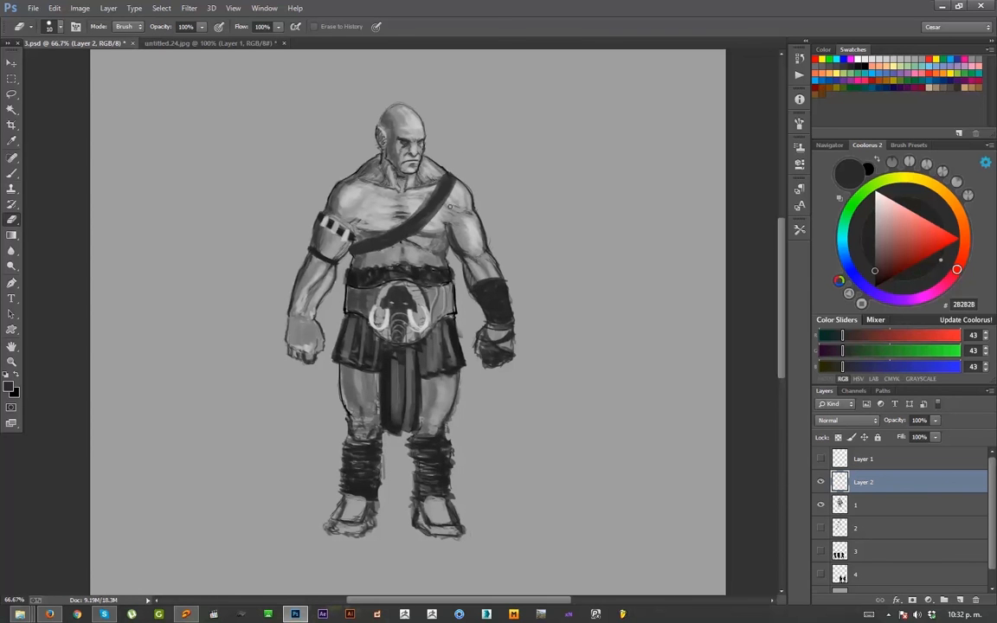
pyautogui.press('b')
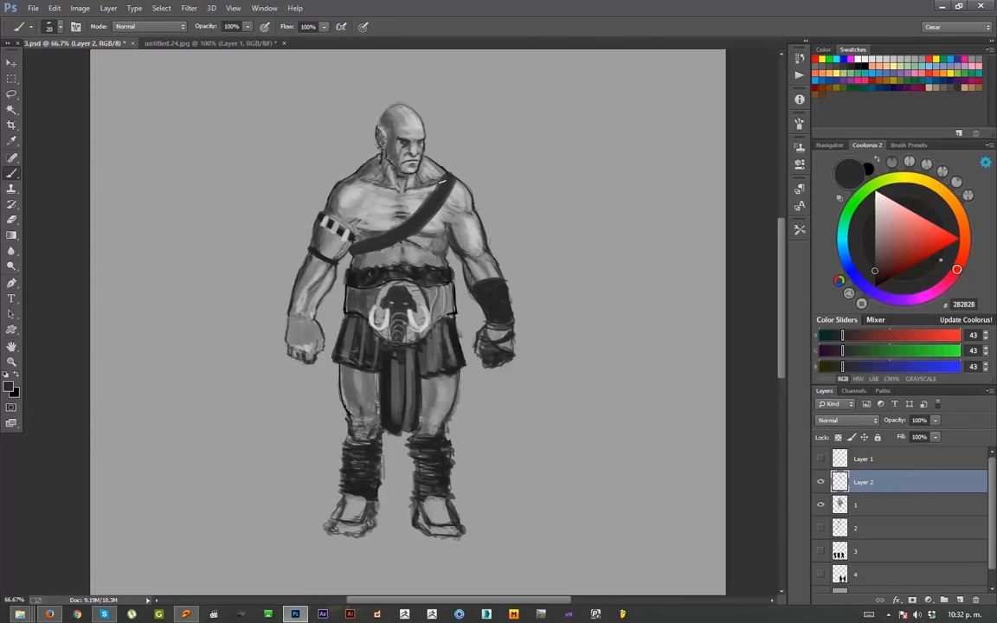
# - Paint lighter highlights along the chest strap, sampling C2C2C2, 555555 and B2B2B2 with 10 px to 15 px brushes
pyautogui.press('[')
pyautogui.keyDown('alt'); pyautogui.click(414, 208); pyautogui.keyUp('alt')
pyautogui.press(']')
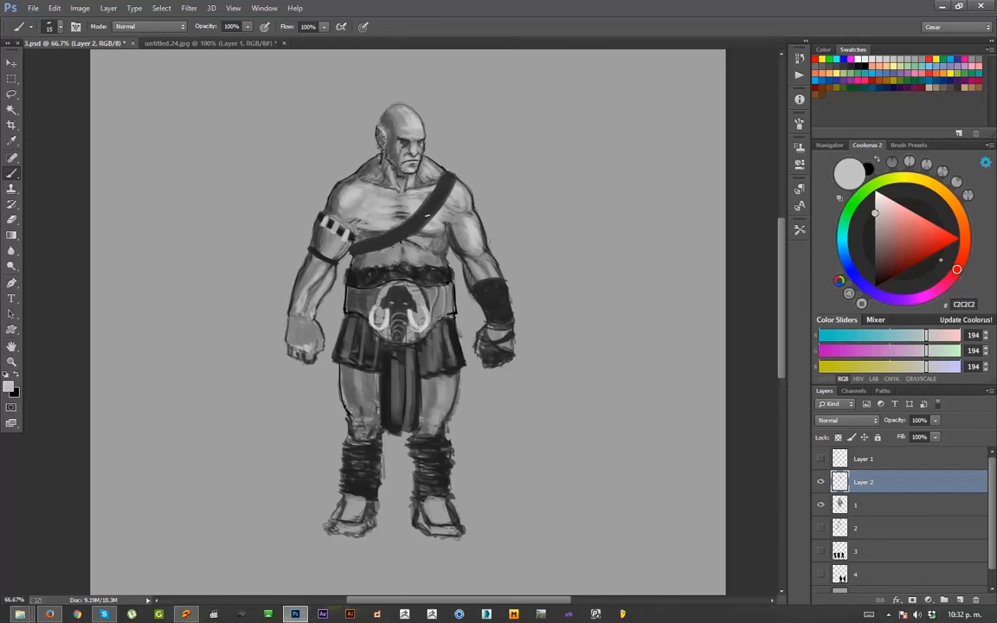
pyautogui.moveTo(412, 229); pyautogui.dragTo(394, 235)
pyautogui.keyDown('alt'); pyautogui.click(407, 230); pyautogui.keyUp('alt')
pyautogui.press('[')
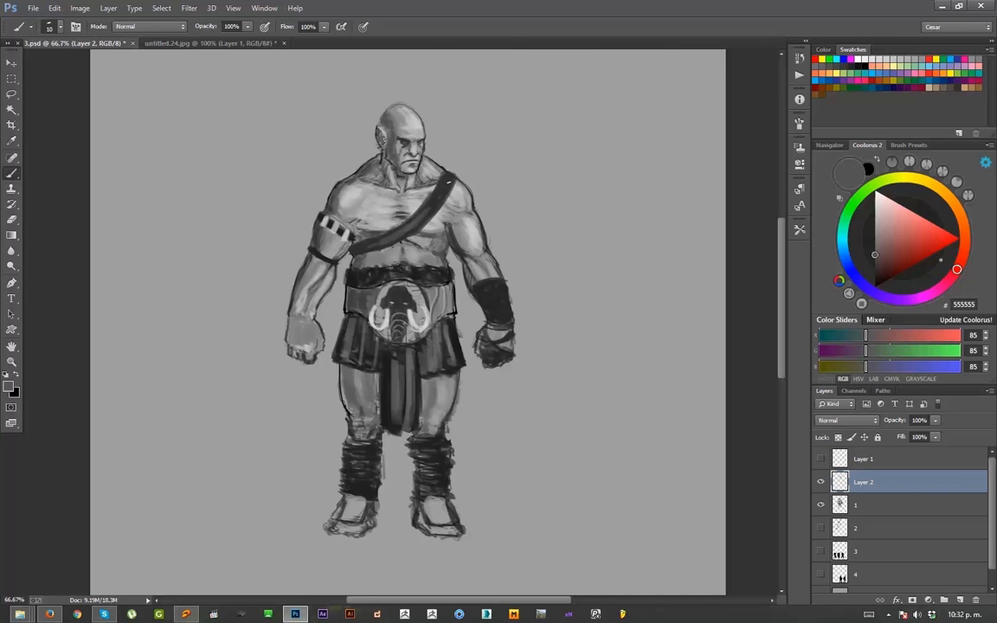
pyautogui.keyDown('alt'); pyautogui.click(451, 200); pyautogui.keyUp('alt')
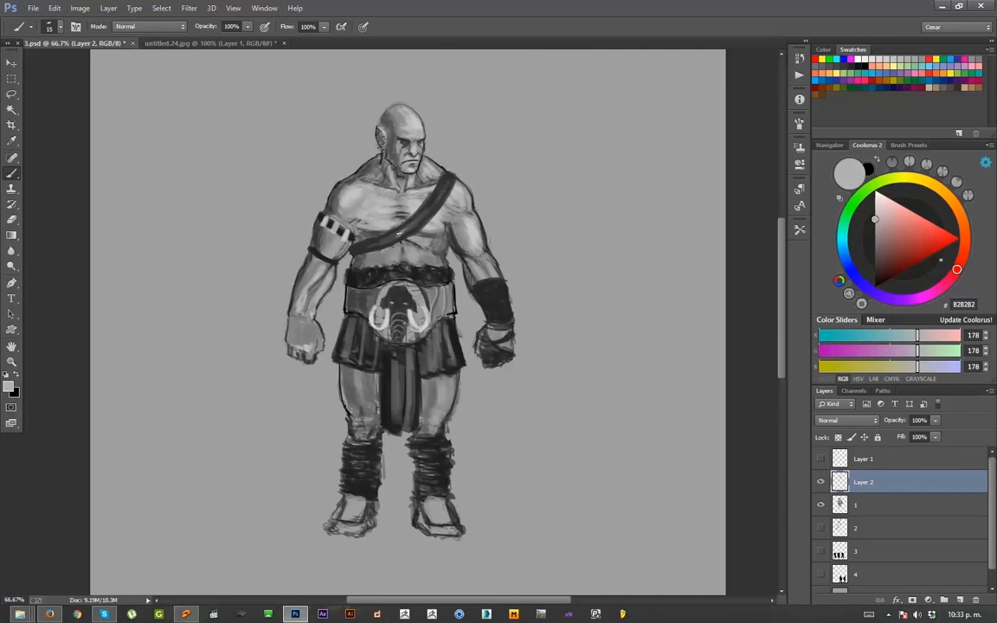
# - Sketch a thin dark cord down the side of the neck in 313131 with a 7 px brush
pyautogui.press('[')
pyautogui.press('[')
pyautogui.moveTo(379, 171); pyautogui.dragTo(397, 192)
pyautogui.keyDown('alt'); pyautogui.click(451, 178); pyautogui.keyUp('alt')
pyautogui.press('[')
pyautogui.keyDown('alt'); pyautogui.click(386, 175); pyautogui.keyUp('alt')
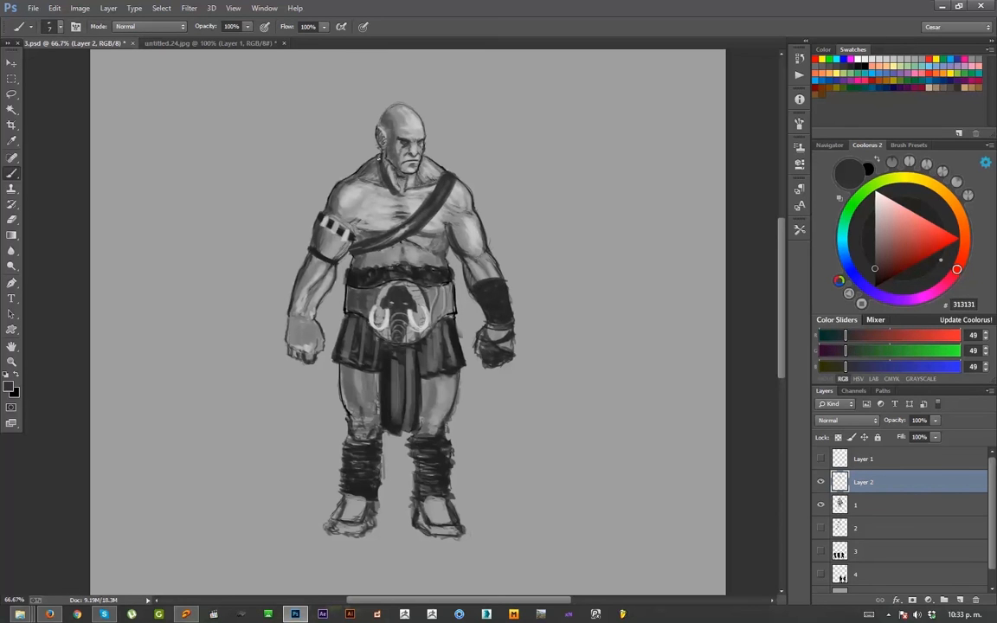
# - Paint a thick V-shaped band around the neck in 313131 with a 15 px brush, then select the 10 px eraser
pyautogui.press(']')
pyautogui.press(']')
pyautogui.press(']')
pyautogui.moveTo(422, 168); pyautogui.dragTo(405, 197)
pyautogui.moveTo(381, 151); pyautogui.dragTo(398, 193)
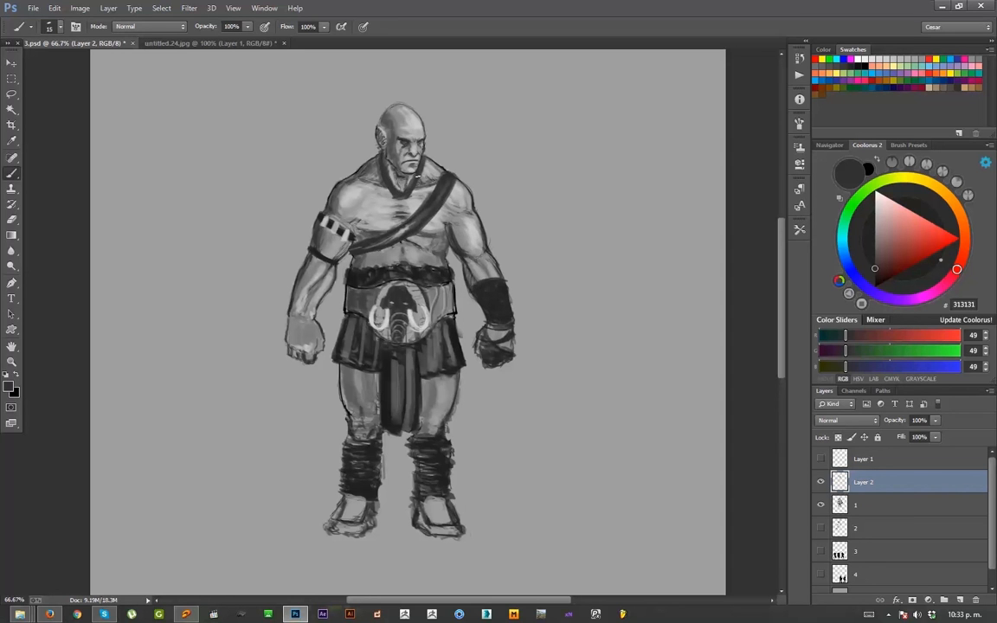
pyautogui.press('e')
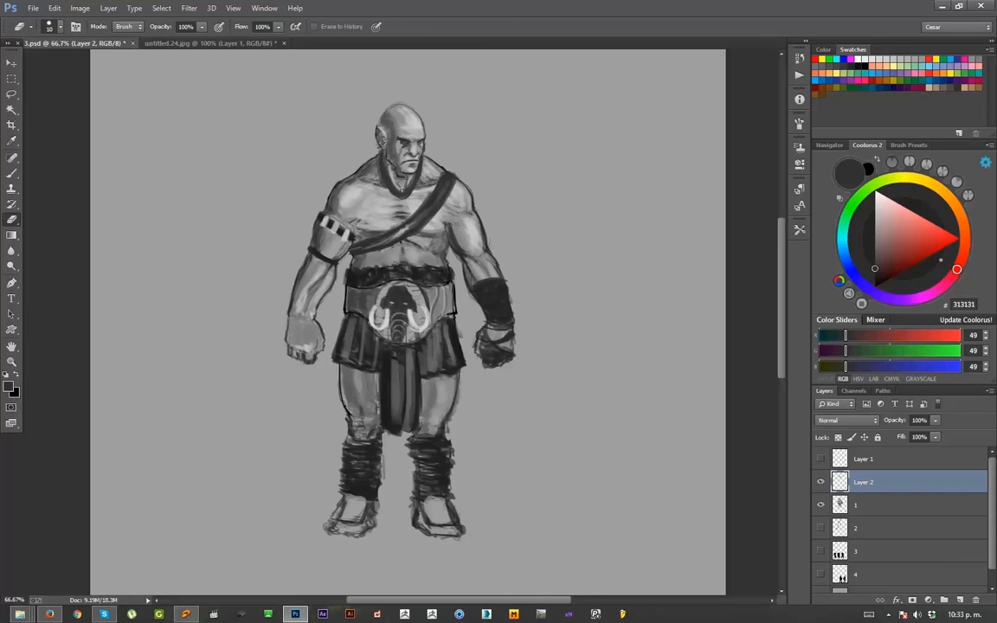
# - Fill the V point of the neck band with 323232, using a 15 px brush and then a 10 px brush
pyautogui.press('b')
pyautogui.keyDown('alt'); pyautogui.click(399, 189); pyautogui.keyUp('alt')
pyautogui.moveTo(396, 196); pyautogui.dragTo(400, 196)
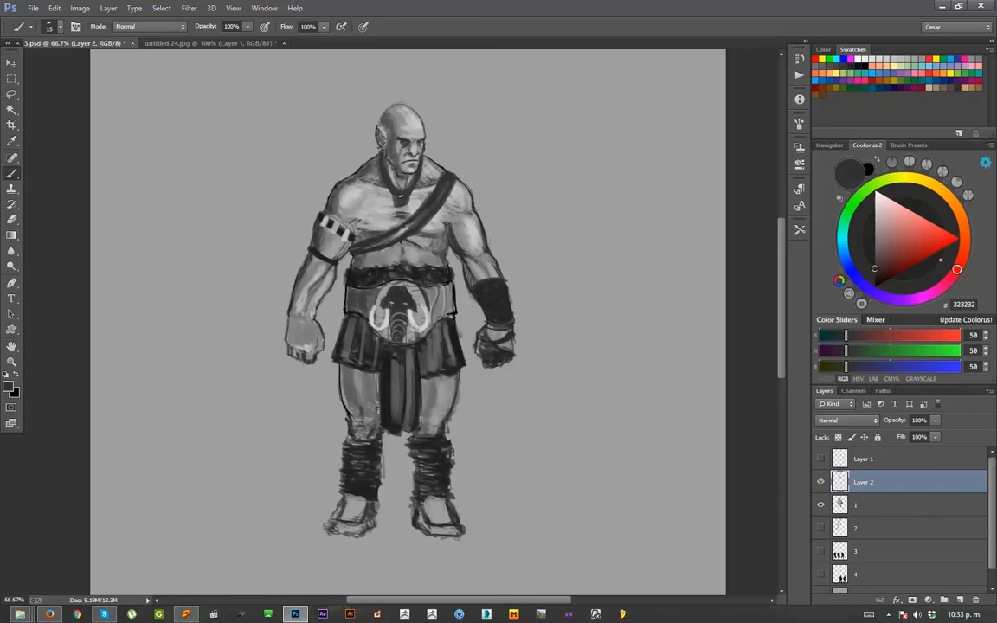
pyautogui.press('[')
pyautogui.press('e')
pyautogui.press('b')
pyautogui.press('[')
pyautogui.hotkey('ctrl', '-')
pyautogui.hotkey('ctrl', '-')
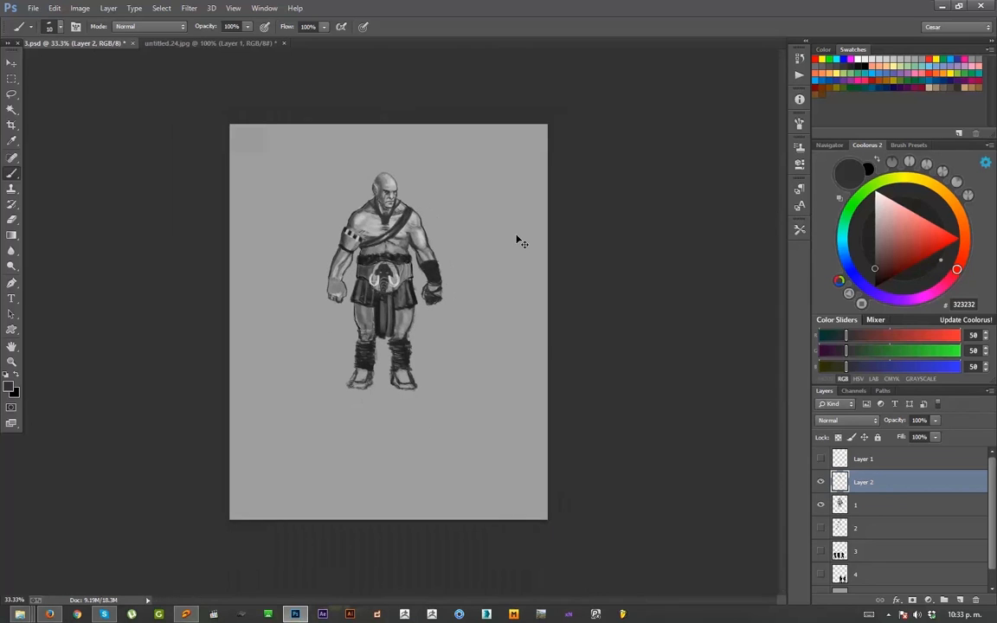
pyautogui.hotkey('ctrl', '+')
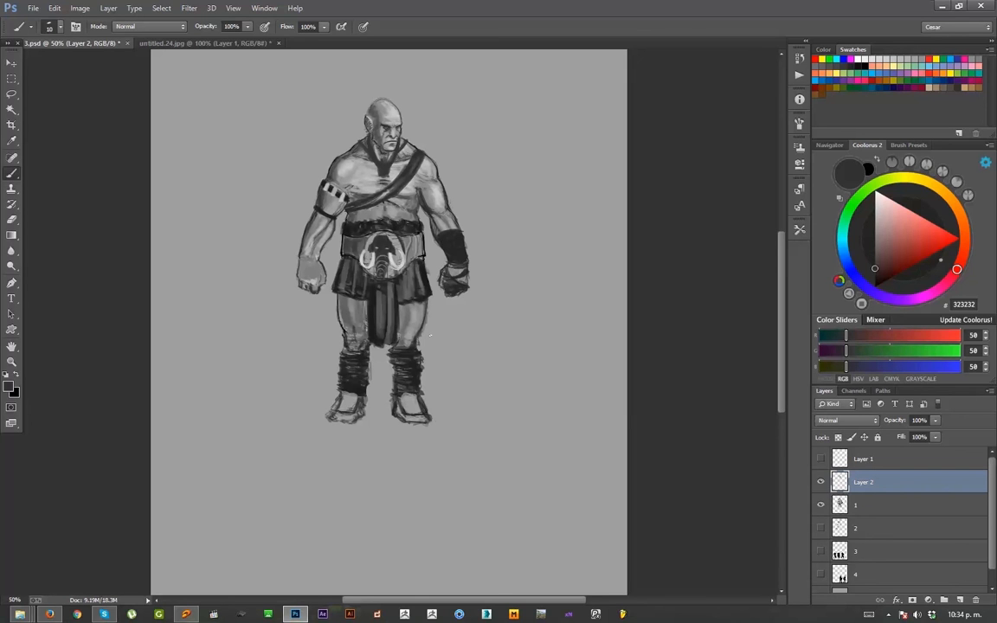
# - Make layer 1, which holds the warrior's body, the active layer
pyautogui.press('e')
pyautogui.hotkey('alt', '[')
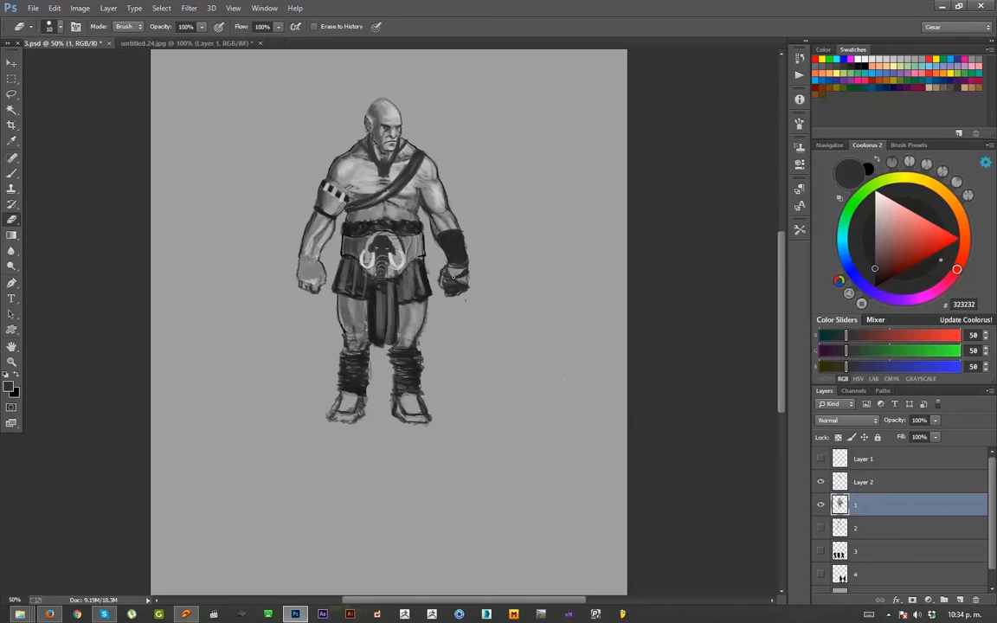
pyautogui.scroll(2, 467, 367)
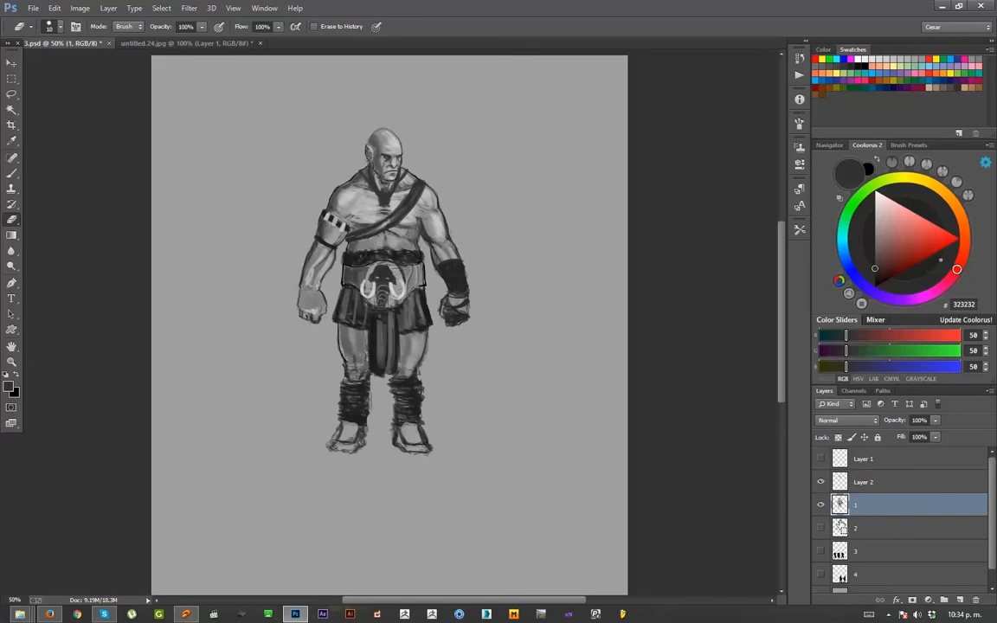
pyautogui.hotkey('ctrl', '+')
# - Try to widen the stance by lassoing each arm on layer 1 and moving it slightly away from the torso
pyautogui.press('l')
pyautogui.moveTo(530, 296)
pyautogui.mouseDown()
pyautogui.moveTo(457, 335)
pyautogui.moveTo(433, 164)
pyautogui.moveTo(491, 223)
pyautogui.moveTo(475, 223)
pyautogui.moveTo(484, 229)
pyautogui.mouseUp()
pyautogui.press('v')
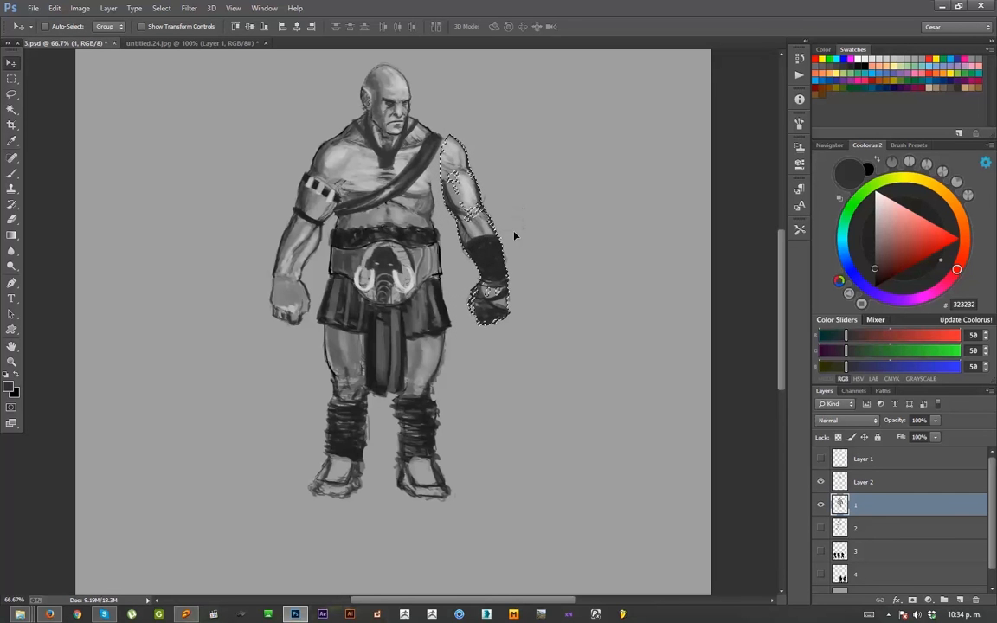
pyautogui.hotkey('ctrl', 'd')
pyautogui.press('l')
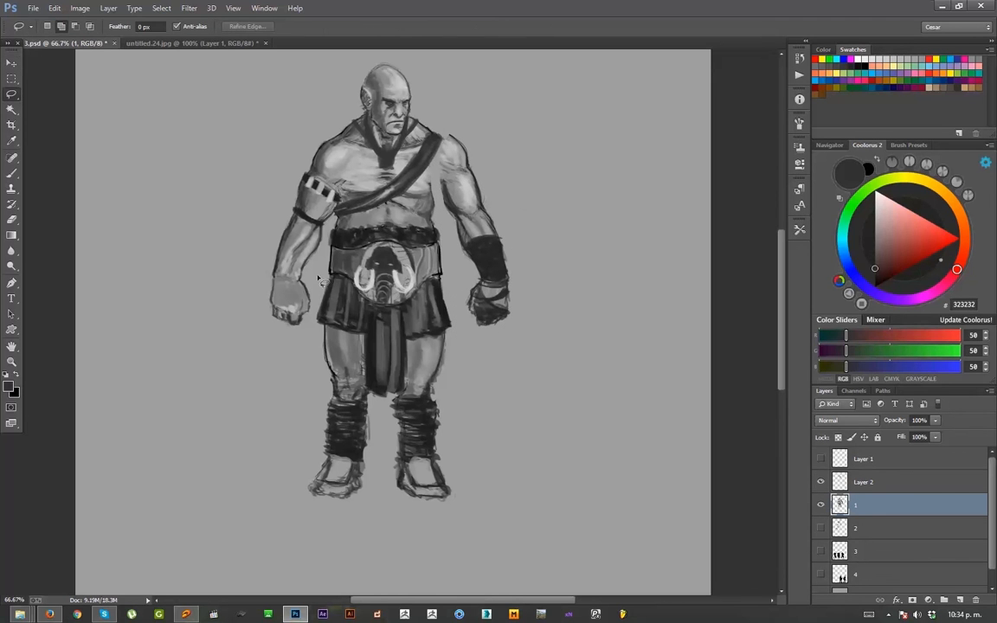
pyautogui.moveTo(316, 277)
pyautogui.mouseDown()
pyautogui.moveTo(307, 325)
pyautogui.moveTo(275, 350)
pyautogui.moveTo(272, 203)
pyautogui.moveTo(314, 141)
pyautogui.moveTo(332, 147)
pyautogui.moveTo(342, 183)
pyautogui.moveTo(321, 252)
pyautogui.moveTo(310, 224)
pyautogui.mouseUp()
pyautogui.press('v')
pyautogui.hotkey('ctrl', 'd')
pyautogui.press('b')
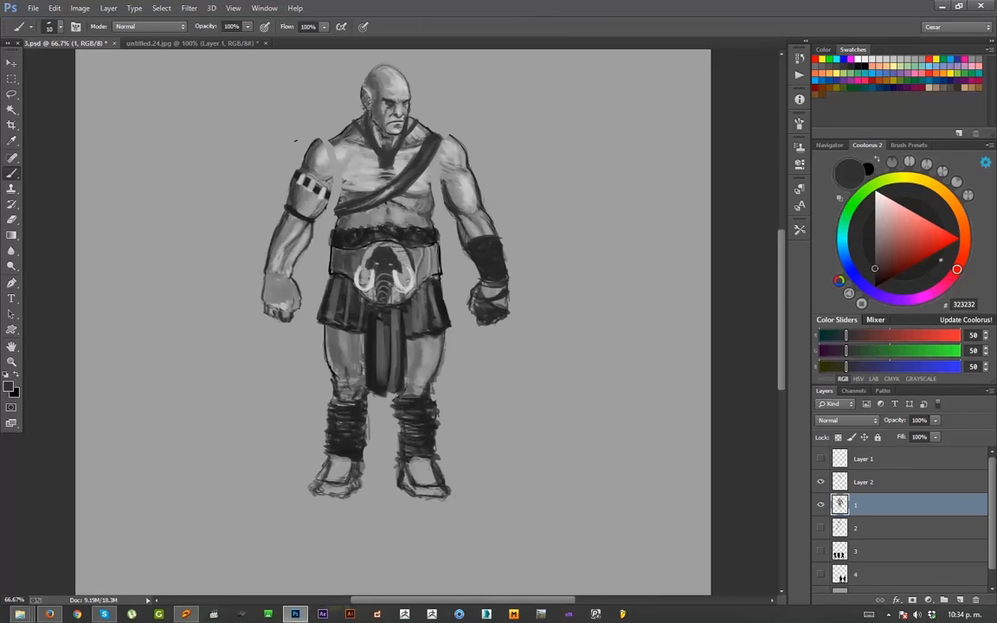
# - Try to patch the gaps at both shoulders and rework the arm shading with brushes up to 20 px
pyautogui.moveTo(320, 141)
pyautogui.mouseDown()
pyautogui.moveTo(335, 138)
pyautogui.moveTo(336, 152)
pyautogui.mouseUp()
pyautogui.press(']')
pyautogui.moveTo(342, 170)
pyautogui.mouseDown()
pyautogui.moveTo(325, 185)
pyautogui.moveTo(344, 166)
pyautogui.mouseUp()
pyautogui.moveTo(429, 176); pyautogui.dragTo(439, 183)
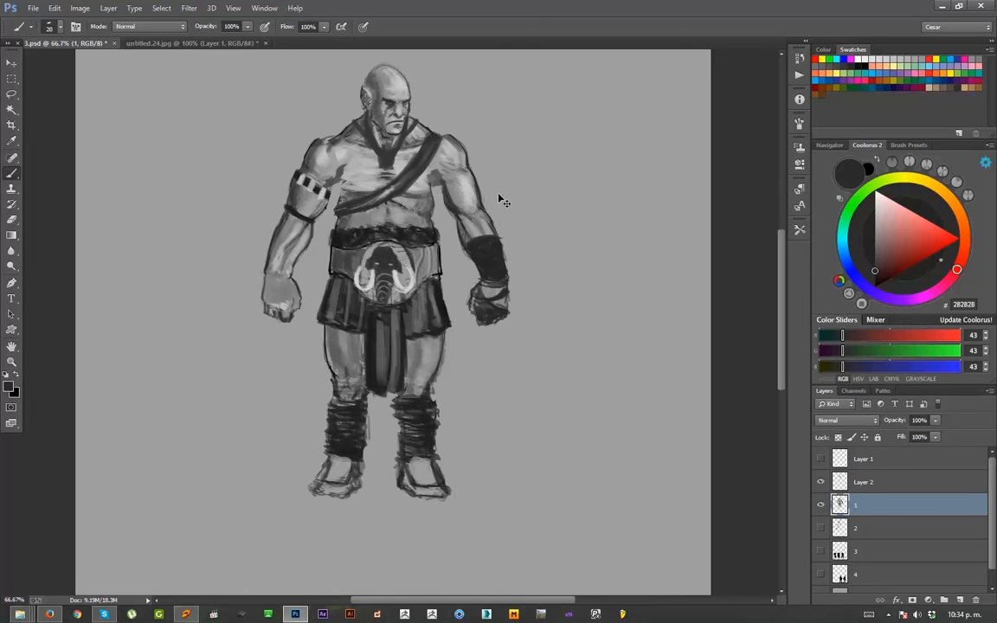
# - Undo the shoulder patching and both arm moves
pyautogui.hotkey('ctrl', '-')
pyautogui.hotkey('ctrl', 'alt', 'z')
pyautogui.hotkey('ctrl', 'alt', 'z')
pyautogui.hotkey('ctrl', 'alt', 'z')
pyautogui.hotkey('ctrl', 'alt', 'z')
pyautogui.hotkey('ctrl', 'alt', 'z')
pyautogui.hotkey('ctrl', 'alt', 'z')
pyautogui.hotkey('ctrl', 'alt', 'z')
pyautogui.hotkey('ctrl', 'alt', 'z')
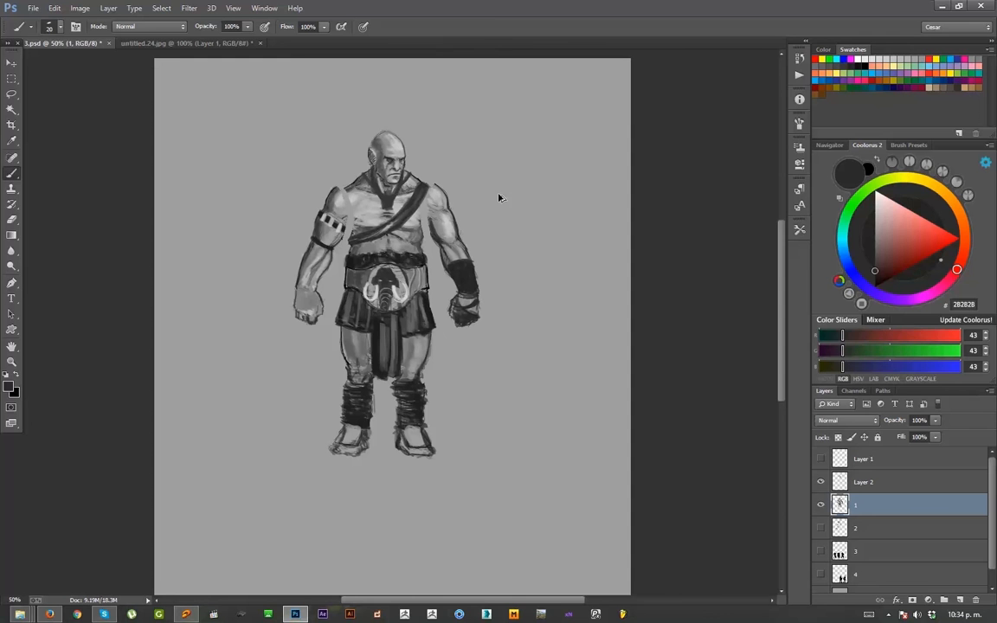
pyautogui.hotkey('ctrl', 'alt', 'z')
pyautogui.hotkey('ctrl', 'alt', 'z')
pyautogui.hotkey('ctrl', 'alt', 'z')
pyautogui.hotkey('ctrl', 'alt', 'z')
pyautogui.hotkey('ctrl', 'alt', 'z')
pyautogui.hotkey('ctrl', 'alt', 'z')
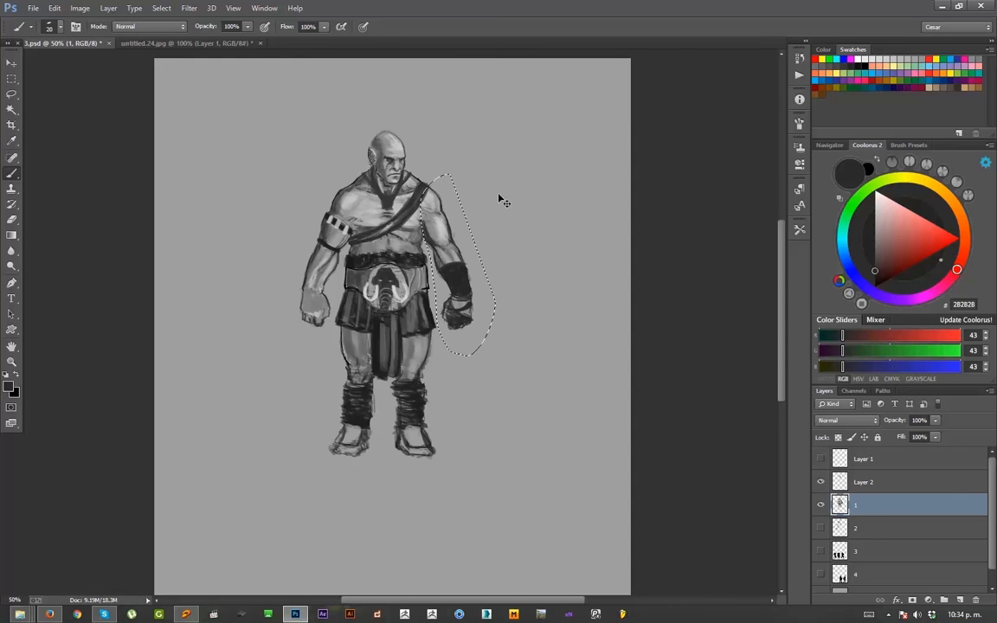
# - Detail the forearm below the tooth armband with 1F1F1F at 6 px and B6B6B6 at 7 px
pyautogui.hotkey('ctrl', '+')
pyautogui.hotkey('ctrl', '+')
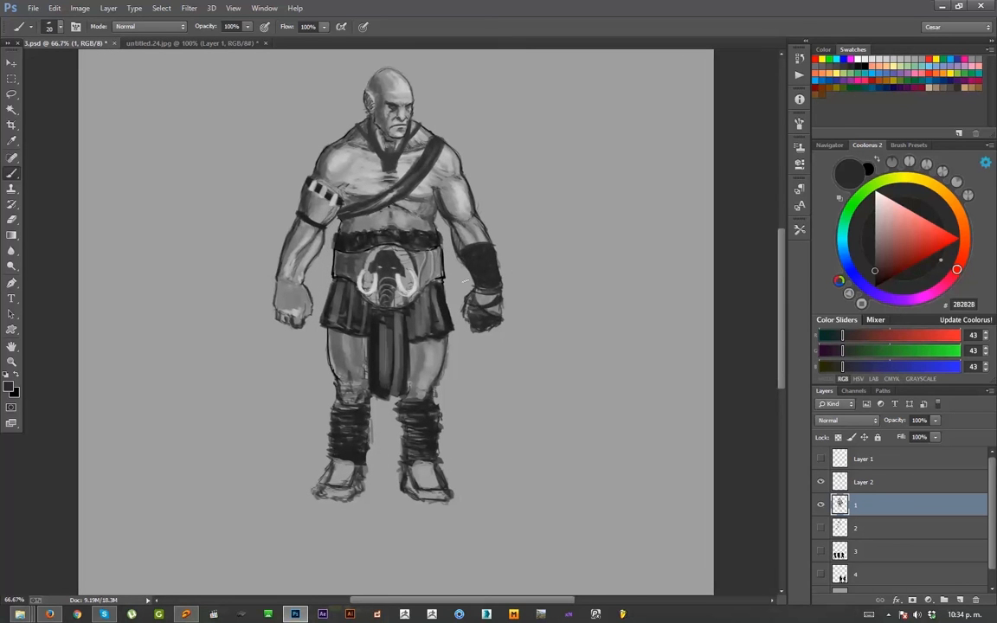
pyautogui.keyDown('alt'); pyautogui.click(321, 225); pyautogui.keyUp('alt')
pyautogui.press('[')
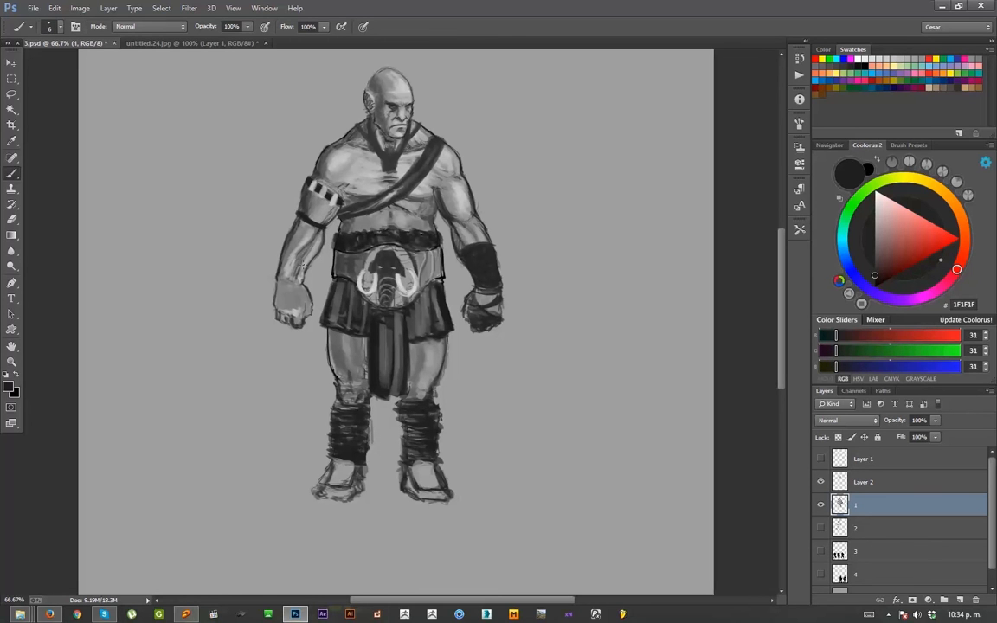
pyautogui.press('e')
pyautogui.press('b')
pyautogui.keyDown('alt'); pyautogui.click(270, 210); pyautogui.keyUp('alt')
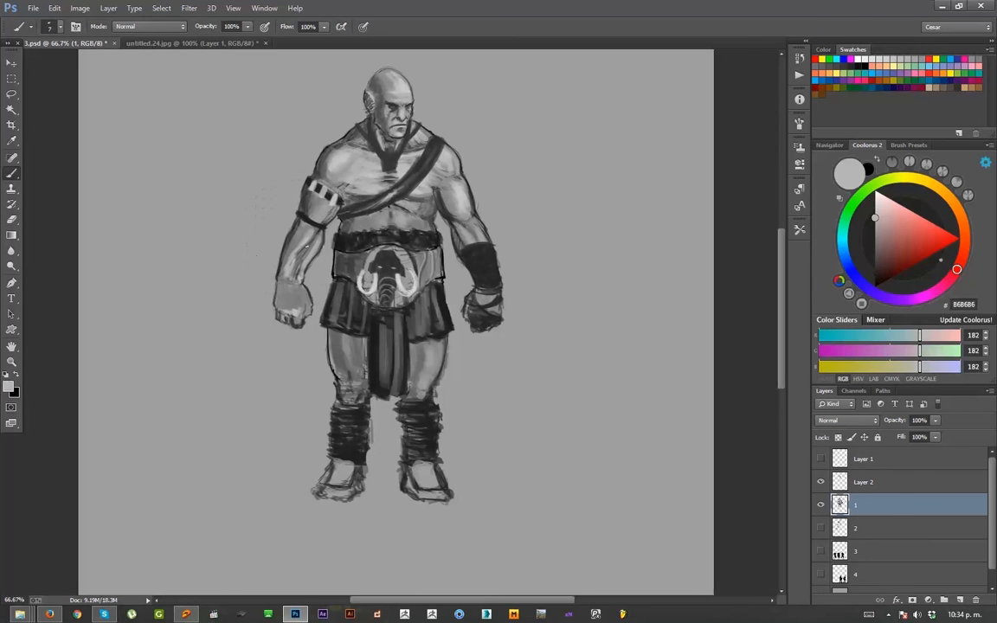
pyautogui.moveTo(309, 237)
pyautogui.mouseDown()
pyautogui.moveTo(287, 278)
pyautogui.moveTo(293, 270)
pyautogui.mouseUp()
# - Smooth the same forearm with sampled mid greys 8D8D8D at 25 px and 808080 at 20 px
pyautogui.press('[')
pyautogui.keyDown('alt'); pyautogui.click(295, 239); pyautogui.keyUp('alt')
pyautogui.press(']')
pyautogui.press(']')
pyautogui.keyDown('alt'); pyautogui.click(299, 269); pyautogui.keyUp('alt')
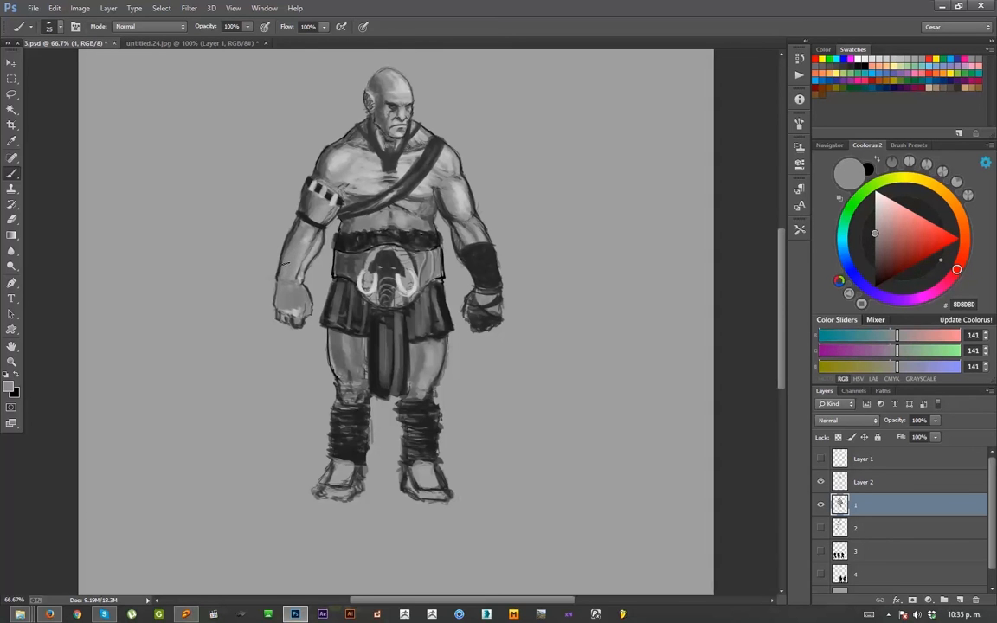
pyautogui.press('[')
pyautogui.keyDown('alt'); pyautogui.click(300, 243); pyautogui.keyUp('alt')
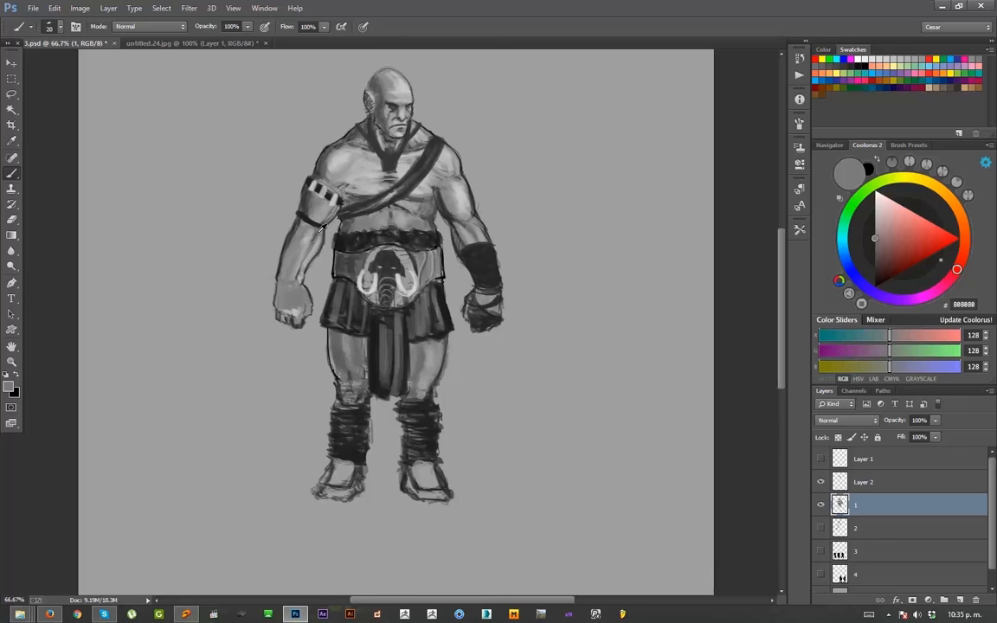
# - Define the forearm's inner contour with 303030 at 6 px and blend it with 939393 at 10 px
pyautogui.press('[')
pyautogui.keyDown('alt'); pyautogui.click(305, 243); pyautogui.keyUp('alt')
pyautogui.moveTo(307, 241); pyautogui.dragTo(303, 270)
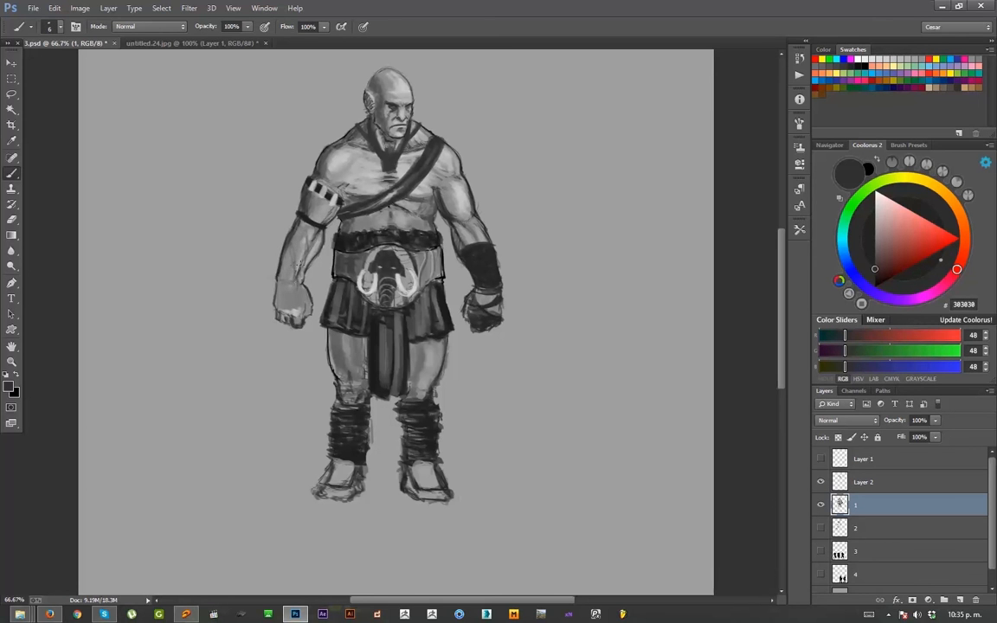
pyautogui.keyDown('alt'); pyautogui.click(294, 270); pyautogui.keyUp('alt')
pyautogui.keyDown('alt'); pyautogui.click(303, 258); pyautogui.keyUp('alt')
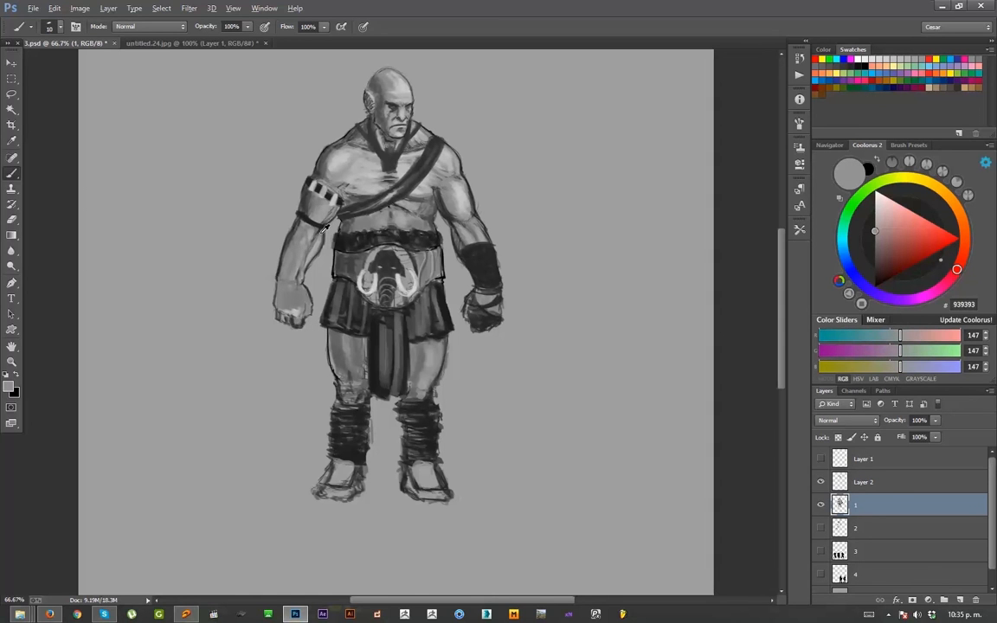
# - Paint lighter tones along the inner forearm with 969696 at 9 px and A5A5A5 at 15 px
pyautogui.keyDown('alt'); pyautogui.click(291, 208); pyautogui.keyUp('alt')
pyautogui.keyDown('alt'); pyautogui.click(304, 250); pyautogui.keyUp('alt')
pyautogui.press(']')
pyautogui.press(']')
pyautogui.press(']')
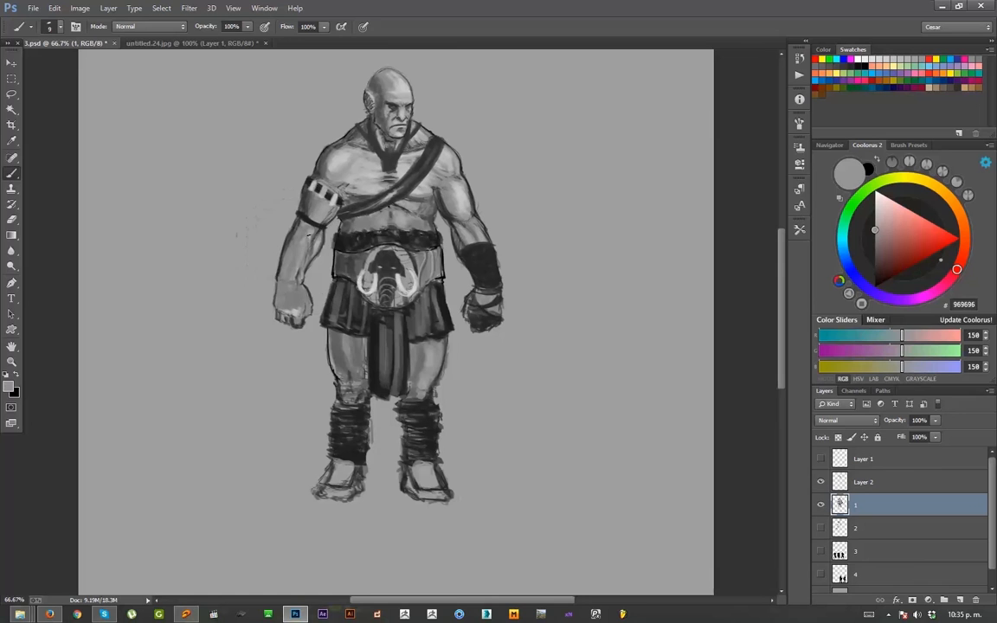
pyautogui.keyDown('alt'); pyautogui.click(309, 247); pyautogui.keyUp('alt')
pyautogui.moveTo(312, 250); pyautogui.dragTo(308, 271)
pyautogui.moveTo(274, 239); pyautogui.dragTo(271, 248)
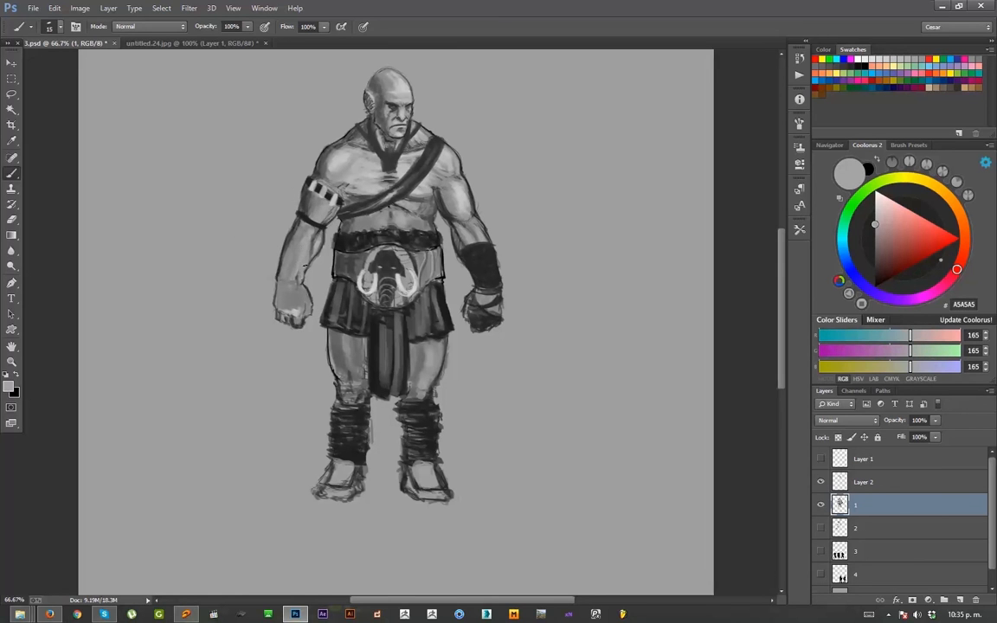
# - Touch up the forearm with 838383 at 10 px and 666666 at 9 px, and save the document
pyautogui.keyDown('alt'); pyautogui.click(300, 242); pyautogui.keyUp('alt')
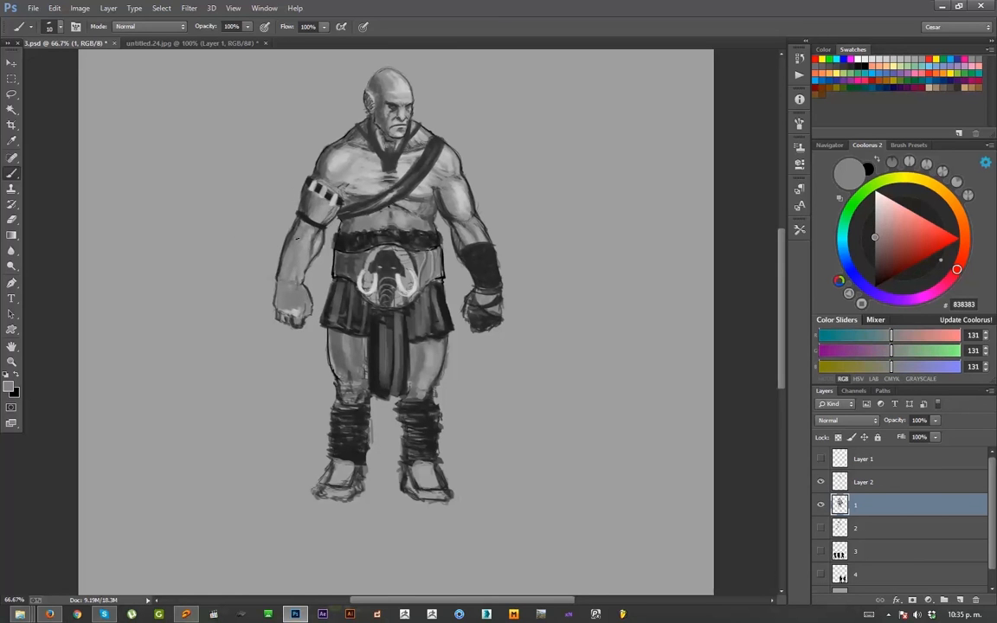
pyautogui.keyDown('alt'); pyautogui.click(286, 217); pyautogui.keyUp('alt')
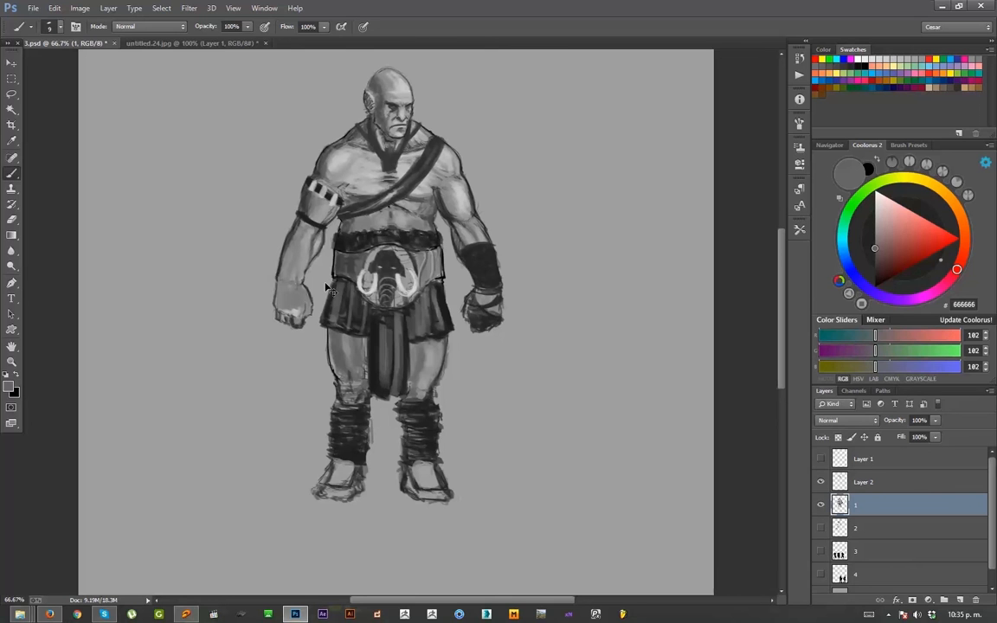
pyautogui.hotkey('ctrl', '-')
pyautogui.hotkey('ctrl', 's')
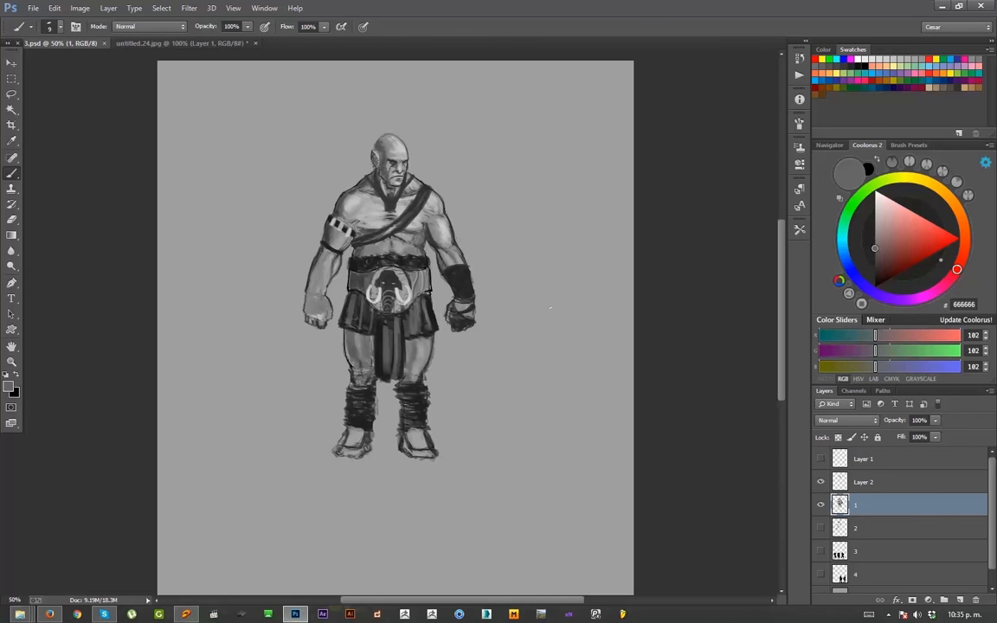
pyautogui.click(887, 615)
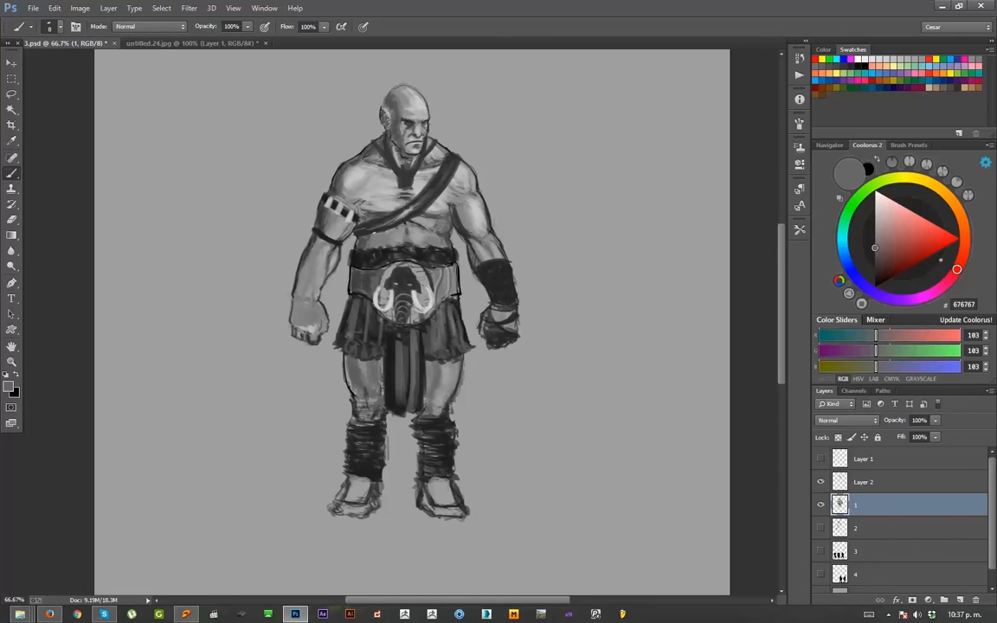
# - Shade the torso side just below the chest strap with 7D7D7D at 9 px and 606060 at 10 px
pyautogui.keyDown('alt'); pyautogui.click(332, 243); pyautogui.keyUp('alt')
pyautogui.keyDown('alt'); pyautogui.click(370, 237); pyautogui.keyUp('alt')
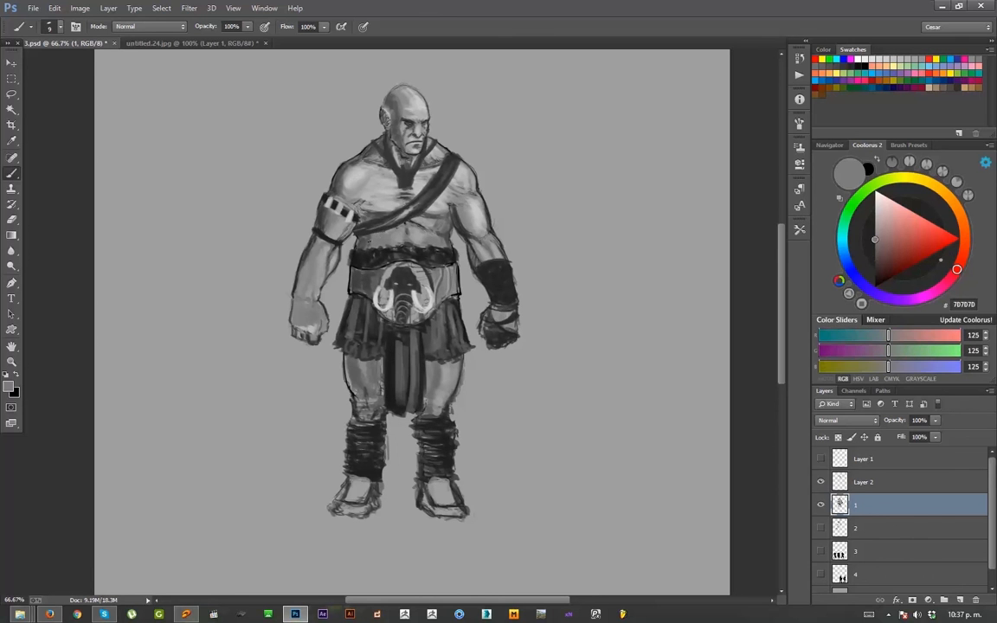
pyautogui.press(']')
pyautogui.press(']')
pyautogui.keyDown('alt'); pyautogui.click(362, 234); pyautogui.keyUp('alt')
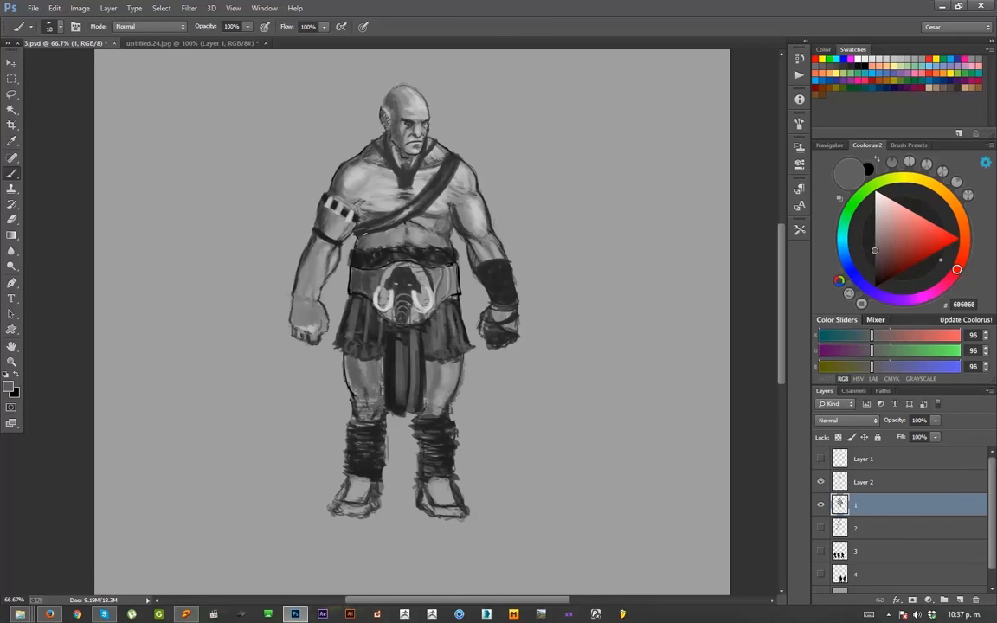
# - Rework the chest around the strap with B3B3B3, C1C1C1 and 505050, using a 25 px brush
pyautogui.keyDown('alt'); pyautogui.click(348, 180); pyautogui.keyUp('alt')
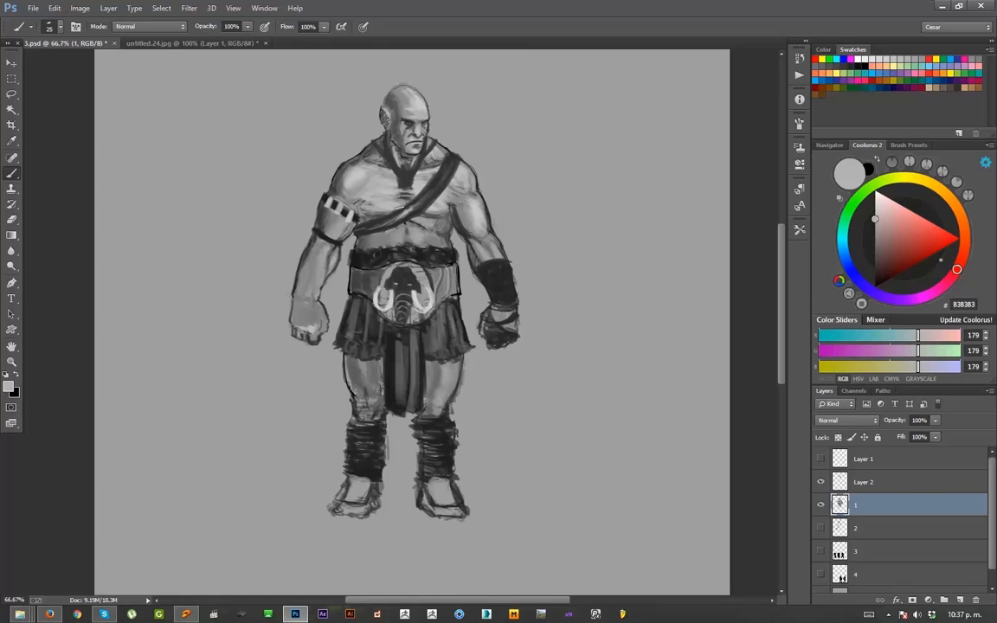
pyautogui.keyDown('alt'); pyautogui.click(390, 188); pyautogui.keyUp('alt')
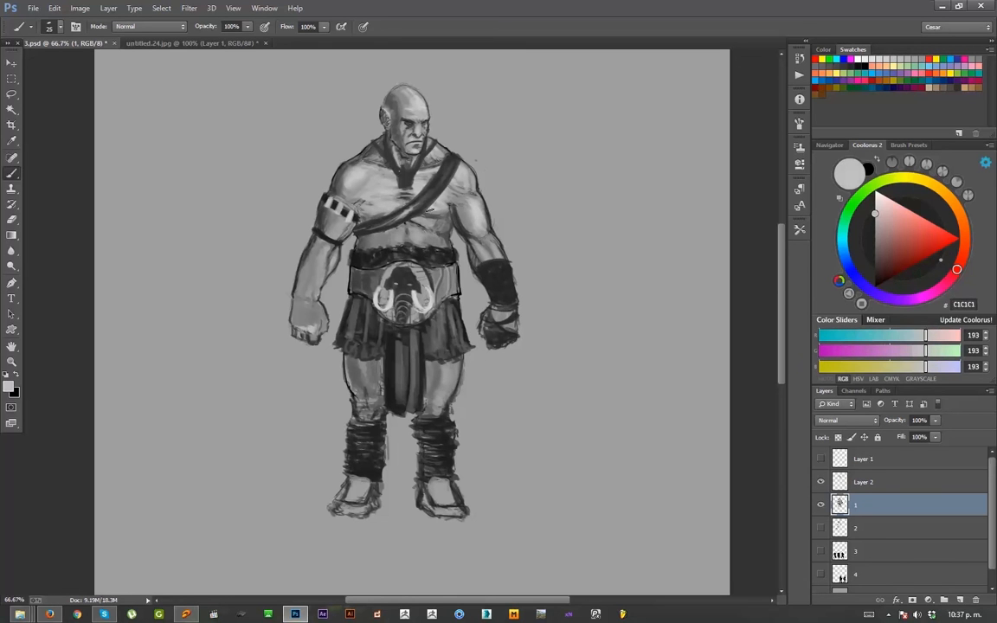
pyautogui.keyDown('alt'); pyautogui.click(396, 195); pyautogui.keyUp('alt')
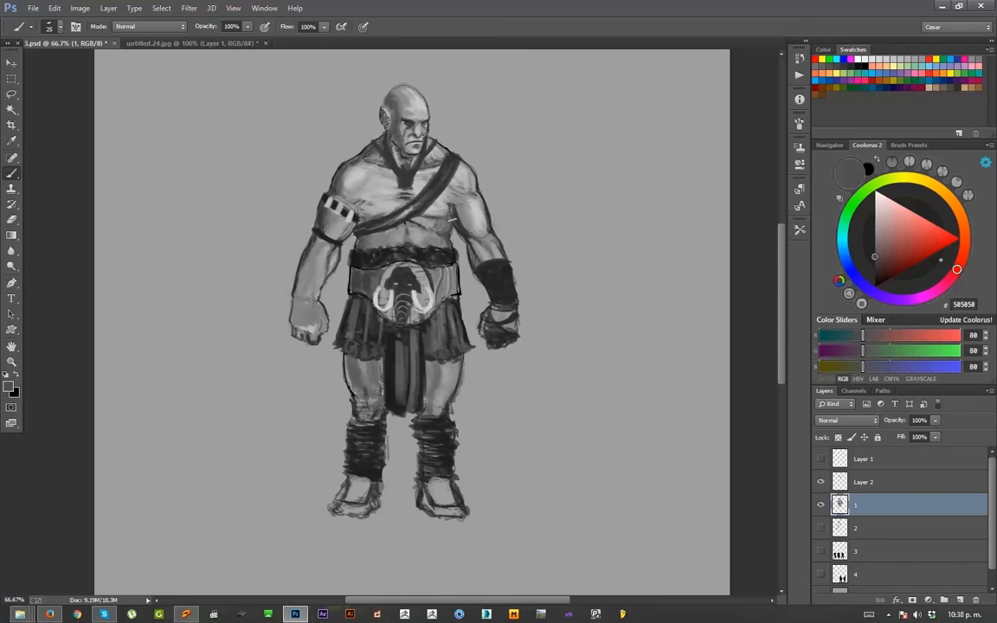
# - Hide Layer 2 and repaint the lower chest muscles with 5B5B5B at 15 px and B7B7B7 at 20 px
pyautogui.click(820, 482)
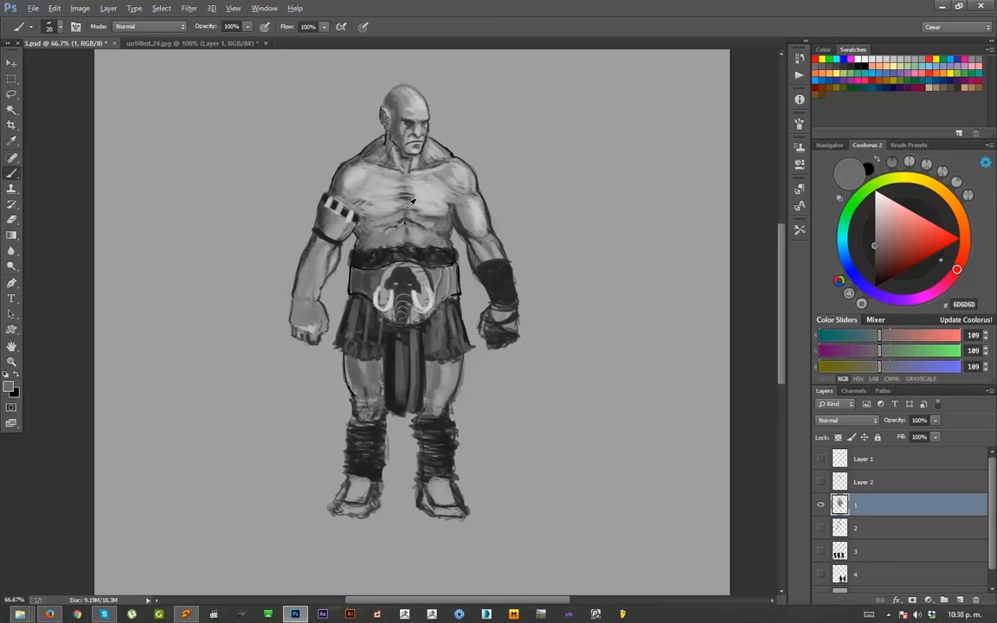
pyautogui.keyDown('alt'); pyautogui.click(418, 204); pyautogui.keyUp('alt')
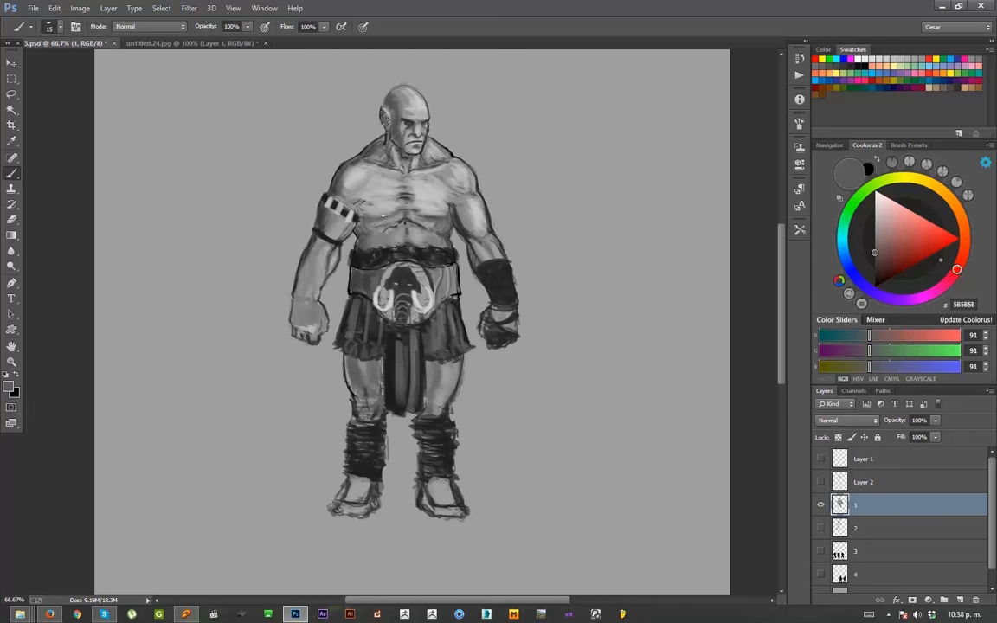
pyautogui.keyDown('alt'); pyautogui.click(394, 201); pyautogui.keyUp('alt')
pyautogui.press(']')
pyautogui.moveTo(371, 207); pyautogui.dragTo(363, 203)
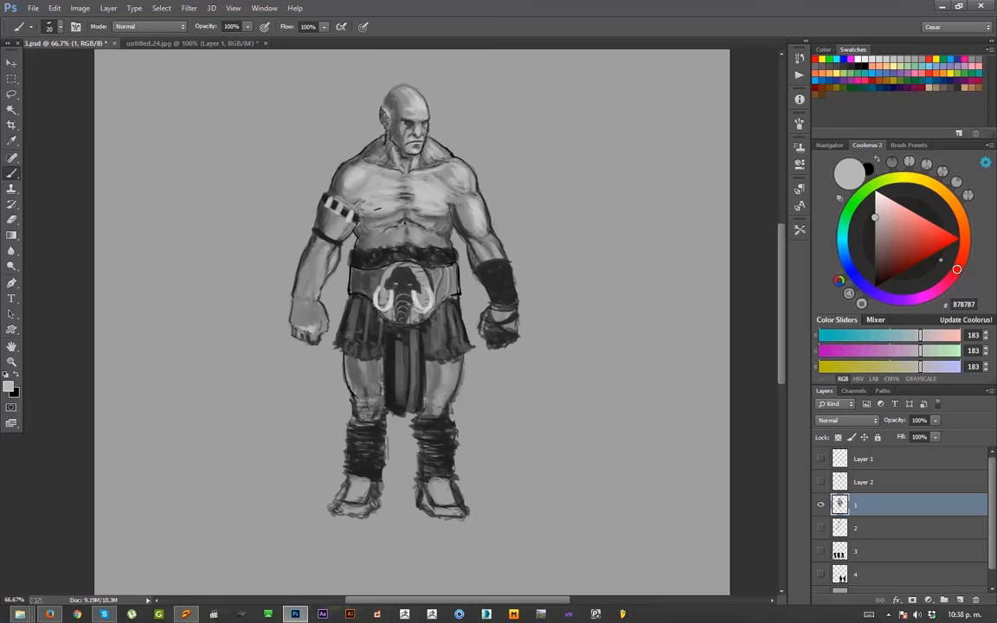
# - Smooth the chest muscle shading with B9B9B9 at 30 px, then C7C7C7 and A4A4A4 at 25 px
pyautogui.keyDown('alt'); pyautogui.click(368, 206); pyautogui.keyUp('alt')
pyautogui.press(']')
pyautogui.press('[')
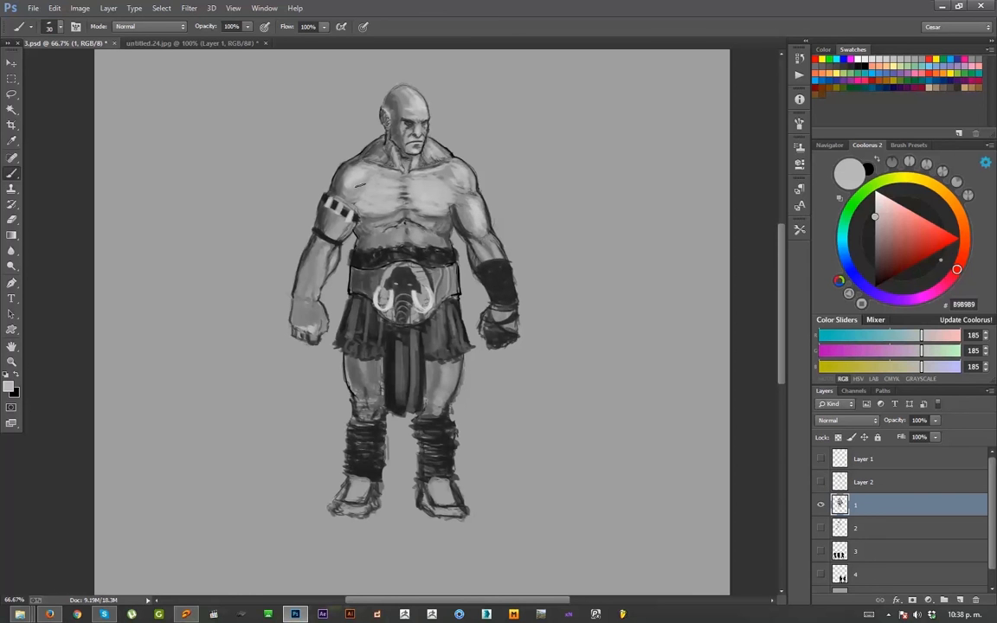
pyautogui.keyDown('alt'); pyautogui.click(327, 158); pyautogui.keyUp('alt')
pyautogui.keyDown('alt'); pyautogui.click(323, 156); pyautogui.keyUp('alt')
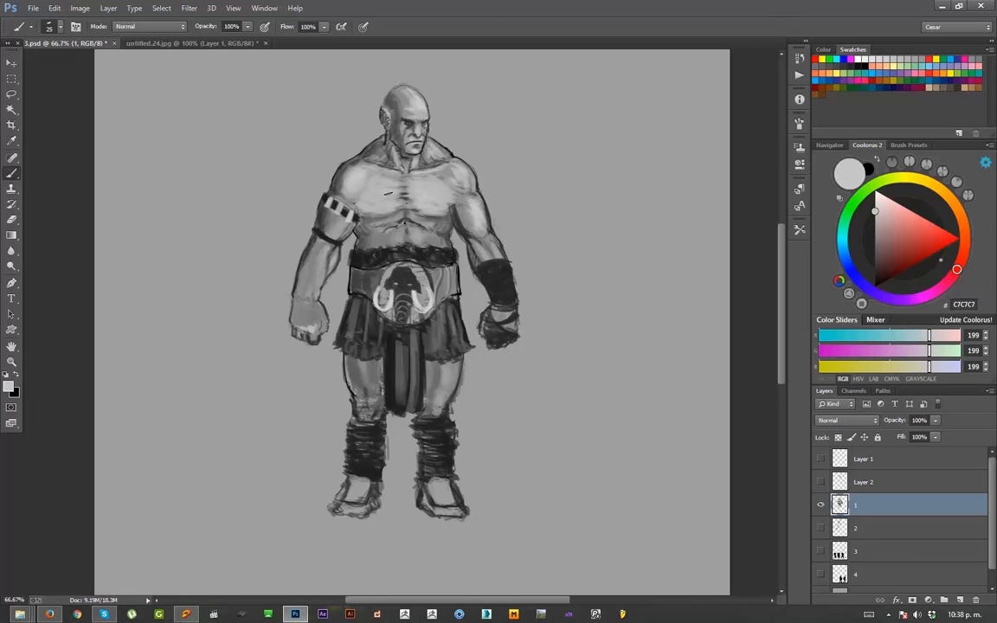
pyautogui.keyDown('alt'); pyautogui.click(363, 201); pyautogui.keyUp('alt')
pyautogui.keyDown('alt'); pyautogui.click(407, 163); pyautogui.keyUp('alt')
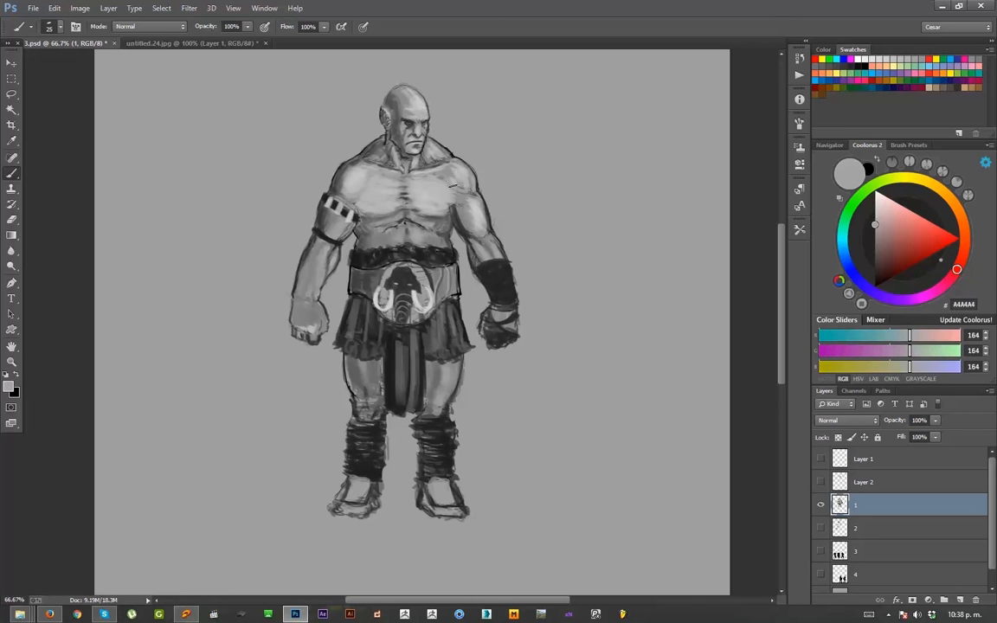
# - Shade the shoulder and upper arm without the armband using 9C9C9C at 25 px, C7C7C7 at 20 px, 8A8A8A at 9 px and 707070 at 6 px
pyautogui.keyDown('alt'); pyautogui.click(451, 170); pyautogui.keyUp('alt')
pyautogui.keyDown('alt'); pyautogui.click(450, 174); pyautogui.keyUp('alt')
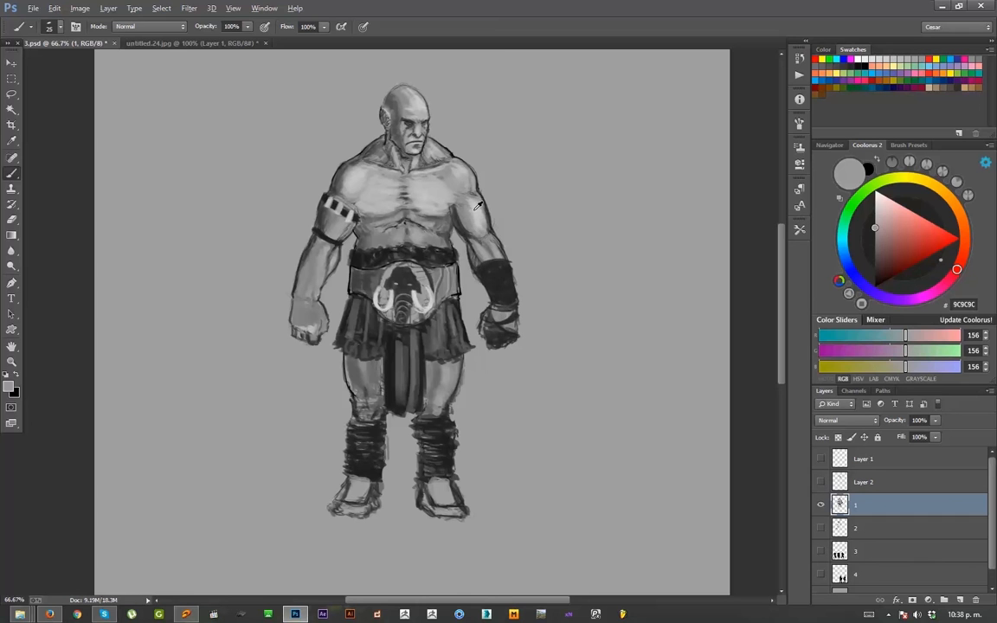
pyautogui.keyDown('alt'); pyautogui.click(426, 189); pyautogui.keyUp('alt')
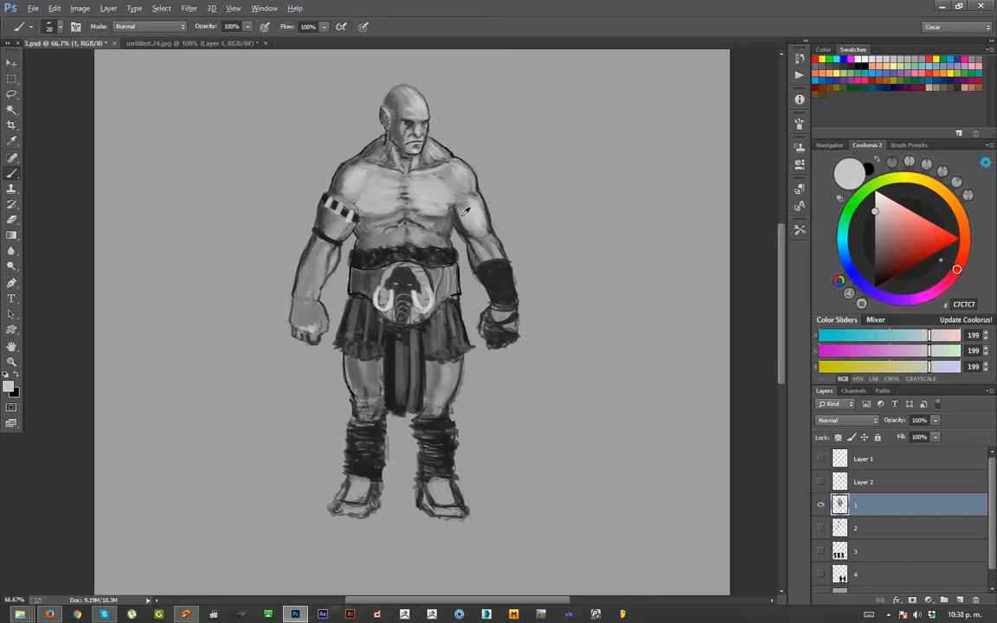
pyautogui.keyDown('alt'); pyautogui.click(414, 198); pyautogui.keyUp('alt')
pyautogui.keyDown('alt'); pyautogui.click(430, 208); pyautogui.keyUp('alt')
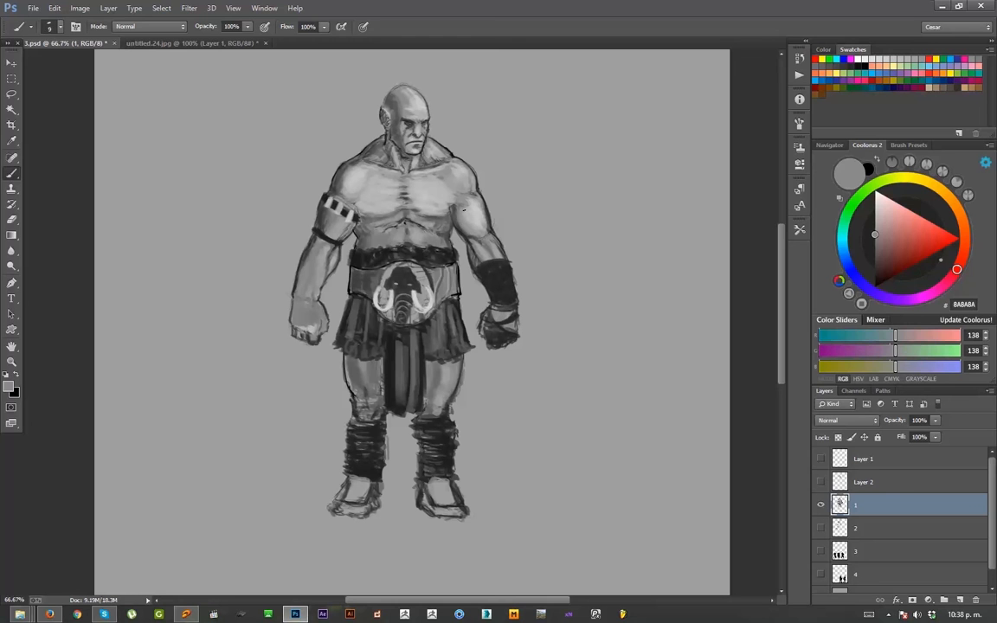
pyautogui.keyDown('alt'); pyautogui.click(459, 223); pyautogui.keyUp('alt')
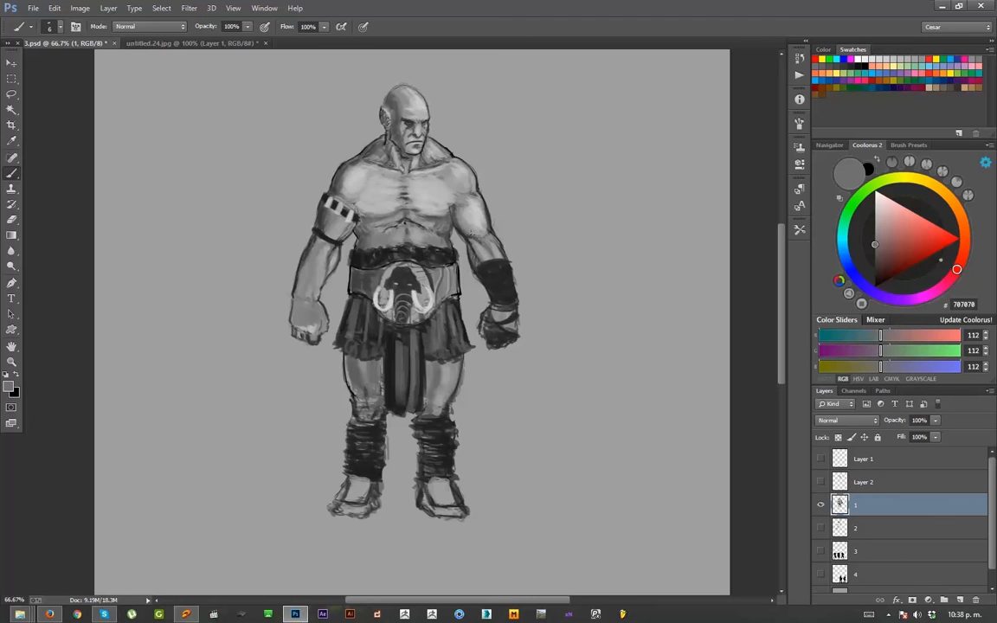
pyautogui.keyDown('alt'); pyautogui.click(412, 198); pyautogui.keyUp('alt')
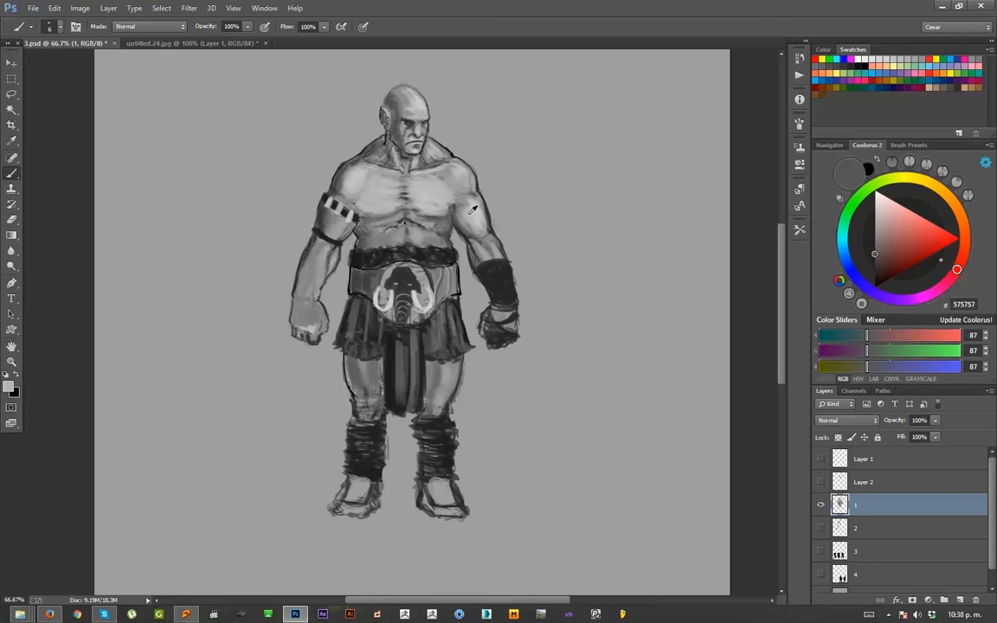
pyautogui.keyDown('alt'); pyautogui.click(426, 189); pyautogui.keyUp('alt')
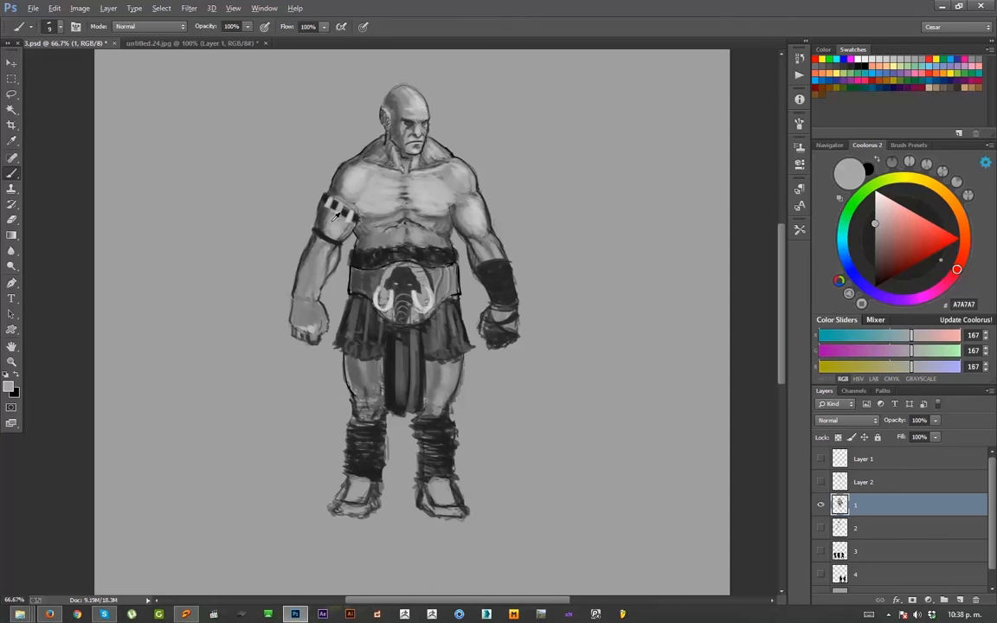
# - Touch up the upper arm below the toothed armband with 9F9F9F at 7 px and clean its outer edge with a 9 px eraser
pyautogui.keyDown('alt'); pyautogui.click(301, 195); pyautogui.keyUp('alt')
pyautogui.moveTo(325, 209)
pyautogui.mouseDown()
pyautogui.moveTo(321, 232)
pyautogui.moveTo(326, 225)
pyautogui.mouseUp()
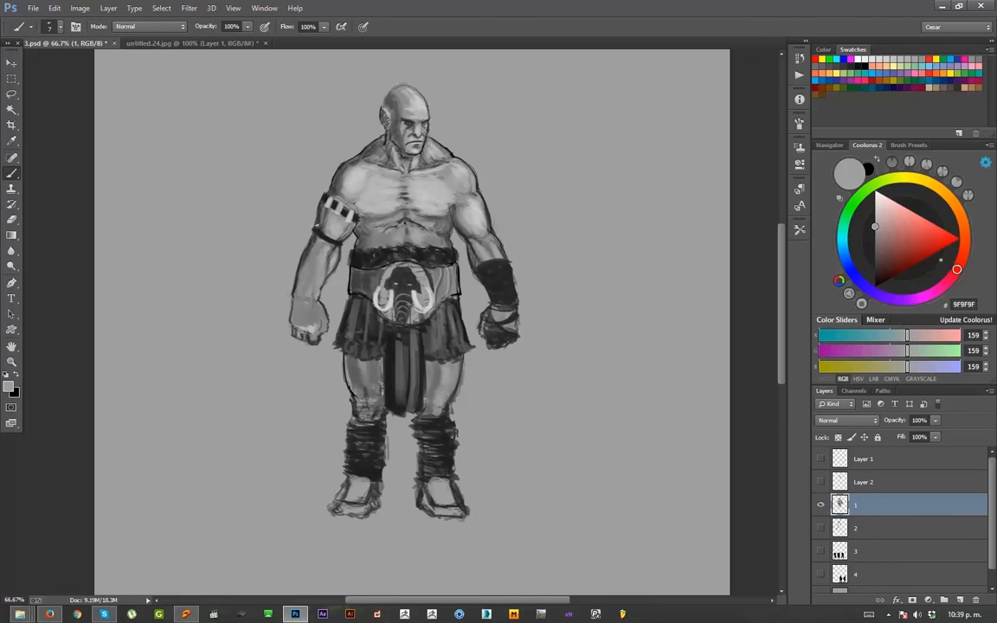
pyautogui.press('e')
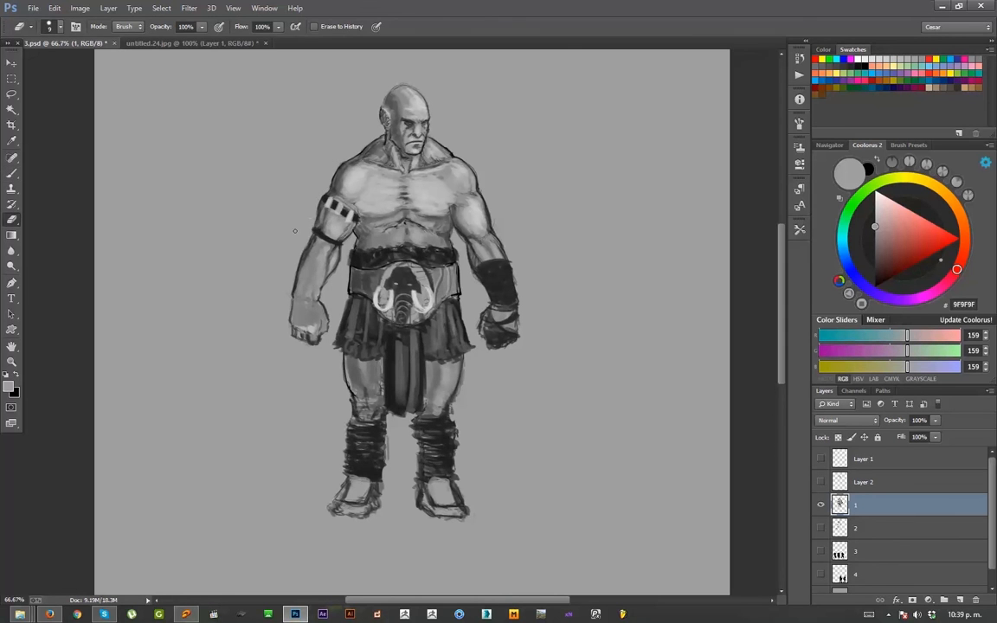
pyautogui.press('b')
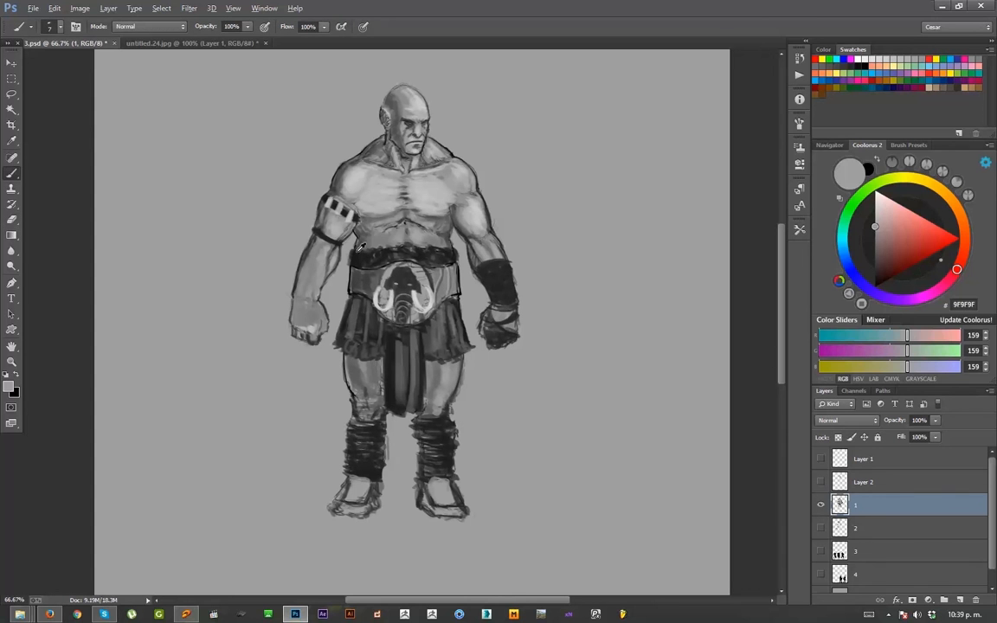
# - Rework the elbow and inner forearm below the armband with 1D1D1D, 313131 at 10 px and 9D9D9D at 9 px
pyautogui.keyDown('alt'); pyautogui.click(325, 222); pyautogui.keyUp('alt')
pyautogui.moveTo(338, 249); pyautogui.dragTo(328, 272)
pyautogui.press('[')
pyautogui.press('[')
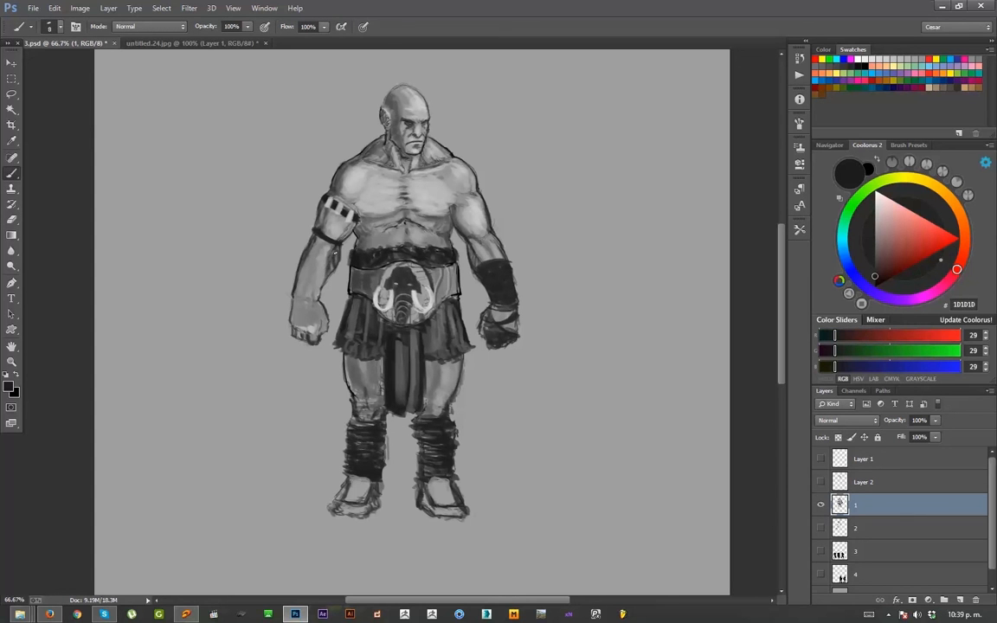
pyautogui.moveTo(347, 231); pyautogui.dragTo(336, 240)
pyautogui.keyDown('alt'); pyautogui.click(336, 256); pyautogui.keyUp('alt')
pyautogui.press(']')
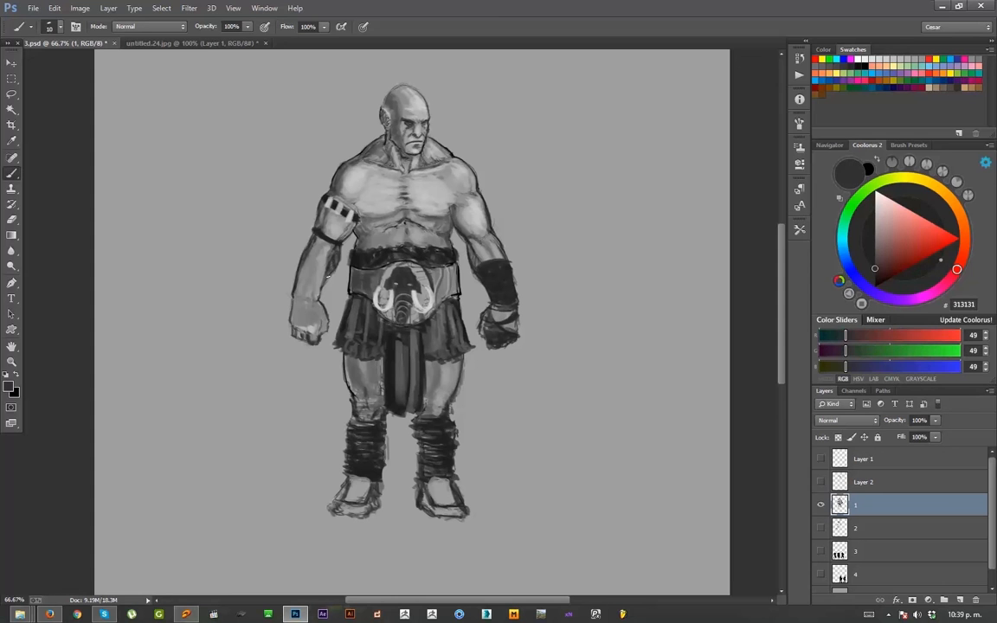
pyautogui.keyDown('alt'); pyautogui.click(324, 264); pyautogui.keyUp('alt')
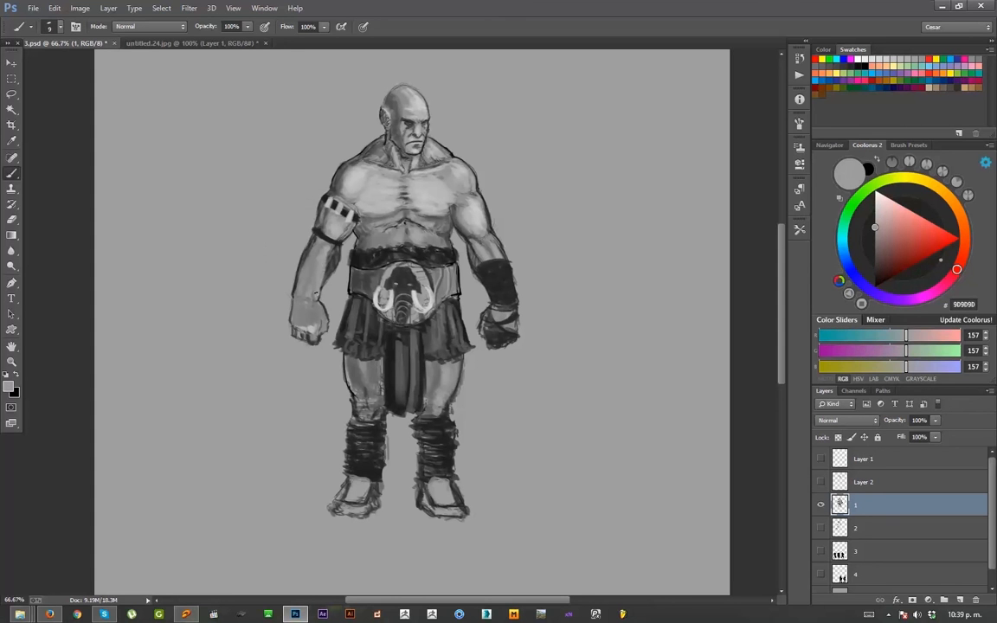
pyautogui.keyDown('alt'); pyautogui.click(325, 264); pyautogui.keyUp('alt')
pyautogui.moveTo(329, 260); pyautogui.dragTo(322, 270)
# - Define the ribs on the torso side opposite the armband with 2A2A2A at 15 px and 7B7B7B at 10 px
pyautogui.keyDown('alt'); pyautogui.click(467, 231); pyautogui.keyUp('alt')
pyautogui.press(']')
pyautogui.press(']')
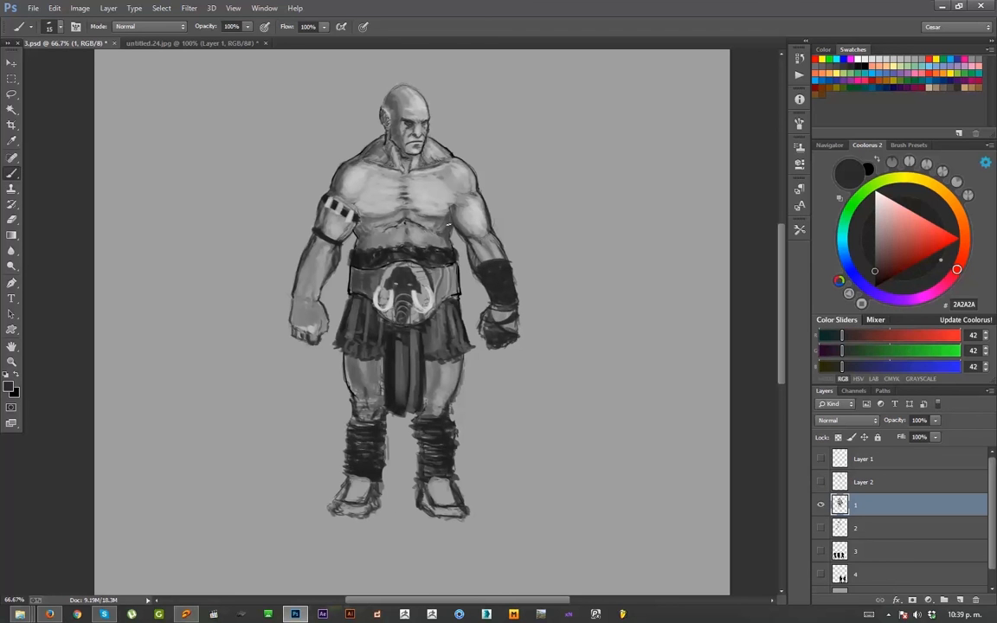
pyautogui.moveTo(446, 230); pyautogui.dragTo(434, 223)
pyautogui.keyDown('alt'); pyautogui.click(388, 195); pyautogui.keyUp('alt')
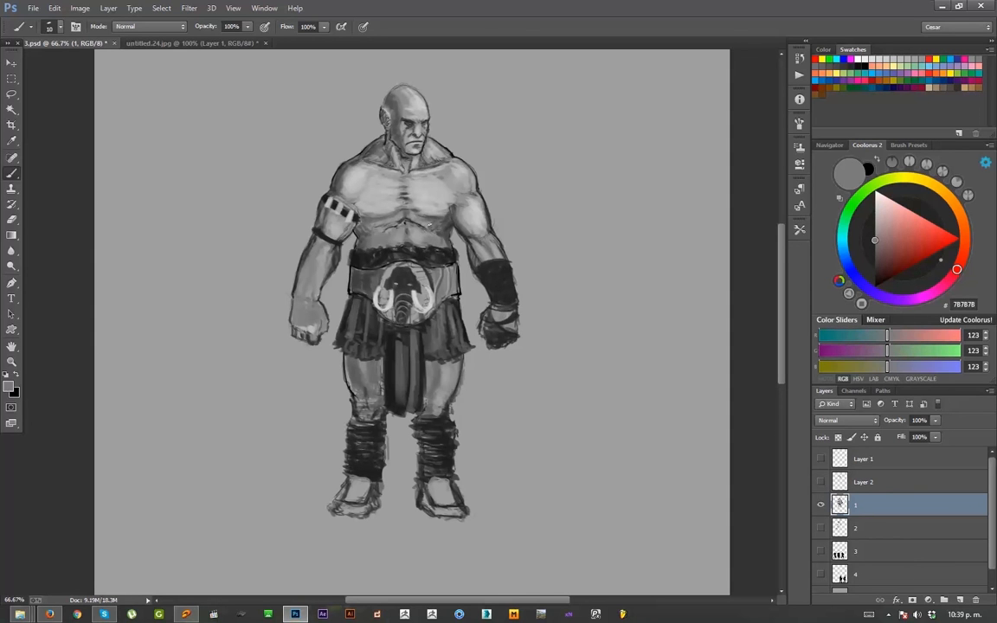
pyautogui.keyDown('alt'); pyautogui.click(432, 222); pyautogui.keyUp('alt')
# - Blend the area under the chest with B5B5B5 at 25 px, 8D8D8D at 20 px, 616161 at 15 px and 969696 at 20 px
pyautogui.moveTo(874, 236); pyautogui.dragTo(874, 217)
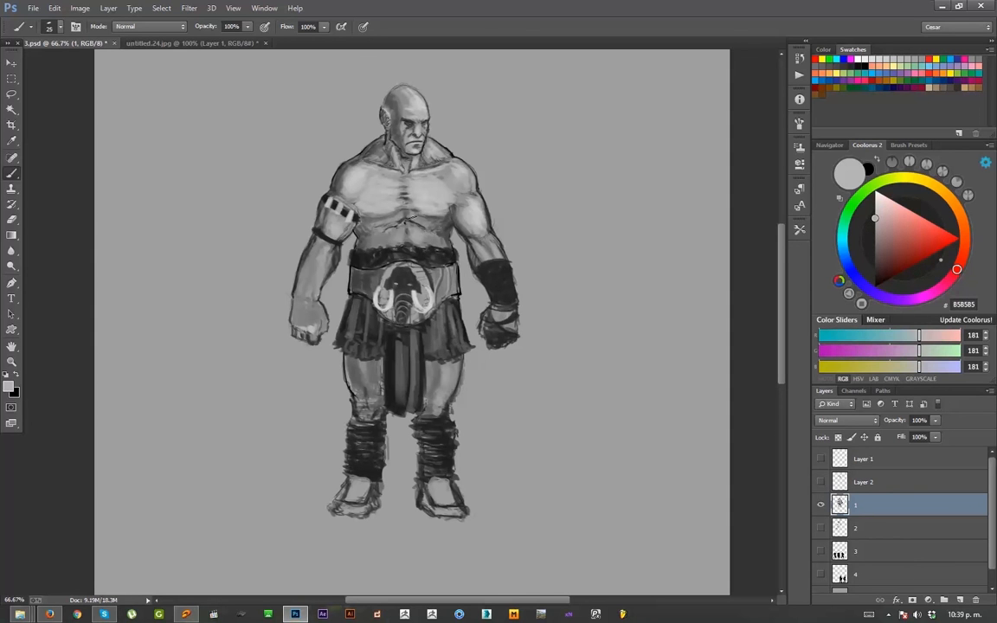
pyautogui.moveTo(421, 223); pyautogui.dragTo(432, 218)
pyautogui.keyDown('alt'); pyautogui.click(415, 213); pyautogui.keyUp('alt')
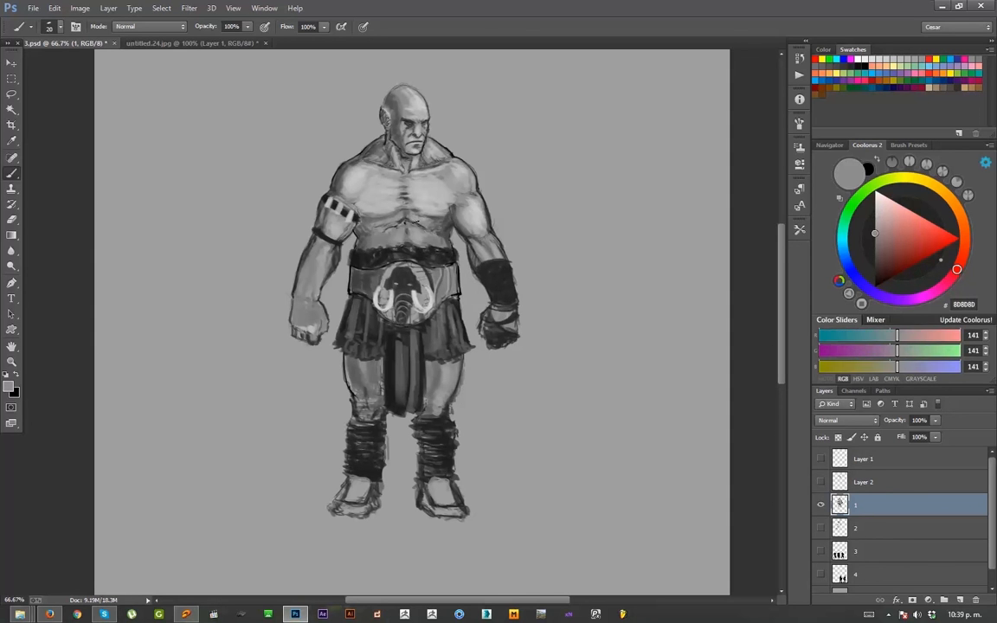
pyautogui.keyDown('alt'); pyautogui.click(403, 223); pyautogui.keyUp('alt')
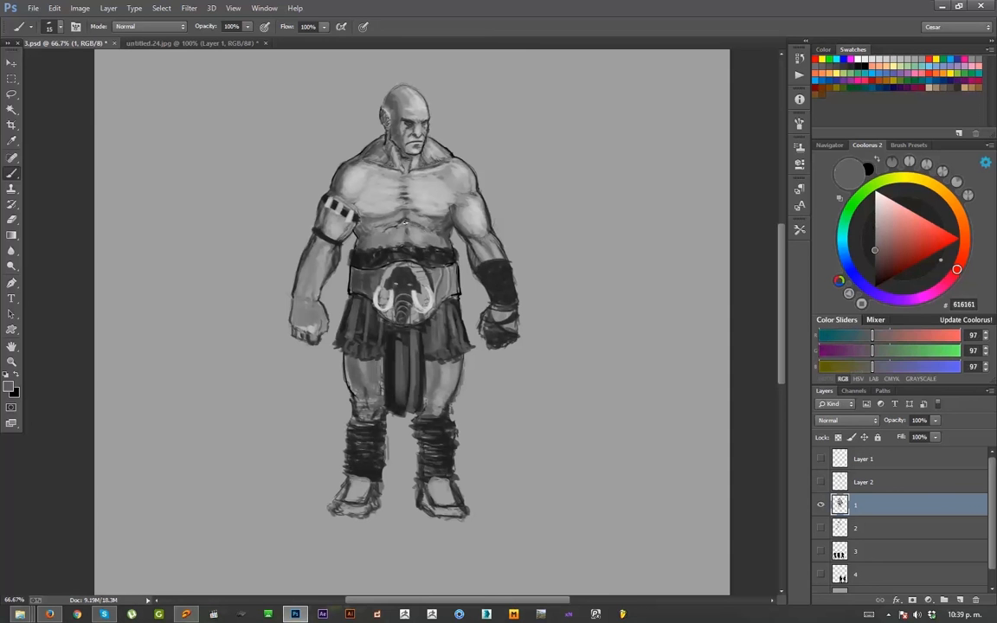
pyautogui.keyDown('alt'); pyautogui.click(373, 209); pyautogui.keyUp('alt')
pyautogui.press(']')
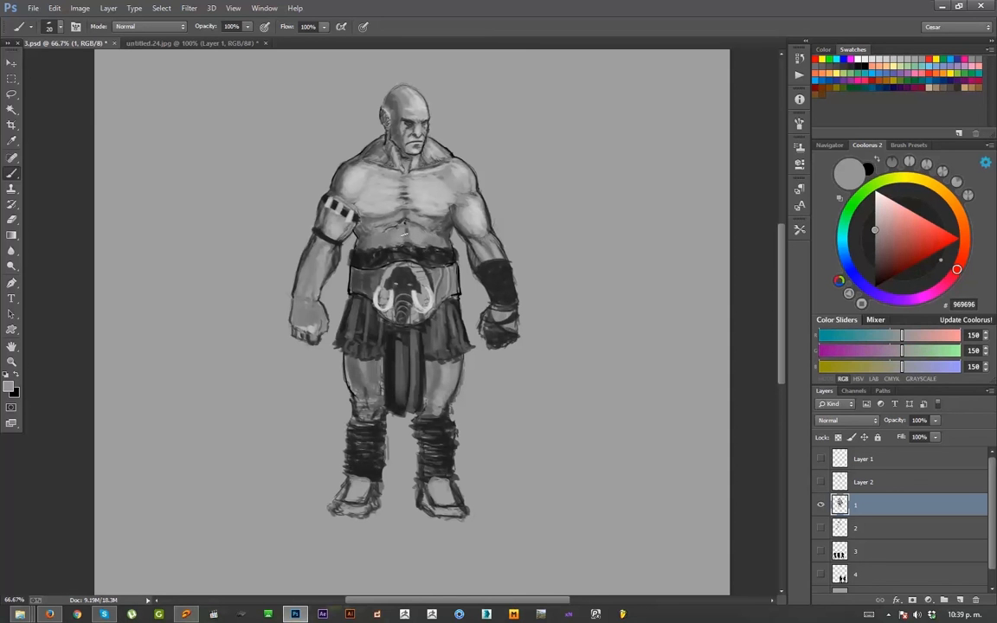
# - Model the abdominal muscles above the fur belt with BFBFBF, 555555, 858585, C2C2C2 and A0A0A0, using a 15 px brush
pyautogui.keyDown('alt'); pyautogui.click(382, 173); pyautogui.keyUp('alt')
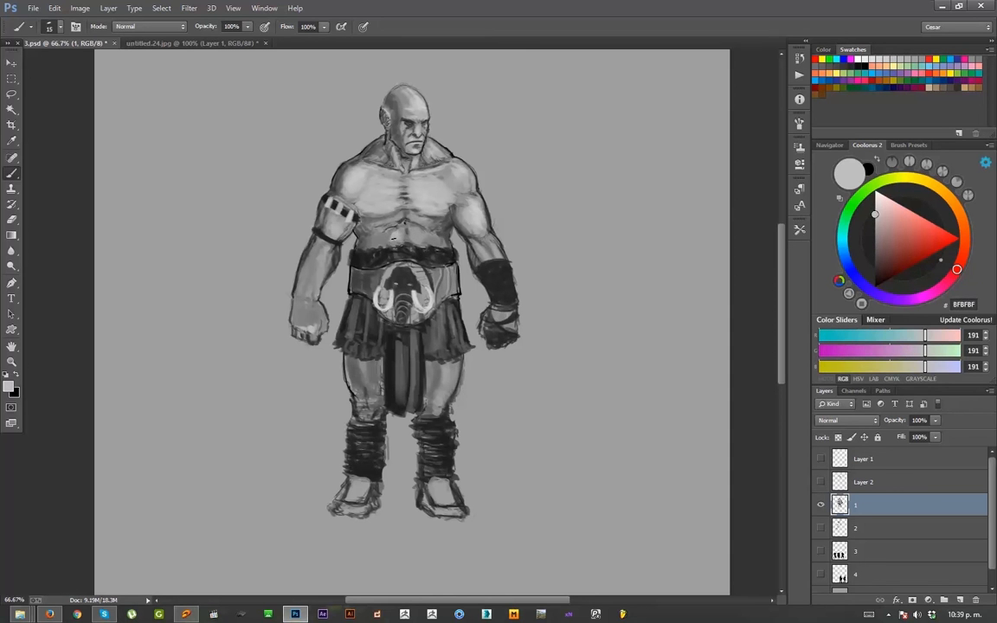
pyautogui.moveTo(402, 242)
pyautogui.mouseDown()
pyautogui.moveTo(393, 244)
pyautogui.moveTo(426, 229)
pyautogui.mouseUp()
pyautogui.keyDown('alt'); pyautogui.click(414, 221); pyautogui.keyUp('alt')
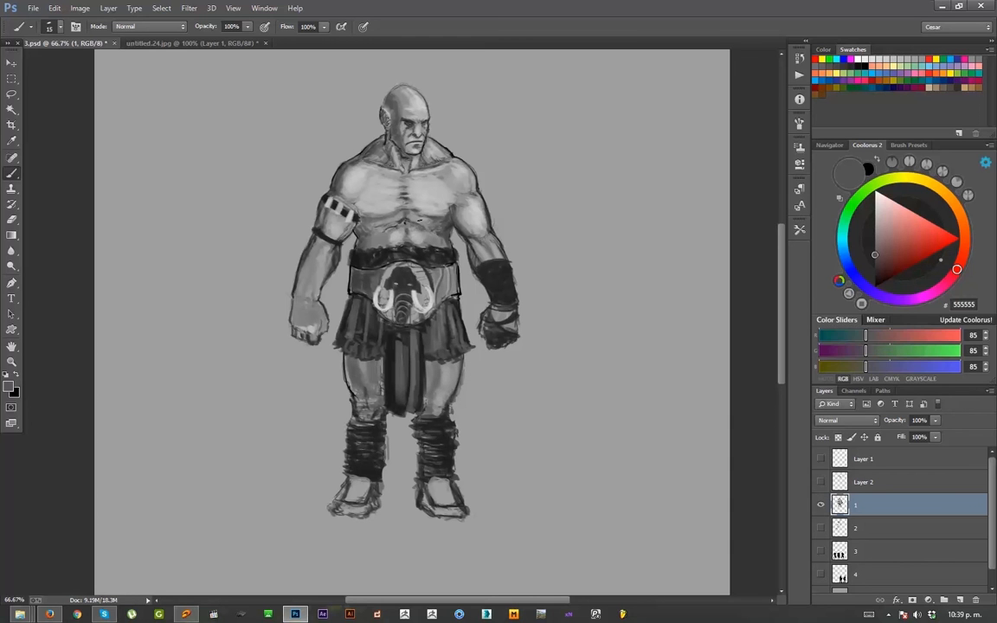
pyautogui.keyDown('alt'); pyautogui.click(416, 219); pyautogui.keyUp('alt')
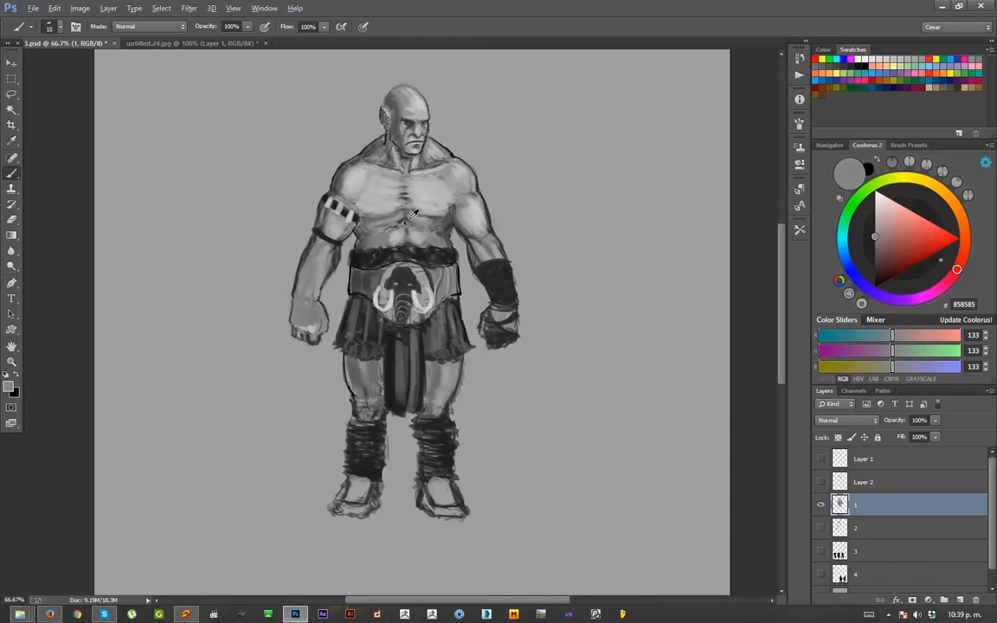
pyautogui.keyDown('alt'); pyautogui.click(372, 192); pyautogui.keyUp('alt')
pyautogui.press(']')
pyautogui.moveTo(373, 197); pyautogui.dragTo(378, 199)
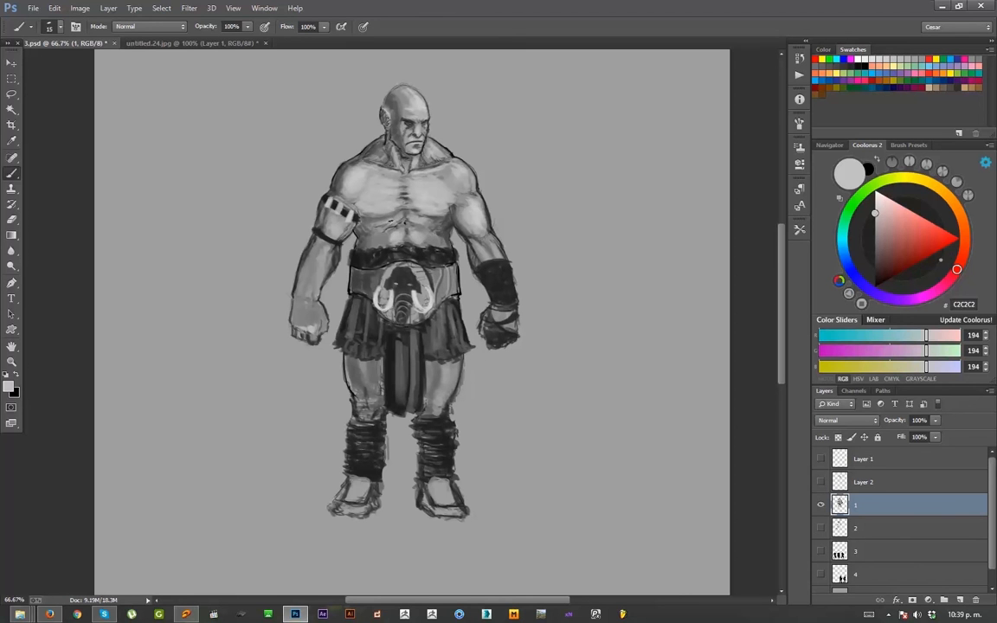
pyautogui.keyDown('alt'); pyautogui.click(359, 199); pyautogui.keyUp('alt')
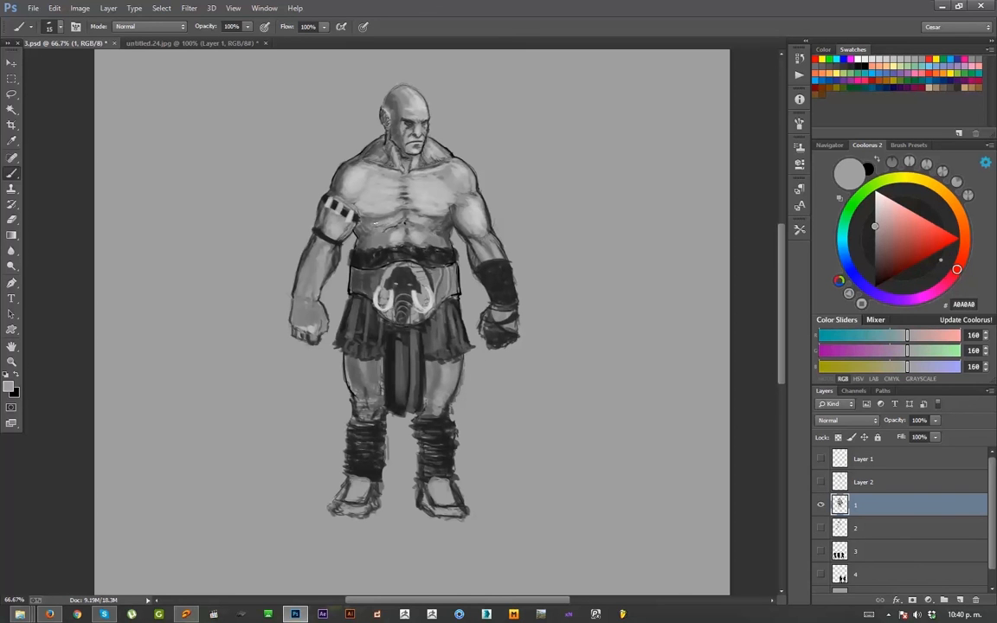